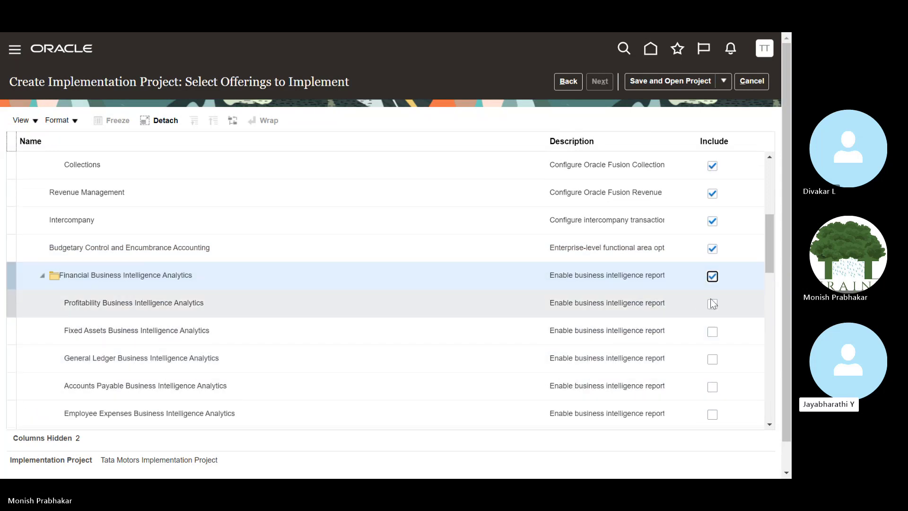
# Include the Profitability, Fixed Assets, General Ledger, Accounts Payable and Employee Expenses BI Analytics offerings, then save.
pyautogui.click(712, 304)
pyautogui.click(712, 331)
pyautogui.click(712, 358)
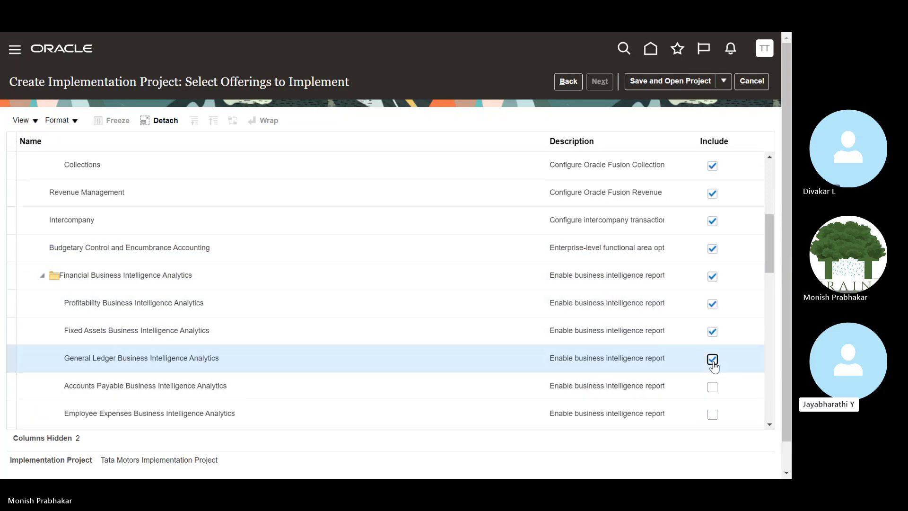
pyautogui.click(712, 387)
pyautogui.click(712, 414)
pyautogui.scroll(-4, 694, 379)
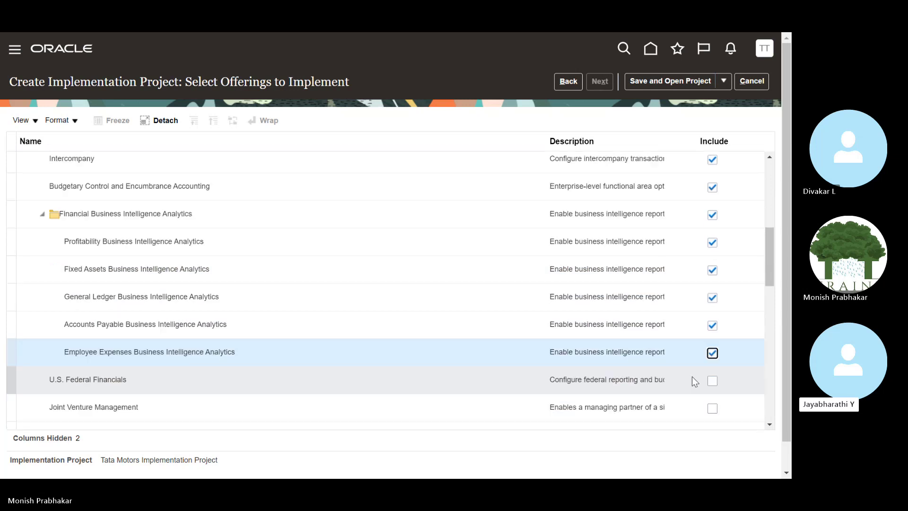
pyautogui.scroll(3, 366, 240)
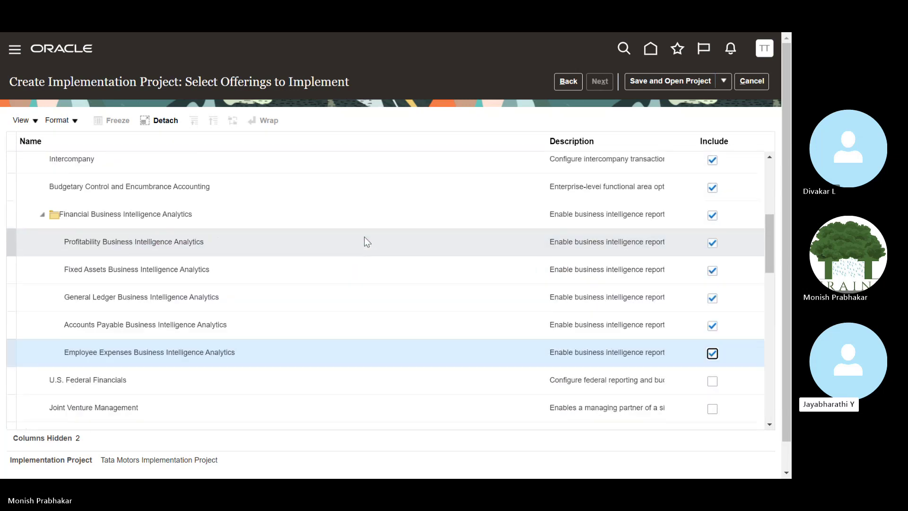
pyautogui.scroll(5, 552, 234)
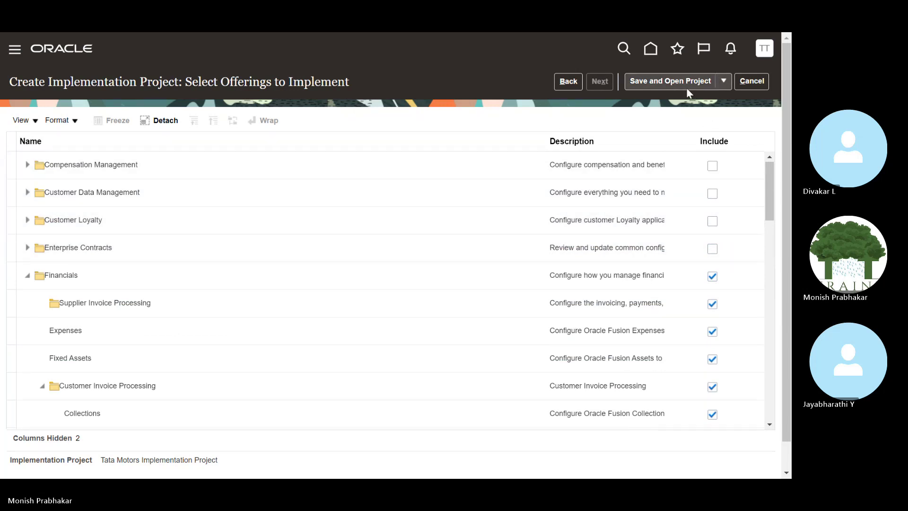
pyautogui.click(685, 87)
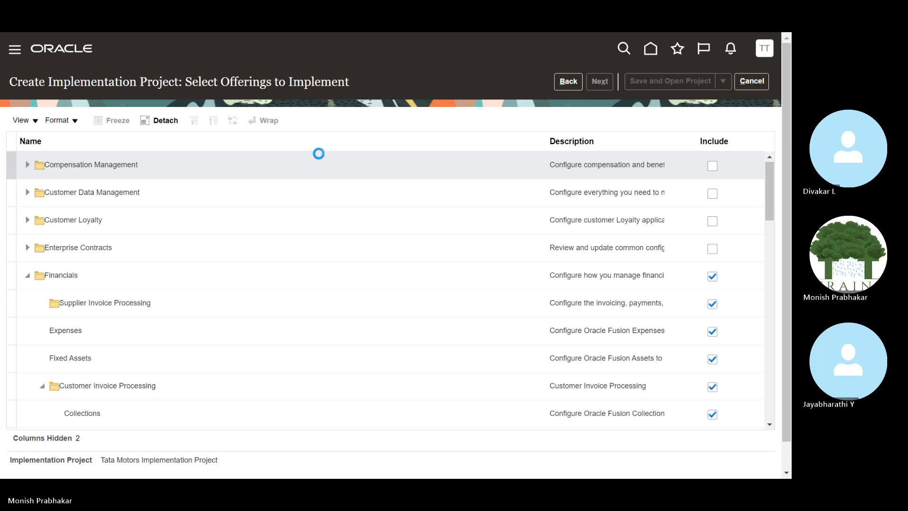
# Open the Classroom workbook from the 27-04-2024 folder.
pyautogui.hotkey('alt', 'Tab')
pyautogui.hotkey('alt', 'Tab')
pyautogui.hotkey('alt', 'Tab')
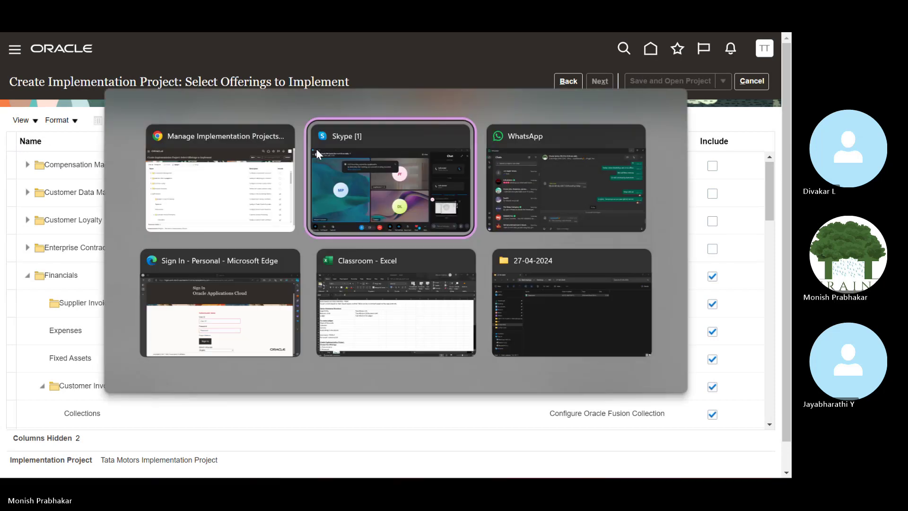
pyautogui.hotkey('alt', 'Tab')
pyautogui.hotkey('alt', 'Tab')
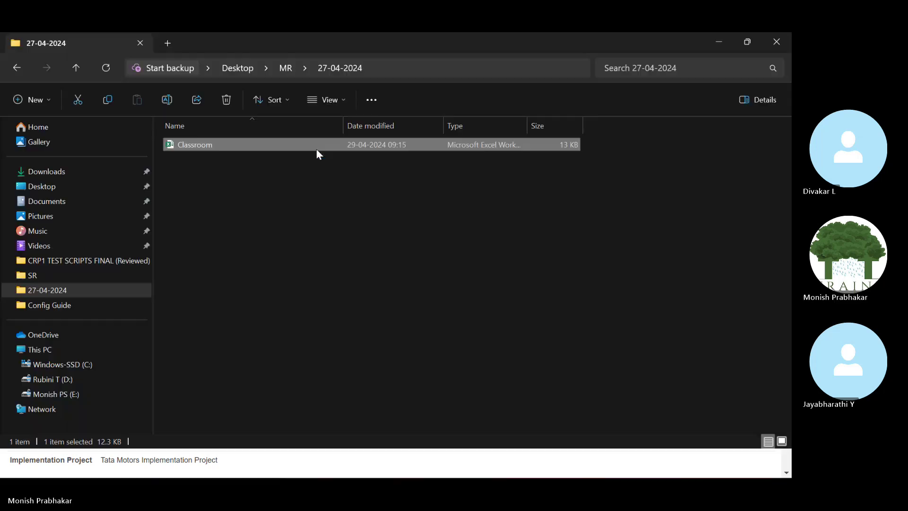
pyautogui.doubleClick(198, 149)
pyautogui.scroll(-9, 276, 271)
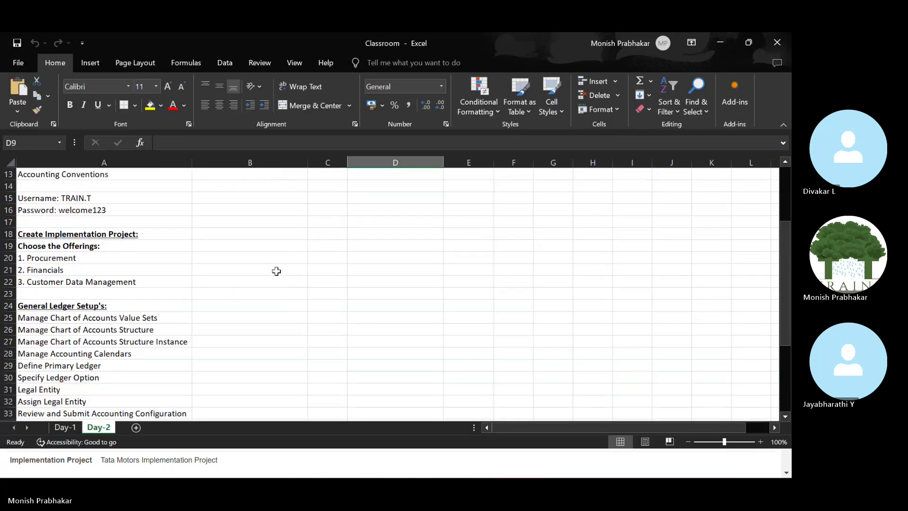
pyautogui.scroll(3, 276, 271)
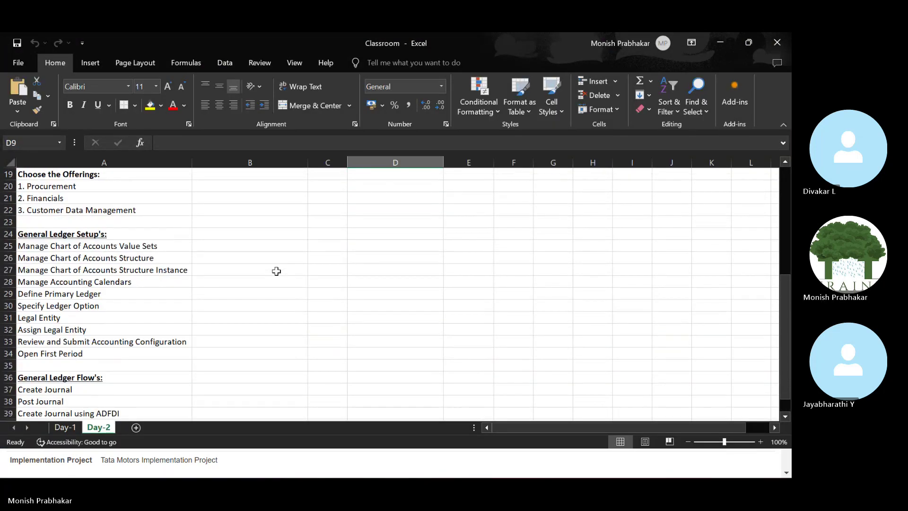
# Snap the workbook to the right half beside the Oracle project page on the left.
pyautogui.hotkey('alt', 'Tab')
pyautogui.hotkey('alt', 'Tab')
pyautogui.hotkey('alt', 'Tab')
pyautogui.hotkey('alt', 'Tab')
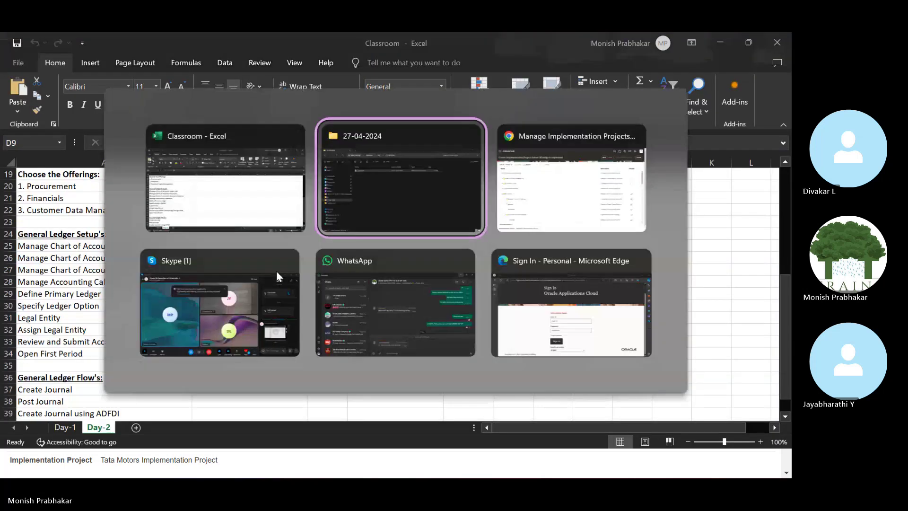
pyautogui.hotkey('alt', 'Tab')
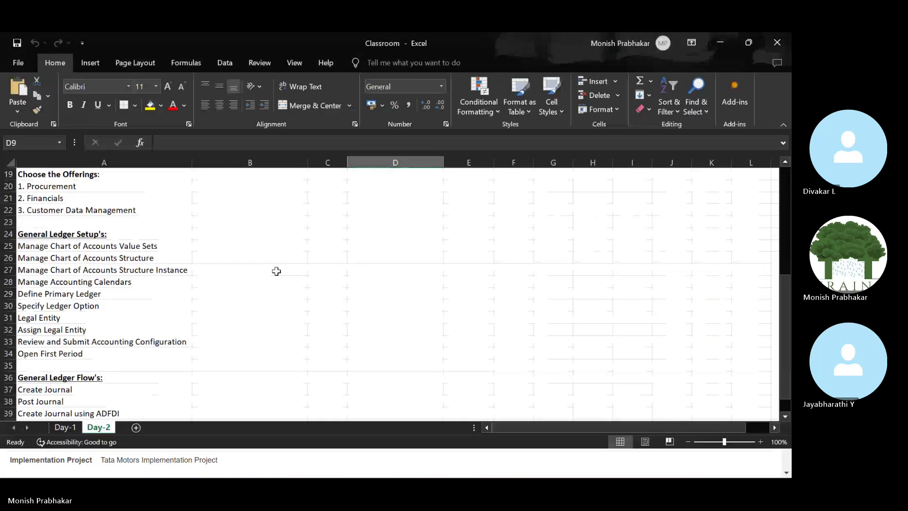
pyautogui.click(749, 42)
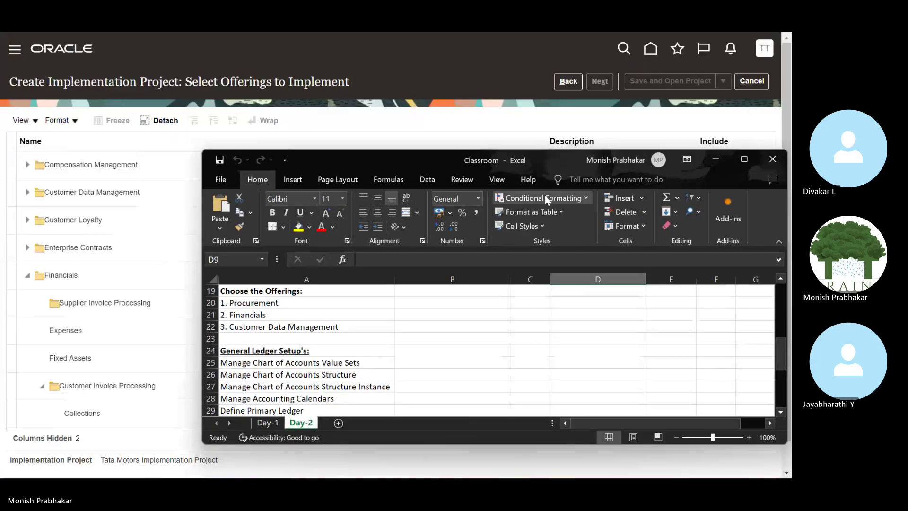
pyautogui.click(732, 161)
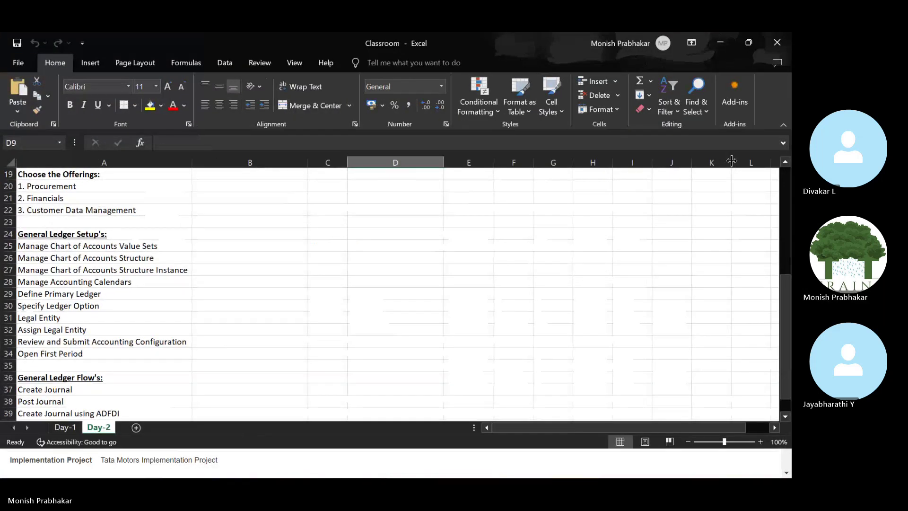
pyautogui.press('super+Right')
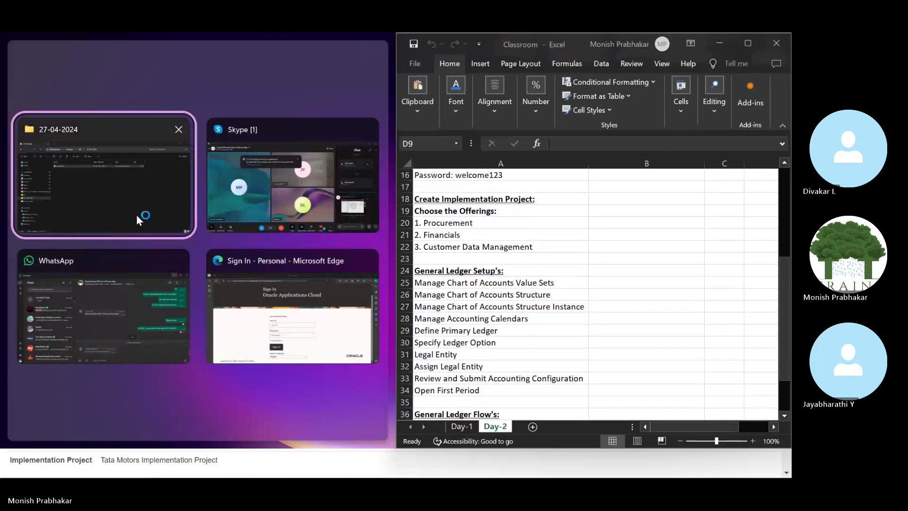
pyautogui.press('Escape')
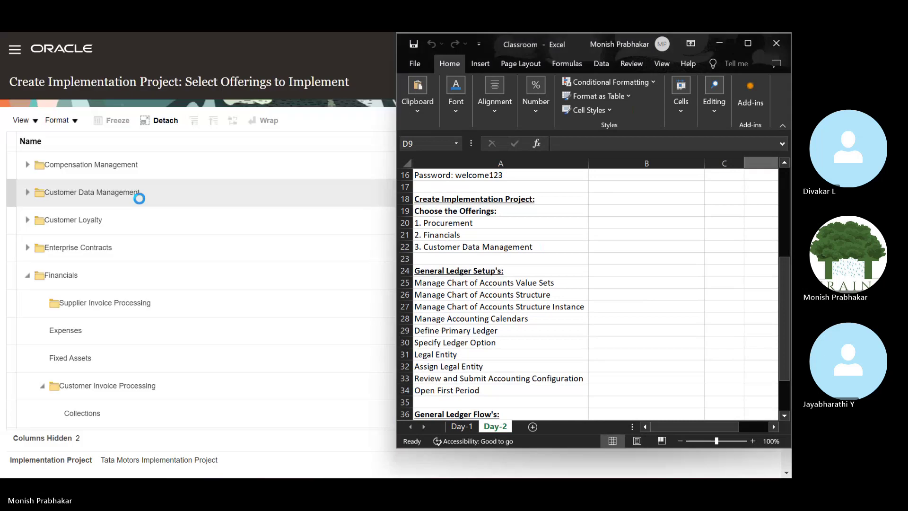
pyautogui.click(314, 226)
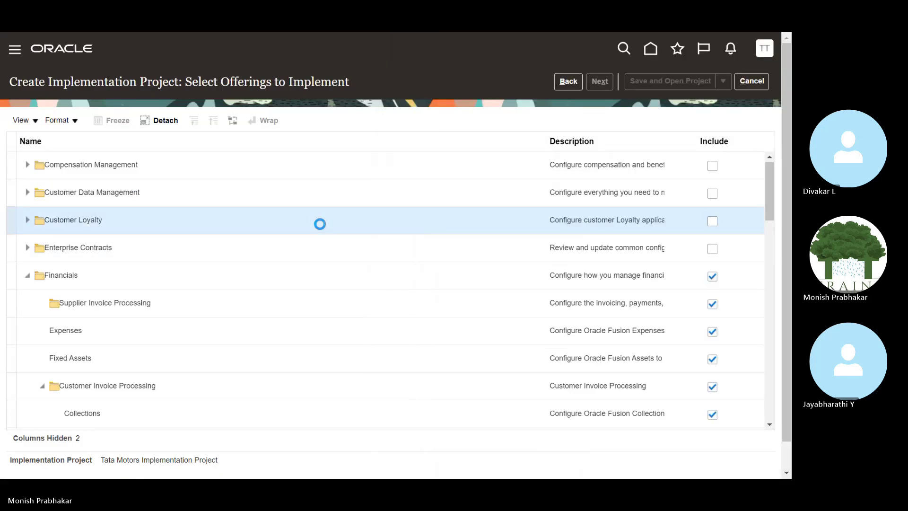
pyautogui.hotkey('alt', 'Tab')
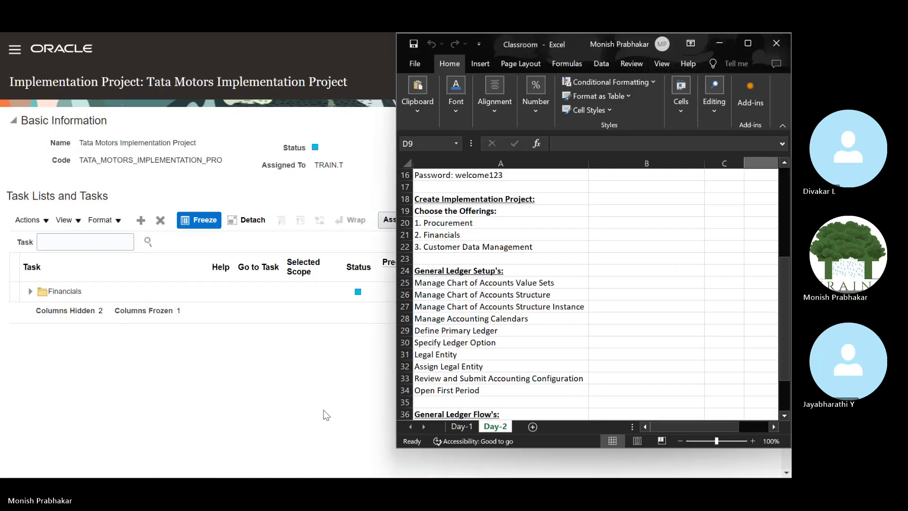
# Search the project tasks for 'manage chart of accounts' and open Manage Chart of Accounts Value Sets.
pyautogui.click(303, 379)
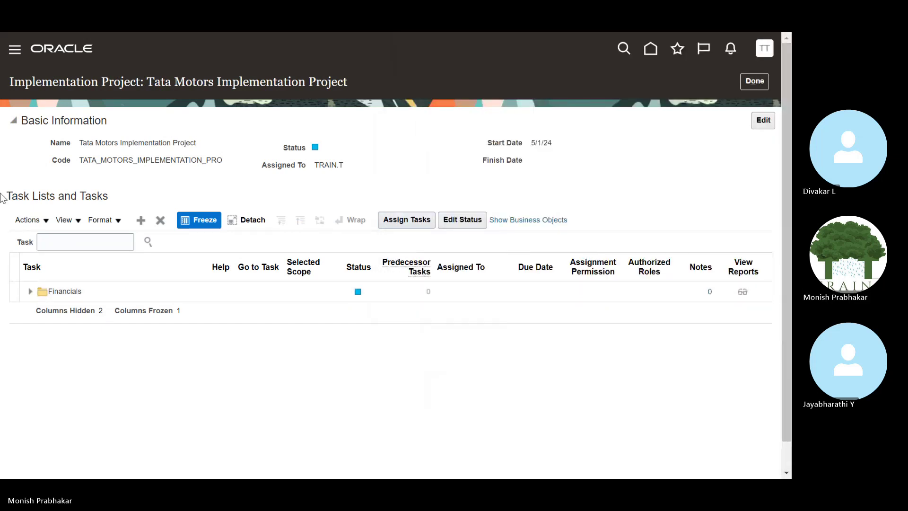
pyautogui.click(73, 240)
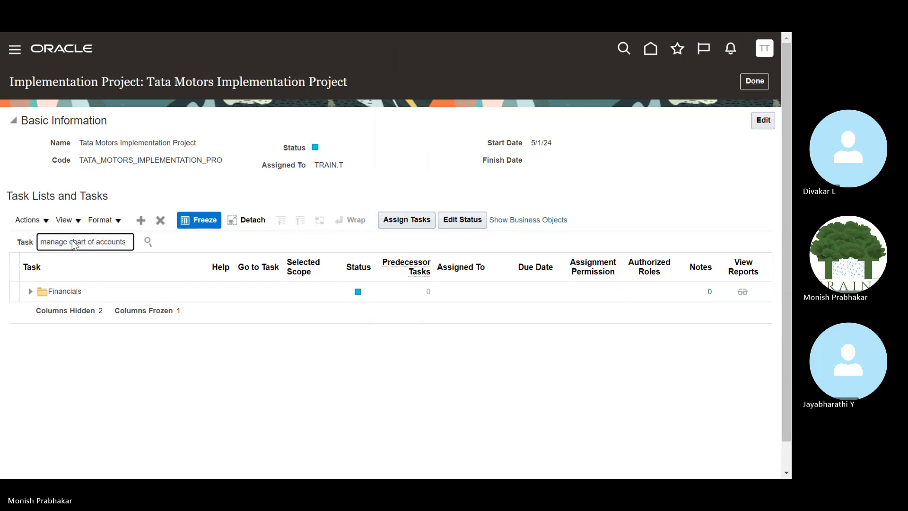
pyautogui.press('Return')
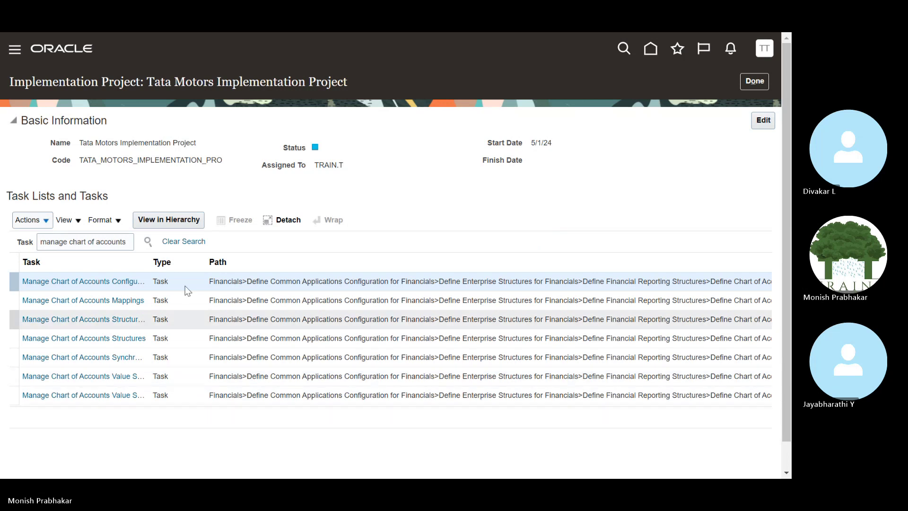
pyautogui.moveTo(150, 262); pyautogui.dragTo(316, 261)
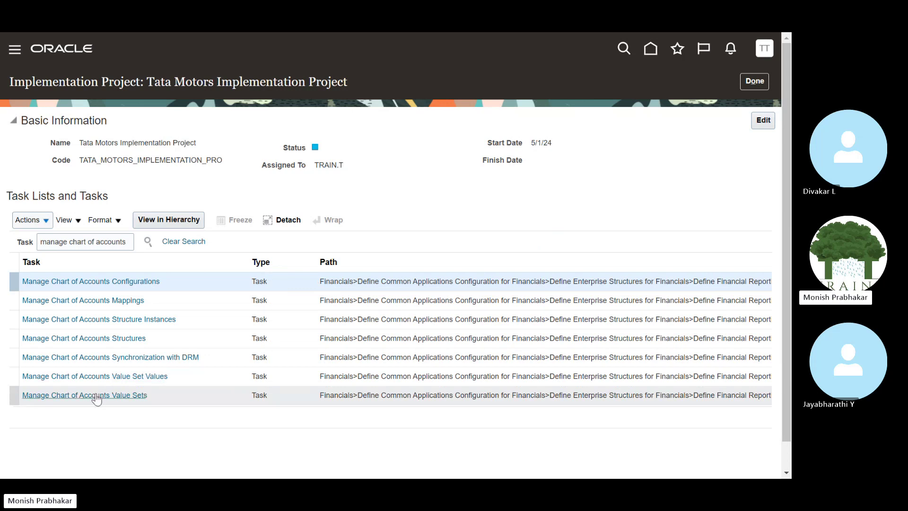
pyautogui.click(97, 396)
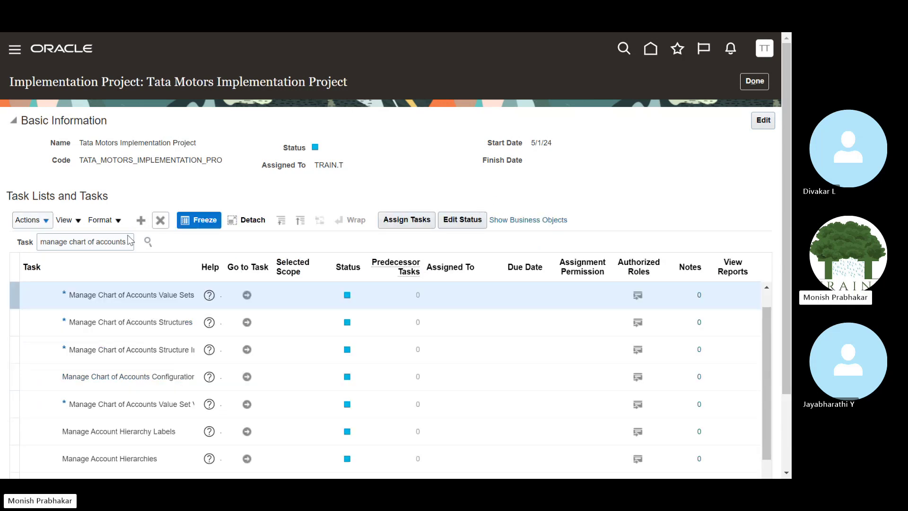
pyautogui.click(247, 295)
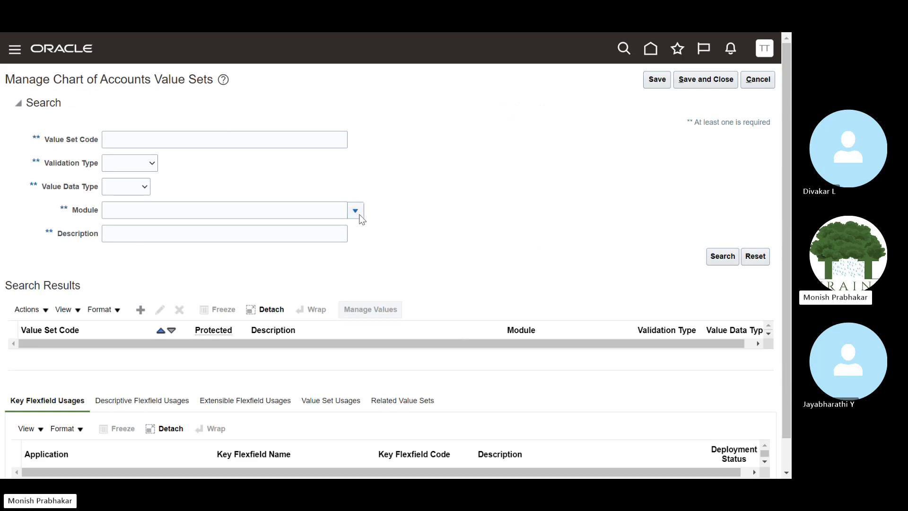
# Search value sets for Module General Ledger, review results like 01_ACC_VS, and return to the workbook.
pyautogui.click(356, 210)
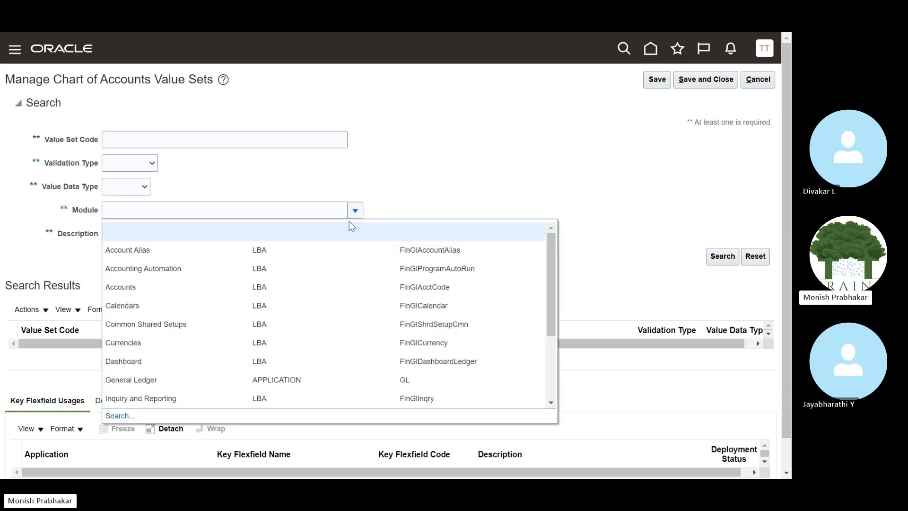
pyautogui.click(170, 380)
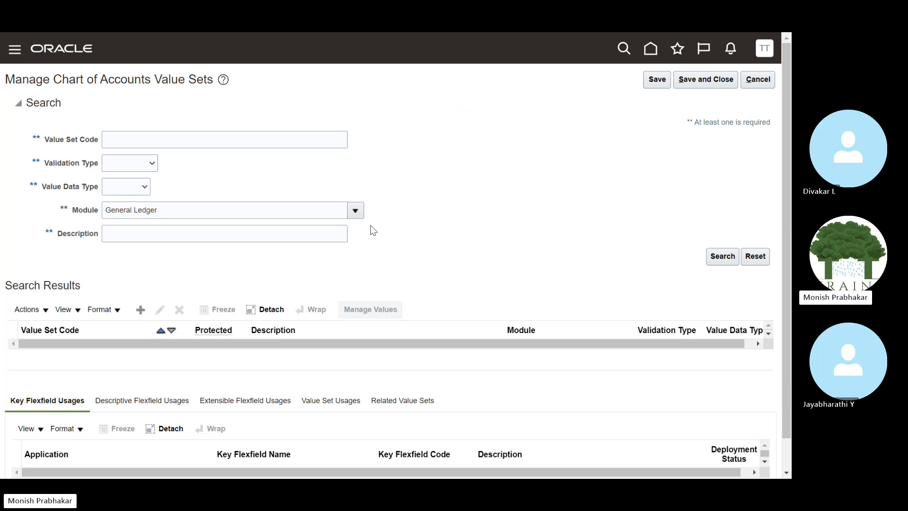
pyautogui.scroll(-1, 371, 225)
pyautogui.scroll(-1, 370, 231)
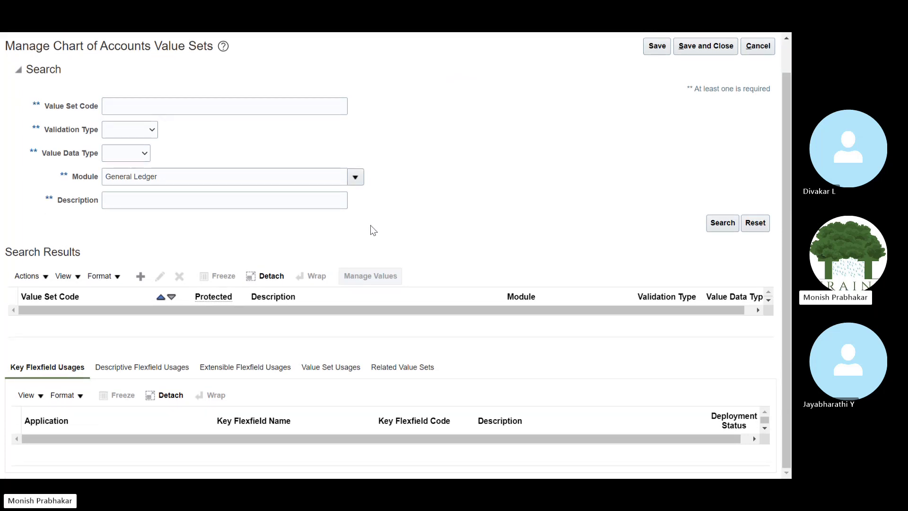
pyautogui.scroll(-3, 615, 274)
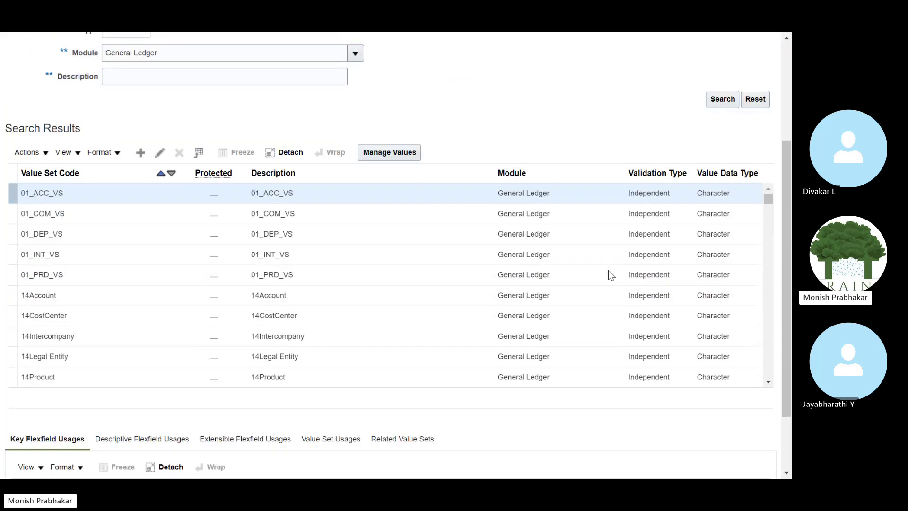
pyautogui.scroll(3, 71, 199)
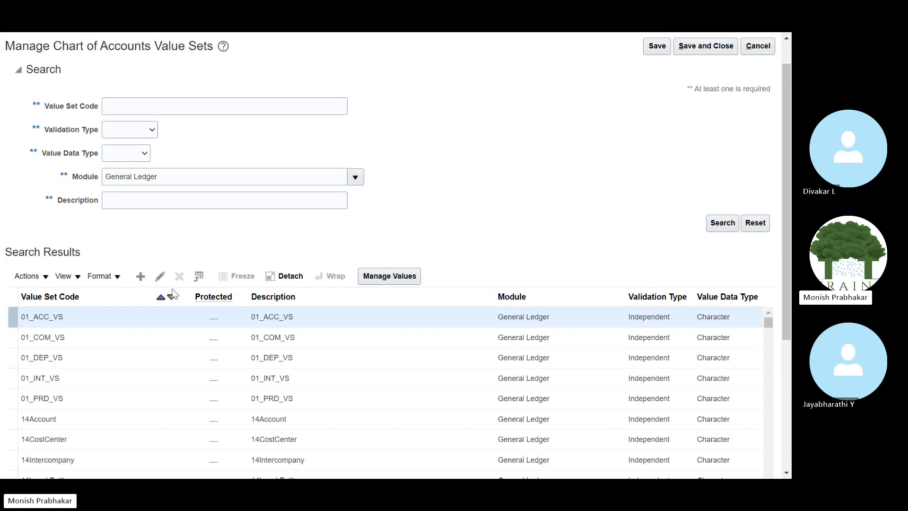
pyautogui.hotkey('alt', 'Tab')
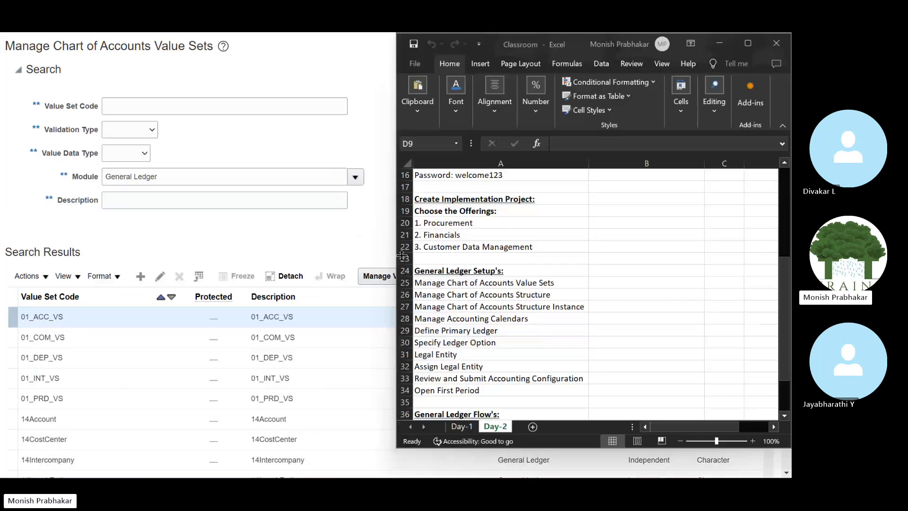
# Maximize the Classroom workbook and scroll through the Day-2 notes down to Trial Balance Report.
pyautogui.click(748, 43)
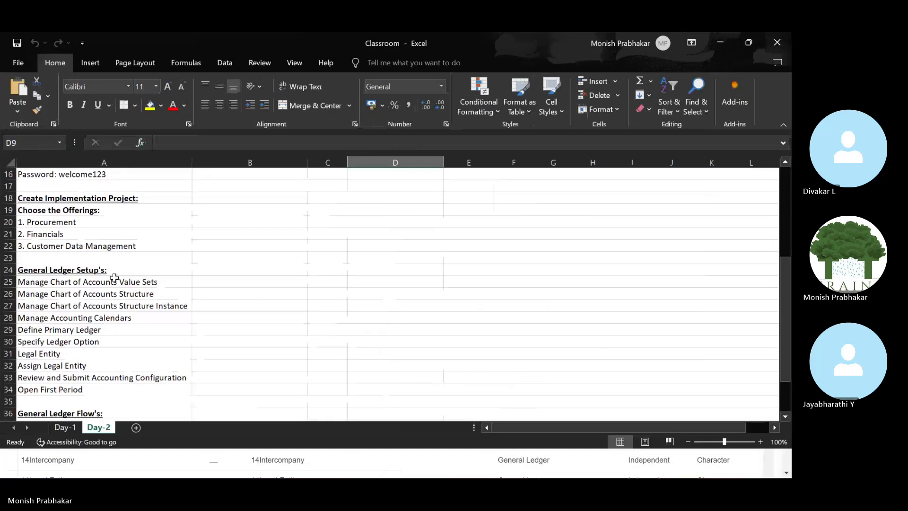
pyautogui.scroll(5, 133, 314)
pyautogui.scroll(-16, 135, 316)
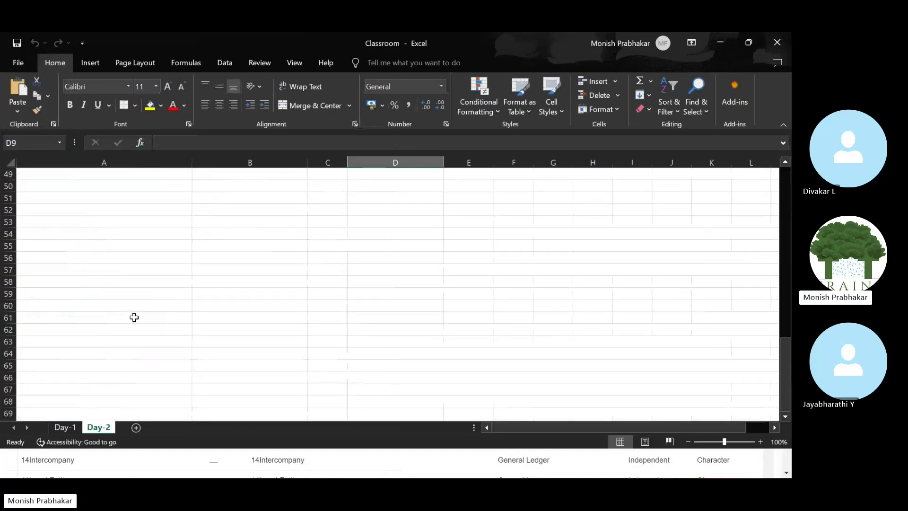
pyautogui.scroll(16, 134, 317)
pyautogui.scroll(-4, 137, 312)
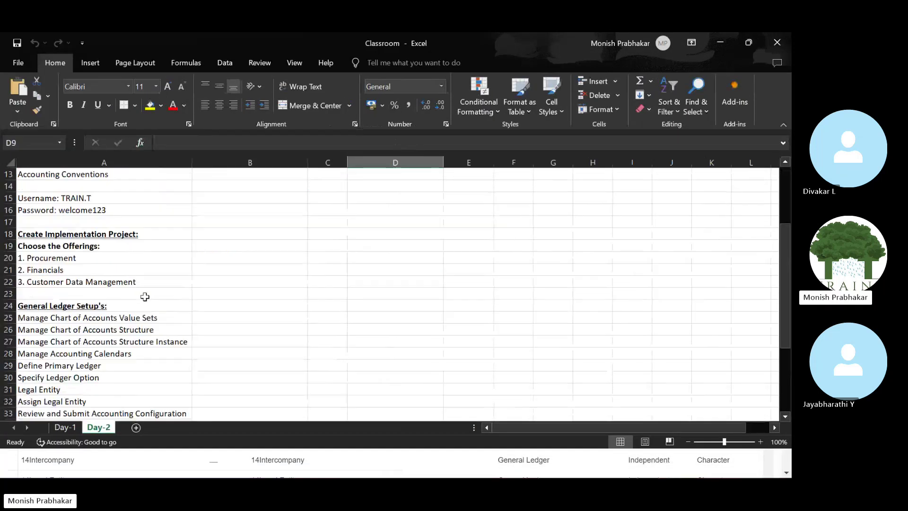
pyautogui.scroll(-5, 137, 303)
pyautogui.click(44, 355)
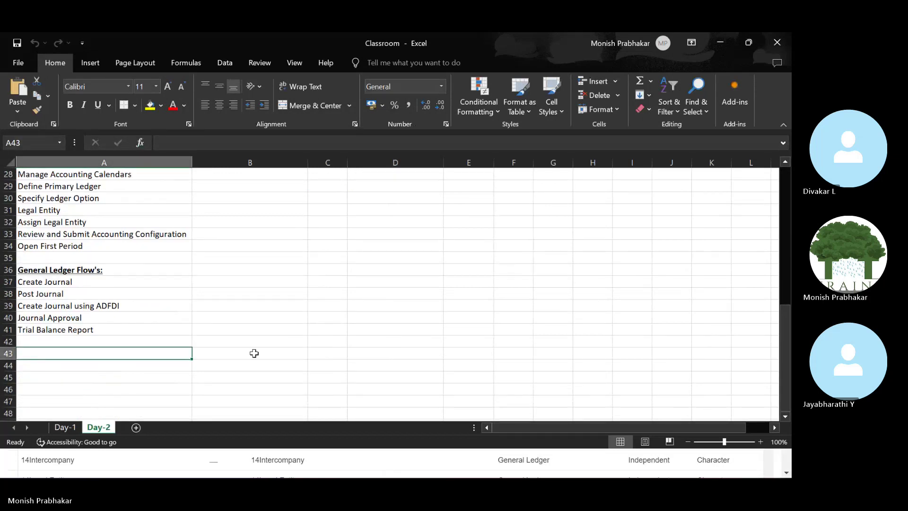
pyautogui.scroll(4, 254, 354)
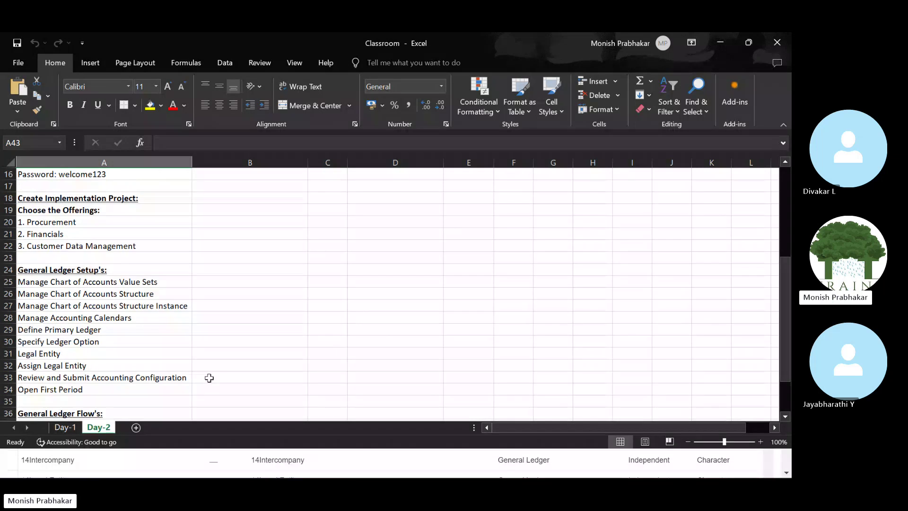
pyautogui.scroll(-9, 209, 376)
# Add a new worksheet and rename it Day-3.
pyautogui.click(135, 425)
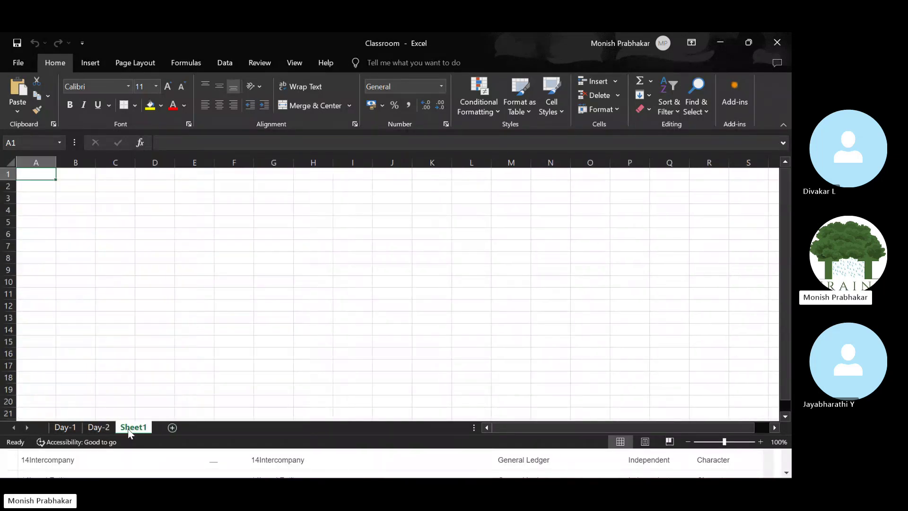
pyautogui.press('capslock')
pyautogui.doubleClick(129, 428)
pyautogui.write('Day-')
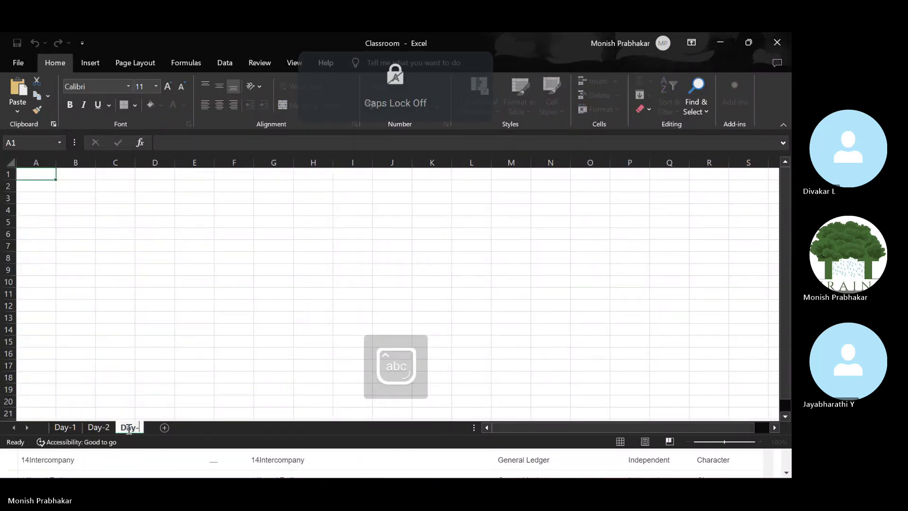
pyautogui.write('3')
pyautogui.press('Return')
# Enter the heading 'Manage Chart of Accounts Value Sets' in A1 and autofit column A.
pyautogui.press('capslock')
pyautogui.write('M')
pyautogui.press('capslock')
pyautogui.write('nag')
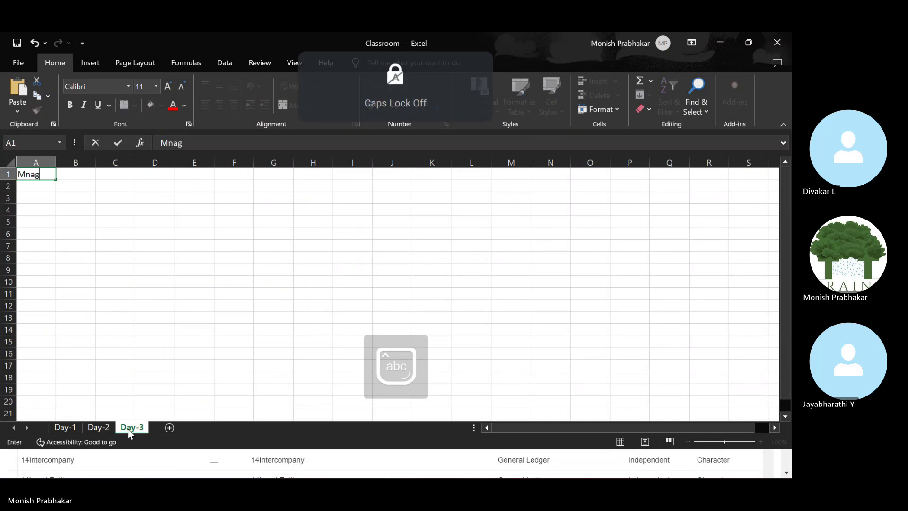
pyautogui.press('BackSpace')
pyautogui.press('BackSpace')
pyautogui.press('BackSpace')
pyautogui.write('anage')
pyautogui.press('capslock')
pyautogui.write('C')
pyautogui.press('capslock')
pyautogui.write('hart if')
pyautogui.press('BackSpace')
pyautogui.press('BackSpace')
pyautogui.write('of')
pyautogui.press('capslock')
pyautogui.write('A')
pyautogui.press('capslock')
pyautogui.write('ccounts')
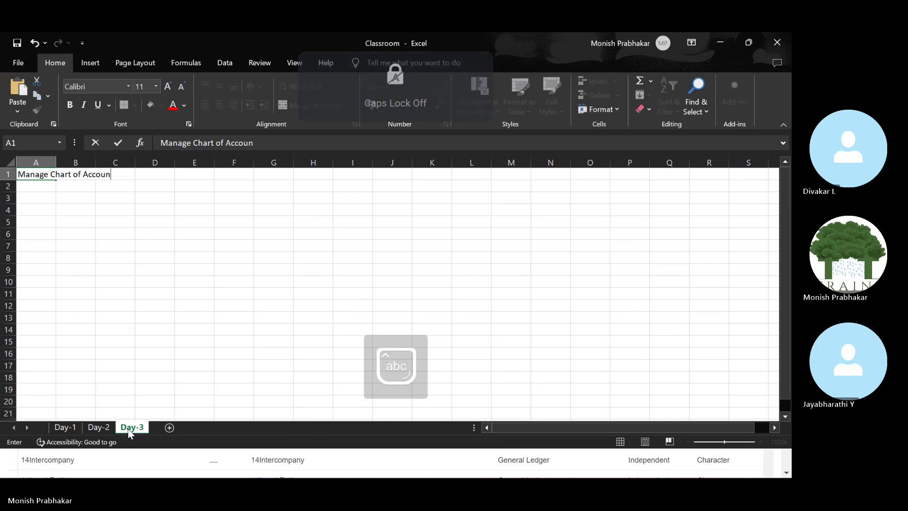
pyautogui.press('capslock')
pyautogui.write('V')
pyautogui.press('capslock')
pyautogui.write('alue')
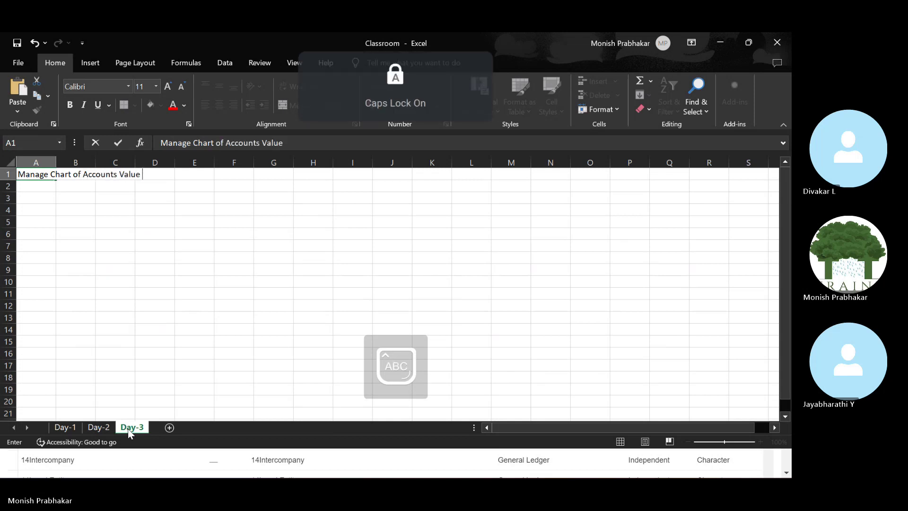
pyautogui.write(' Sets')
pyautogui.press('Return')
pyautogui.hotkey('alt', 'o')
pyautogui.press('c')
pyautogui.press('a')
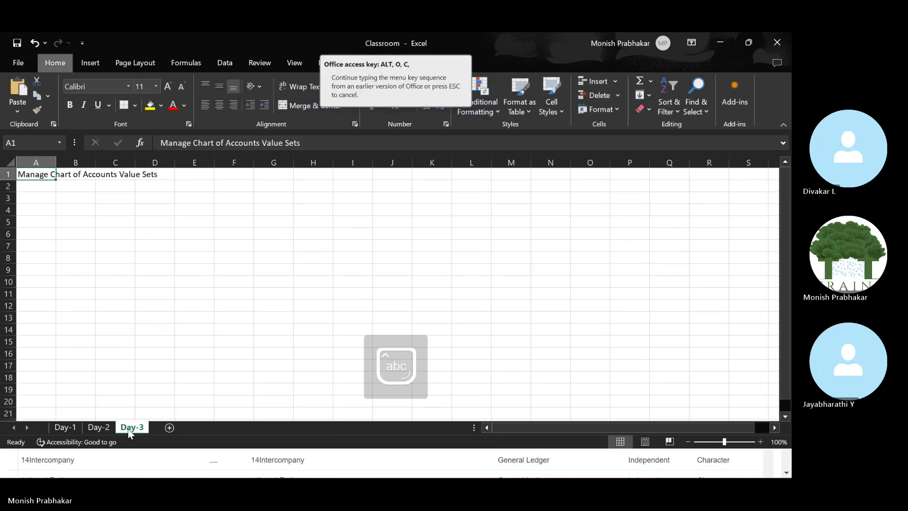
# List Business Unit, Cost Center, Account, Future1 and Future2 in cells A2 to A6.
pyautogui.press('capslock')
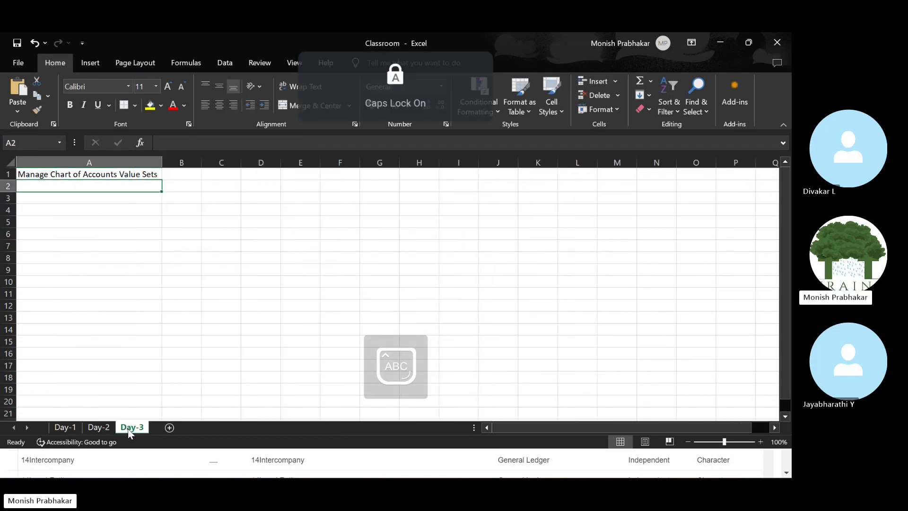
pyautogui.write('B')
pyautogui.press('capslock')
pyautogui.write('usiness')
pyautogui.press('capslock')
pyautogui.write('Uni')
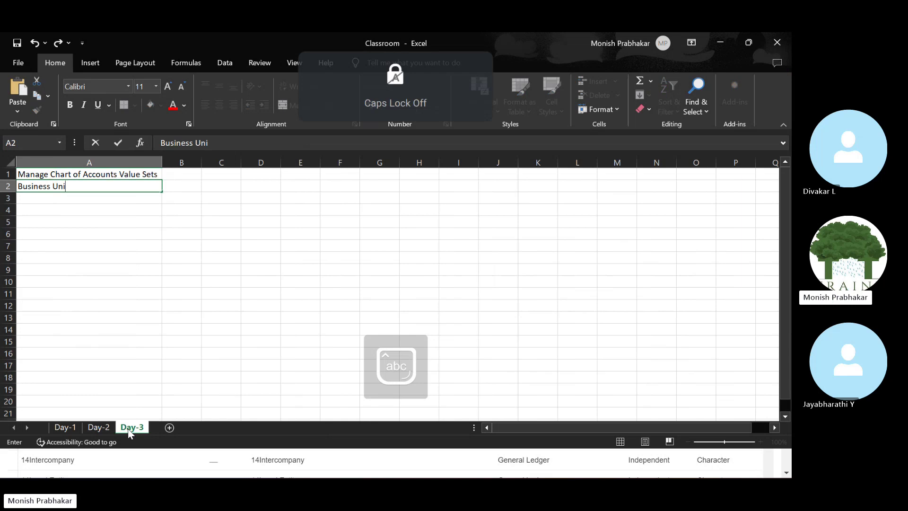
pyautogui.write('t')
pyautogui.press('capslock')
pyautogui.press('Return')
pyautogui.write('Cost')
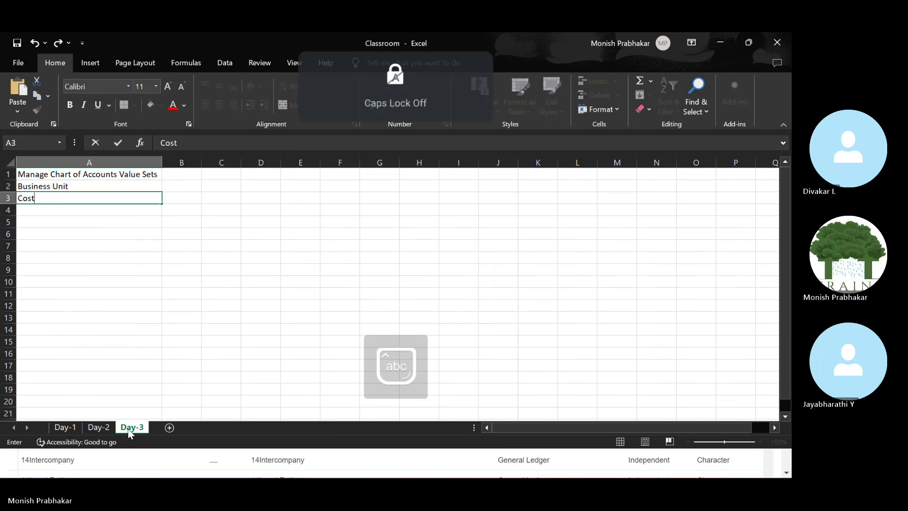
pyautogui.write(' Center')
pyautogui.press('Return')
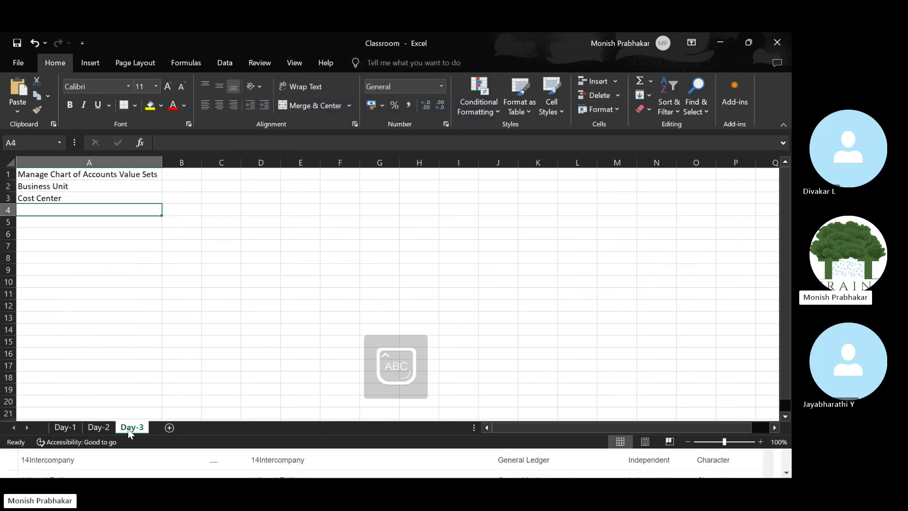
pyautogui.press('capslock')
pyautogui.write('A')
pyautogui.press('capslock')
pyautogui.write('ccount')
pyautogui.press('Return')
pyautogui.press('capslock')
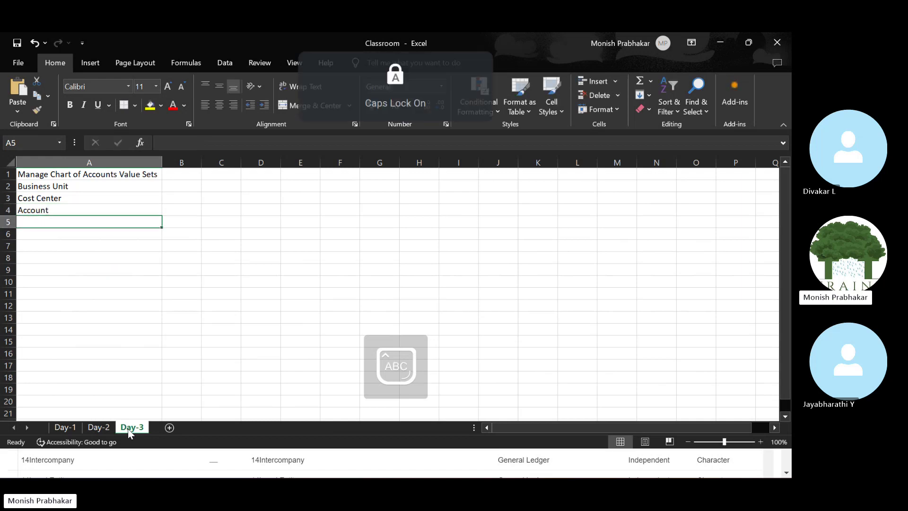
pyautogui.write('F')
pyautogui.press('capslock')
pyautogui.write('uture1')
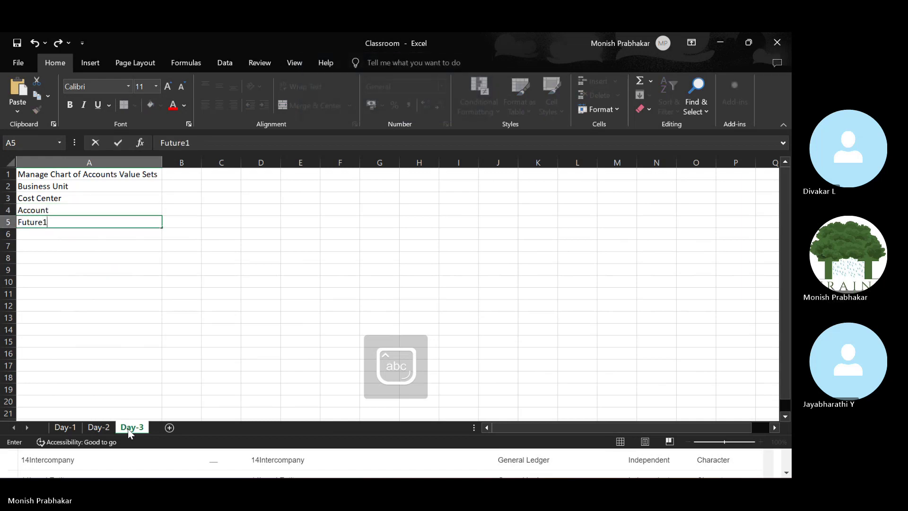
pyautogui.press('Return')
pyautogui.press('capslock')
pyautogui.write('F')
pyautogui.press('capslock')
pyautogui.write('uture')
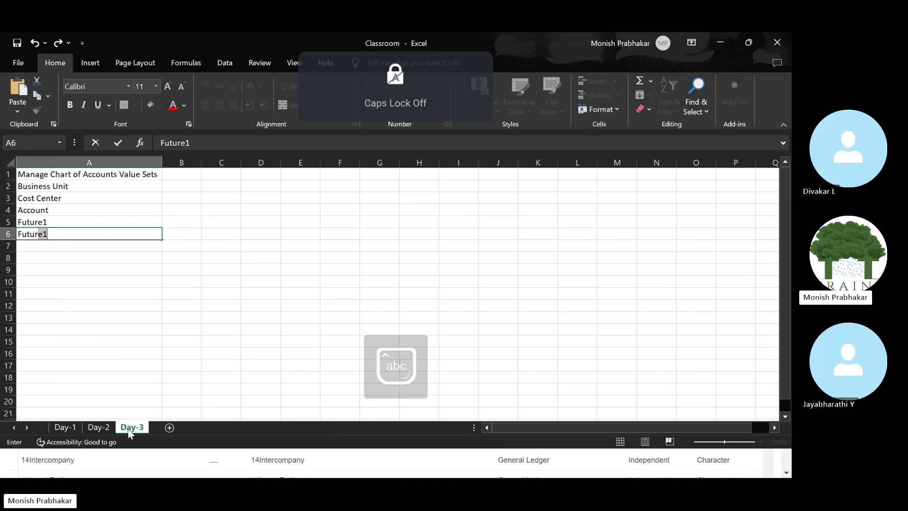
pyautogui.write('1')
pyautogui.press('Return')
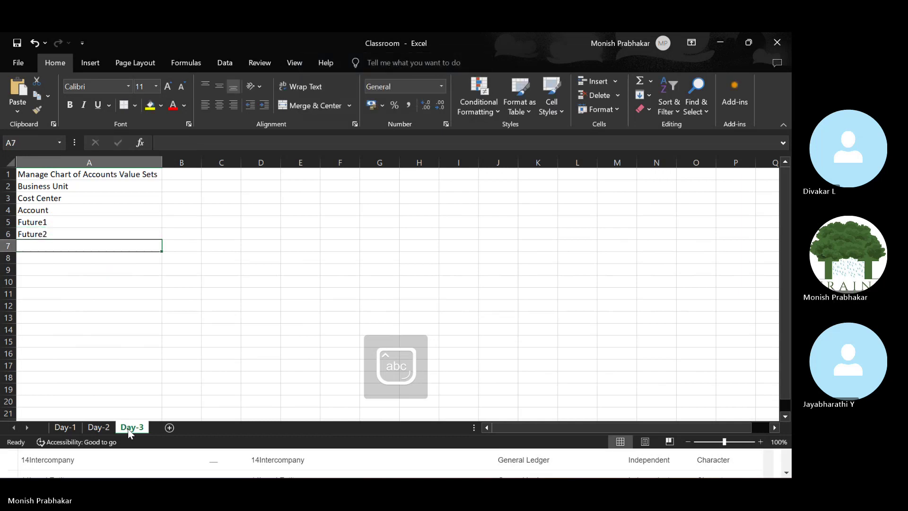
# Back in Oracle, browse the value sets and select the 17LegalEntity and 14Legal Entity rows.
pyautogui.hotkey('alt', 'Tab')
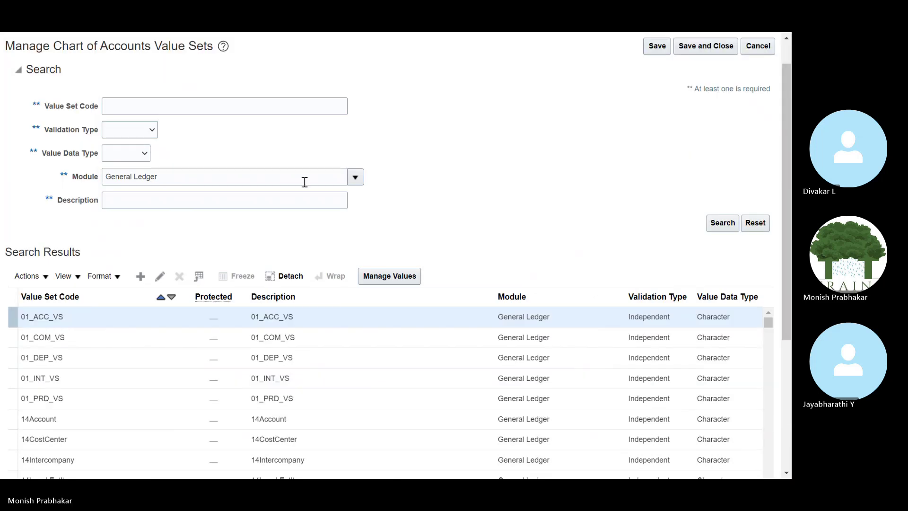
pyautogui.scroll(-2, 254, 222)
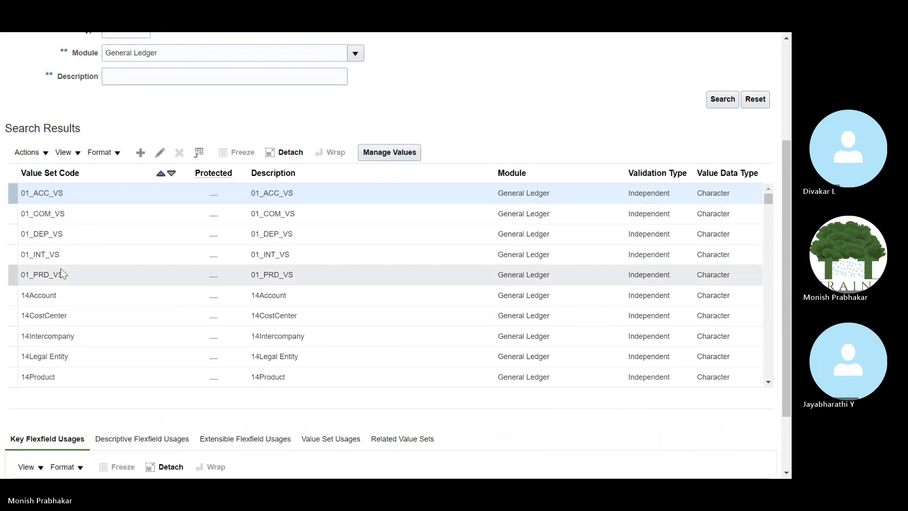
pyautogui.scroll(2, 160, 282)
pyautogui.scroll(-6, 161, 283)
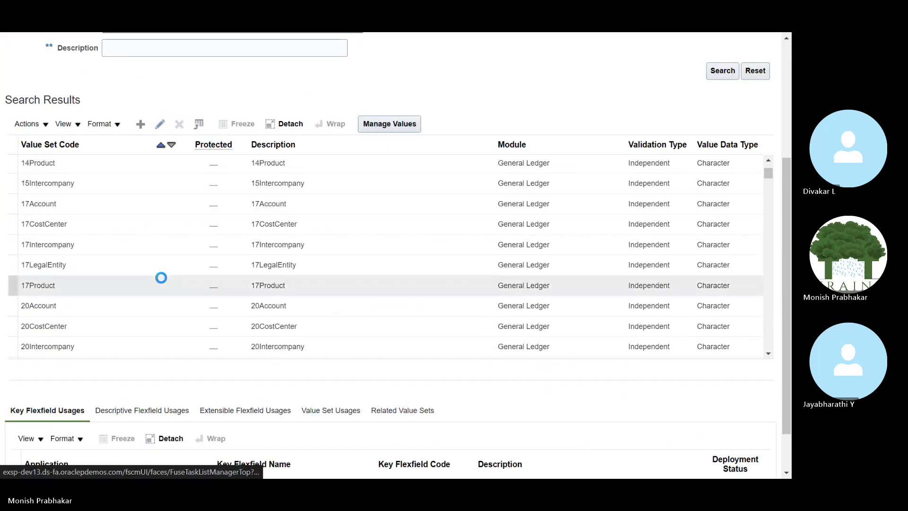
pyautogui.click(92, 264)
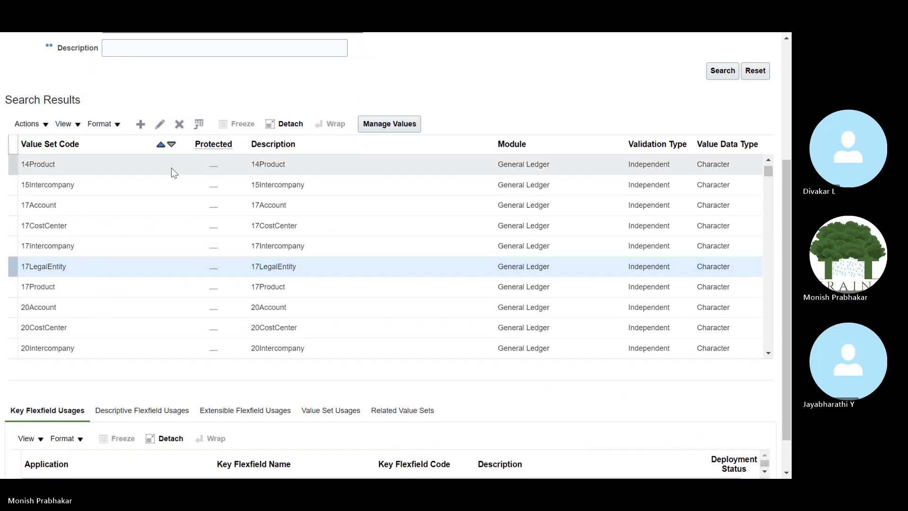
pyautogui.scroll(5, 203, 240)
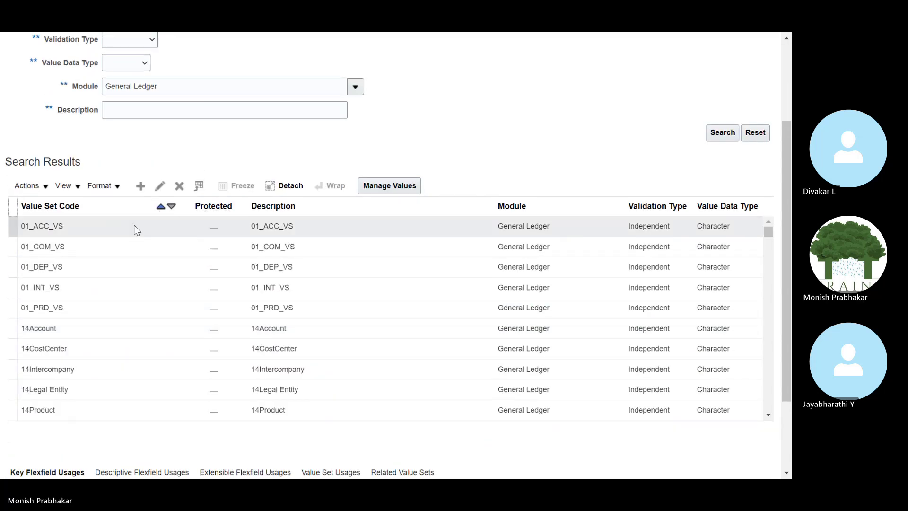
pyautogui.click(76, 388)
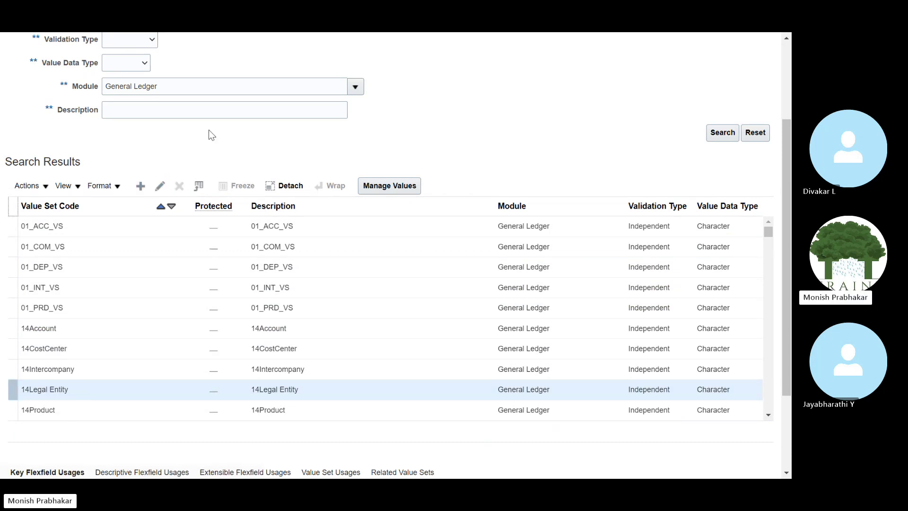
pyautogui.scroll(3, 209, 132)
# Search Value Set Code for Tata, then Business, then TATA.
pyautogui.click(138, 132)
pyautogui.press('capslock')
pyautogui.write('Tata')
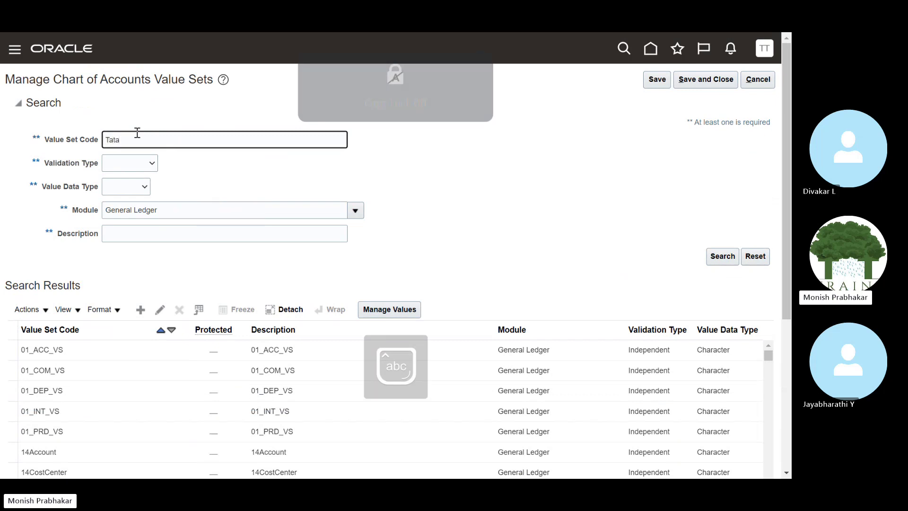
pyautogui.press('Return')
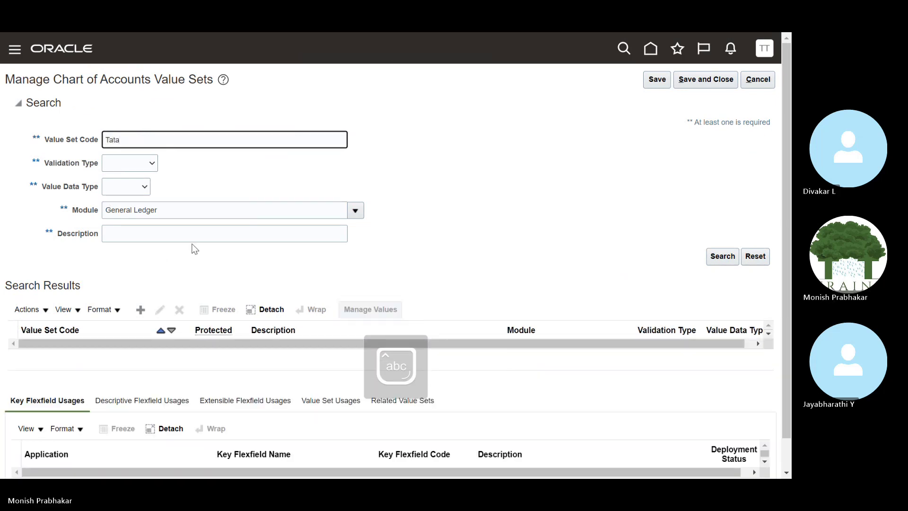
pyautogui.press('BackSpace')
pyautogui.press('BackSpace')
pyautogui.press('BackSpace')
pyautogui.press('BackSpace')
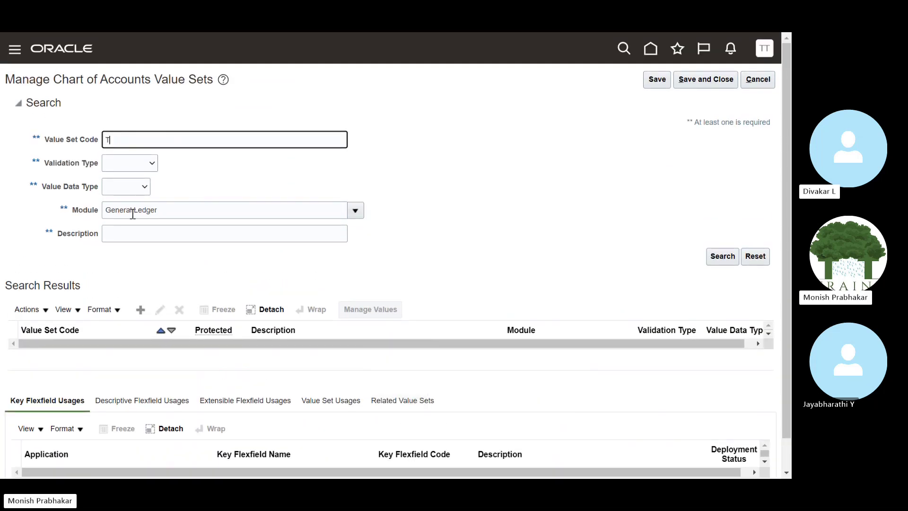
pyautogui.press('capslock')
pyautogui.write('Business')
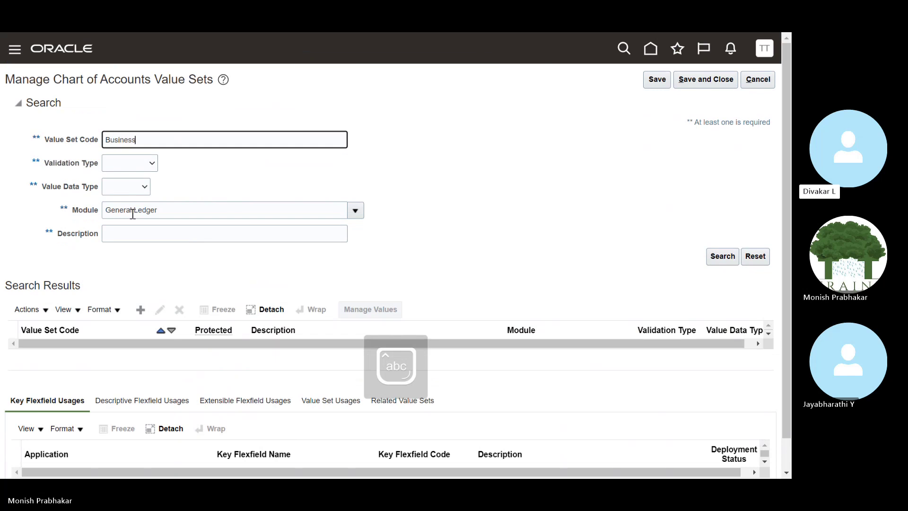
pyautogui.press('Return')
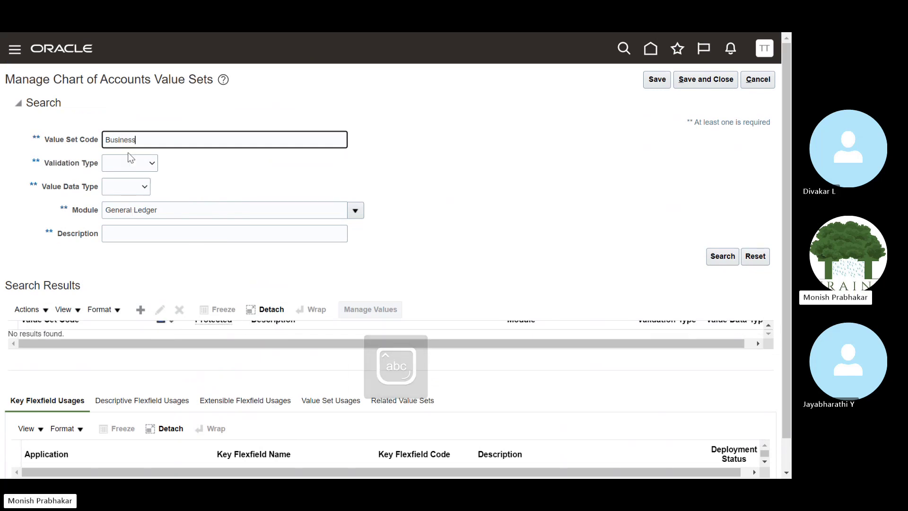
pyautogui.press('BackSpace')
pyautogui.press('capslock')
pyautogui.write('TATA')
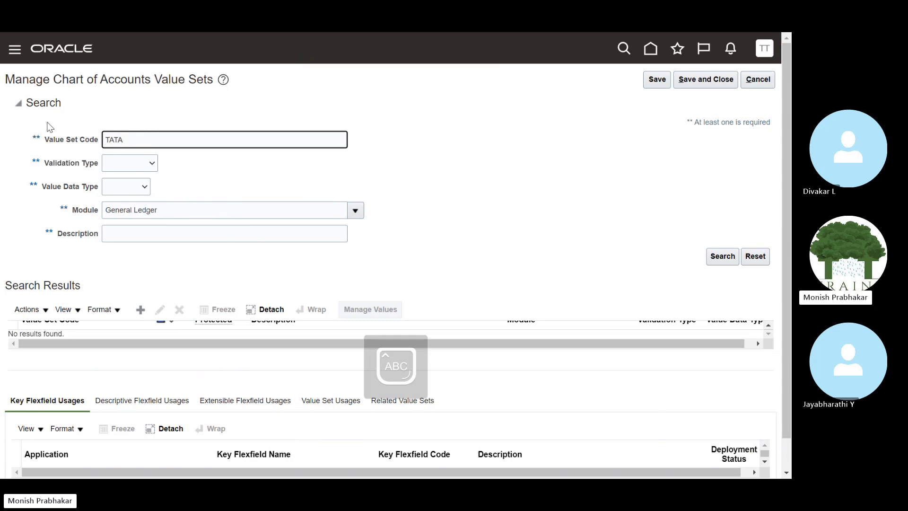
pyautogui.press('Return')
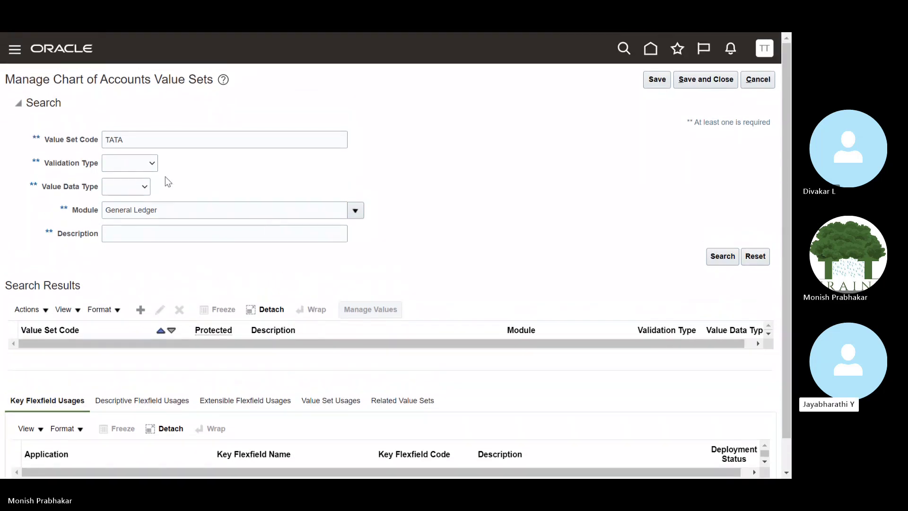
# Clear the code filter and list all General Ledger value sets.
pyautogui.moveTo(138, 138); pyautogui.dragTo(102, 141)
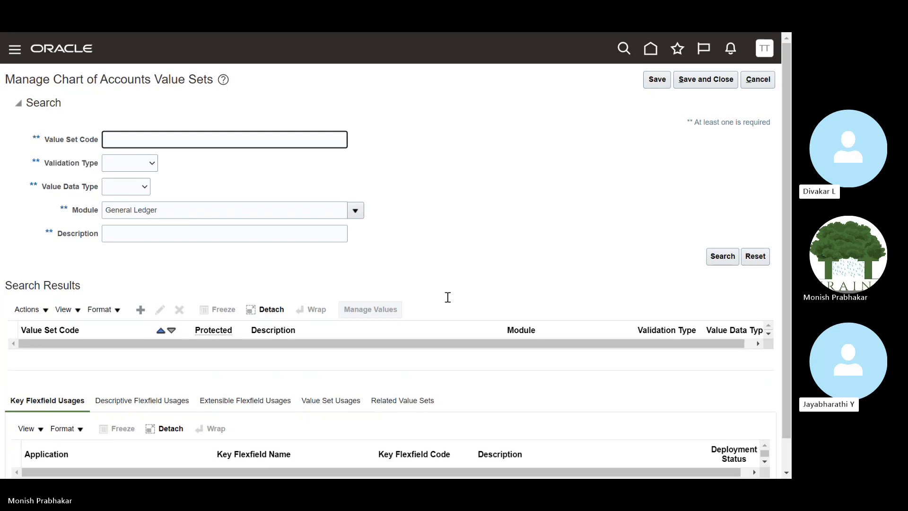
pyautogui.click(718, 258)
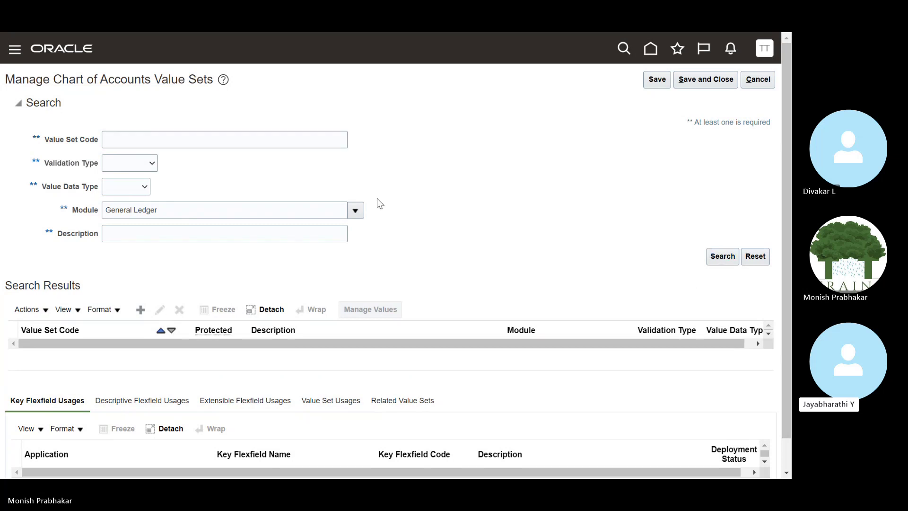
pyautogui.click(735, 259)
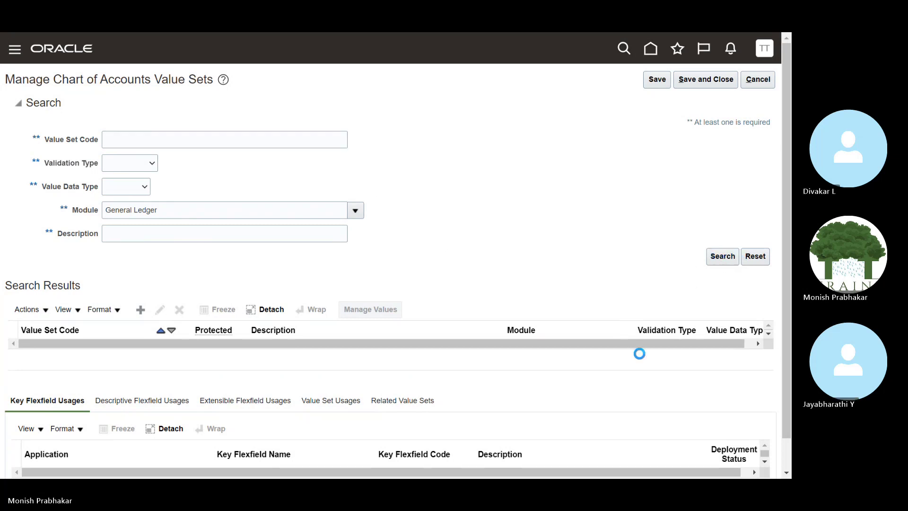
pyautogui.scroll(-3, 639, 354)
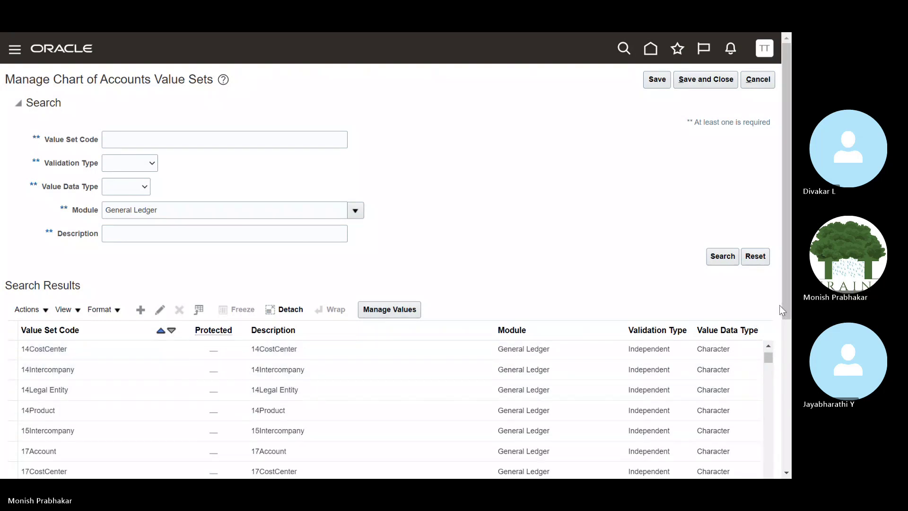
pyautogui.scroll(-3, 785, 302)
# Open 14Legal Entity to review its settings, cancel out, and start a new value set.
pyautogui.click(118, 281)
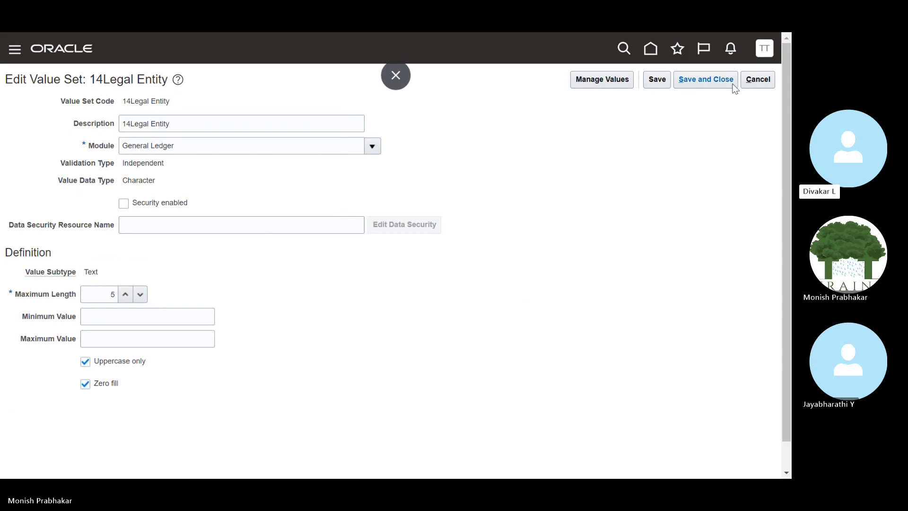
pyautogui.click(766, 83)
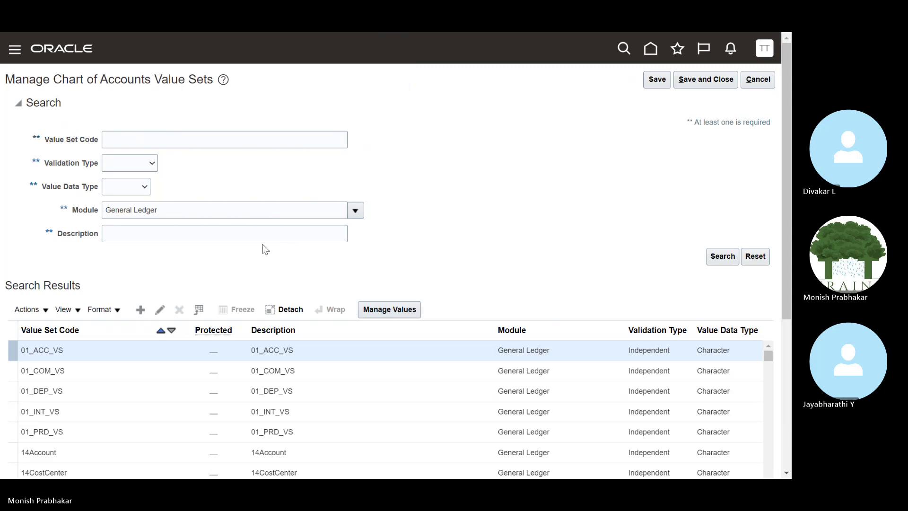
pyautogui.click(147, 309)
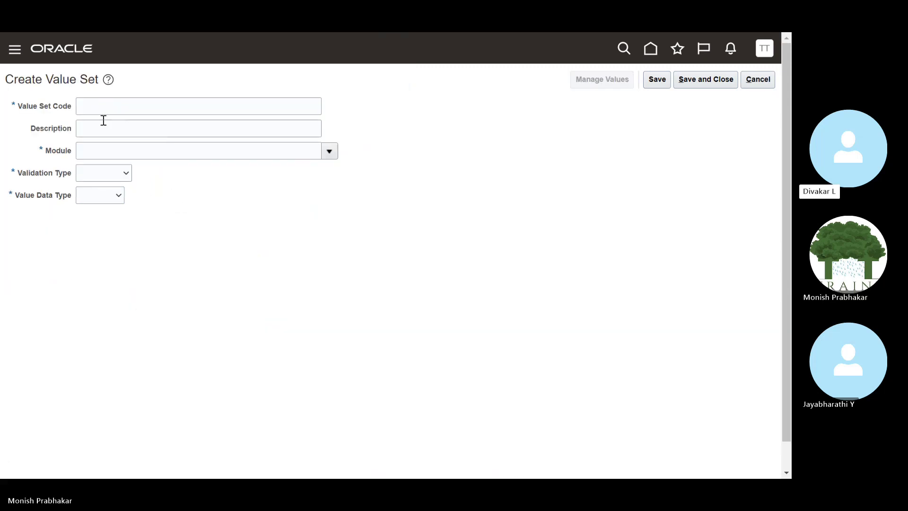
# Enter Business Unit as both the value set code and description.
pyautogui.click(95, 107)
pyautogui.write('B')
pyautogui.press('capslock')
pyautogui.write('us')
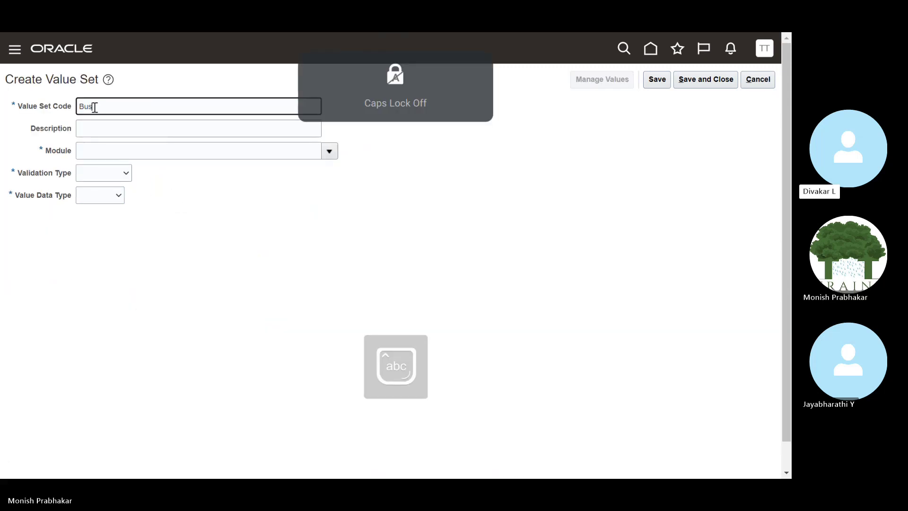
pyautogui.write('iness')
pyautogui.press('capslock')
pyautogui.write('Unit')
pyautogui.press('Tab')
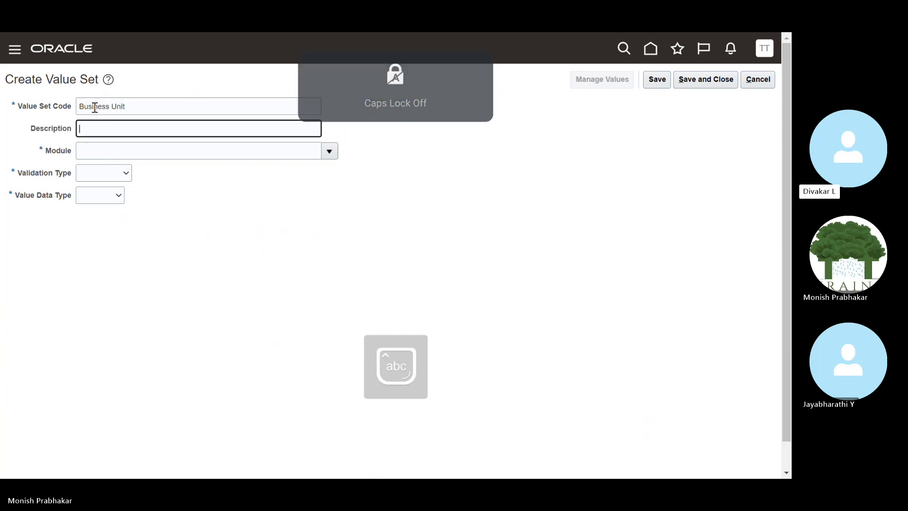
pyautogui.click(122, 106)
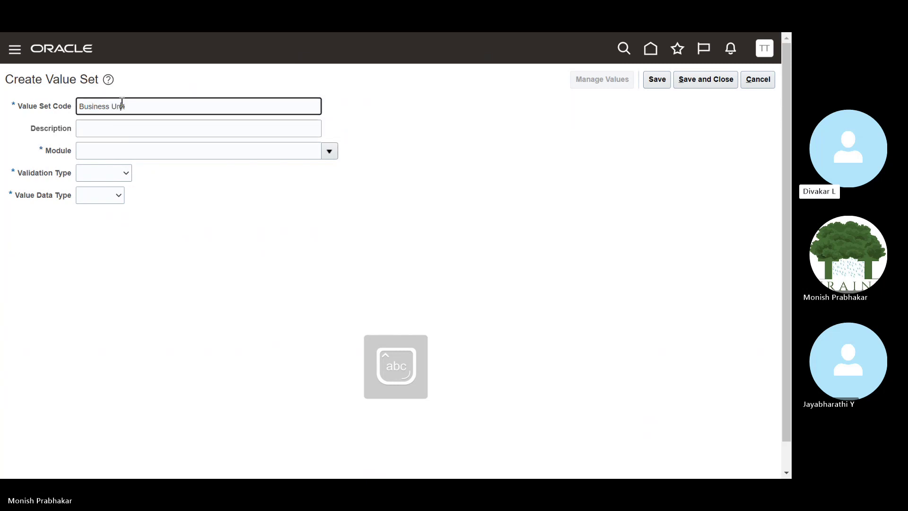
pyautogui.hotkey('ctrl', 'a')
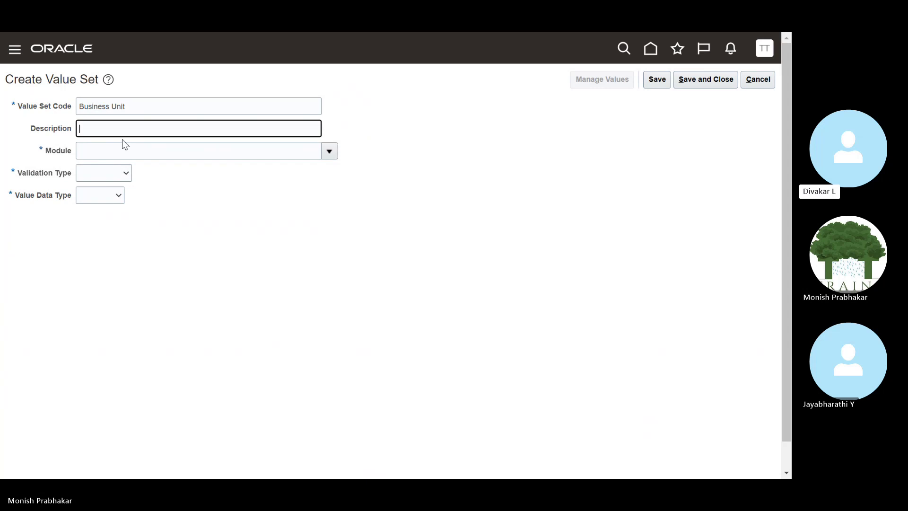
pyautogui.write('Business Unit')
# Set the module to General Ledger and the validation type to Independent.
pyautogui.click(270, 152)
pyautogui.write('G')
pyautogui.press('capslock')
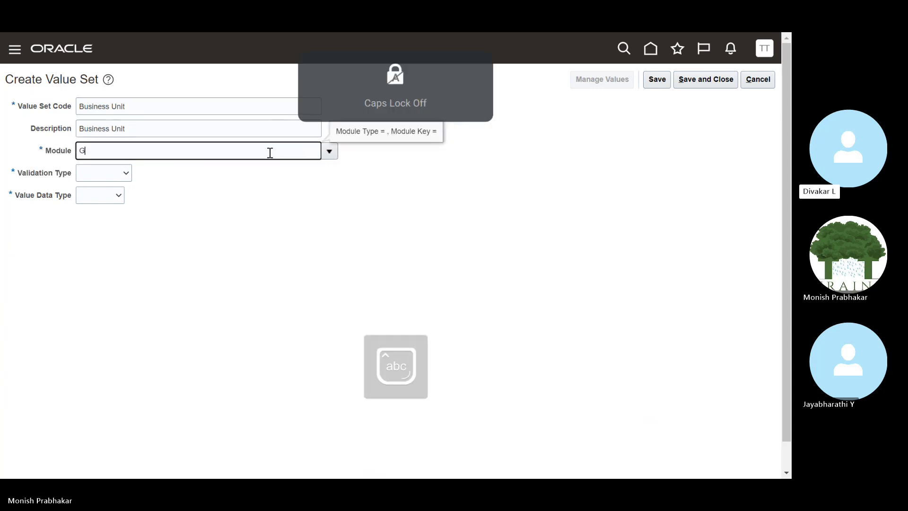
pyautogui.write('eneral le')
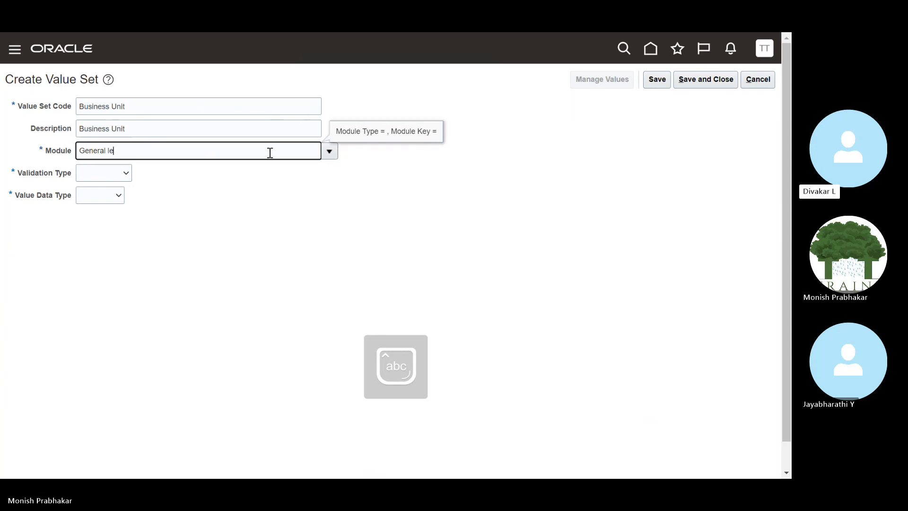
pyautogui.click(326, 150)
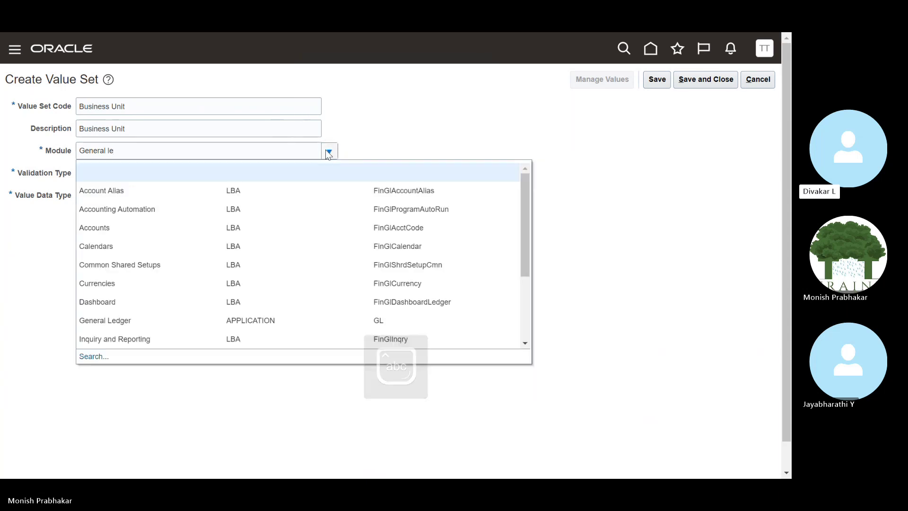
pyautogui.click(136, 320)
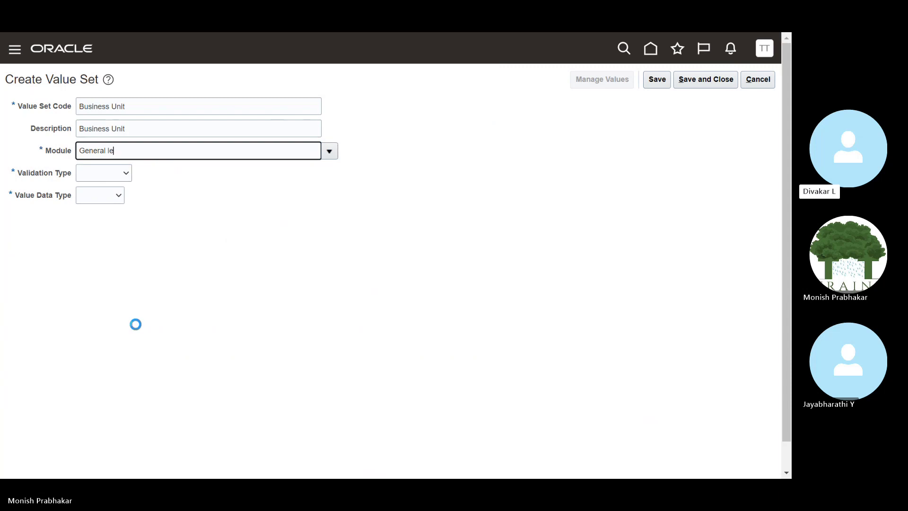
pyautogui.click(97, 179)
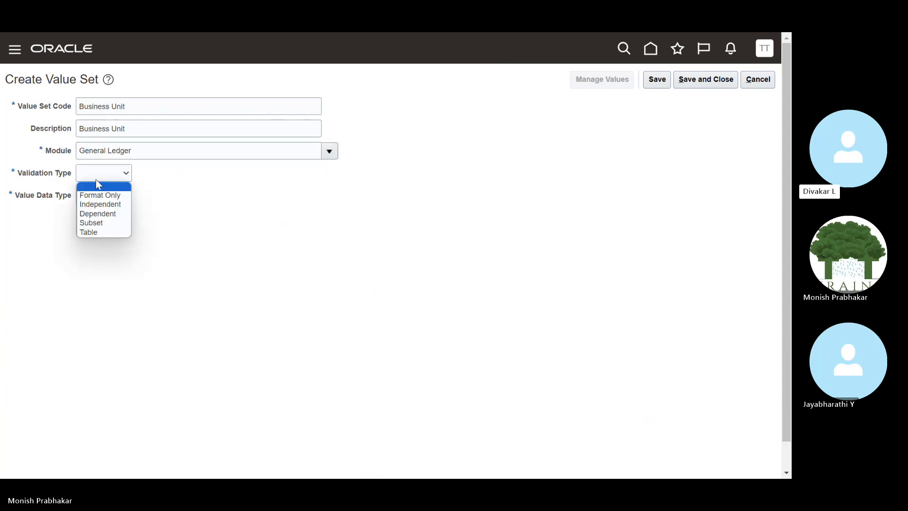
pyautogui.click(101, 204)
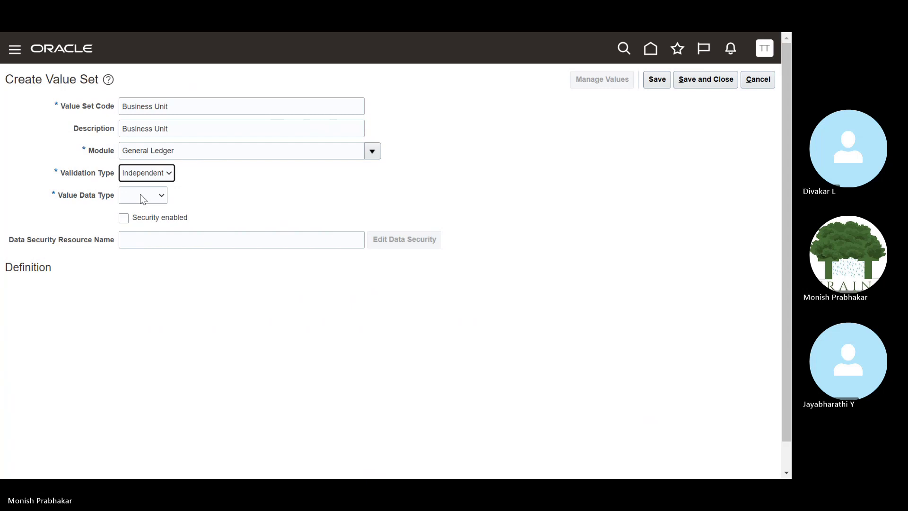
# Set the Business Unit value set's data type to Character and subtype to Text.
pyautogui.click(142, 199)
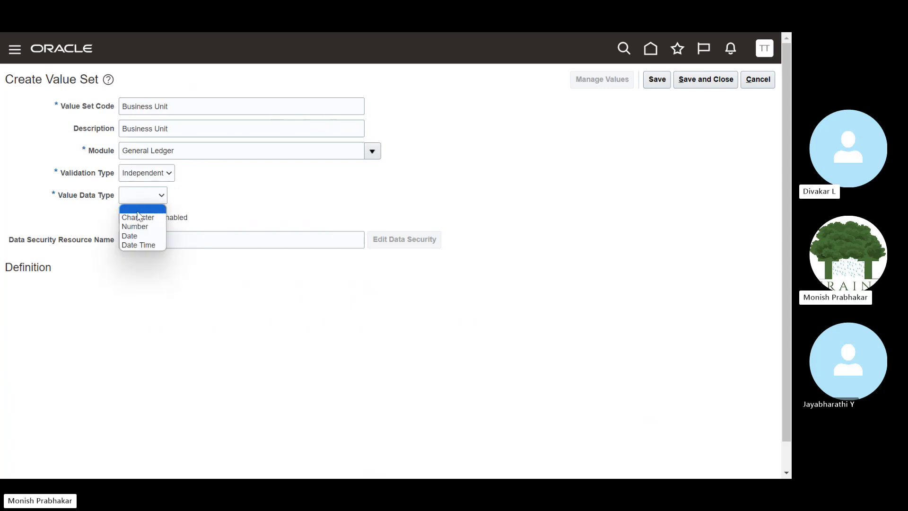
pyautogui.click(139, 217)
pyautogui.click(123, 291)
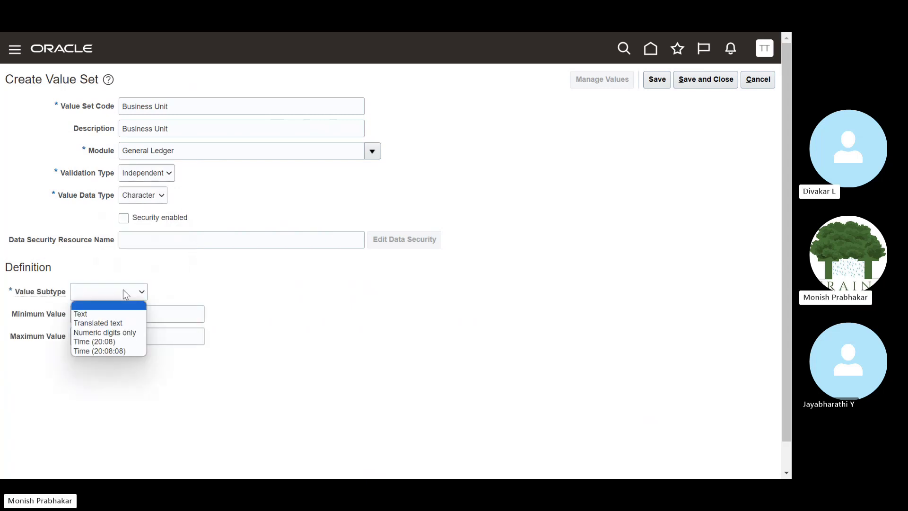
pyautogui.click(104, 318)
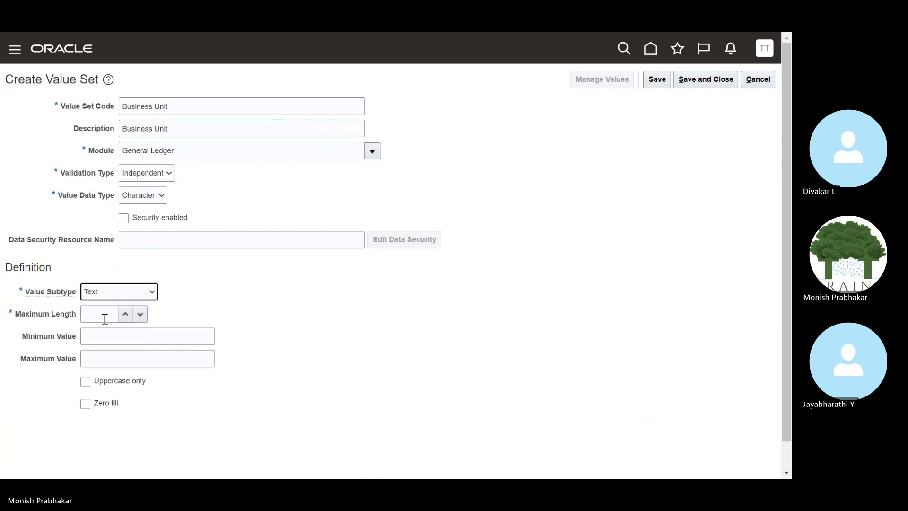
pyautogui.click(104, 318)
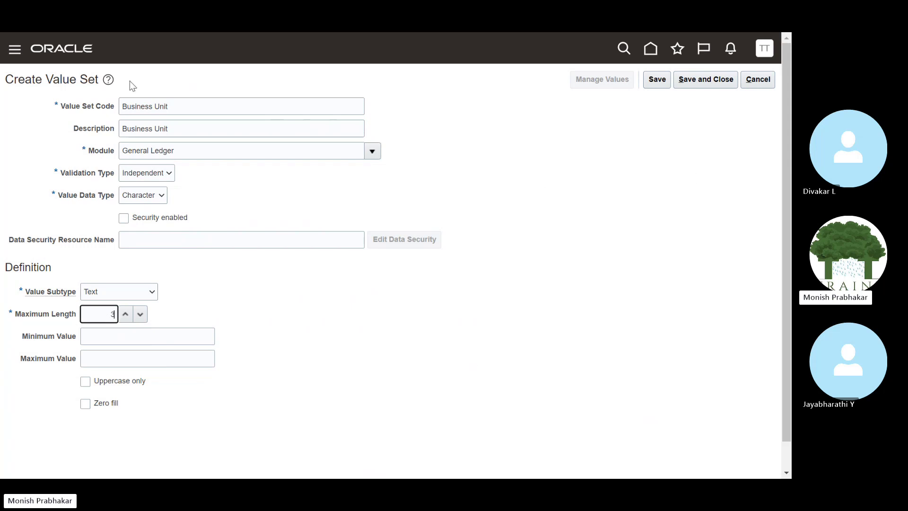
# Recheck the fields: Independent validation, Character, Text, maximum length 3, then go to the Excel notes.
pyautogui.moveTo(173, 106); pyautogui.dragTo(105, 109)
pyautogui.click(174, 131)
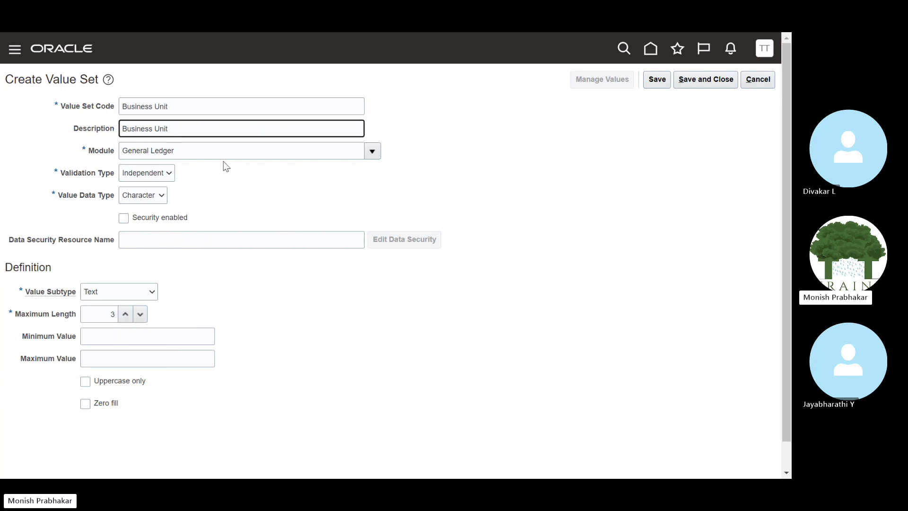
pyautogui.click(217, 150)
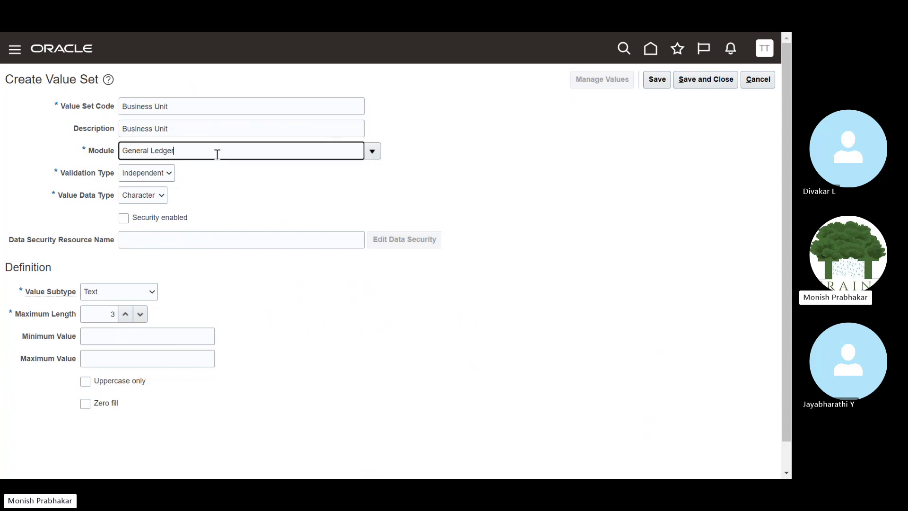
pyautogui.click(167, 176)
pyautogui.click(159, 178)
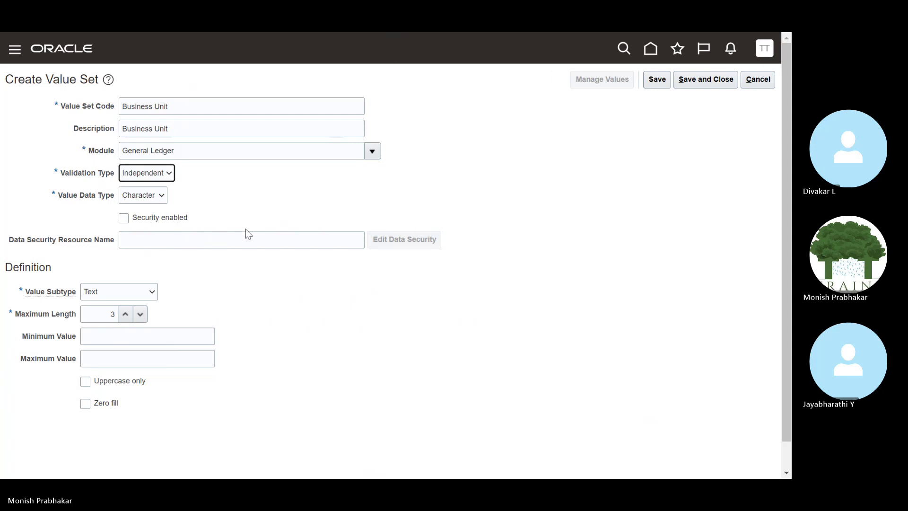
pyautogui.click(139, 196)
pyautogui.click(137, 196)
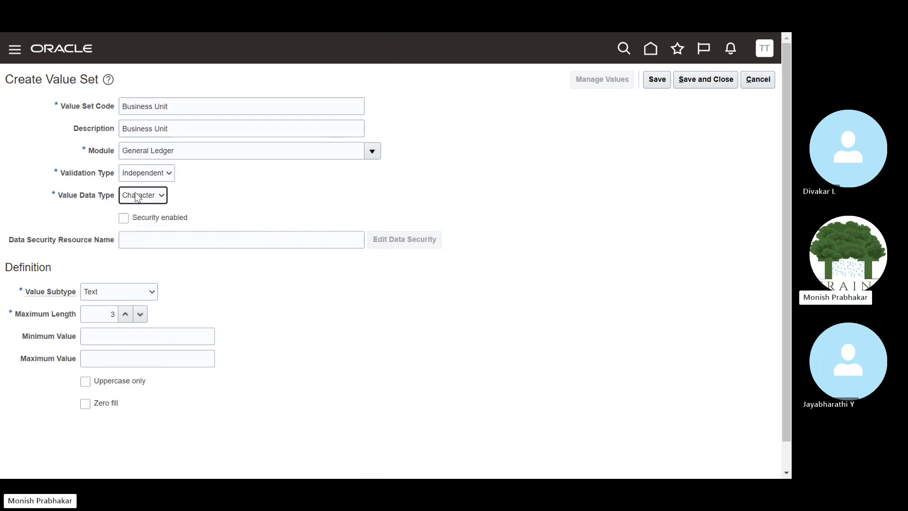
pyautogui.click(101, 314)
pyautogui.click(107, 292)
pyautogui.click(107, 293)
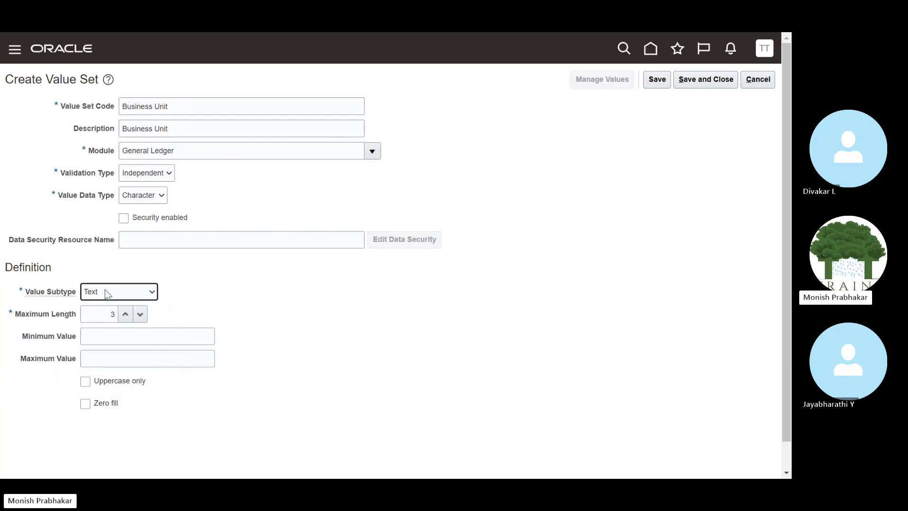
pyautogui.doubleClick(106, 319)
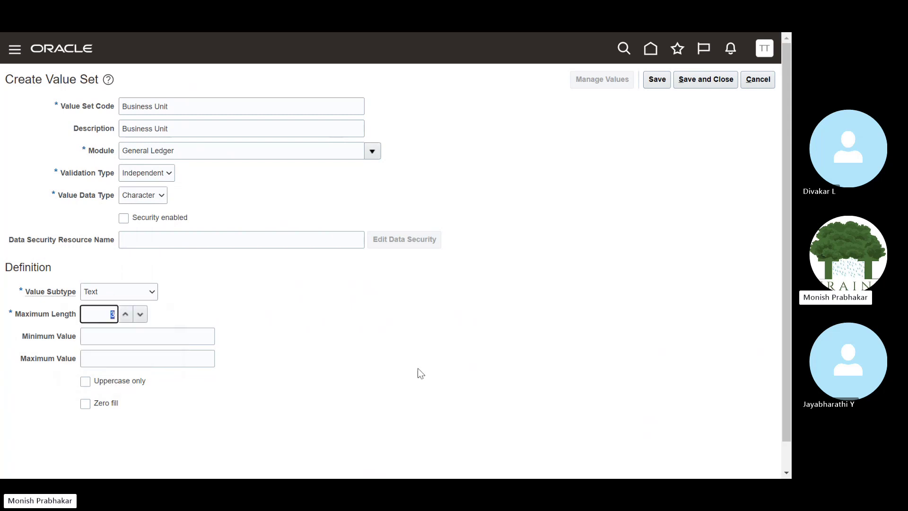
pyautogui.hotkey('alt', 'Tab')
# Enter code 100 with the name Tata Motors beside Business Unit.
pyautogui.click(130, 186)
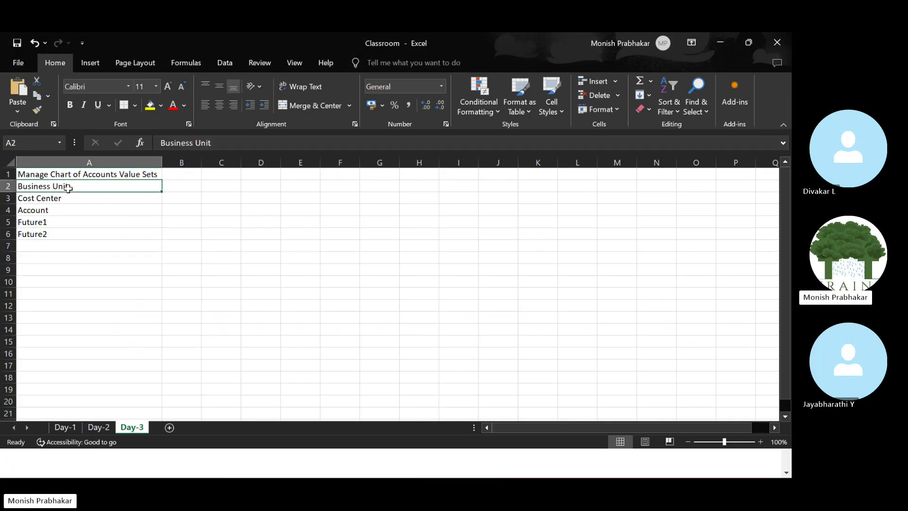
pyautogui.click(196, 186)
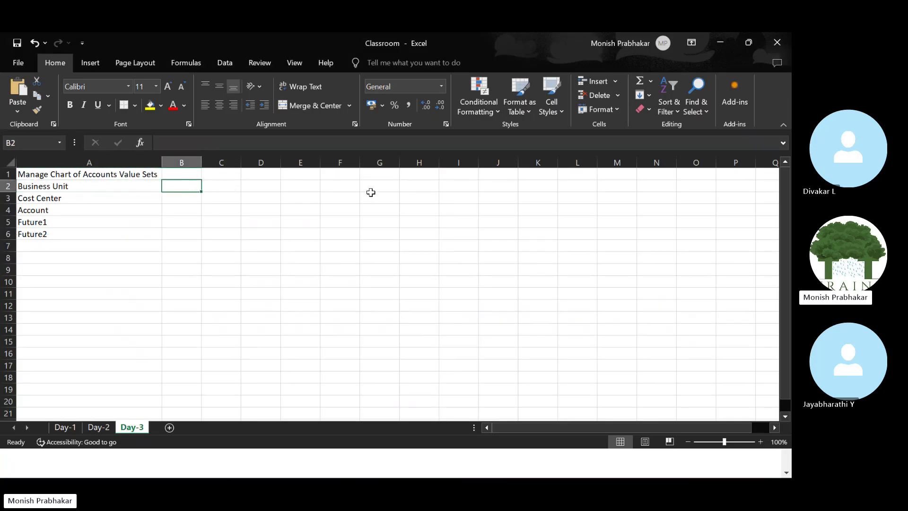
pyautogui.write('100')
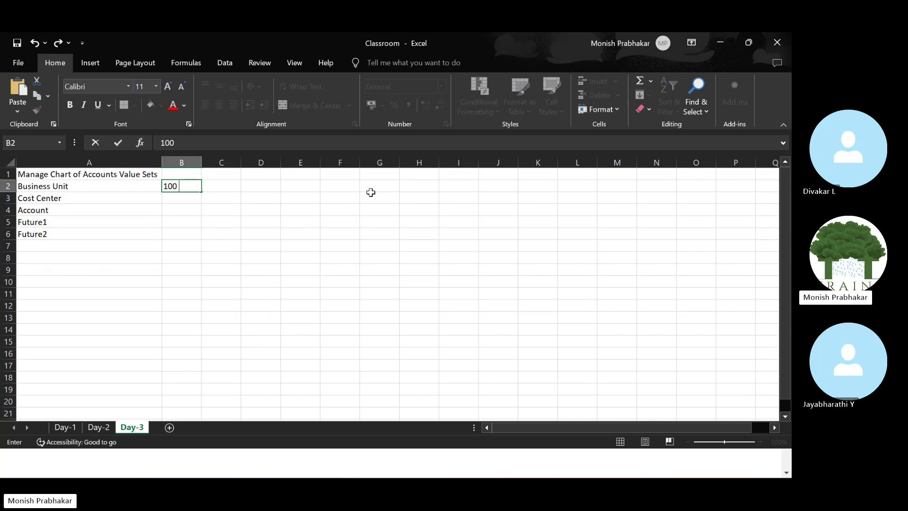
pyautogui.press('Tab')
pyautogui.press('capslock')
pyautogui.write('Tt')
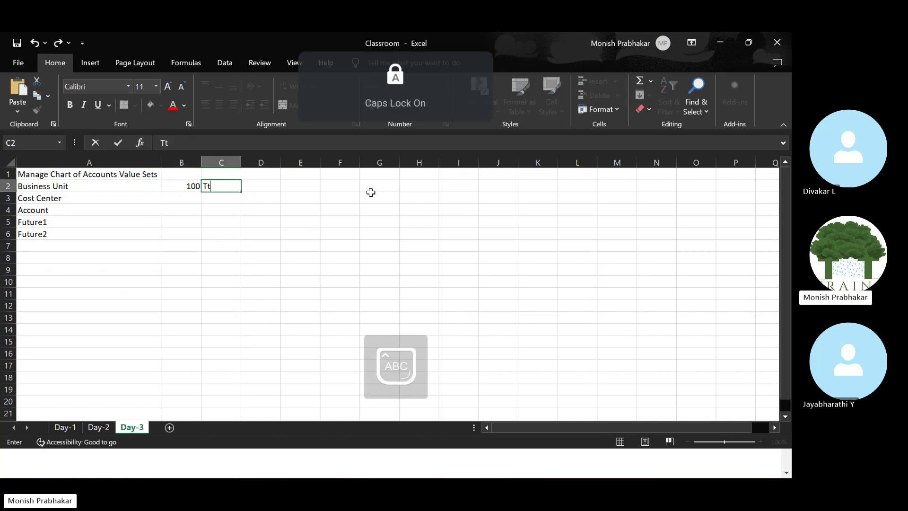
pyautogui.write('ATA')
pyautogui.press('capslock')
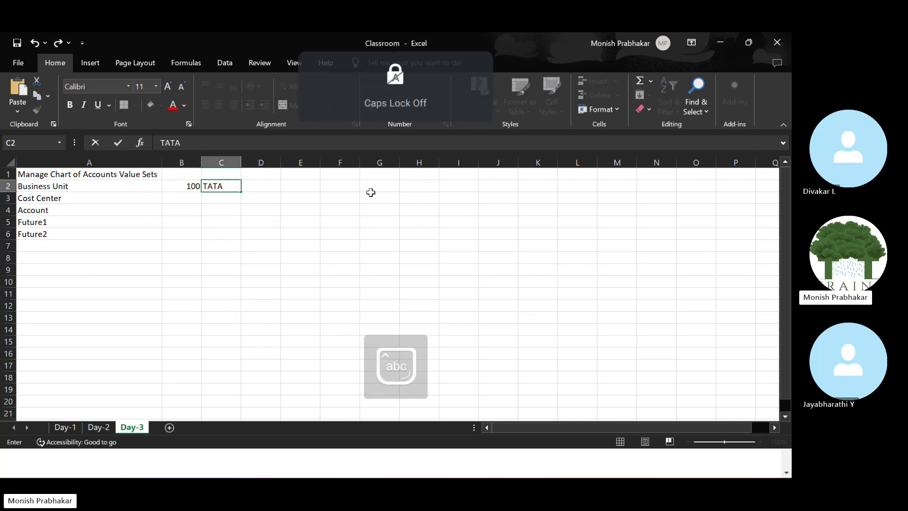
pyautogui.write('m')
pyautogui.press('capslock')
pyautogui.press('BackSpace')
pyautogui.press('BackSpace')
pyautogui.press('BackSpace')
pyautogui.press('BackSpace')
pyautogui.press('BackSpace')
pyautogui.press('capslock')
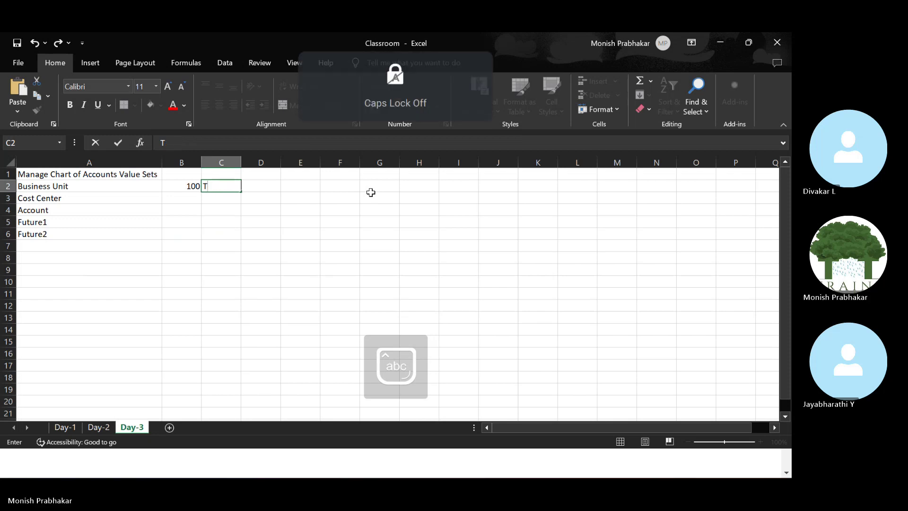
pyautogui.write('atat')
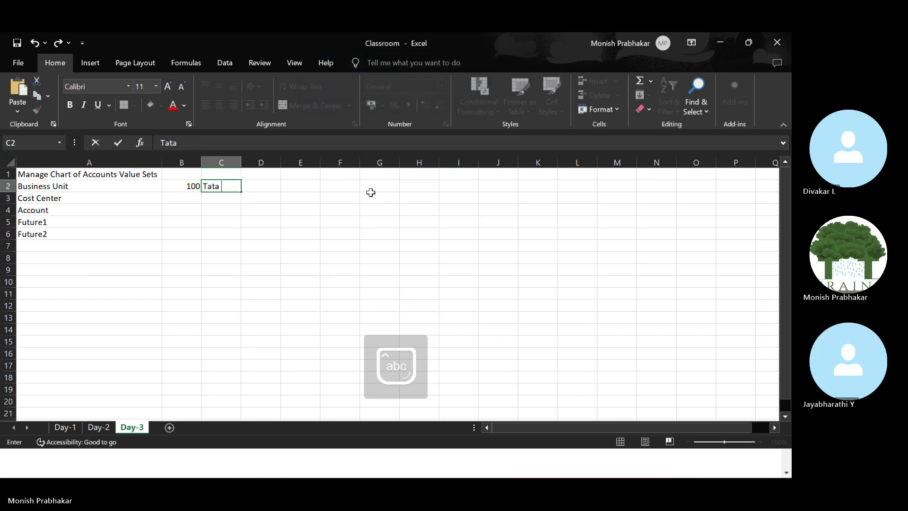
pyautogui.press('capslock')
pyautogui.write('M')
pyautogui.press('capslock')
pyautogui.write('otors')
pyautogui.press('Return')
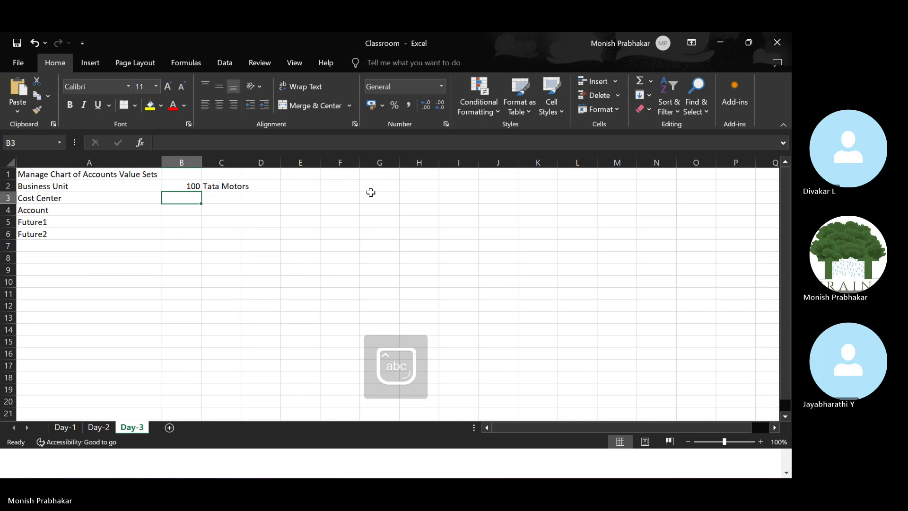
# Enter code 200 with the name TCS beside Cost Center.
pyautogui.write('200')
pyautogui.press('Tab')
pyautogui.press('capslock')
pyautogui.write('TC')
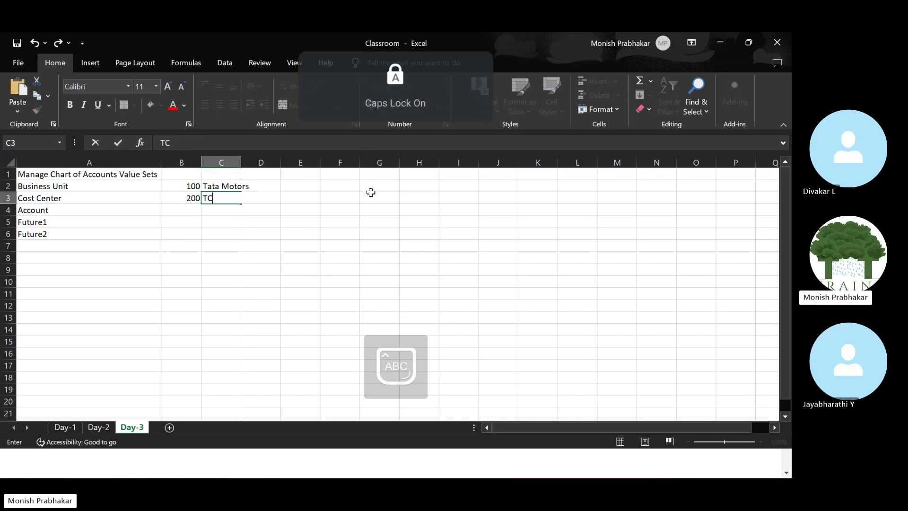
pyautogui.write('S')
pyautogui.press('Return')
# Enter code 300 with Tata BPO beside Account, correcting the typo, and autofit column C.
pyautogui.write('300')
pyautogui.press('Tab')
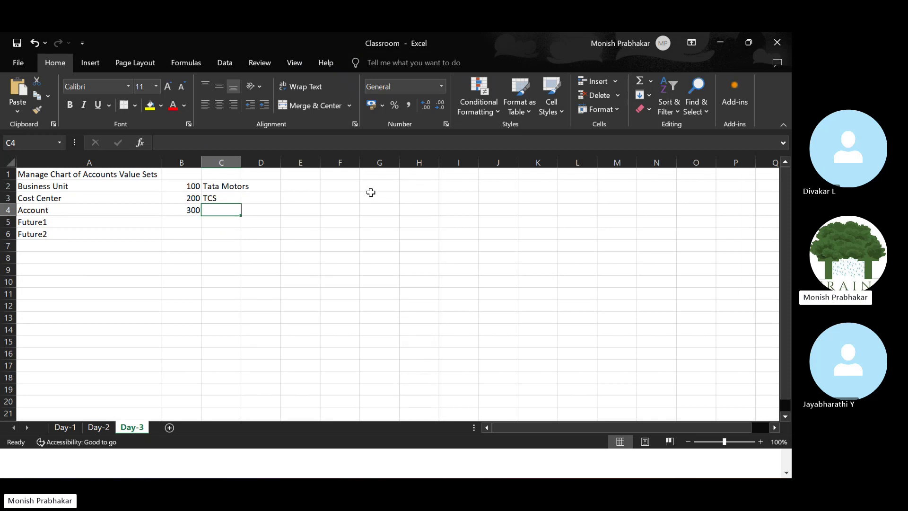
pyautogui.write('T')
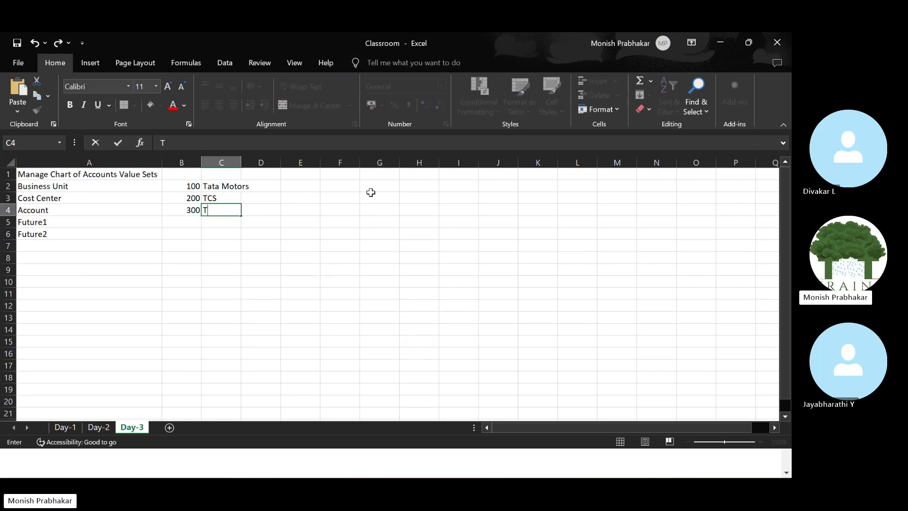
pyautogui.press('capslock')
pyautogui.write('ata Motors')
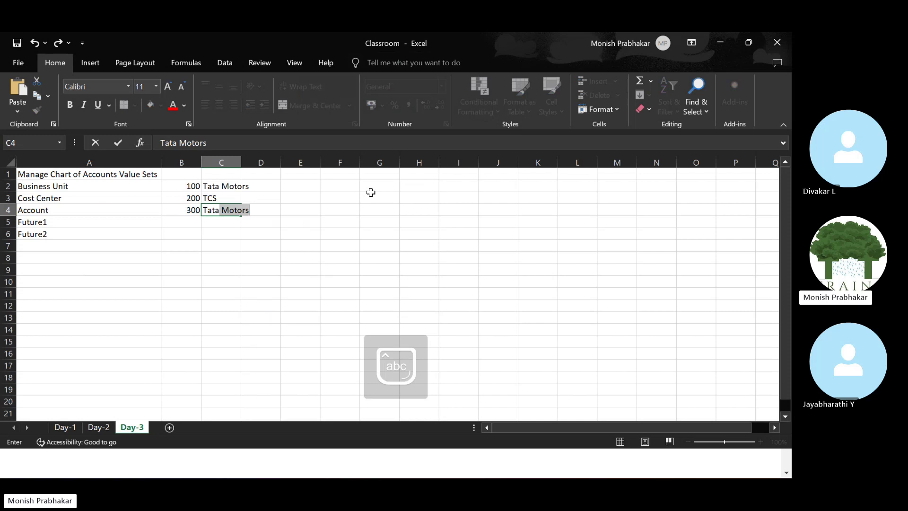
pyautogui.press('capslock')
pyautogui.write('B')
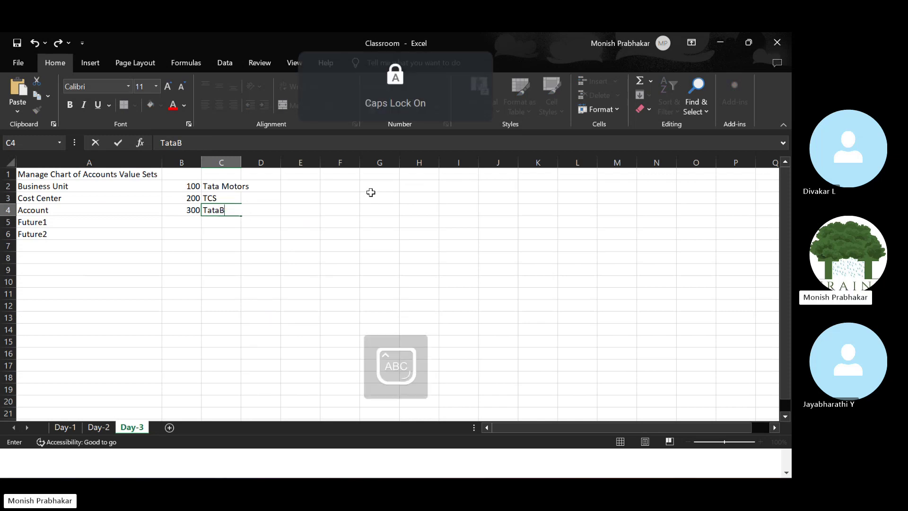
pyautogui.write('P')
pyautogui.press('BackSpace')
pyautogui.press('BackSpace')
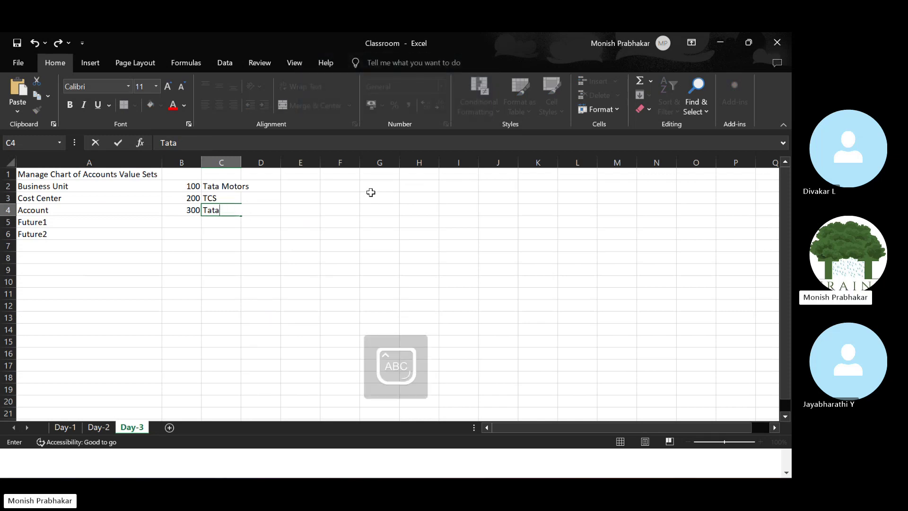
pyautogui.write('PO')
pyautogui.press('Return')
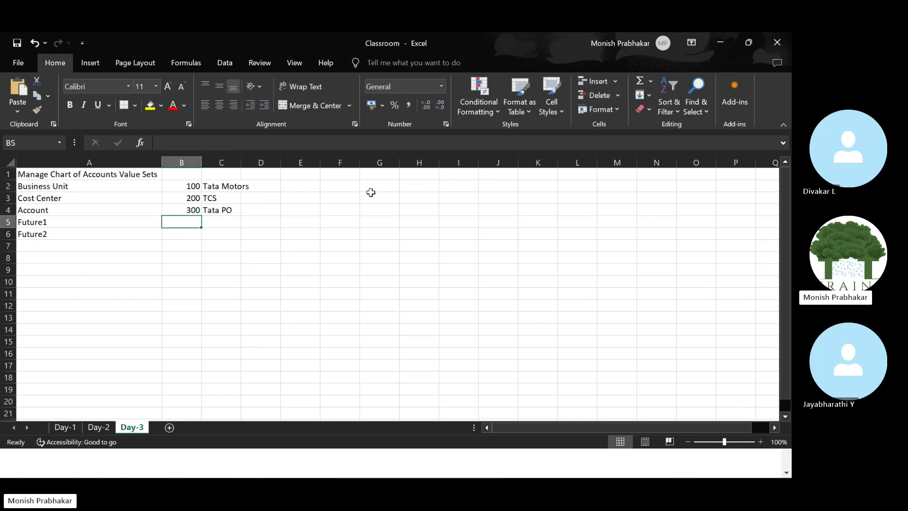
pyautogui.press('Up')
pyautogui.press('Right')
pyautogui.press('F2')
pyautogui.press('BackSpace')
pyautogui.press('BackSpace')
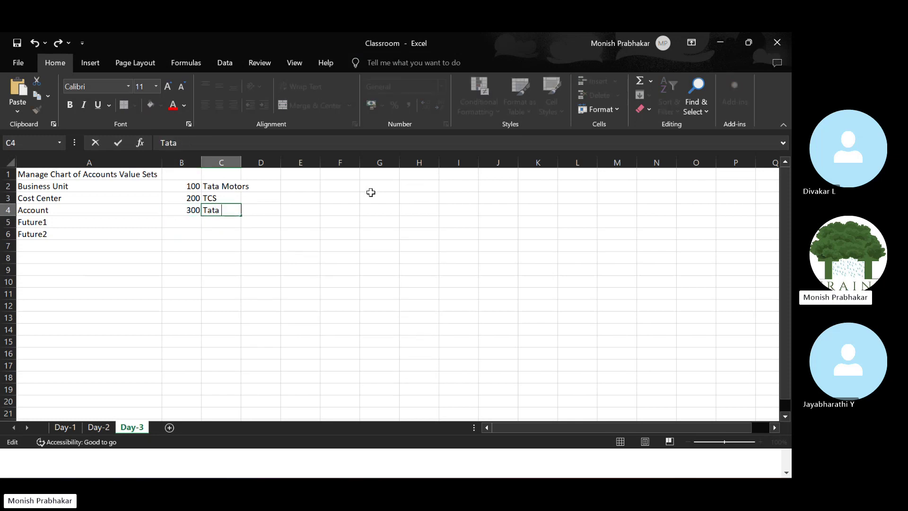
pyautogui.press('Return')
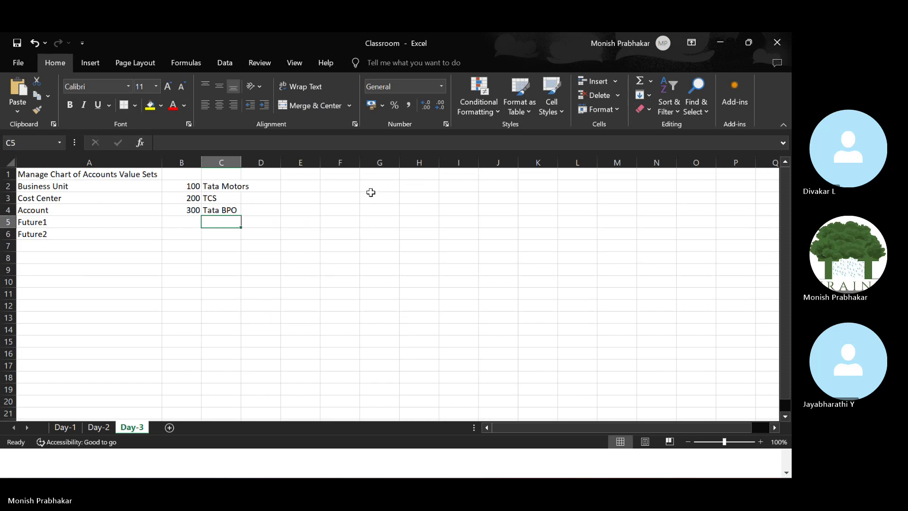
pyautogui.doubleClick(242, 162)
pyautogui.moveTo(187, 186); pyautogui.dragTo(182, 208)
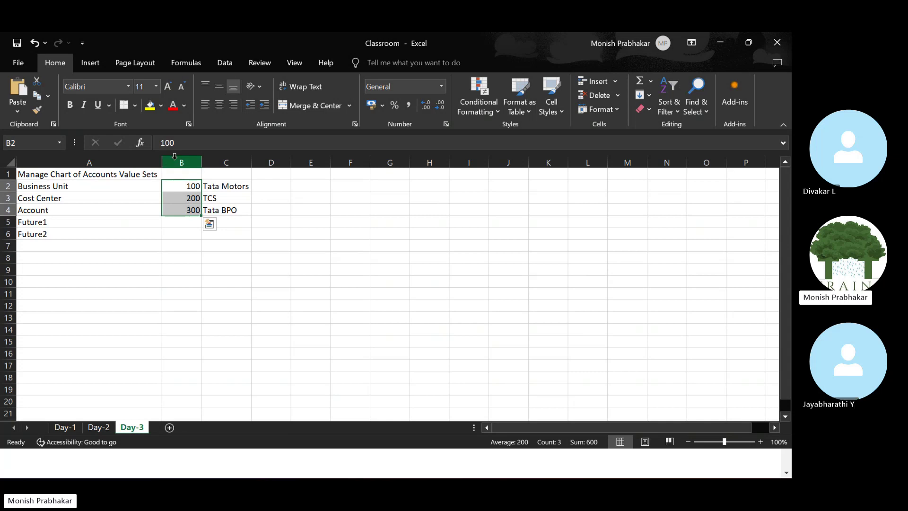
# Check the Oracle form and the sample entries, keeping B2 at 100, then return to Oracle.
pyautogui.press('F2')
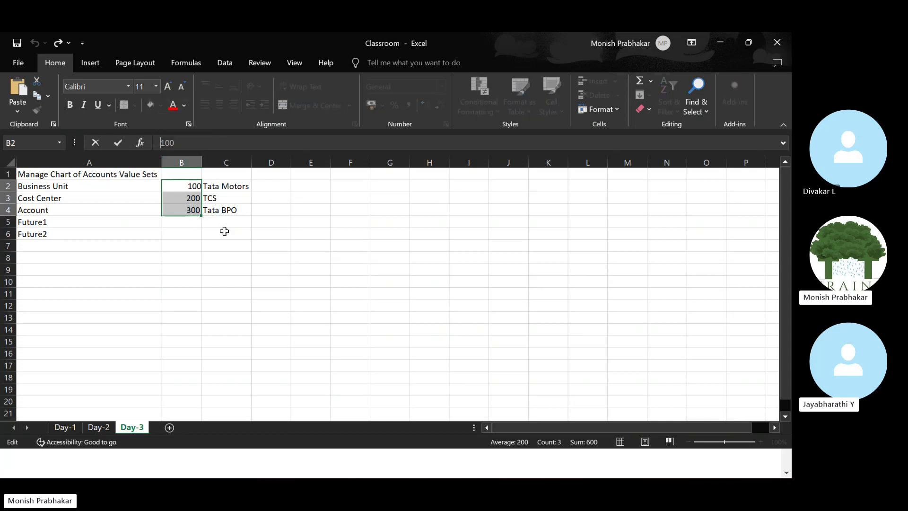
pyautogui.hotkey('alt', 'Tab')
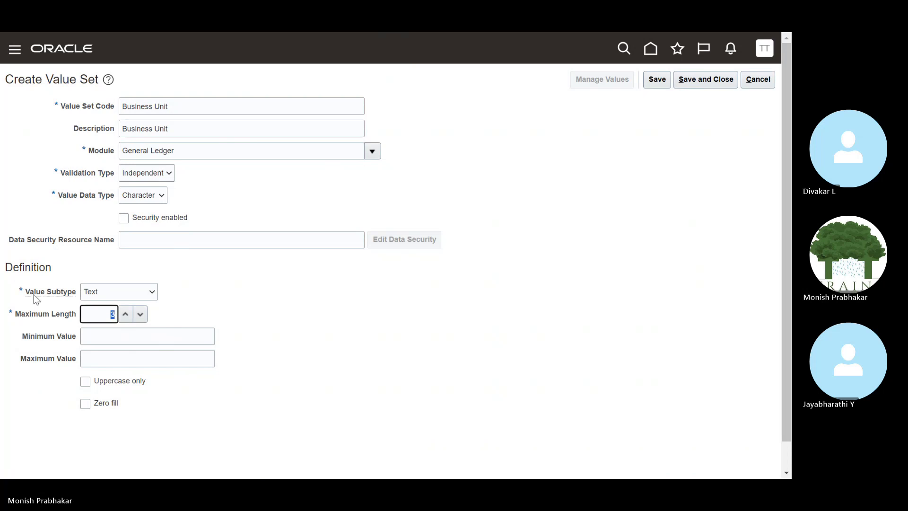
pyautogui.hotkey('alt', 'Tab')
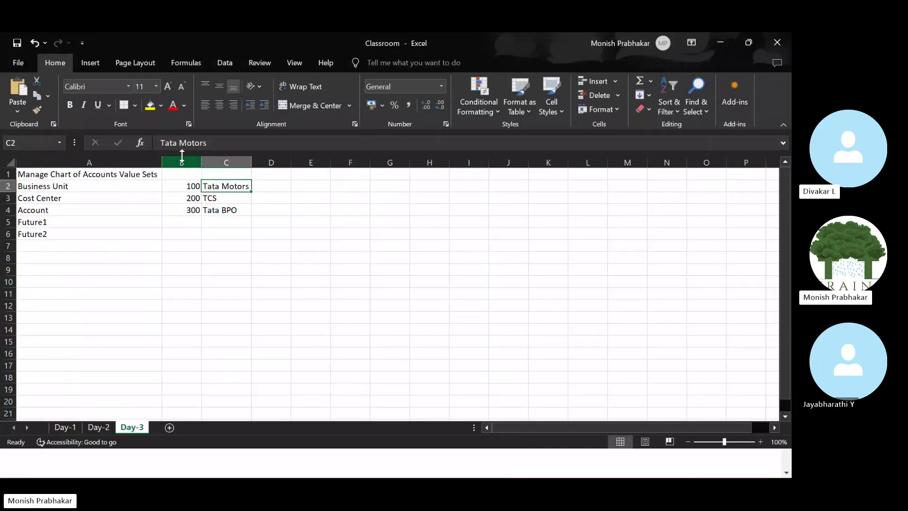
pyautogui.moveTo(209, 144); pyautogui.dragTo(160, 143)
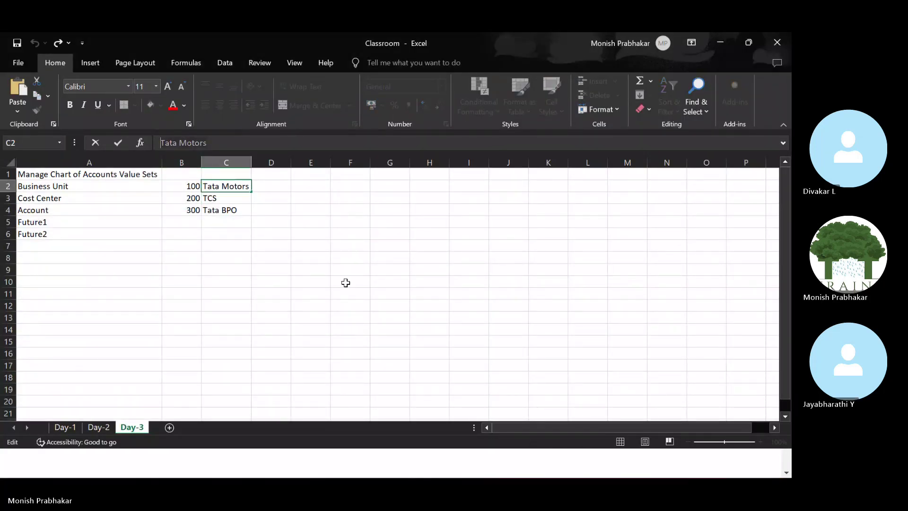
pyautogui.click(236, 262)
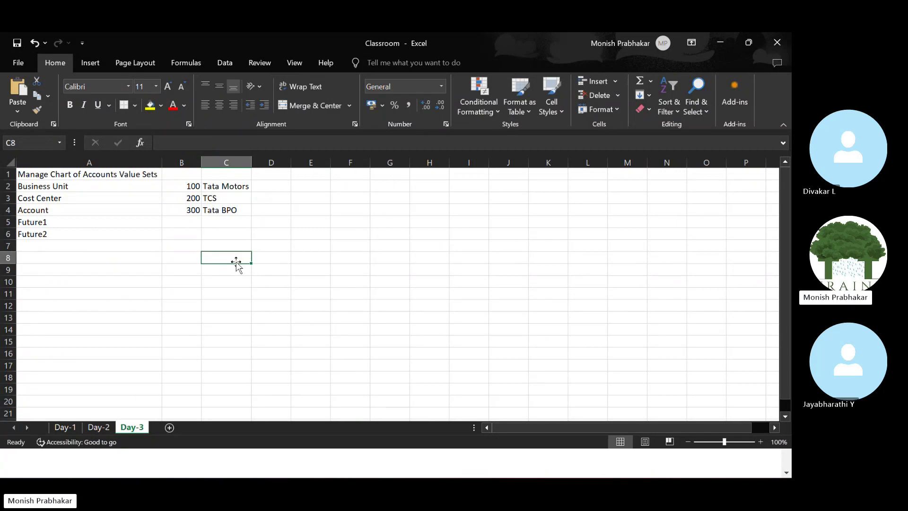
pyautogui.click(189, 186)
pyautogui.click(187, 143)
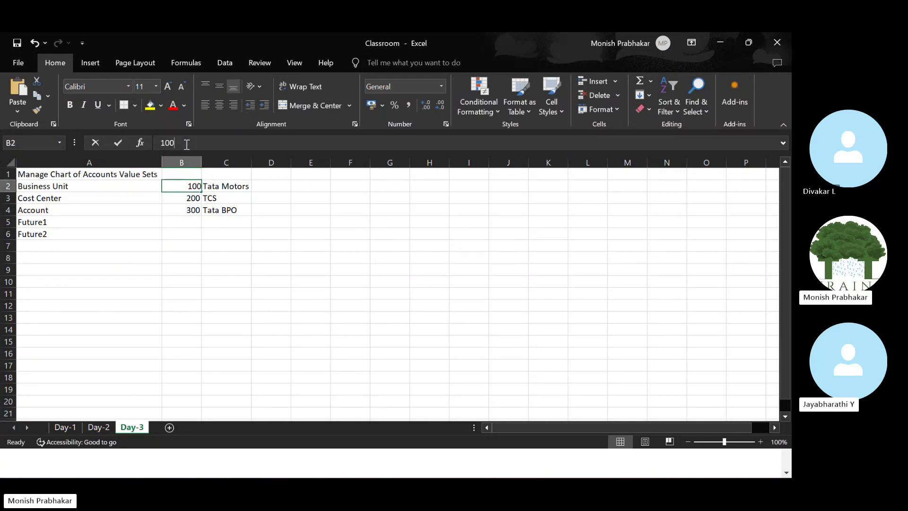
pyautogui.write('00')
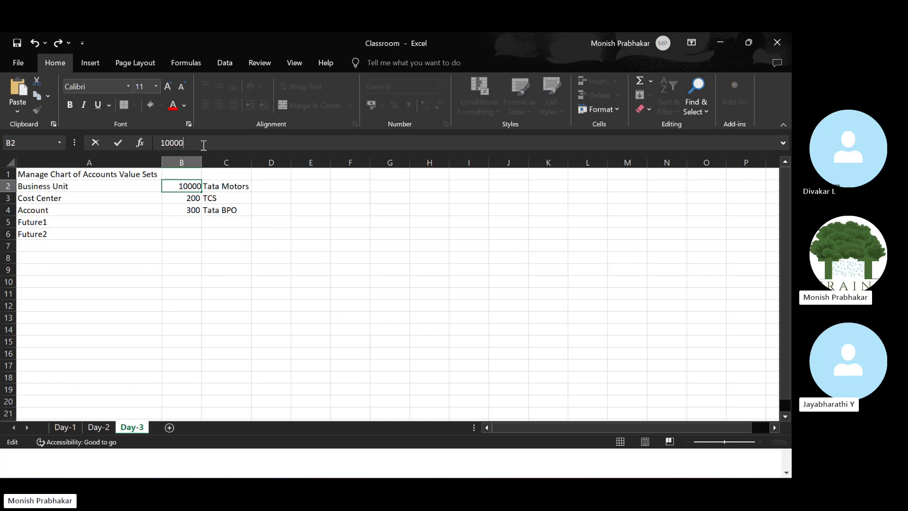
pyautogui.press('BackSpace')
pyautogui.press('BackSpace')
pyautogui.hotkey('alt', 'Tab')
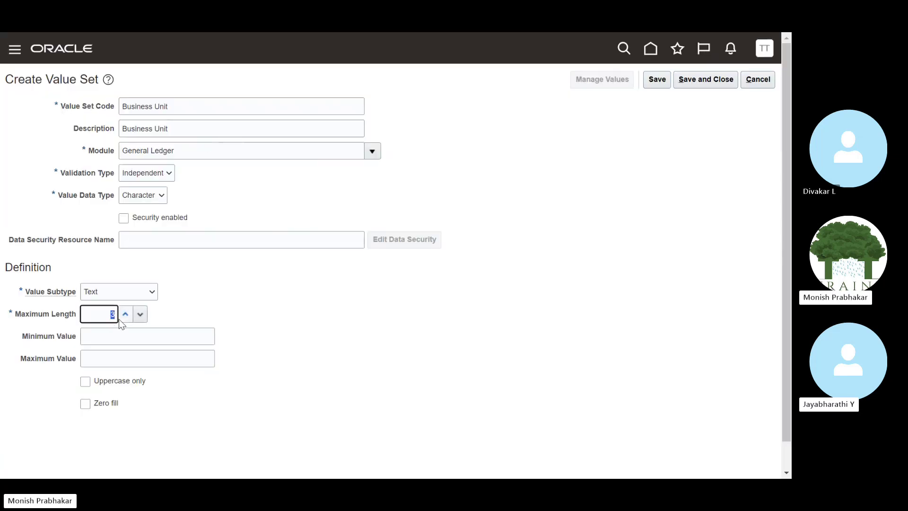
# Confirm maximum length 3, save the Business Unit value set, and return to the Excel sheet.
pyautogui.click(142, 313)
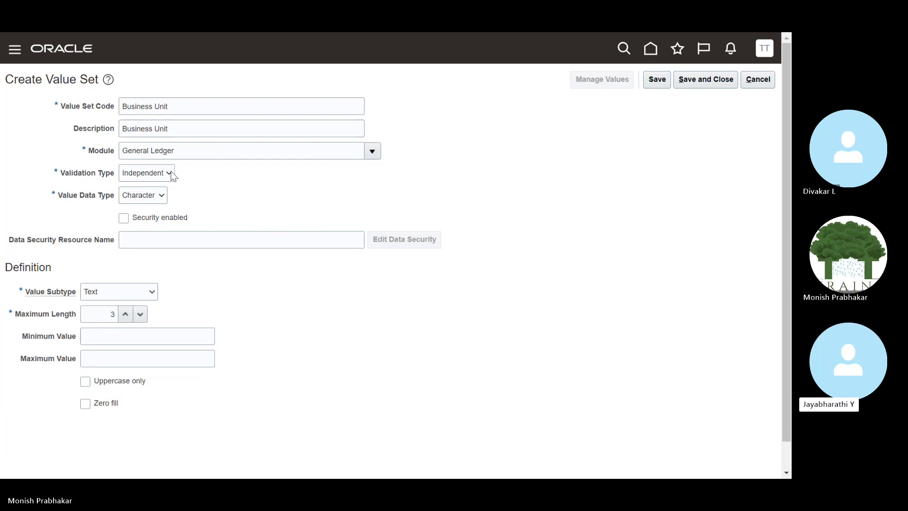
pyautogui.click(108, 319)
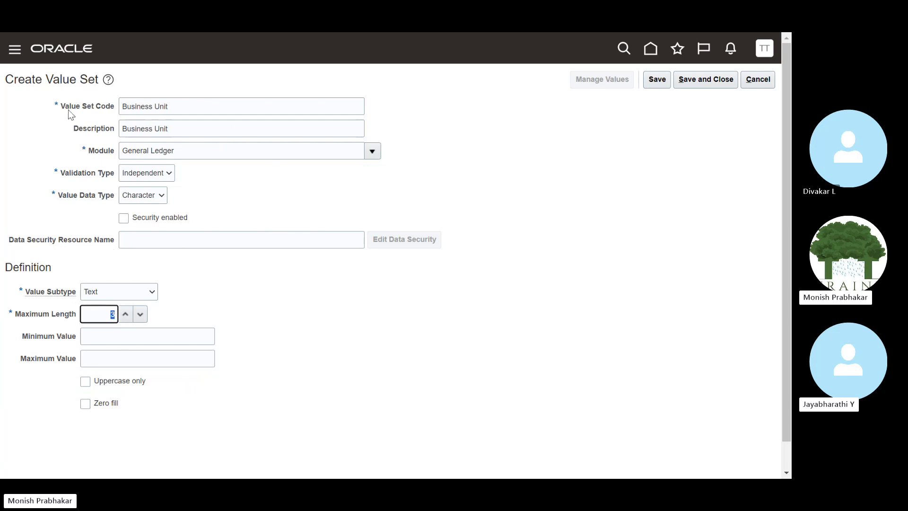
pyautogui.click(656, 79)
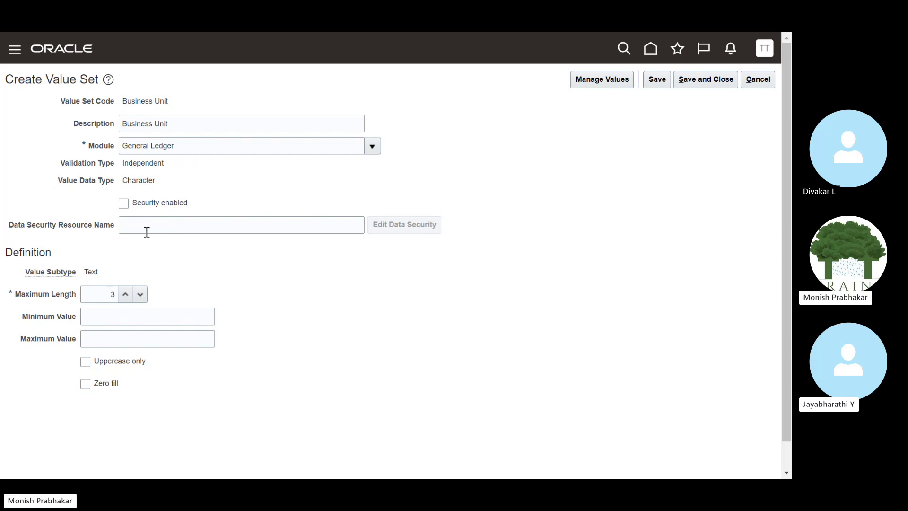
pyautogui.hotkey('alt', 'Tab')
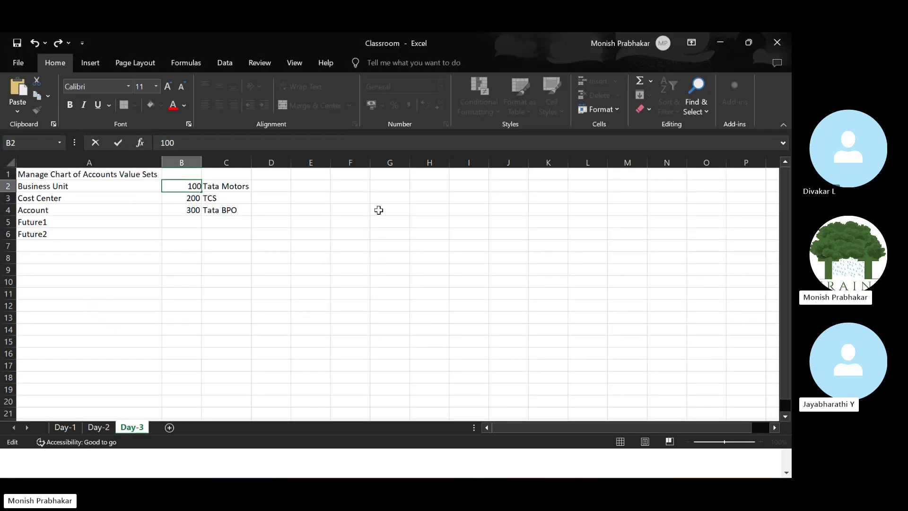
# Clear the sample codes and names from columns B and C.
pyautogui.click(378, 210)
pyautogui.moveTo(176, 186); pyautogui.dragTo(227, 208)
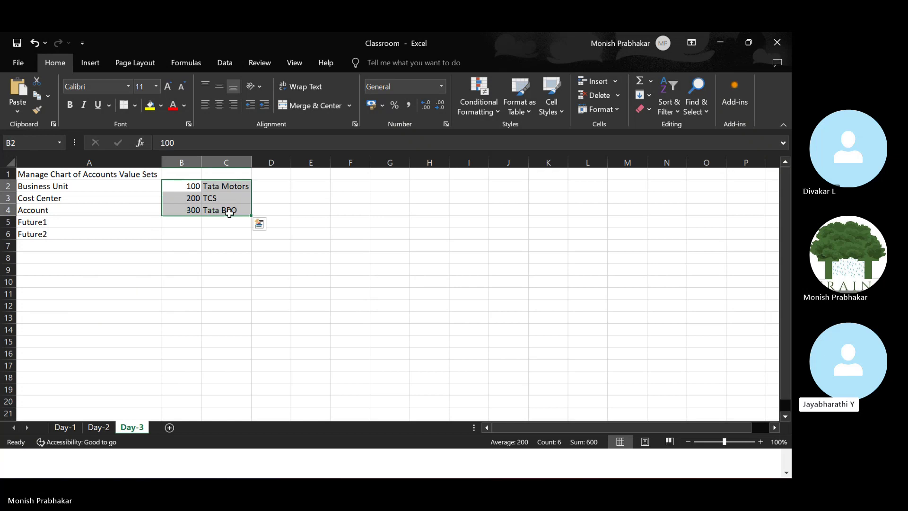
pyautogui.press('Delete')
# Type Computer in F4 with CPU and MONITOR below it, and autofit column F.
pyautogui.click(334, 212)
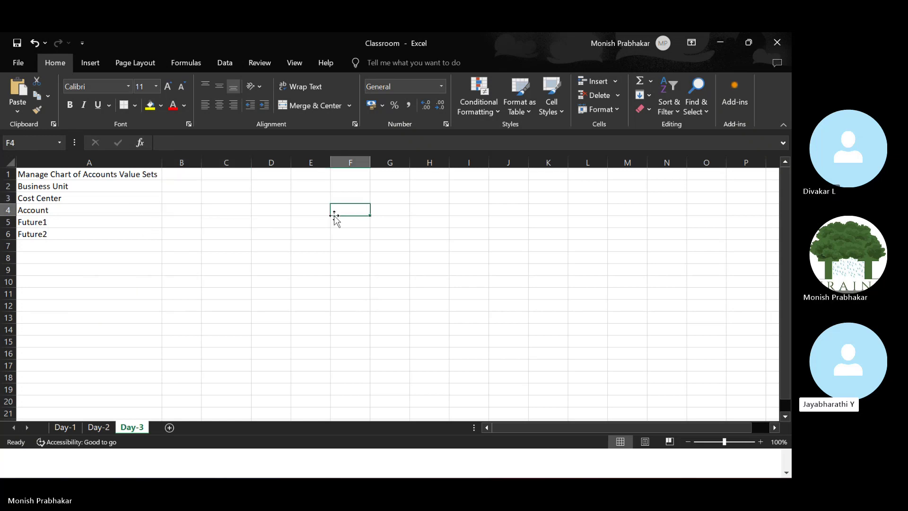
pyautogui.write('Computer')
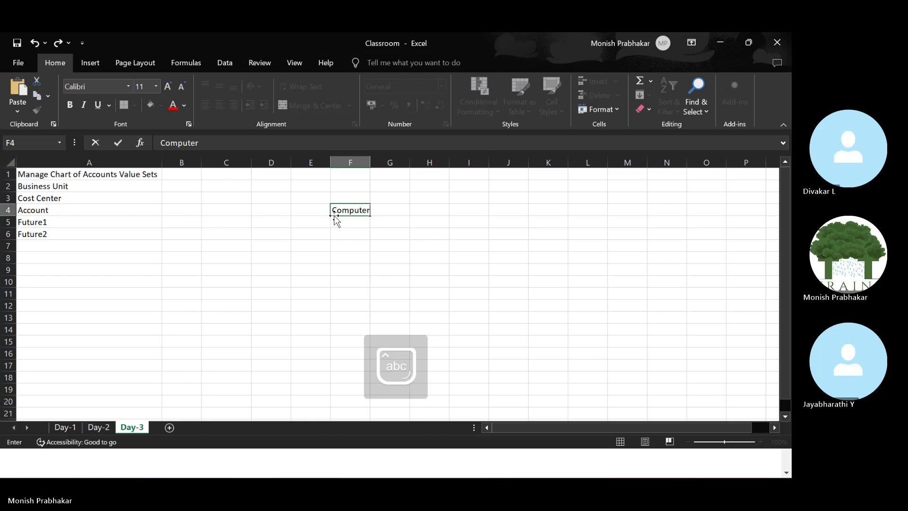
pyautogui.hotkey('ctrl', 'Return')
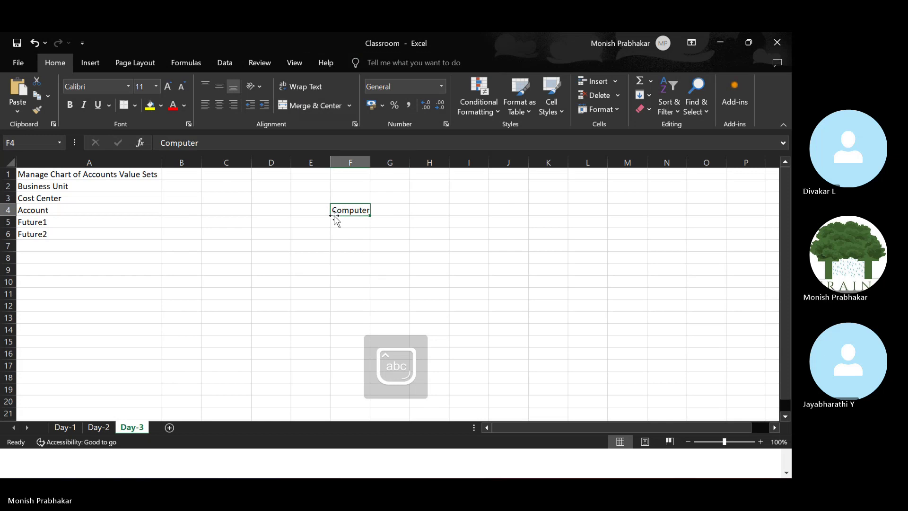
pyautogui.press('Return')
pyautogui.press('Up')
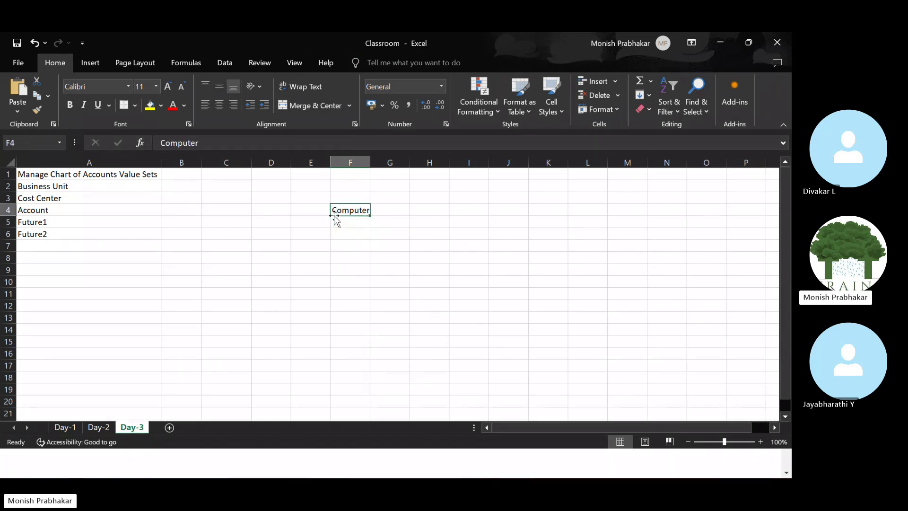
pyautogui.press('Down')
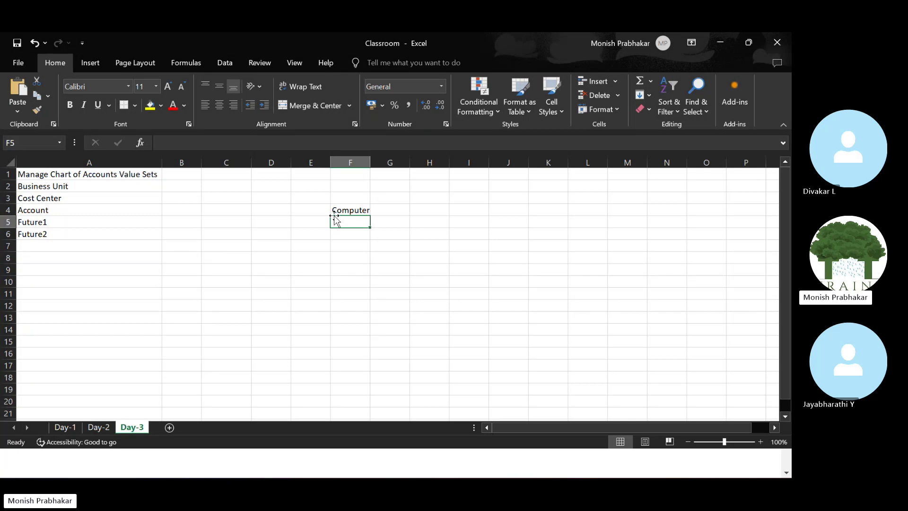
pyautogui.press('capslock')
pyautogui.write('CPU')
pyautogui.press('Return')
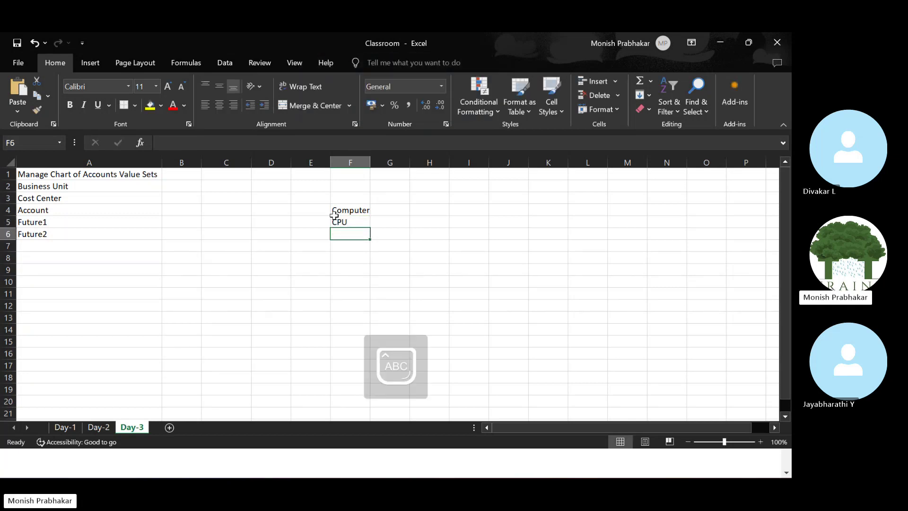
pyautogui.write('MONITOR')
pyautogui.press('Return')
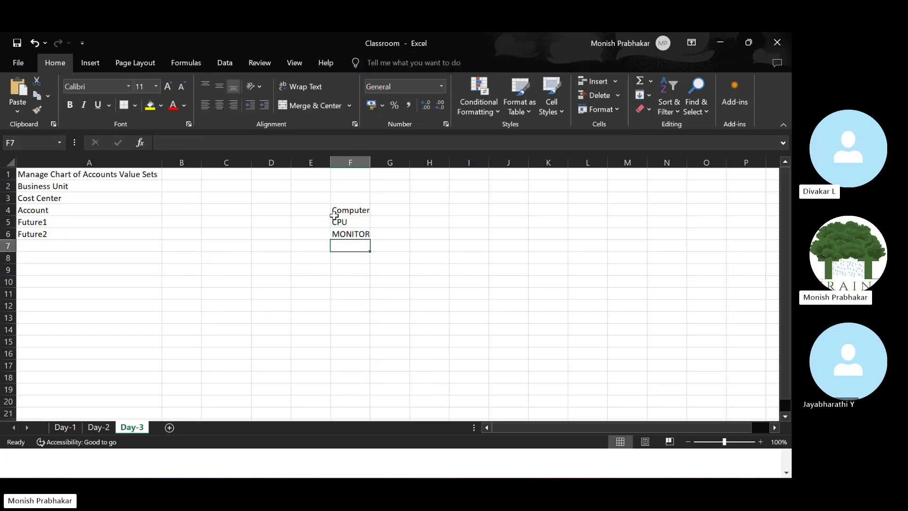
pyautogui.doubleClick(370, 162)
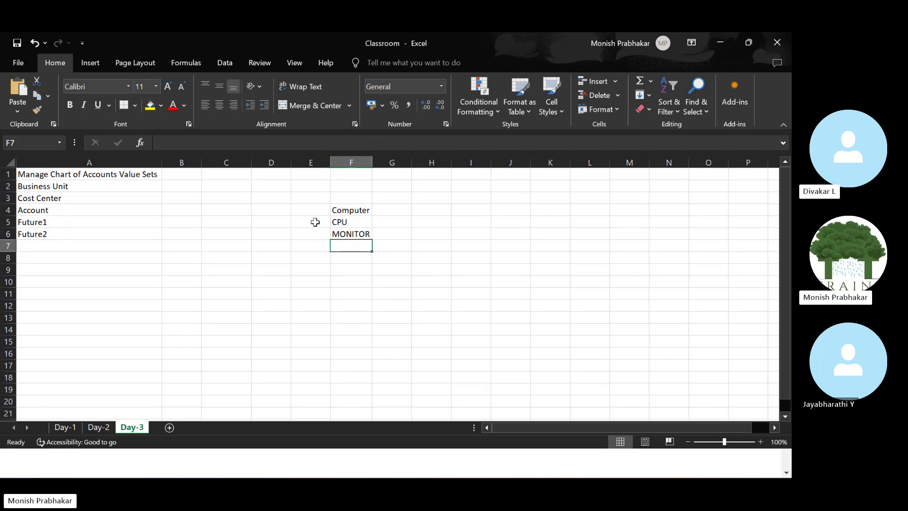
# Enter Dependant in G4 beside Computer and review the listed items.
pyautogui.click(317, 207)
pyautogui.click(379, 209)
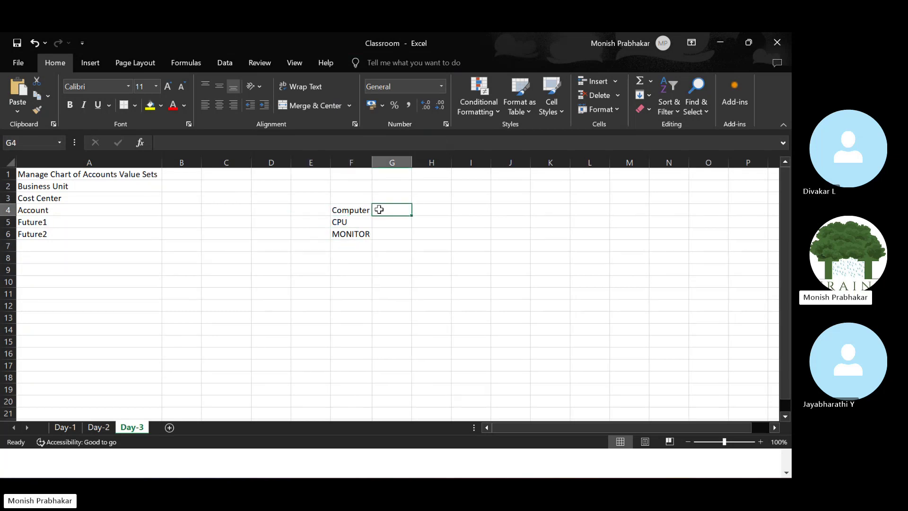
pyautogui.write('D')
pyautogui.press('capslock')
pyautogui.write('e')
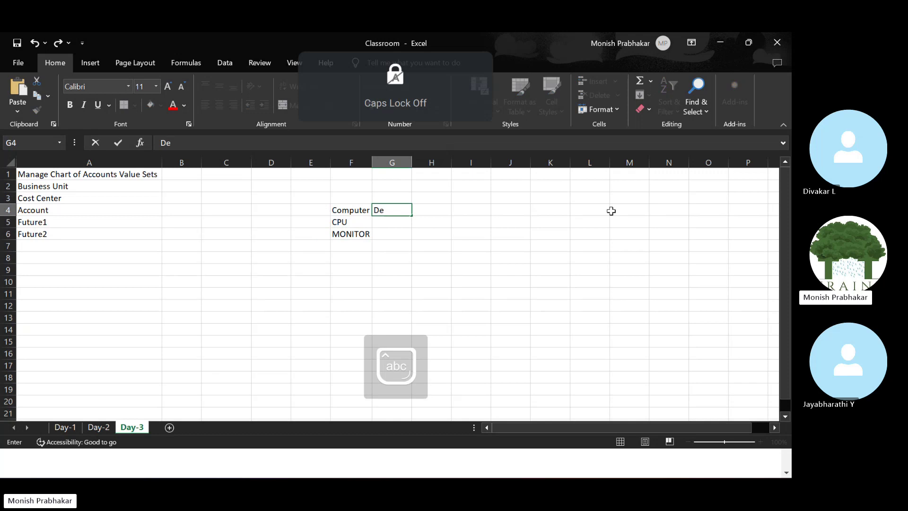
pyautogui.write('pend')
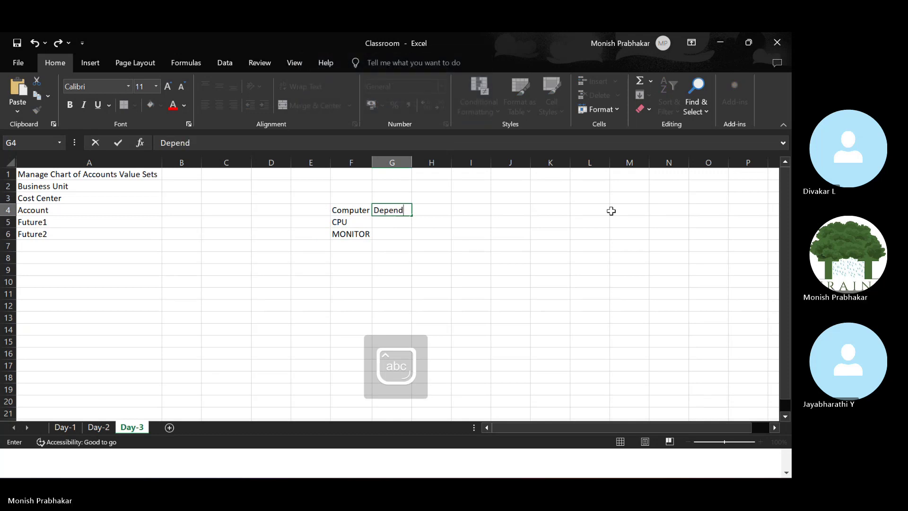
pyautogui.write('ant')
pyautogui.press('Tab')
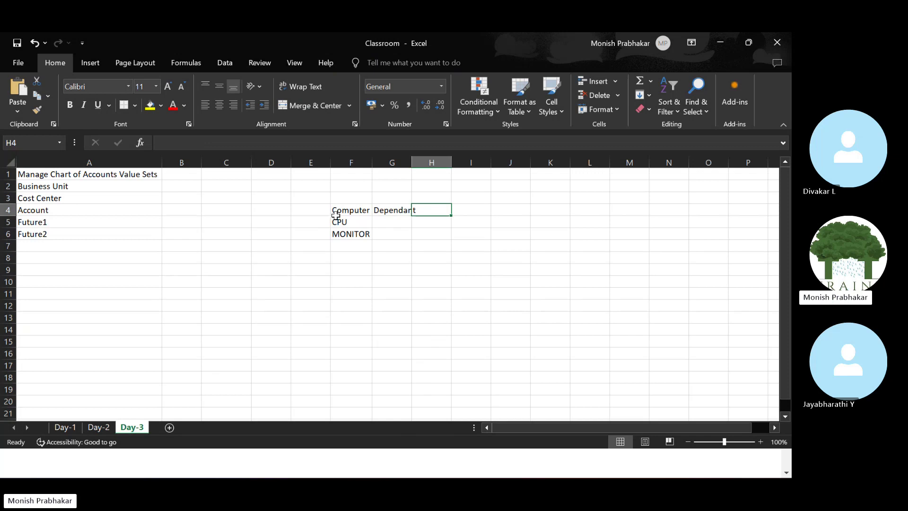
pyautogui.moveTo(336, 214); pyautogui.dragTo(337, 219)
pyautogui.click(362, 209)
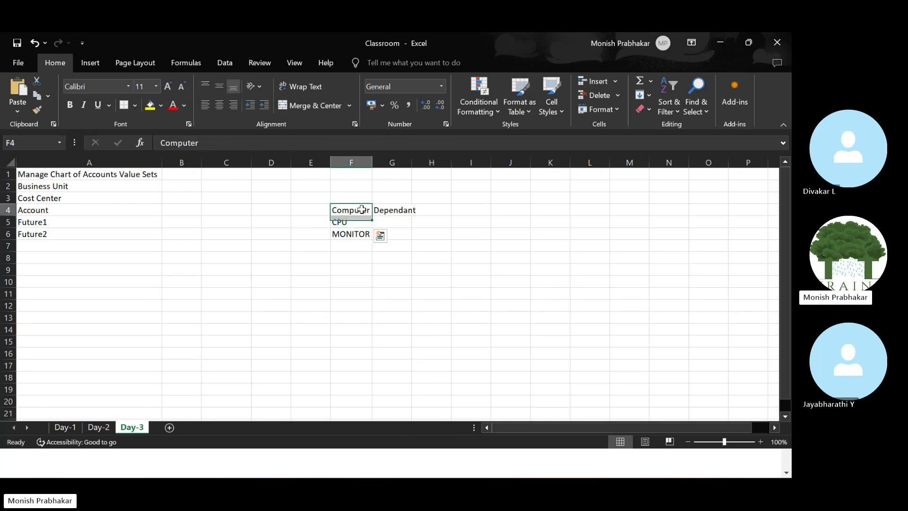
pyautogui.moveTo(347, 220); pyautogui.dragTo(349, 269)
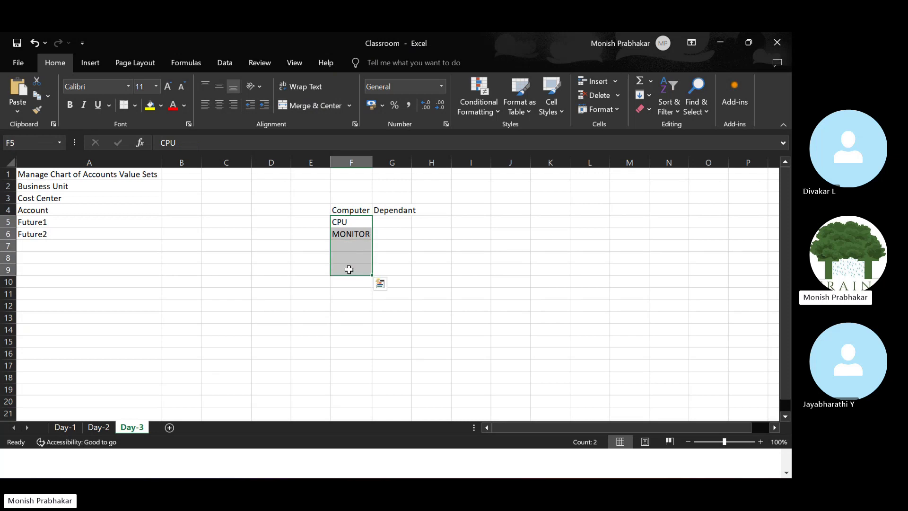
pyautogui.click(350, 210)
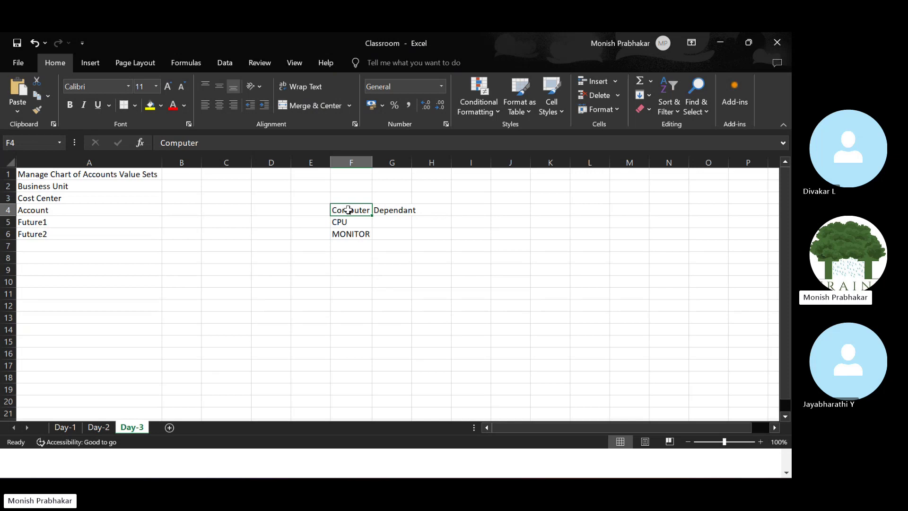
# Clear the Computer, CPU, MONITOR and Dependant entries from the sheet.
pyautogui.press('Delete')
pyautogui.press('Down')
pyautogui.hotkey('shift', 'Down')
pyautogui.press('Delete')
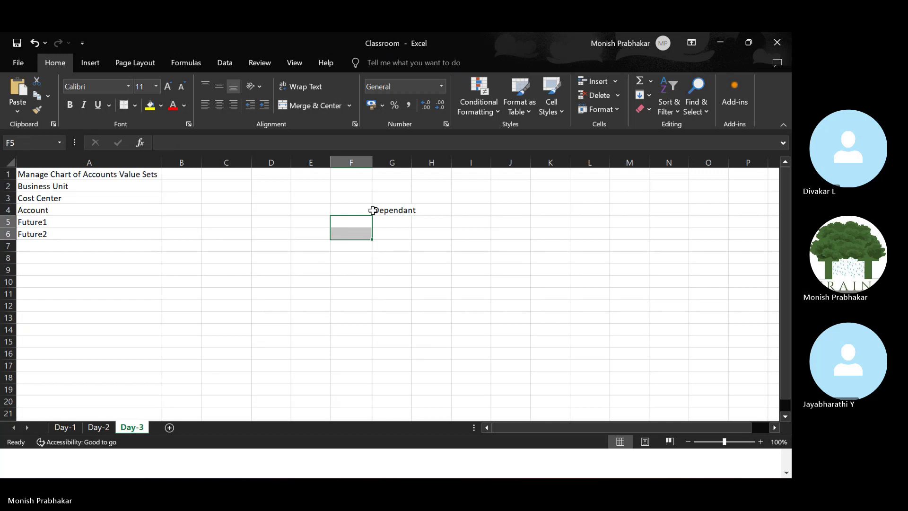
pyautogui.press('Up')
pyautogui.press('Right')
pyautogui.press('Delete')
pyautogui.press('Left')
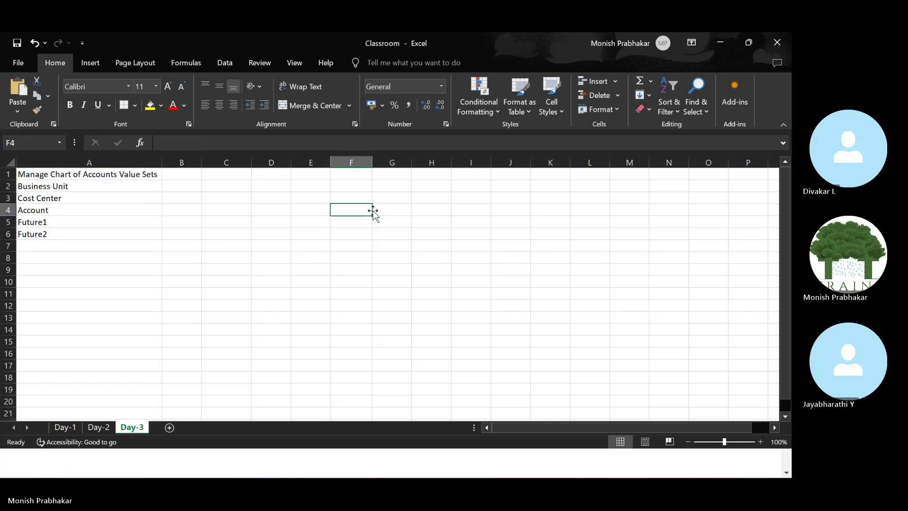
# Label F4 MAJOR CATEGORY and F5 MINOR CATEGORY, widening column F to fit.
pyautogui.write('ma')
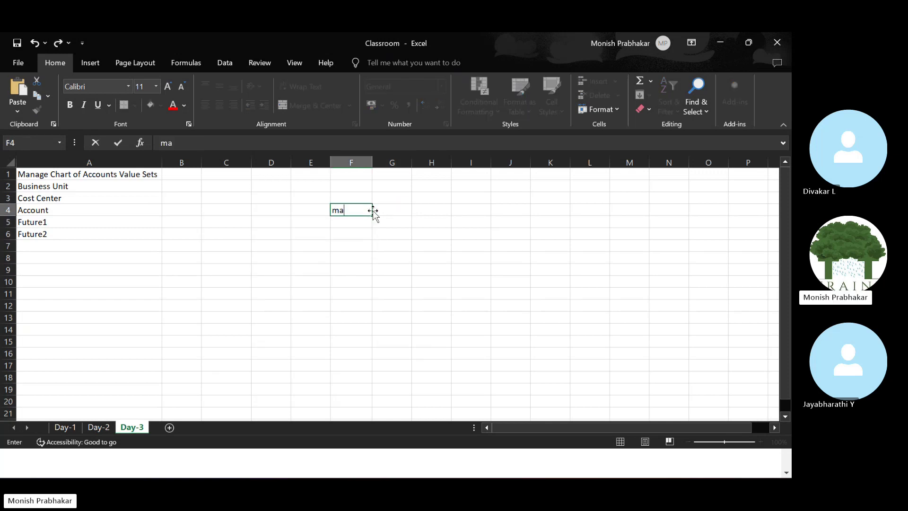
pyautogui.write('j')
pyautogui.press('BackSpace')
pyautogui.press('BackSpace')
pyautogui.press('BackSpace')
pyautogui.press('capslock')
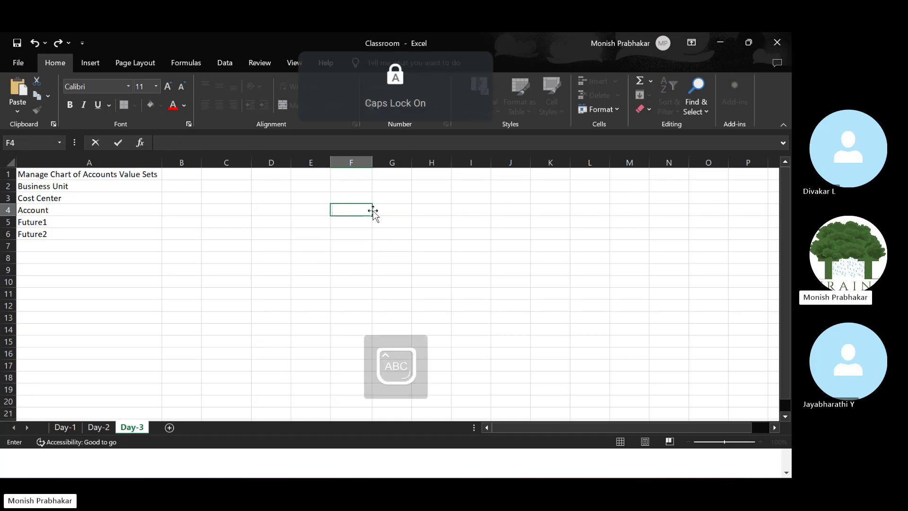
pyautogui.write('MAJOR CATEGORY')
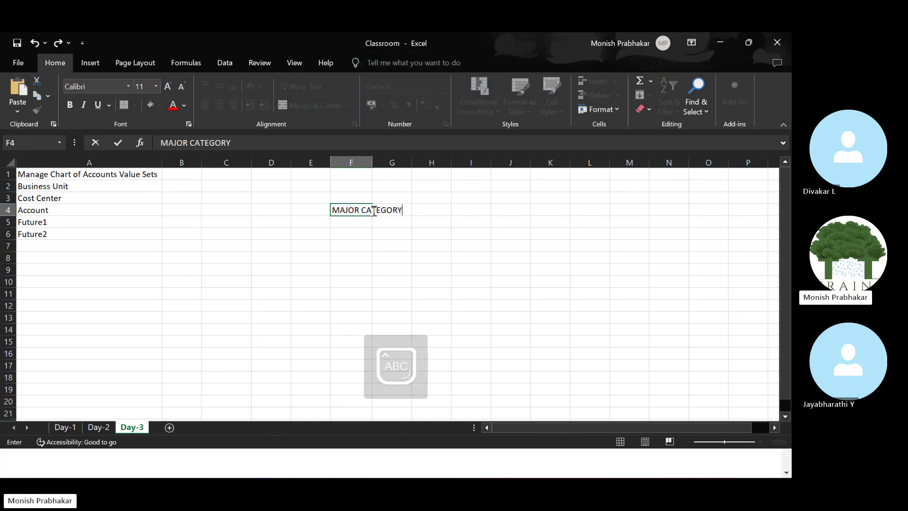
pyautogui.hotkey('ctrl', 'Return')
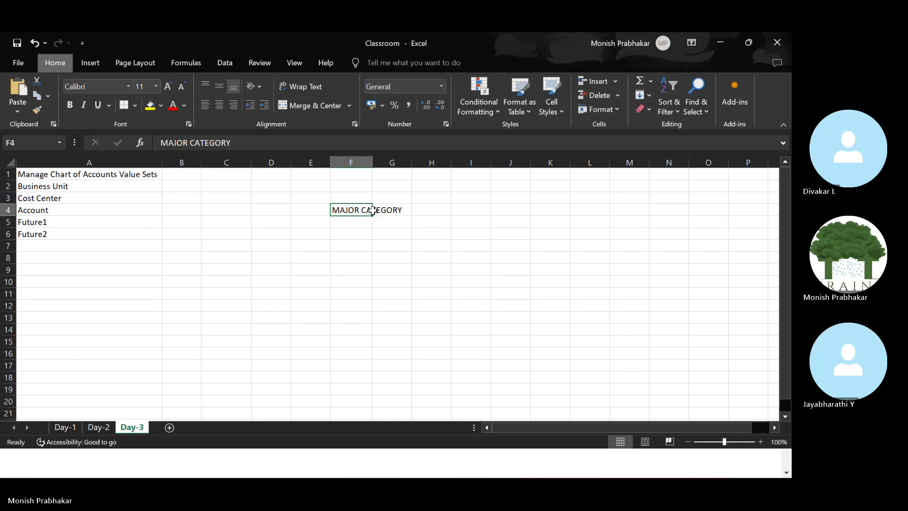
pyautogui.hotkey('alt', 'h')
pyautogui.press('o')
pyautogui.press('i')
pyautogui.press('Down')
pyautogui.write('MINOR C')
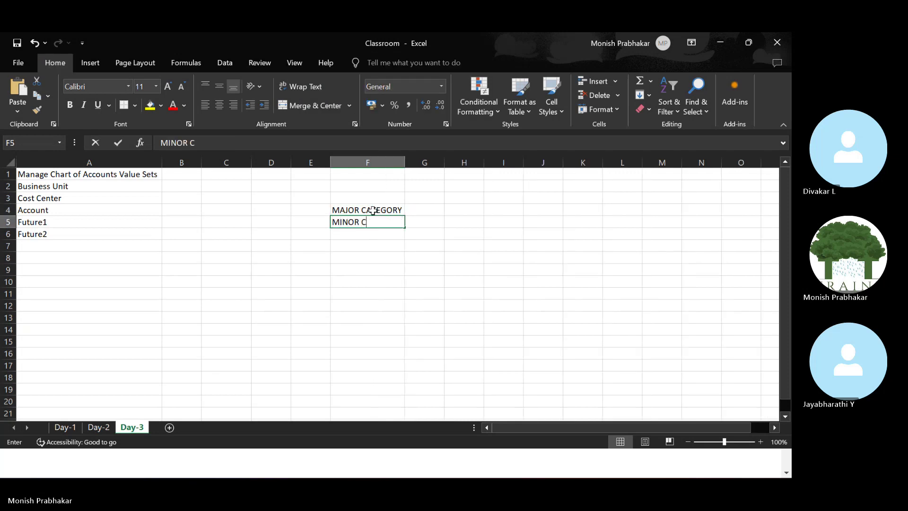
pyautogui.write('ATEGORY')
pyautogui.press('Return')
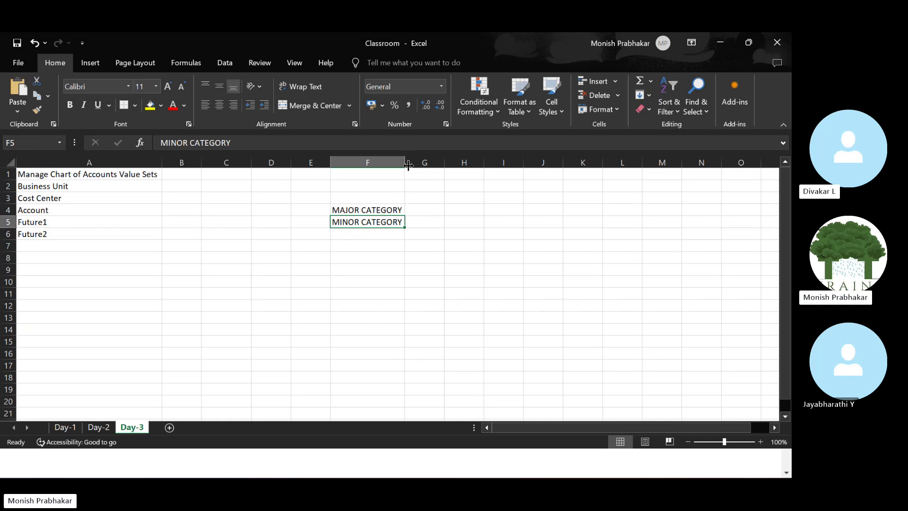
pyautogui.moveTo(406, 163); pyautogui.dragTo(415, 156)
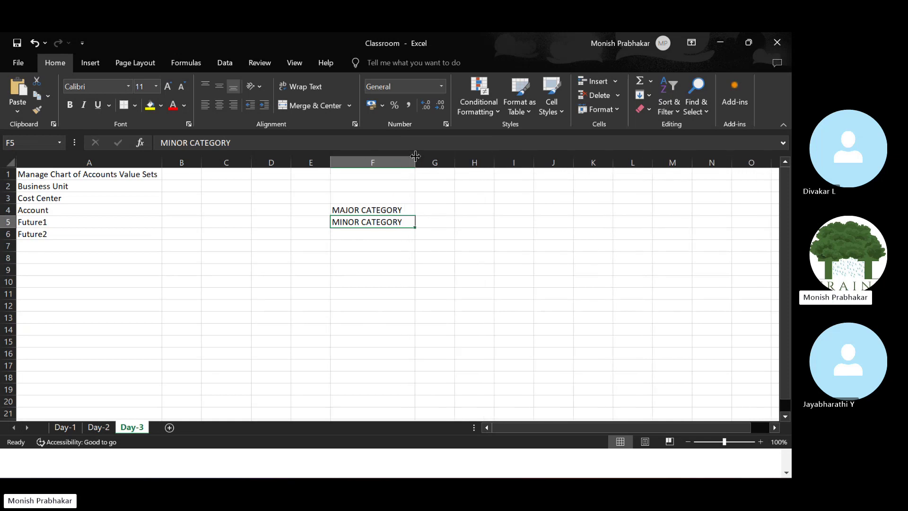
# Enter COMPUTER & HARDWARE in G4 and autofit column G.
pyautogui.click(316, 211)
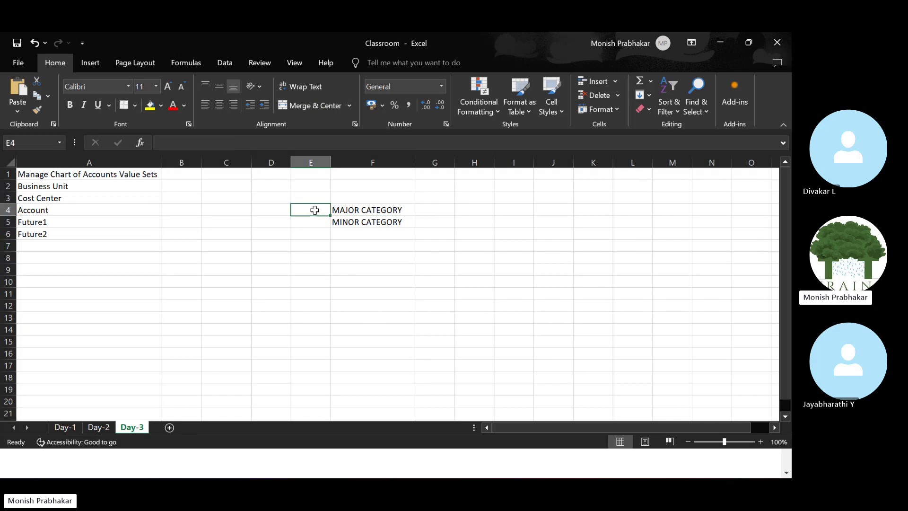
pyautogui.click(434, 209)
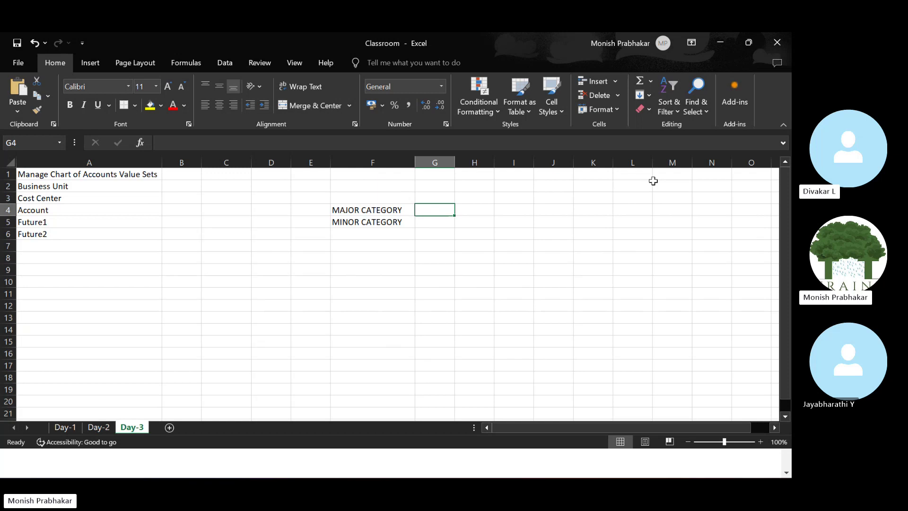
pyautogui.write('COM')
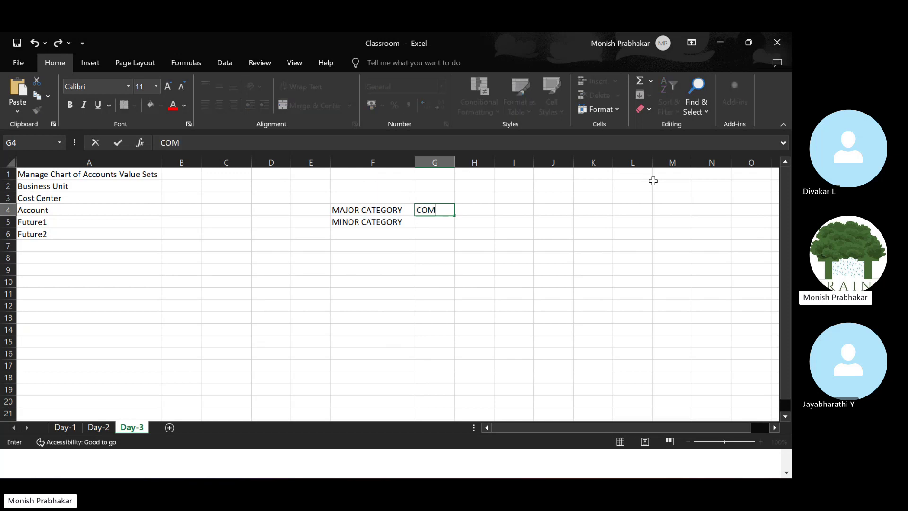
pyautogui.write('PUTER ')
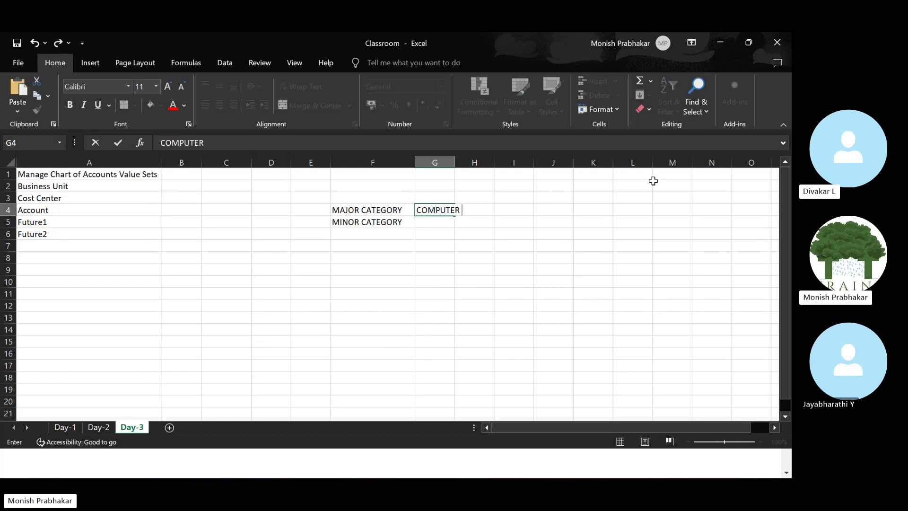
pyautogui.write('& HARDWARE')
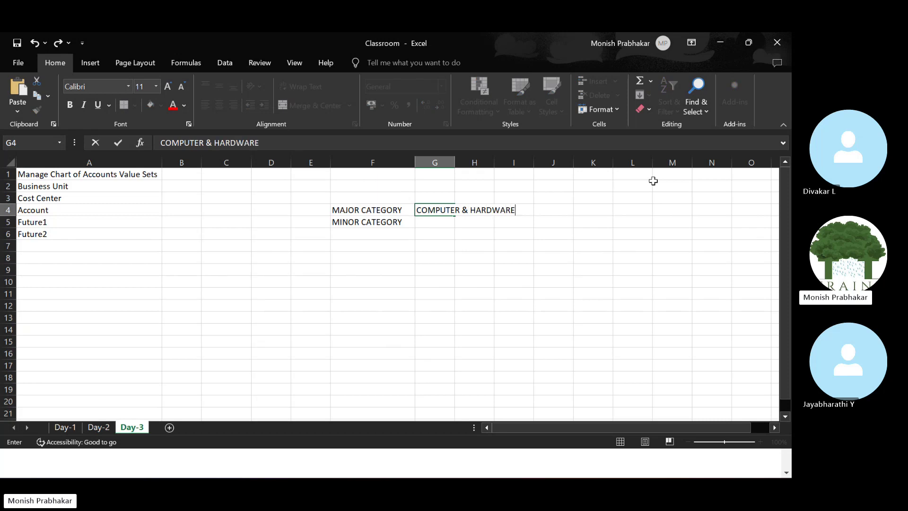
pyautogui.press('Return')
pyautogui.press('Up')
pyautogui.hotkey('alt', 'h')
pyautogui.press('o')
pyautogui.press('i')
pyautogui.press('Down')
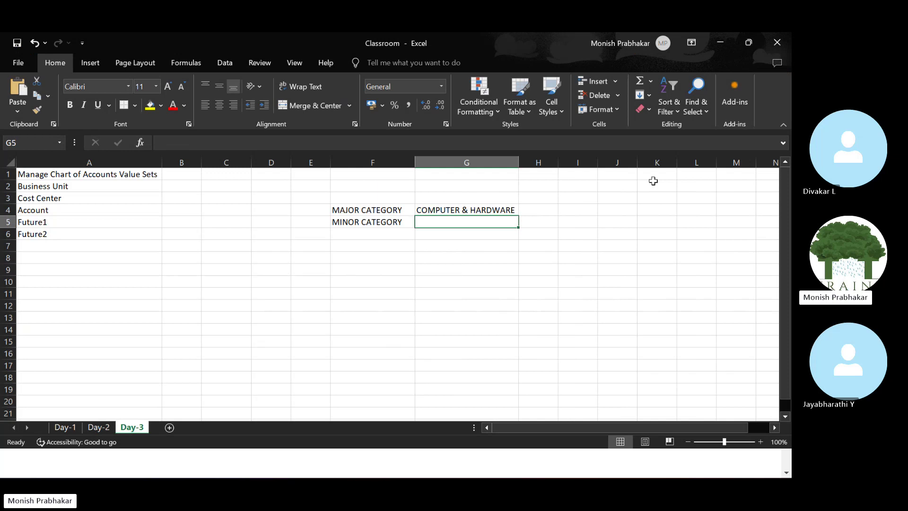
# List CPU, MONITOR, MOUSE and KEYBOARD in G5:G8, then review the category cells.
pyautogui.write('CPU')
pyautogui.press('Return')
pyautogui.write('MON')
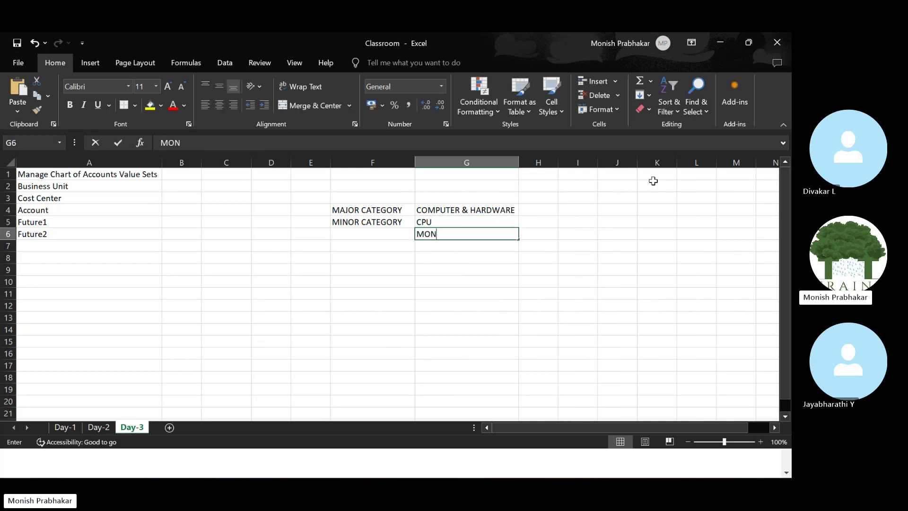
pyautogui.write('ITOR')
pyautogui.press('Return')
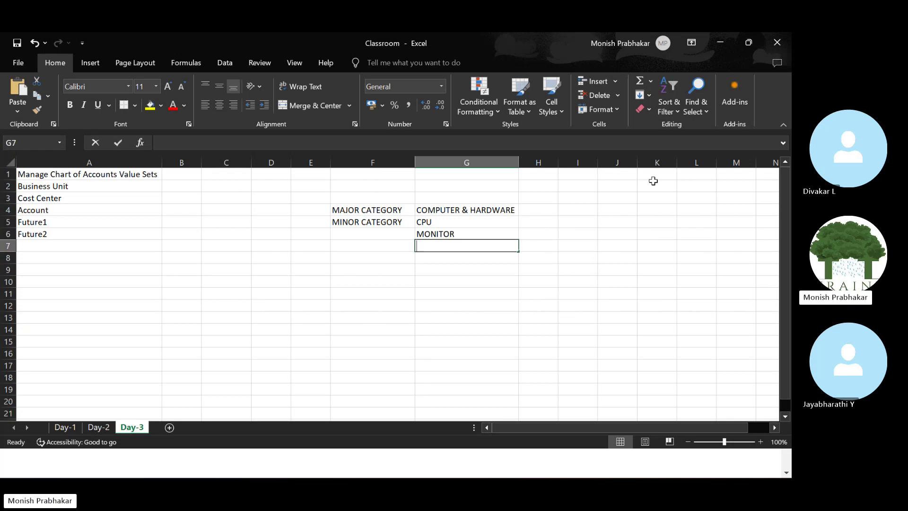
pyautogui.write('MOUSE')
pyautogui.press('Return')
pyautogui.write('KEYBO')
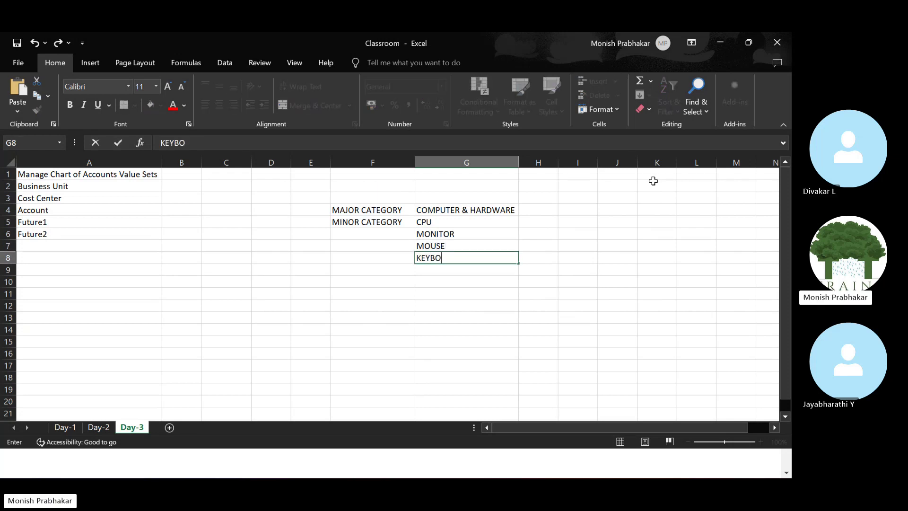
pyautogui.write('ARD')
pyautogui.press('Return')
pyautogui.press('Up')
pyautogui.press('Up')
pyautogui.press('Up')
pyautogui.press('Up')
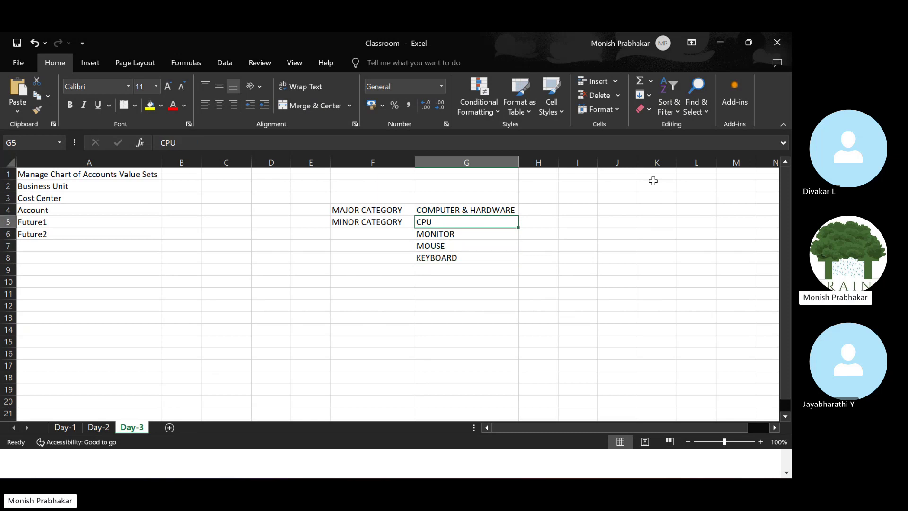
pyautogui.press('Up')
pyautogui.press('Down')
pyautogui.hotkey('shift', 'Down')
pyautogui.hotkey('shift', 'Down')
pyautogui.hotkey('shift', 'Down')
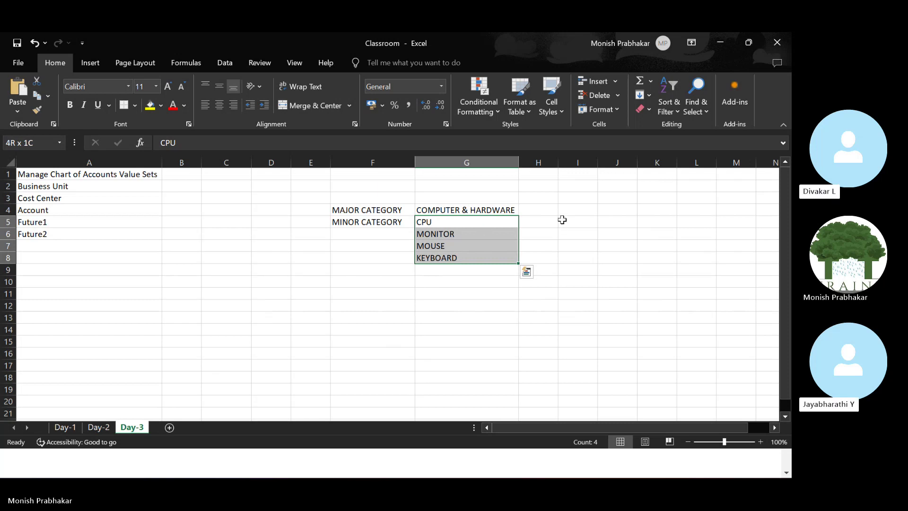
pyautogui.click(548, 208)
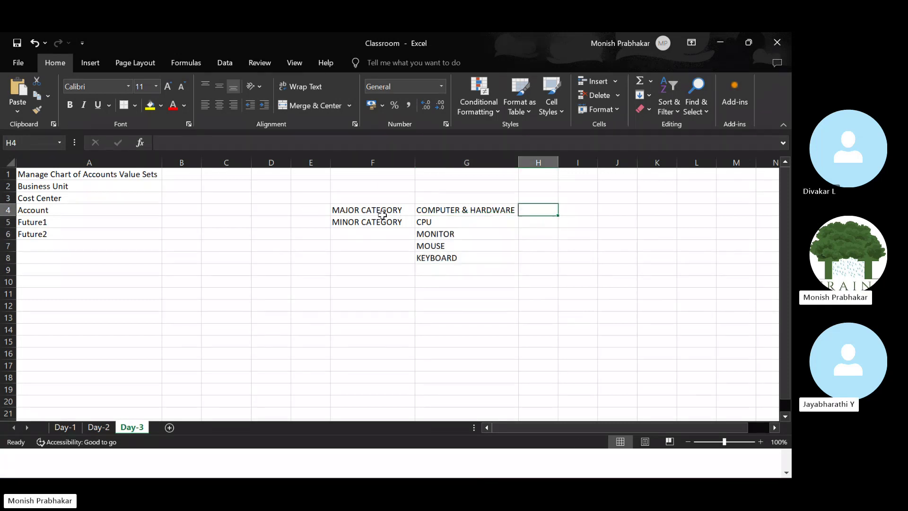
pyautogui.moveTo(382, 215); pyautogui.dragTo(449, 210)
pyautogui.click(289, 293)
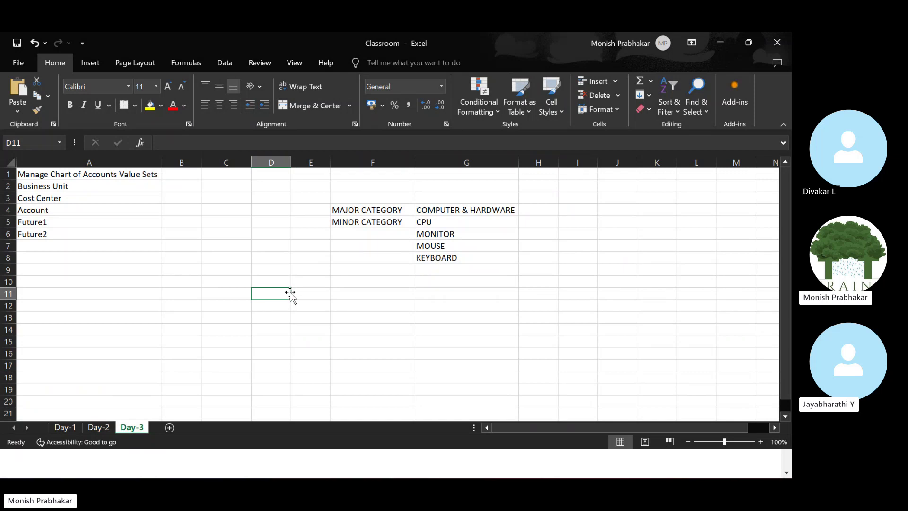
pyautogui.click(312, 211)
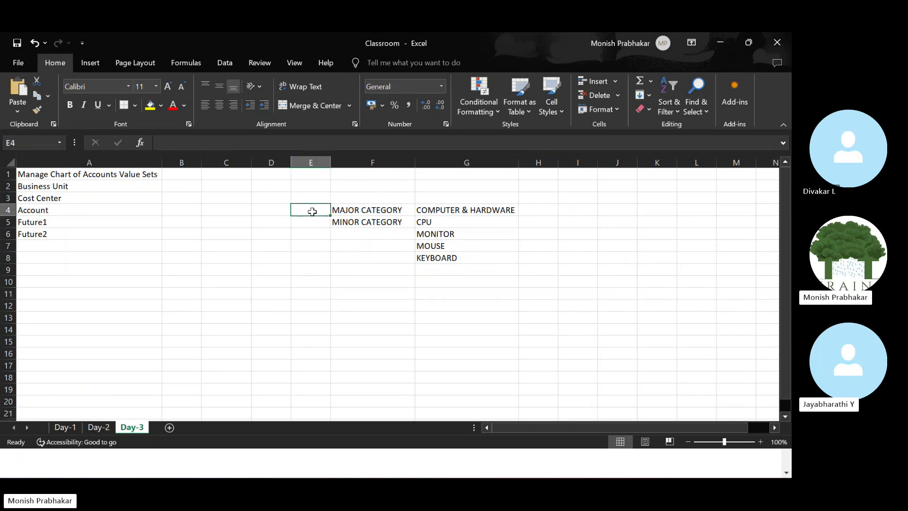
# Enter Dependant in E4 and autofit column E to fit the label.
pyautogui.press('capslock')
pyautogui.press('capslock')
pyautogui.write('D')
pyautogui.press('capslock')
pyautogui.write('e')
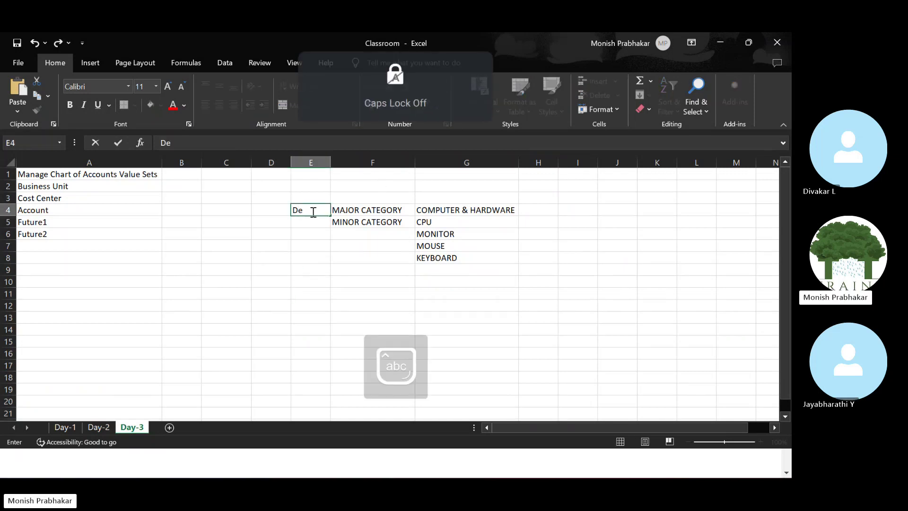
pyautogui.write('pendant')
pyautogui.press('Return')
pyautogui.click(312, 211)
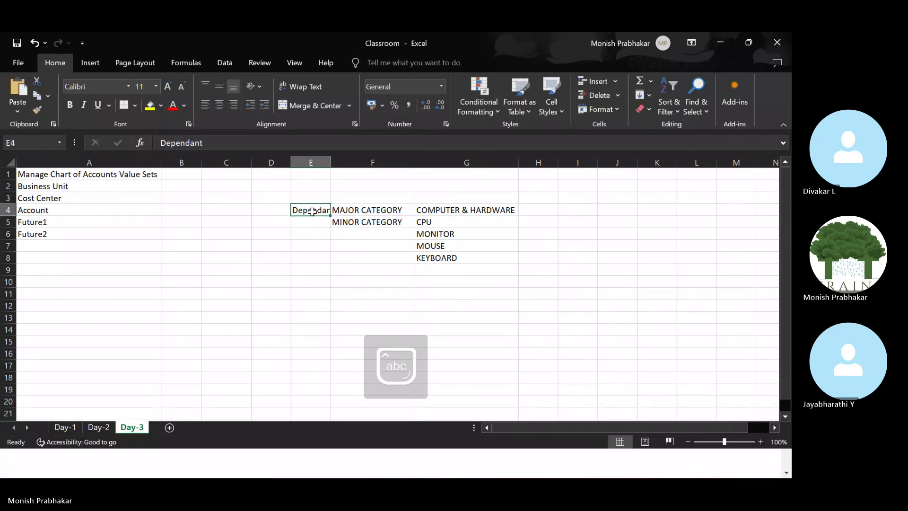
pyautogui.hotkey('alt', 'o')
pyautogui.press('c')
pyautogui.press('a')
pyautogui.press('Right')
pyautogui.press('Left')
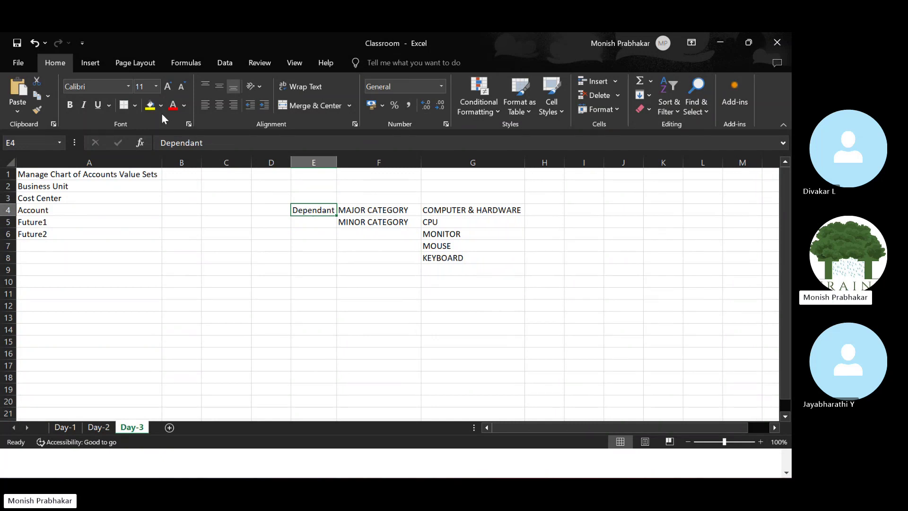
# Give the Dependant cell and the MINOR CATEGORY cell a yellow fill.
pyautogui.click(150, 105)
pyautogui.click(350, 222)
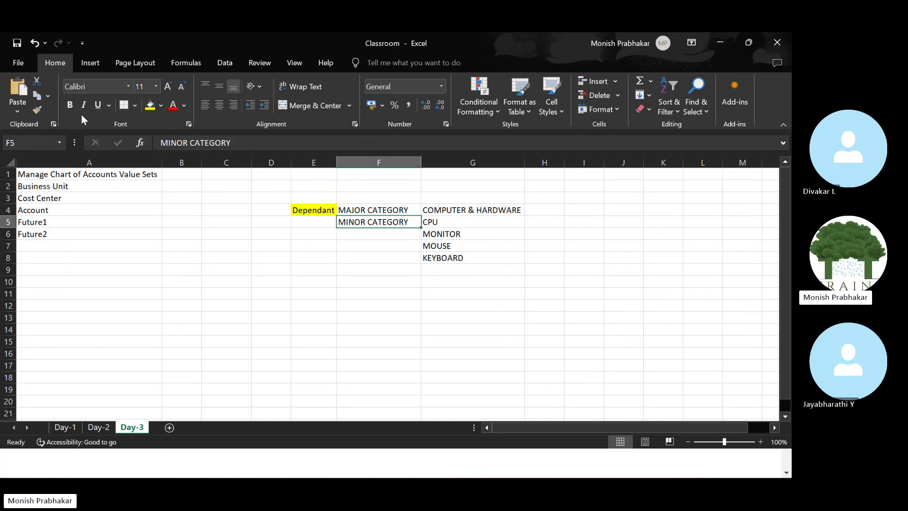
pyautogui.click(150, 105)
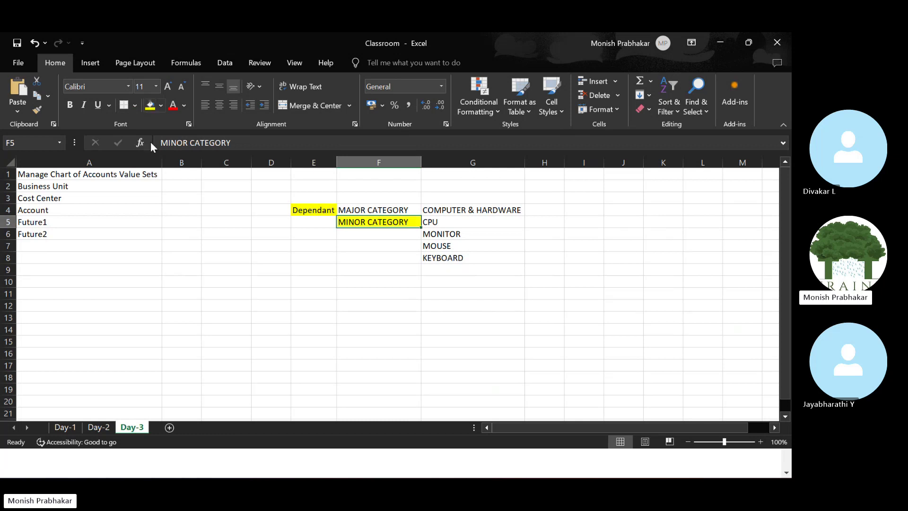
# Highlight Dependant, MAJOR and MINOR CATEGORY, and the four hardware items to explain the example.
pyautogui.click(319, 211)
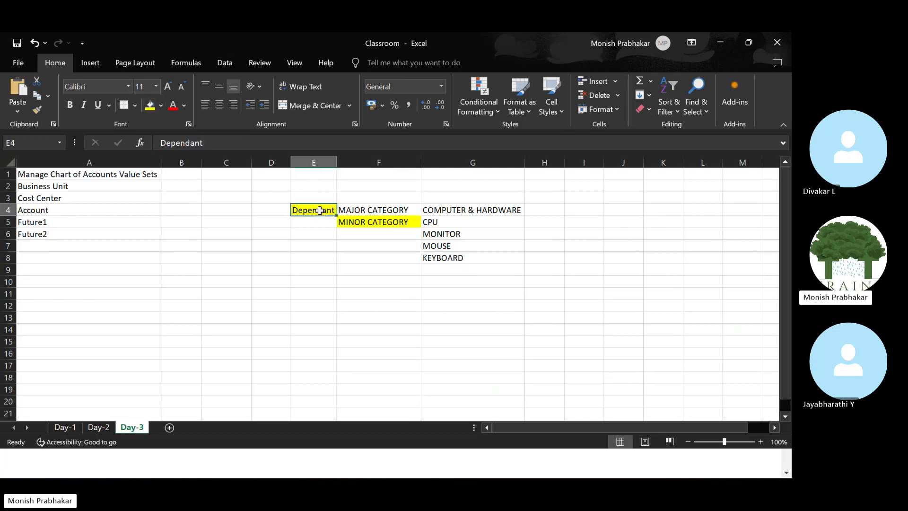
pyautogui.moveTo(319, 211); pyautogui.dragTo(375, 224)
pyautogui.click(376, 224)
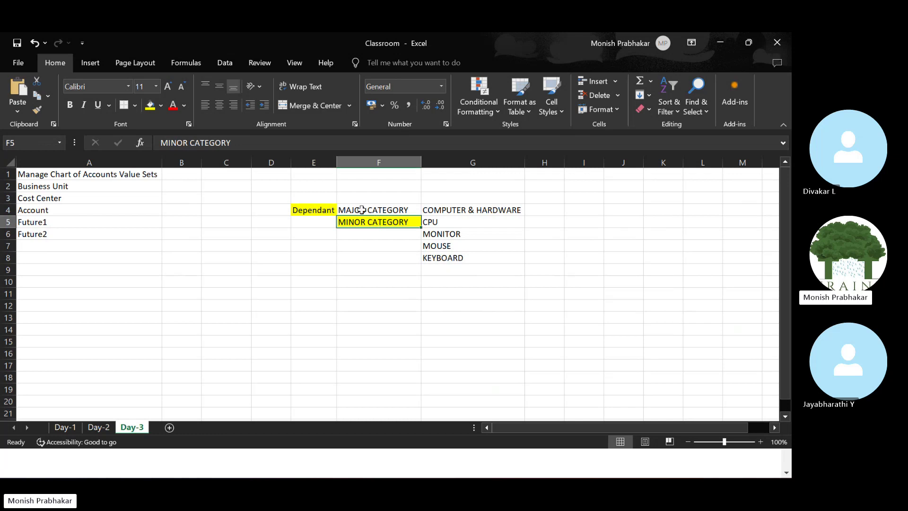
pyautogui.click(346, 208)
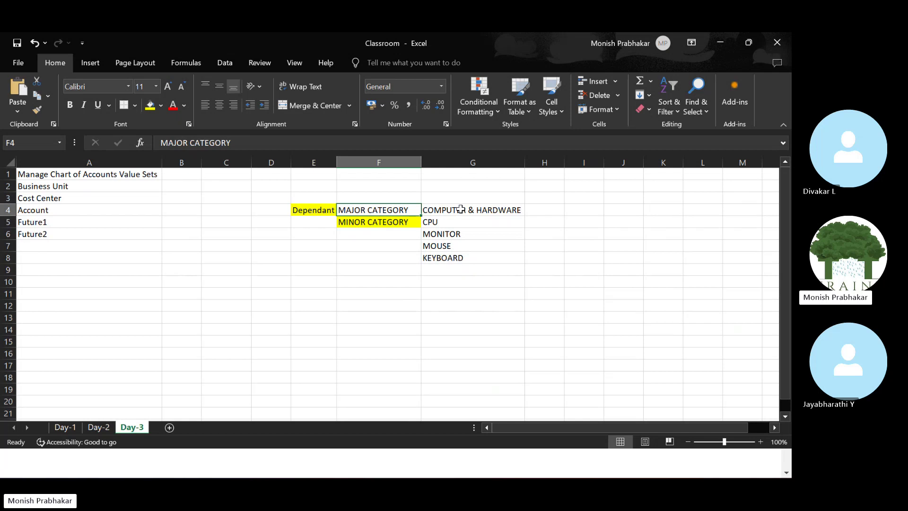
pyautogui.moveTo(434, 221); pyautogui.dragTo(436, 256)
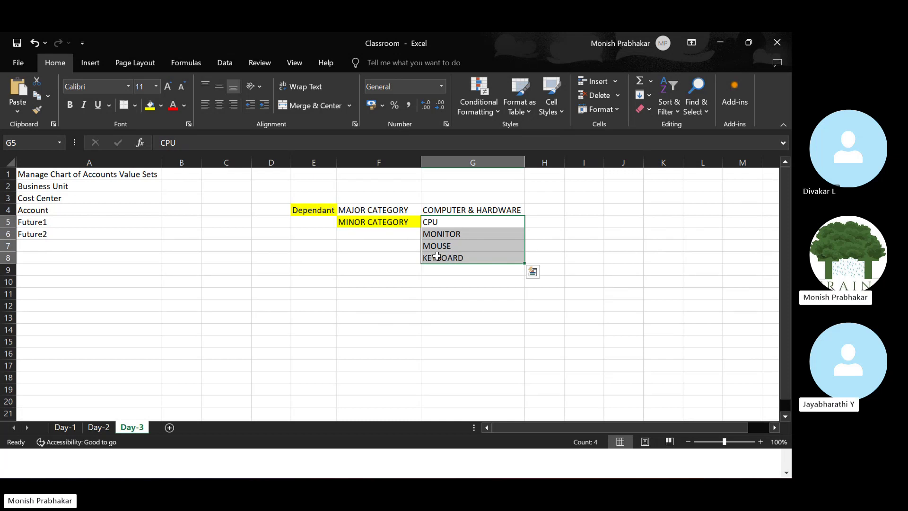
pyautogui.moveTo(317, 209); pyautogui.dragTo(350, 210)
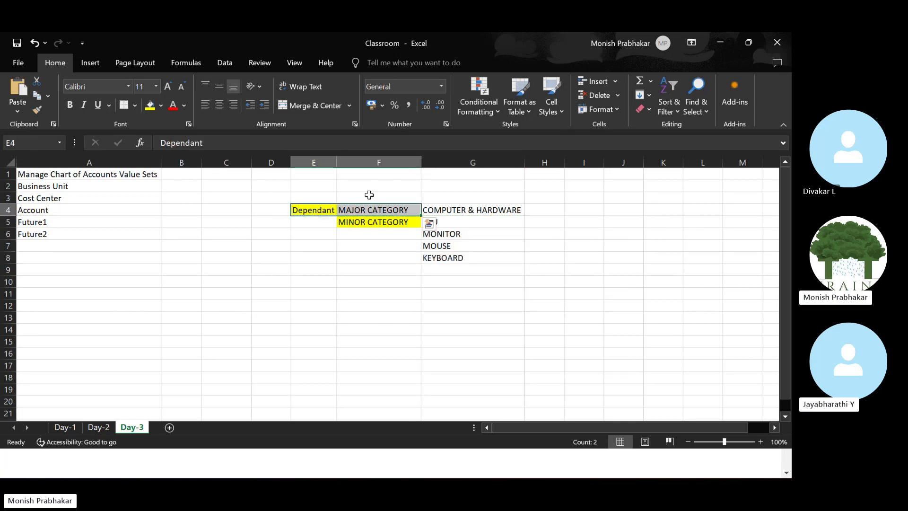
pyautogui.click(372, 222)
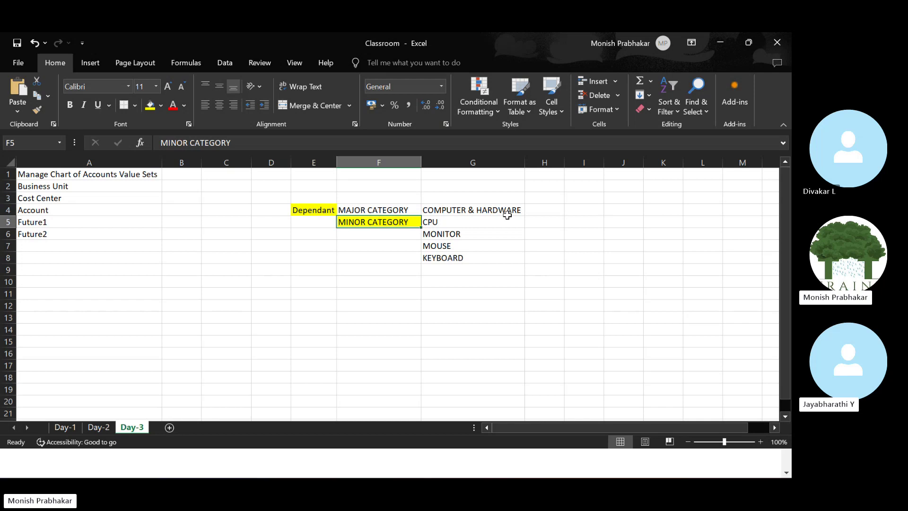
# Enter COMPUTER & SOFTWARE in H4 and autofit column H.
pyautogui.click(540, 212)
pyautogui.press('capslock')
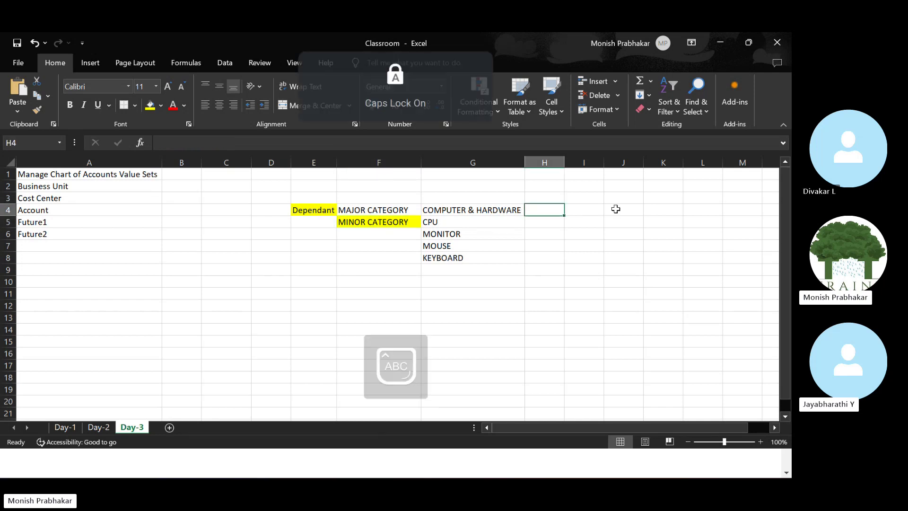
pyautogui.write('COMPUTER')
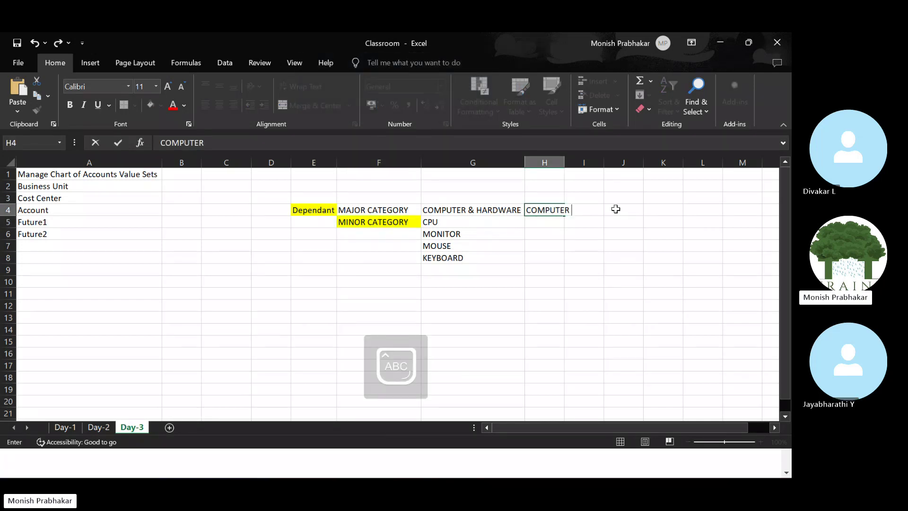
pyautogui.write(' & SOFTWARE')
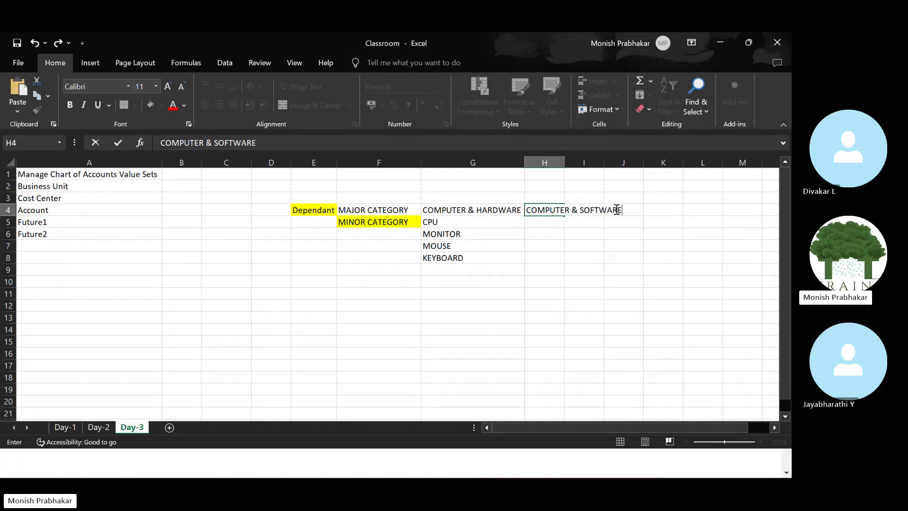
pyautogui.hotkey('ctrl', 'Return')
pyautogui.hotkey('alt', 'o')
pyautogui.press('c')
pyautogui.press('a')
# List ORACLE LICENSE and ADOBE LICENSE under it in H5:H6.
pyautogui.press('Return')
pyautogui.write('O')
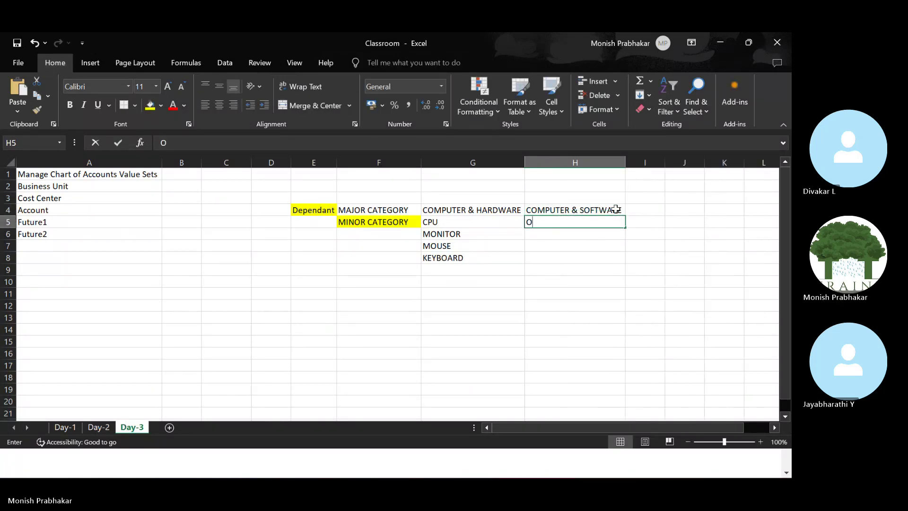
pyautogui.write('RACLE LICENSE')
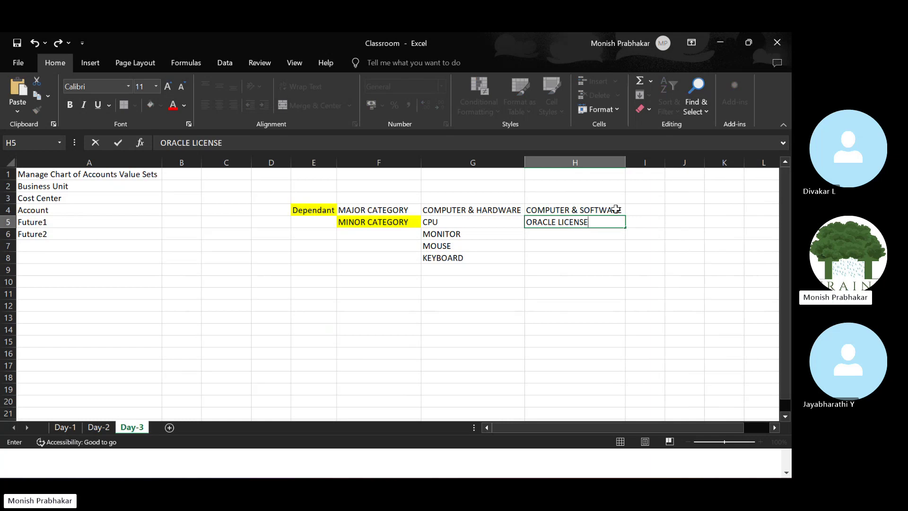
pyautogui.press('Return')
pyautogui.write('ADOBE ')
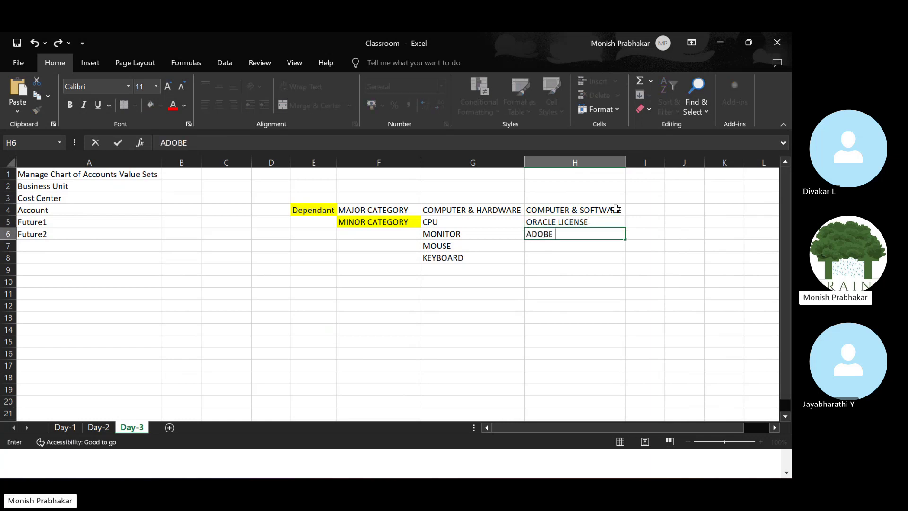
pyautogui.write('I')
pyautogui.press('BackSpace')
pyautogui.write('LICENSE')
pyautogui.press('Return')
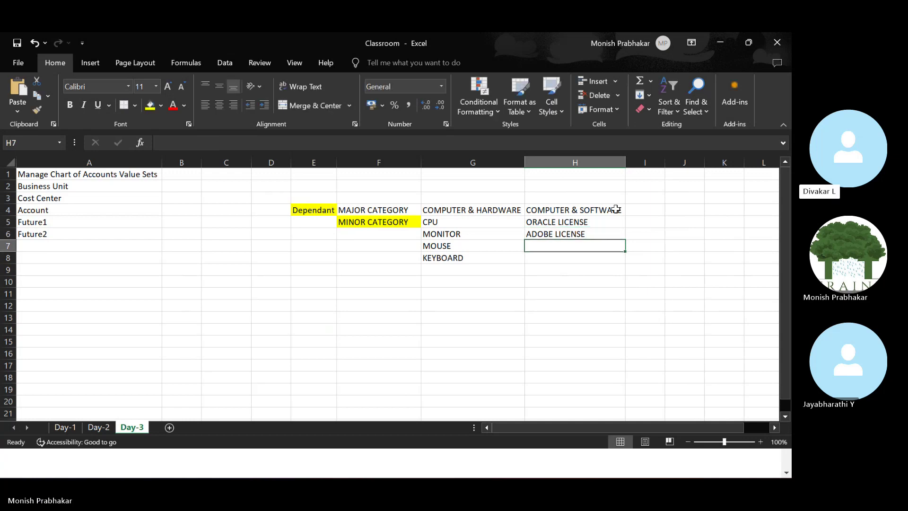
# Compare the hardware and software categories, then save the Oracle value set and return to search.
pyautogui.click(443, 209)
pyautogui.click(568, 209)
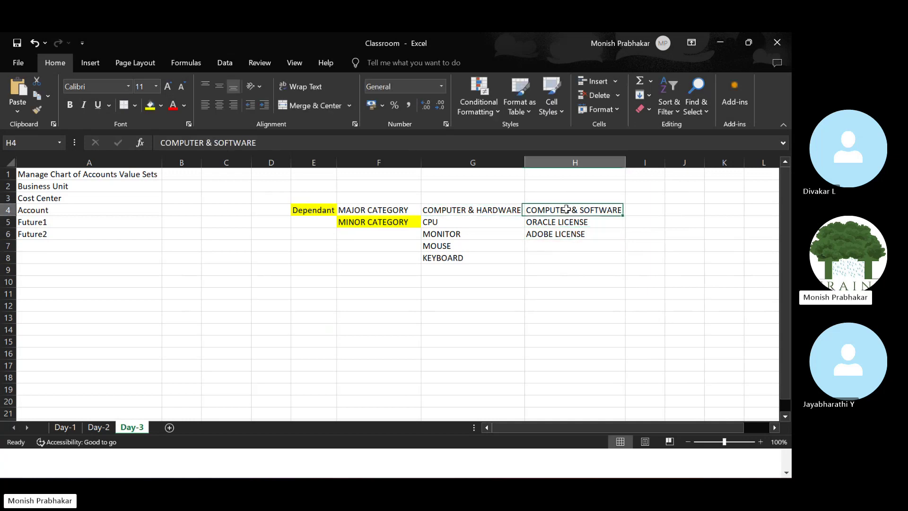
pyautogui.moveTo(556, 222); pyautogui.dragTo(539, 237)
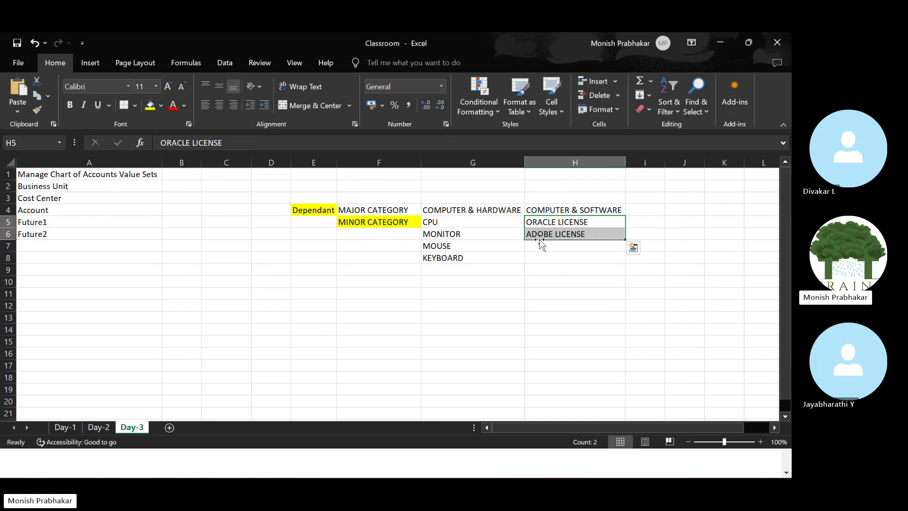
pyautogui.moveTo(444, 222); pyautogui.dragTo(450, 259)
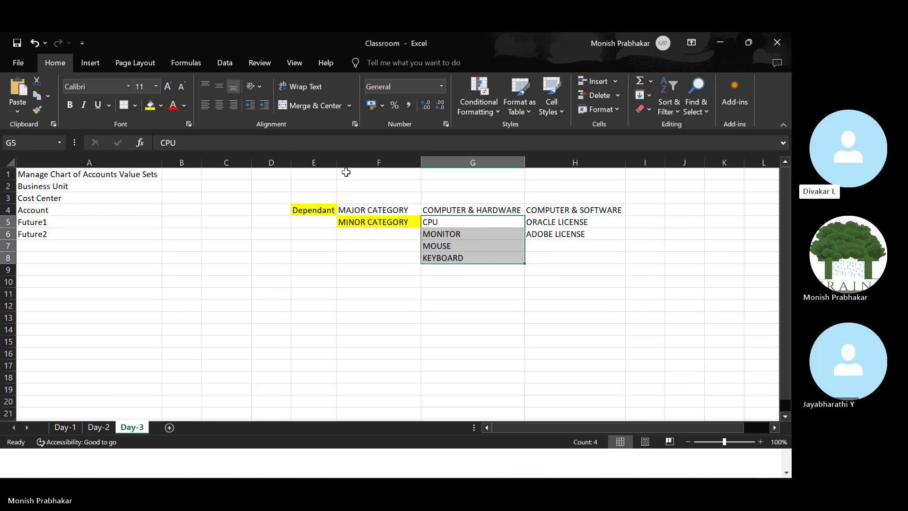
pyautogui.hotkey('alt', 'Tab')
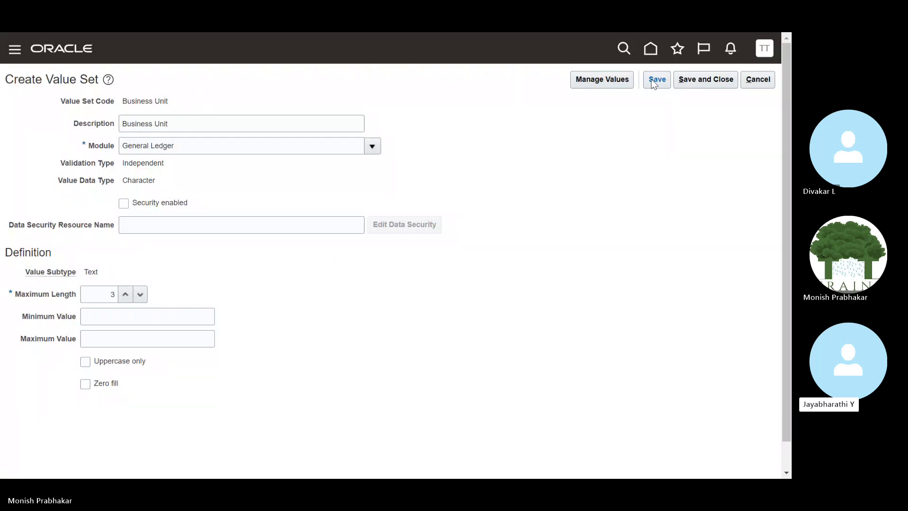
pyautogui.click(720, 80)
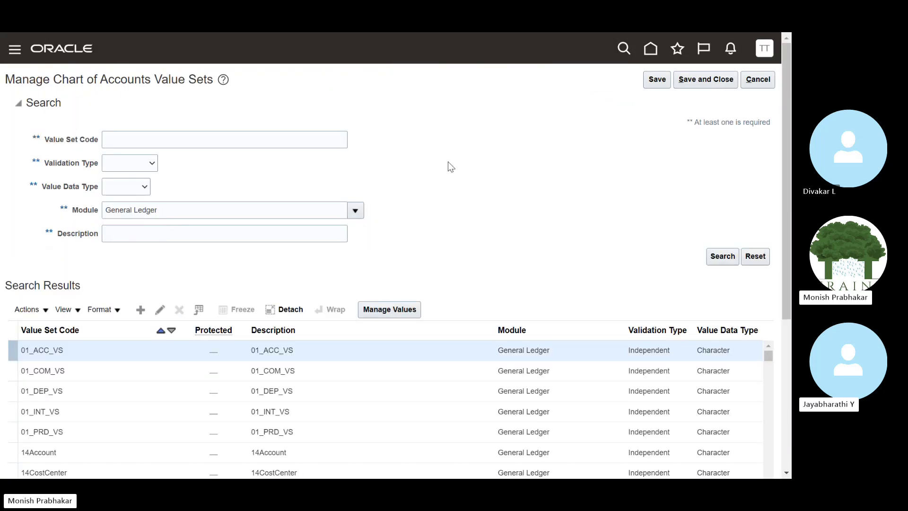
# Search value set codes for Business.
pyautogui.click(132, 141)
pyautogui.press('capslock')
pyautogui.write('B')
pyautogui.press('capslock')
pyautogui.write('us')
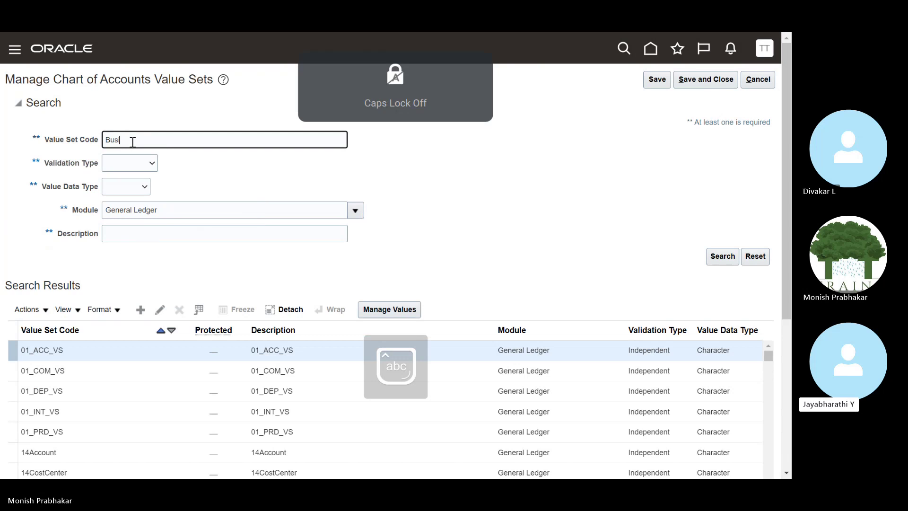
pyautogui.write('iness')
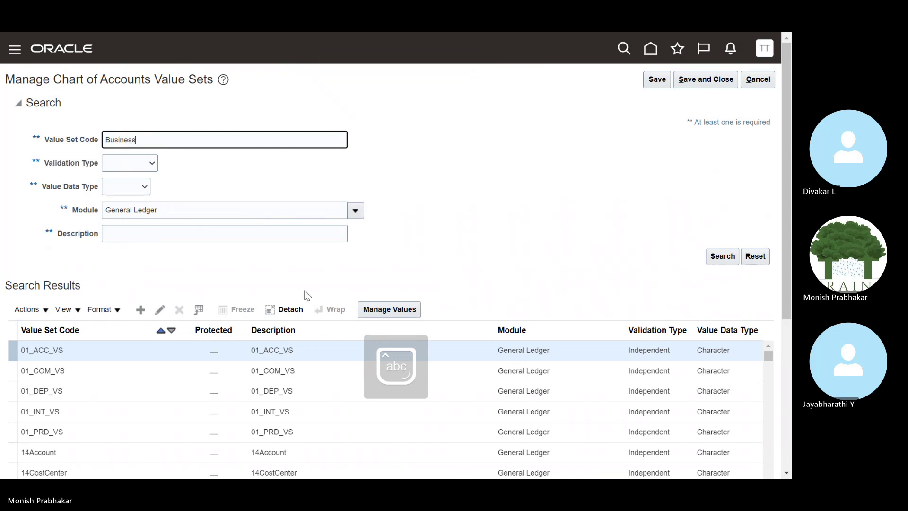
pyautogui.click(721, 256)
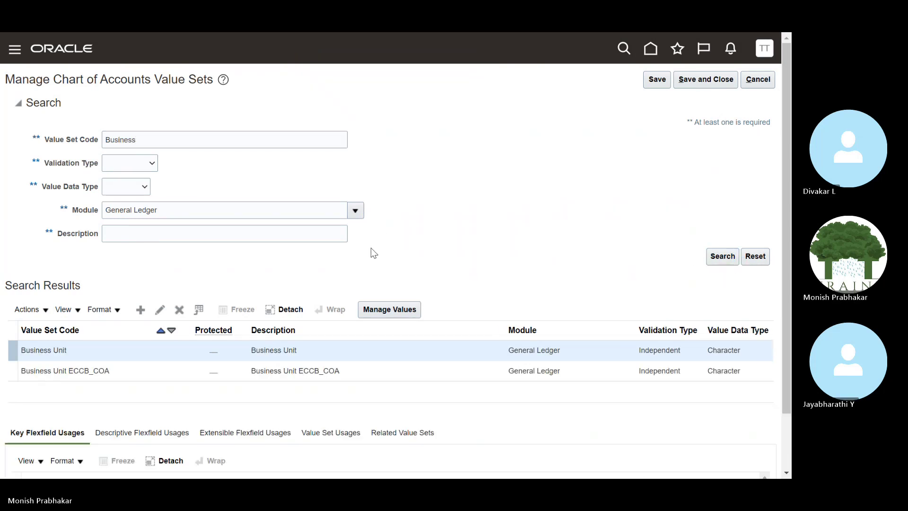
# Review the Business Unit value set's description, then save and close it.
pyautogui.click(156, 314)
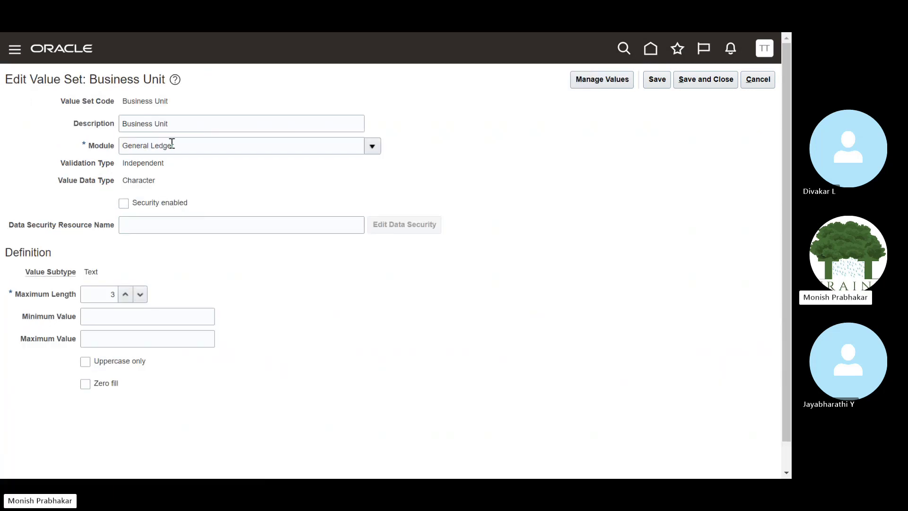
pyautogui.click(255, 127)
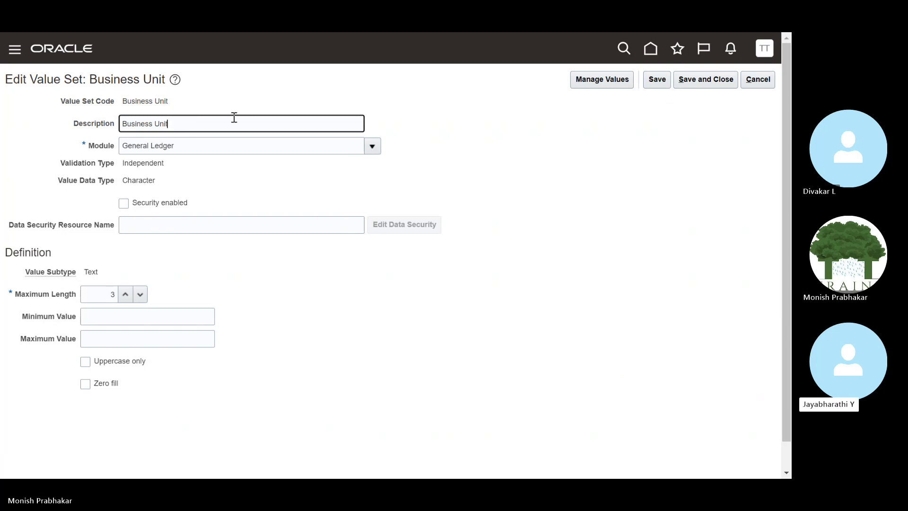
pyautogui.click(695, 86)
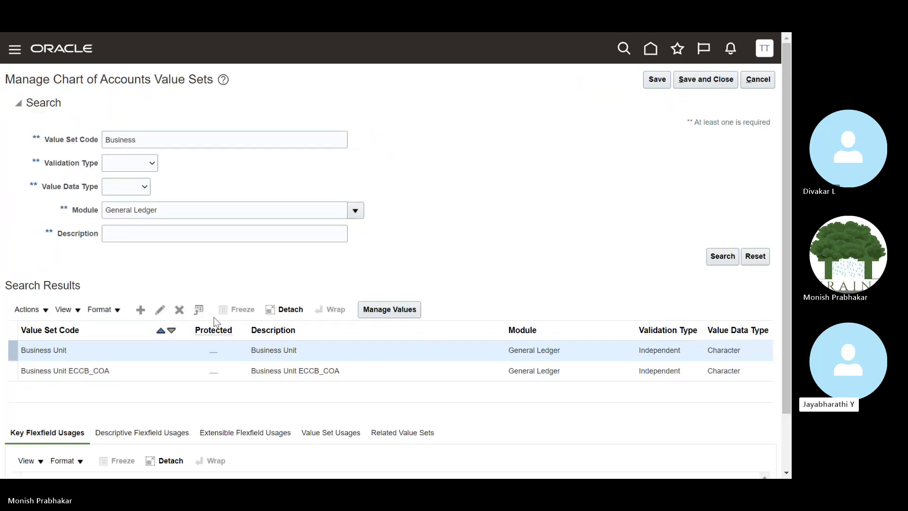
# In Excel, make the A1 heading bold and review columns E through H.
pyautogui.hotkey('alt', 'Tab')
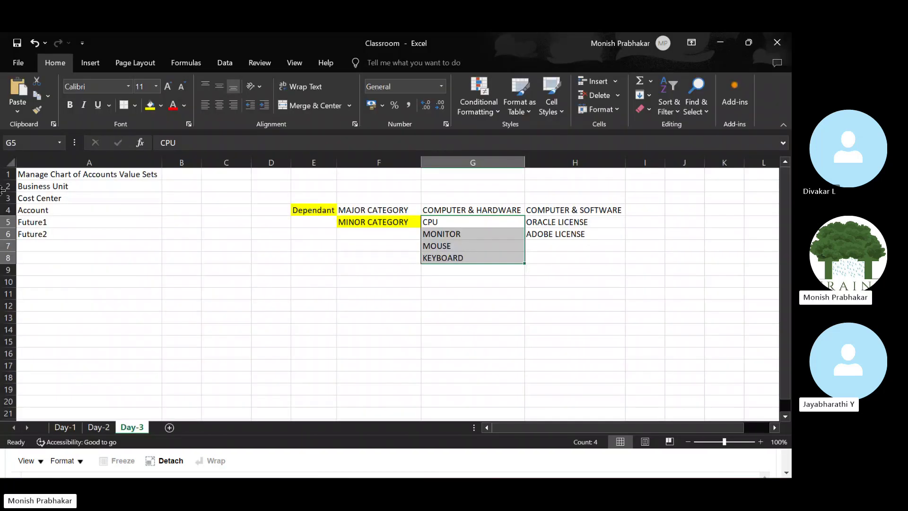
pyautogui.moveTo(33, 186); pyautogui.dragTo(42, 228)
pyautogui.click(59, 174)
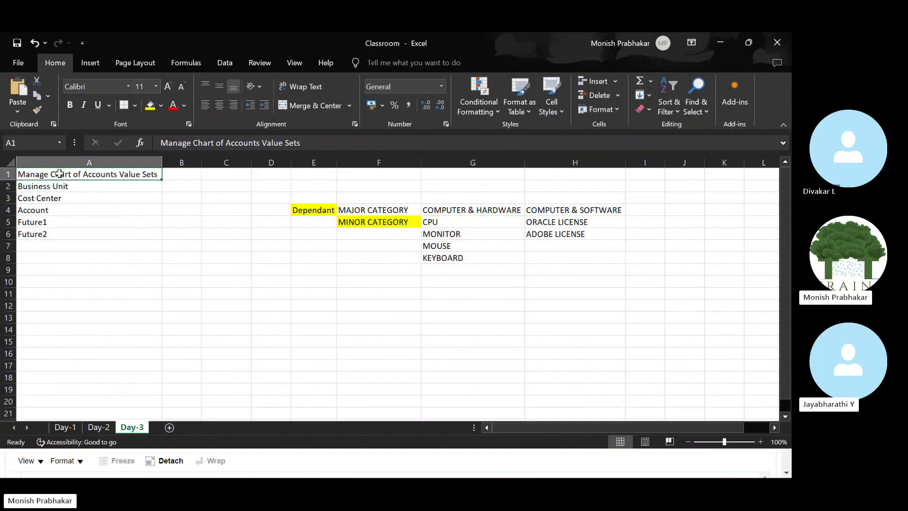
pyautogui.hotkey('ctrl', 'b')
pyautogui.moveTo(314, 162); pyautogui.dragTo(587, 172)
# Start a new value set with code and description Cost Center.
pyautogui.hotkey('alt', 'Tab')
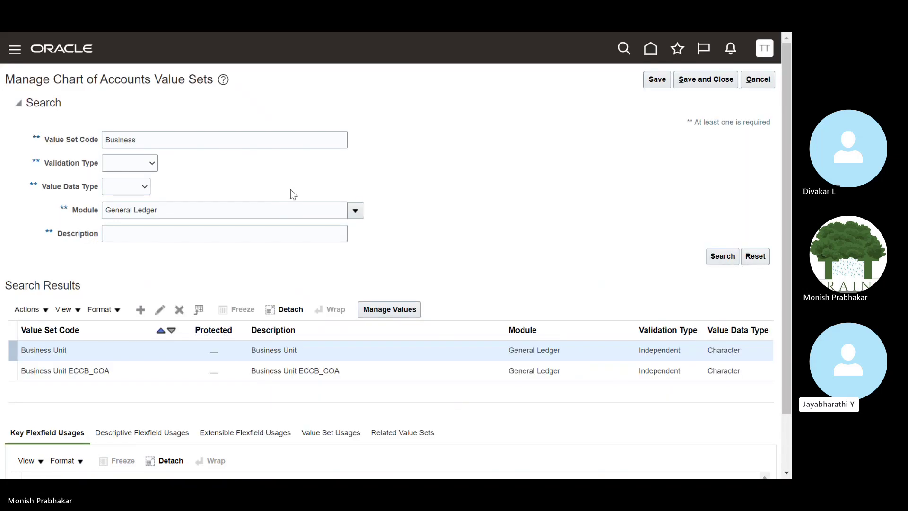
pyautogui.click(141, 309)
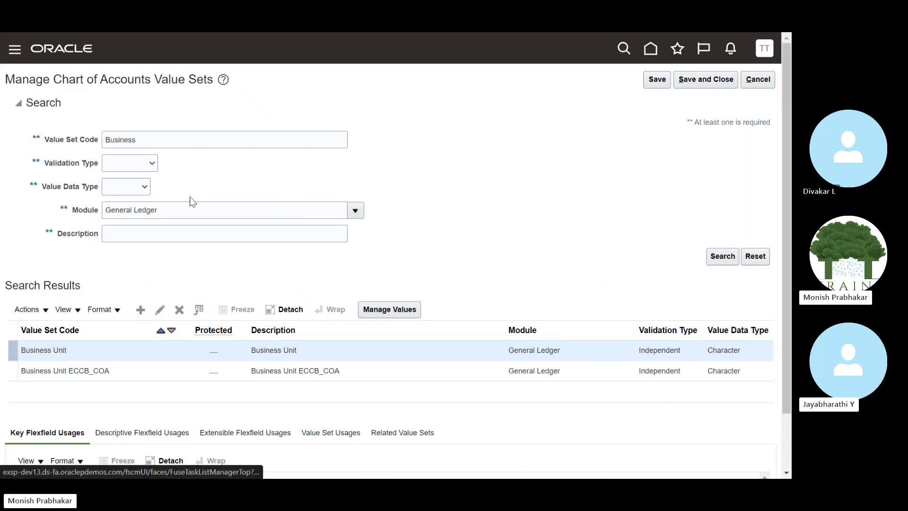
pyautogui.click(77, 109)
pyautogui.write('C')
pyautogui.press('capslock')
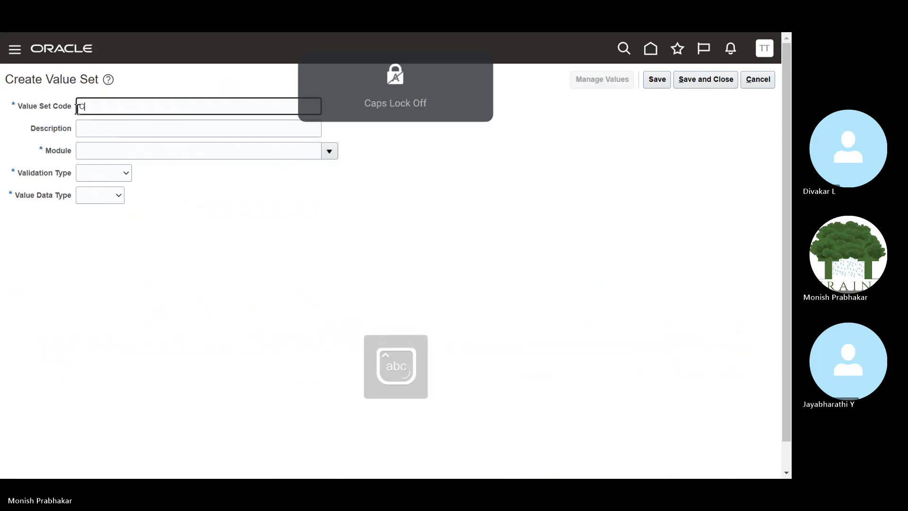
pyautogui.write('ost Center')
pyautogui.press('Tab')
pyautogui.hotkey('shift', 'Tab')
pyautogui.hotkey('ctrl', 'c')
pyautogui.press('Tab')
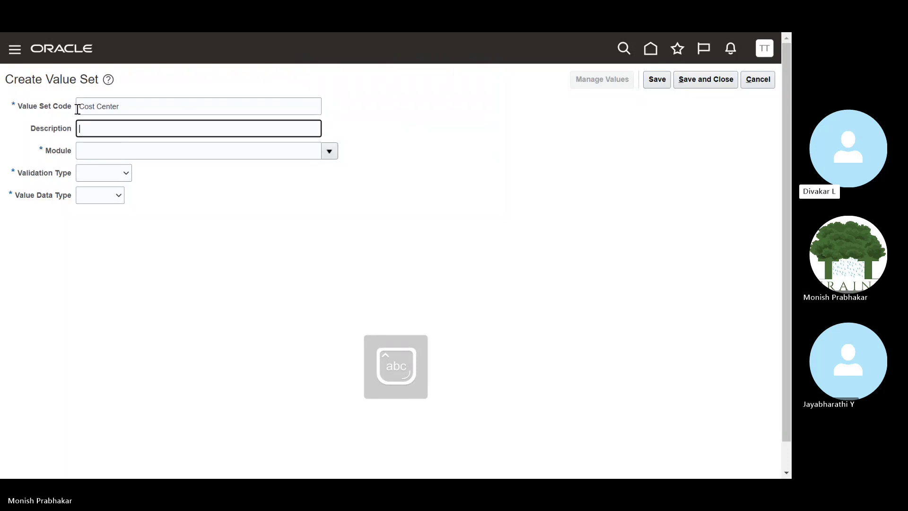
pyautogui.hotkey('ctrl', 'v')
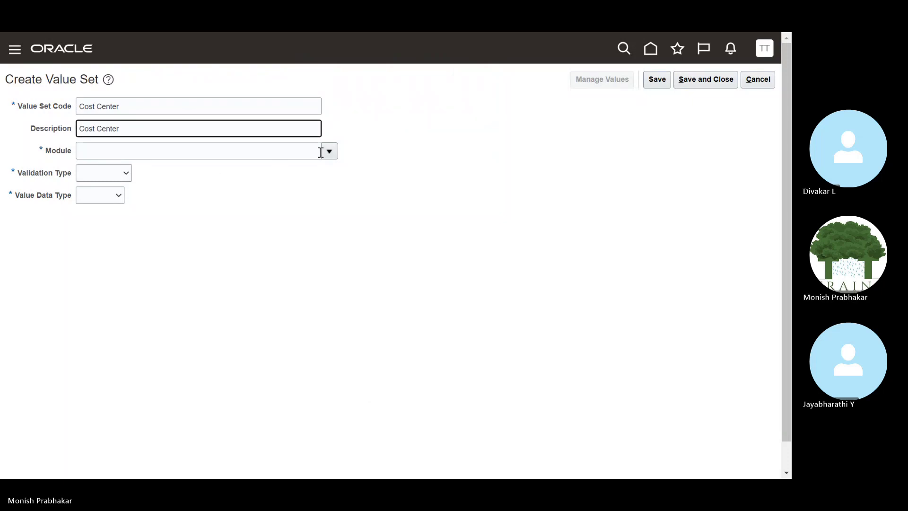
# Set module General Ledger, Independent, Character, Text, maximum length 4, then save and close.
pyautogui.click(327, 151)
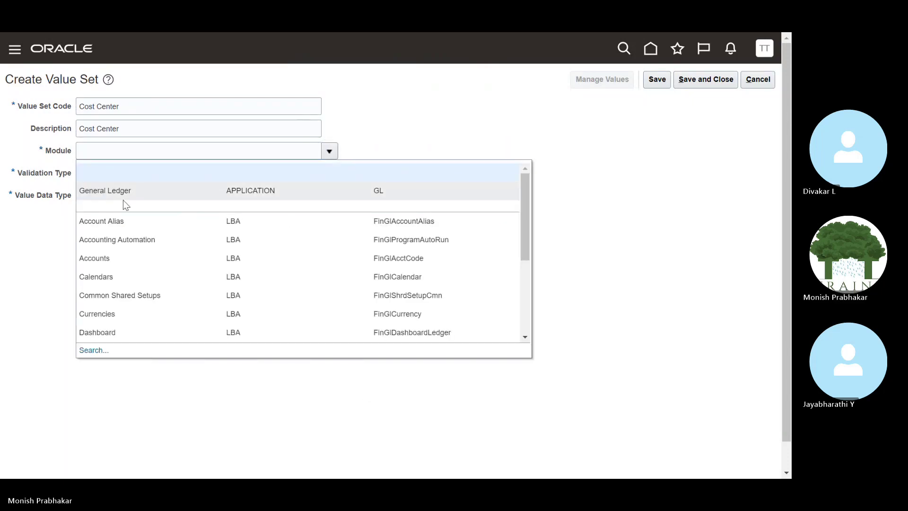
pyautogui.click(123, 197)
pyautogui.click(115, 175)
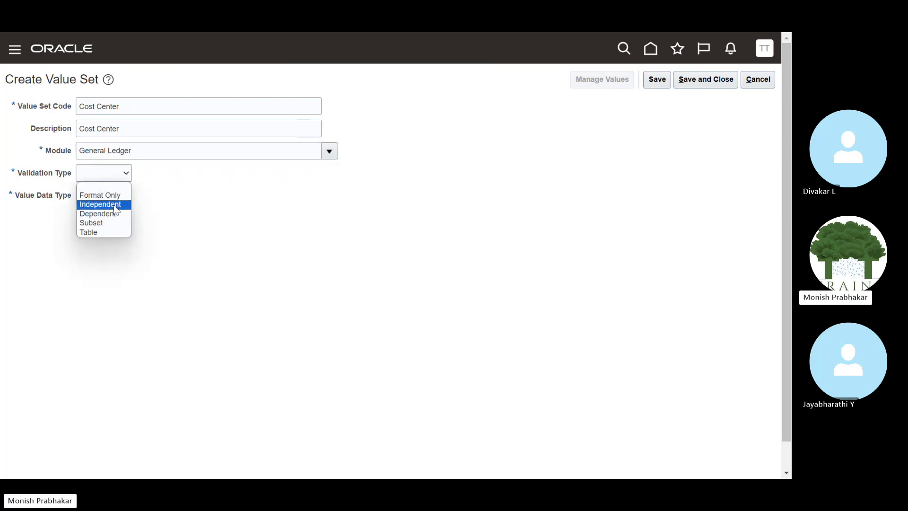
pyautogui.click(113, 204)
pyautogui.click(156, 199)
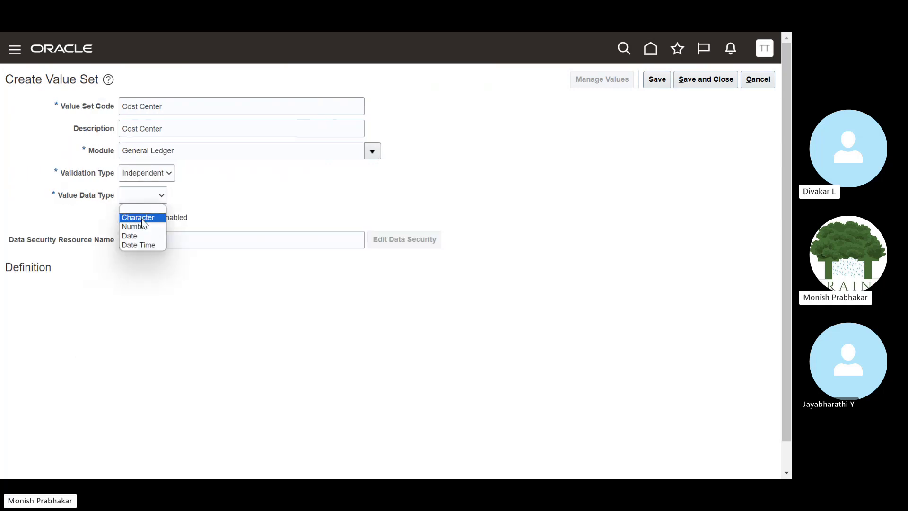
pyautogui.click(139, 218)
pyautogui.click(136, 295)
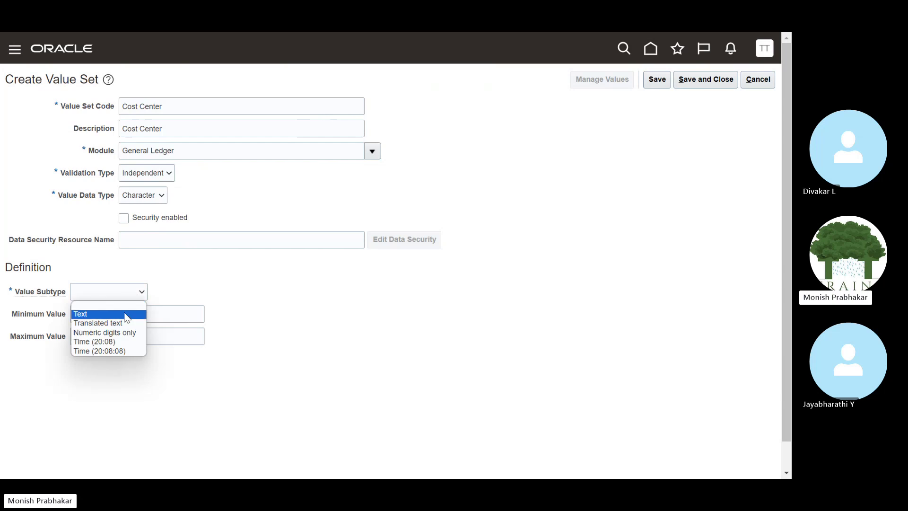
pyautogui.click(92, 312)
pyautogui.click(101, 312)
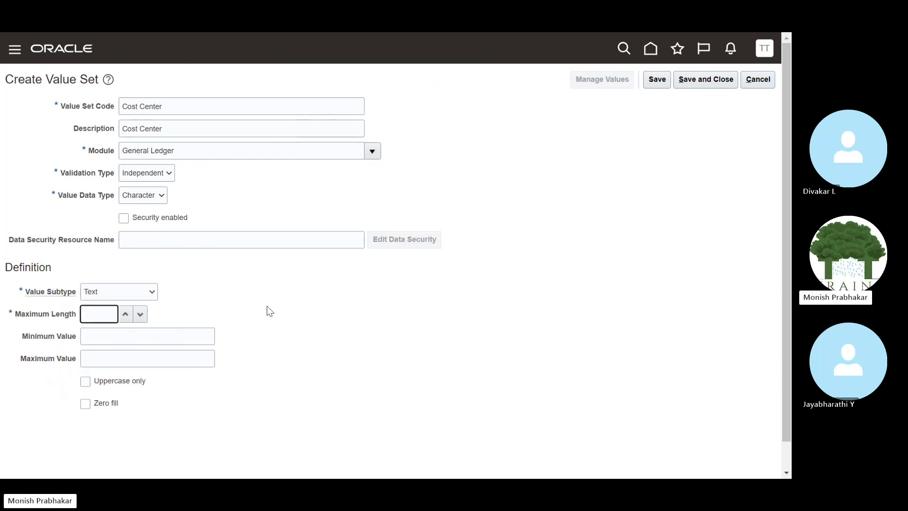
pyautogui.press('Tab')
pyautogui.click(662, 84)
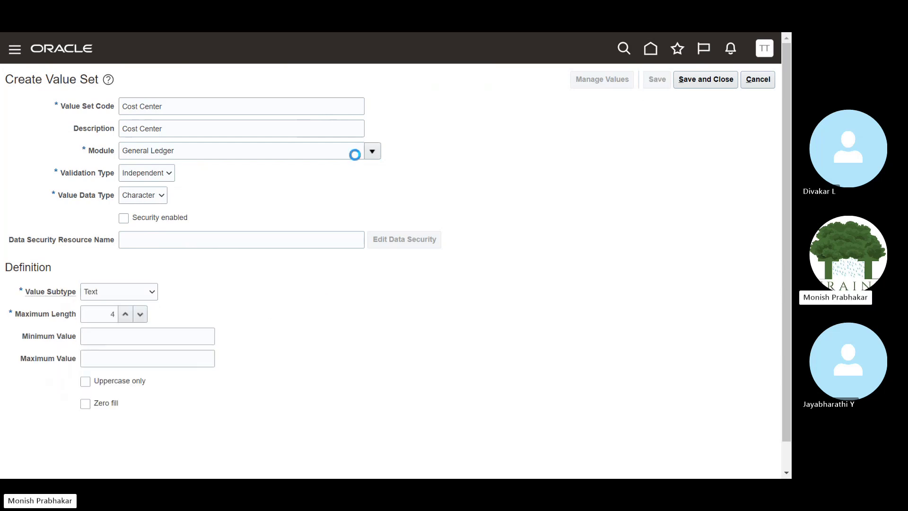
pyautogui.click(707, 80)
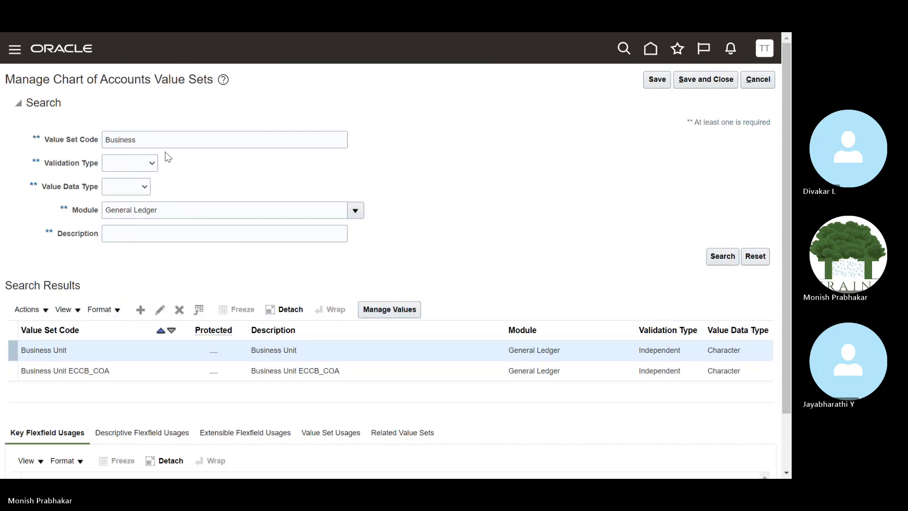
# Open the Business Unit value set, check its description, and cancel without changes.
pyautogui.moveTo(137, 139); pyautogui.dragTo(110, 137)
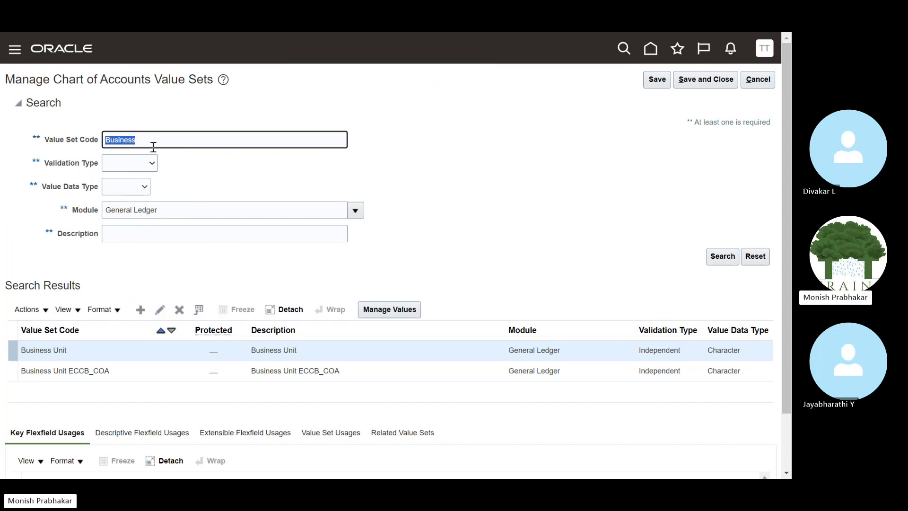
pyautogui.click(161, 316)
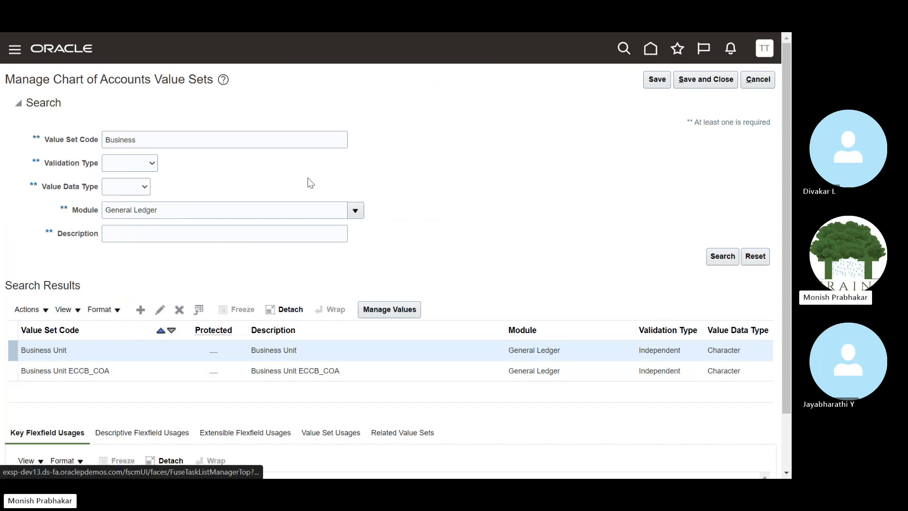
pyautogui.click(245, 122)
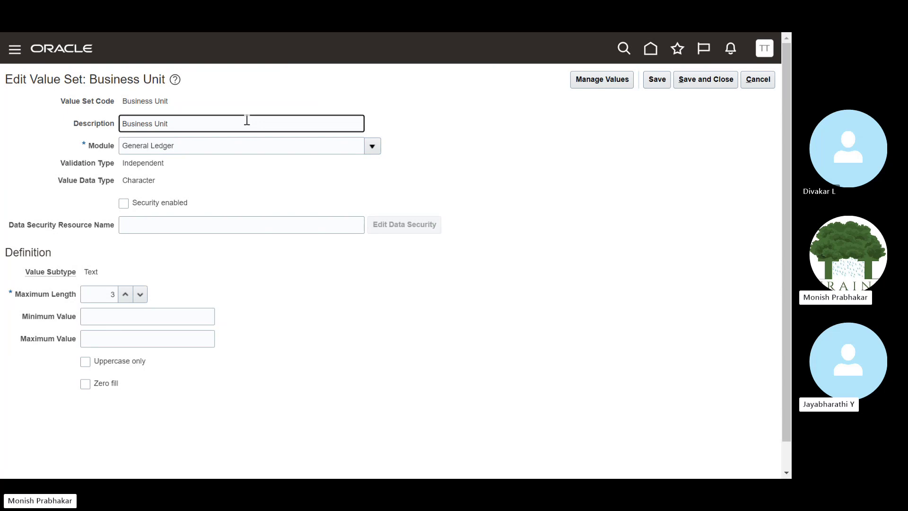
pyautogui.click(749, 80)
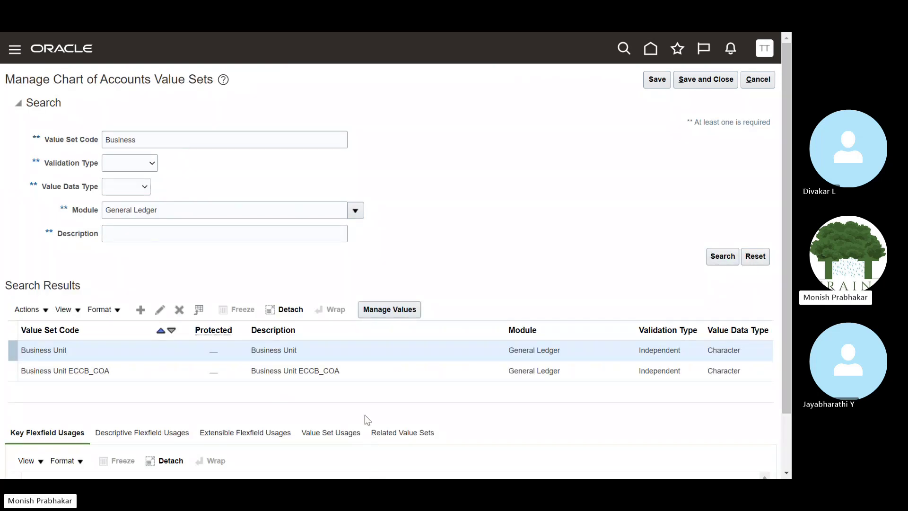
# Check Account and Future1 in the Excel list, then start a new value set in Oracle.
pyautogui.hotkey('alt', 'Tab')
pyautogui.moveTo(52, 210); pyautogui.dragTo(52, 222)
pyautogui.hotkey('alt', 'Tab')
pyautogui.click(140, 310)
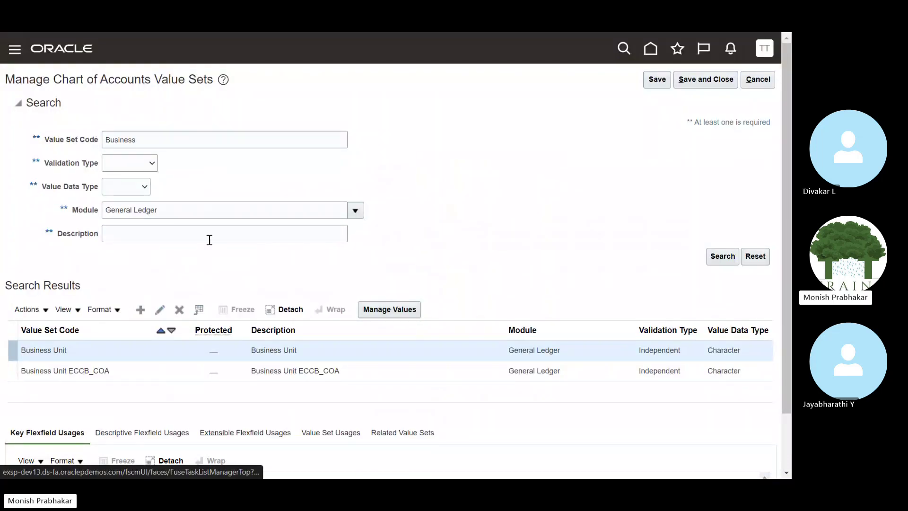
pyautogui.click(96, 108)
# Enter Account as the value set code and description.
pyautogui.press('capslock')
pyautogui.write('A')
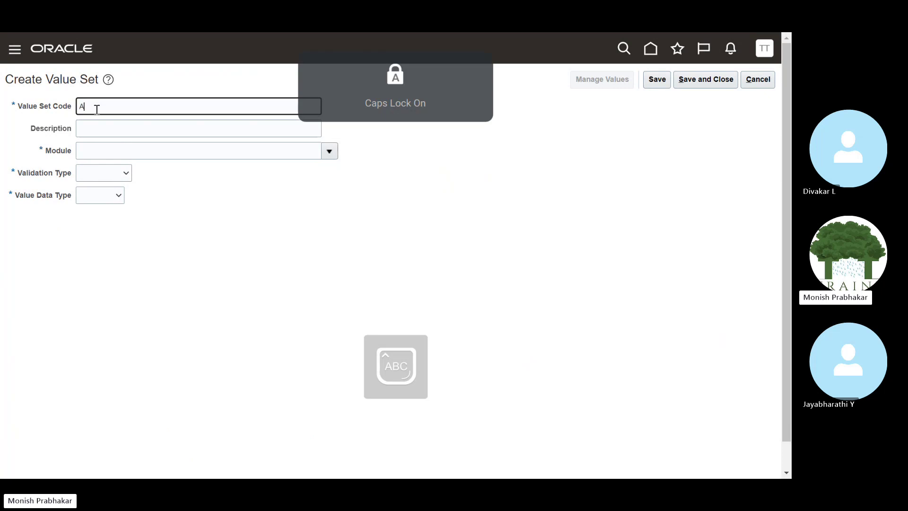
pyautogui.write('ccount')
pyautogui.press('Tab')
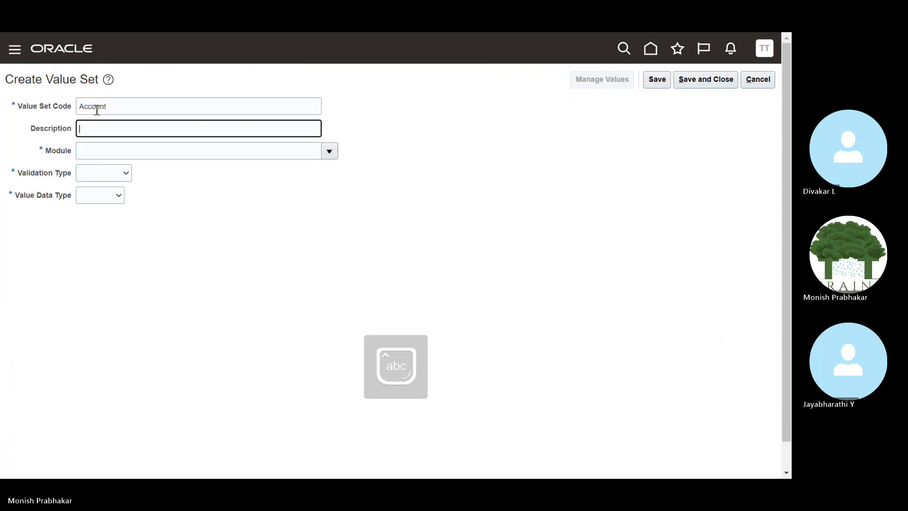
pyautogui.press('Tab')
pyautogui.write('Account')
pyautogui.press('Tab')
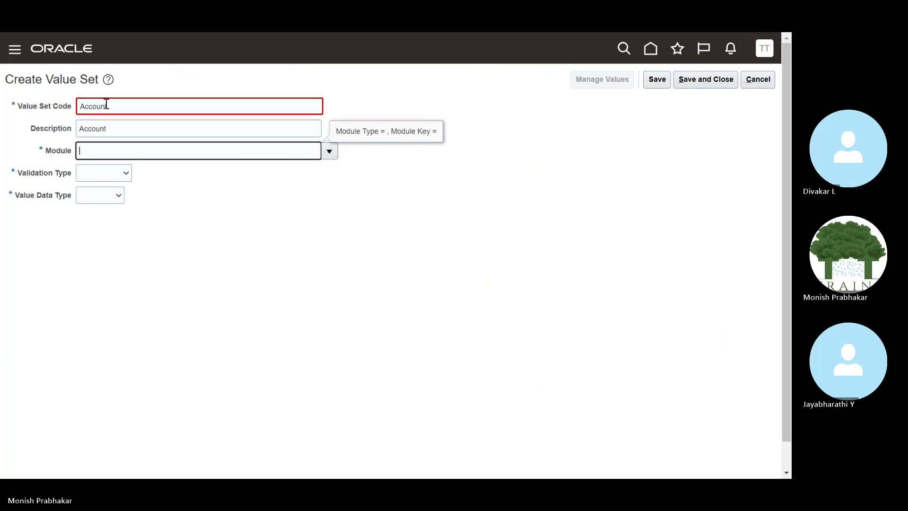
# Set module General Ledger, Independent, Character, Text, maximum length 6, and save.
pyautogui.click(190, 148)
pyautogui.click(327, 152)
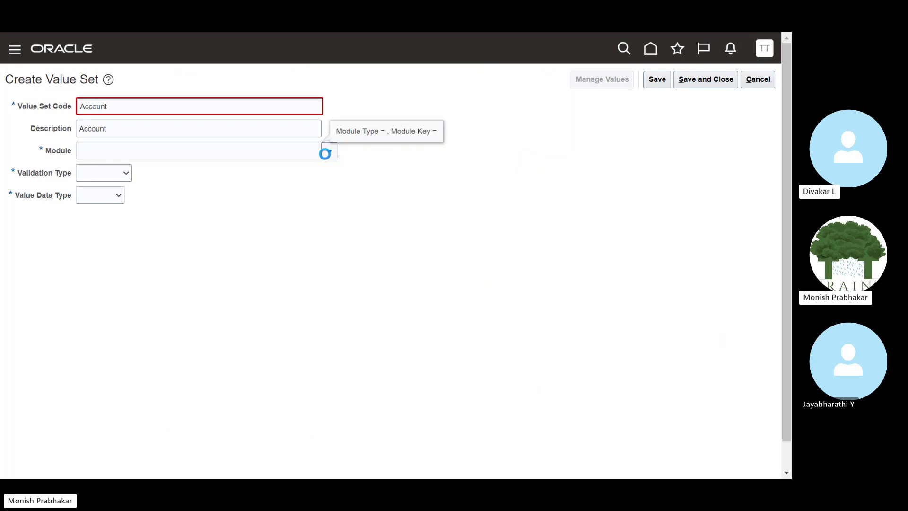
pyautogui.click(105, 188)
pyautogui.click(91, 173)
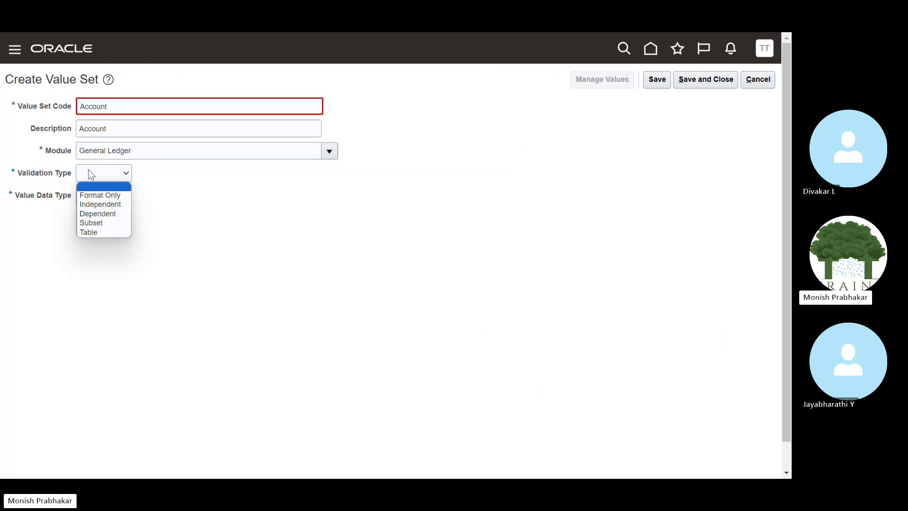
pyautogui.click(97, 204)
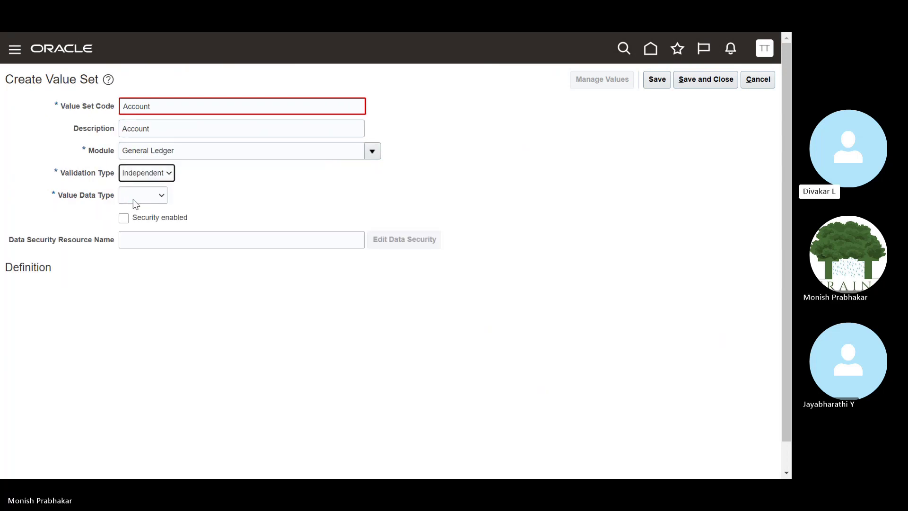
pyautogui.click(135, 201)
pyautogui.click(138, 213)
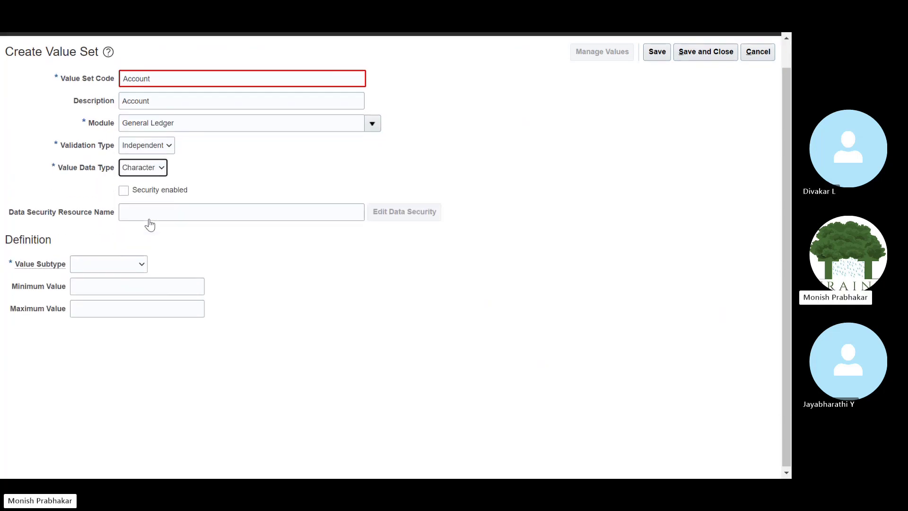
pyautogui.click(110, 260)
pyautogui.click(99, 283)
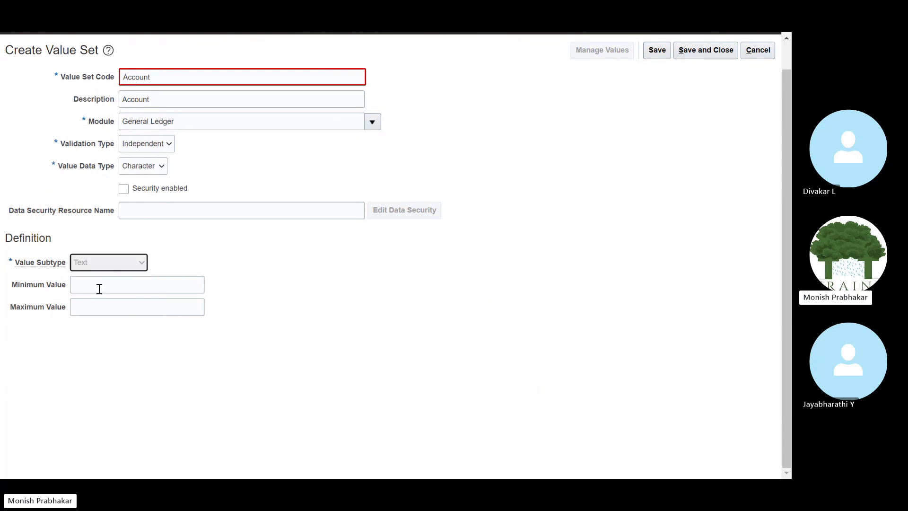
pyautogui.click(110, 284)
pyautogui.write('6')
pyautogui.press('Tab')
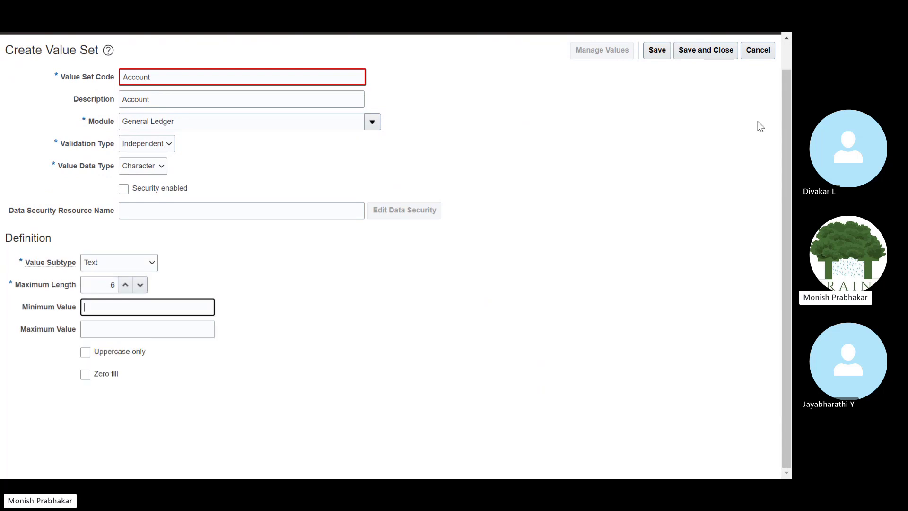
pyautogui.click(656, 50)
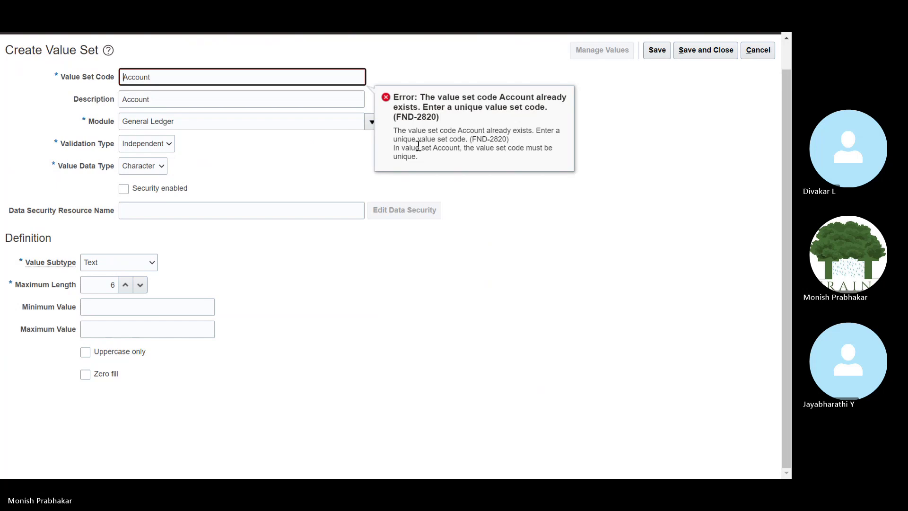
# Rename the code and description to Natural Account, then save and close.
pyautogui.press('Home')
pyautogui.press('capslock')
pyautogui.write('N')
pyautogui.press('capslock')
pyautogui.write('atu')
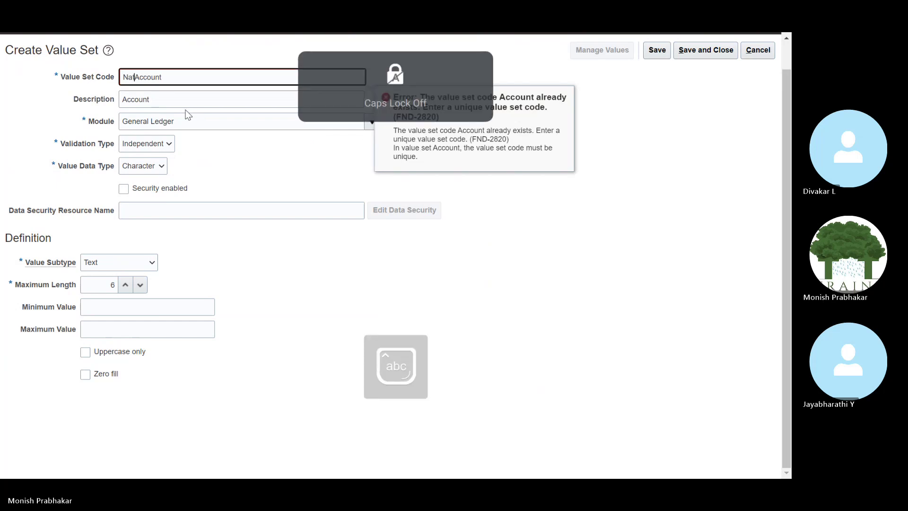
pyautogui.write('ral')
pyautogui.press('Tab')
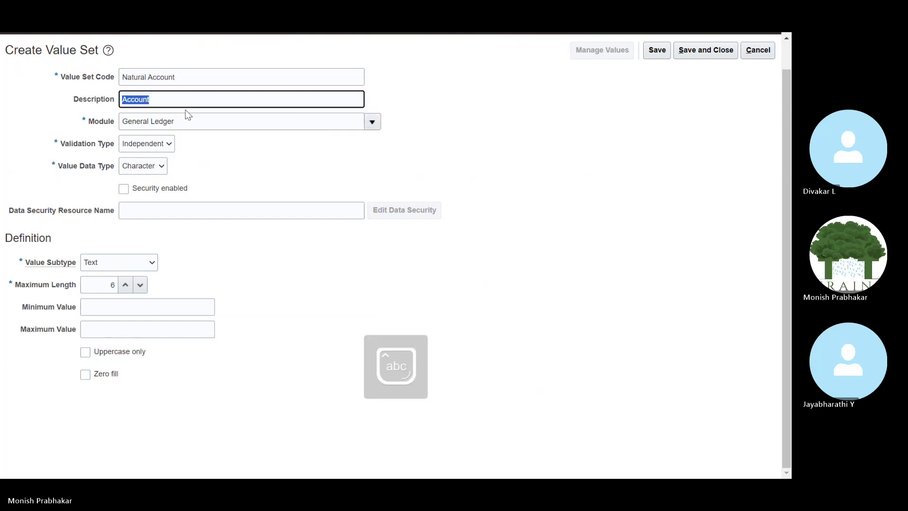
pyautogui.click(184, 76)
pyautogui.tripleClick(164, 76)
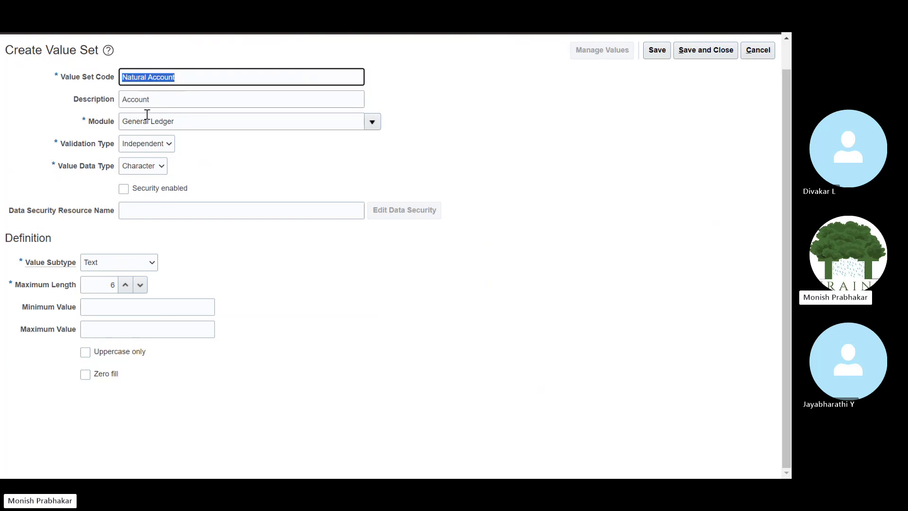
pyautogui.hotkey('ctrl', 'c')
pyautogui.press('Tab')
pyautogui.hotkey('ctrl', 'v')
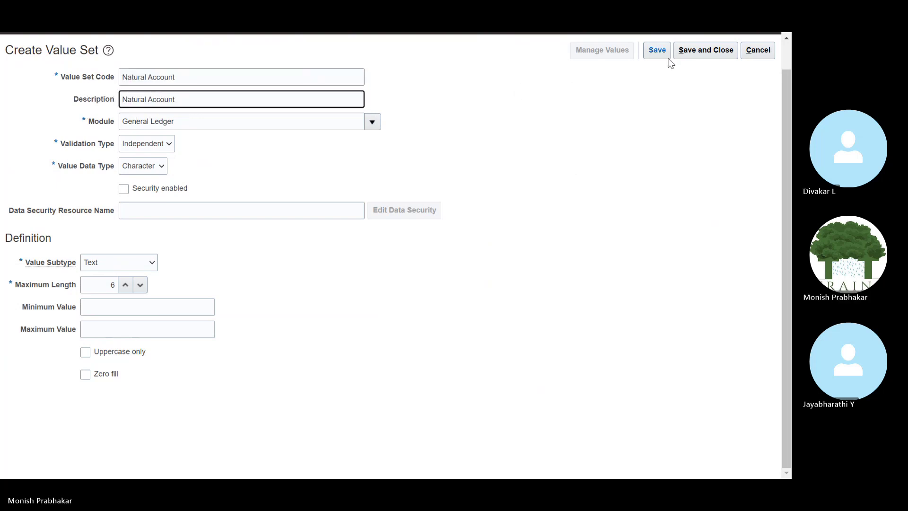
pyautogui.click(662, 53)
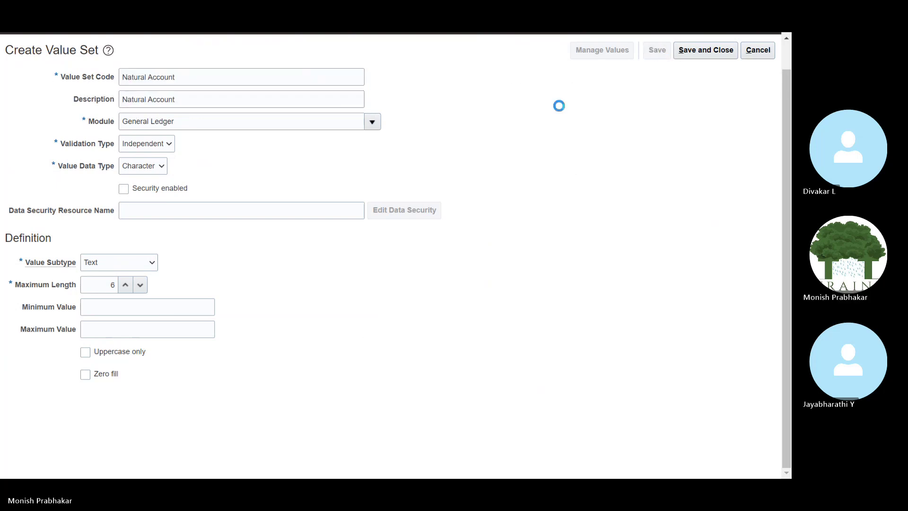
pyautogui.click(688, 49)
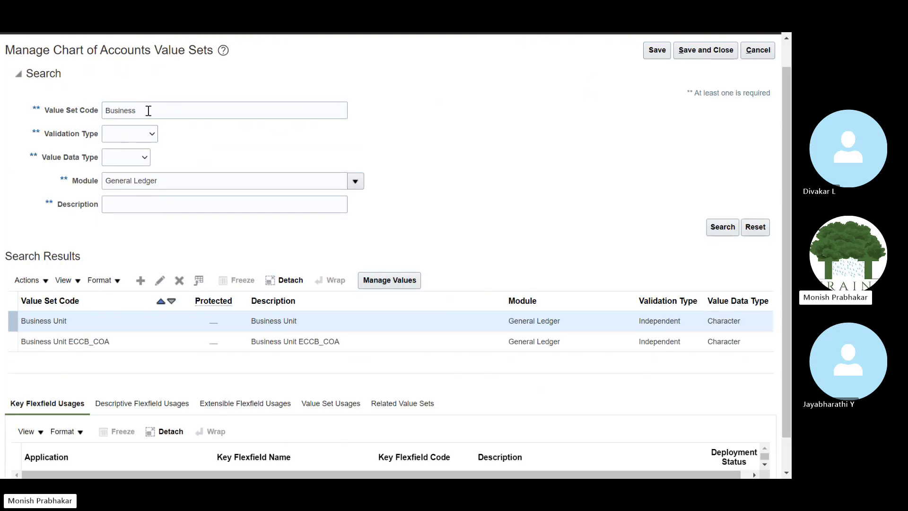
# Search value set codes for Future1 and review the matching result.
pyautogui.moveTo(148, 110); pyautogui.dragTo(21, 103)
pyautogui.press('capslock')
pyautogui.write('Fulture1')
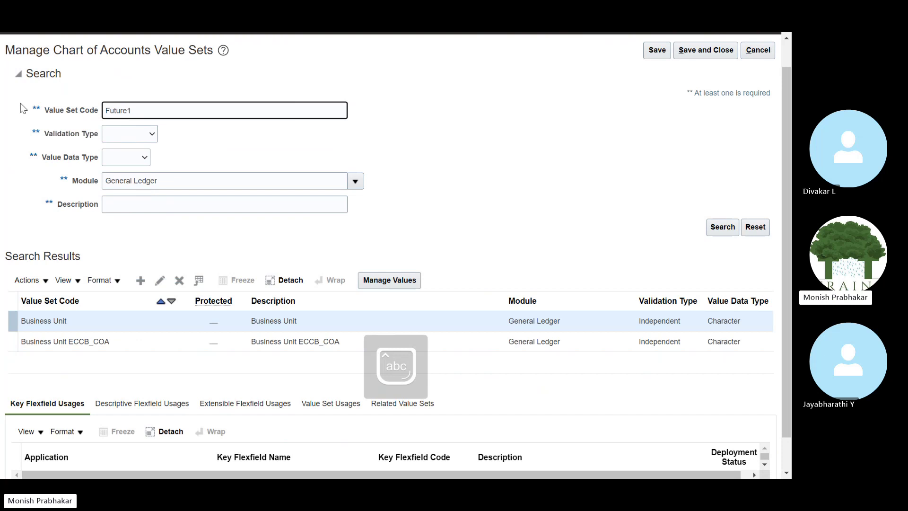
pyautogui.press('Return')
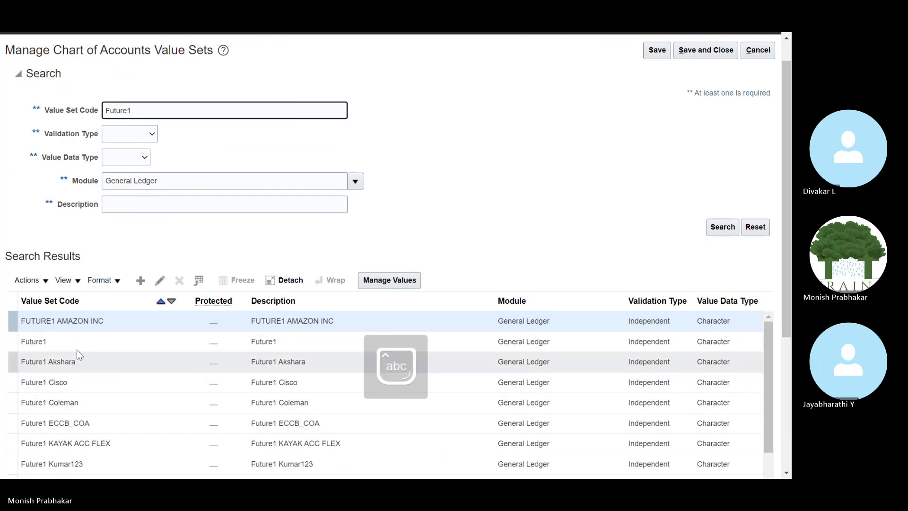
pyautogui.click(308, 344)
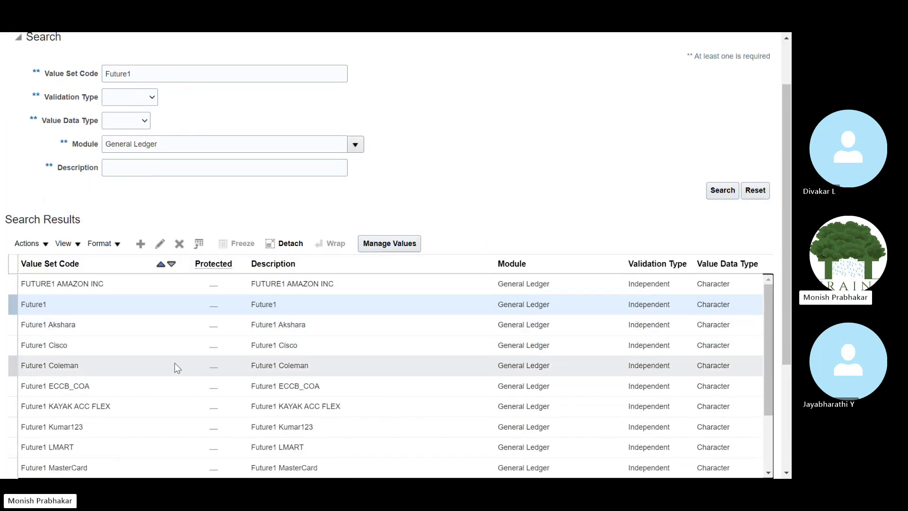
pyautogui.scroll(-2, 174, 362)
pyautogui.scroll(4, 189, 322)
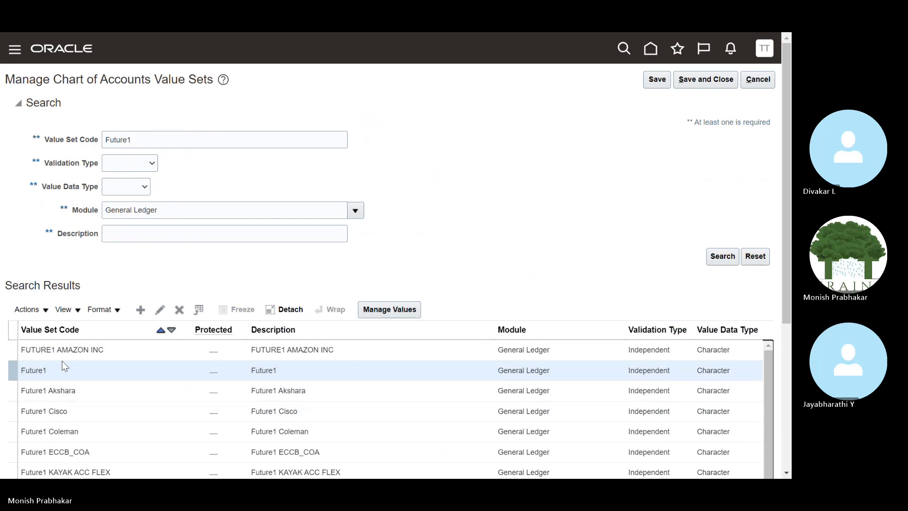
# Search for the Future2 value sets and scroll through Future2 Cisco, Future2 OTIS and others.
pyautogui.click(148, 146)
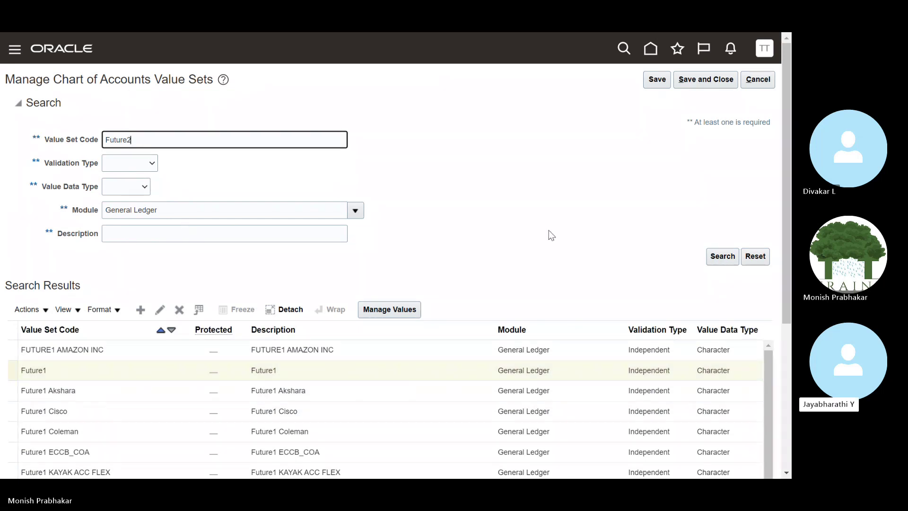
pyautogui.click(722, 255)
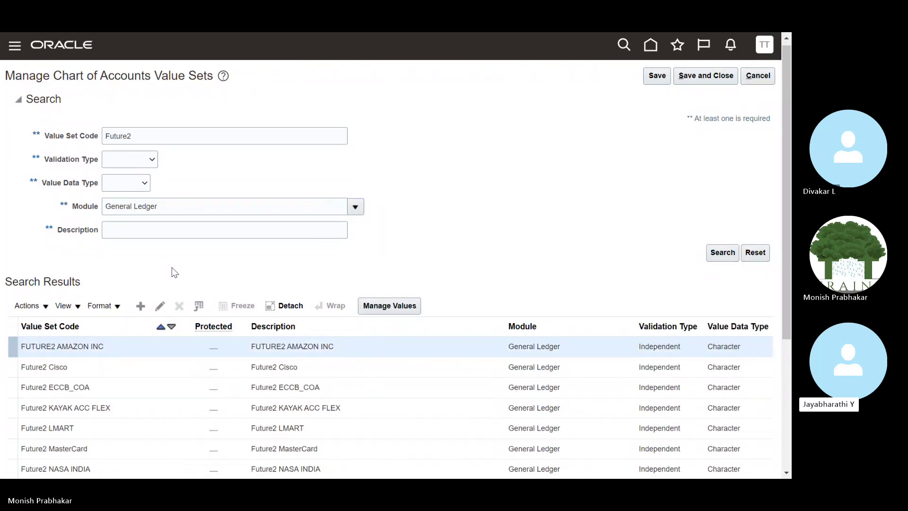
pyautogui.scroll(-3, 172, 267)
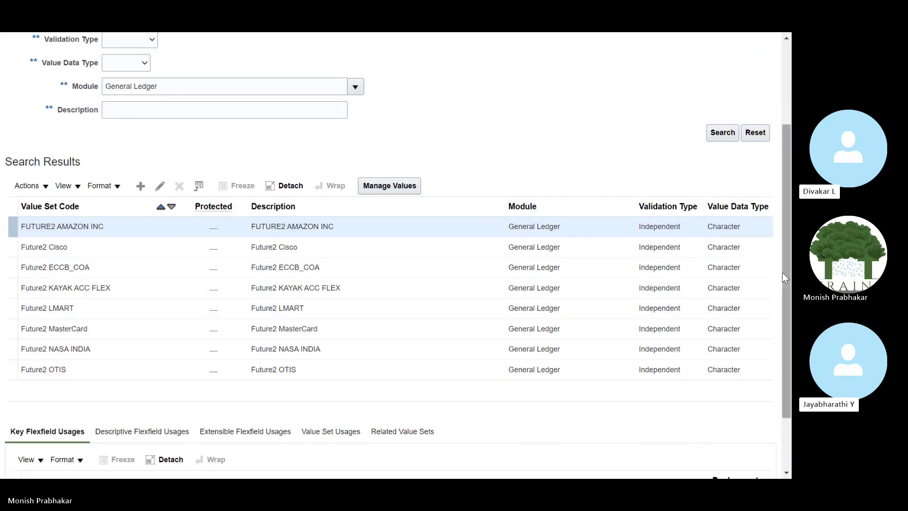
pyautogui.moveTo(783, 272); pyautogui.dragTo(782, 265)
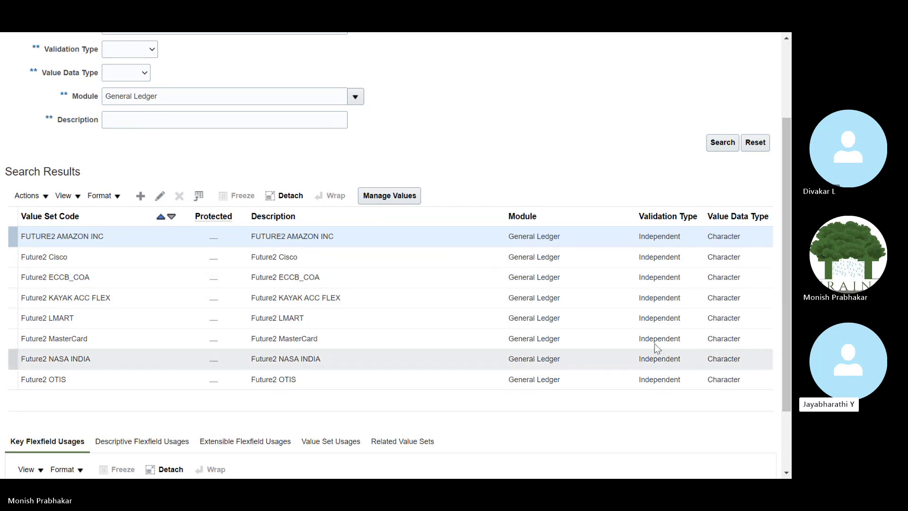
pyautogui.moveTo(786, 309); pyautogui.dragTo(418, 39)
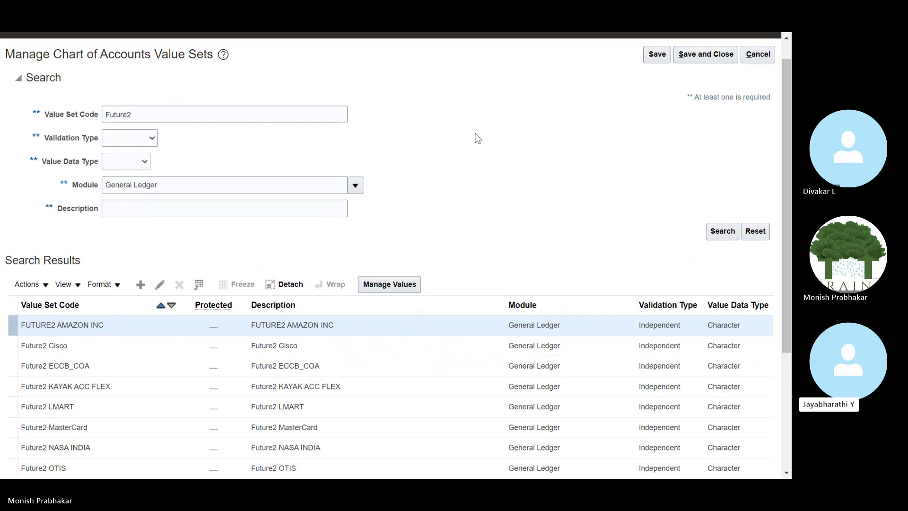
# Return to the Tata Motors task list, widen the Task and Go to Task columns, and open Manage Chart of Accounts Value Sets.
pyautogui.click(759, 55)
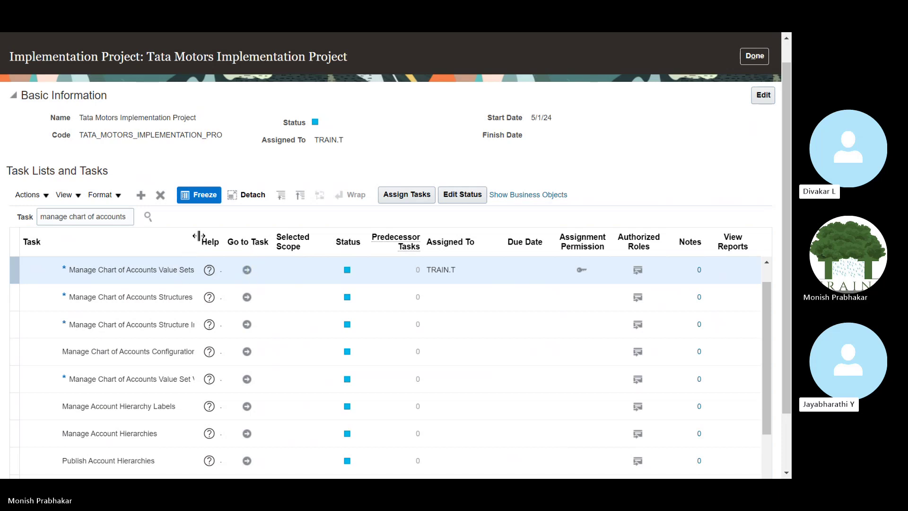
pyautogui.moveTo(198, 236); pyautogui.dragTo(242, 234)
pyautogui.click(272, 236)
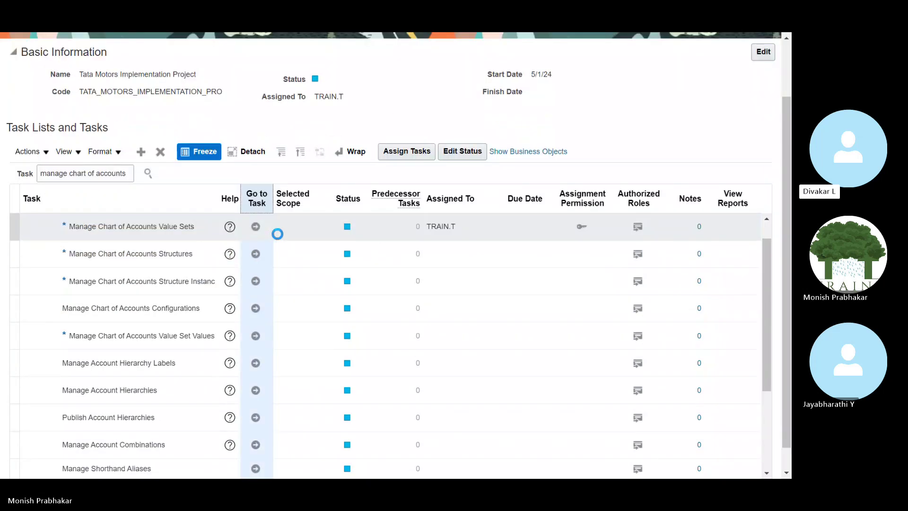
pyautogui.moveTo(274, 189); pyautogui.dragTo(292, 190)
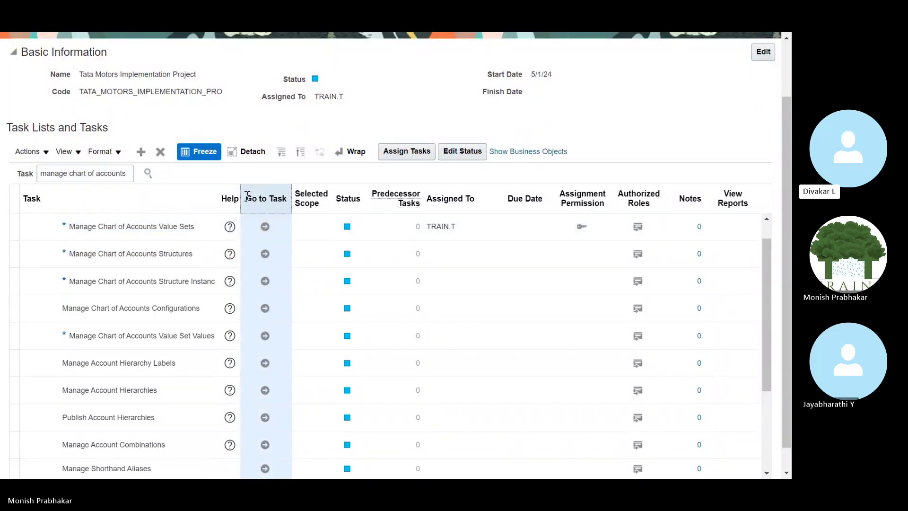
pyautogui.click(264, 227)
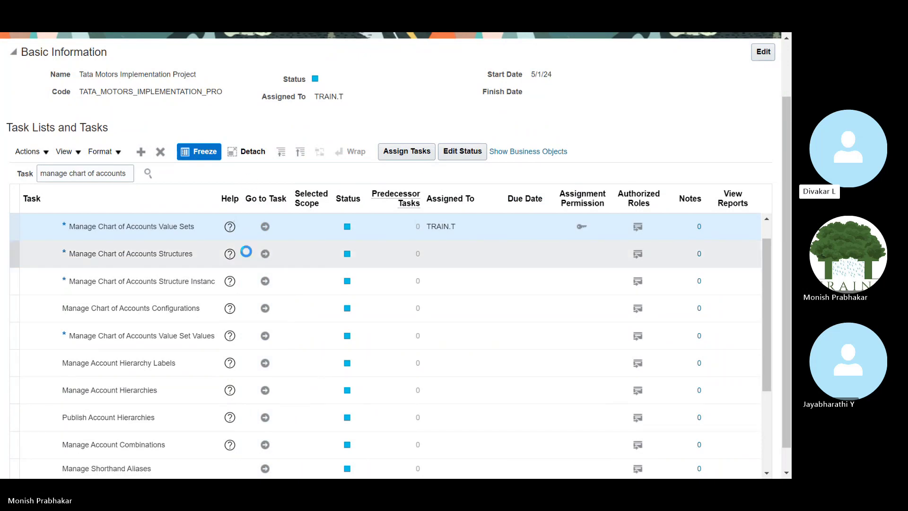
# Search value sets for 'Business' and review the Business Unit value set's values.
pyautogui.click(167, 110)
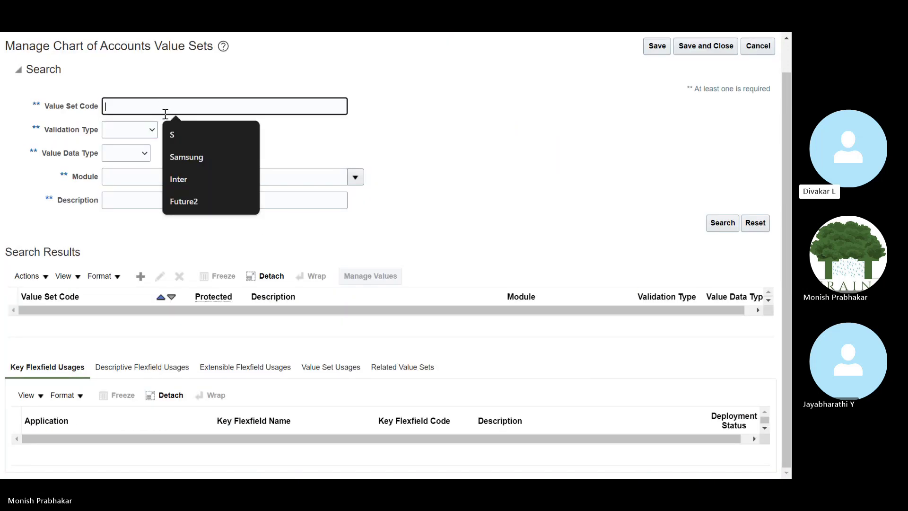
pyautogui.press('capslock')
pyautogui.write('B')
pyautogui.press('capslock')
pyautogui.write('usiness')
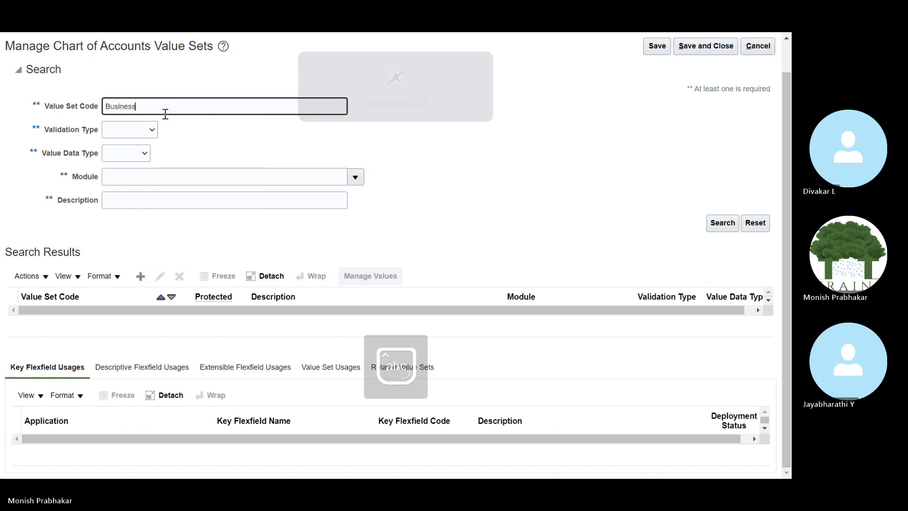
pyautogui.click(721, 223)
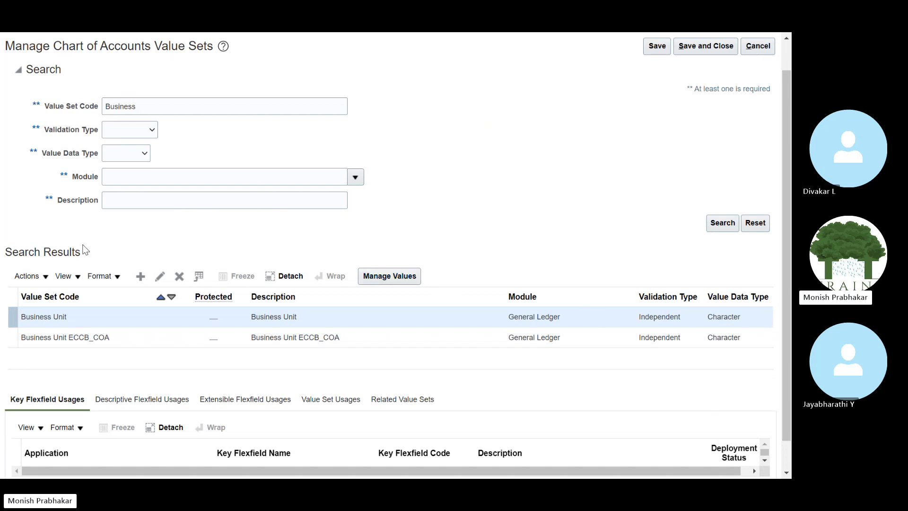
pyautogui.scroll(-1, 84, 250)
pyautogui.scroll(2, 84, 250)
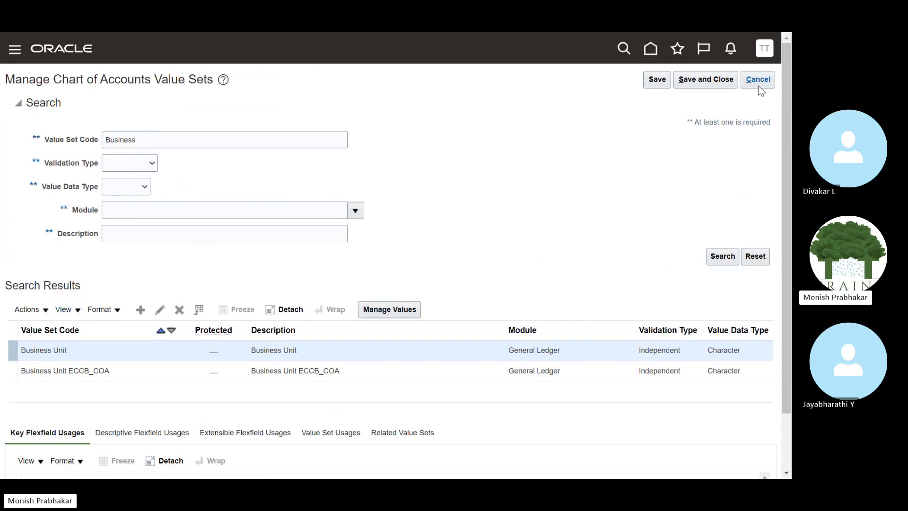
pyautogui.click(389, 310)
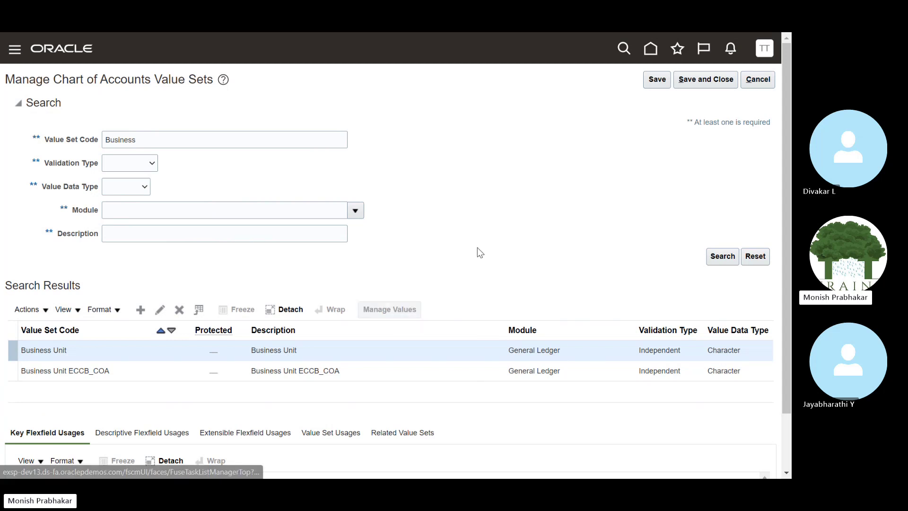
pyautogui.click(757, 80)
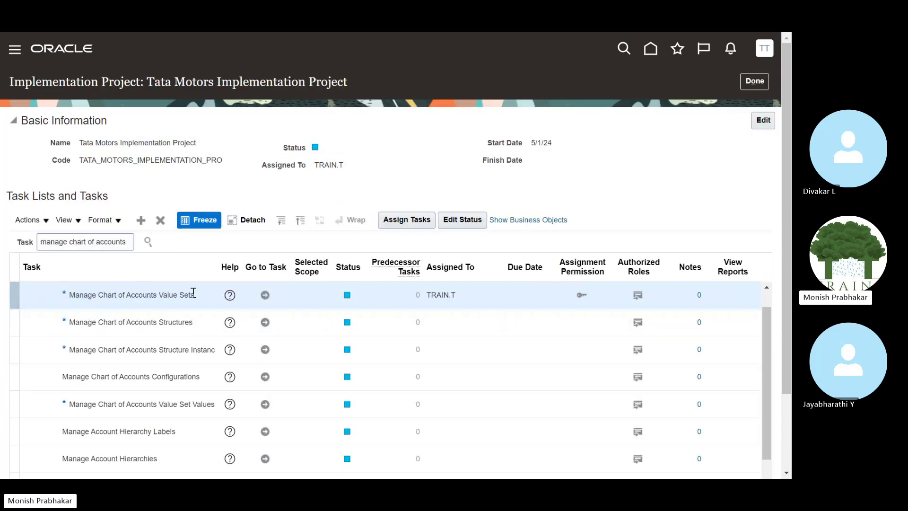
# In Manage Chart of Accounts Structures, search and open the Accounting Flexfield's structures.
pyautogui.click(65, 323)
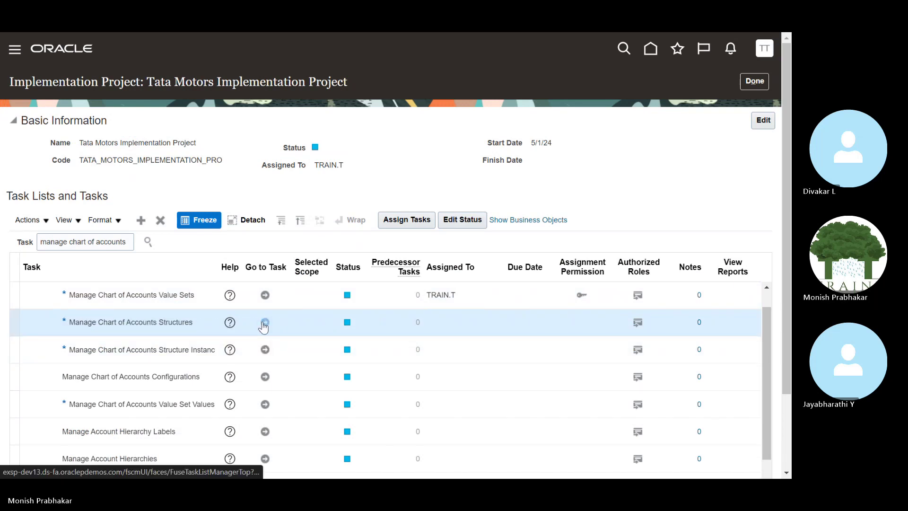
pyautogui.click(264, 322)
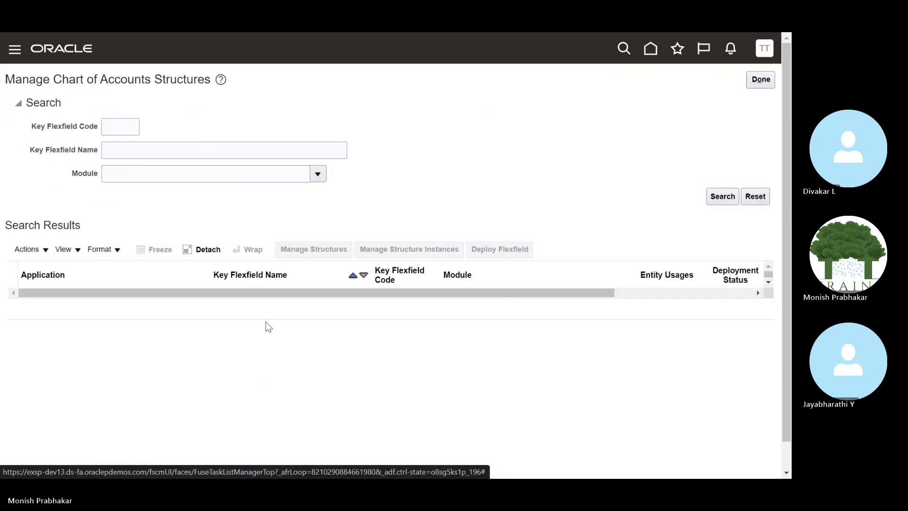
pyautogui.click(723, 196)
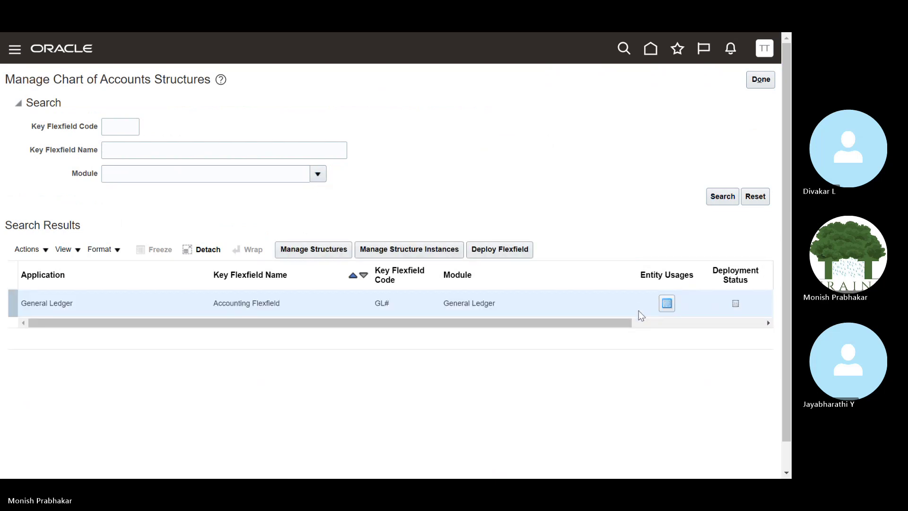
pyautogui.click(312, 250)
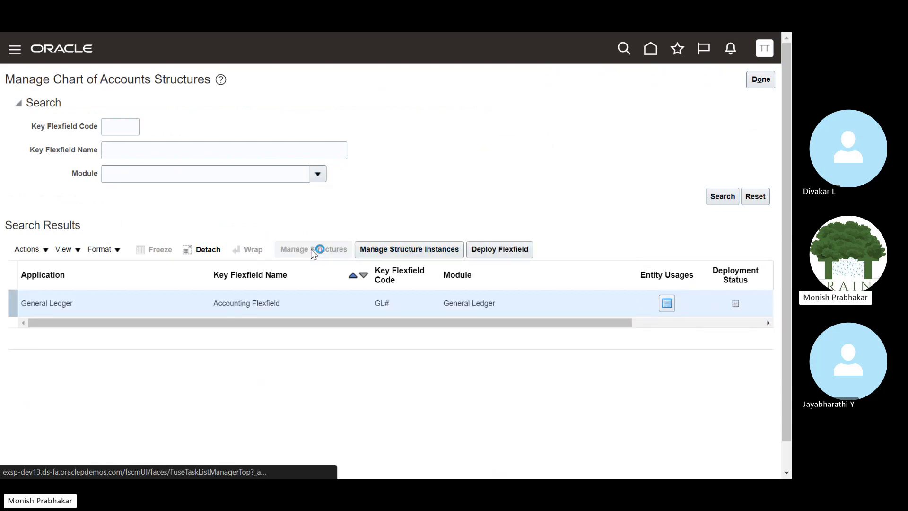
pyautogui.hotkey('alt', 'Tab')
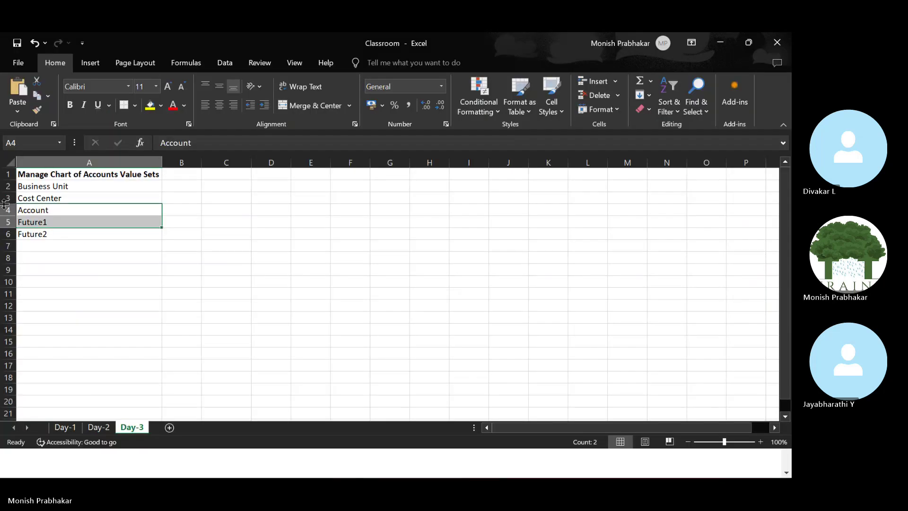
# Enter 'Manage Chart of Accounts Structure' in Excel cell A8, then return to Oracle.
pyautogui.click(38, 255)
pyautogui.write('M')
pyautogui.press('capslock')
pyautogui.write('ana')
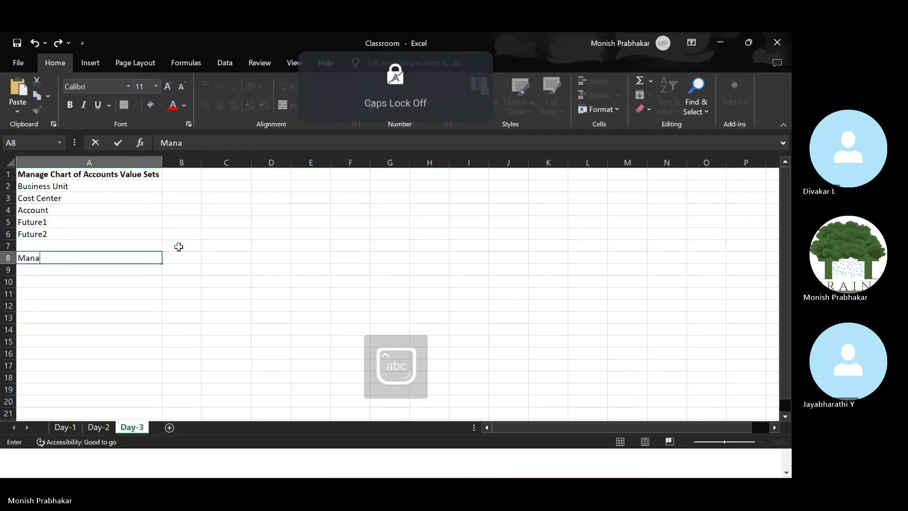
pyautogui.write('ge Chart of')
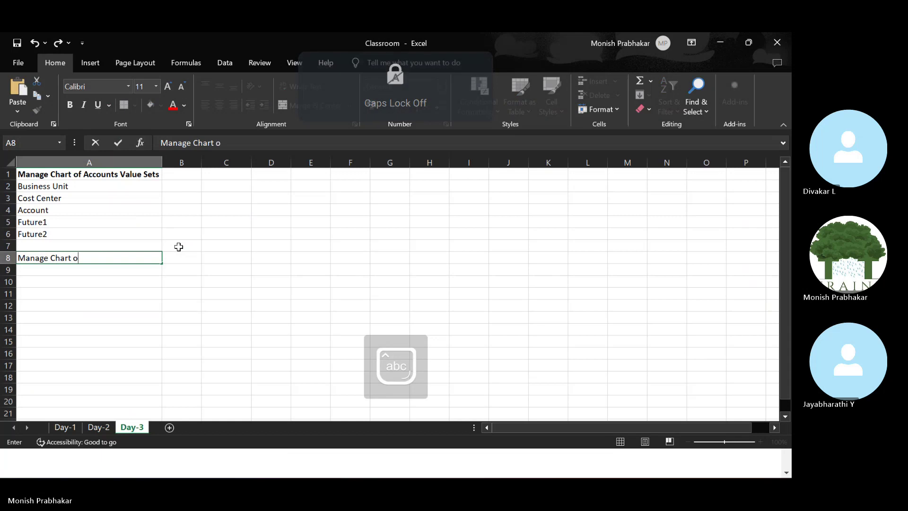
pyautogui.press('capslock')
pyautogui.write('A')
pyautogui.press('capslock')
pyautogui.write('ccounts')
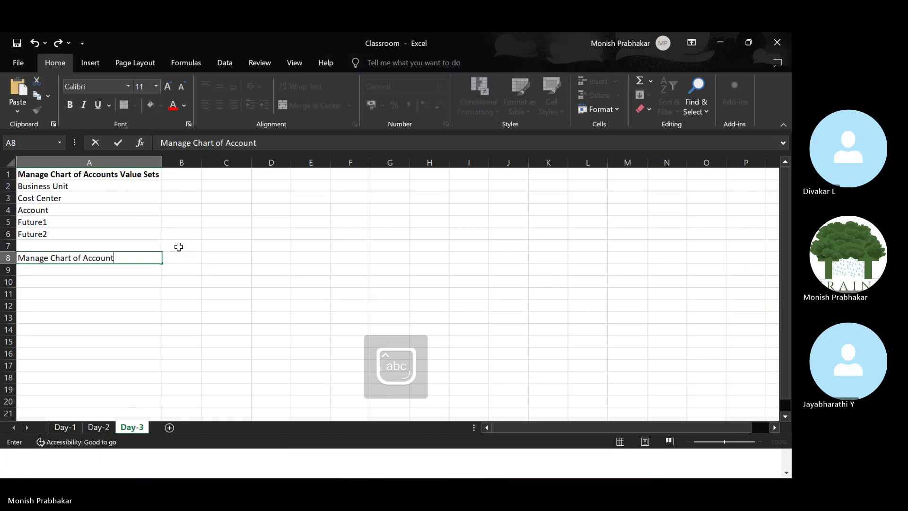
pyautogui.press('capslock')
pyautogui.write('S')
pyautogui.press('capslock')
pyautogui.write('t')
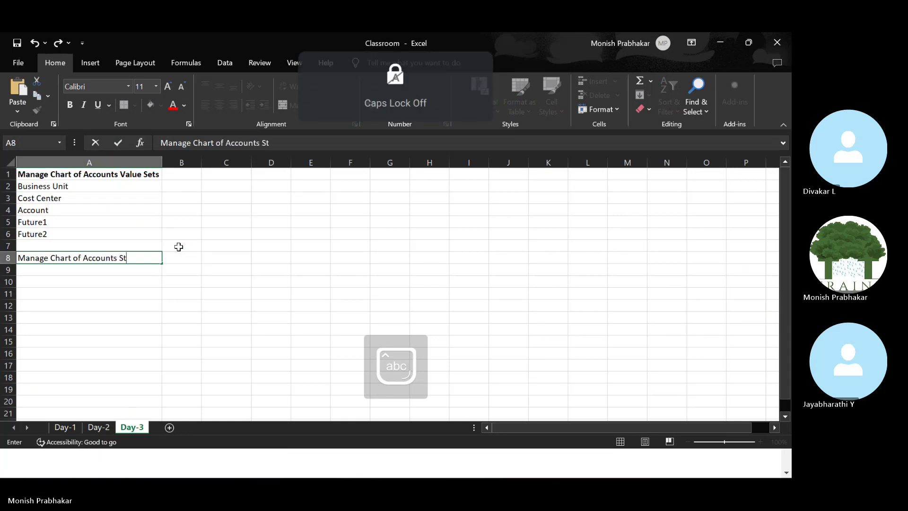
pyautogui.write('ructure')
pyautogui.press('Return')
pyautogui.press('Up')
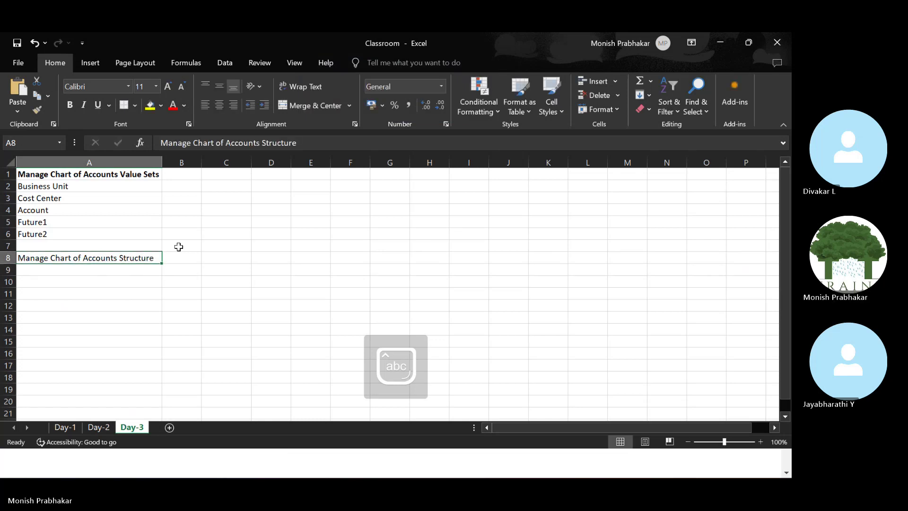
pyautogui.hotkey('alt', 'Tab')
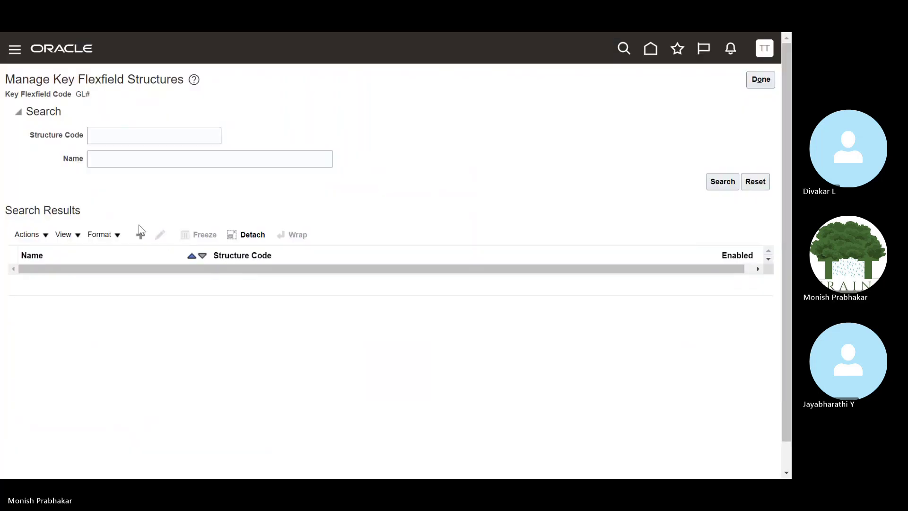
# Create a new key flexfield structure with code TATA_MOTORS_COA.
pyautogui.click(139, 232)
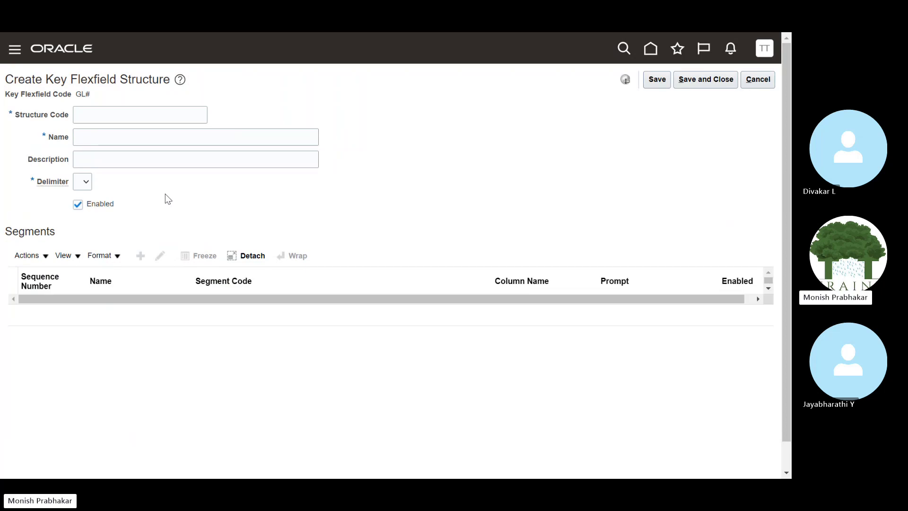
pyautogui.click(104, 120)
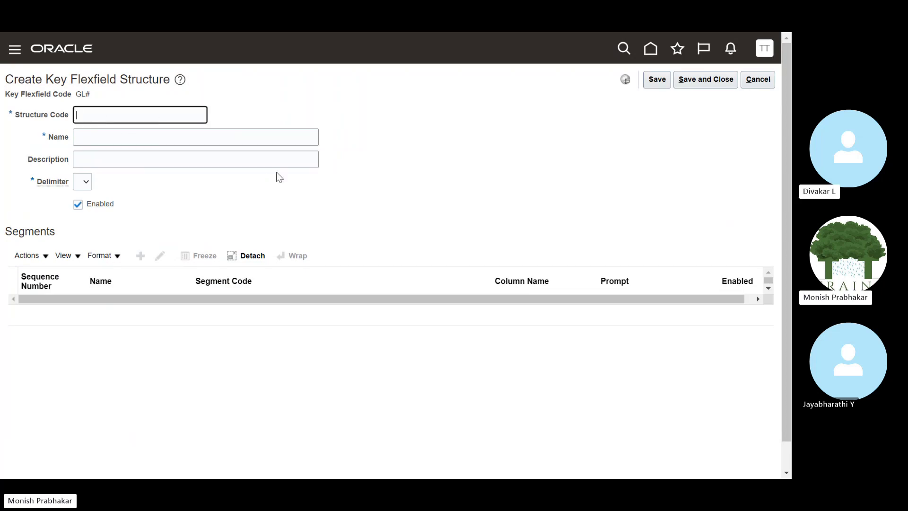
pyautogui.press('capslock')
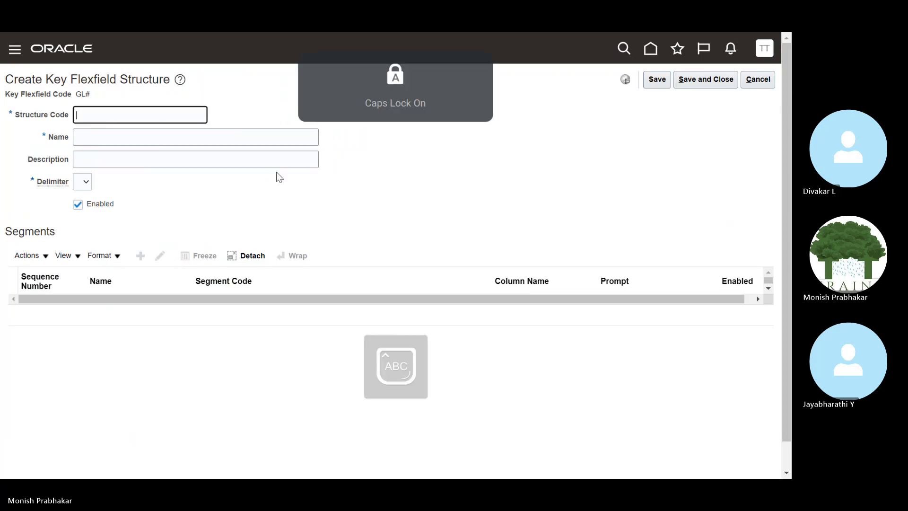
pyautogui.write('TATA')
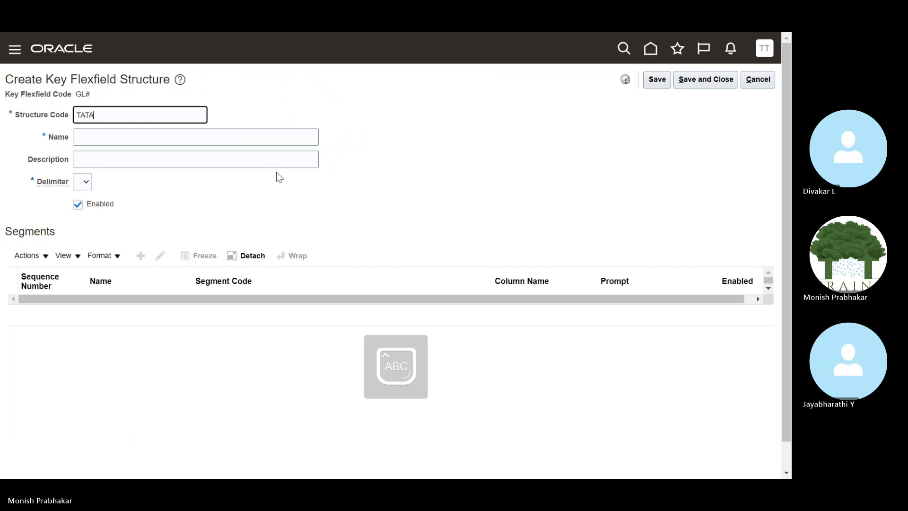
pyautogui.write(' MOTORS CO')
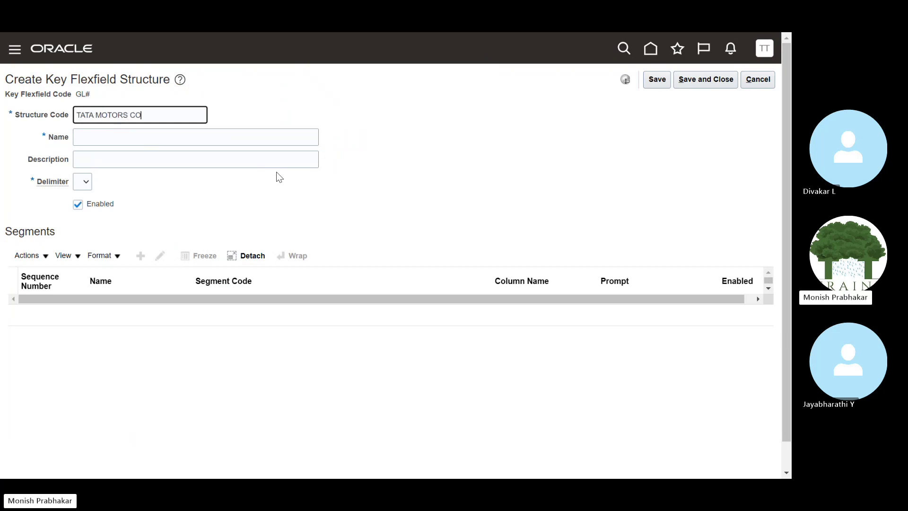
pyautogui.write('A')
pyautogui.press('Tab')
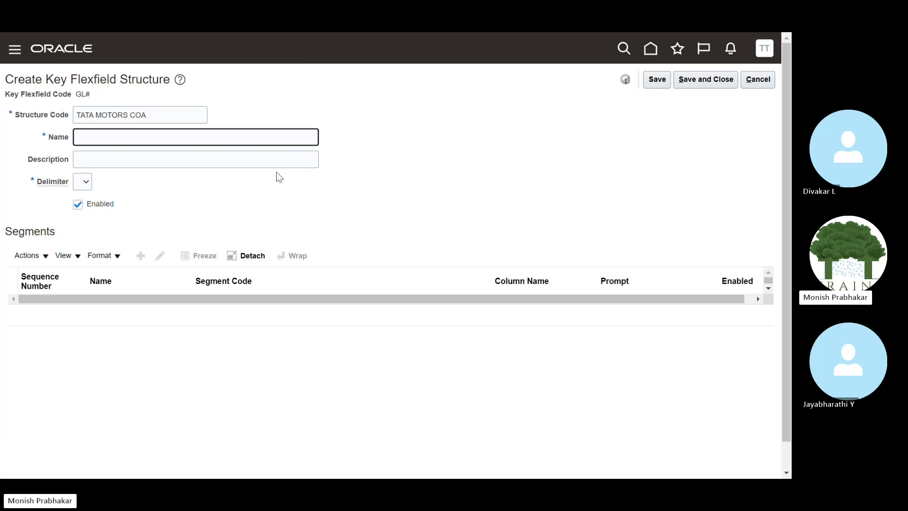
pyautogui.hotkey('shift', 'Tab')
pyautogui.press('Left')
pyautogui.press('Left')
pyautogui.press('Left')
pyautogui.press('BackSpace')
pyautogui.write('_')
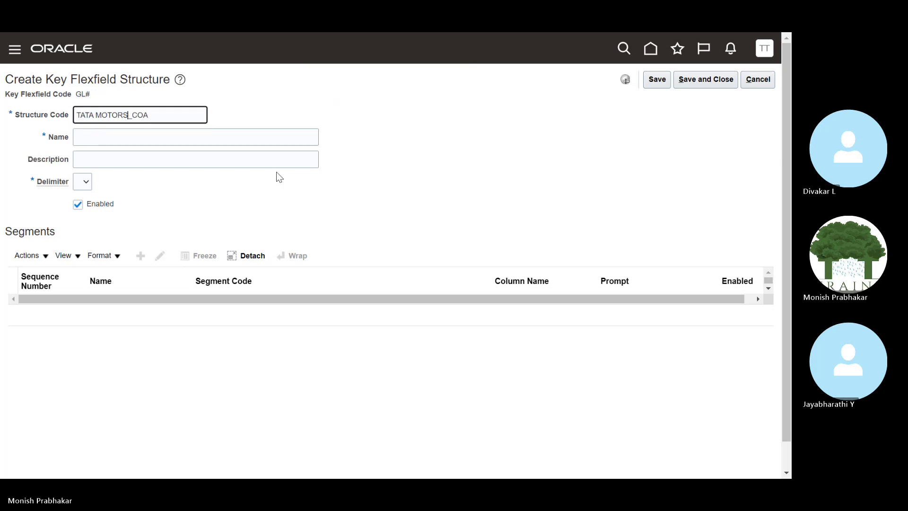
pyautogui.press('BackSpace')
pyautogui.write('_')
pyautogui.press('capslock')
pyautogui.press('Tab')
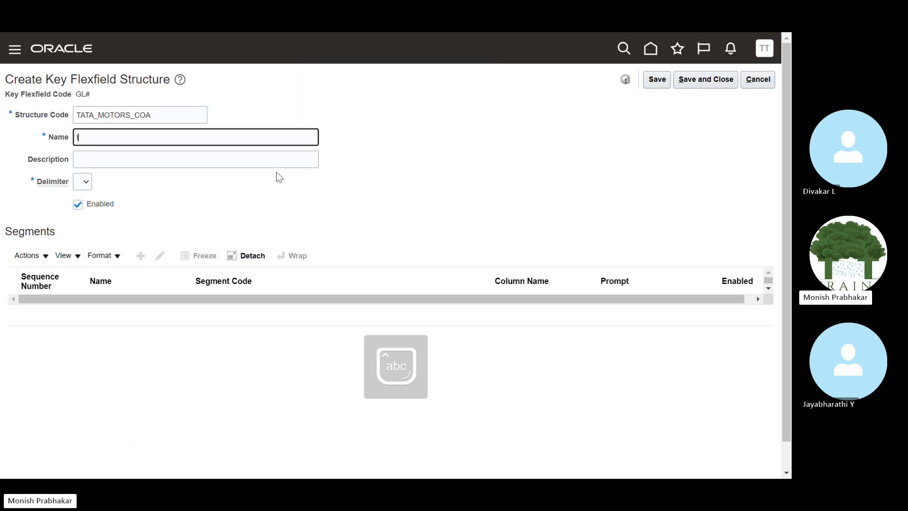
# Set the structure's name and description to TATA MOTORS COA STRUCTURE and open the Delimiter list.
pyautogui.press('capslock')
pyautogui.write('TAT')
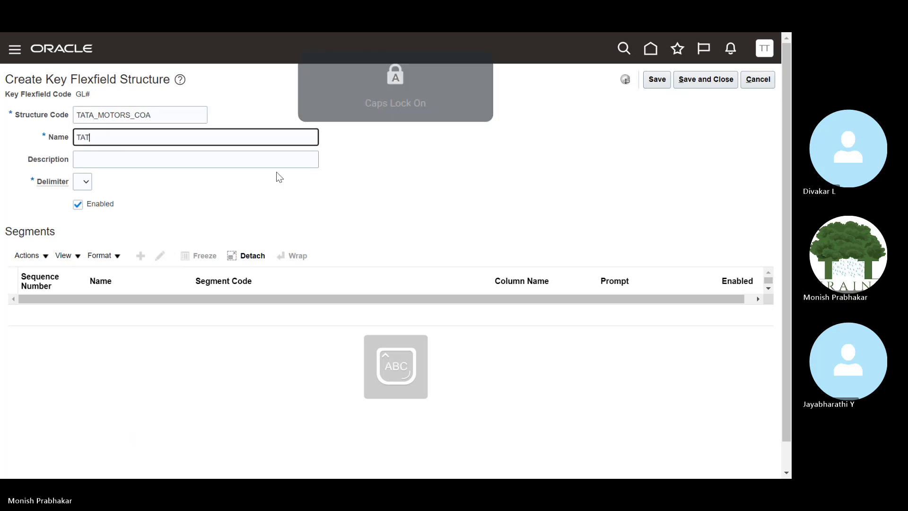
pyautogui.write('A MOTORS')
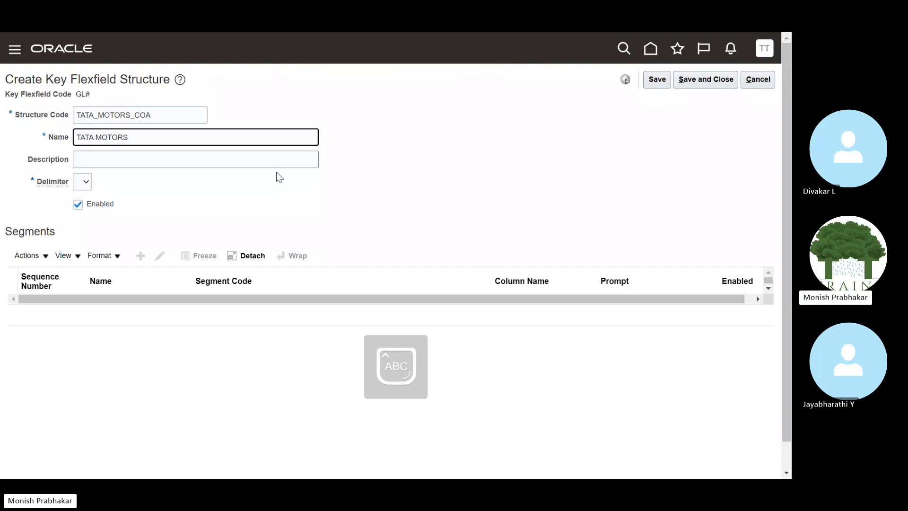
pyautogui.write(' COA')
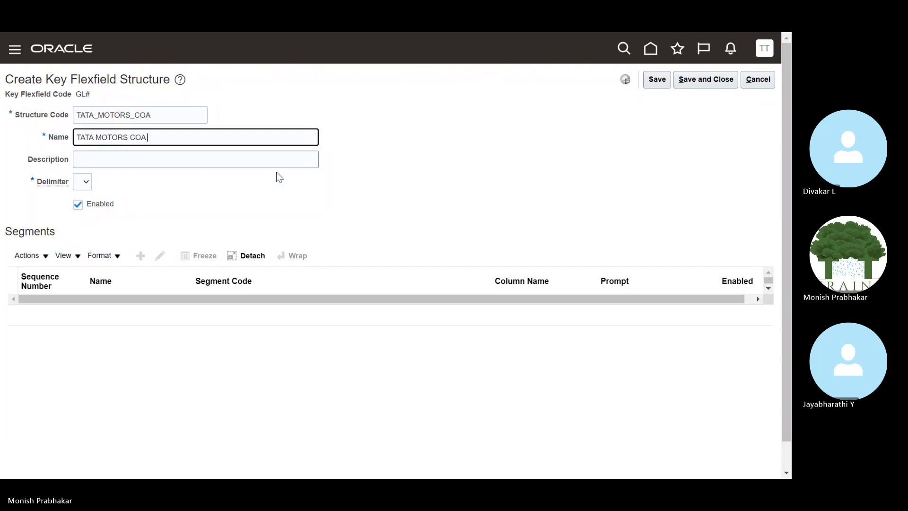
pyautogui.write(' STRUCTURE')
pyautogui.press('Tab')
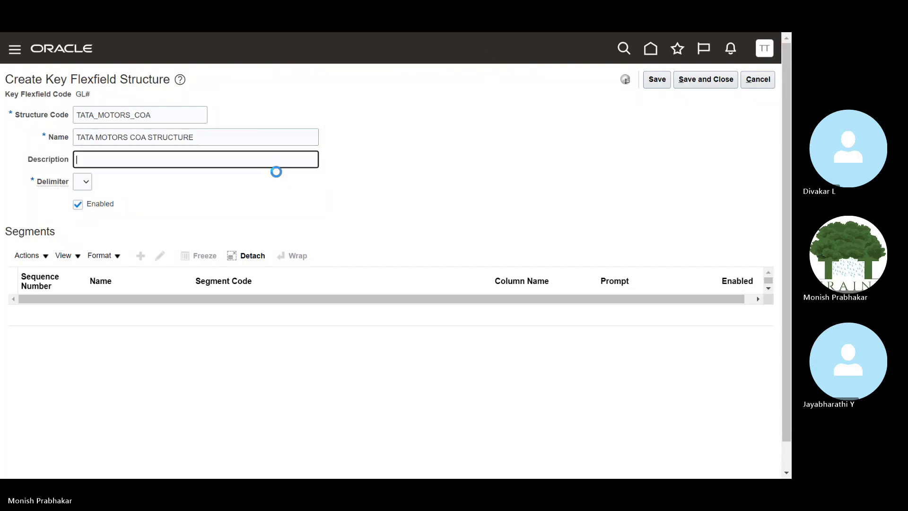
pyautogui.hotkey('shift', 'Tab')
pyautogui.hotkey('ctrl', 'c')
pyautogui.press('Tab')
pyautogui.hotkey('ctrl', 'v')
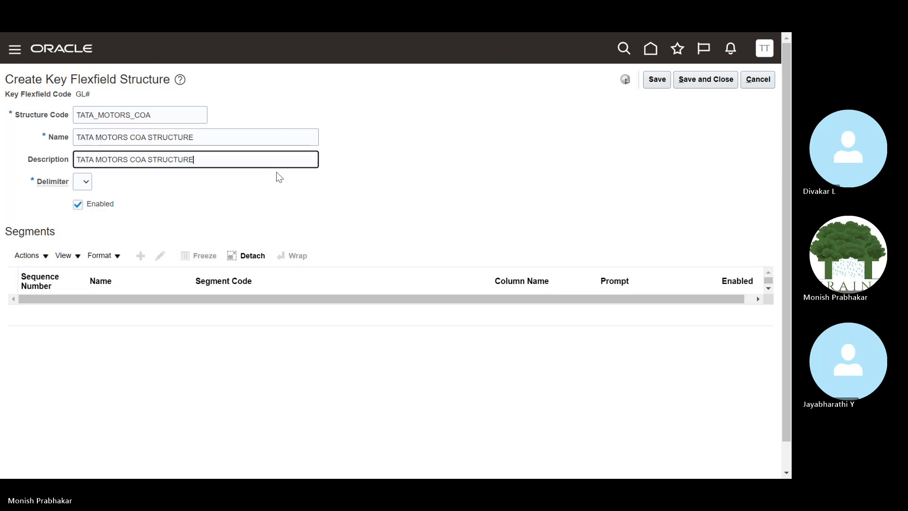
pyautogui.click(85, 182)
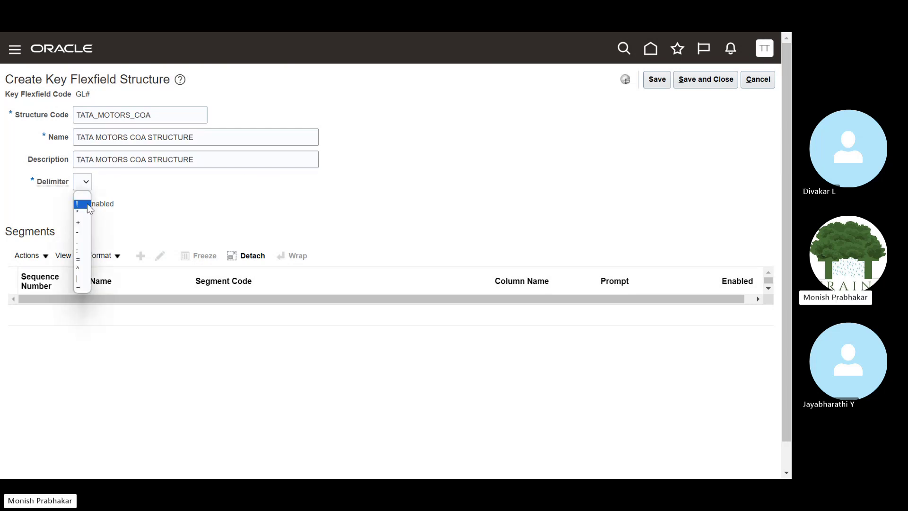
# Pick '.' as the TATA_MOTORS_COA delimiter and switch to the Excel Classroom notes.
pyautogui.click(78, 242)
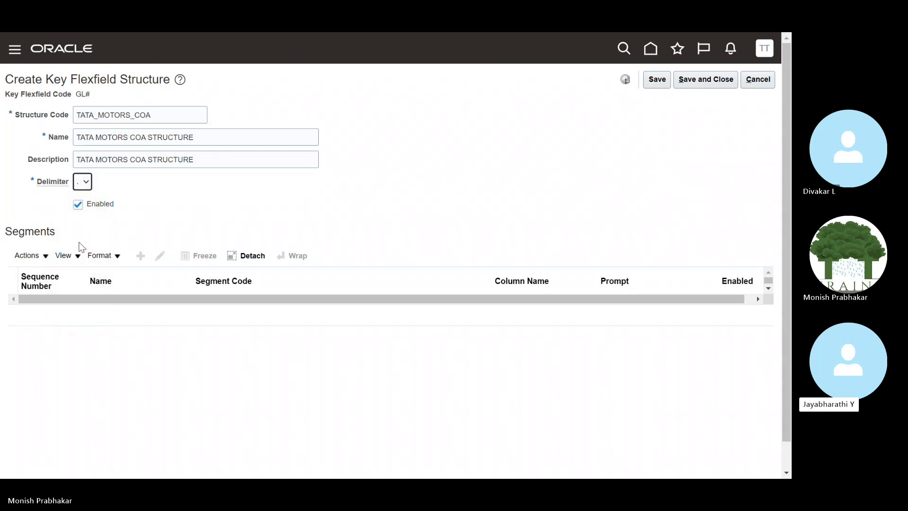
pyautogui.hotkey('alt', 'Tab')
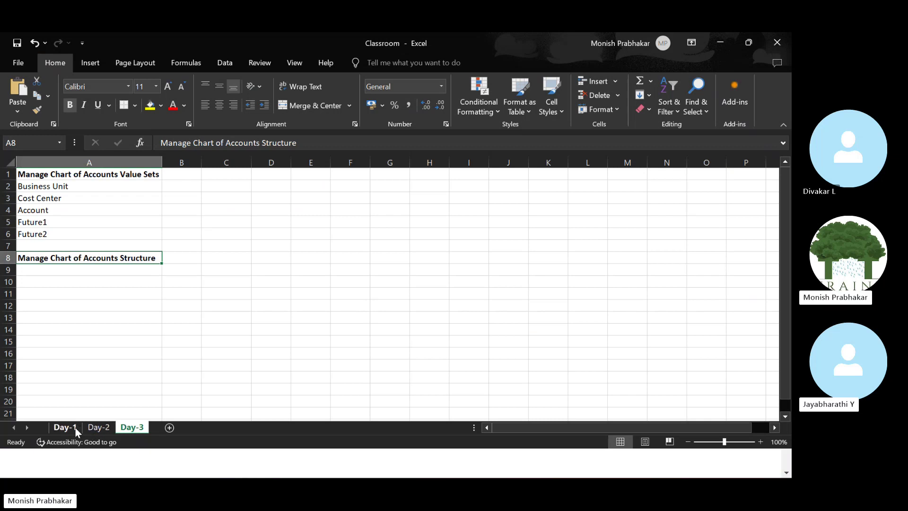
# Browse the Day-1, Day-2 and Day-3 notes sheets.
pyautogui.click(69, 428)
pyautogui.scroll(-12, 277, 274)
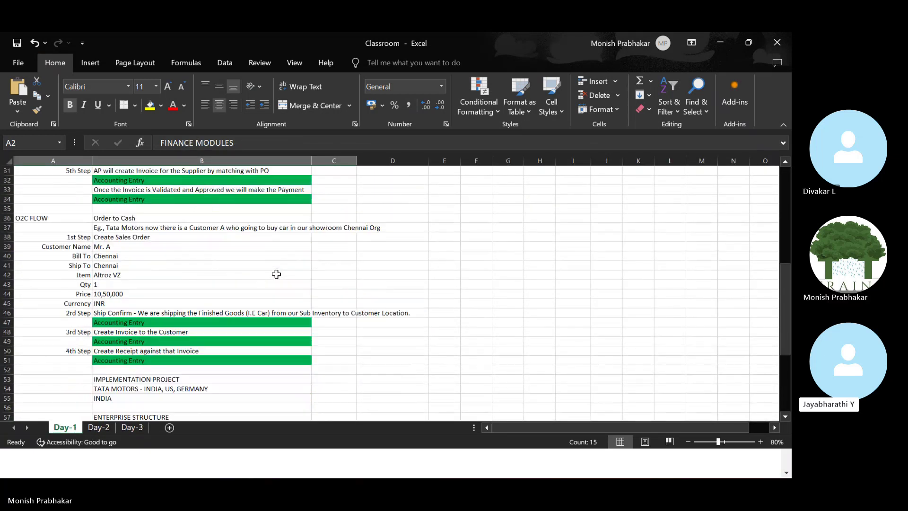
pyautogui.click(98, 427)
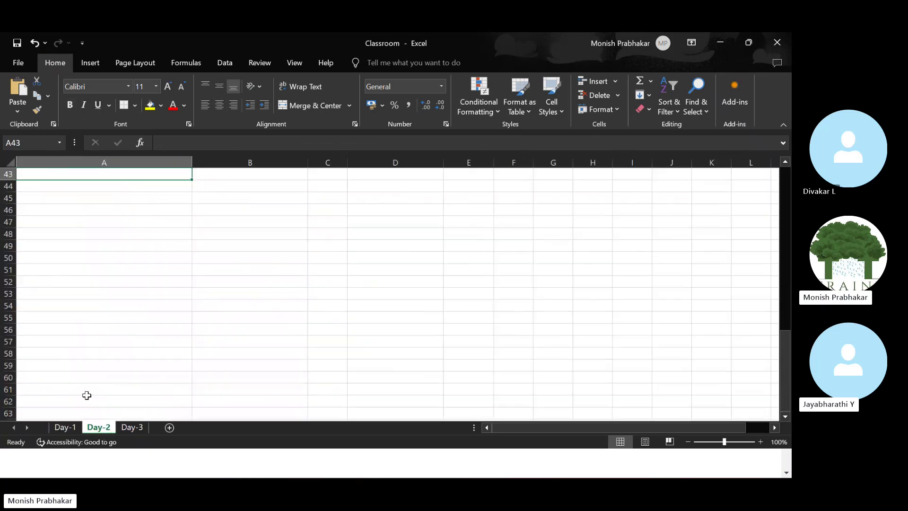
pyautogui.scroll(13, 132, 263)
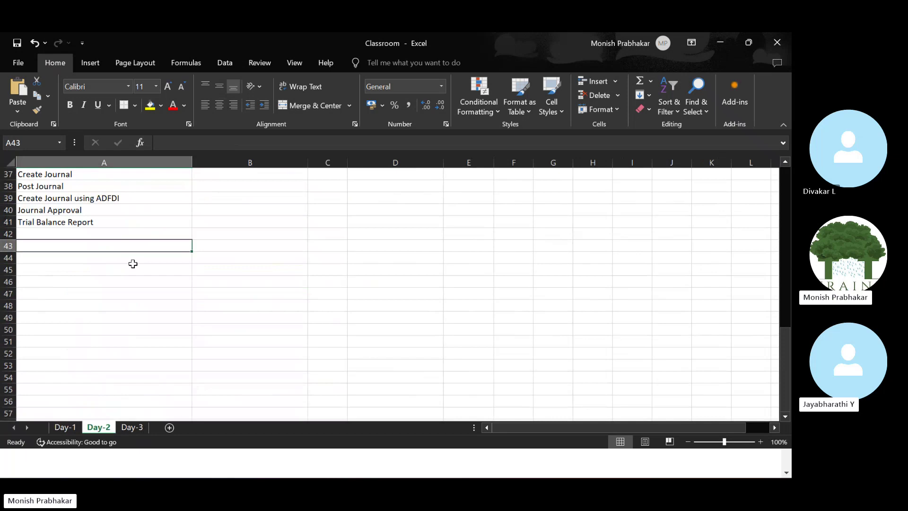
pyautogui.click(130, 427)
# Start a '100' entry in B2 beside Business Unit, discard it, and return to Oracle.
pyautogui.click(101, 195)
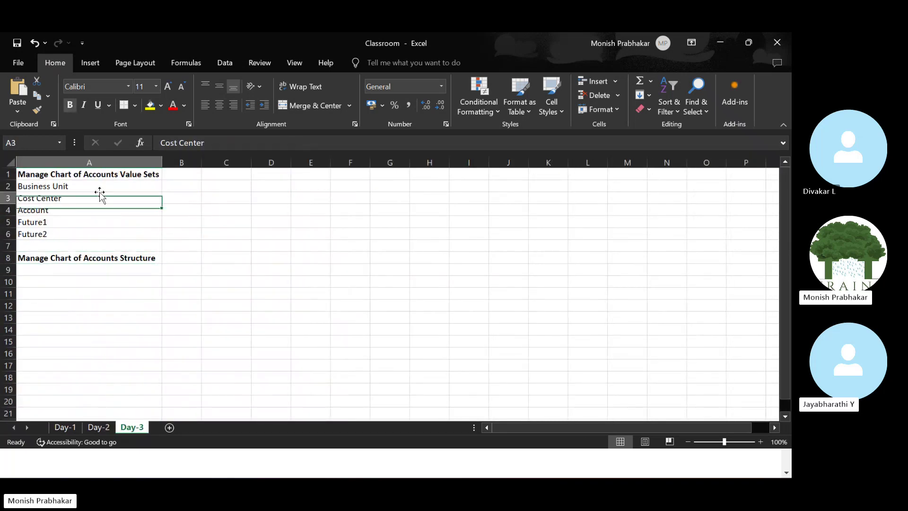
pyautogui.click(172, 186)
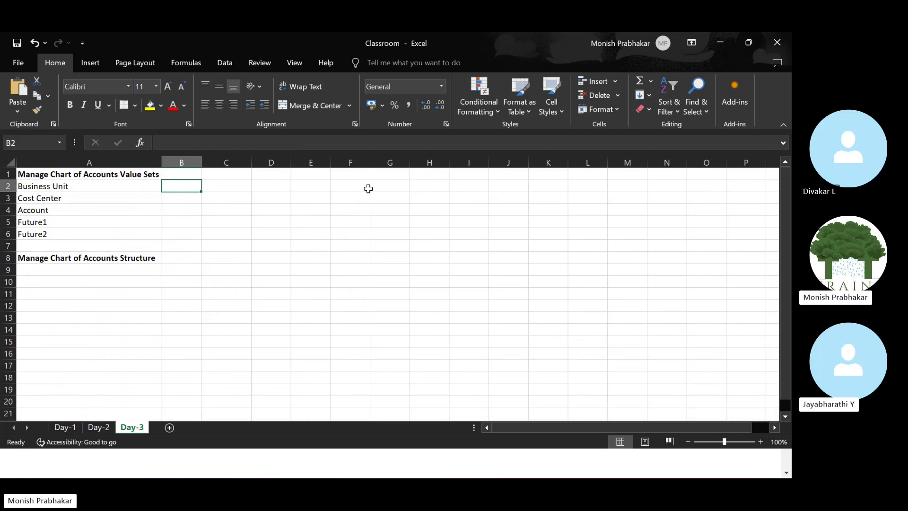
pyautogui.write('100')
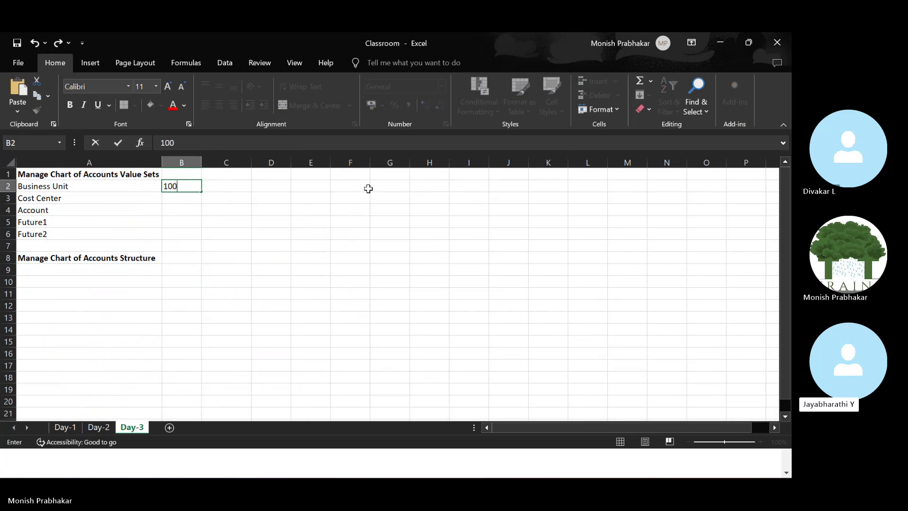
pyautogui.write('.')
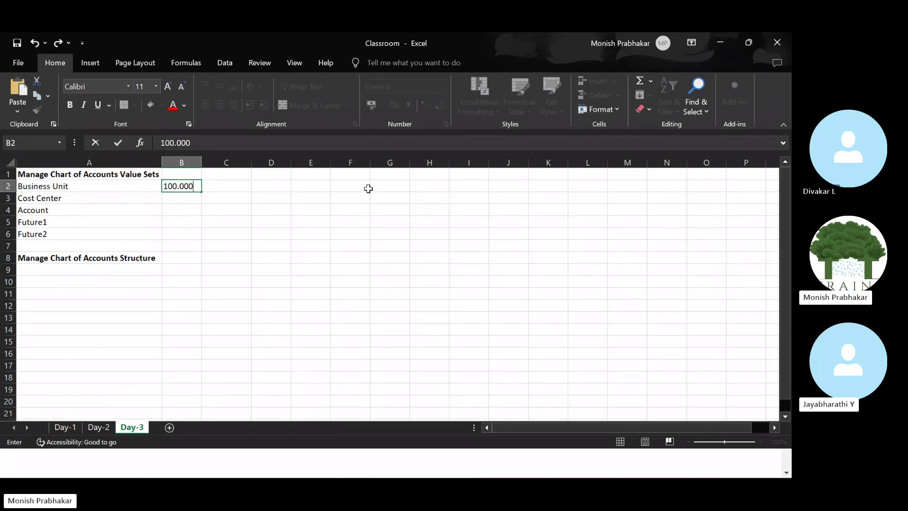
pyautogui.press('BackSpace')
pyautogui.press('BackSpace')
pyautogui.press('BackSpace')
pyautogui.press('Escape')
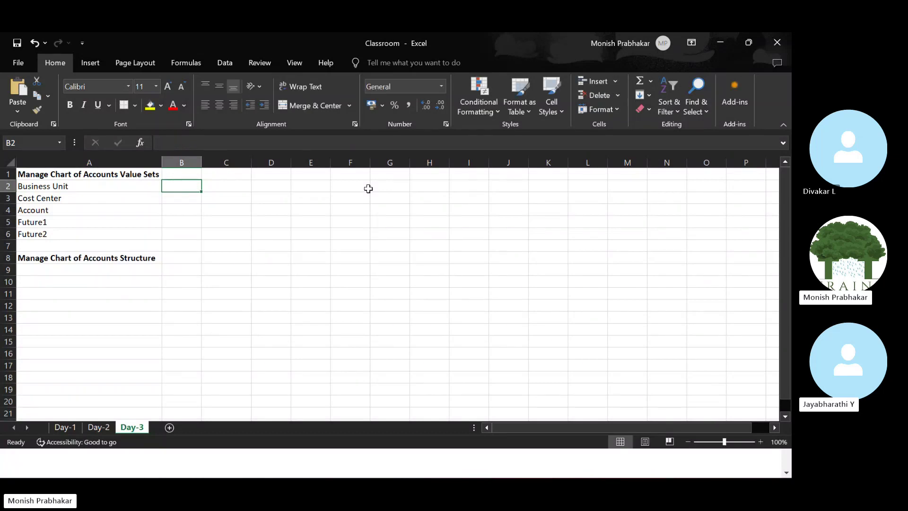
pyautogui.hotkey('alt', 'Tab')
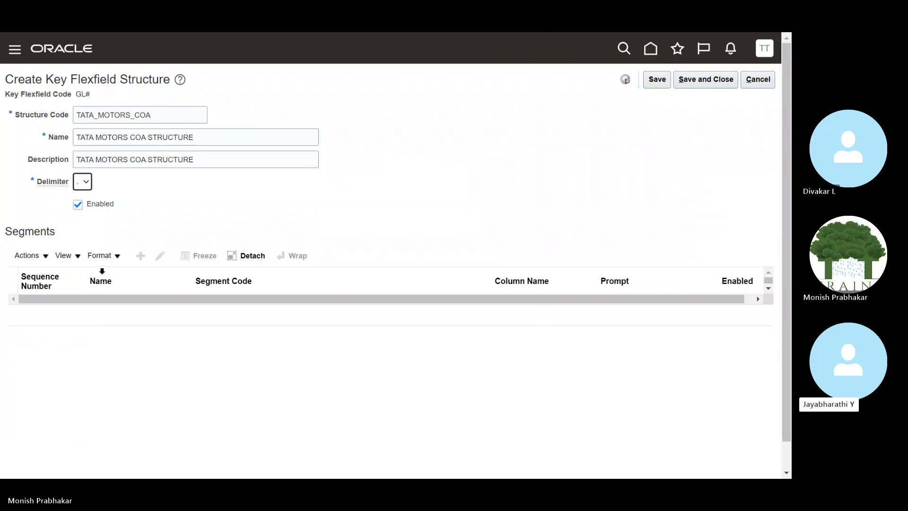
# Retry saving TATA_MOTORS_COA, dismiss both record-lock errors, and cancel the structure.
pyautogui.click(659, 81)
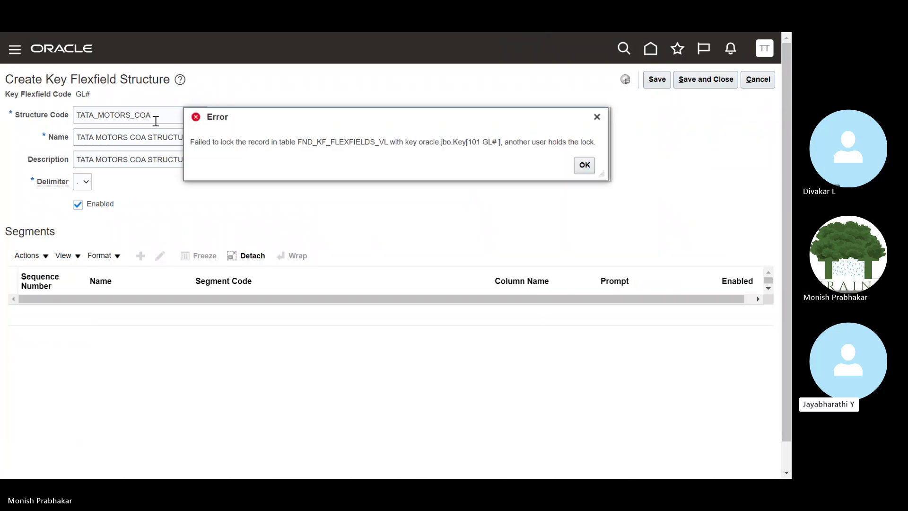
pyautogui.click(585, 165)
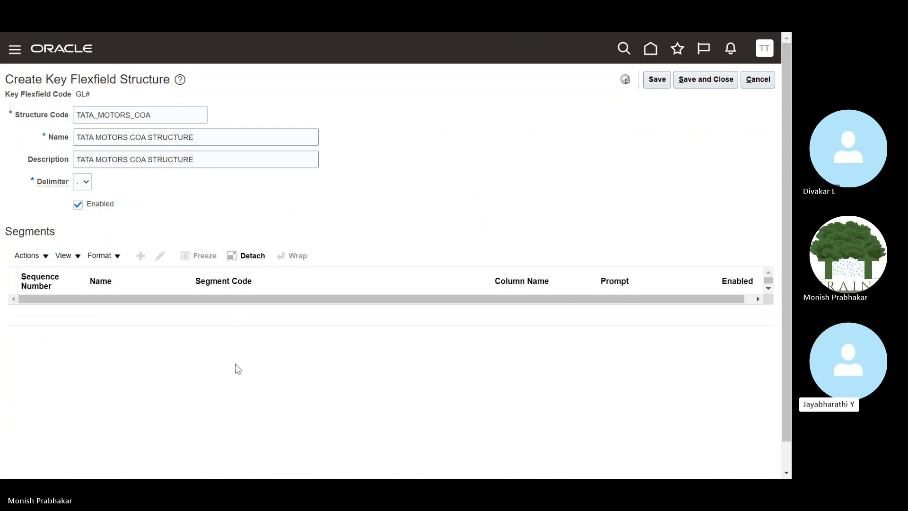
pyautogui.click(700, 80)
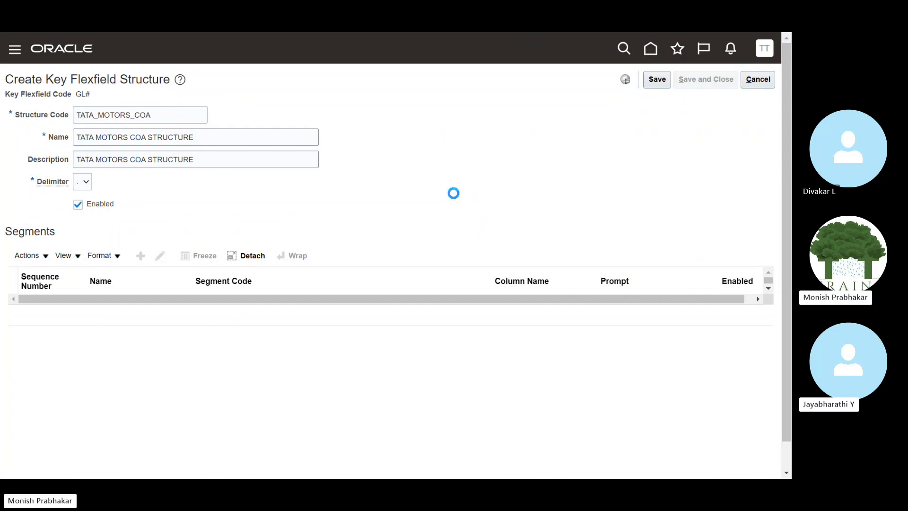
pyautogui.click(586, 164)
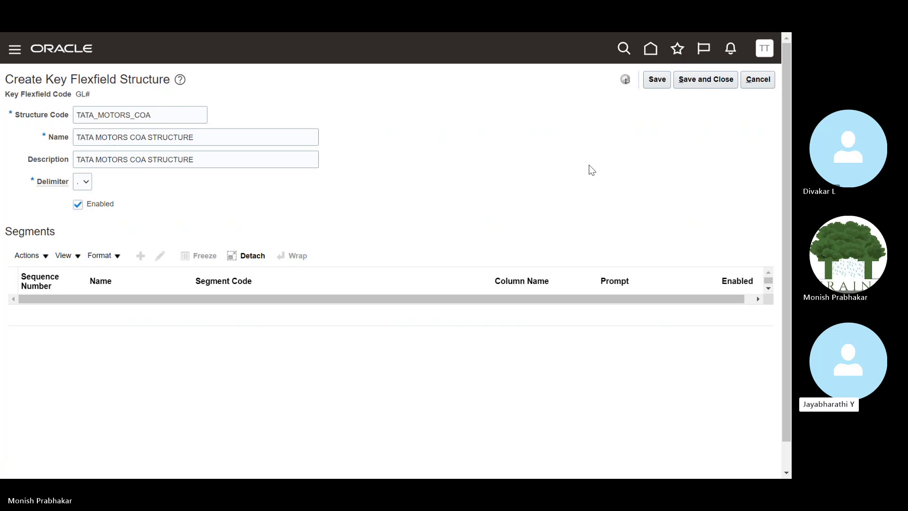
pyautogui.click(756, 79)
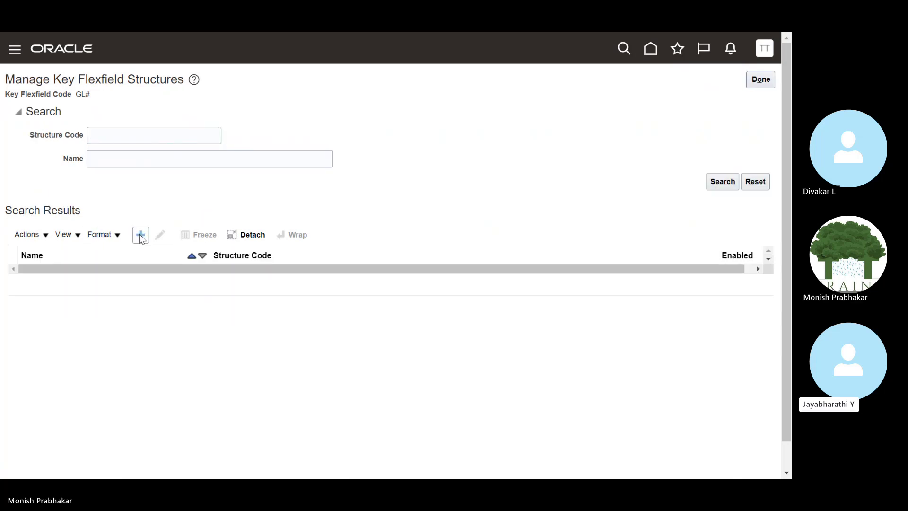
# Start a new structure coded TATA COA, with name and description TATA COA STRUCTURE.
pyautogui.click(722, 181)
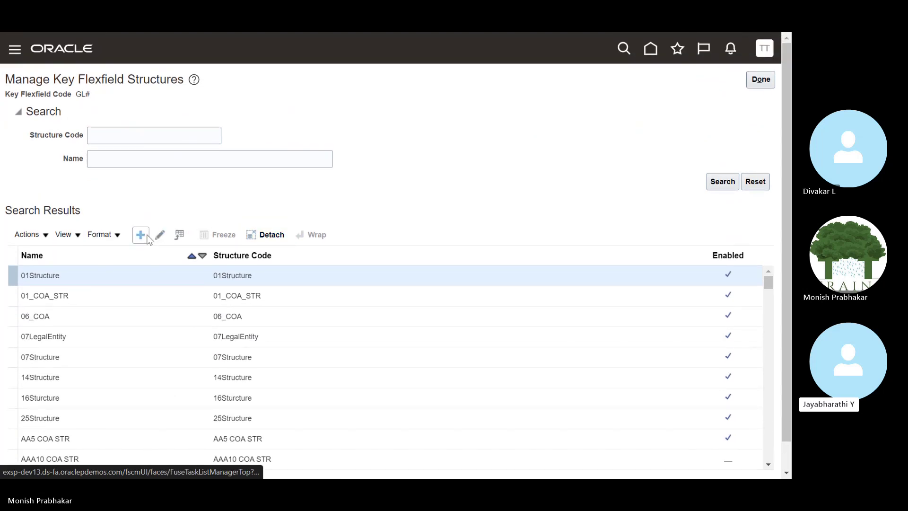
pyautogui.click(140, 234)
pyautogui.click(83, 112)
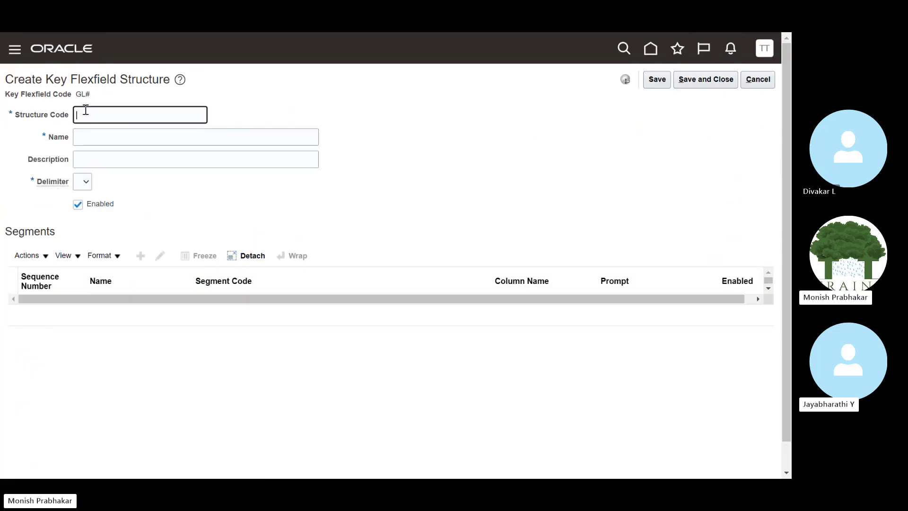
pyautogui.write('TATA')
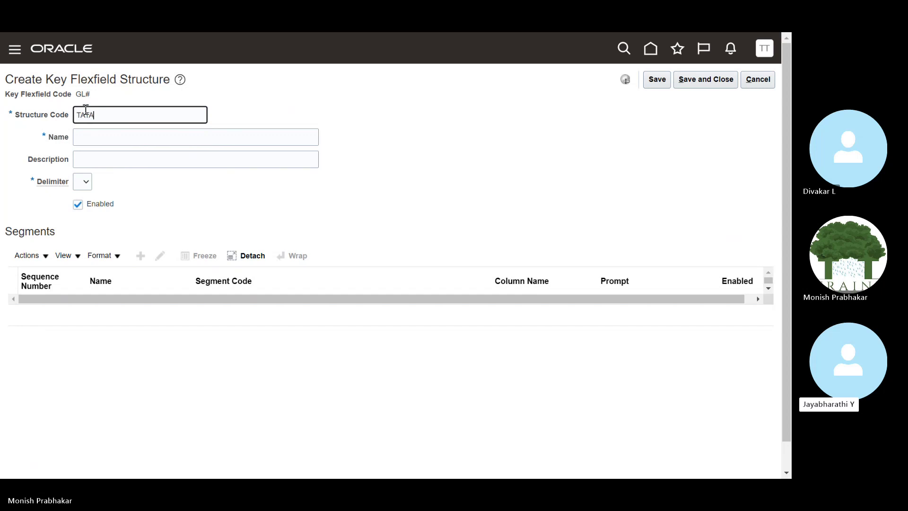
pyautogui.write(' COA')
pyautogui.press('Tab')
pyautogui.write('TATA COA')
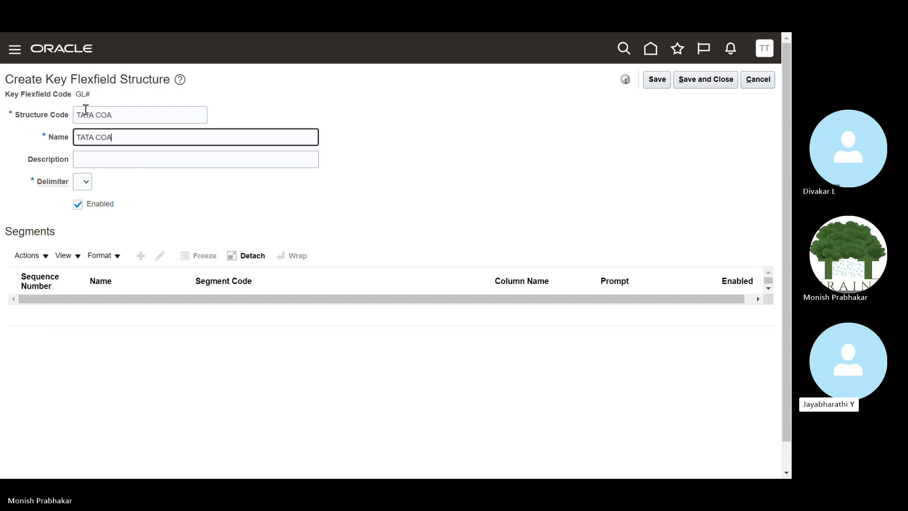
pyautogui.write(' STRUCTURE')
pyautogui.press('Tab')
pyautogui.hotkey('shift', 'Tab')
pyautogui.hotkey('ctrl', 'c')
pyautogui.press('Tab')
pyautogui.hotkey('ctrl', 'v')
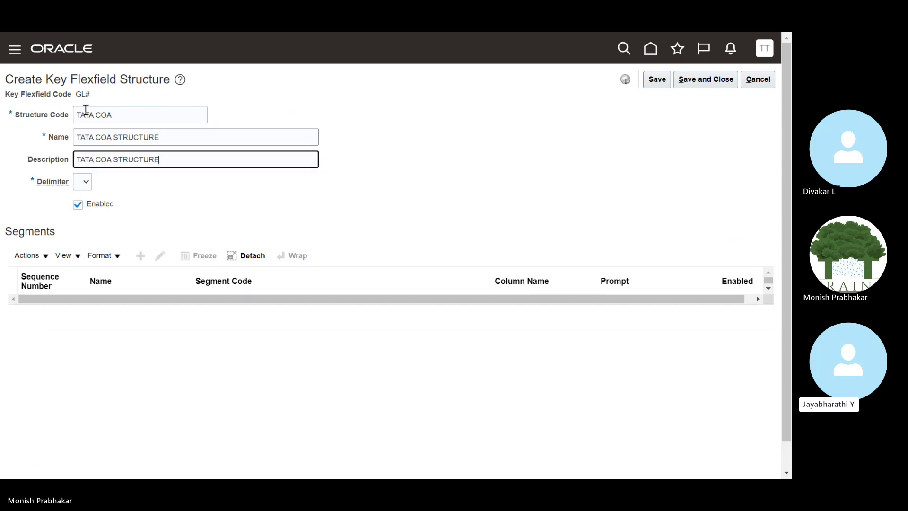
# Set a period delimiter, attempt to save, dismiss the record-lock error, and cancel.
pyautogui.click(84, 181)
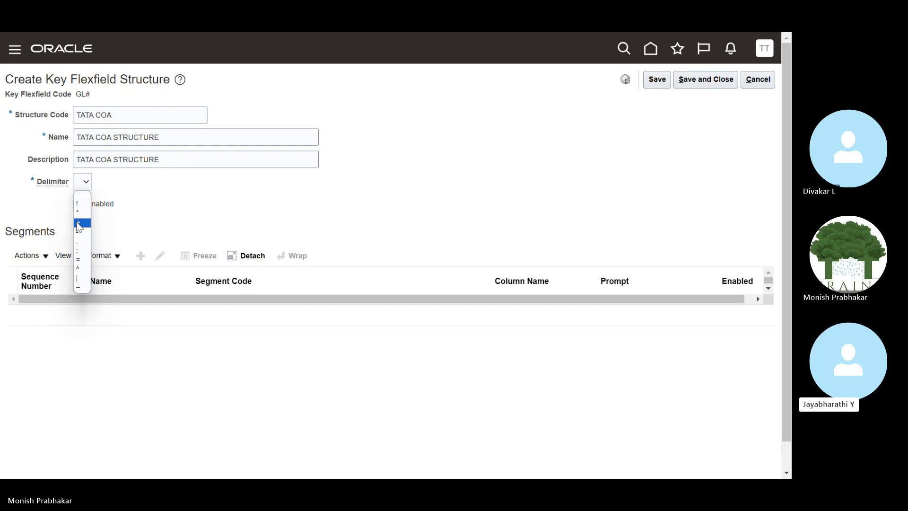
pyautogui.click(79, 242)
pyautogui.click(669, 80)
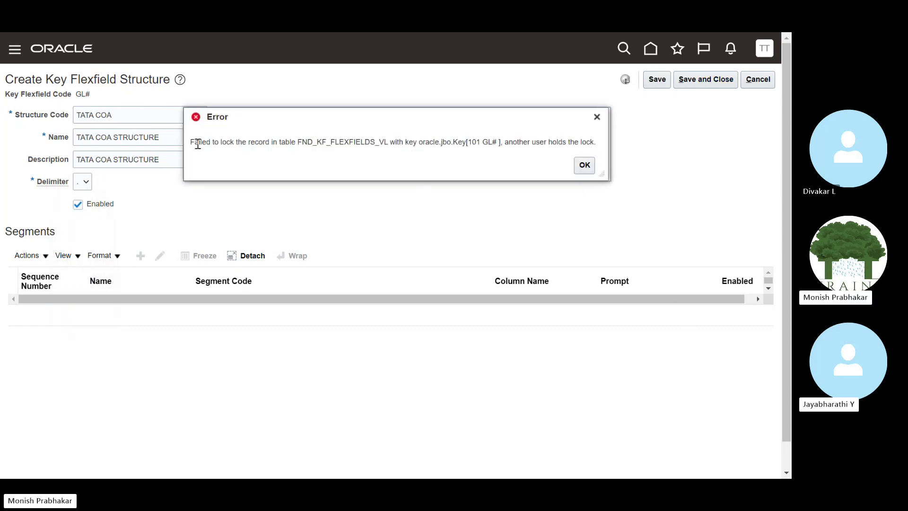
pyautogui.moveTo(601, 174); pyautogui.dragTo(620, 215)
pyautogui.click(593, 181)
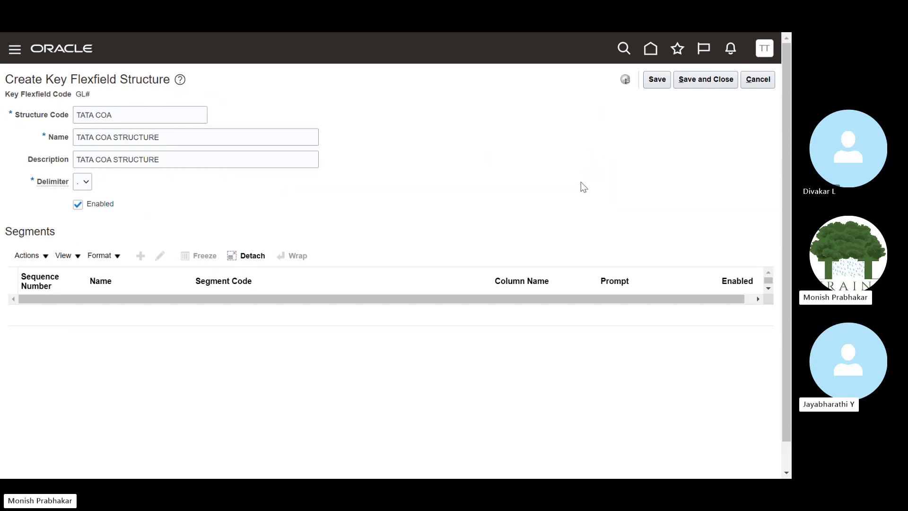
pyautogui.scroll(-2, 175, 227)
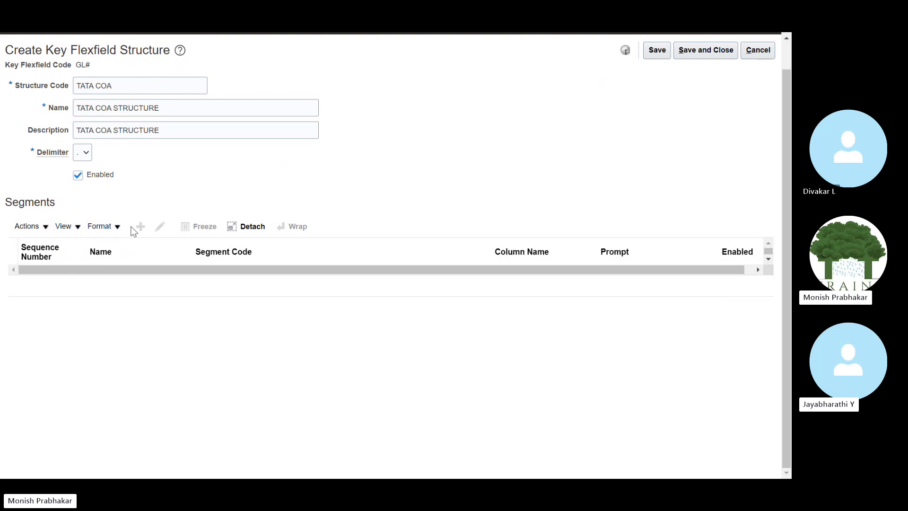
pyautogui.scroll(2, 781, 166)
pyautogui.click(759, 81)
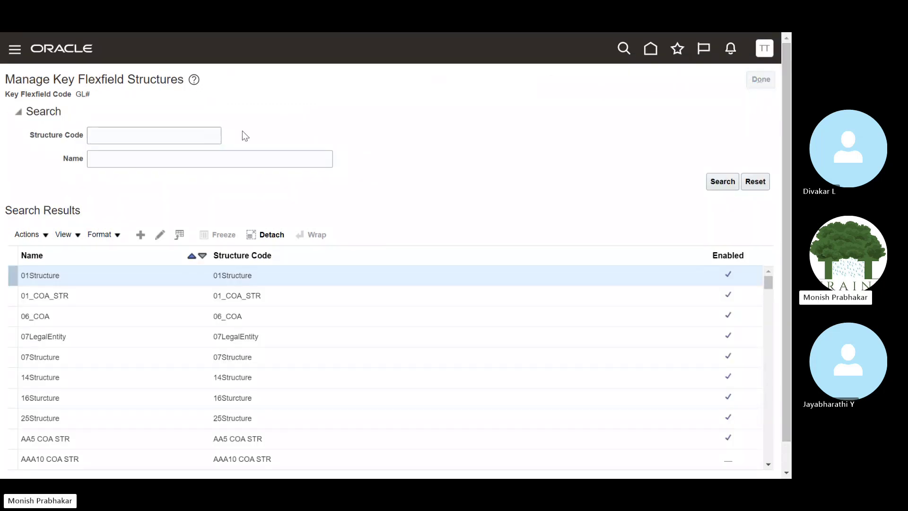
# Sign out, then sign back in with the training user's username and password.
pyautogui.click(762, 79)
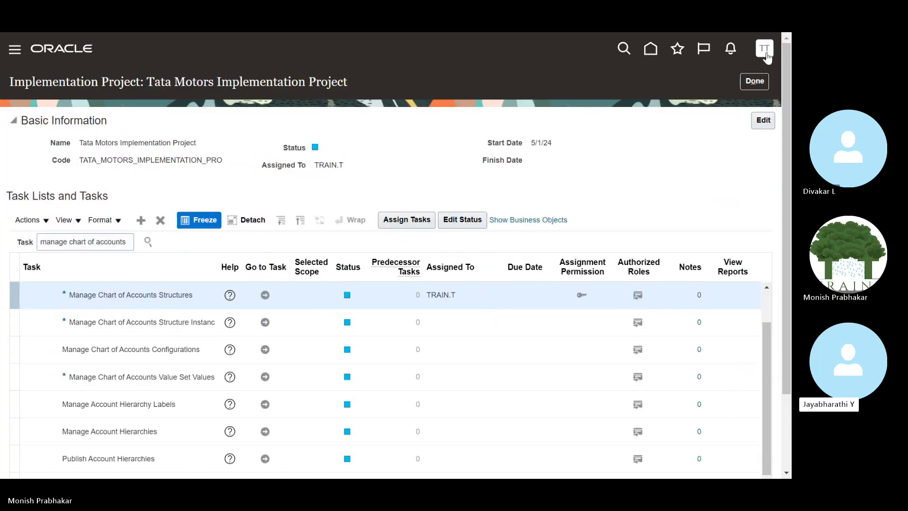
pyautogui.click(765, 51)
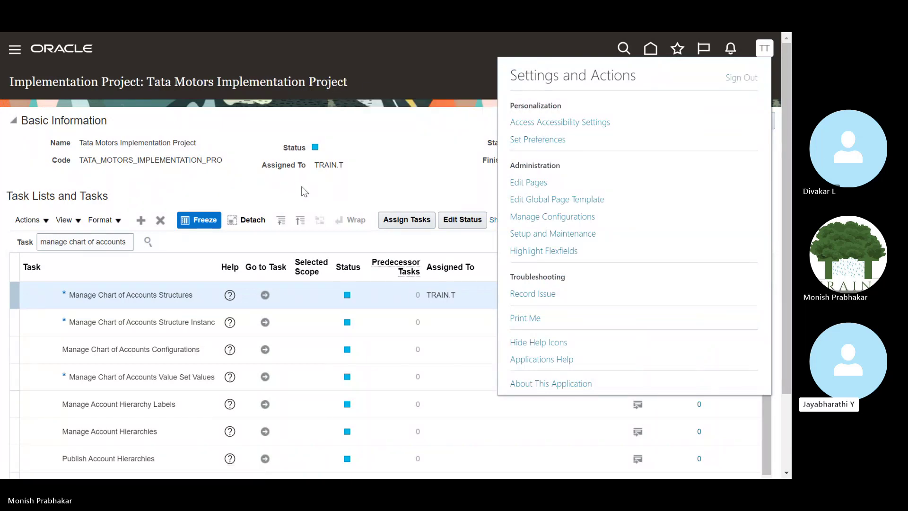
pyautogui.click(357, 281)
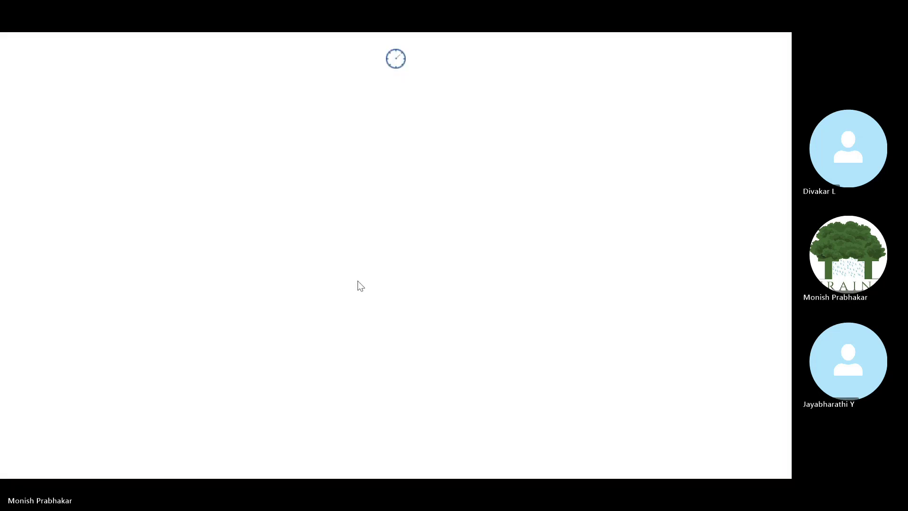
pyautogui.write('TRAIN.T')
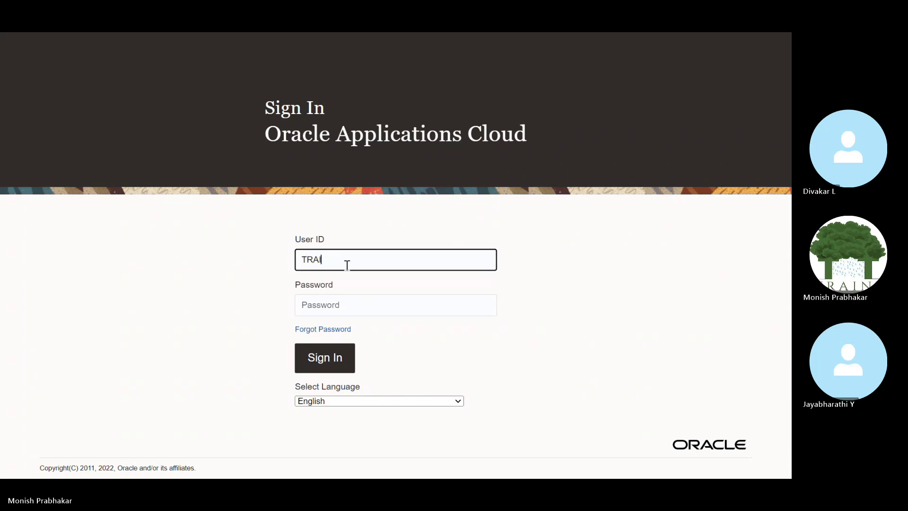
pyautogui.press('Tab')
pyautogui.press('capslock')
pyautogui.write('••••')
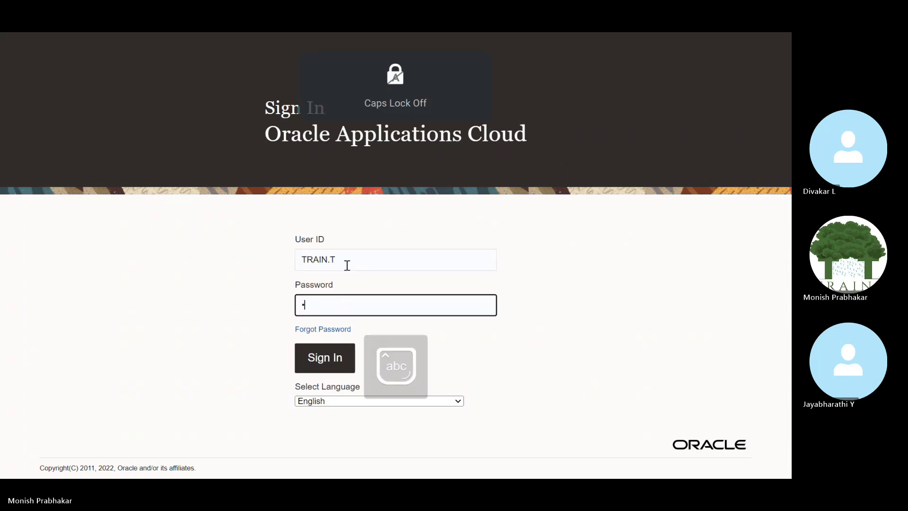
pyautogui.press('BackSpace')
pyautogui.press('BackSpace')
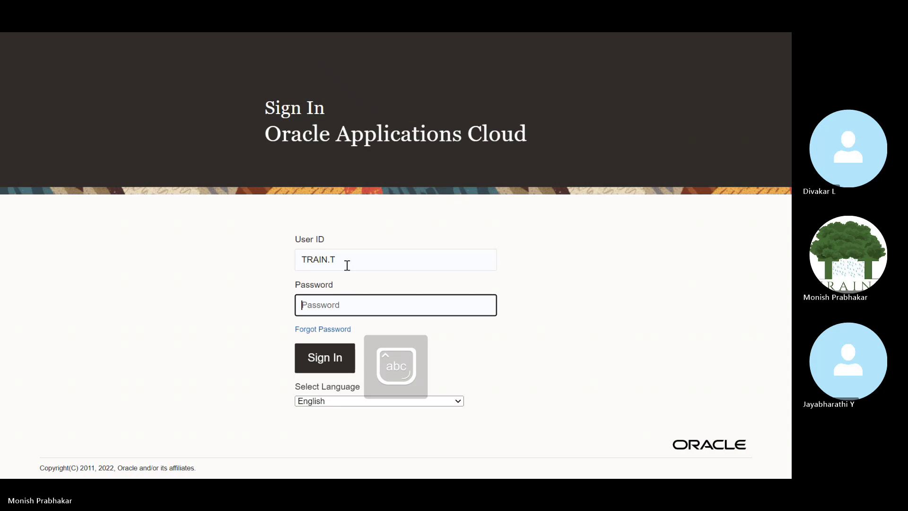
pyautogui.write('••••••••••')
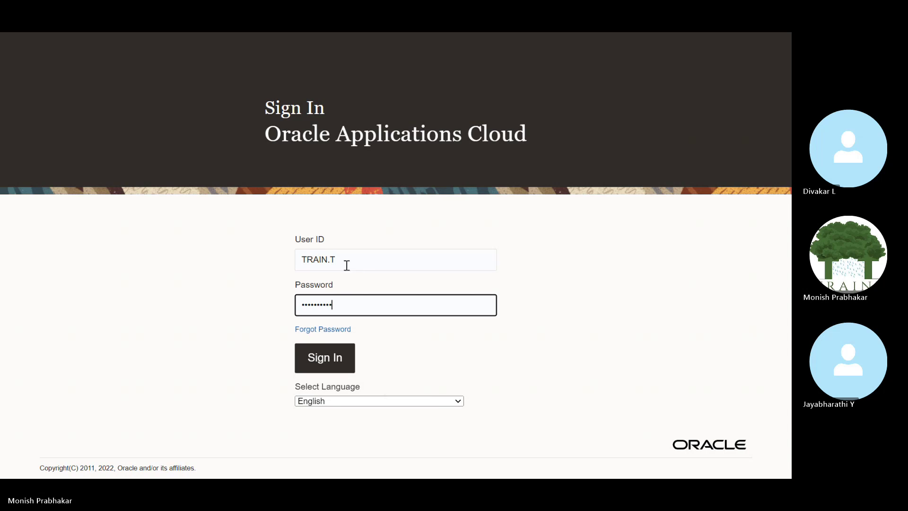
pyautogui.click(339, 349)
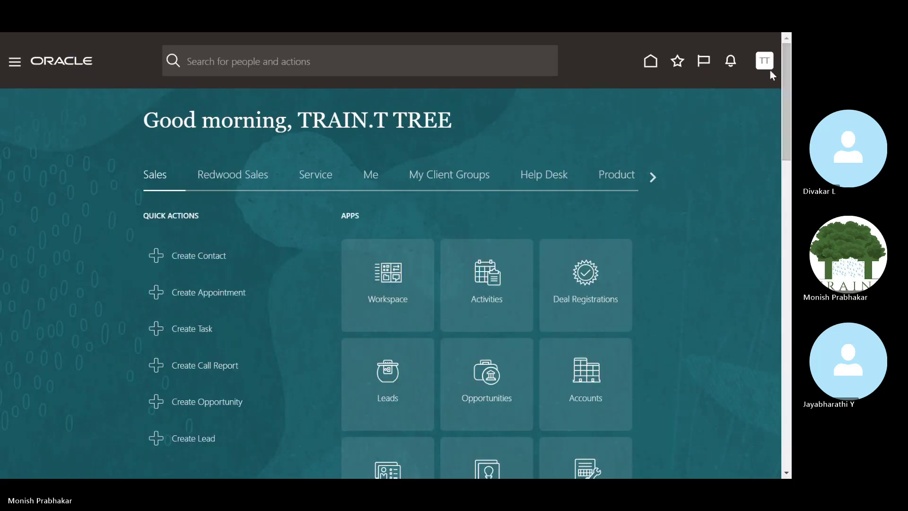
# Search Setup and Maintenance tasks for 'manage chart of acc' and open Manage Chart of Accounts Structures.
pyautogui.click(761, 66)
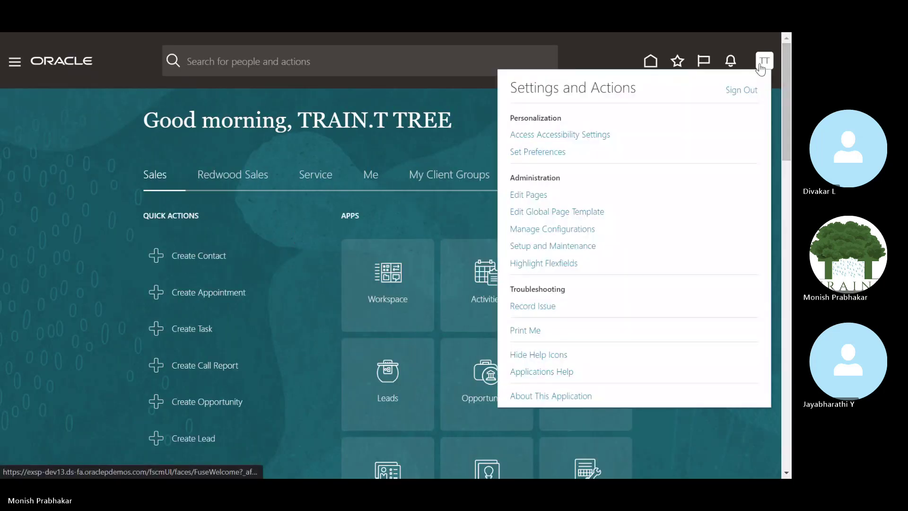
pyautogui.click(560, 247)
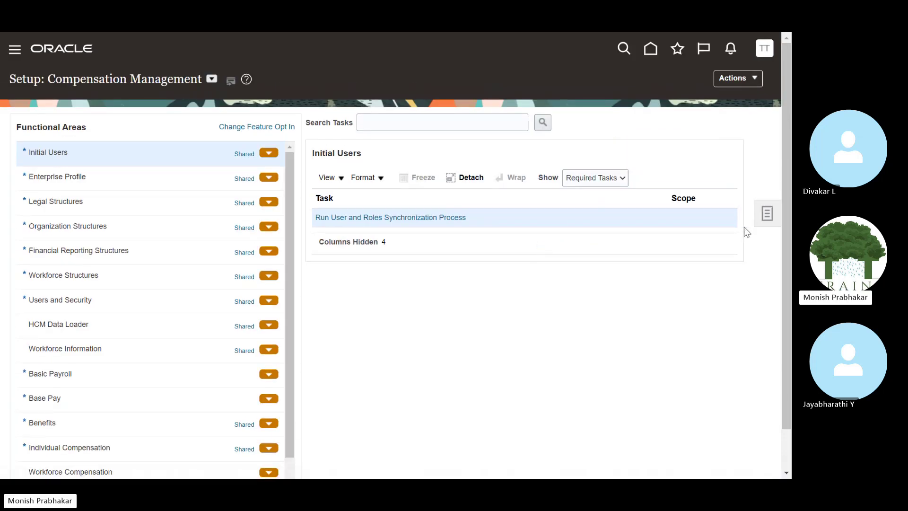
pyautogui.click(767, 213)
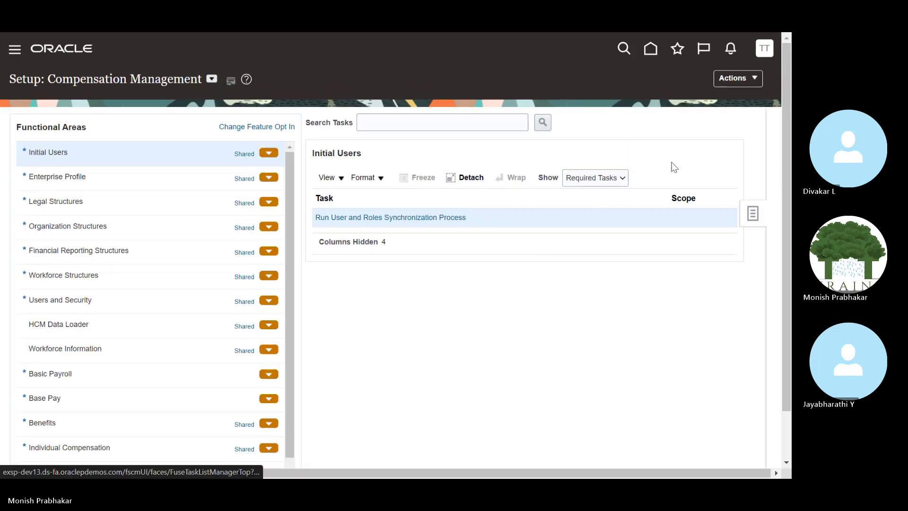
pyautogui.click(181, 118)
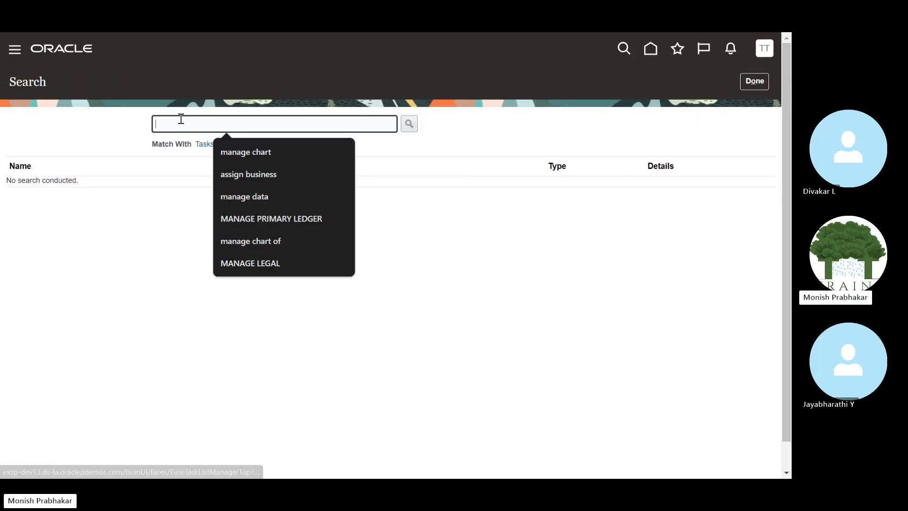
pyautogui.write('manage chart of acc')
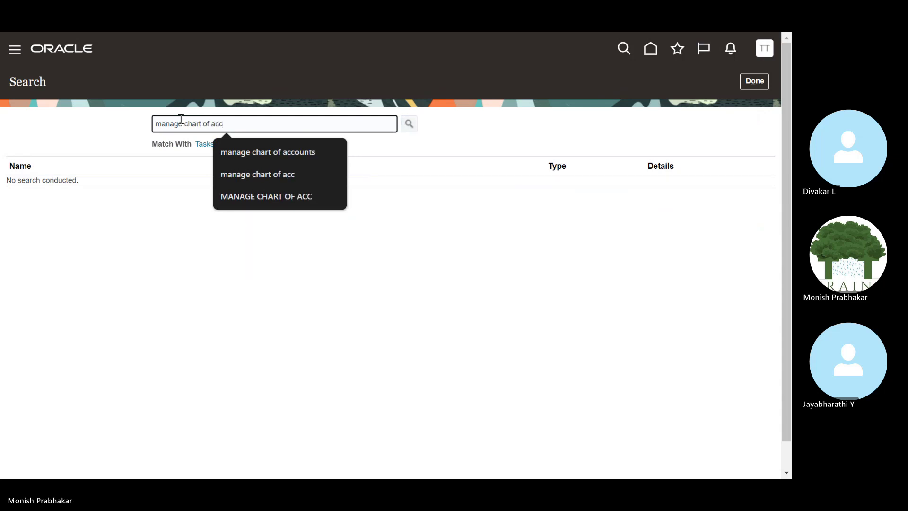
pyautogui.press('Return')
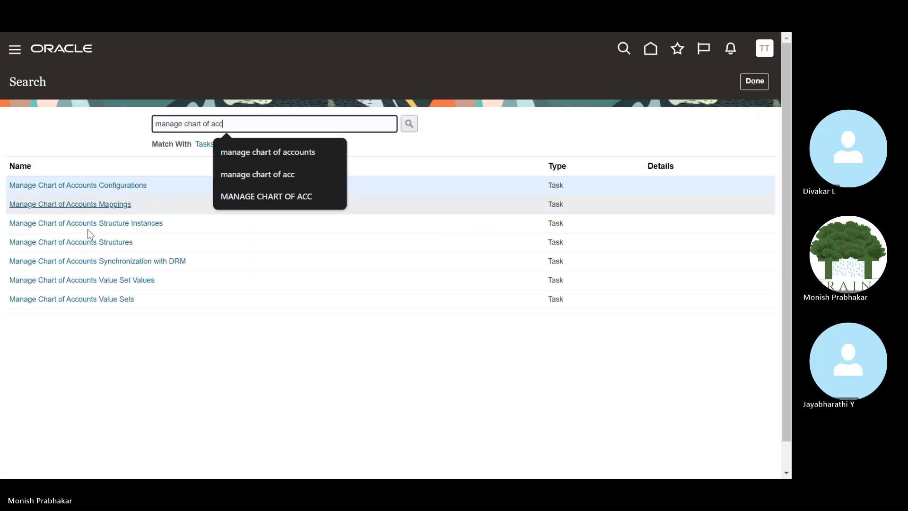
pyautogui.click(99, 241)
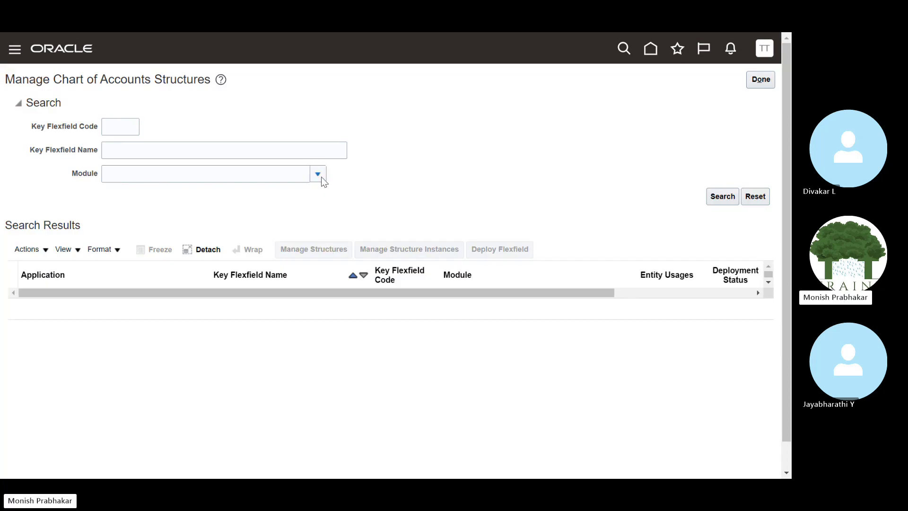
# Filter by the General Ledger module and review the Accounting Flexfield (GL#) deployment details and structures.
pyautogui.click(320, 177)
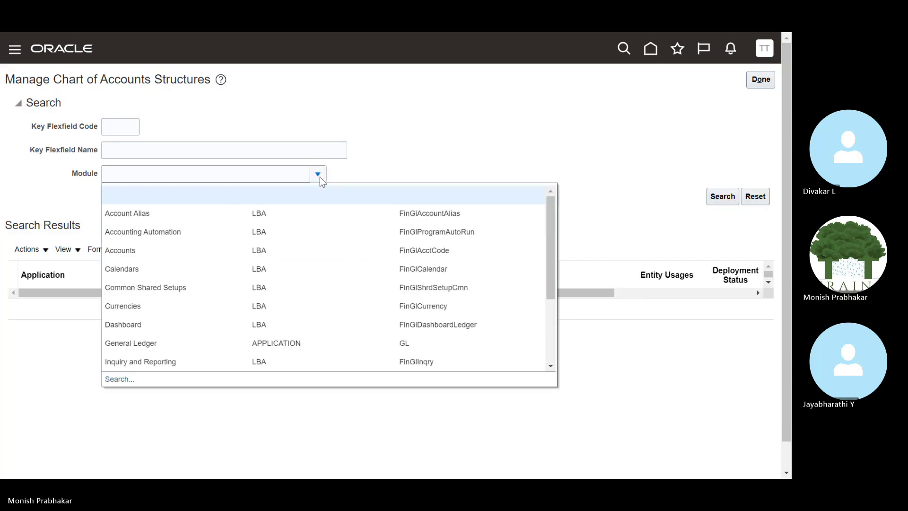
pyautogui.click(158, 341)
pyautogui.click(713, 200)
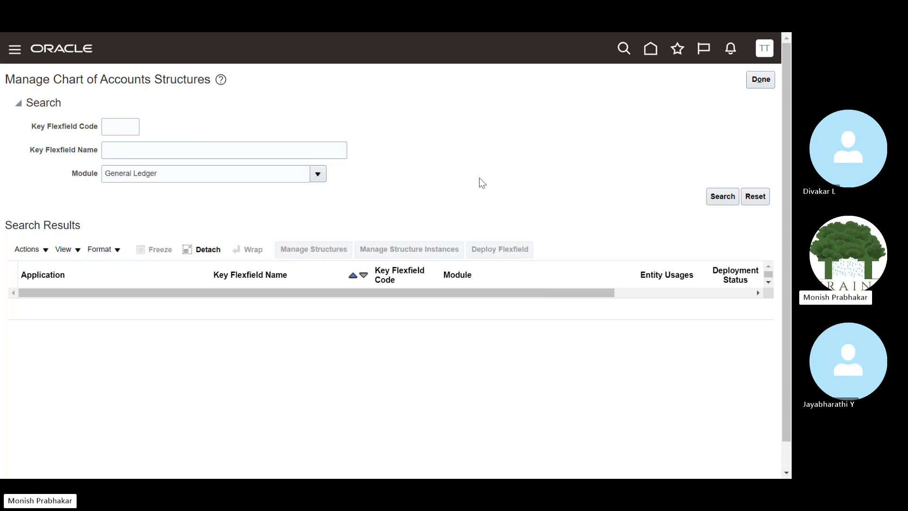
pyautogui.moveTo(401, 324); pyautogui.dragTo(618, 327)
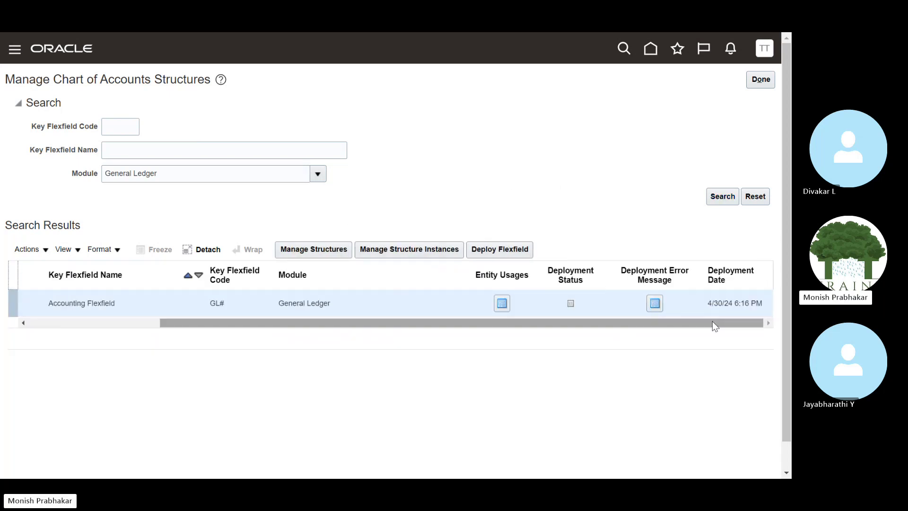
pyautogui.click(528, 254)
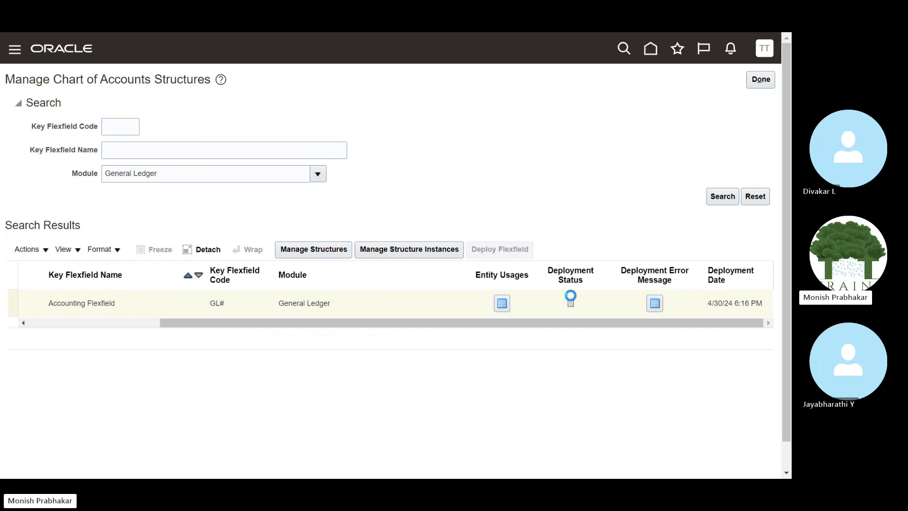
pyautogui.moveTo(569, 301)
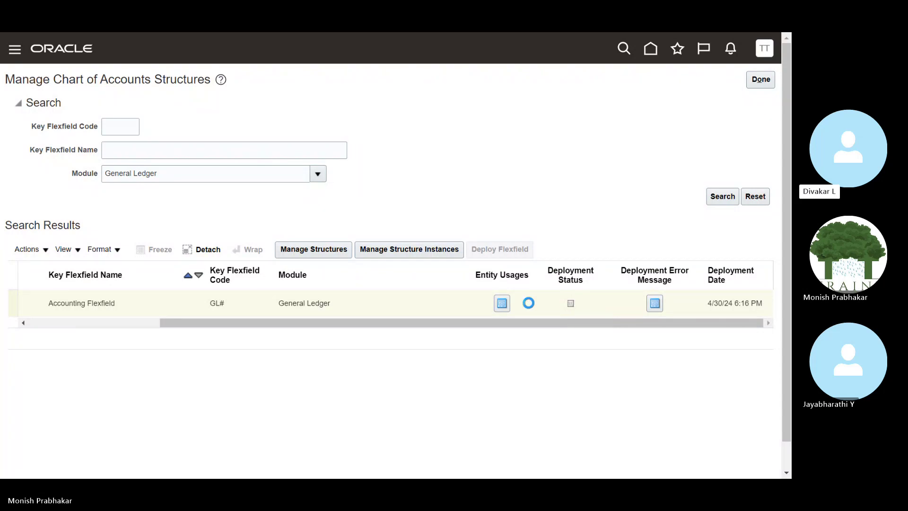
pyautogui.click(322, 251)
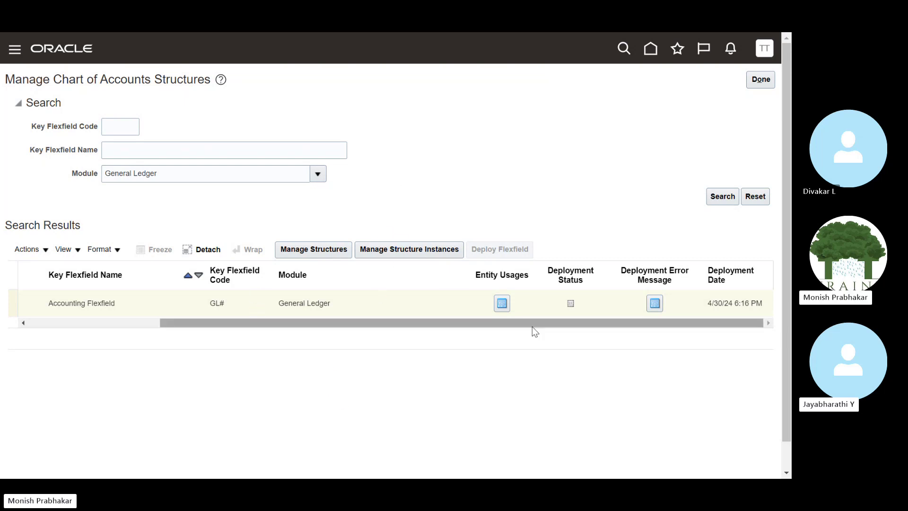
pyautogui.click(321, 251)
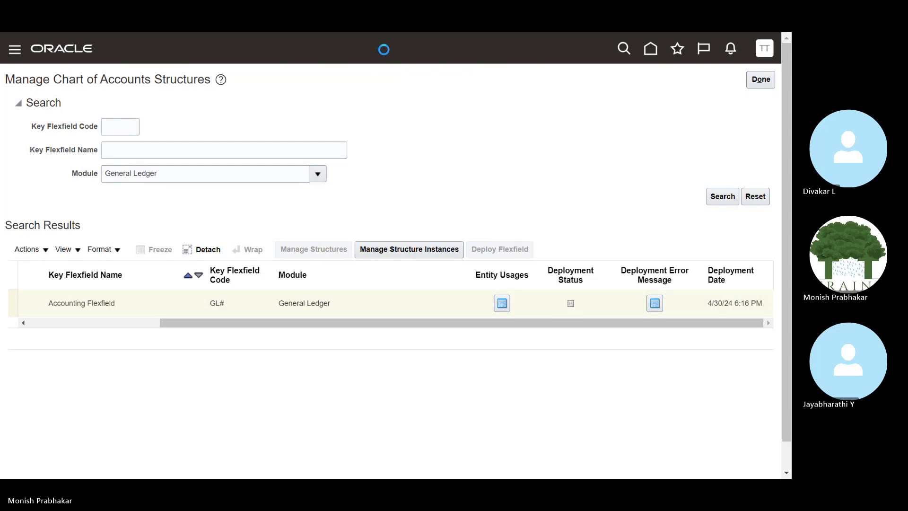
# Reload the Oracle page, close the extra tabs, and open a new blank tab.
pyautogui.moveTo(383, 33)
pyautogui.click(396, 76)
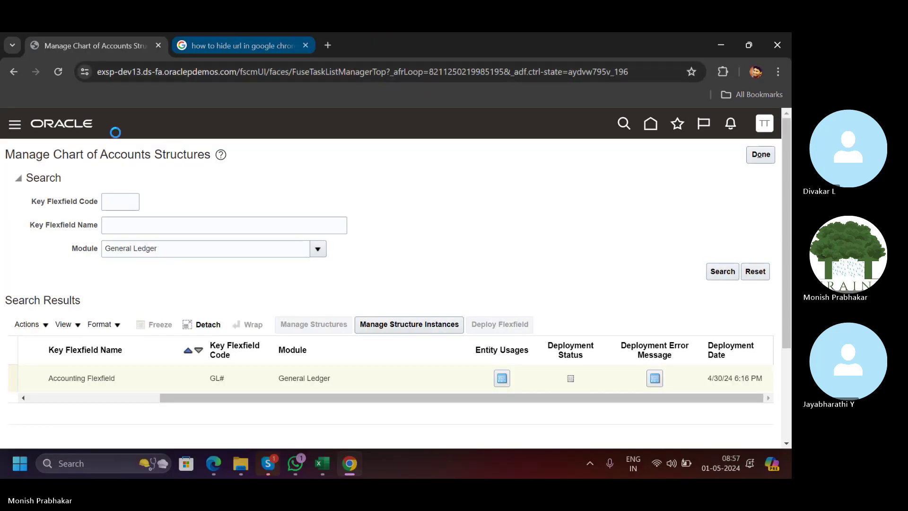
pyautogui.click(58, 73)
pyautogui.click(305, 45)
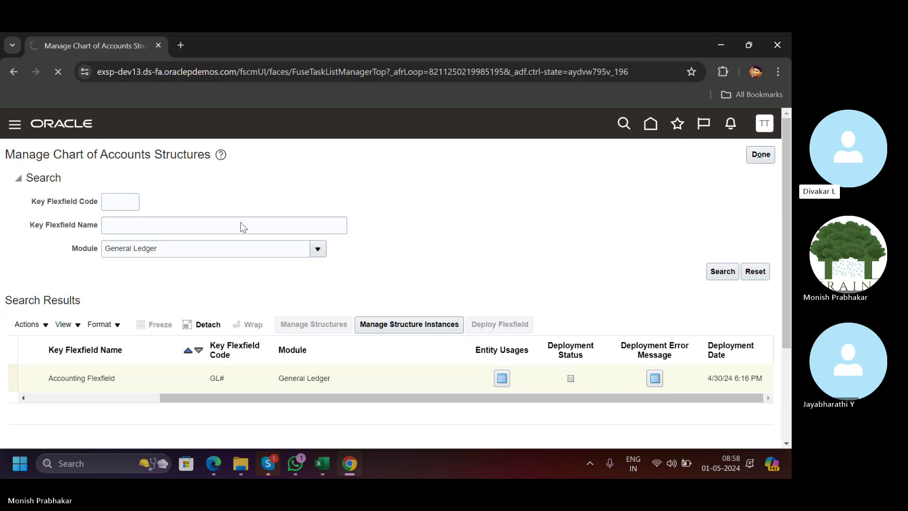
pyautogui.hotkey('alt', 'Tab')
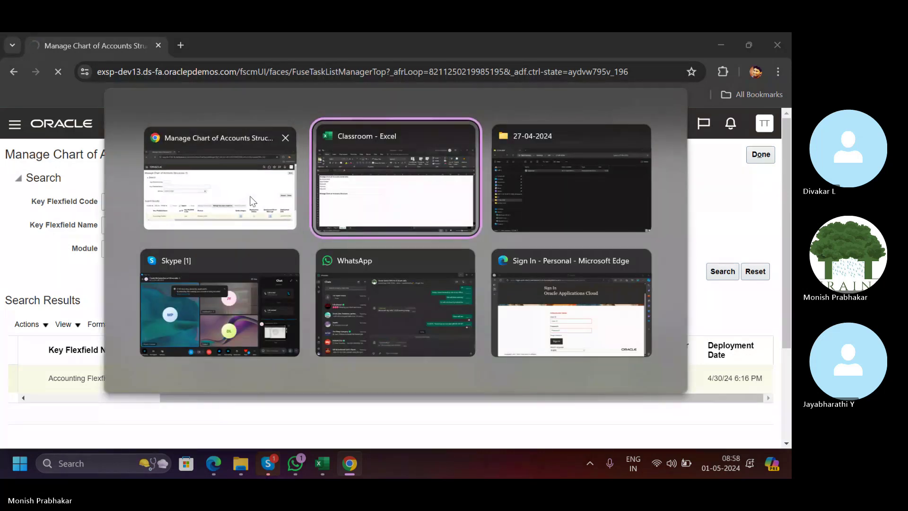
pyautogui.click(249, 198)
pyautogui.press('F11')
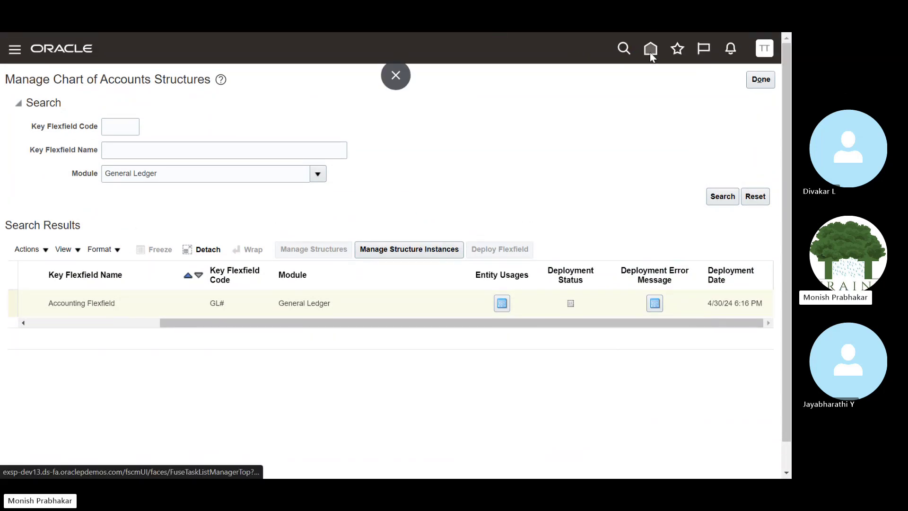
pyautogui.click(397, 76)
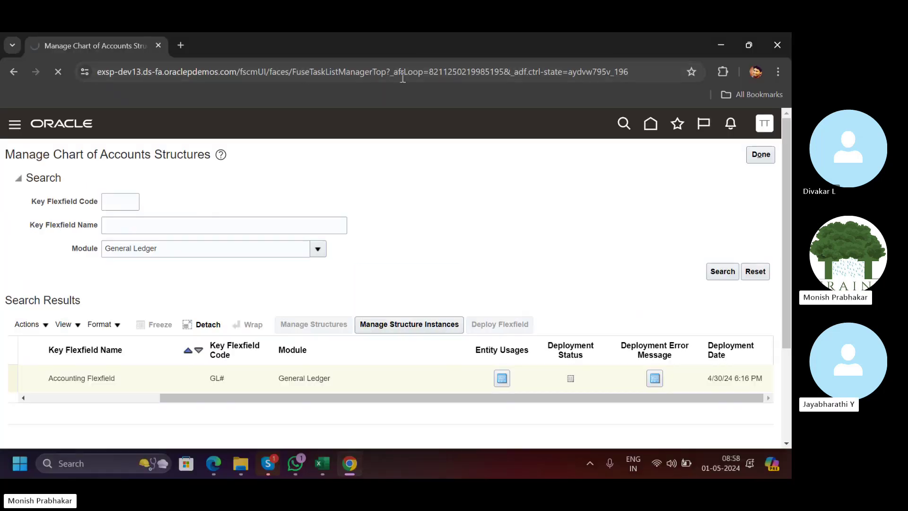
pyautogui.click(178, 47)
pyautogui.click(158, 45)
# Find the contact's WhatsApp chat and copy the dev13 instance link.
pyautogui.click(295, 463)
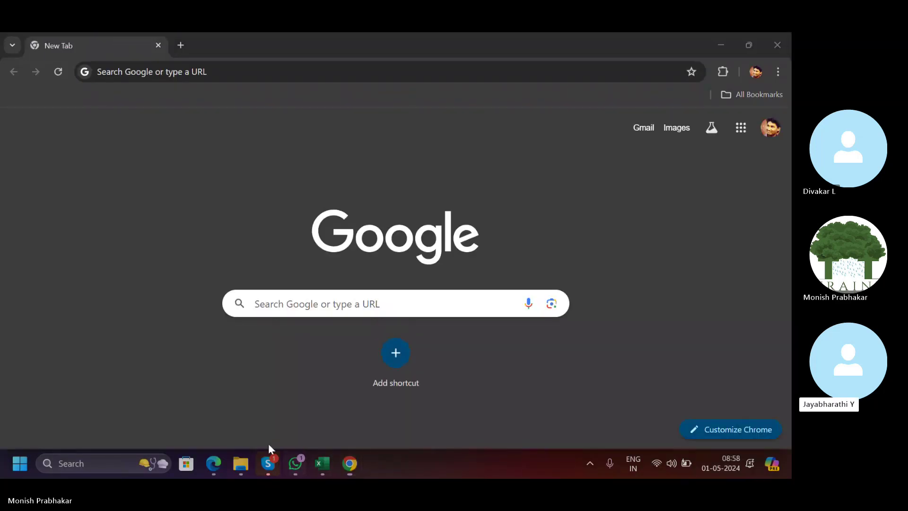
pyautogui.click(147, 104)
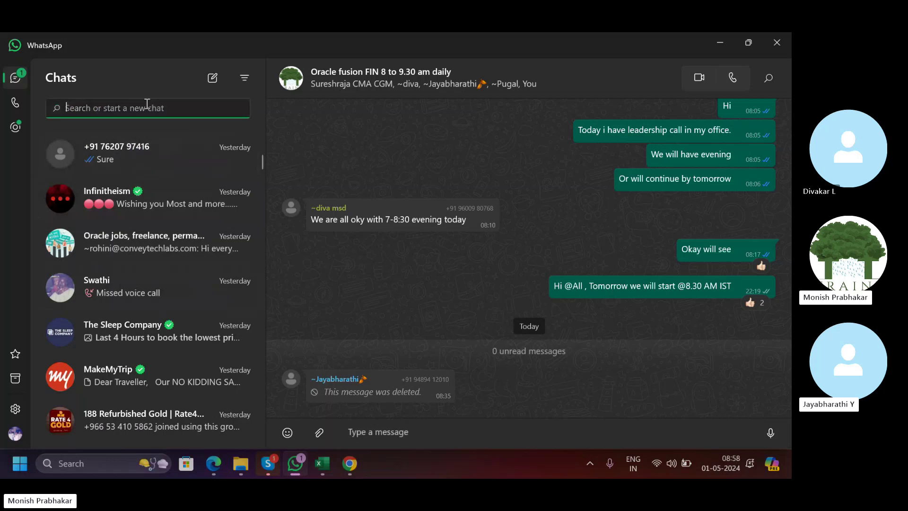
pyautogui.write('s')
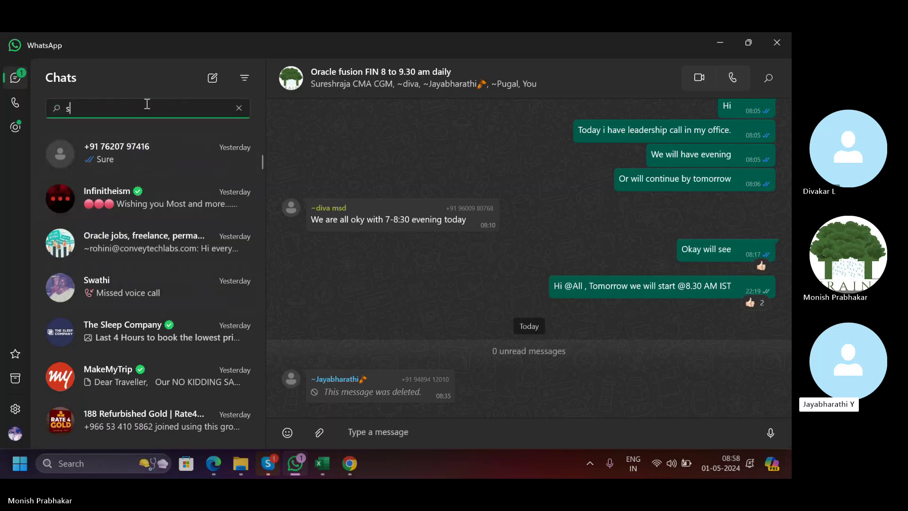
pyautogui.write('ur')
pyautogui.click(156, 189)
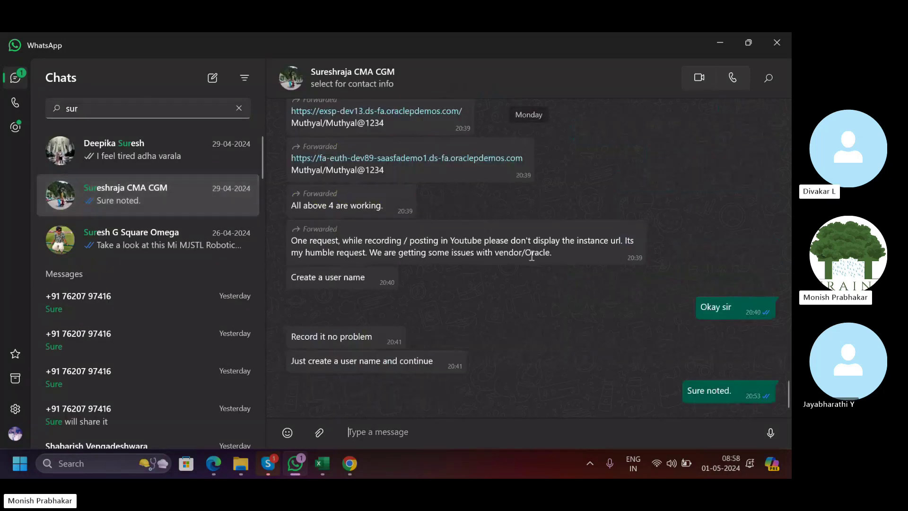
pyautogui.scroll(2, 547, 311)
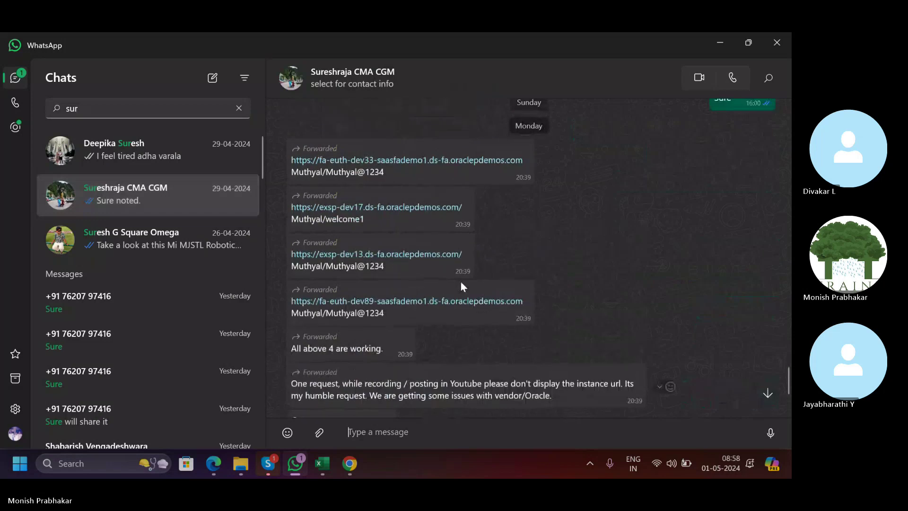
pyautogui.rightClick(375, 259)
pyautogui.click(451, 313)
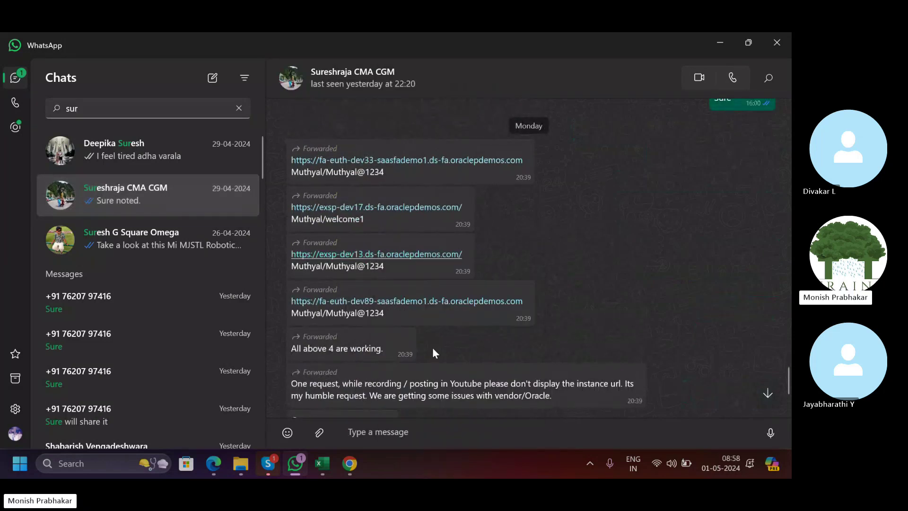
pyautogui.click(355, 471)
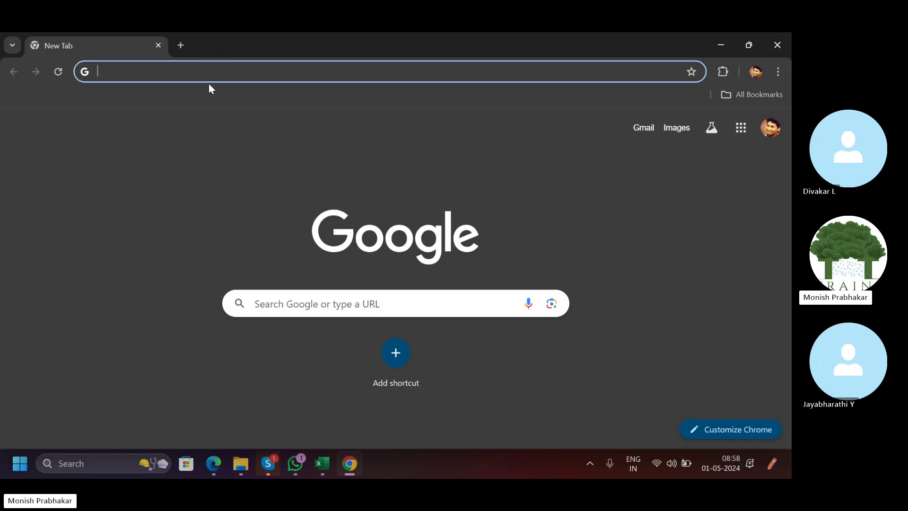
# Load the pasted dev13 instance address full screen and go to the Oracle home page.
pyautogui.hotkey('ctrl', 'v')
pyautogui.press('Return')
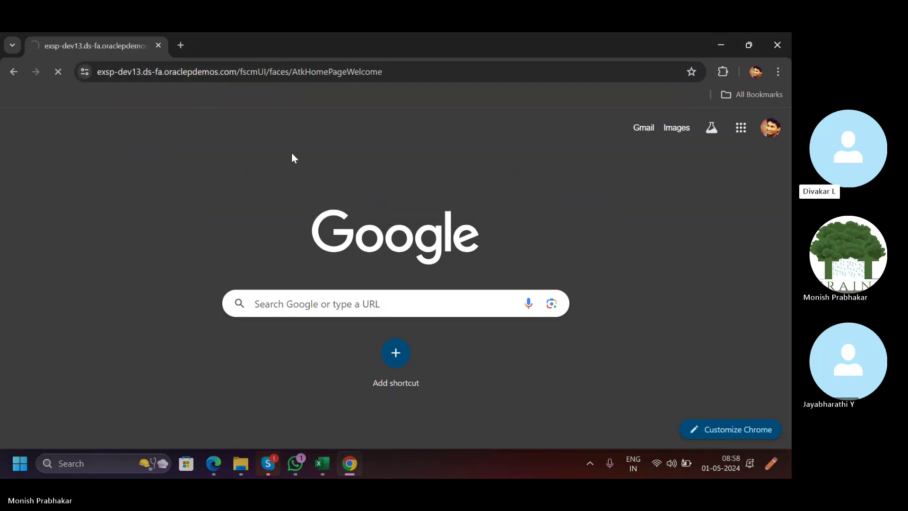
pyautogui.press('F11')
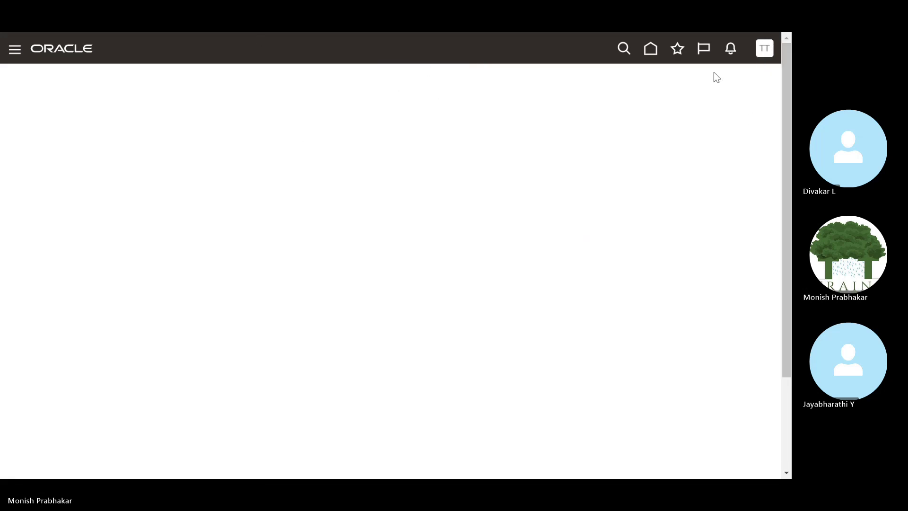
pyautogui.click(653, 50)
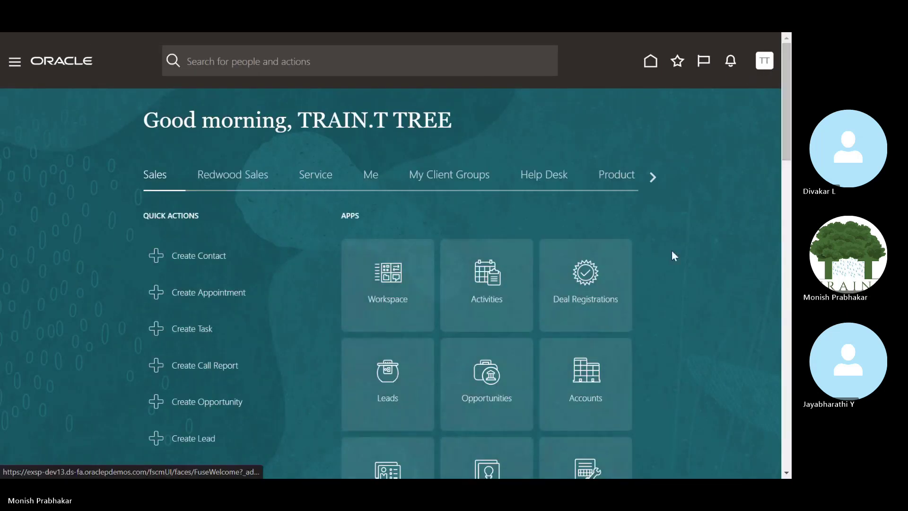
# Search Setup and Maintenance tasks for 'manage chart of acc' and open Manage Chart of Accounts Structures.
pyautogui.click(543, 244)
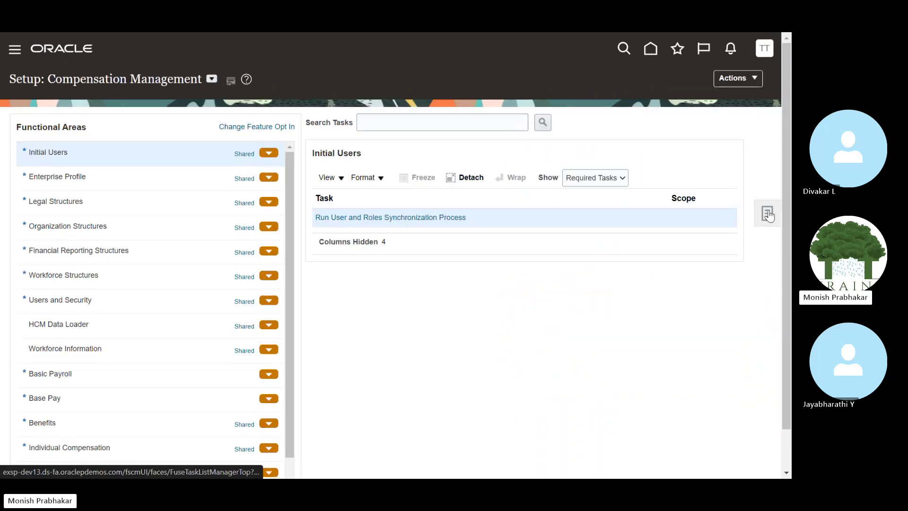
pyautogui.click(767, 214)
pyautogui.click(689, 255)
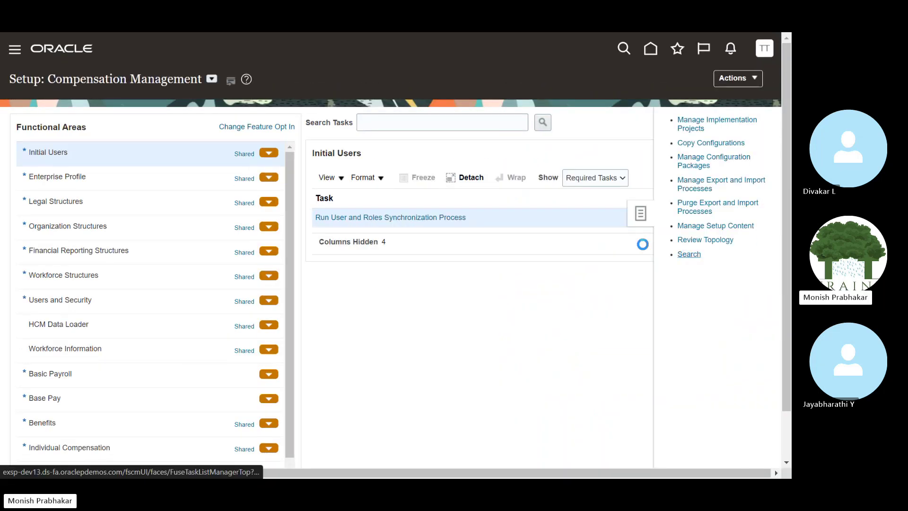
pyautogui.click(286, 131)
pyautogui.write('man')
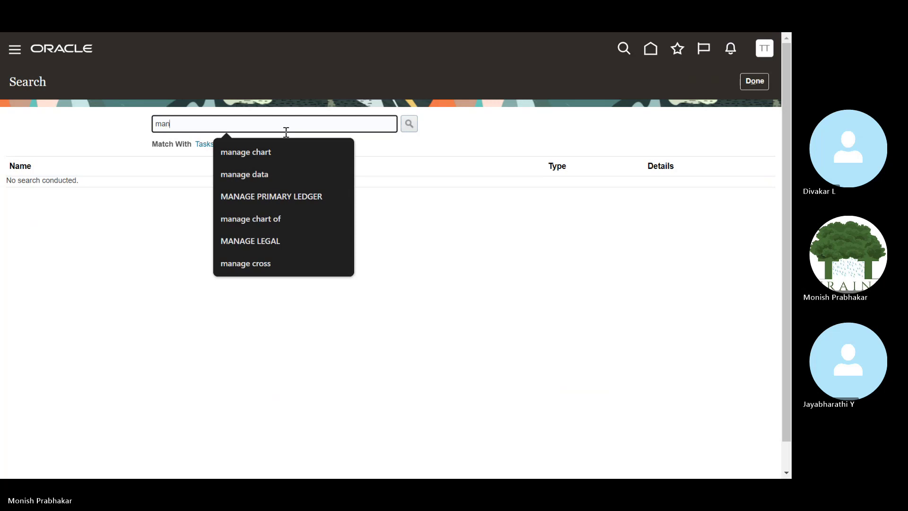
pyautogui.write('age chart of acc')
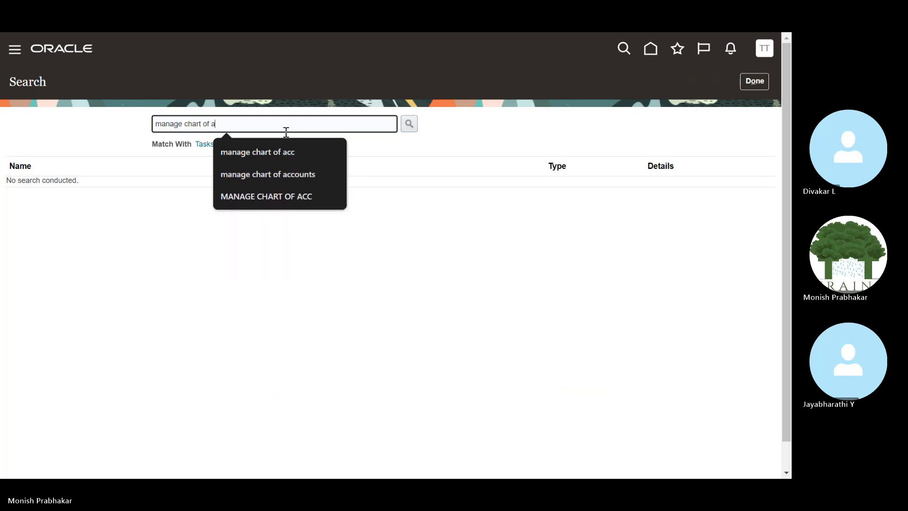
pyautogui.press('Return')
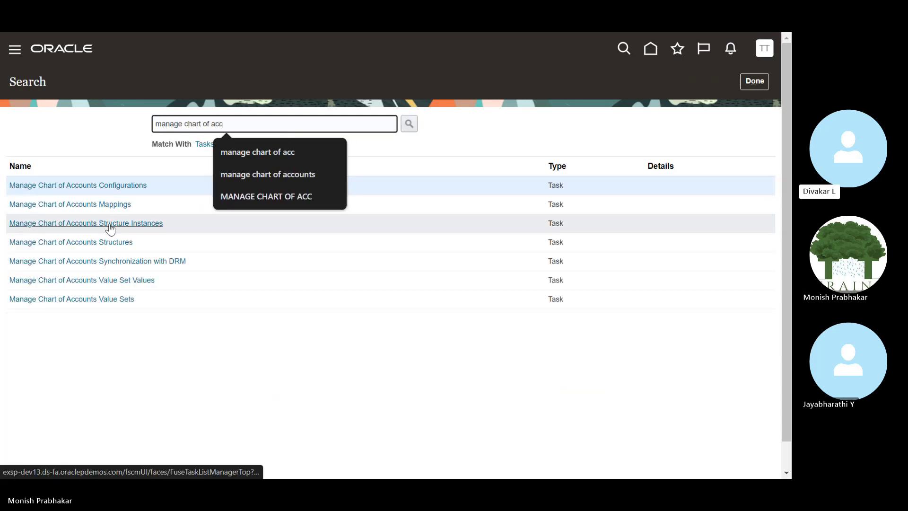
pyautogui.click(106, 242)
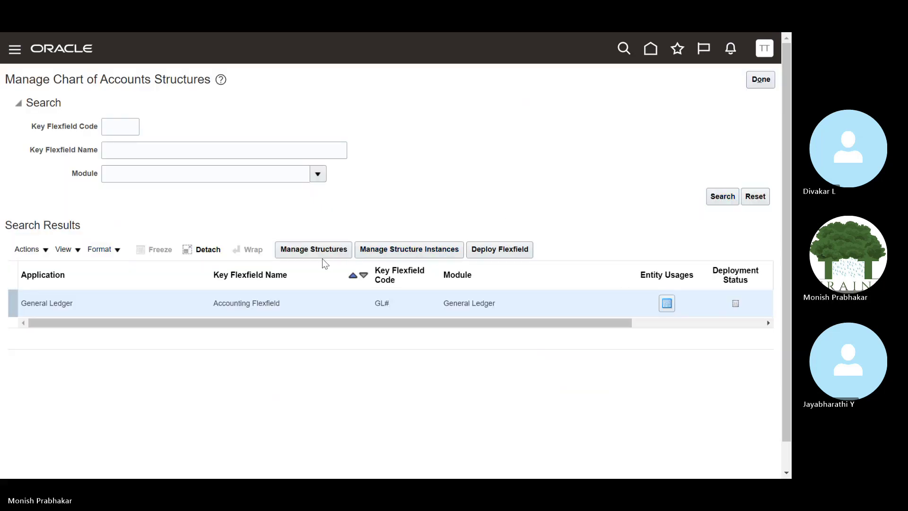
# List the Accounting Flexfield structures and start a new one with code TATA COA.
pyautogui.click(312, 251)
pyautogui.click(712, 181)
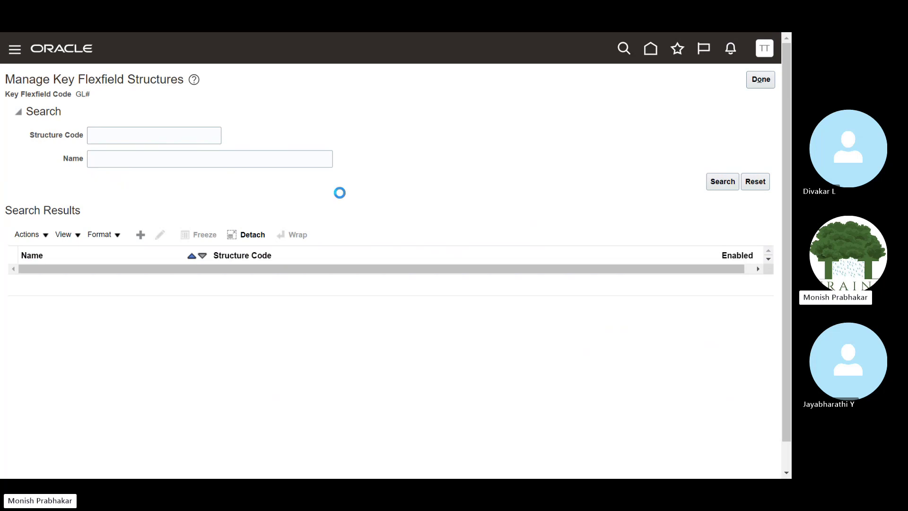
pyautogui.click(147, 237)
pyautogui.click(97, 116)
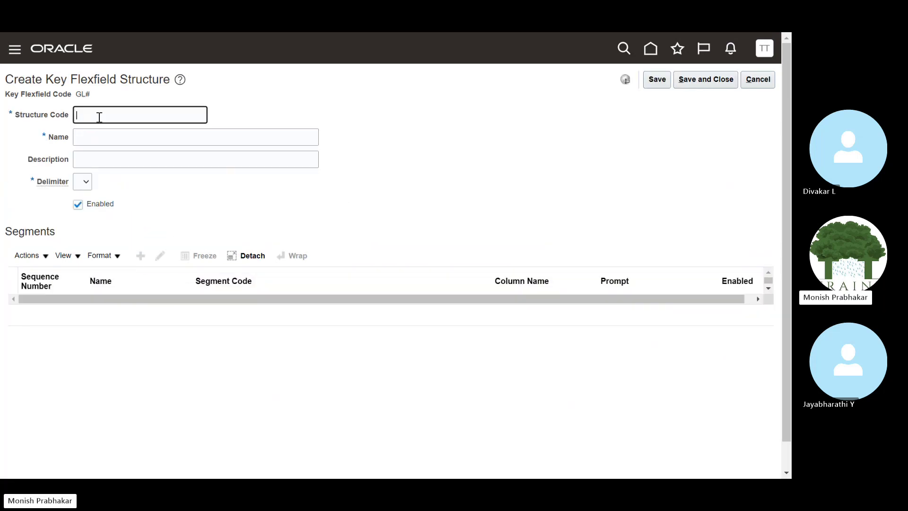
pyautogui.write('tat')
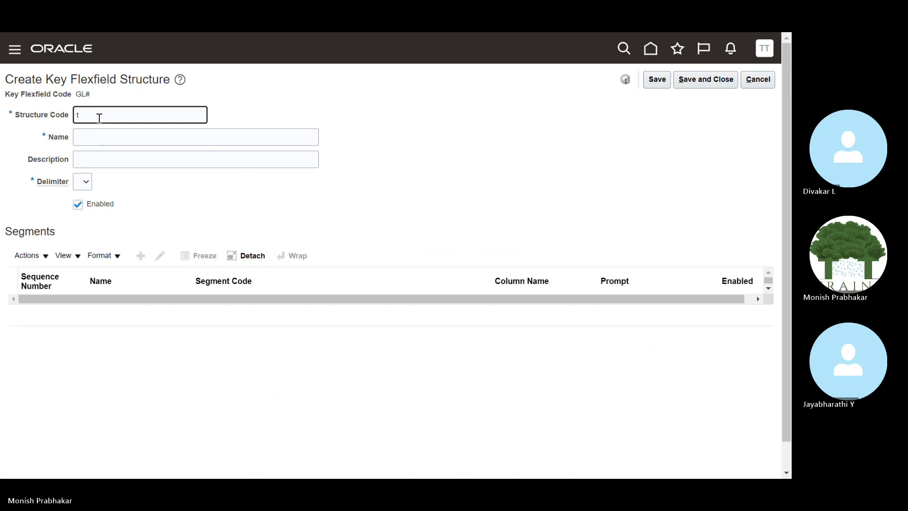
pyautogui.press('capslock')
pyautogui.write('TATA COA')
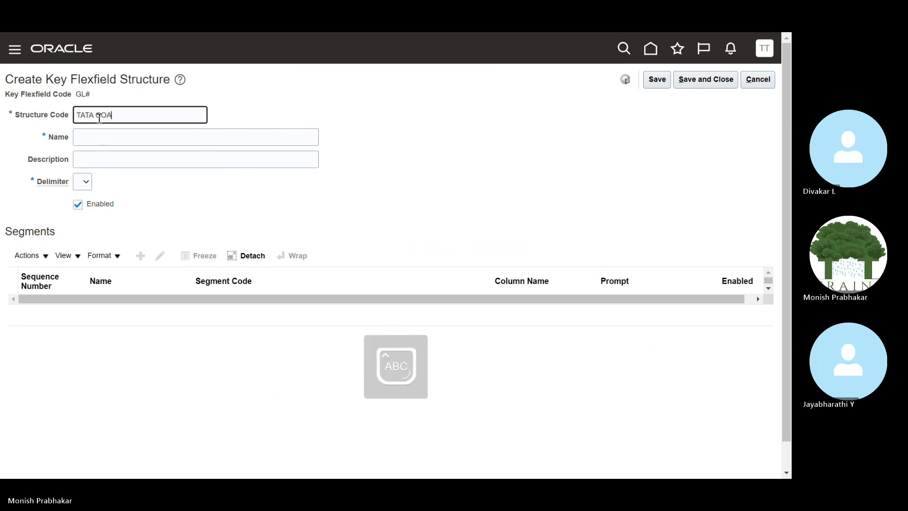
# Set name and description to 'TATA COA Structure' and choose the period delimiter.
pyautogui.press('Tab')
pyautogui.write('TATA COA S')
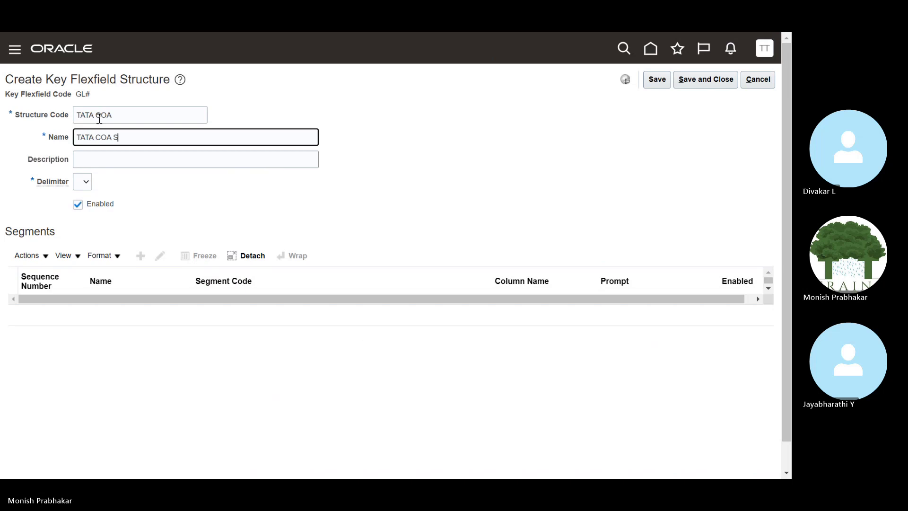
pyautogui.press('capslock')
pyautogui.write('tr')
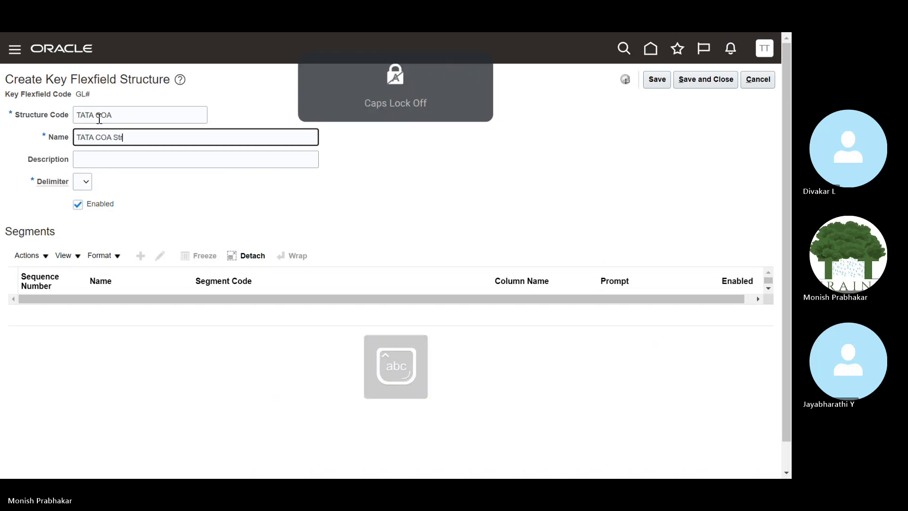
pyautogui.write('ucture')
pyautogui.press('Tab')
pyautogui.hotkey('shift', 'Tab')
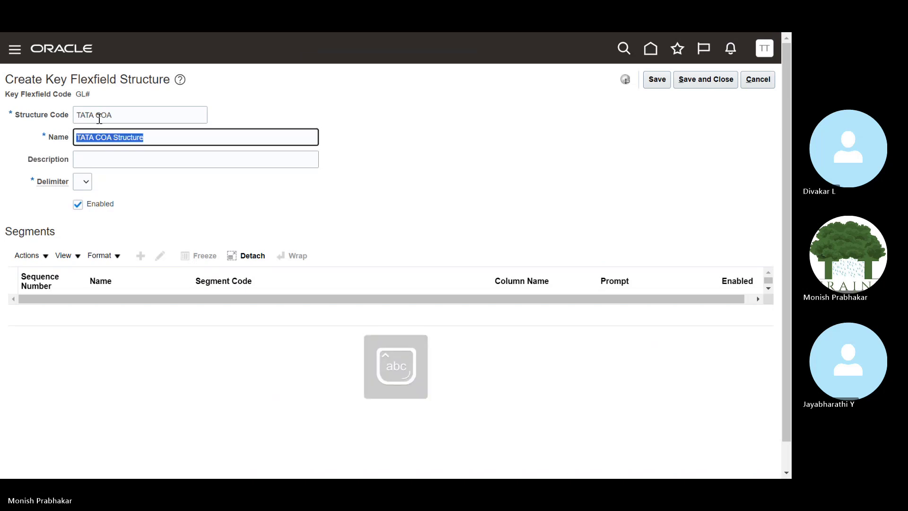
pyautogui.press('Tab')
pyautogui.hotkey('ctrl', 'v')
pyautogui.press('Tab')
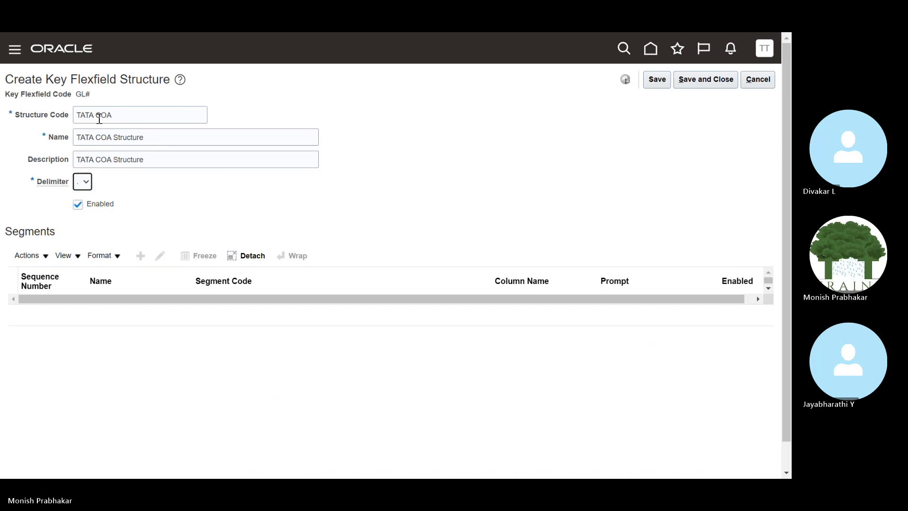
pyautogui.click(470, 189)
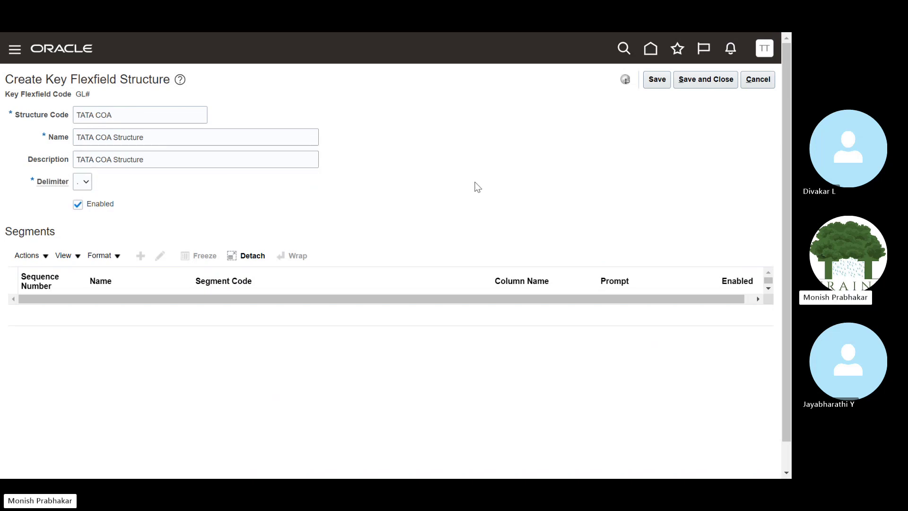
# Attempt to save, read the record-lock error, and dismiss it.
pyautogui.click(664, 81)
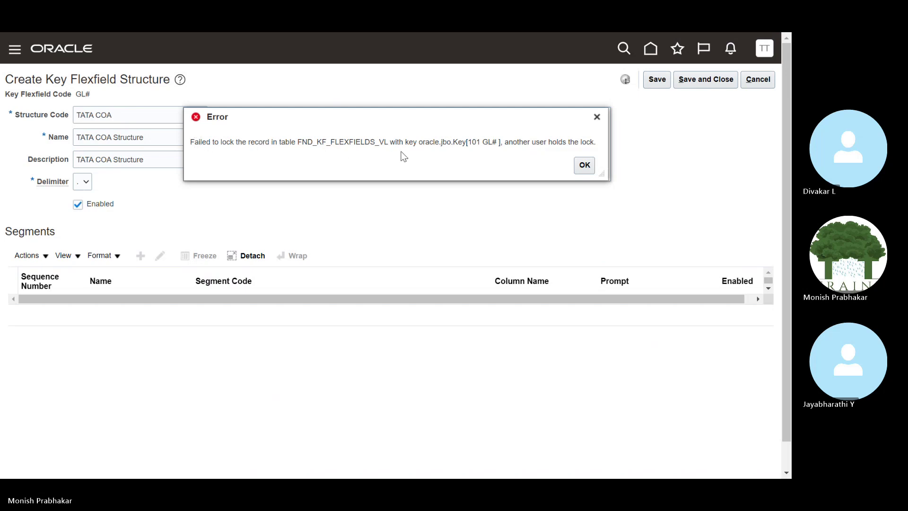
pyautogui.moveTo(602, 174); pyautogui.dragTo(614, 226)
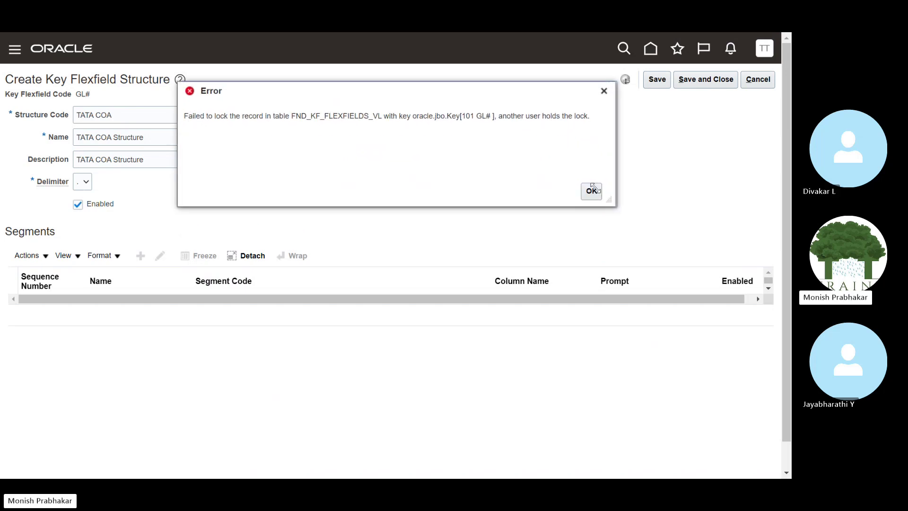
pyautogui.moveTo(590, 116); pyautogui.dragTo(184, 116)
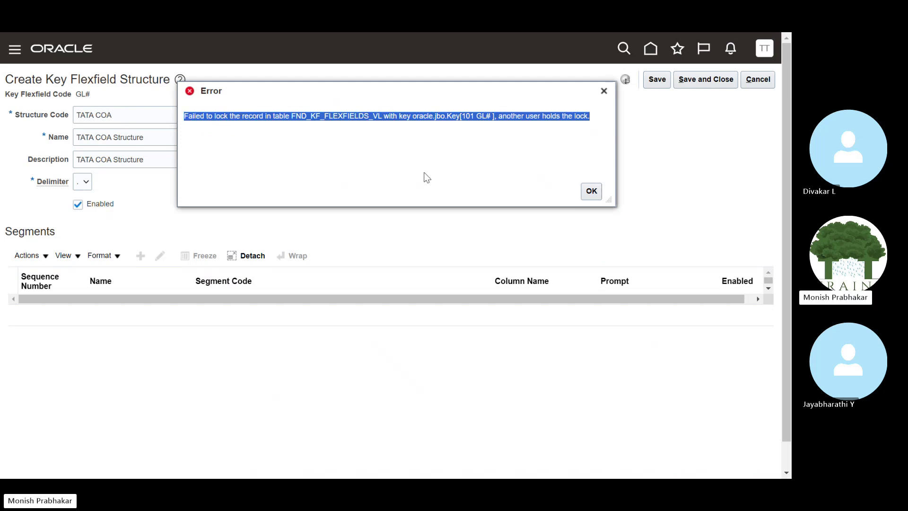
pyautogui.click(591, 191)
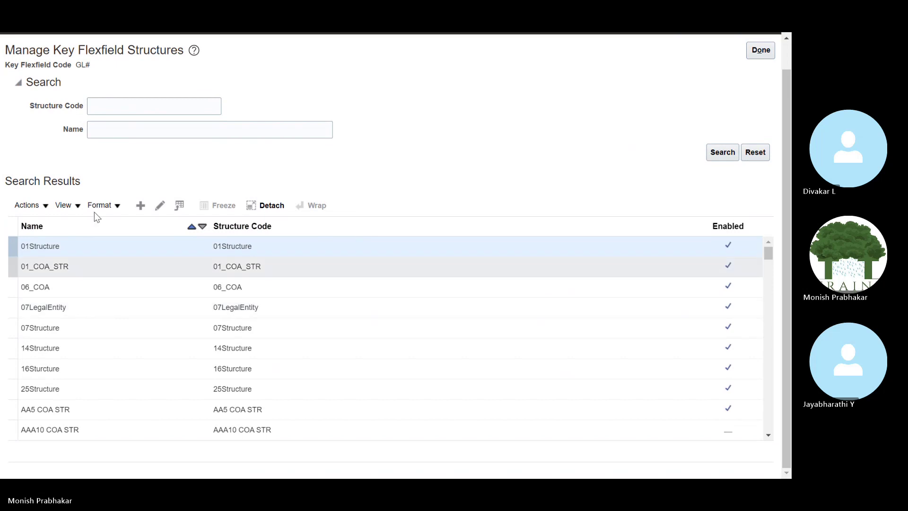
# Search structures for 'tata', open 01Structure, drop a new segment, and save and close it.
pyautogui.click(118, 106)
pyautogui.write('tata')
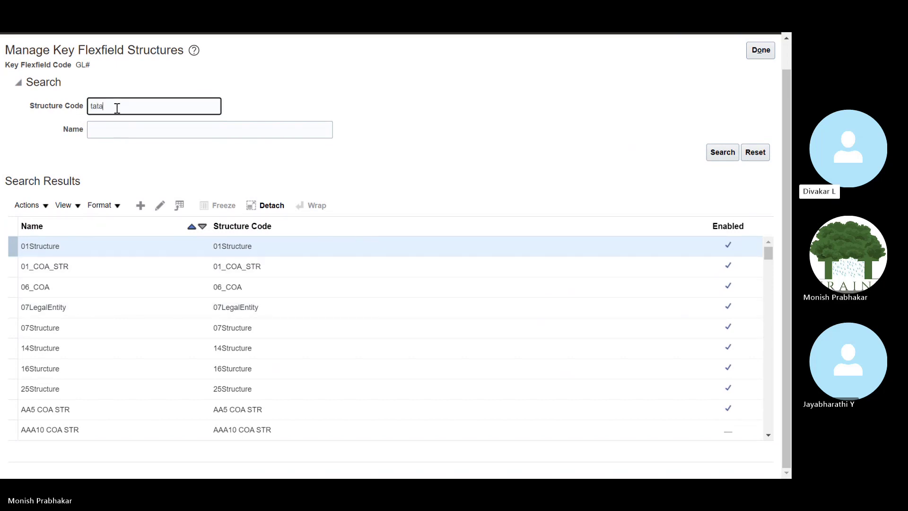
pyautogui.click(159, 205)
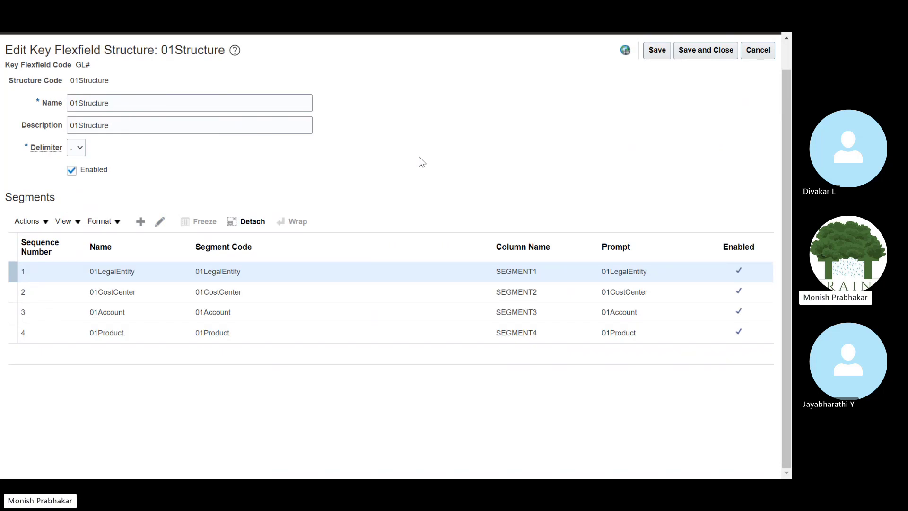
pyautogui.click(141, 251)
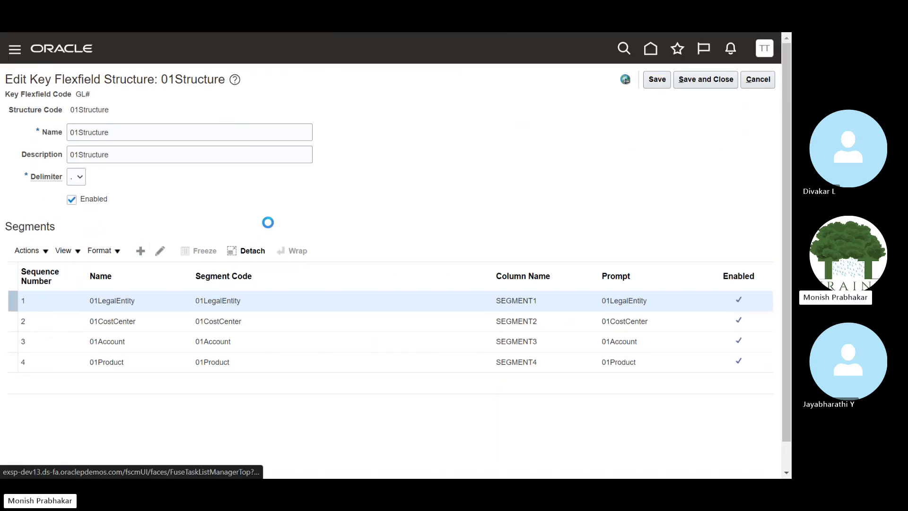
pyautogui.click(755, 81)
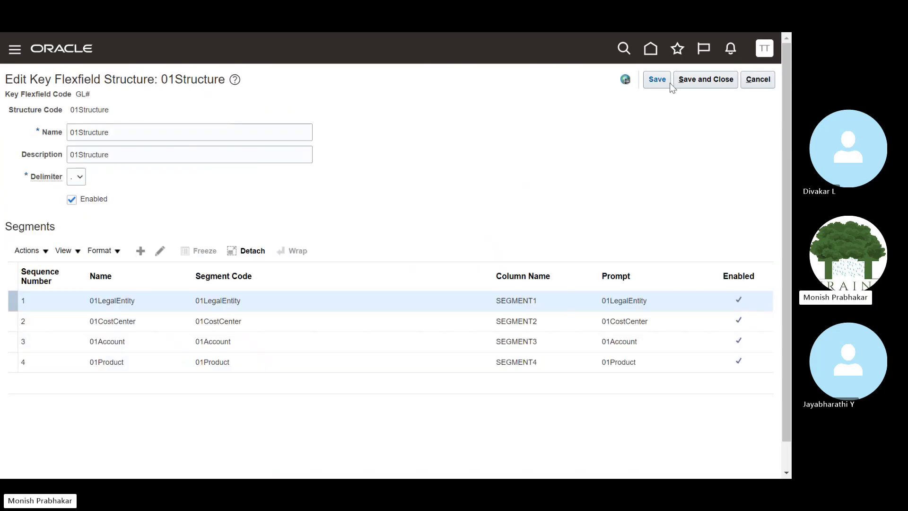
pyautogui.click(668, 82)
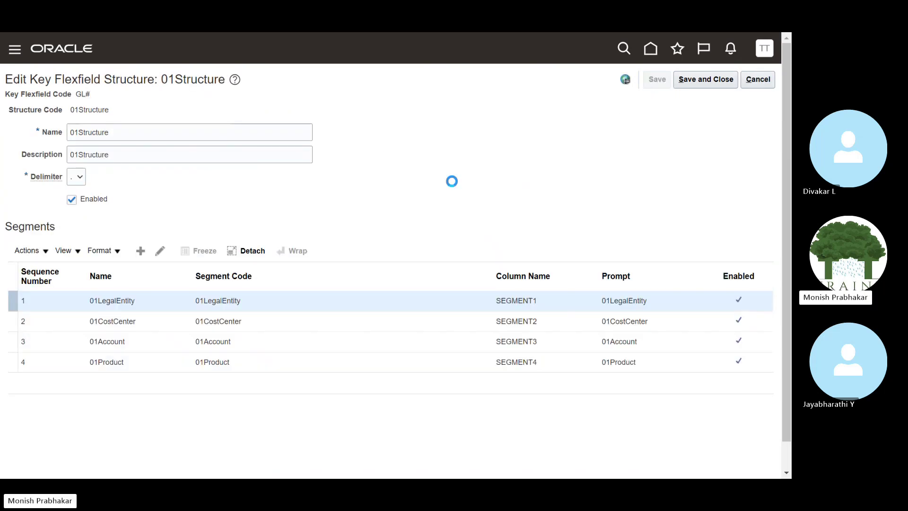
pyautogui.click(684, 80)
# Open ABB_COA, leave it unchanged, and start creating a new key flexfield structure.
pyautogui.scroll(-4, 443, 284)
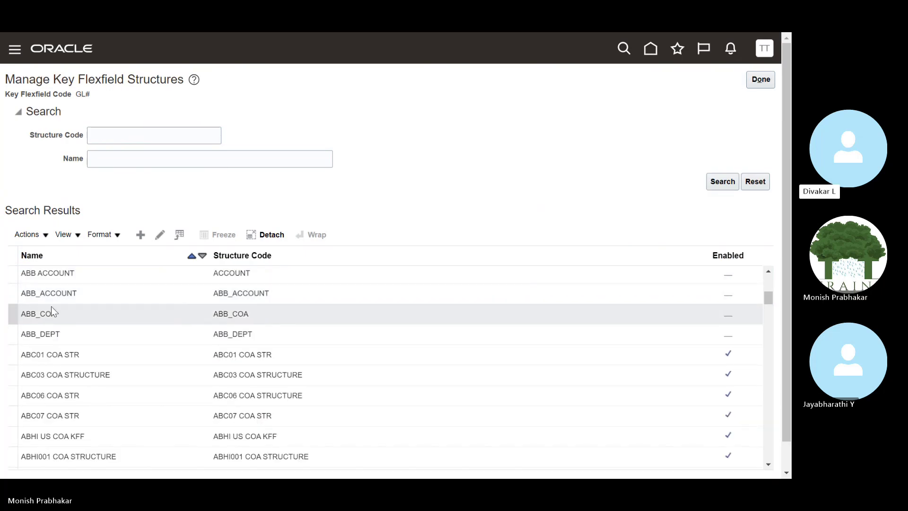
pyautogui.click(51, 310)
pyautogui.click(160, 235)
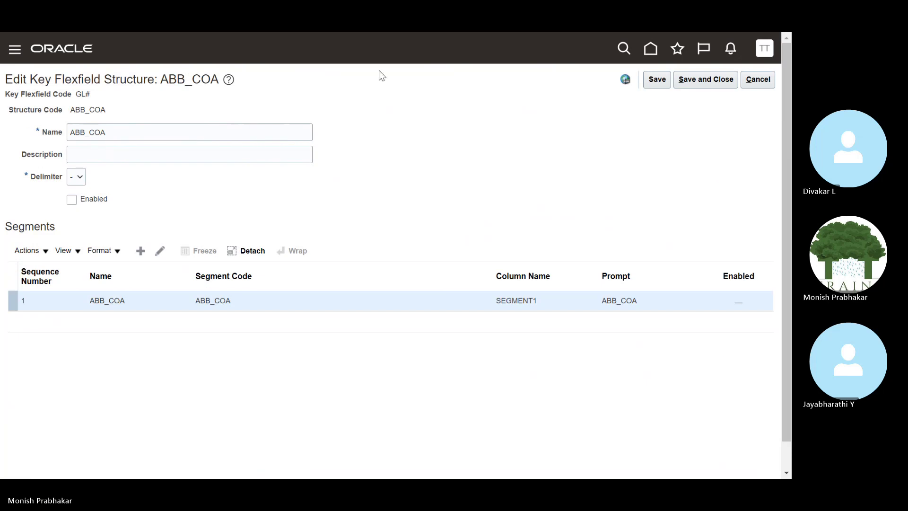
pyautogui.click(757, 80)
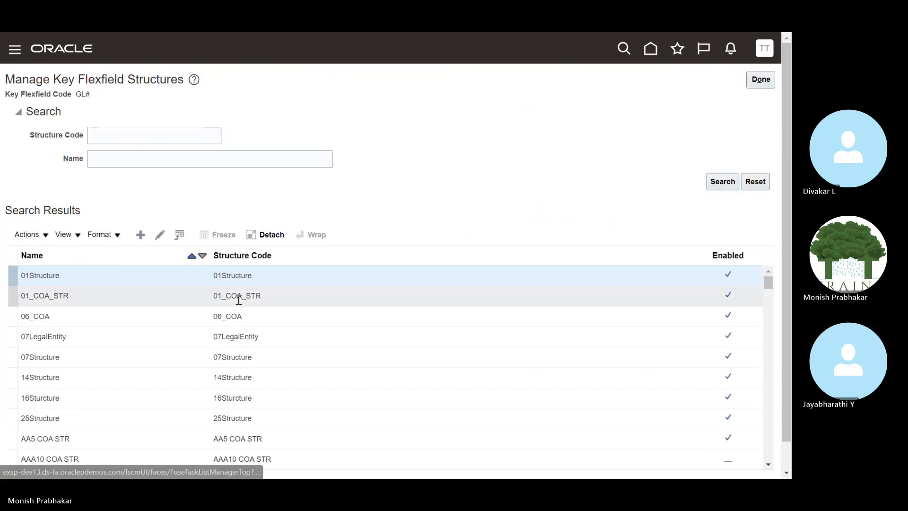
pyautogui.click(29, 234)
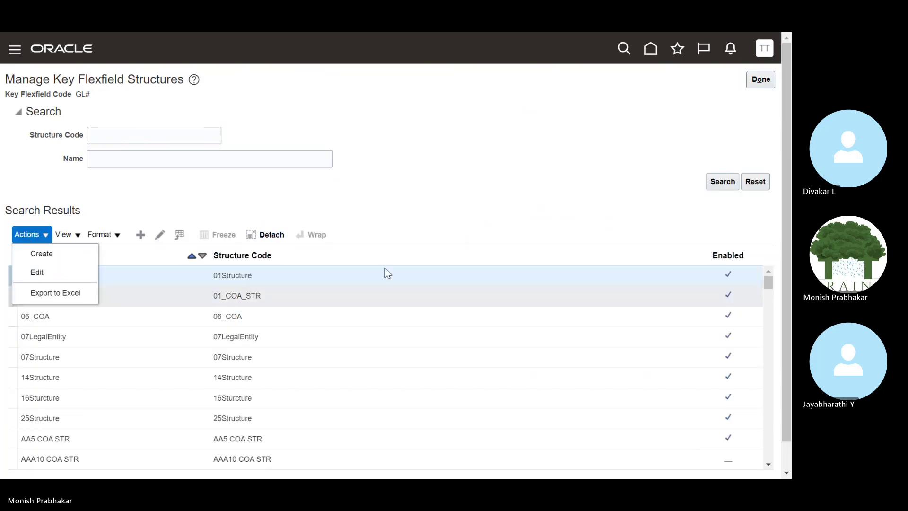
pyautogui.click(70, 252)
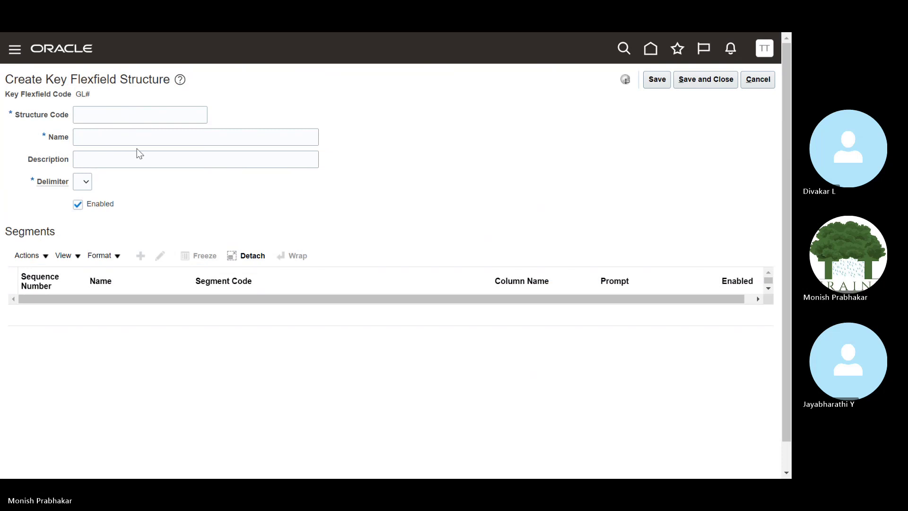
# Enter TATA_COA as the structure code, name and description.
pyautogui.click(92, 107)
pyautogui.write('tat')
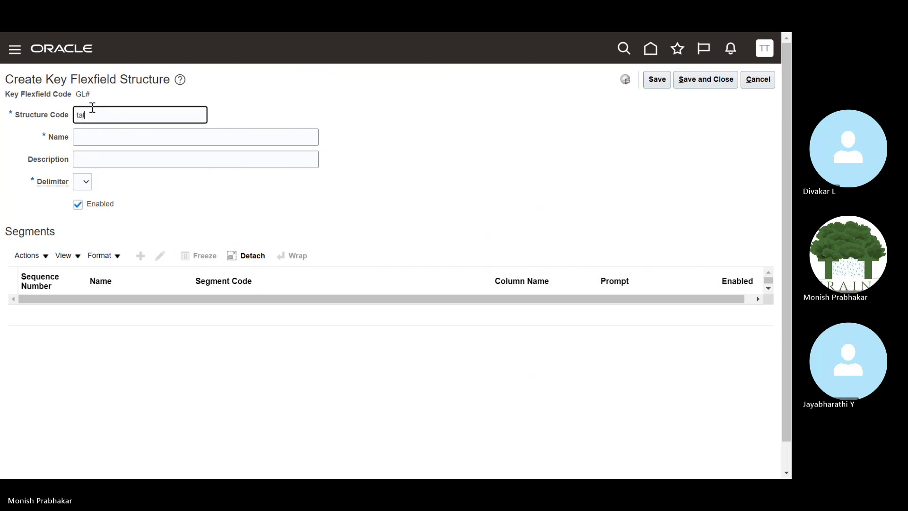
pyautogui.press('capslock')
pyautogui.press('BackSpace')
pyautogui.write('TAT')
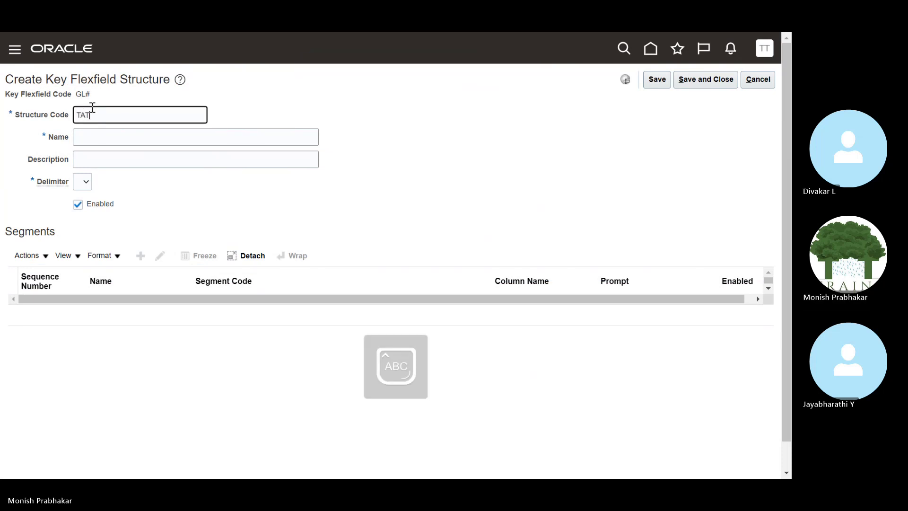
pyautogui.write('A_COA')
pyautogui.press('Tab')
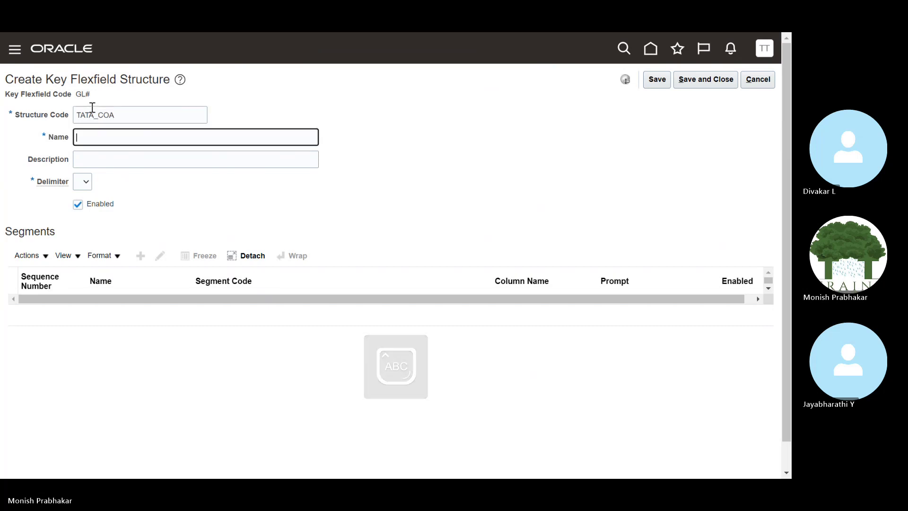
pyautogui.hotkey('shift', 'Tab')
pyautogui.hotkey('ctrl', 'c')
pyautogui.press('Tab')
pyautogui.hotkey('ctrl', 'v')
pyautogui.press('Tab')
pyautogui.hotkey('ctrl', 'v')
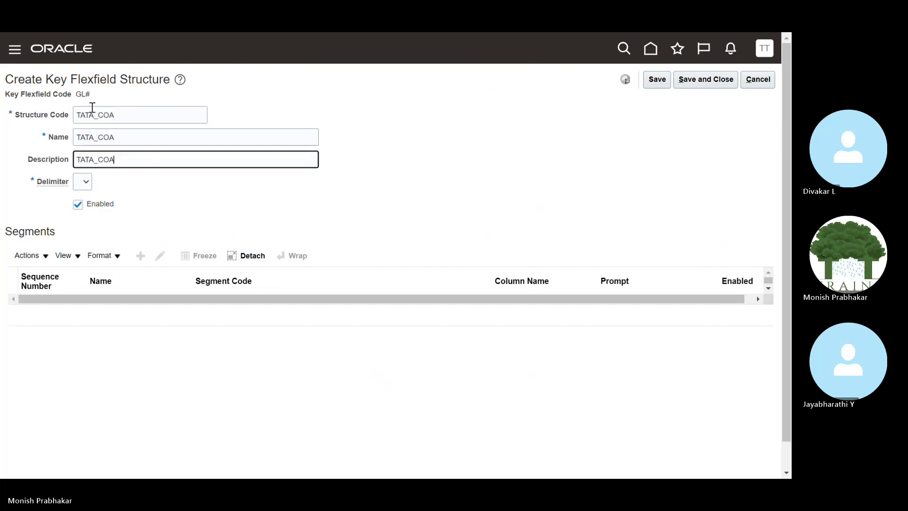
# Set the delimiter to a period, then save and dismiss the record-lock error.
pyautogui.click(84, 179)
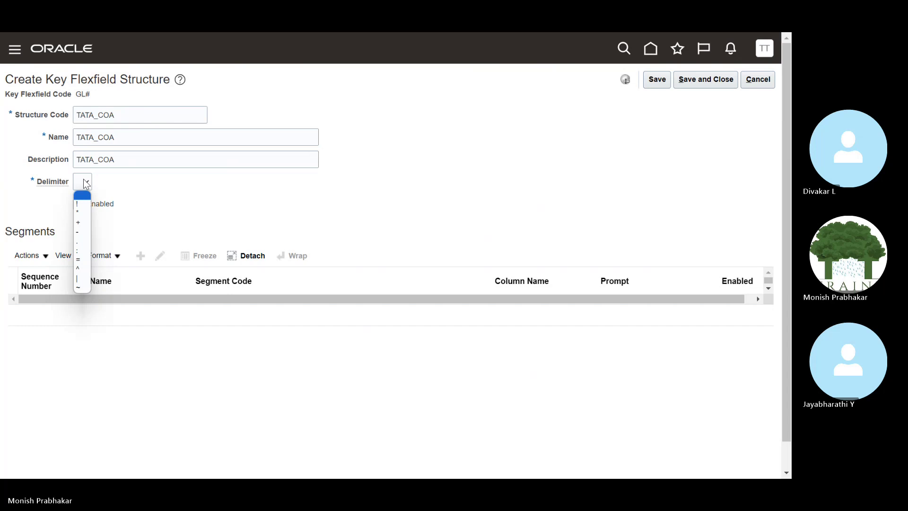
pyautogui.press('.')
pyautogui.press('Return')
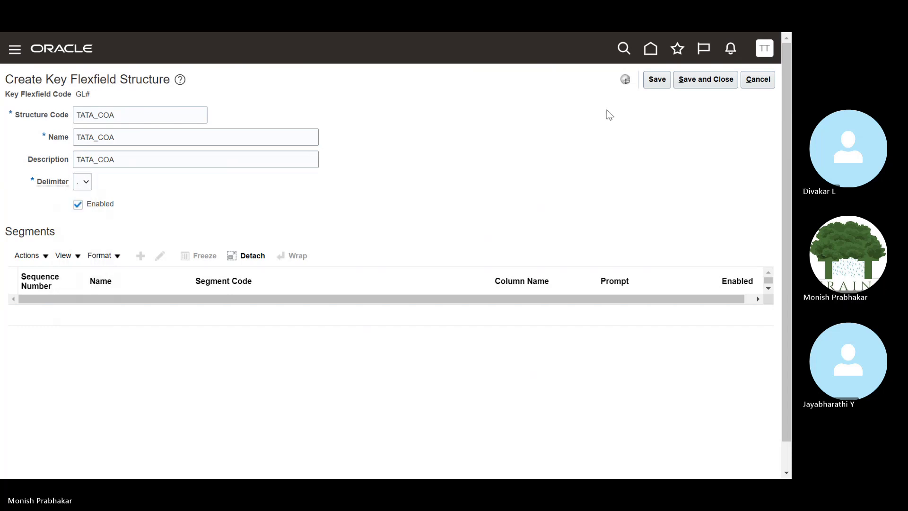
pyautogui.click(658, 78)
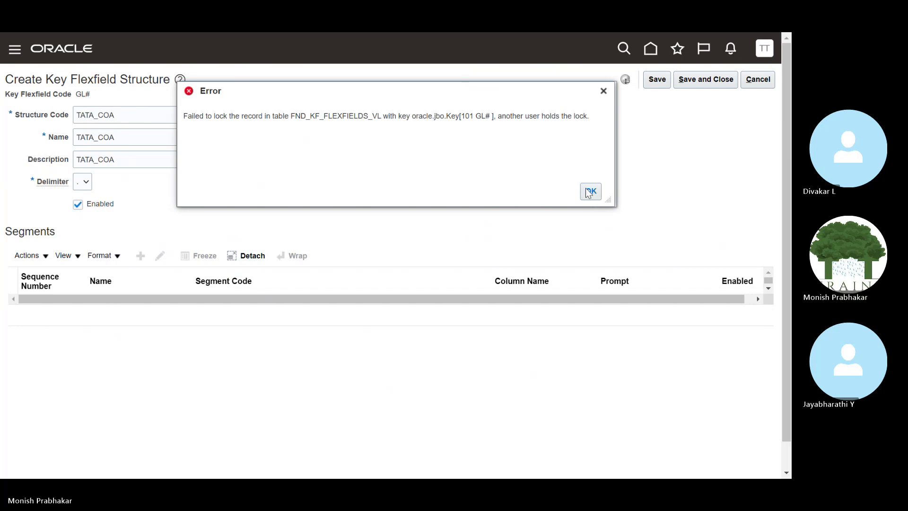
pyautogui.click(590, 191)
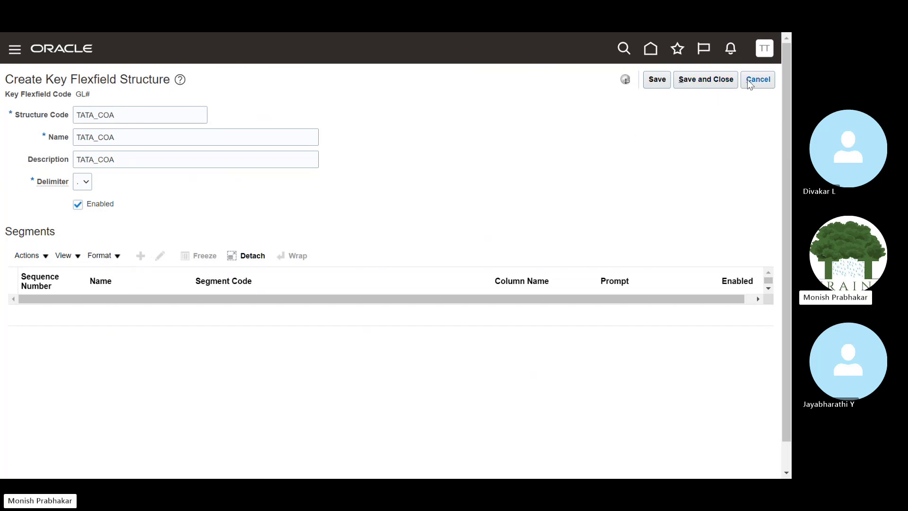
# Save and close the form, then search structure code TATA, which returns no results.
pyautogui.click(688, 80)
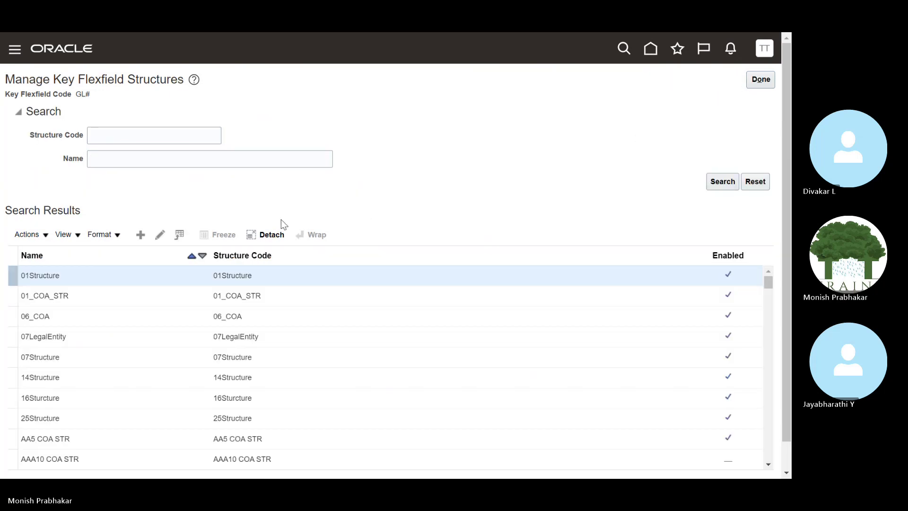
pyautogui.write('TATA')
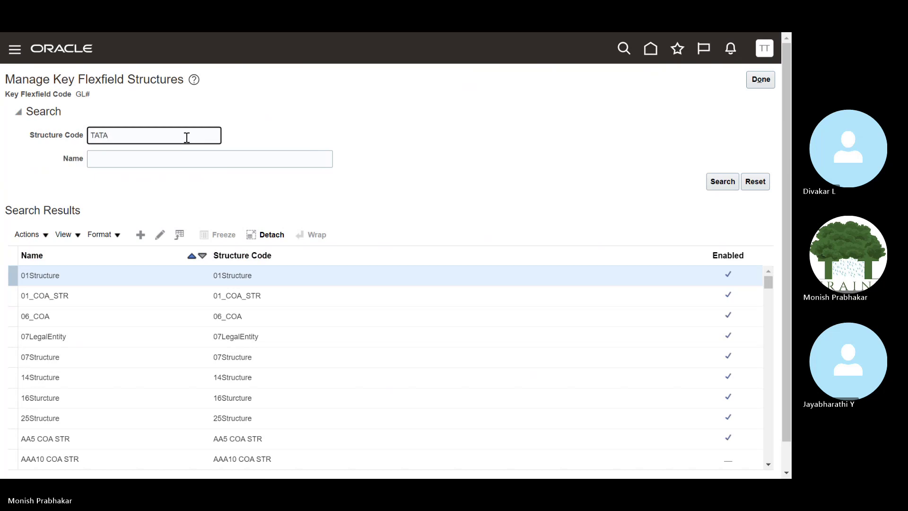
pyautogui.press('Return')
pyautogui.hotkey('alt', 'Tab')
pyautogui.hotkey('alt', 'Tab')
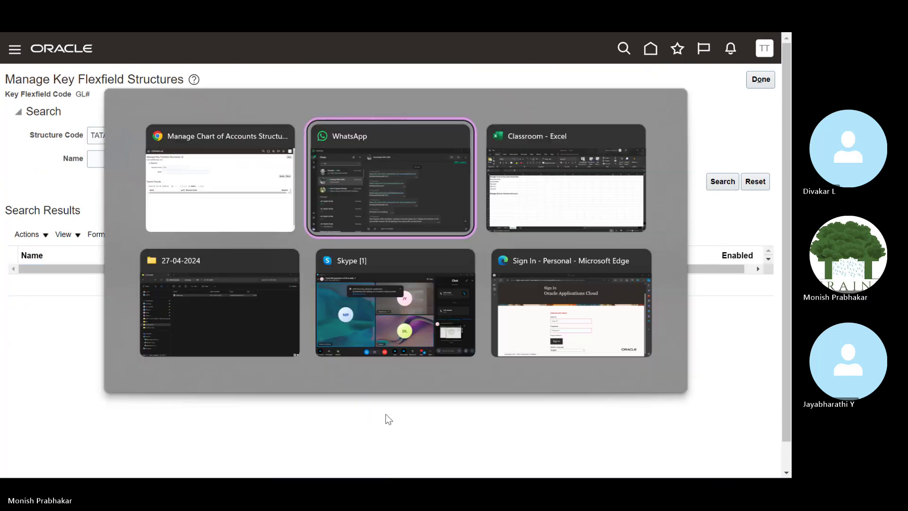
pyautogui.hotkey('alt', 'shift', 'Tab')
pyautogui.hotkey('alt', 'shift', 'Tab')
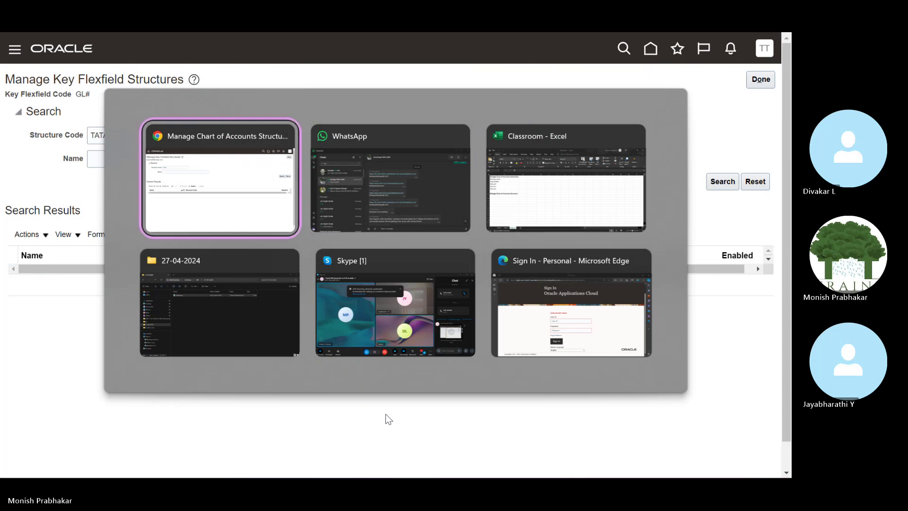
pyautogui.press('F11')
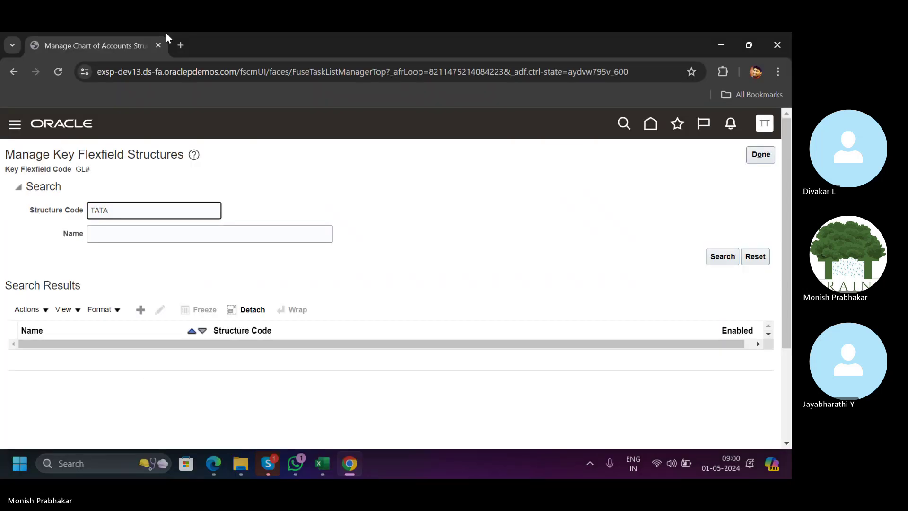
# Briefly search Google for TATA_COA, then start a new key flexfield structure.
pyautogui.click(179, 44)
pyautogui.write('TATA_COA')
pyautogui.press('Return')
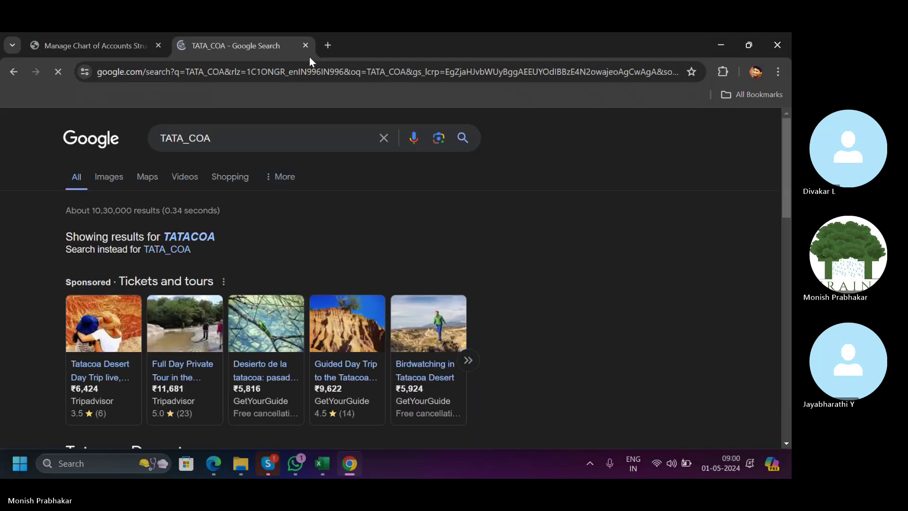
pyautogui.click(306, 45)
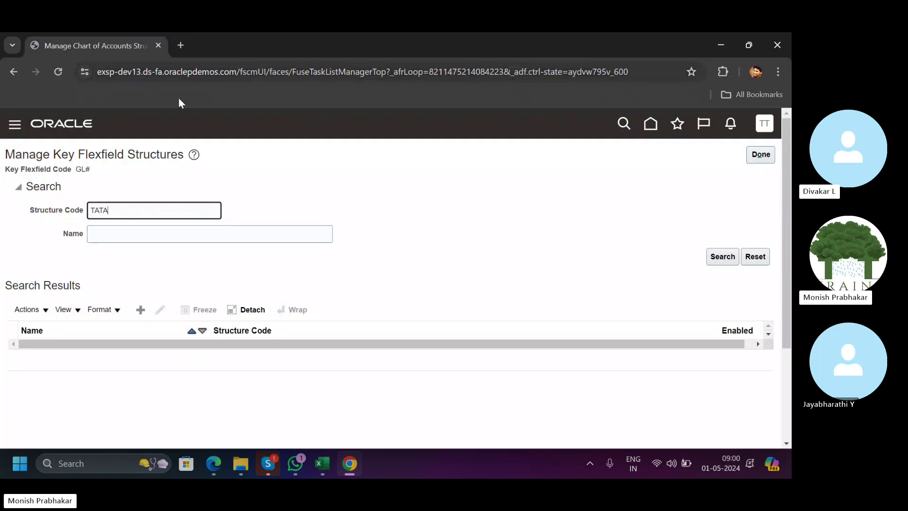
pyautogui.click(140, 309)
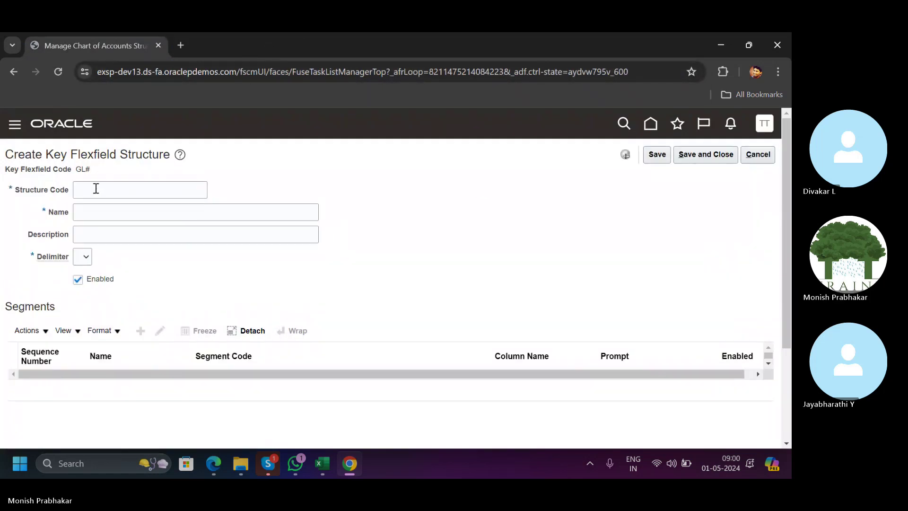
# Try saving the empty structure form and dismiss the missing required values error.
pyautogui.click(95, 188)
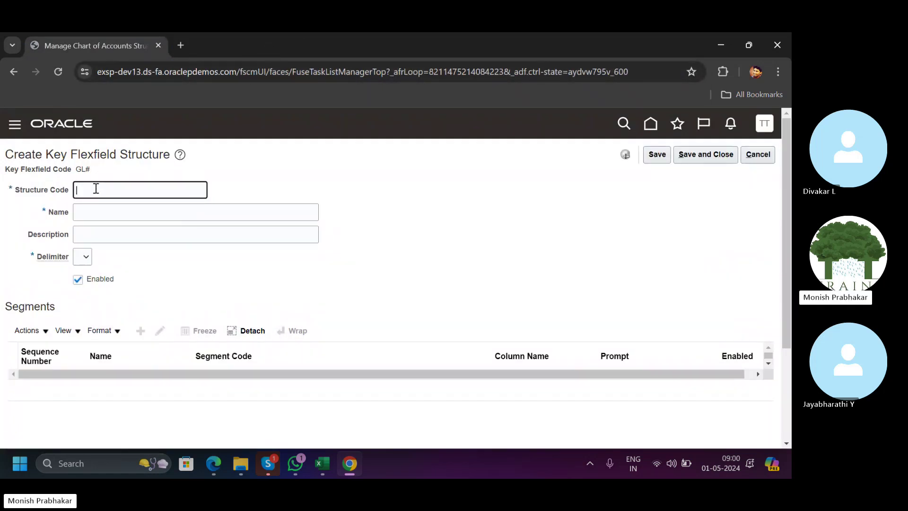
pyautogui.click(657, 156)
pyautogui.click(585, 240)
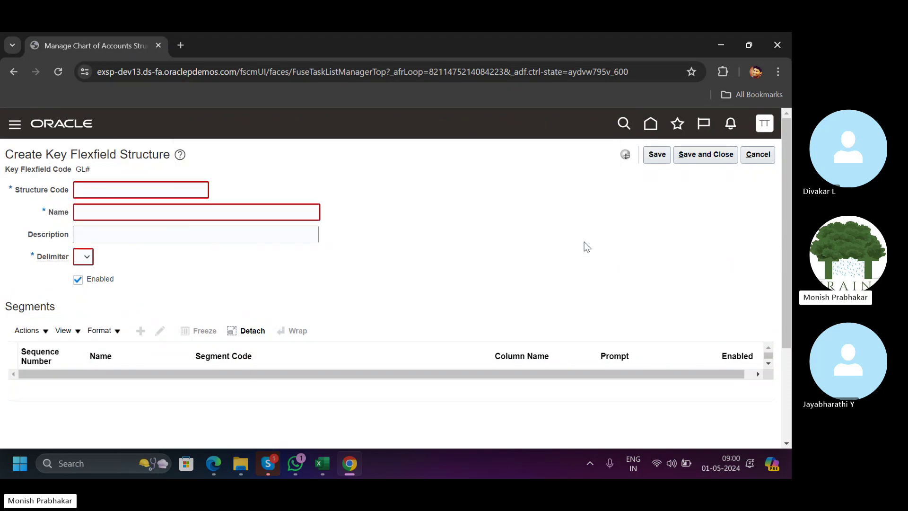
# Fill structure code, name and description with 1, choose period delimiter, and save.
pyautogui.click(156, 189)
pyautogui.write('1')
pyautogui.click(168, 211)
pyautogui.write('1')
pyautogui.click(156, 228)
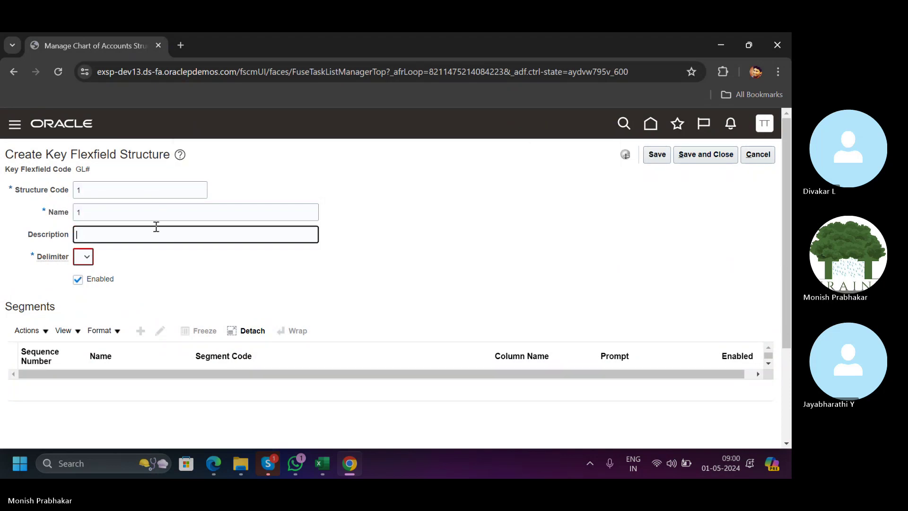
pyautogui.write('1')
pyautogui.click(80, 258)
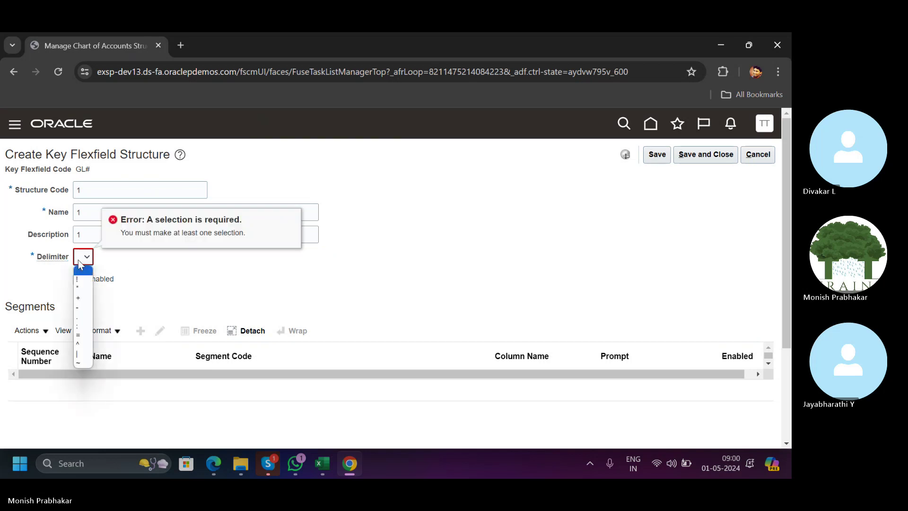
pyautogui.click(78, 317)
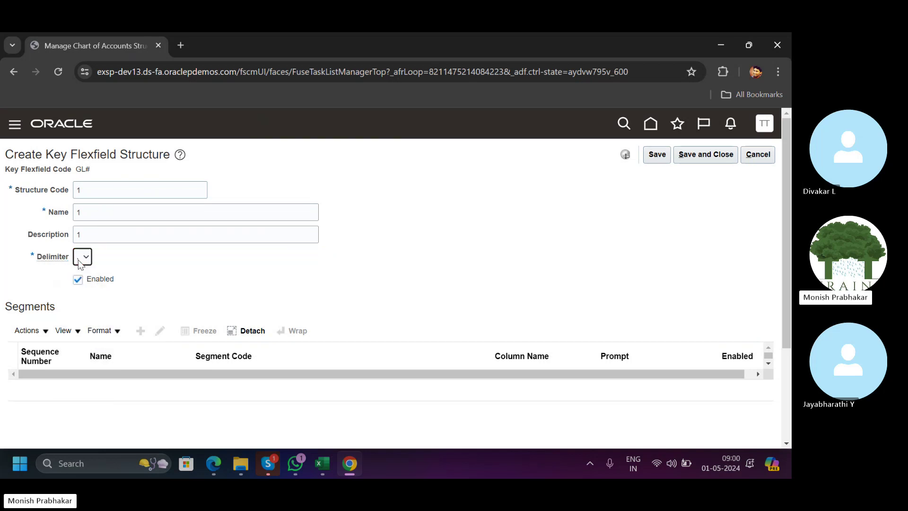
pyautogui.click(656, 156)
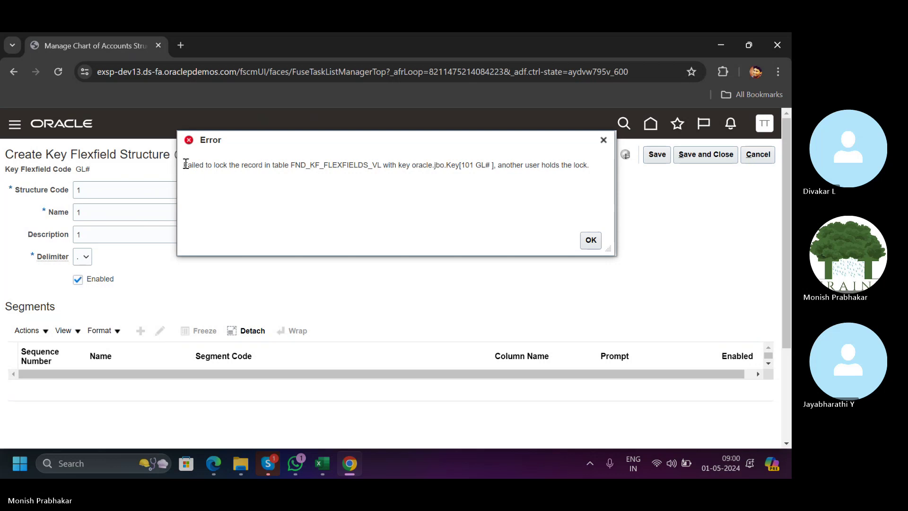
# Copy the record-lock error message and search it on Google in a new tab.
pyautogui.moveTo(183, 163)
pyautogui.mouseDown()
pyautogui.moveTo(482, 178)
pyautogui.moveTo(614, 166)
pyautogui.moveTo(184, 169)
pyautogui.mouseUp()
pyautogui.click(578, 166)
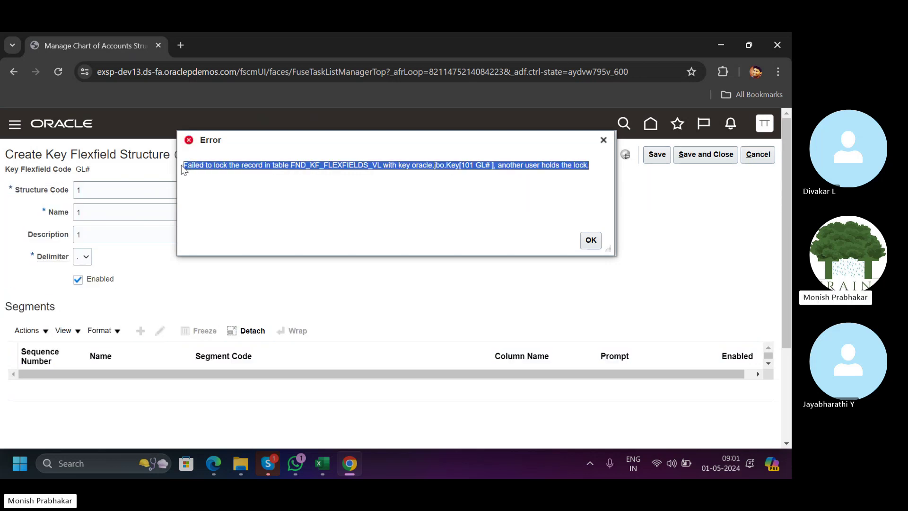
pyautogui.hotkey('ctrl', 'c')
pyautogui.click(179, 45)
pyautogui.hotkey('ctrl', 'v')
pyautogui.press('Return')
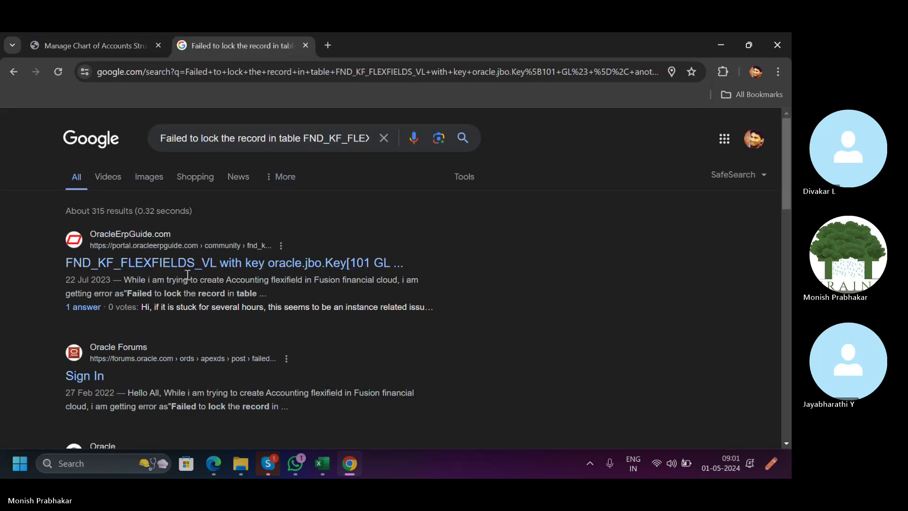
# Open the OracleErpGuide FND_KF_FLEXFIELDS_VL lock thread in a new tab and read the answer.
pyautogui.rightClick(187, 263)
pyautogui.click(213, 273)
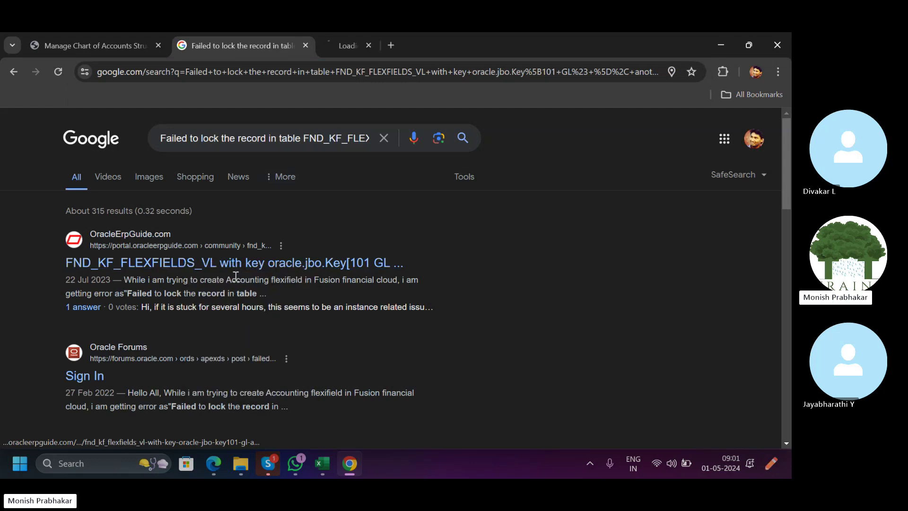
pyautogui.click(362, 45)
pyautogui.scroll(-6, 151, 331)
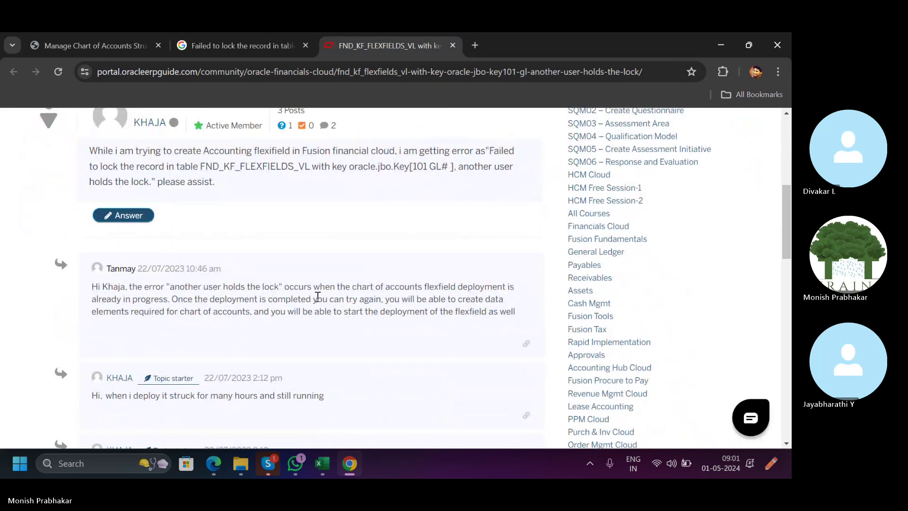
pyautogui.moveTo(171, 299); pyautogui.dragTo(222, 345)
pyautogui.click(220, 344)
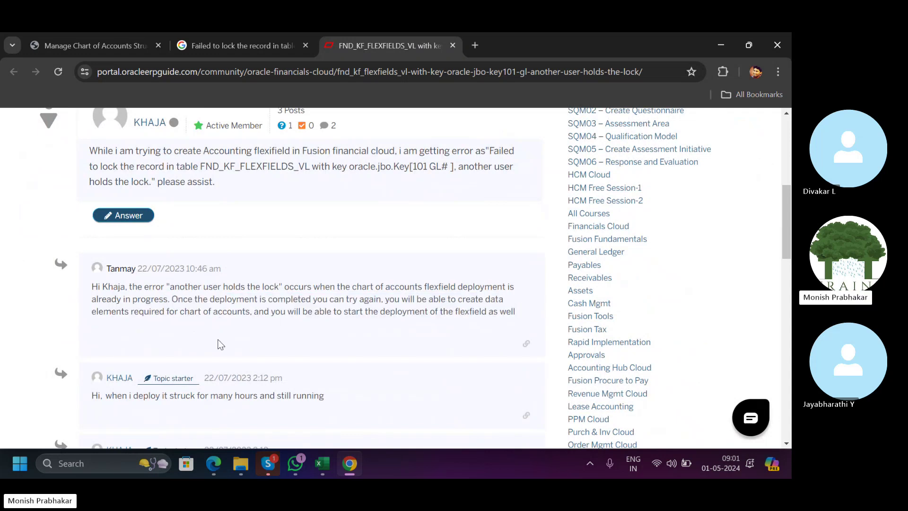
pyautogui.scroll(-2, 219, 344)
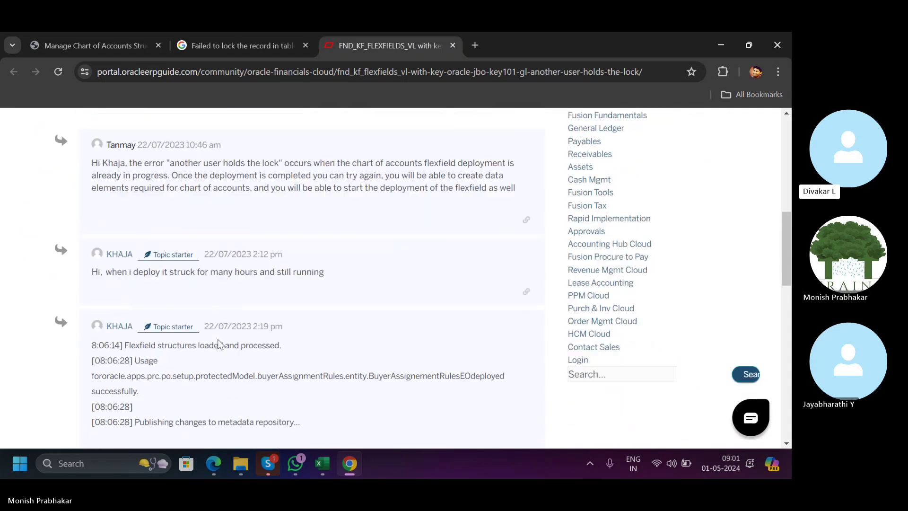
# Dismiss the record-lock error, cancel the new structure, and return to the structures list.
pyautogui.click(90, 46)
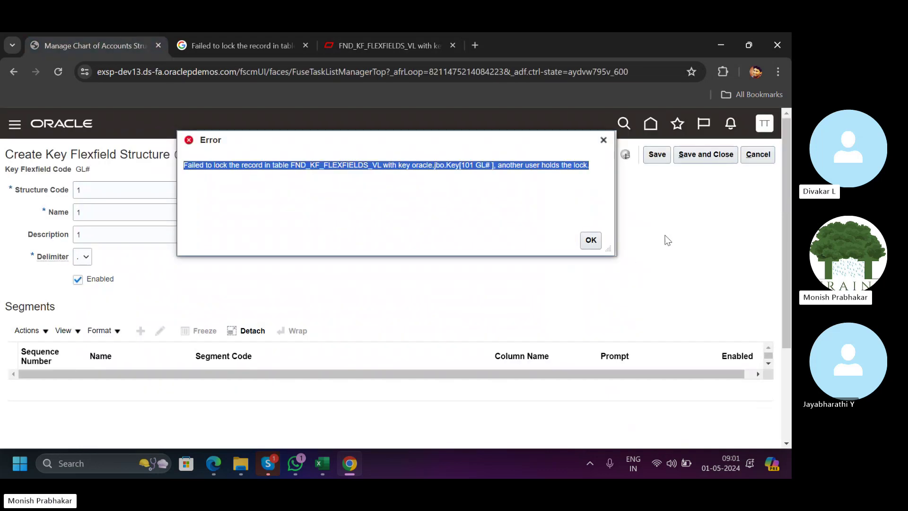
pyautogui.click(591, 241)
pyautogui.click(751, 155)
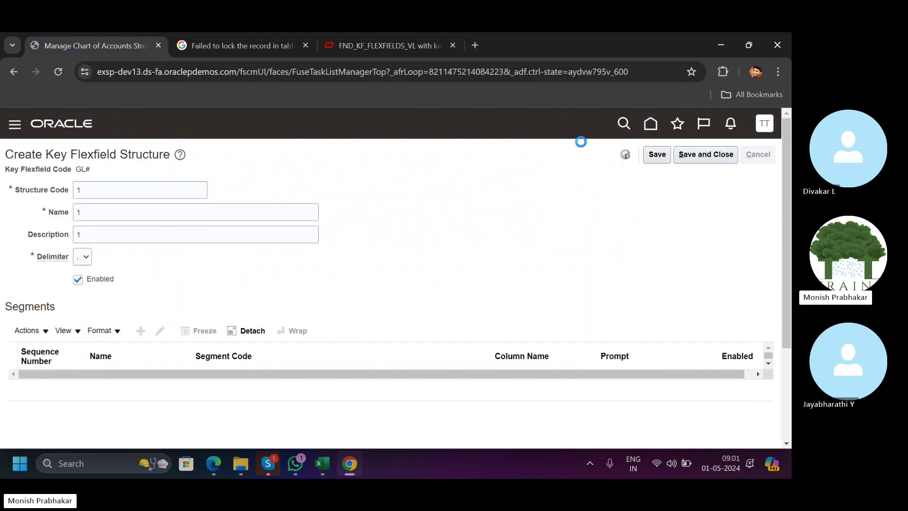
pyautogui.click(757, 156)
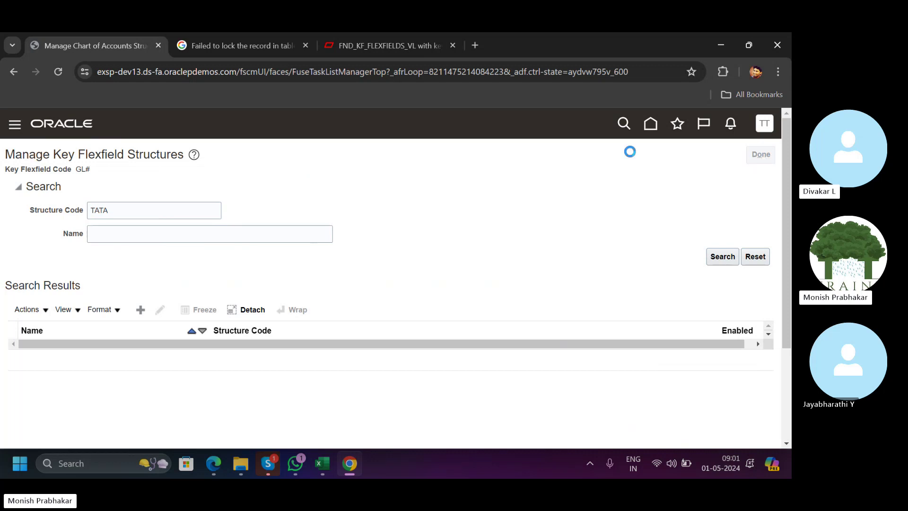
pyautogui.moveTo(572, 398); pyautogui.dragTo(703, 398)
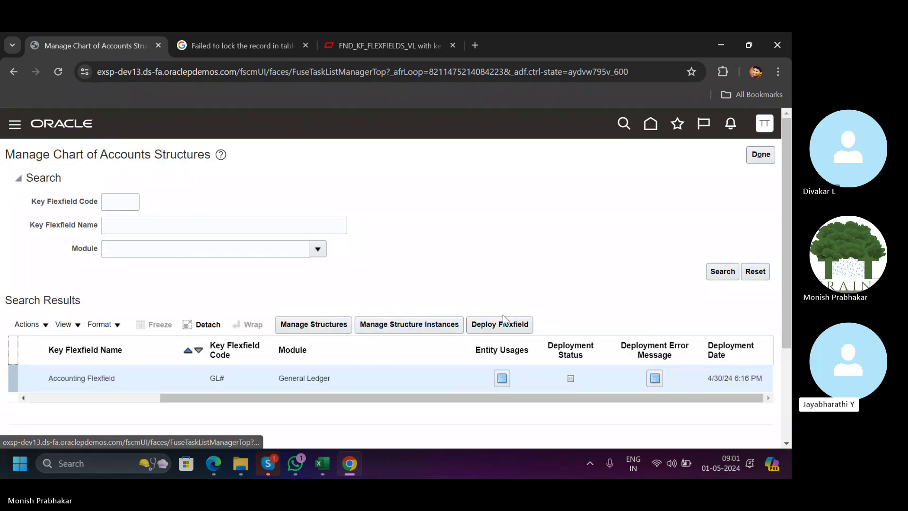
# Duplicate the Oracle tab, reread the forum's deployment-in-progress explanation, then go to the duplicate.
pyautogui.rightClick(83, 45)
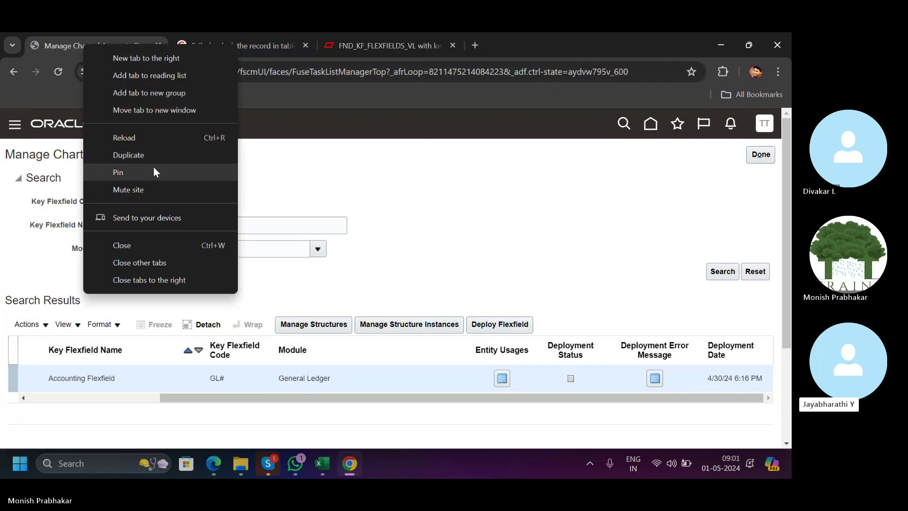
pyautogui.click(141, 153)
pyautogui.click(379, 49)
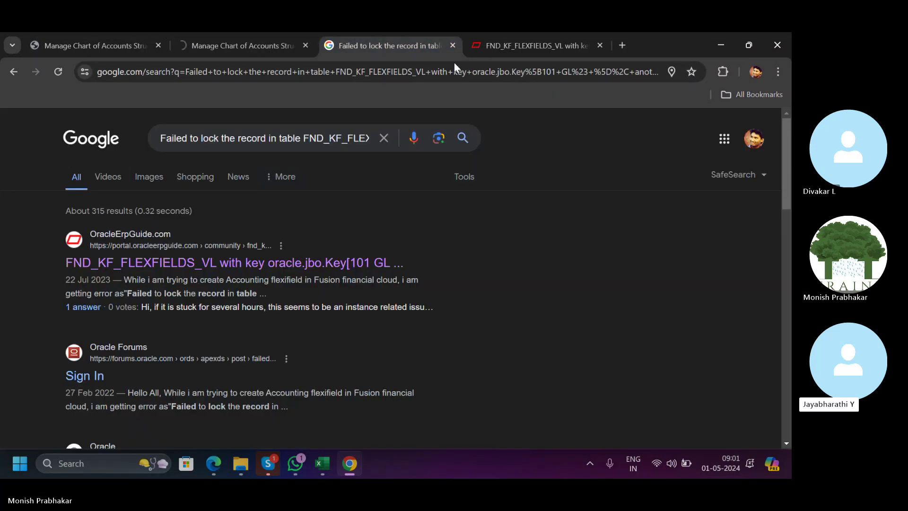
pyautogui.click(570, 49)
pyautogui.scroll(1, 163, 208)
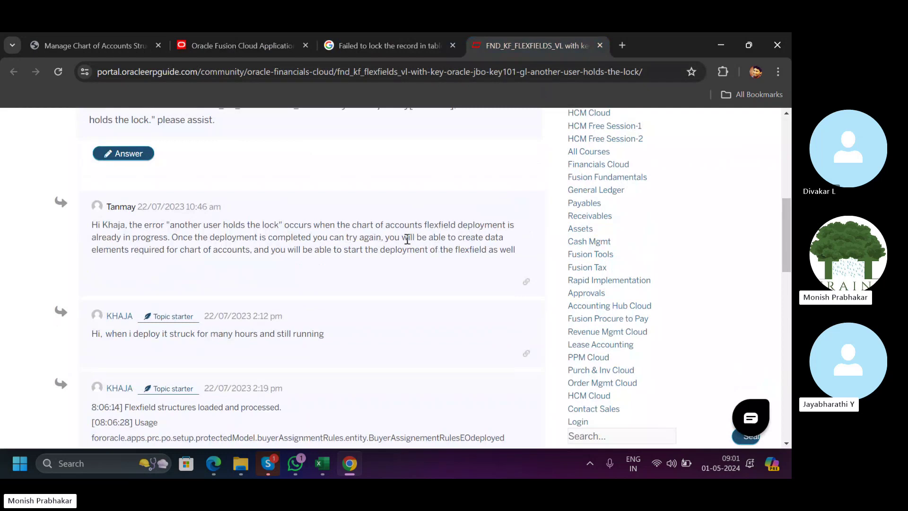
pyautogui.moveTo(415, 224); pyautogui.dragTo(168, 238)
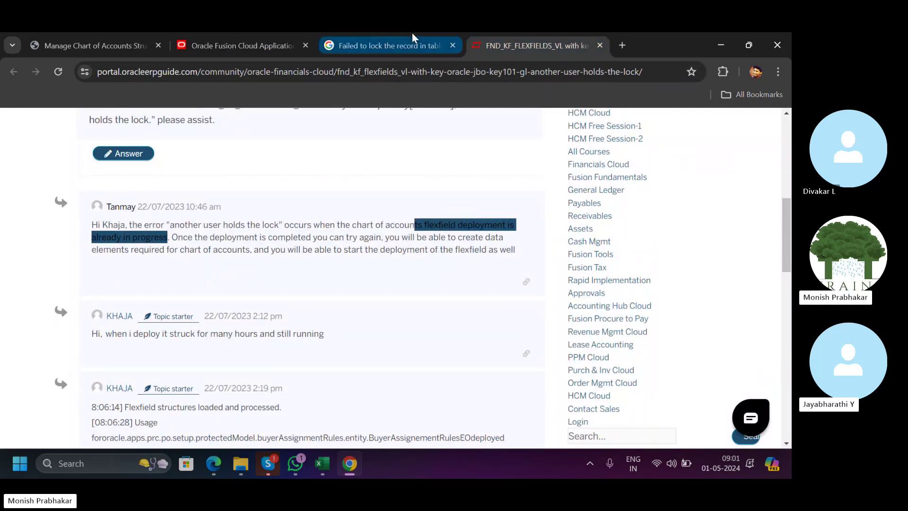
pyautogui.click(231, 39)
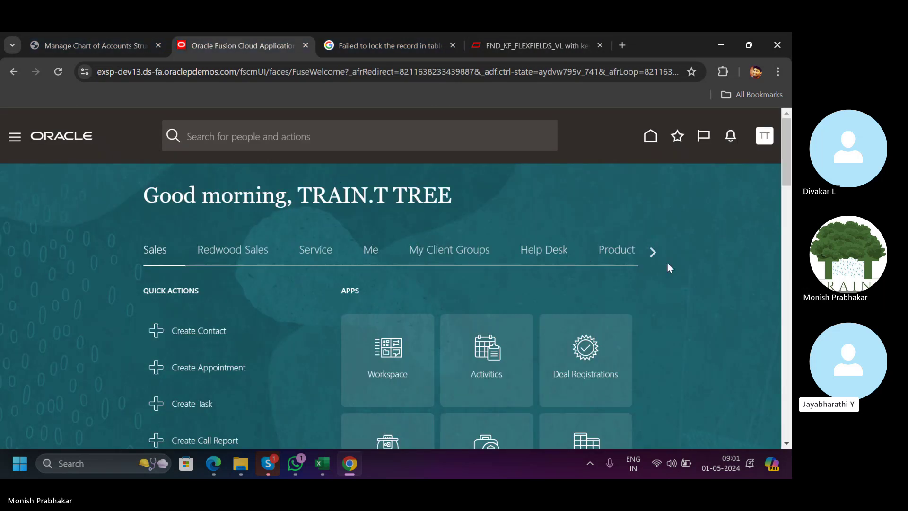
# From the home page Tools area, open Scheduled Processes and review recent processes.
pyautogui.click(651, 250)
pyautogui.click(651, 251)
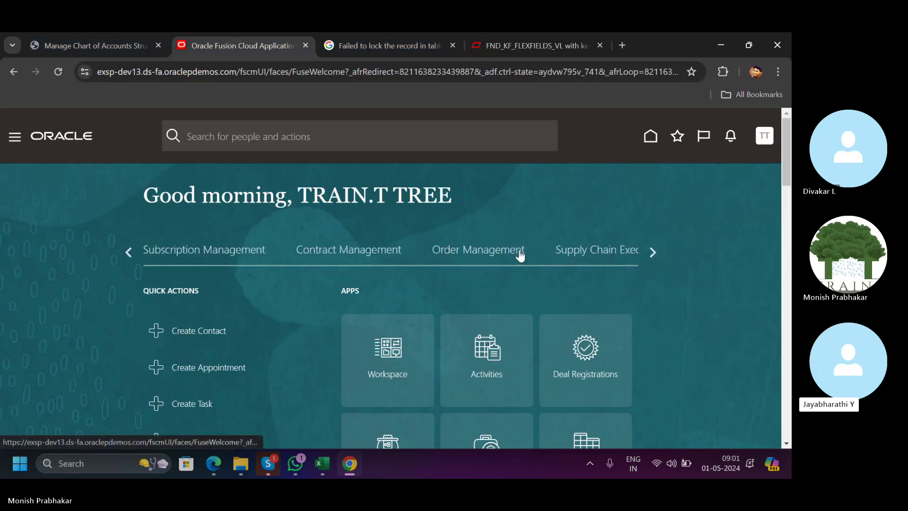
pyautogui.click(648, 251)
pyautogui.click(647, 250)
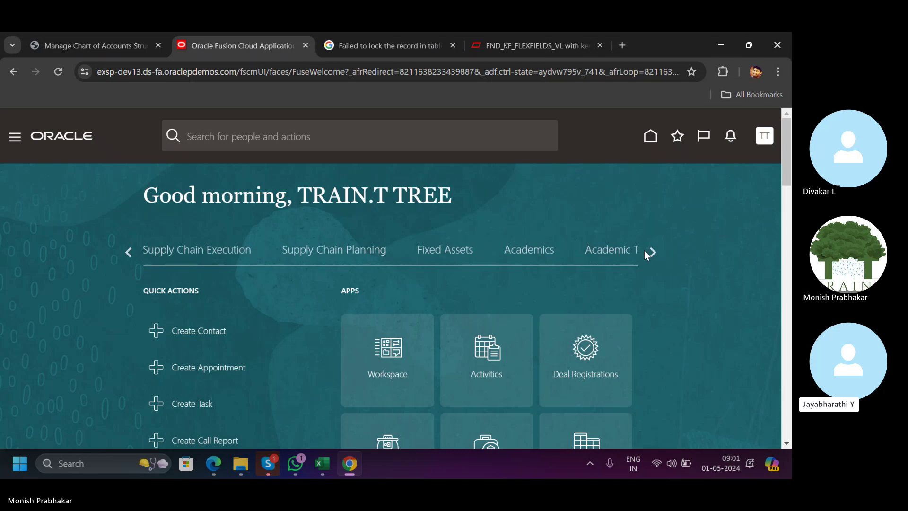
pyautogui.click(653, 251)
pyautogui.click(349, 249)
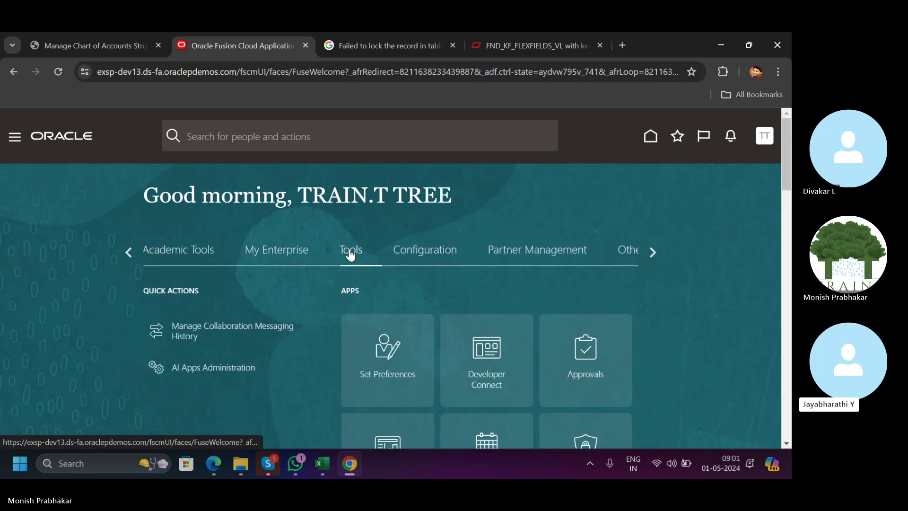
pyautogui.scroll(-3, 425, 349)
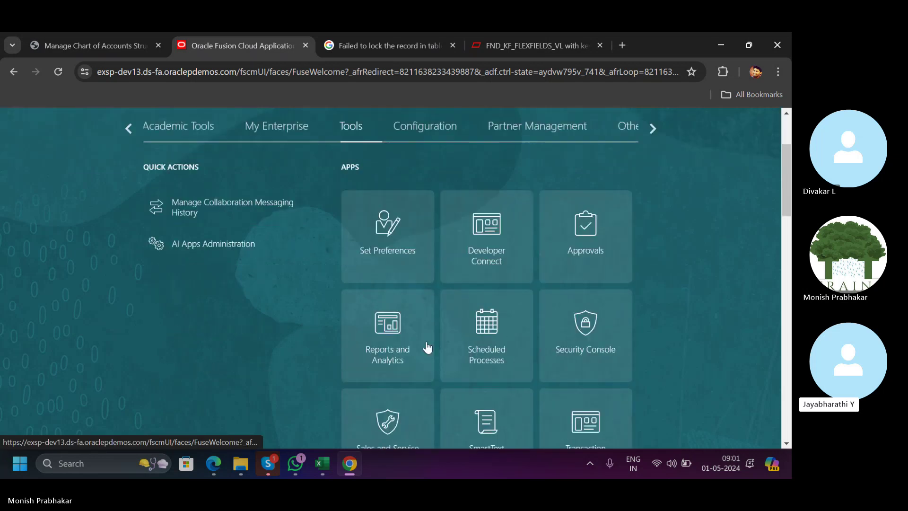
pyautogui.click(471, 330)
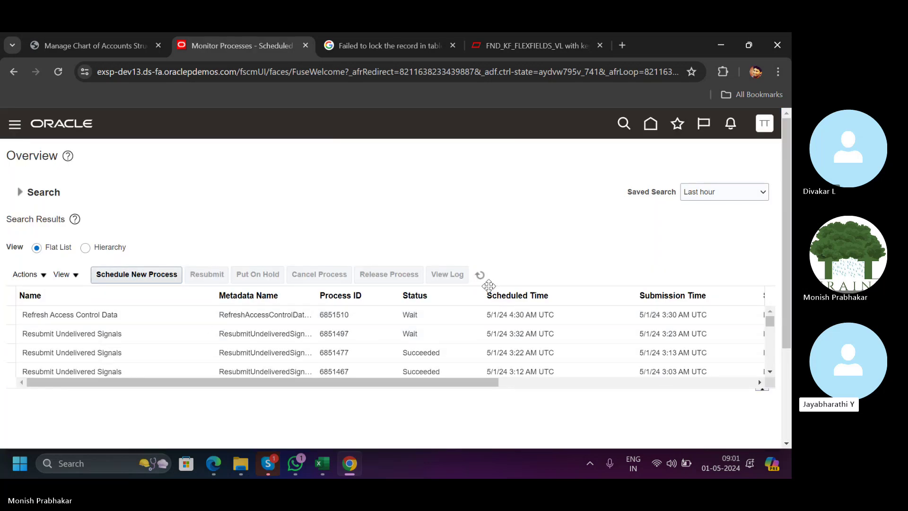
pyautogui.scroll(-5, 767, 355)
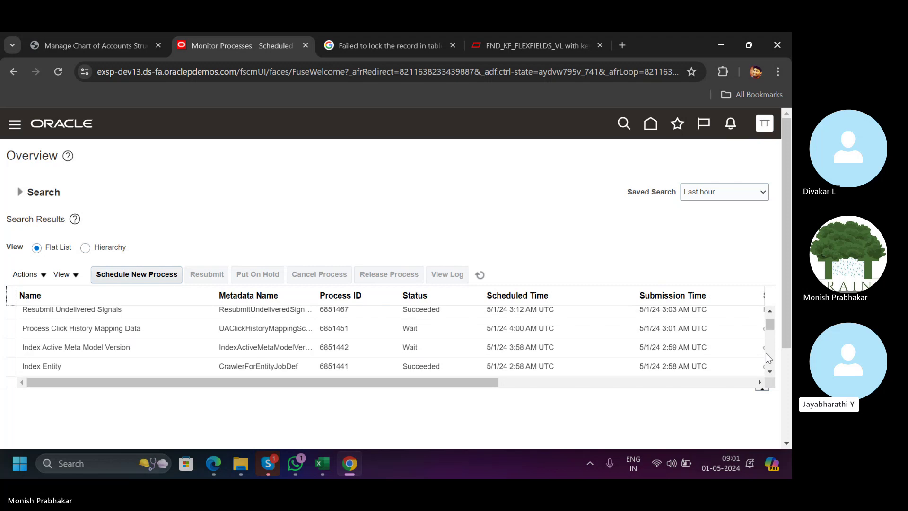
pyautogui.scroll(-3, 765, 353)
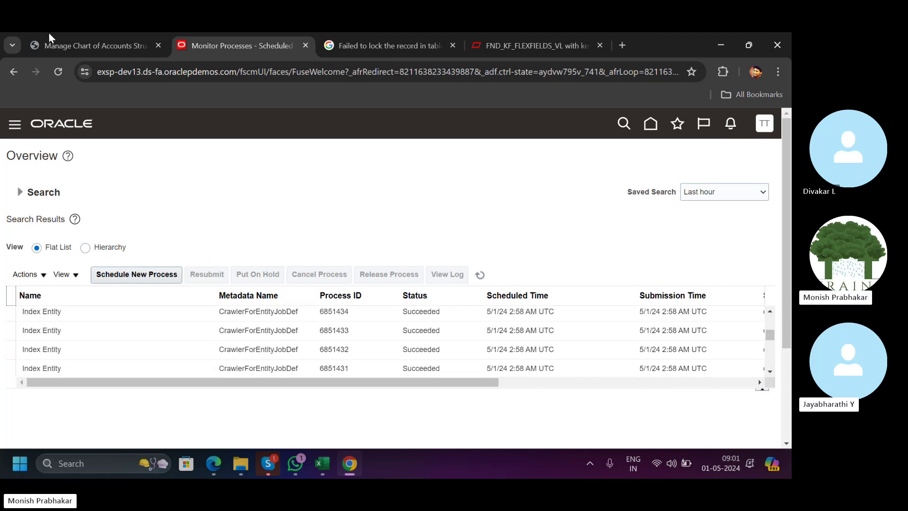
# Deploy the Accounting Flexfield from the structures page and close the Google search tab.
pyautogui.click(90, 45)
pyautogui.click(479, 331)
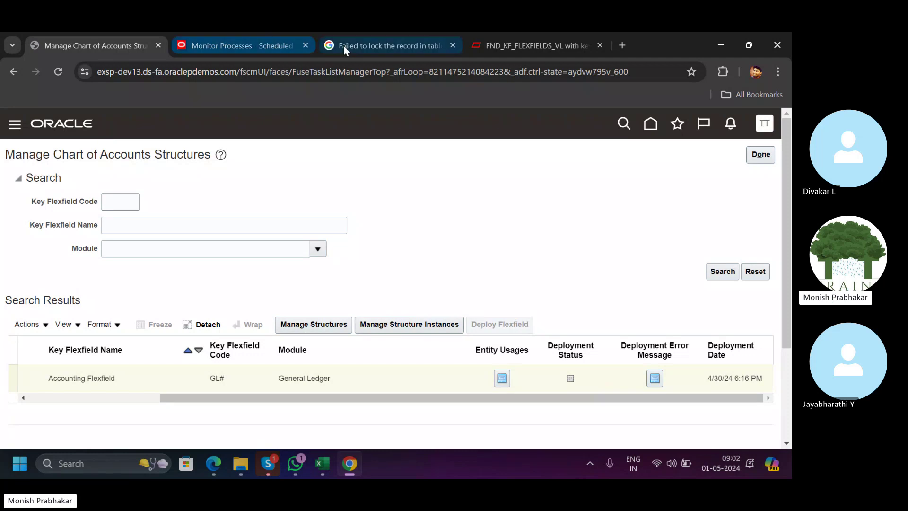
pyautogui.click(453, 46)
# Close the forum thread tab and switch the browser to full screen with F11.
pyautogui.click(453, 45)
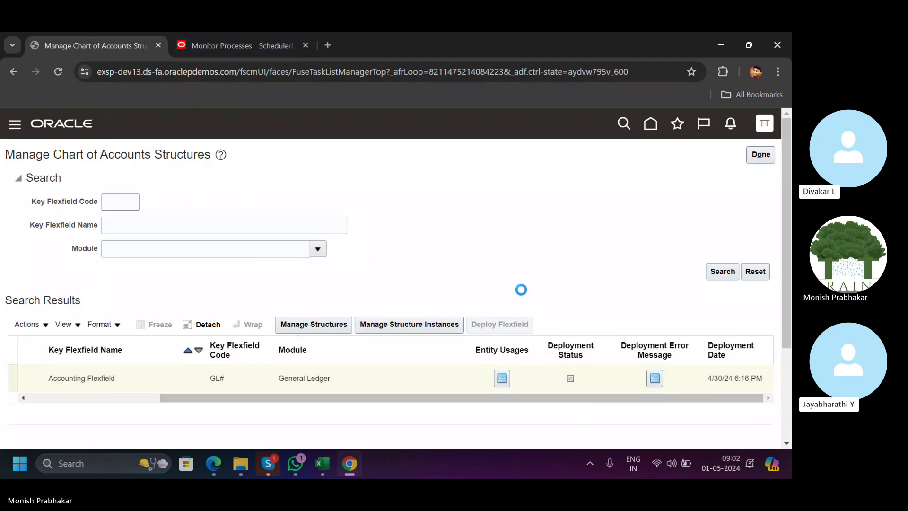
pyautogui.press('F11')
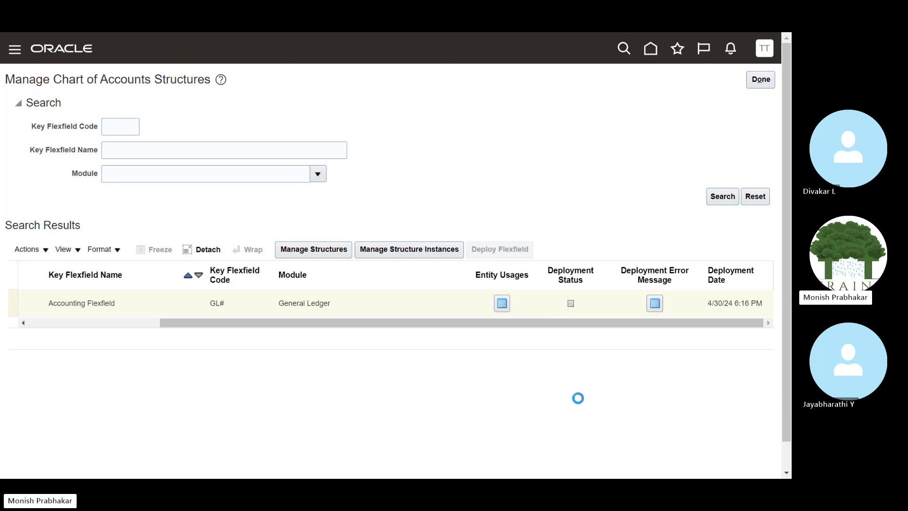
# Try twice to open Accounting Flexfield structure instances, then exit full screen.
pyautogui.click(364, 250)
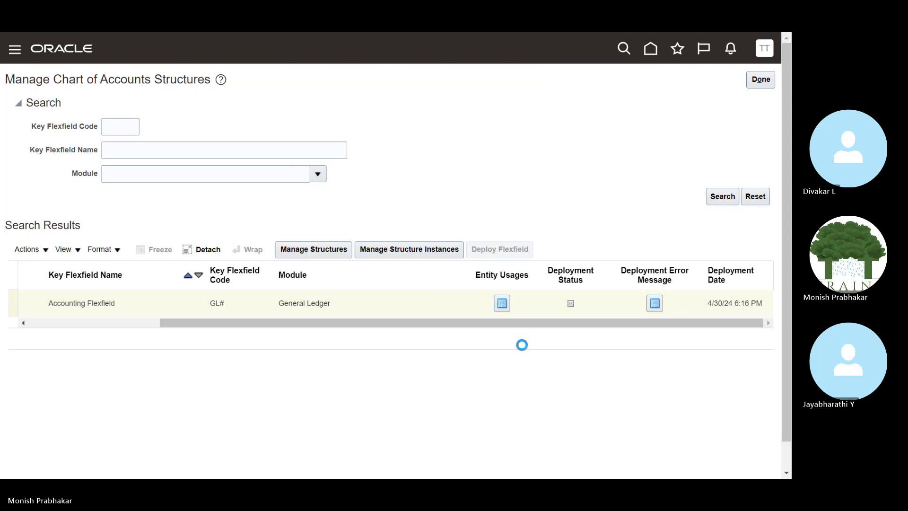
pyautogui.click(405, 251)
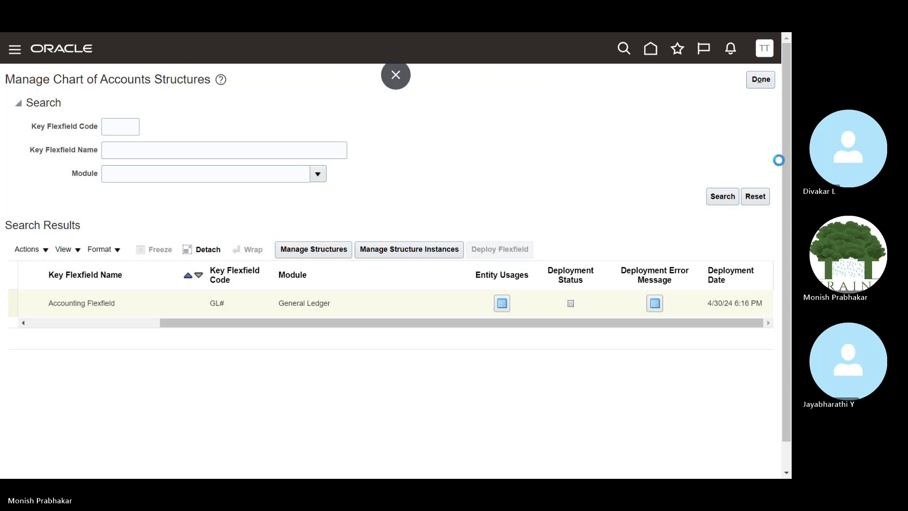
pyautogui.press('F11')
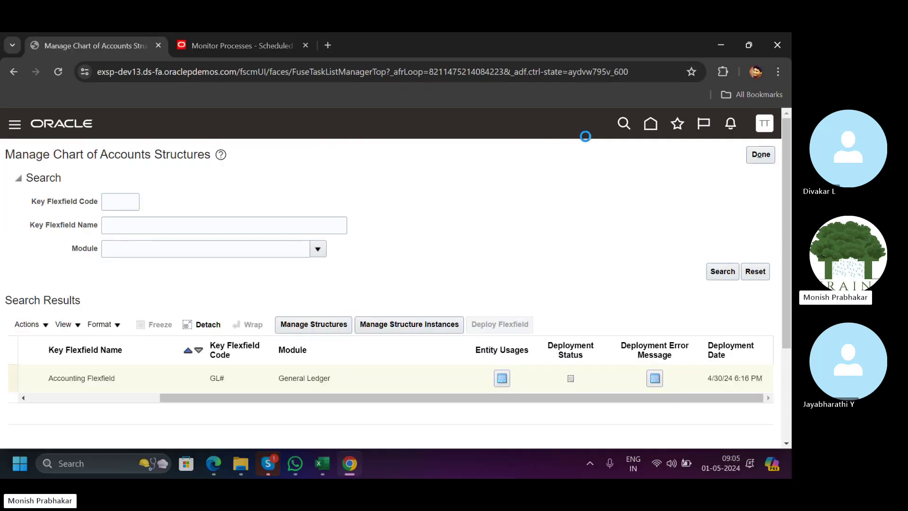
pyautogui.click(293, 464)
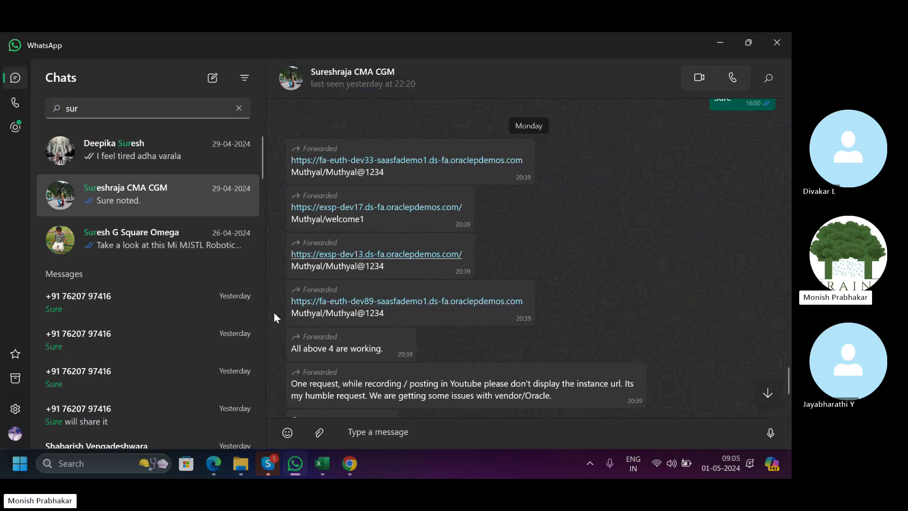
pyautogui.rightClick(394, 302)
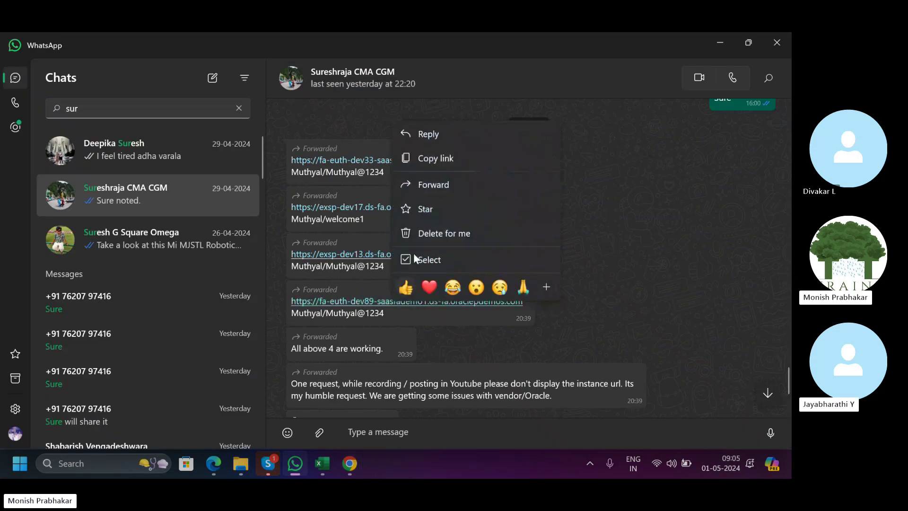
pyautogui.click(424, 155)
pyautogui.hotkey('alt', 'Tab')
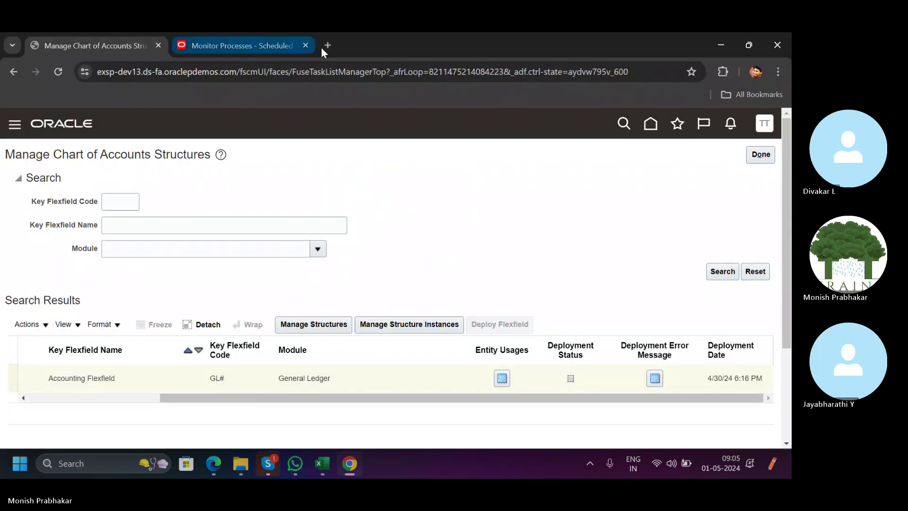
pyautogui.click(326, 47)
pyautogui.write('https://fa-euth-dev89-saasfademo1.ds-fa.oraclepdemos.com')
pyautogui.press('Return')
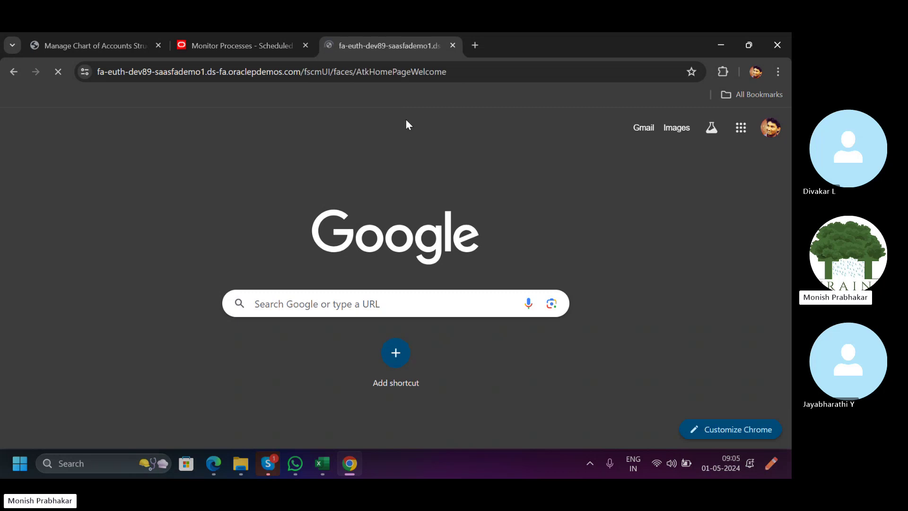
pyautogui.hotkey('alt', 'Tab')
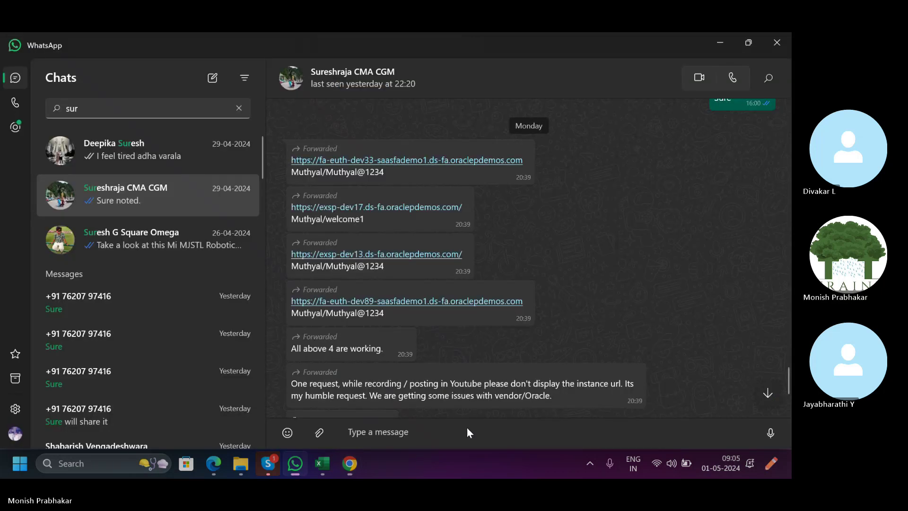
pyautogui.doubleClick(305, 314)
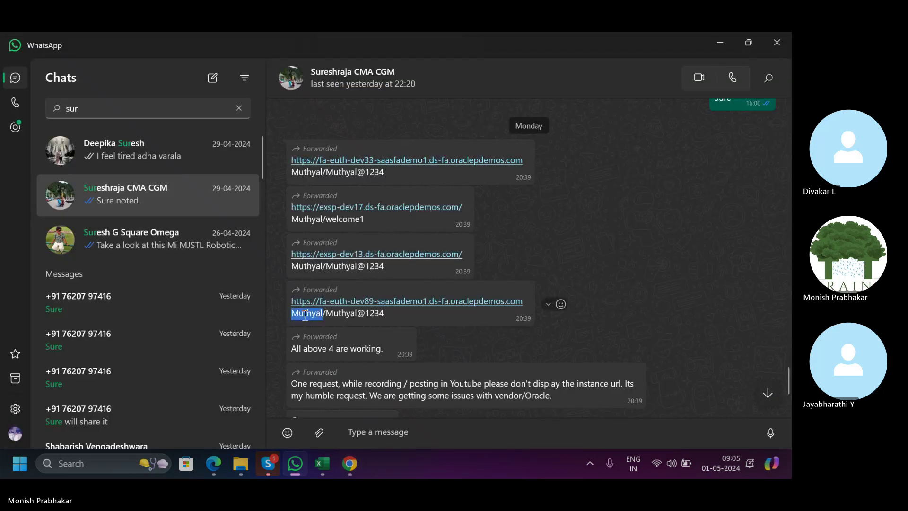
pyautogui.hotkey('alt', 'Tab')
pyautogui.hotkey('ctrl', 'v')
pyautogui.click(334, 366)
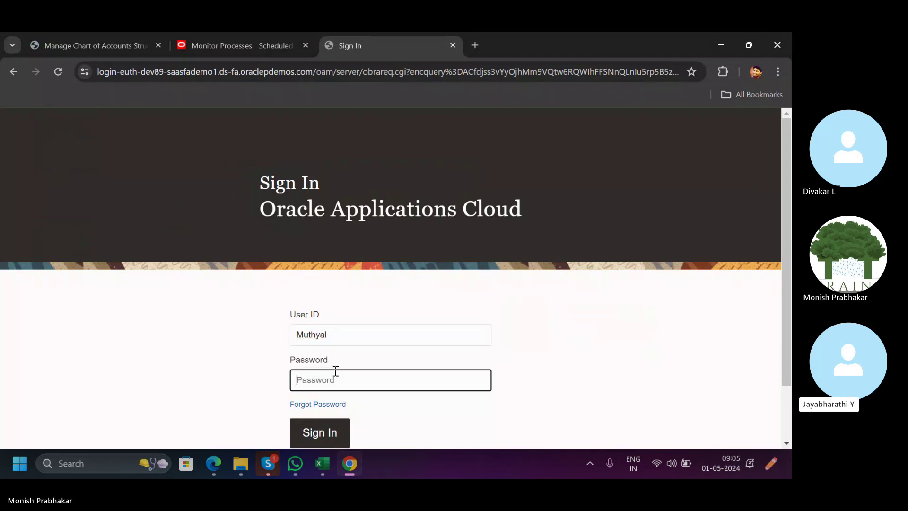
pyautogui.write('W')
pyautogui.press('capslock')
pyautogui.write('•••••••••')
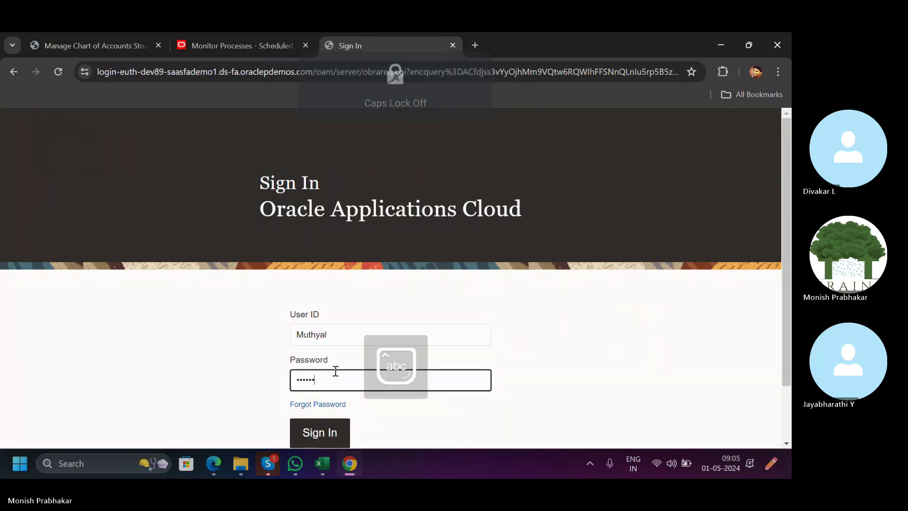
pyautogui.press('Return')
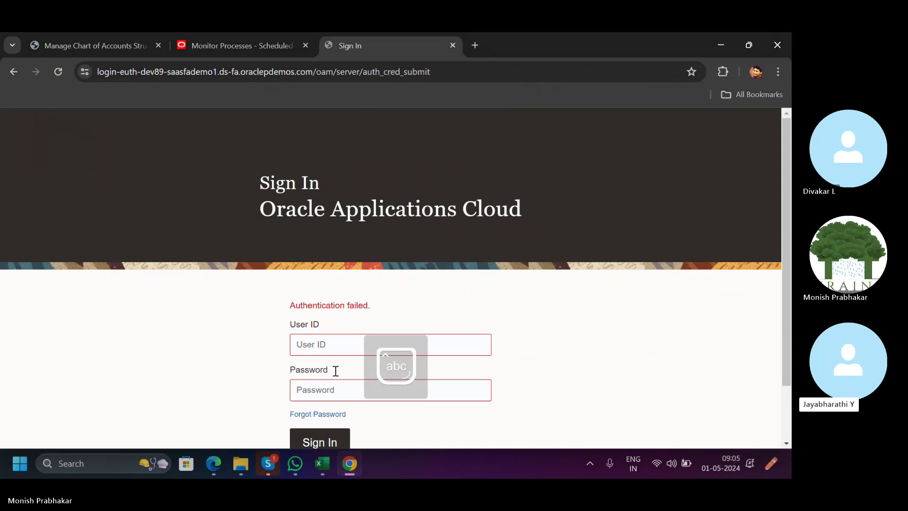
pyautogui.scroll(-1, 335, 371)
pyautogui.hotkey('alt', 'Tab')
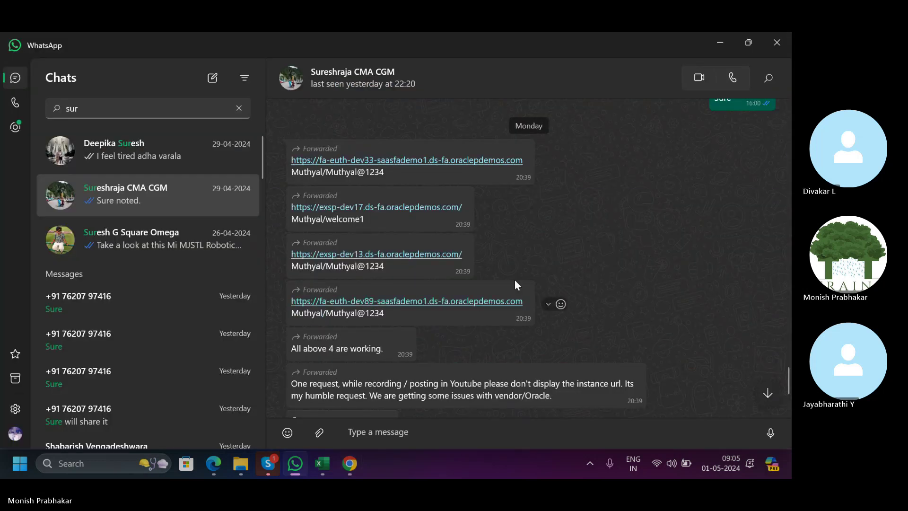
pyautogui.hotkey('alt', 'Tab')
pyautogui.click(349, 286)
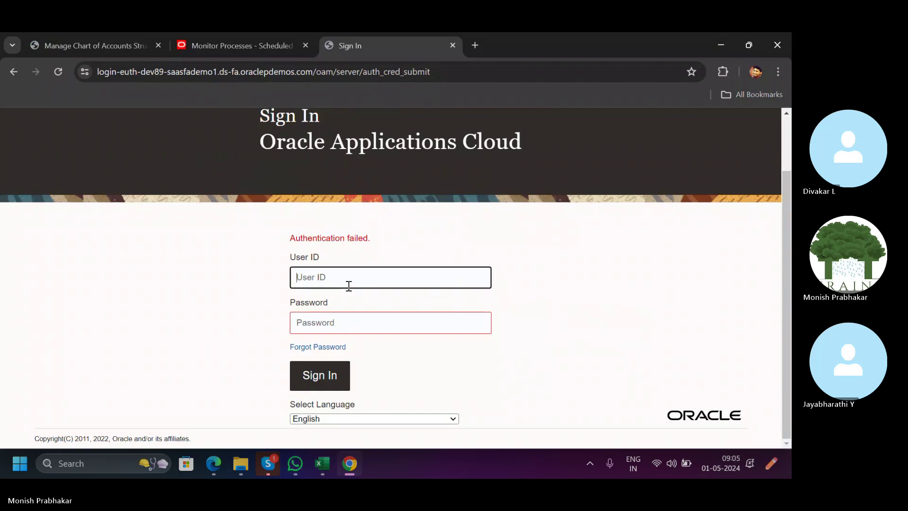
pyautogui.hotkey('ctrl', 'v')
pyautogui.click(338, 317)
pyautogui.hotkey('alt', 'Tab')
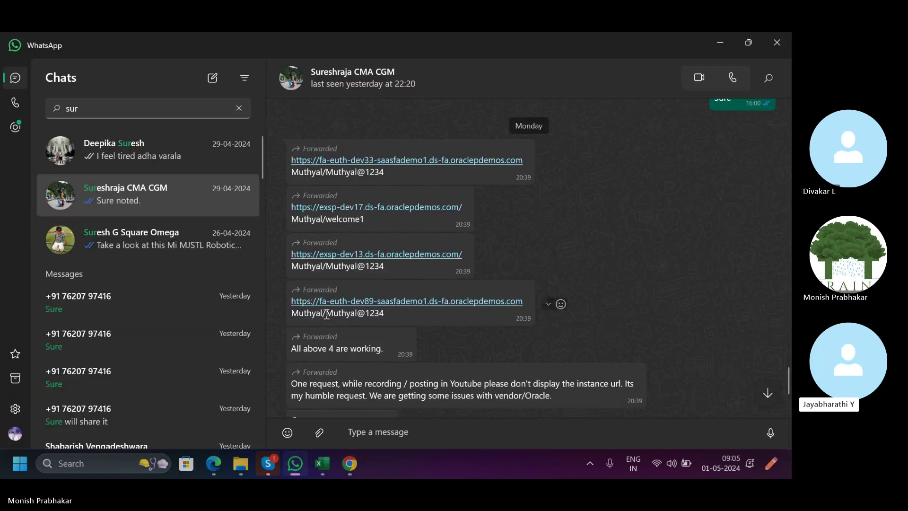
pyautogui.moveTo(326, 313); pyautogui.dragTo(491, 322)
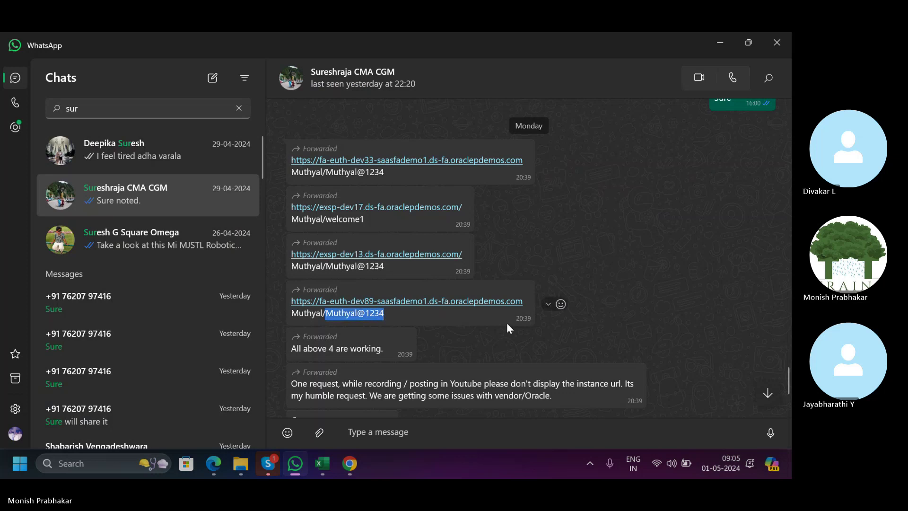
pyautogui.hotkey('ctrl', 'c')
pyautogui.hotkey('alt', 'Tab')
pyautogui.hotkey('ctrl', 'v')
pyautogui.click(345, 373)
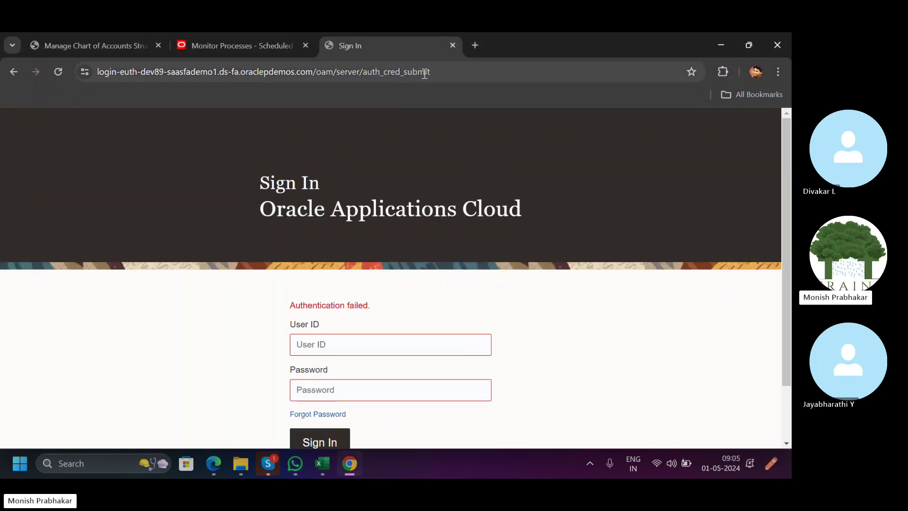
pyautogui.click(452, 45)
pyautogui.hotkey('alt', 'Tab')
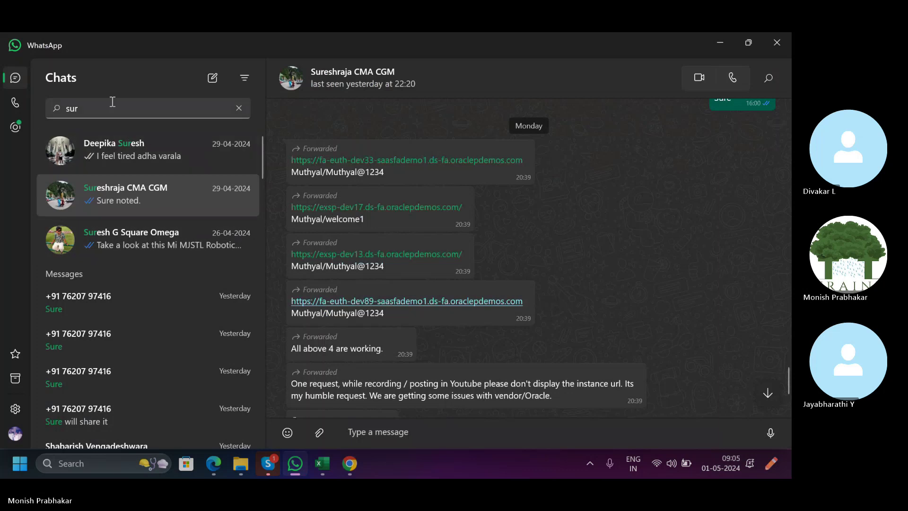
# Clear the chat search, open the Oracle fusion FIN group, and copy the dev33 link.
pyautogui.moveTo(112, 101); pyautogui.dragTo(56, 107)
pyautogui.press('BackSpace')
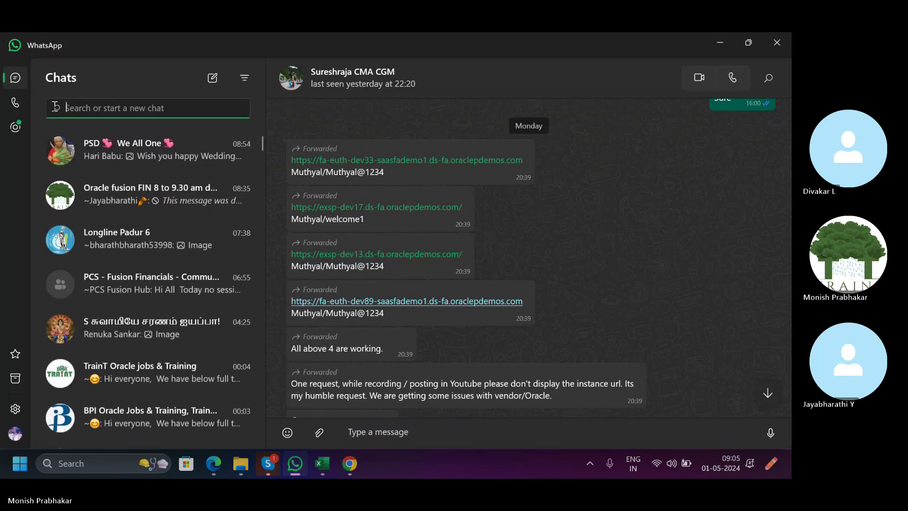
pyautogui.click(129, 181)
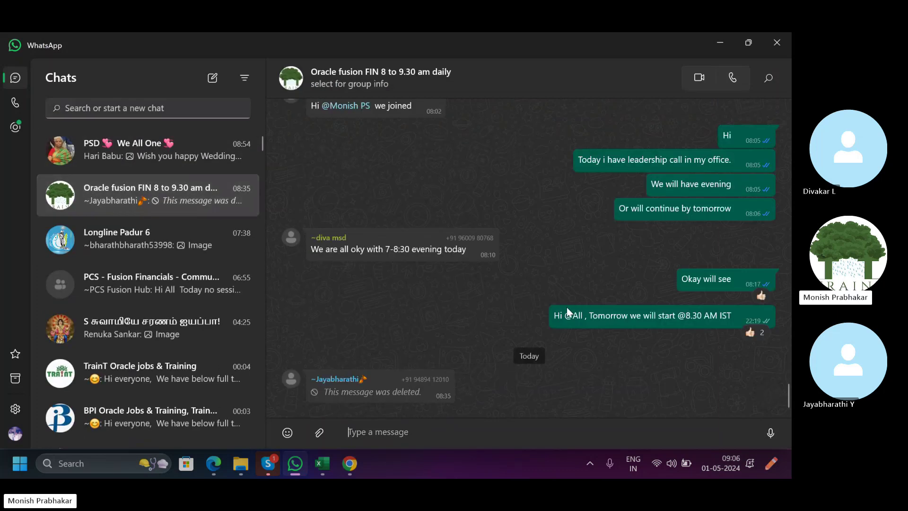
pyautogui.scroll(15, 475, 283)
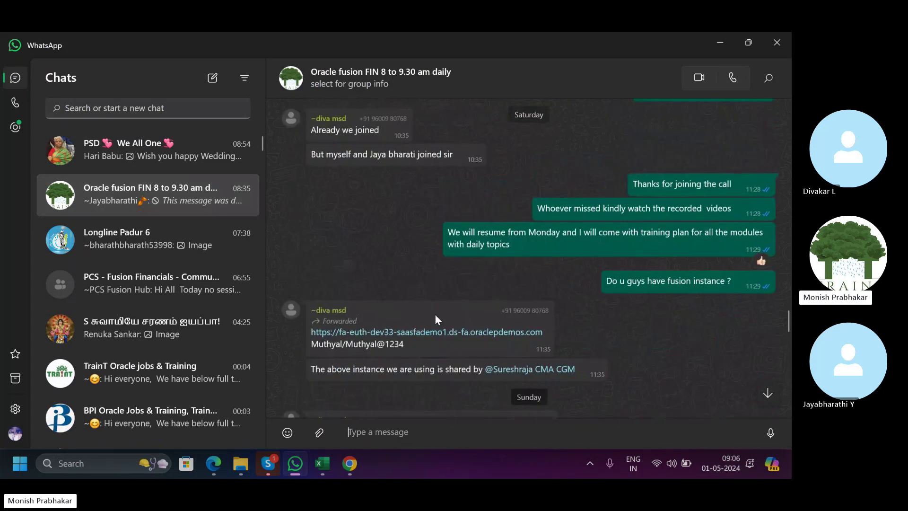
pyautogui.rightClick(438, 337)
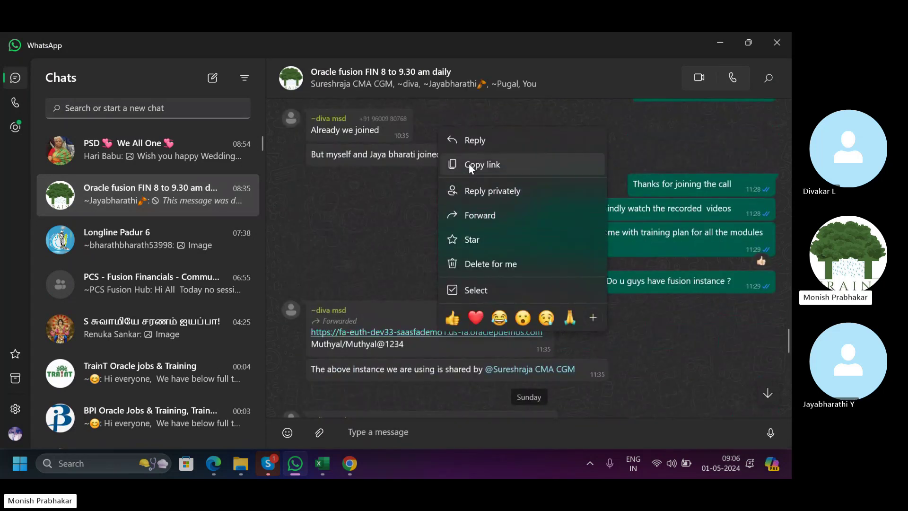
pyautogui.click(470, 165)
# Load the dev33 instance address in a new Chrome tab.
pyautogui.hotkey('alt', 'Tab')
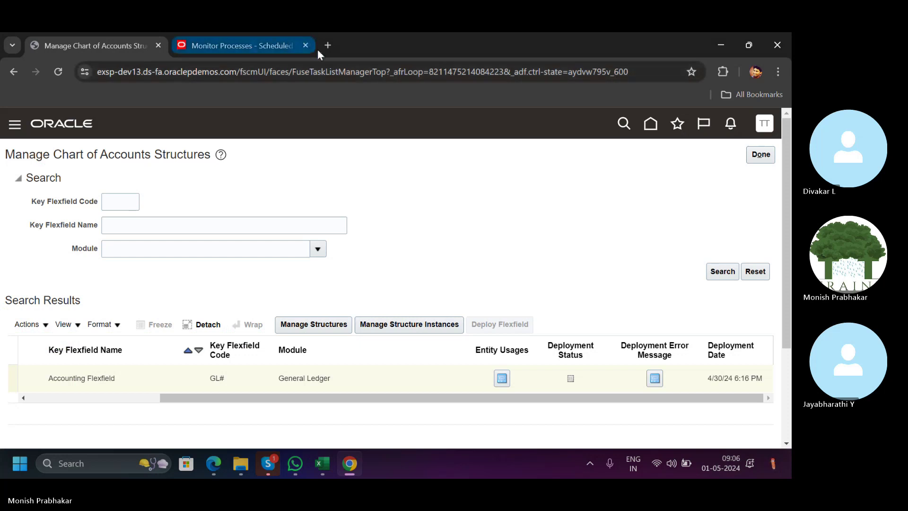
pyautogui.click(328, 46)
pyautogui.hotkey('ctrl', 'v')
pyautogui.press('Return')
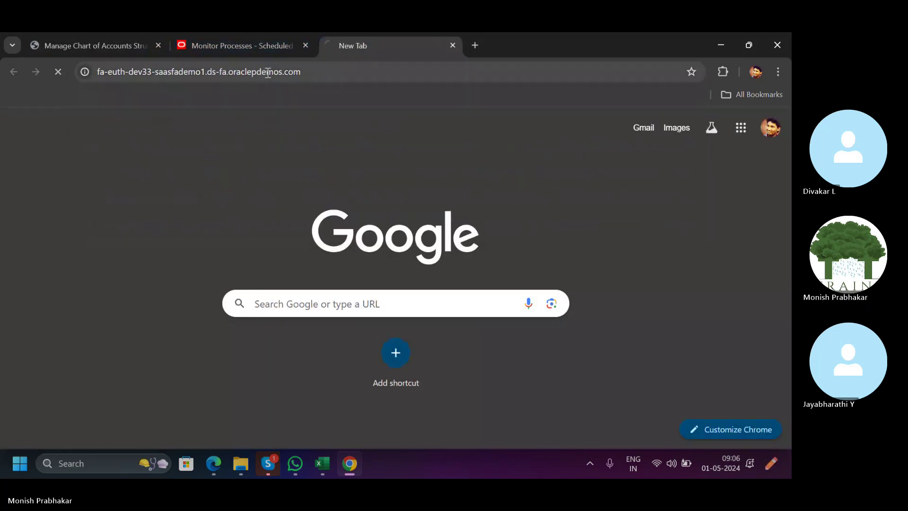
pyautogui.click(242, 45)
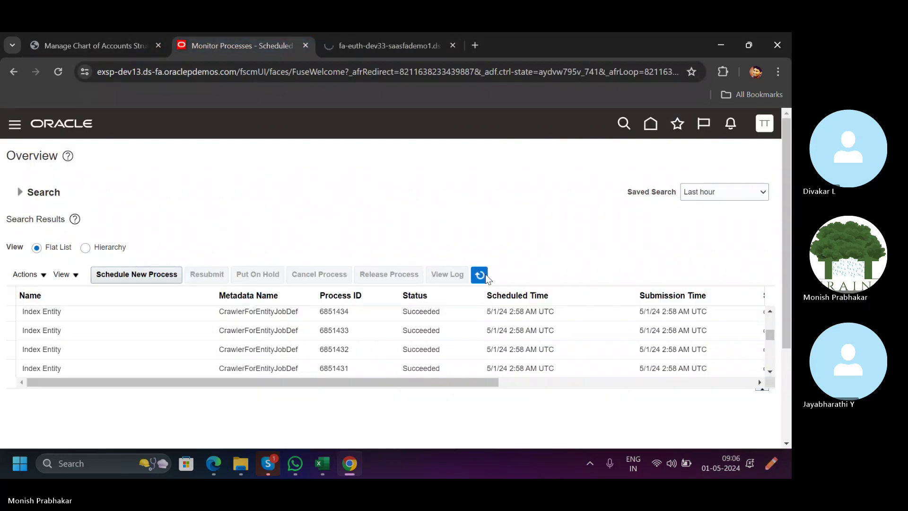
pyautogui.scroll(5, 365, 354)
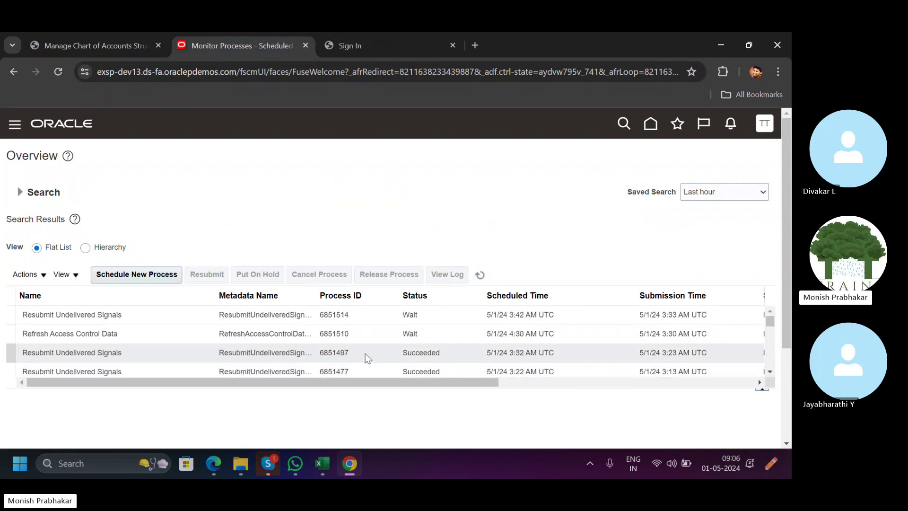
pyautogui.click(117, 39)
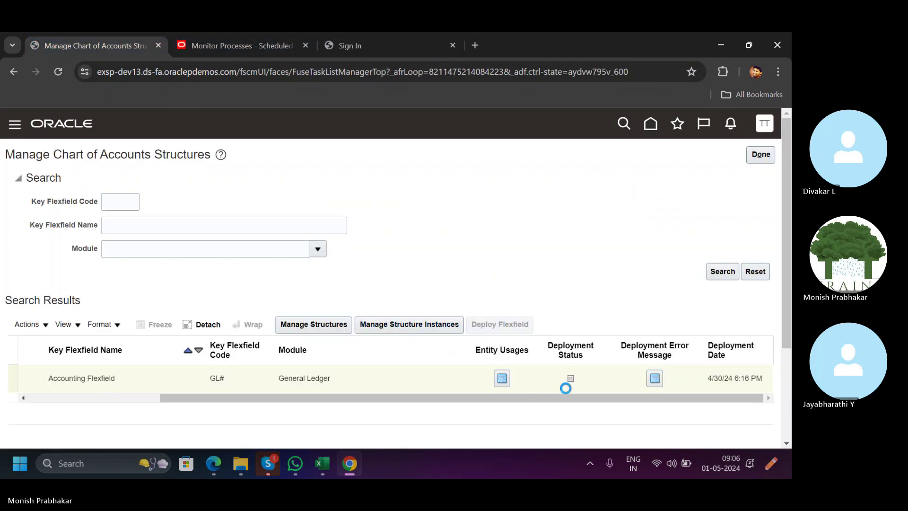
pyautogui.click(399, 38)
pyautogui.scroll(-2, 381, 283)
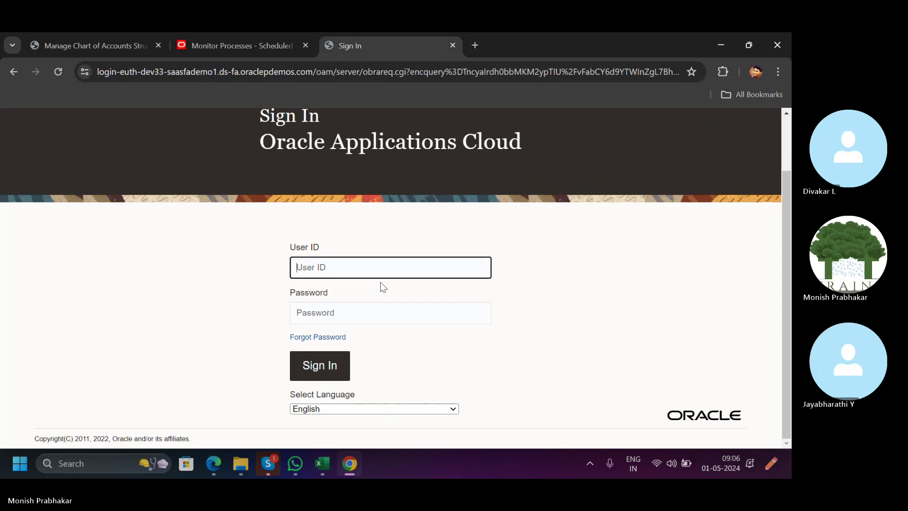
# Sign in to dev33 with the chat's user ID and a password, then close the failed tab.
pyautogui.hotkey('alt', 'Tab')
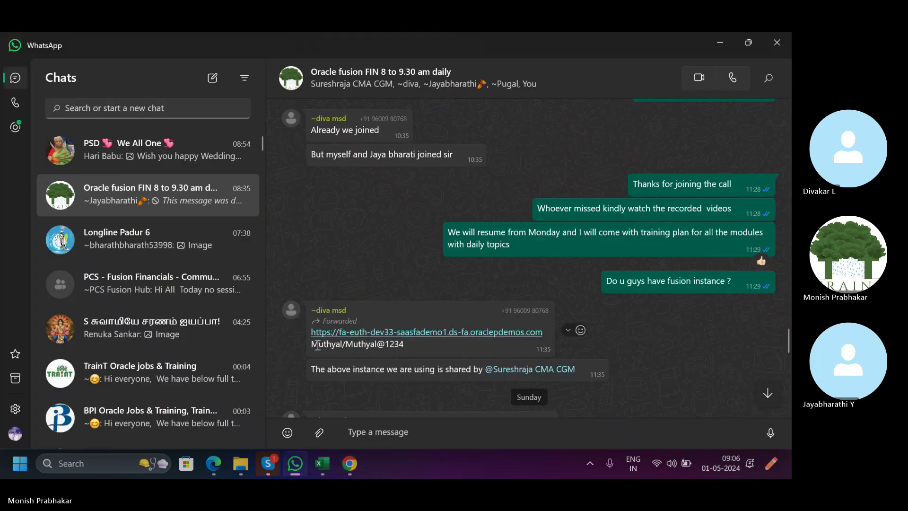
pyautogui.doubleClick(320, 344)
pyautogui.click(488, 266)
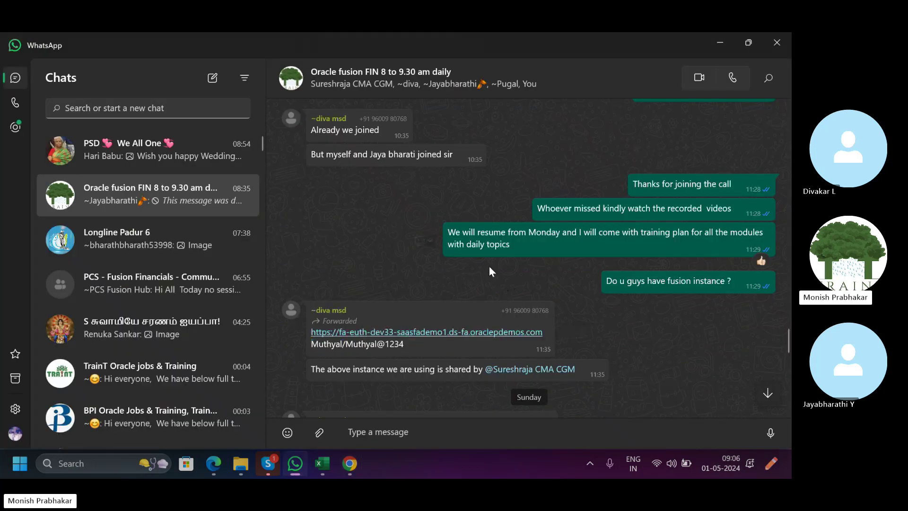
pyautogui.doubleClick(331, 344)
pyautogui.hotkey('ctrl', 'c')
pyautogui.hotkey('alt', 'Tab')
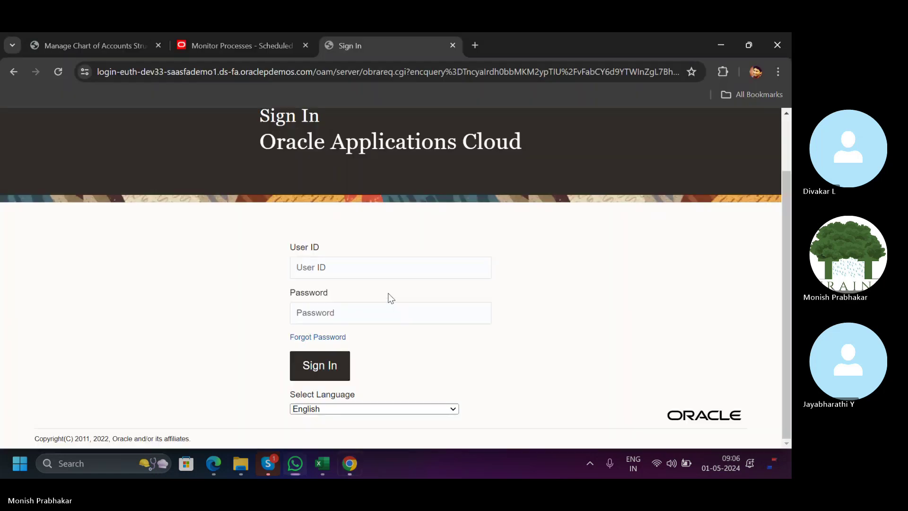
pyautogui.hotkey('ctrl', 'v')
pyautogui.click(318, 308)
pyautogui.press('capslock')
pyautogui.write('p')
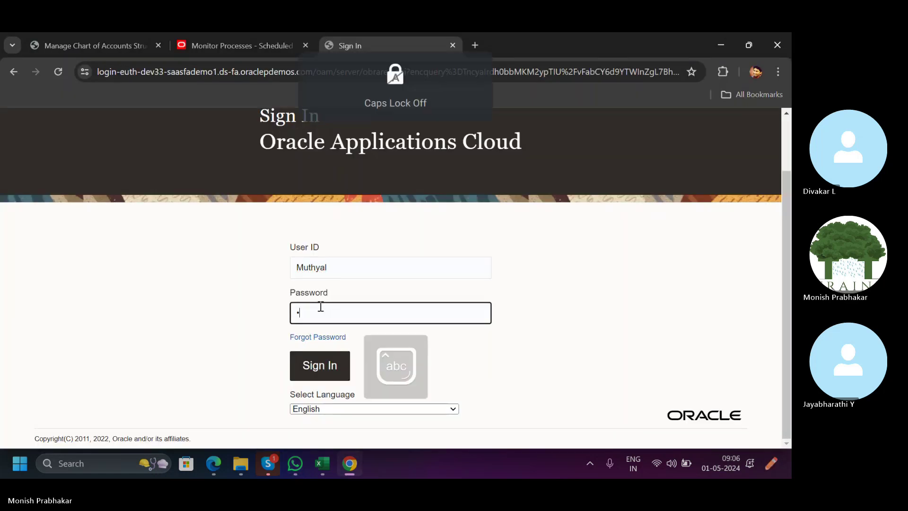
pyautogui.write('word')
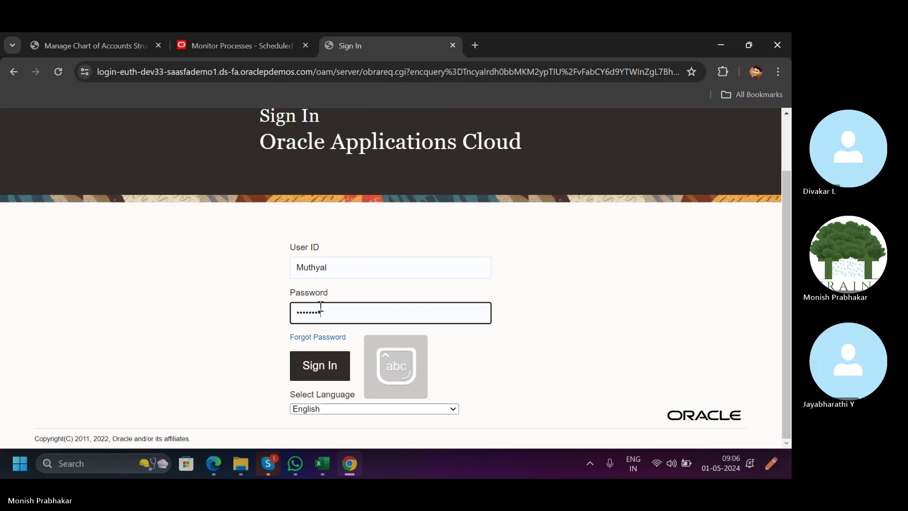
pyautogui.press('Return')
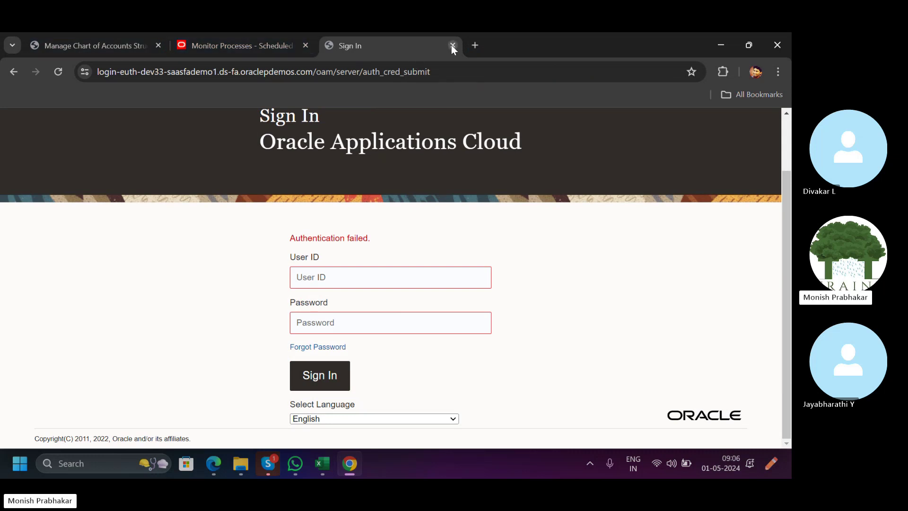
pyautogui.click(451, 45)
pyautogui.click(97, 46)
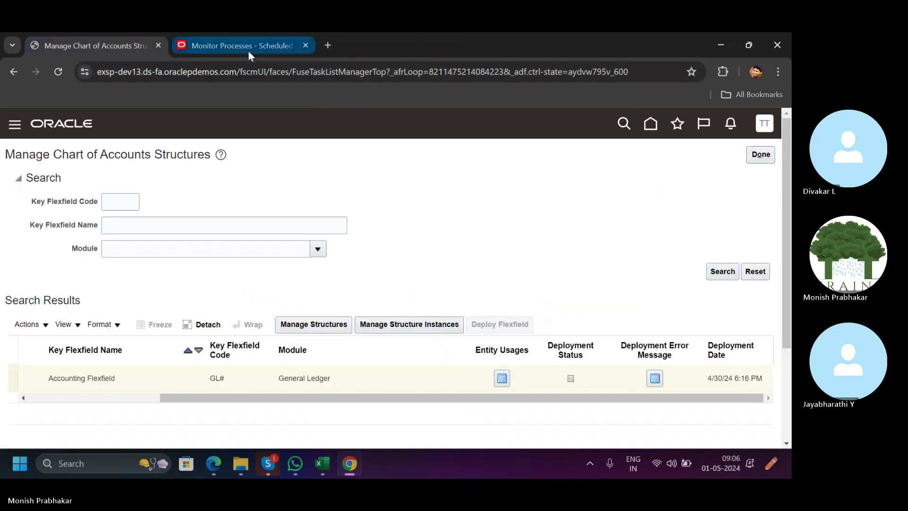
# Refresh Monitor Processes, recheck the accounting flexfield structures, then close the Monitor Processes tab.
pyautogui.click(248, 50)
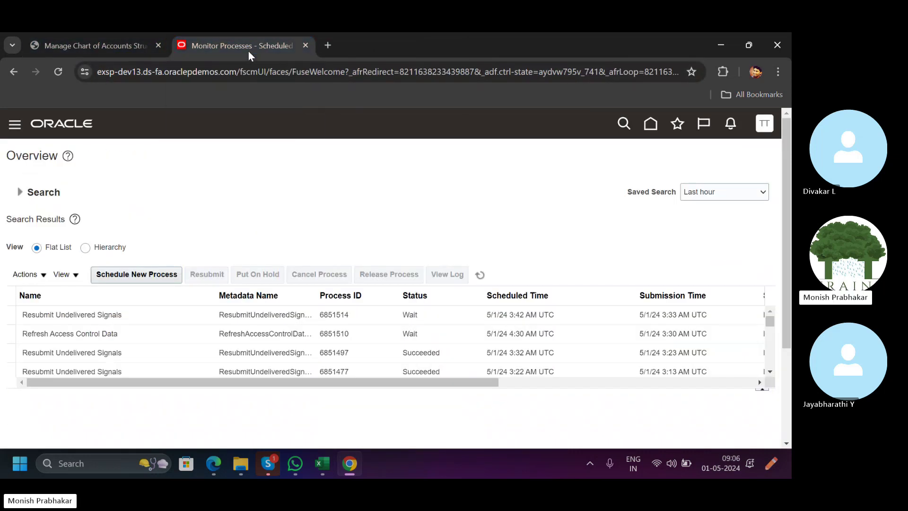
pyautogui.click(480, 276)
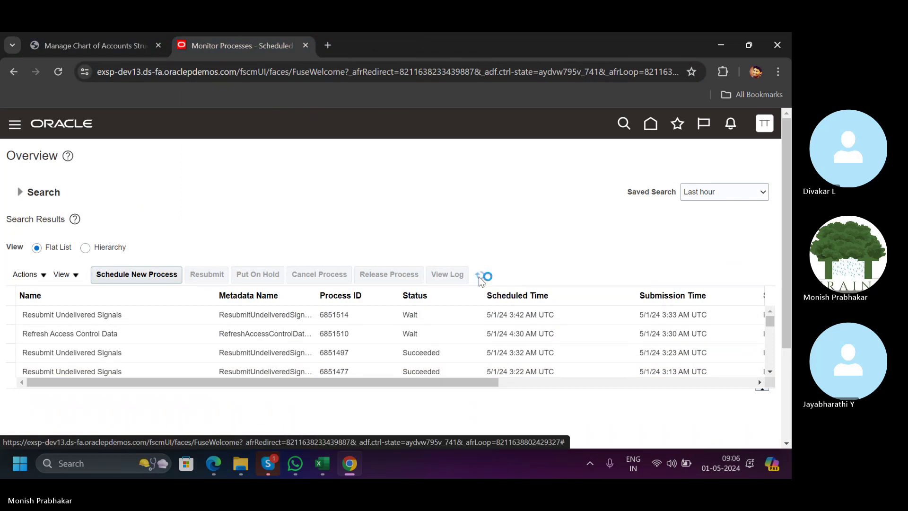
pyautogui.click(114, 46)
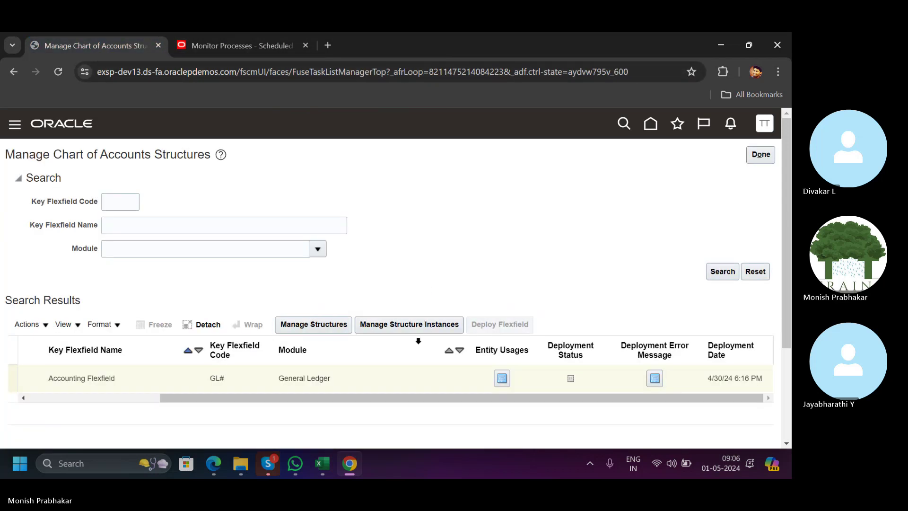
pyautogui.click(313, 324)
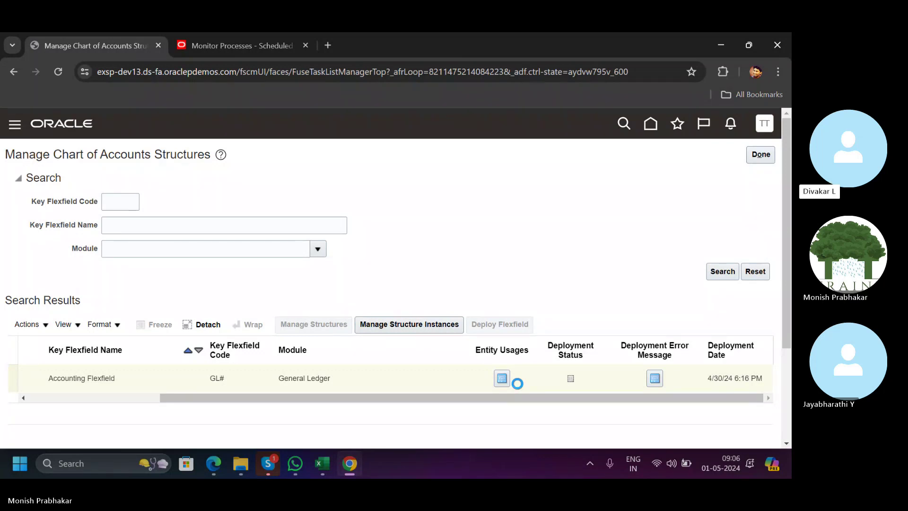
pyautogui.click(222, 44)
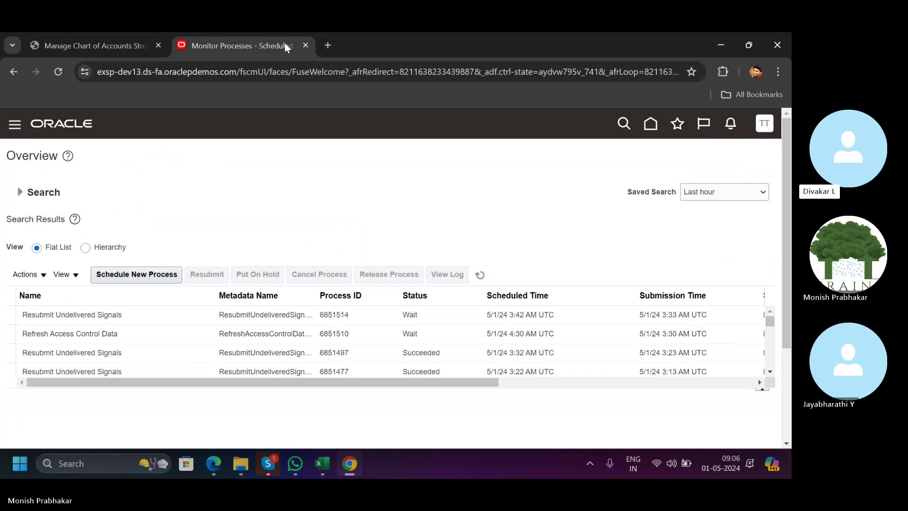
pyautogui.click(763, 127)
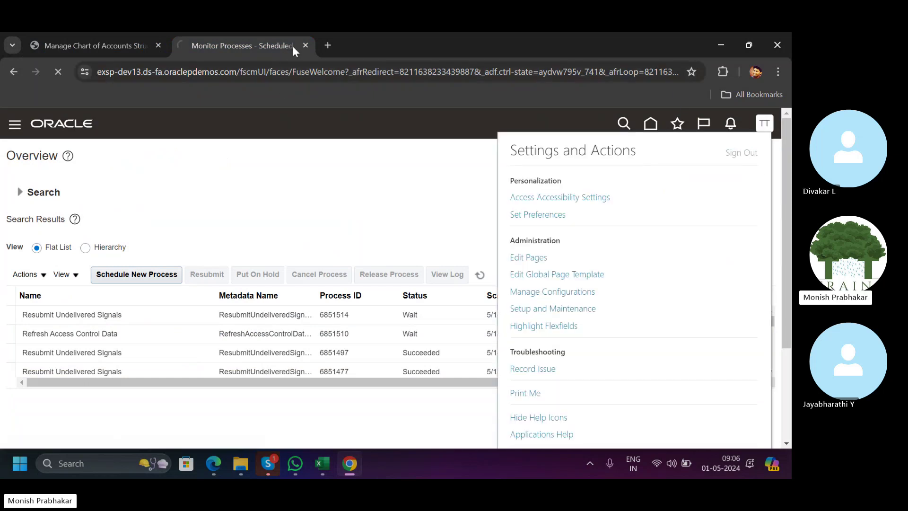
pyautogui.click(305, 45)
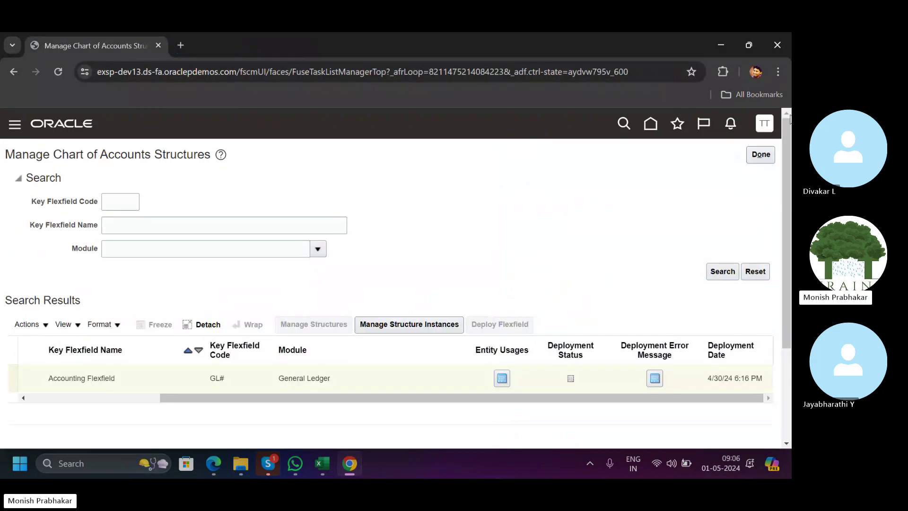
pyautogui.click(758, 127)
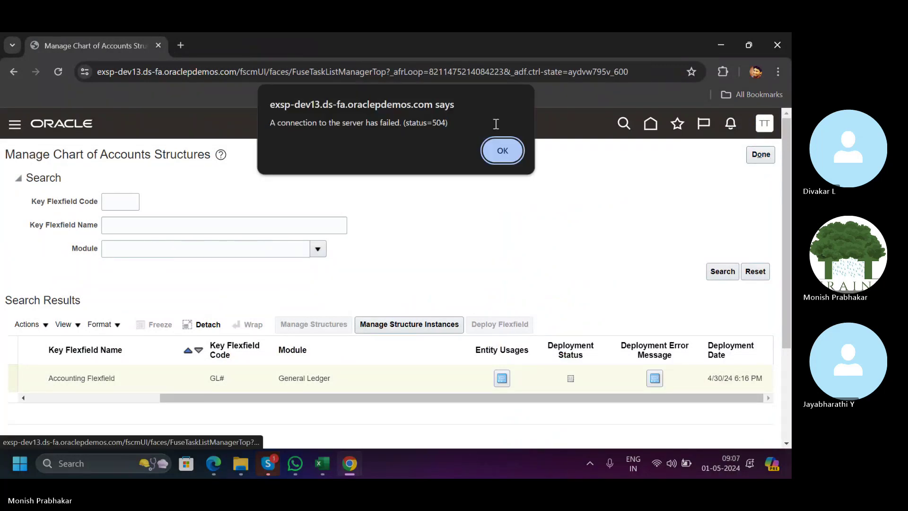
# Dismiss the 504 server connection alert and reload the page.
pyautogui.click(502, 150)
pyautogui.click(153, 72)
pyautogui.press('Return')
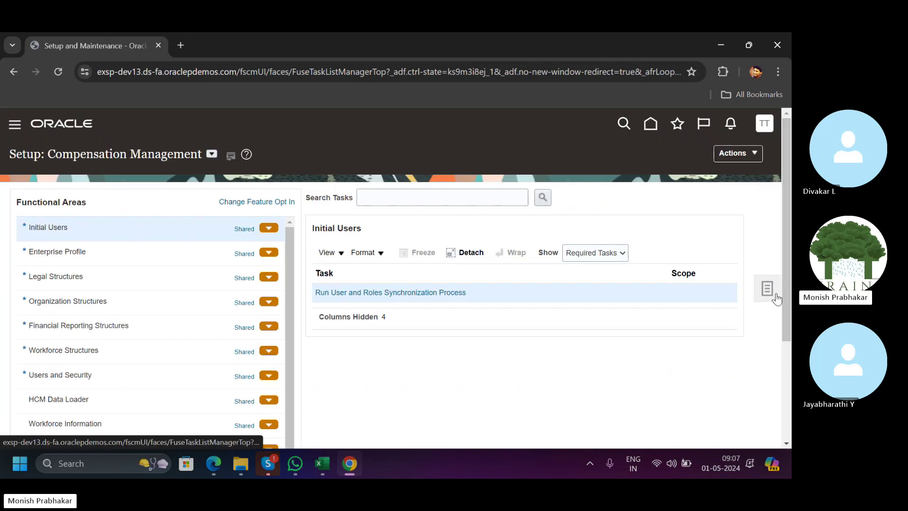
# Bring up the Setup and Maintenance task search and enter 'manage chart of'.
pyautogui.click(766, 289)
pyautogui.click(688, 332)
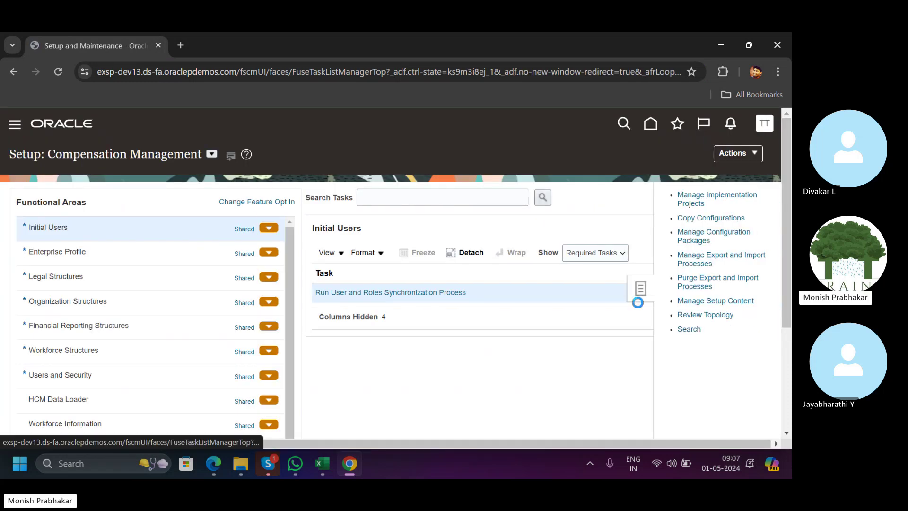
pyautogui.click(317, 199)
pyautogui.write('manage ')
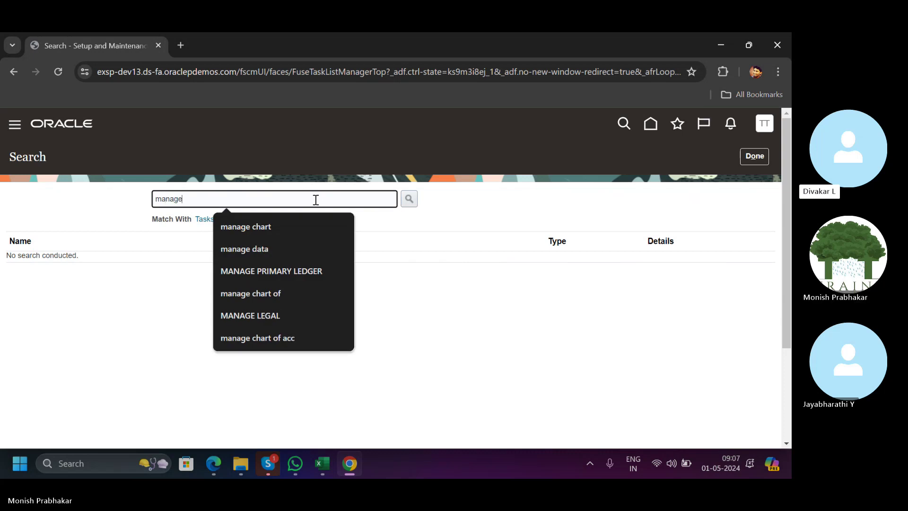
pyautogui.write('chart of')
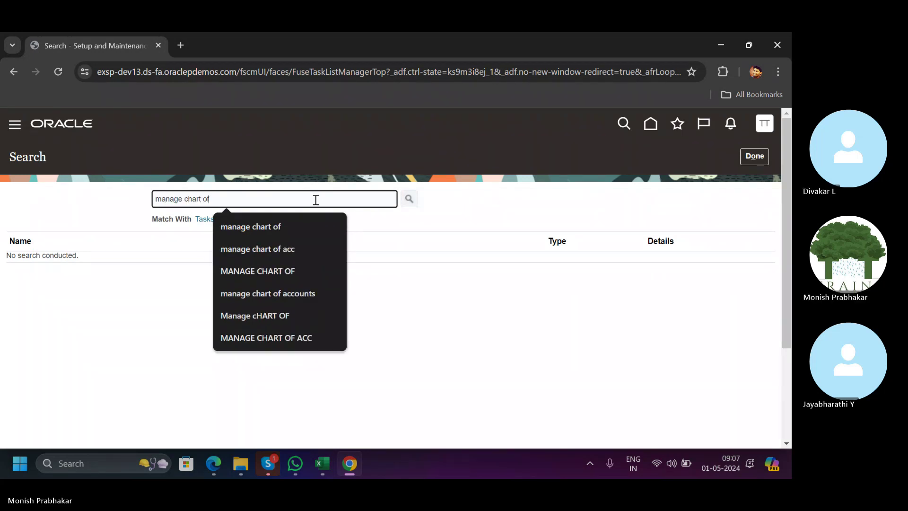
# Open Manage Chart of Accounts Structures and list all Accounting Flexfield structures.
pyautogui.press('Return')
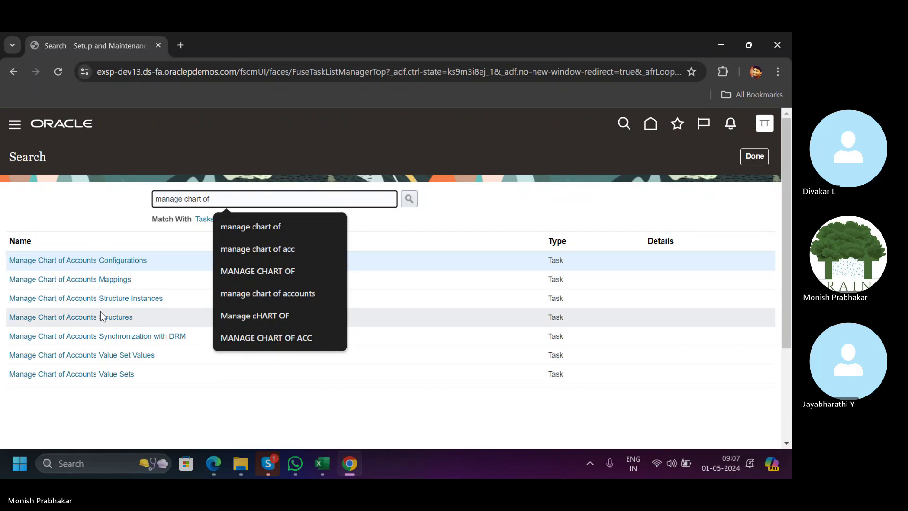
pyautogui.click(101, 317)
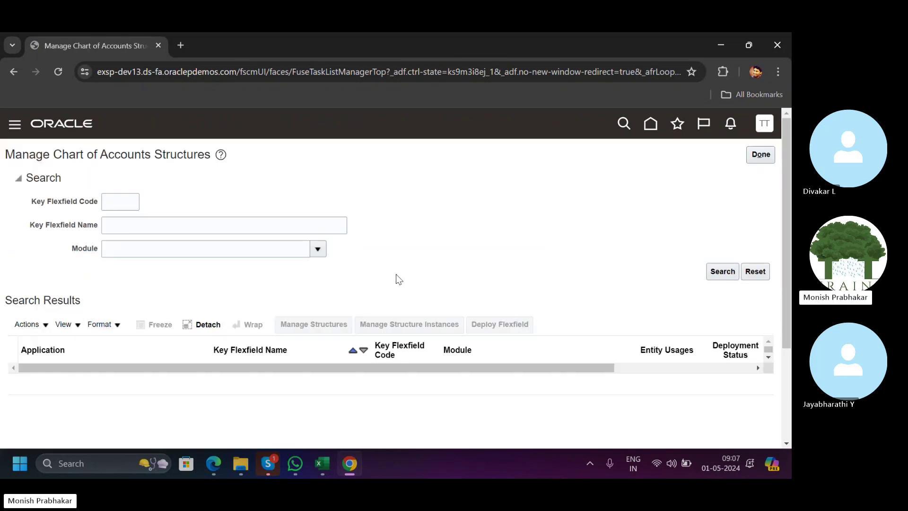
pyautogui.click(722, 271)
pyautogui.click(299, 325)
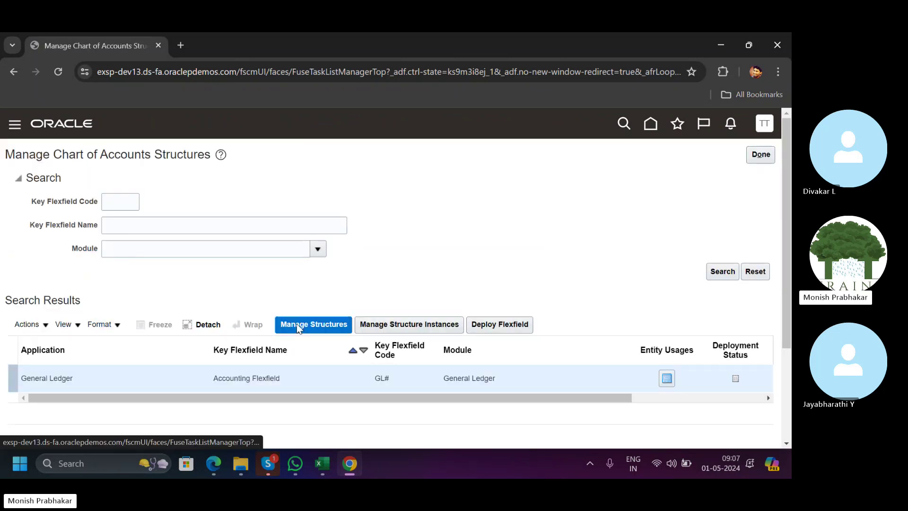
pyautogui.click(722, 256)
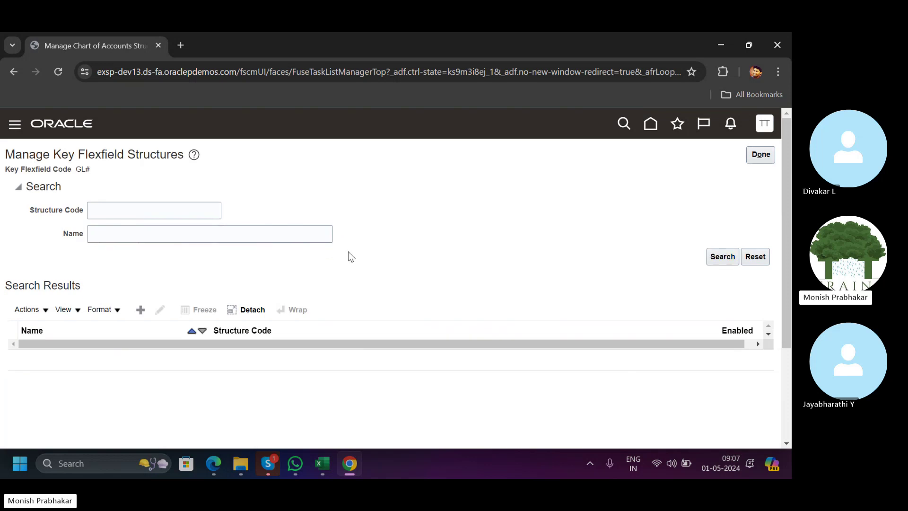
# Select Healthcare Structure in the structures list and open it for editing.
pyautogui.scroll(-3, 334, 259)
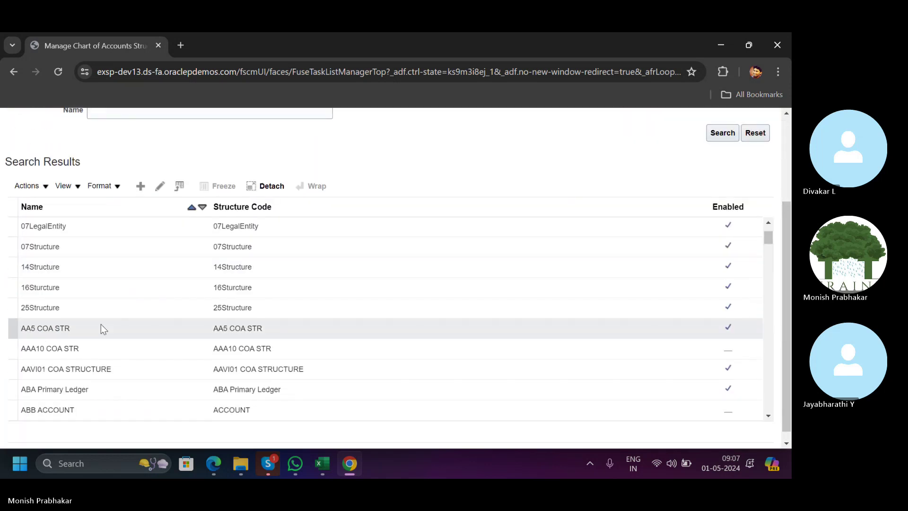
pyautogui.click(101, 325)
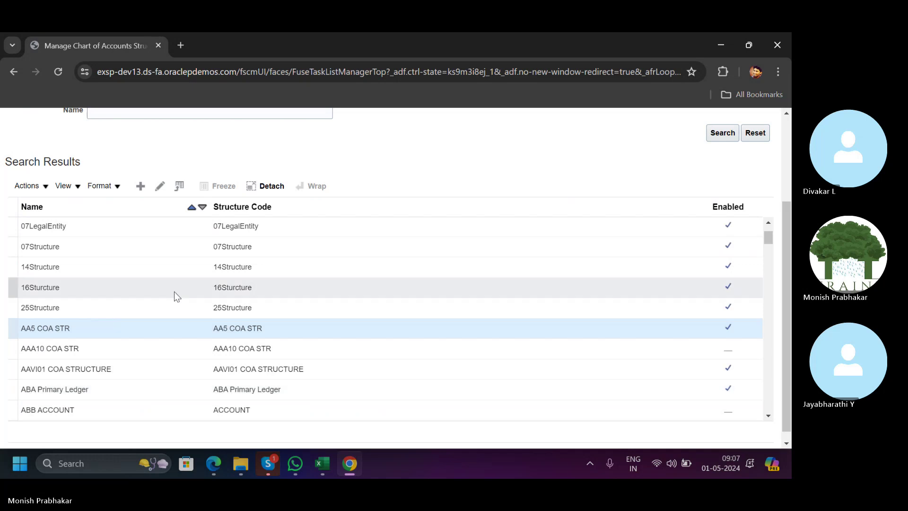
pyautogui.scroll(-6, 190, 307)
pyautogui.scroll(-12, 191, 307)
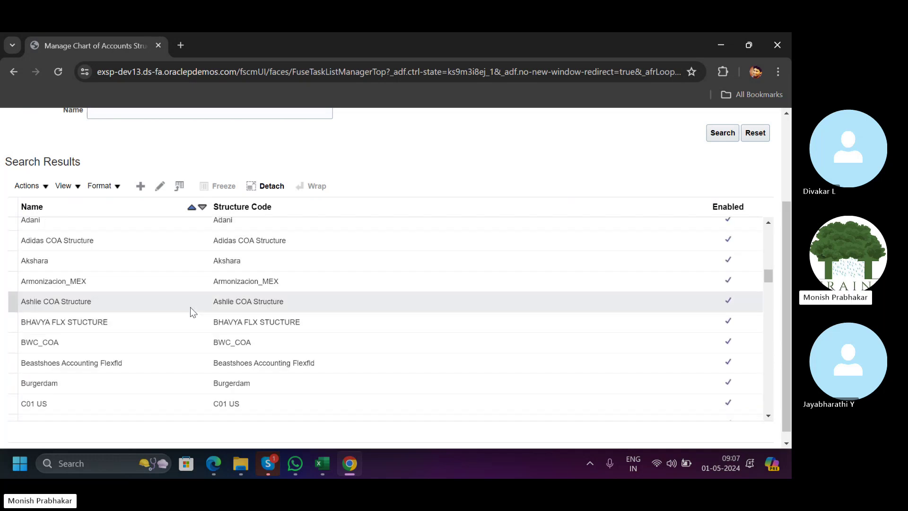
pyautogui.scroll(-2, 190, 307)
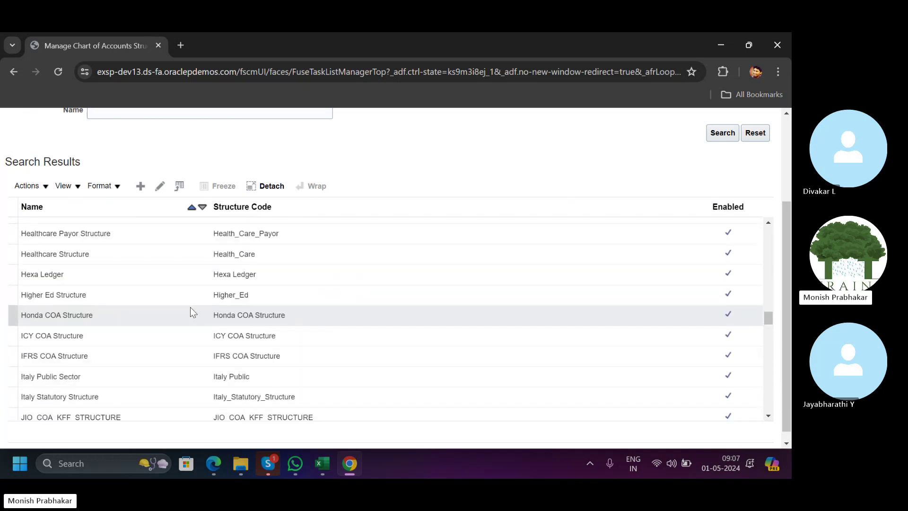
pyautogui.scroll(1, 190, 308)
pyautogui.click(189, 308)
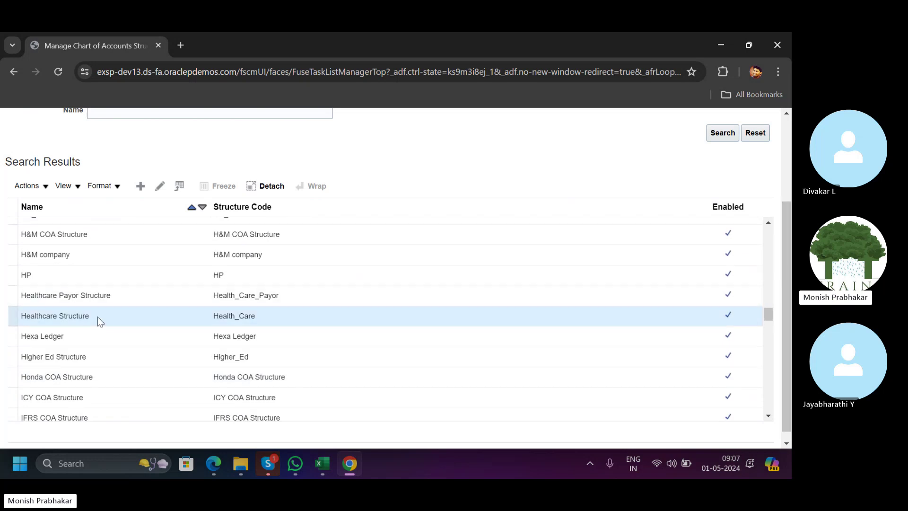
pyautogui.click(160, 186)
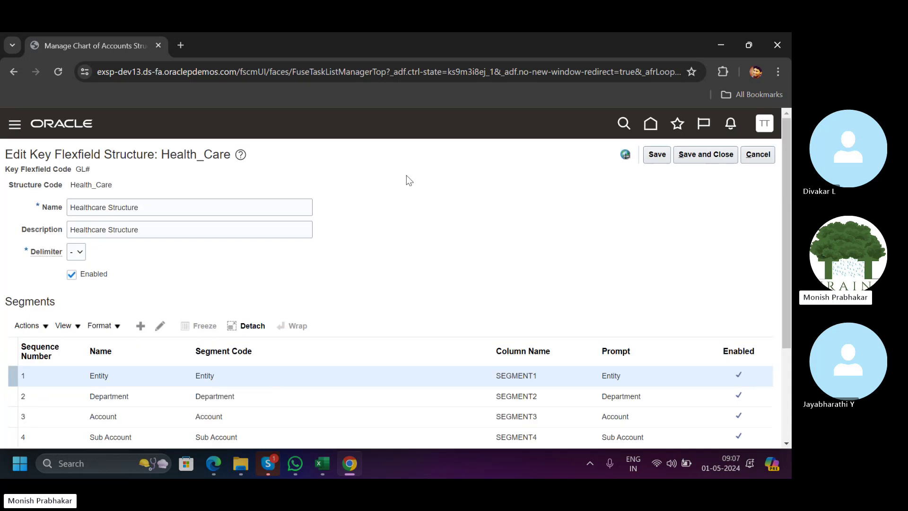
# Review the Health_Care segments, which run from Entity through Program, Physician, InterEntity and Product.
pyautogui.scroll(-3, 429, 322)
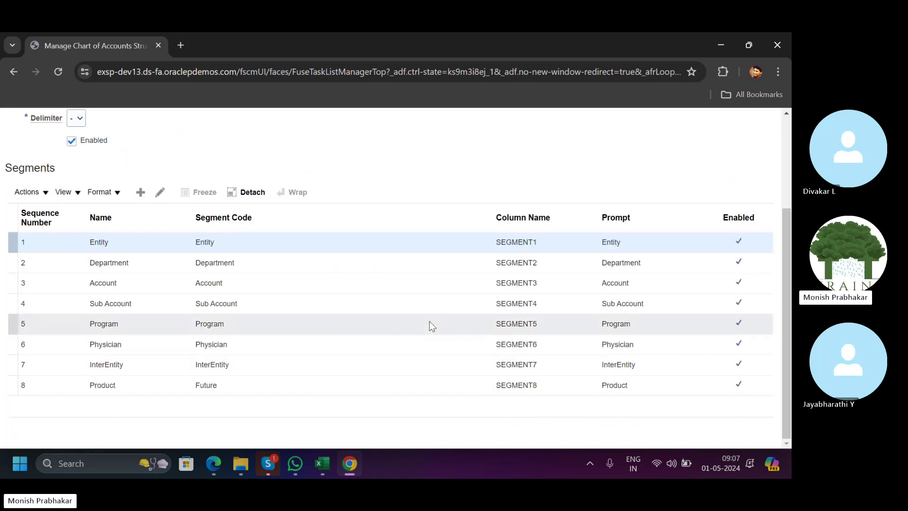
pyautogui.scroll(3, 430, 321)
pyautogui.scroll(-2, 430, 322)
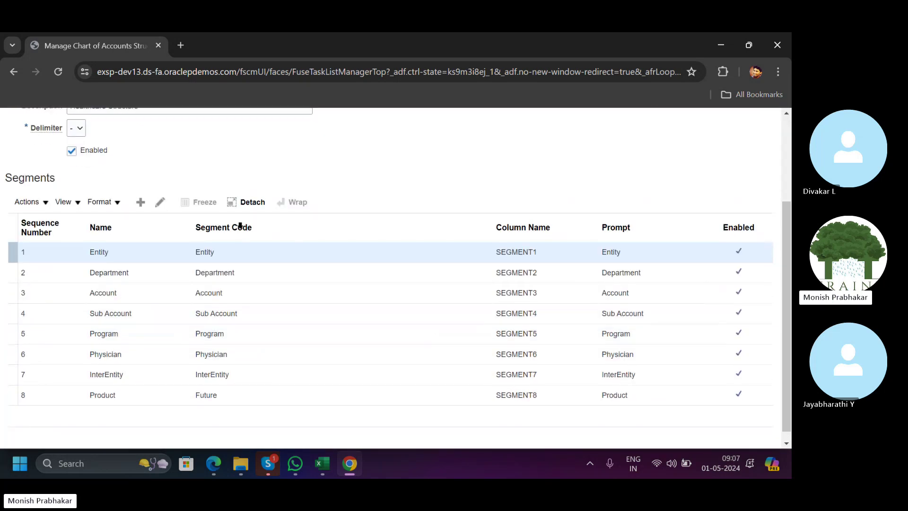
pyautogui.click(324, 462)
pyautogui.click(61, 269)
pyautogui.hotkey('alt', 'Tab')
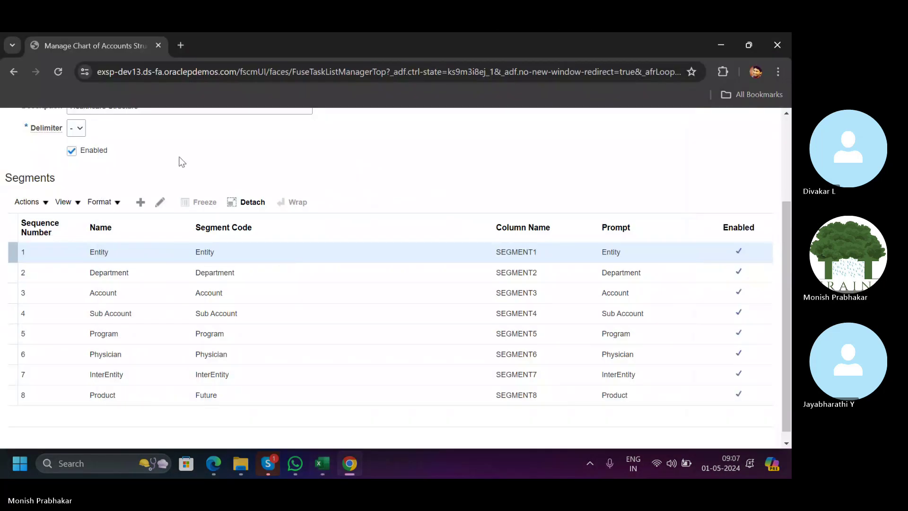
# Copy the name 'Healthcare Structure' into Excel cell A9 as plain text.
pyautogui.scroll(3, 181, 161)
pyautogui.click(149, 208)
pyautogui.tripleClick(149, 207)
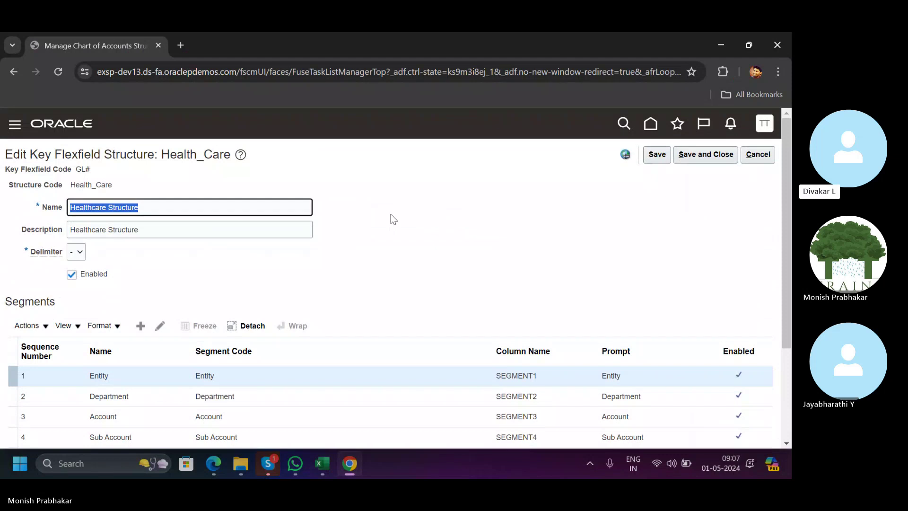
pyautogui.hotkey('ctrl', 'c')
pyautogui.hotkey('alt', 'Tab')
pyautogui.click(28, 270)
pyautogui.hotkey('ctrl', 'alt', 'v')
pyautogui.press('Down')
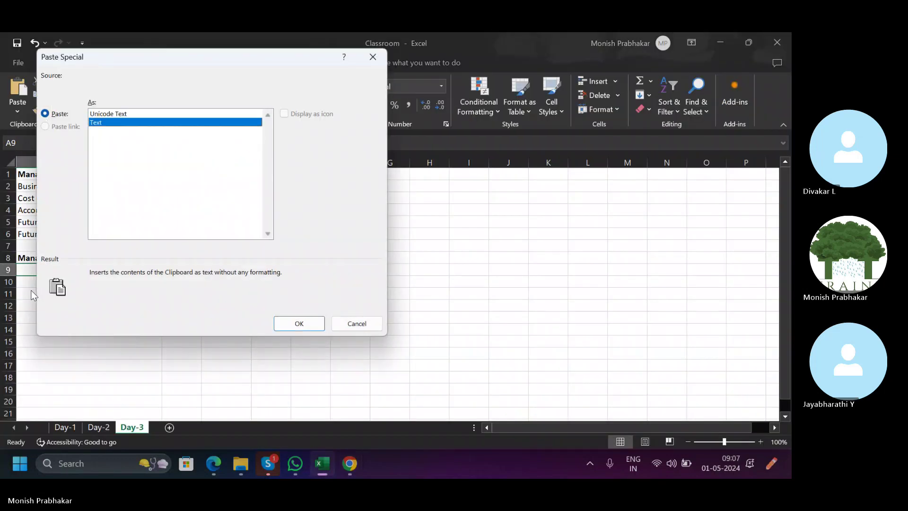
pyautogui.press('Return')
pyautogui.hotkey('alt', 'Tab')
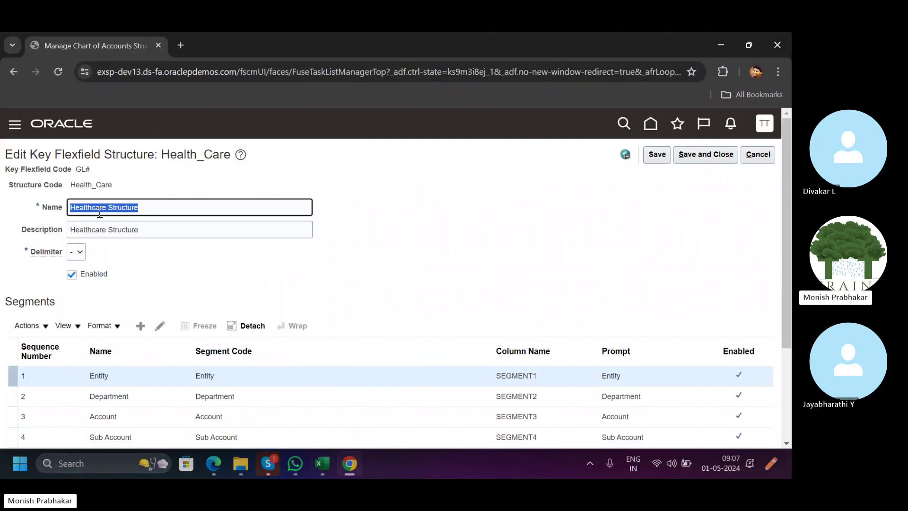
pyautogui.scroll(-3, 523, 255)
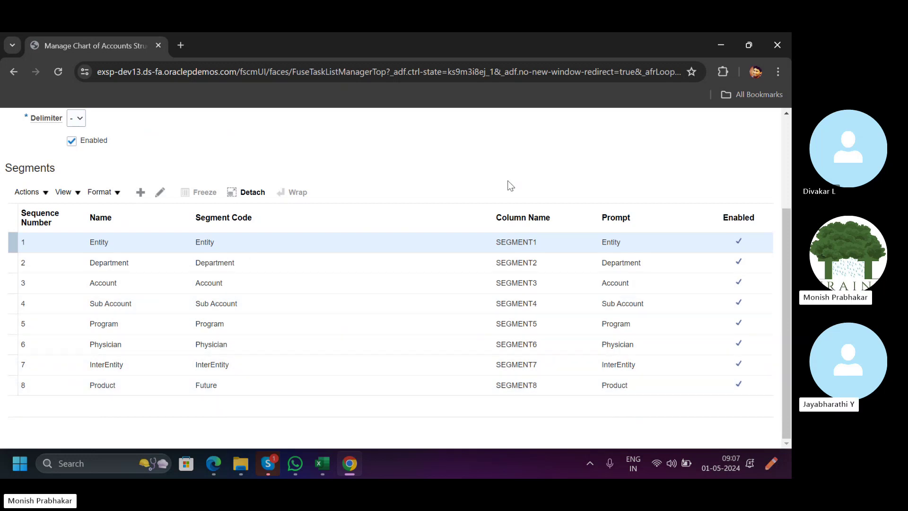
pyautogui.scroll(3, 506, 180)
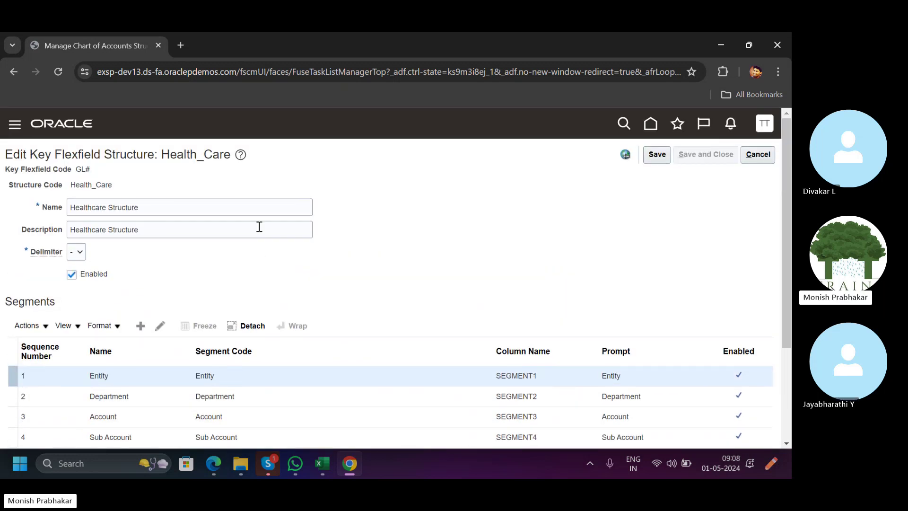
# List the Accounting Flexfield structure instances and open Healthcare US Chart of Accounts.
pyautogui.click(761, 154)
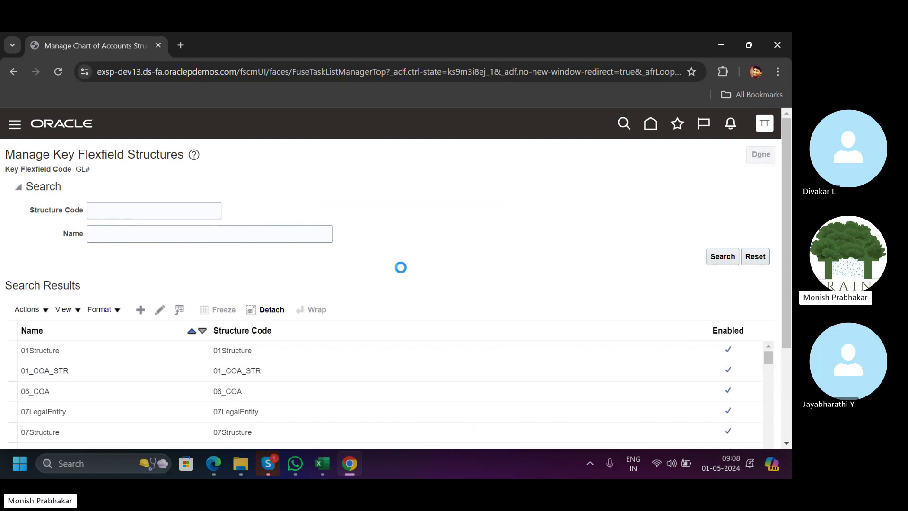
pyautogui.click(417, 328)
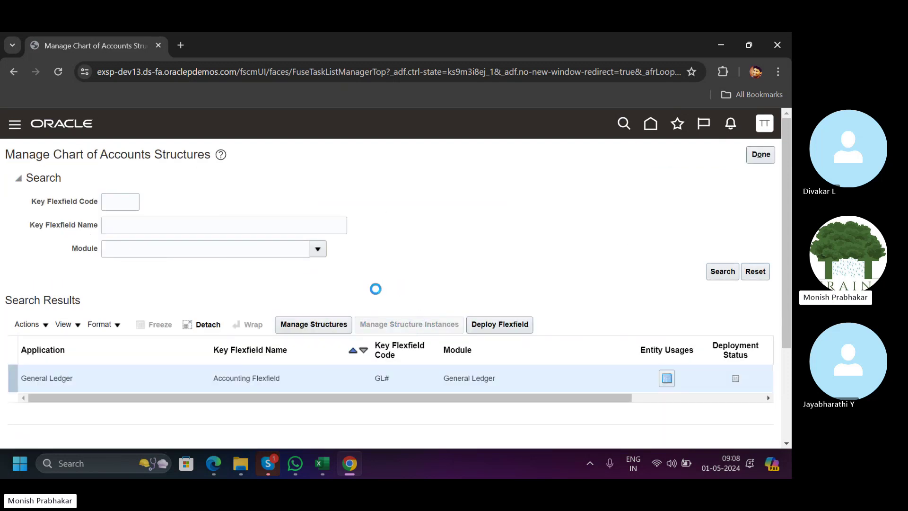
pyautogui.click(714, 281)
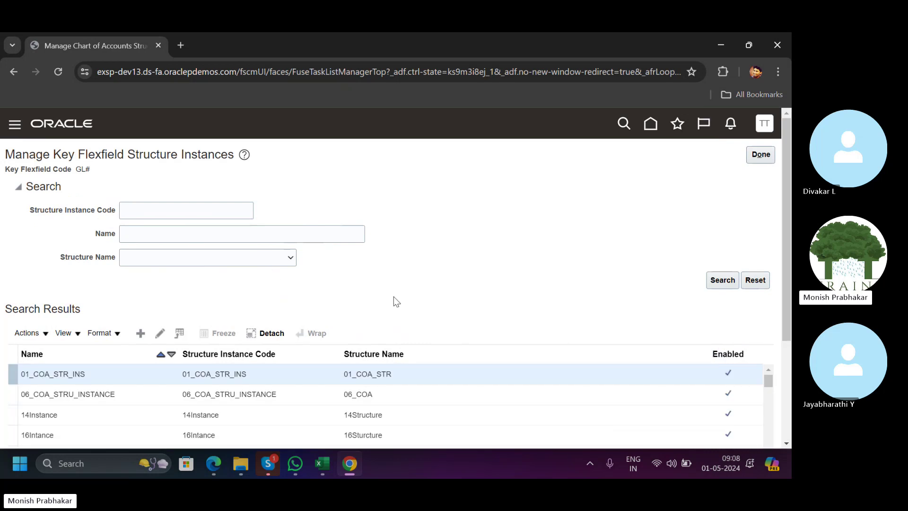
pyautogui.scroll(-3, 395, 300)
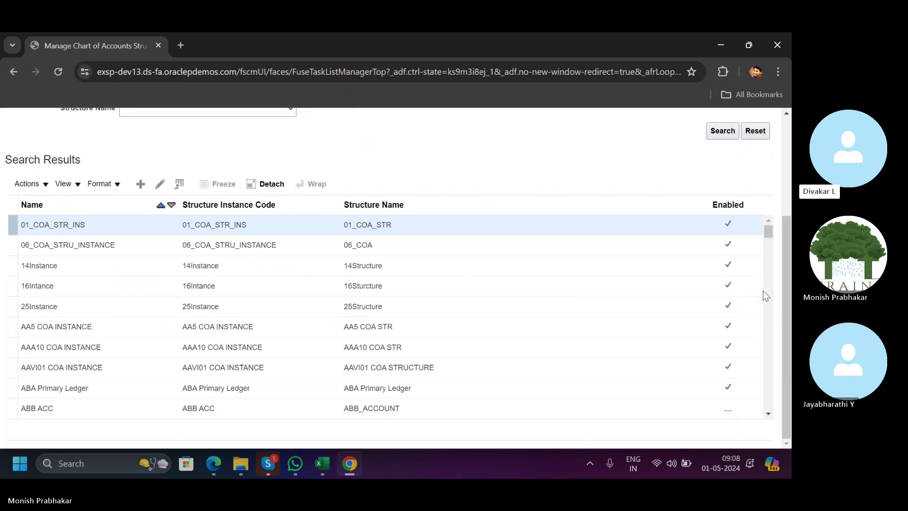
pyautogui.scroll(-10, 762, 307)
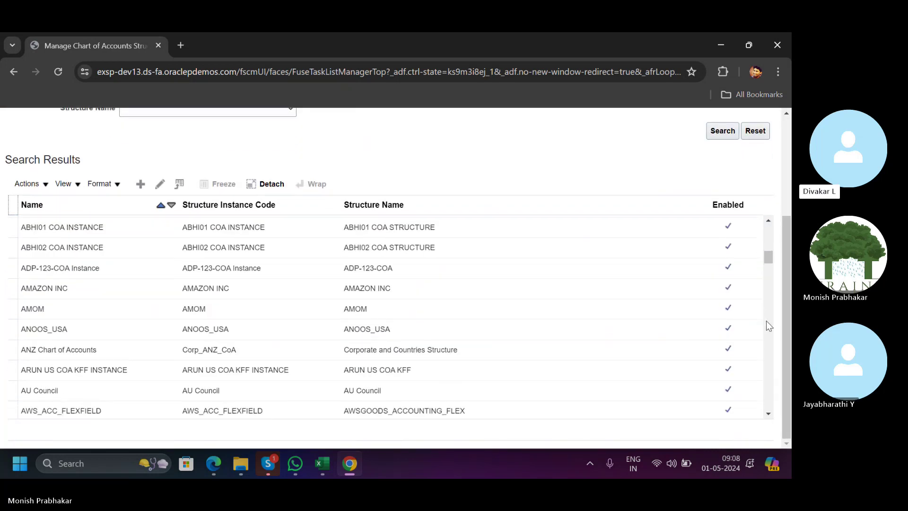
pyautogui.scroll(-5, 766, 321)
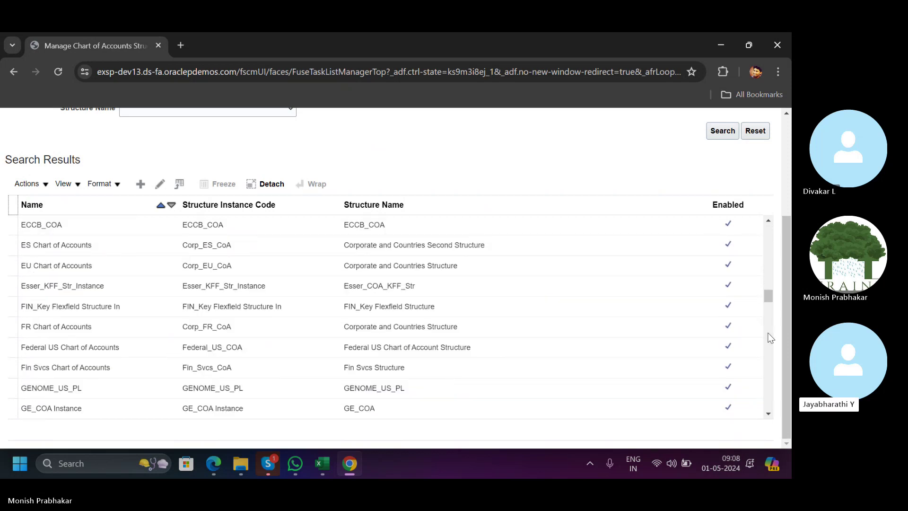
pyautogui.scroll(-5, 770, 336)
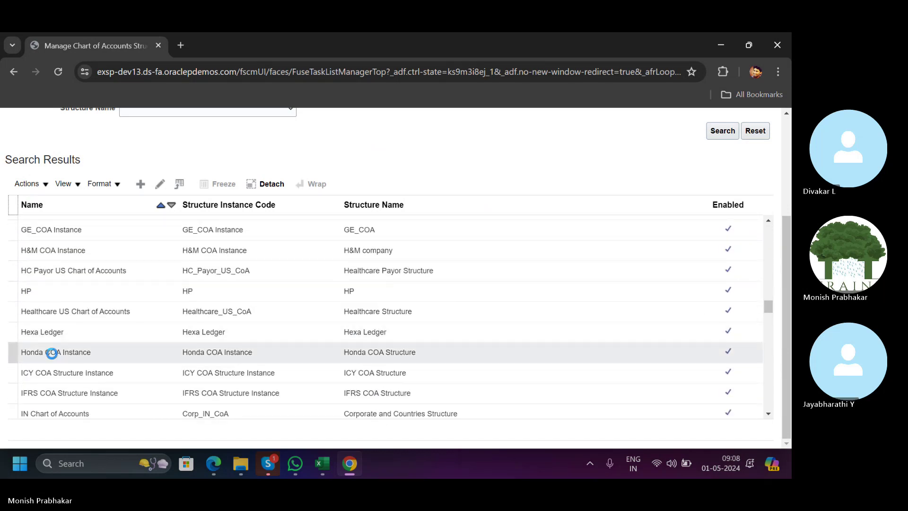
pyautogui.click(95, 305)
# Copy the A8 heading into A11 in Excel and append 'Instance' to it.
pyautogui.hotkey('alt', 'Tab')
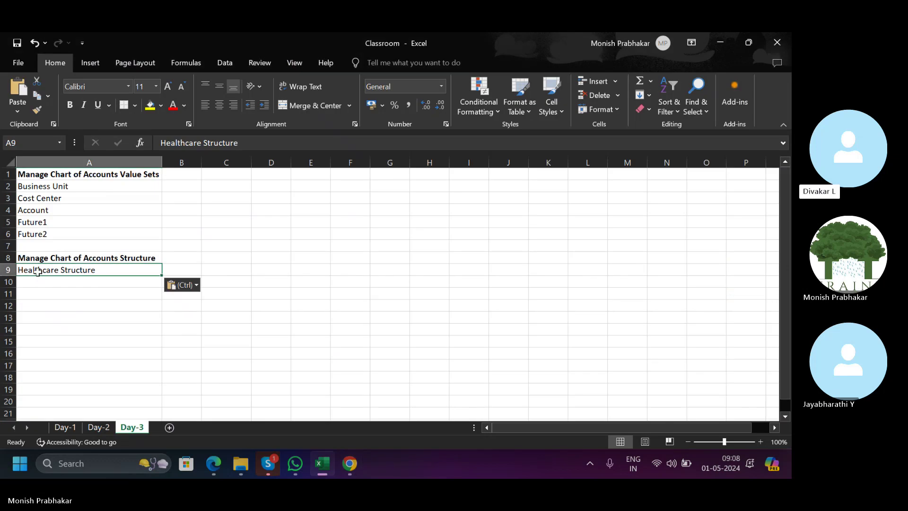
pyautogui.click(57, 259)
pyautogui.hotkey('ctrl', 'c')
pyautogui.click(67, 292)
pyautogui.hotkey('ctrl', 'v')
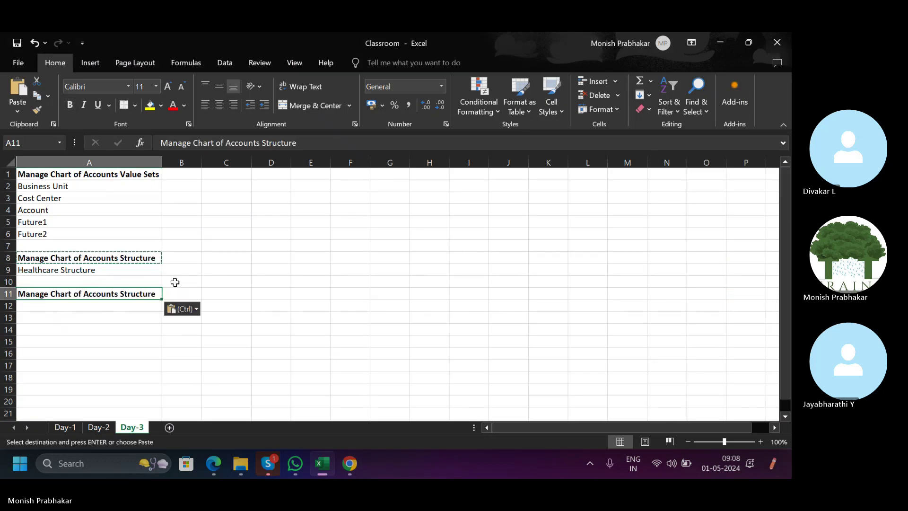
pyautogui.click(315, 138)
pyautogui.press('capslock')
pyautogui.write('iN')
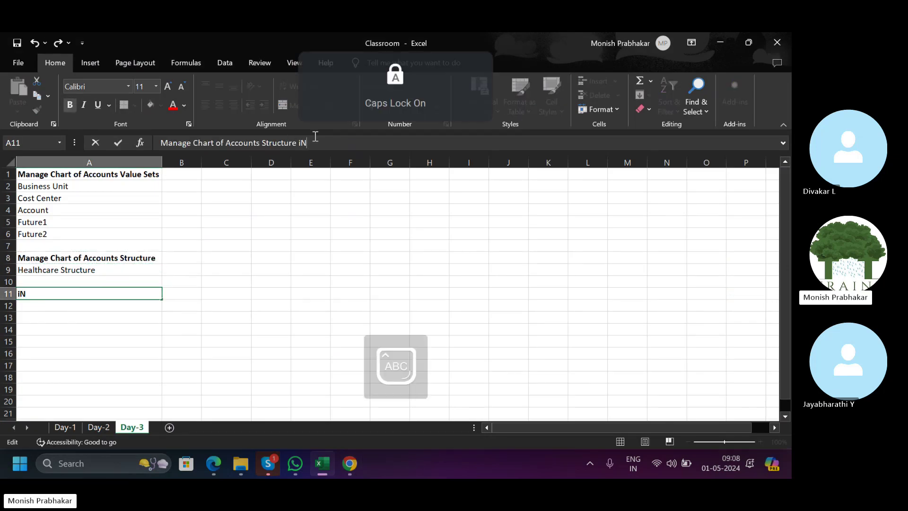
pyautogui.write('STANCE')
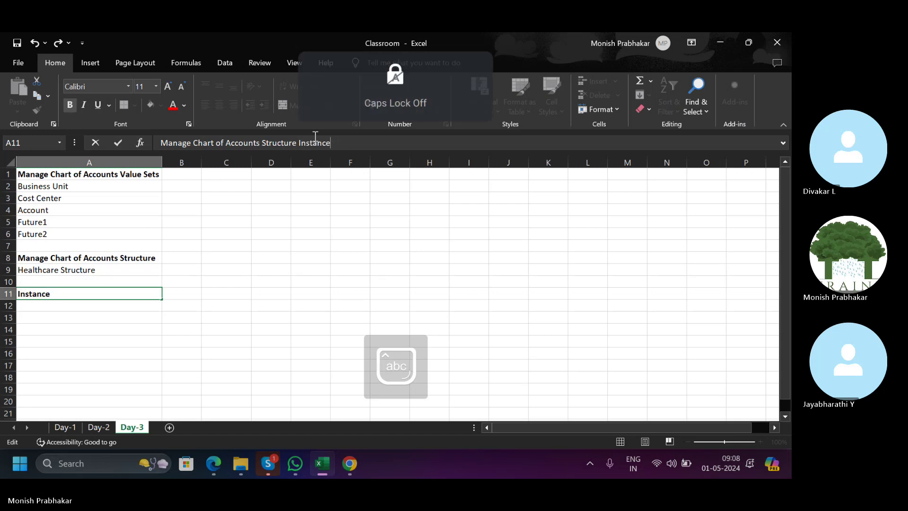
pyautogui.press('Return')
pyautogui.hotkey('alt', 'Tab')
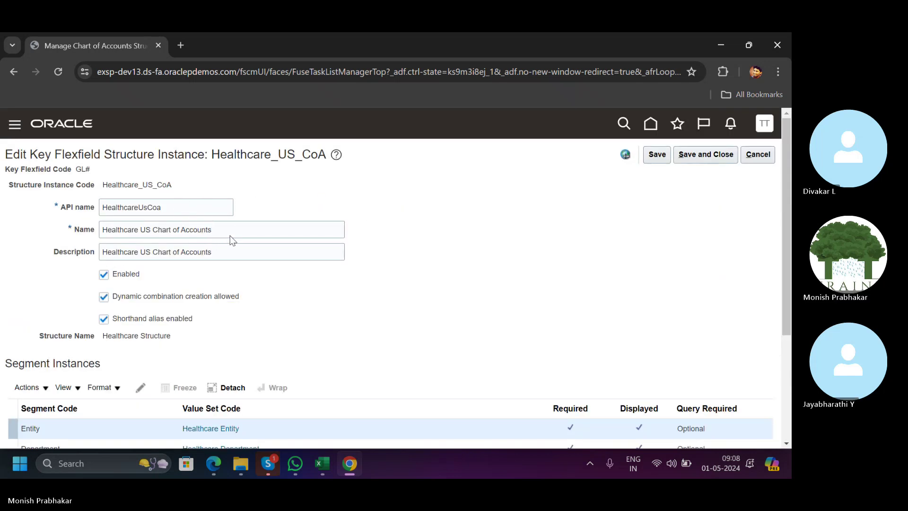
# Paste the instance name 'Healthcare US Chart of Accounts' into A12 as Unicode text.
pyautogui.moveTo(232, 229); pyautogui.dragTo(58, 223)
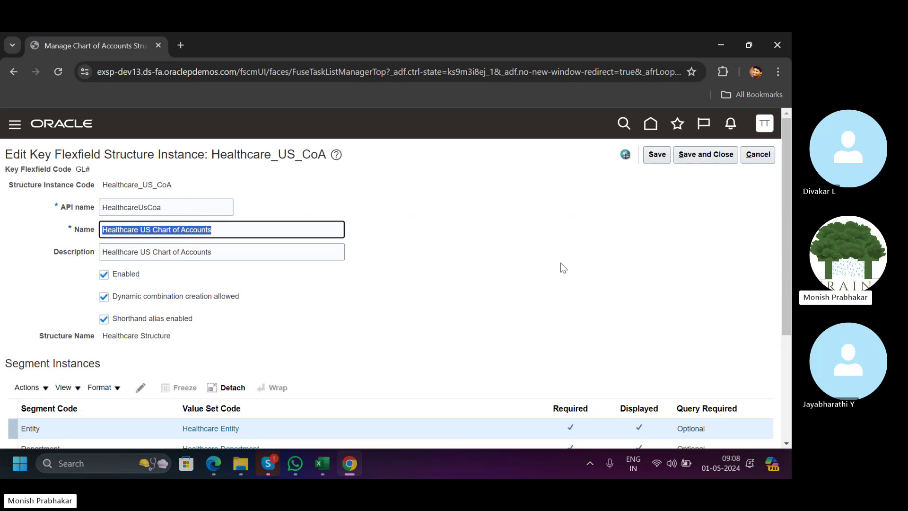
pyautogui.hotkey('alt', 'Tab')
pyautogui.hotkey('alt', 'e')
pyautogui.press('s')
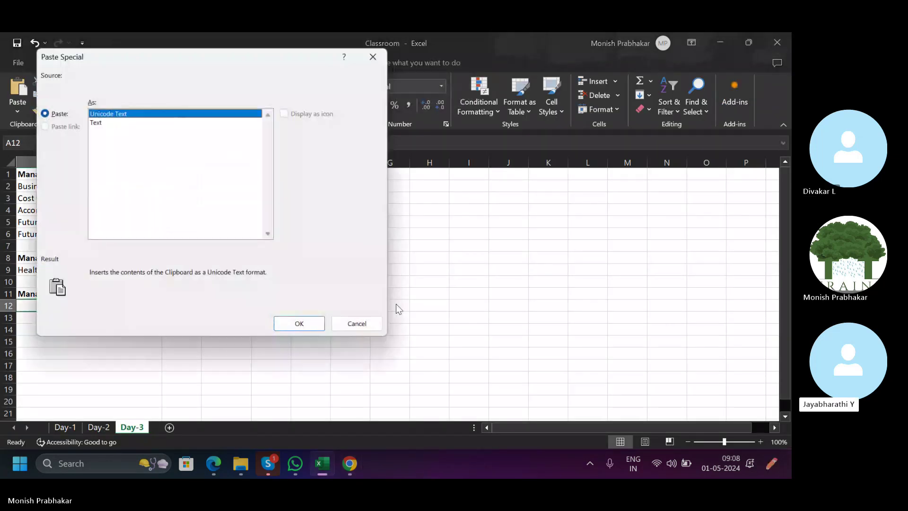
pyautogui.press('Return')
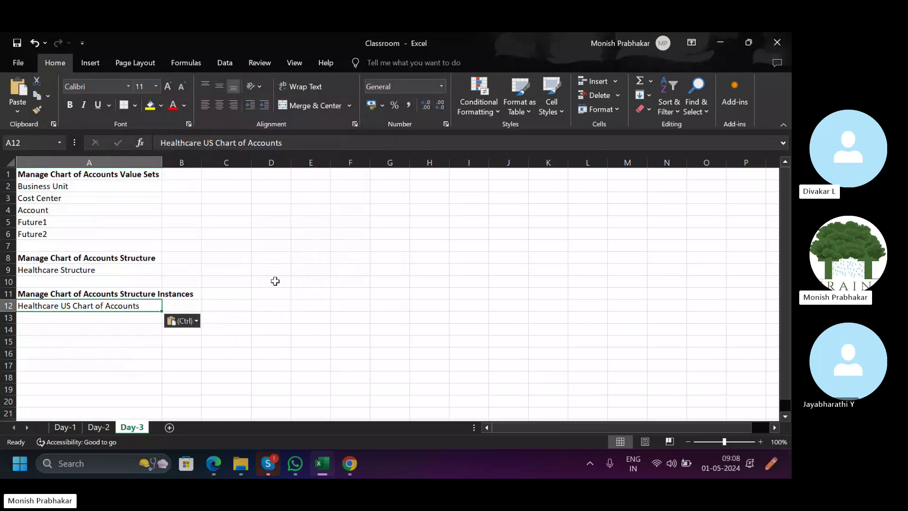
pyautogui.click(148, 292)
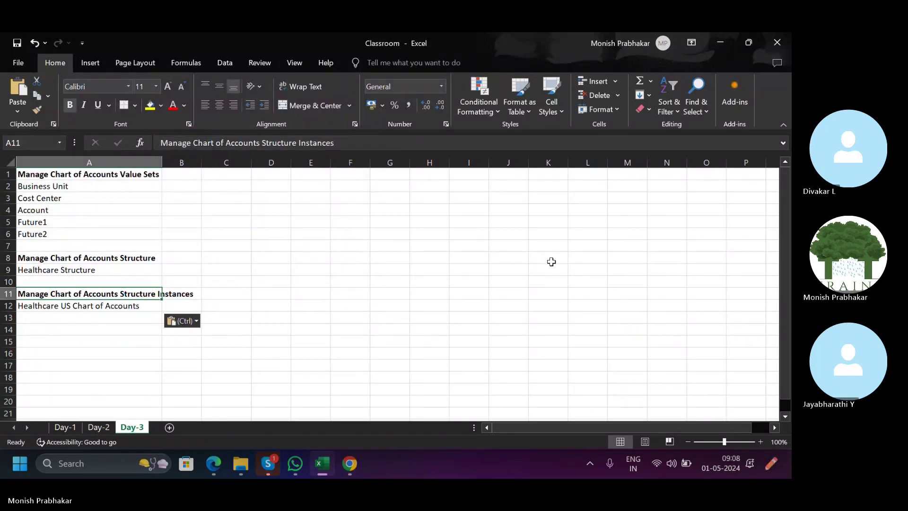
# Save and close the Healthcare US Chart of Accounts structure instance.
pyautogui.click(347, 464)
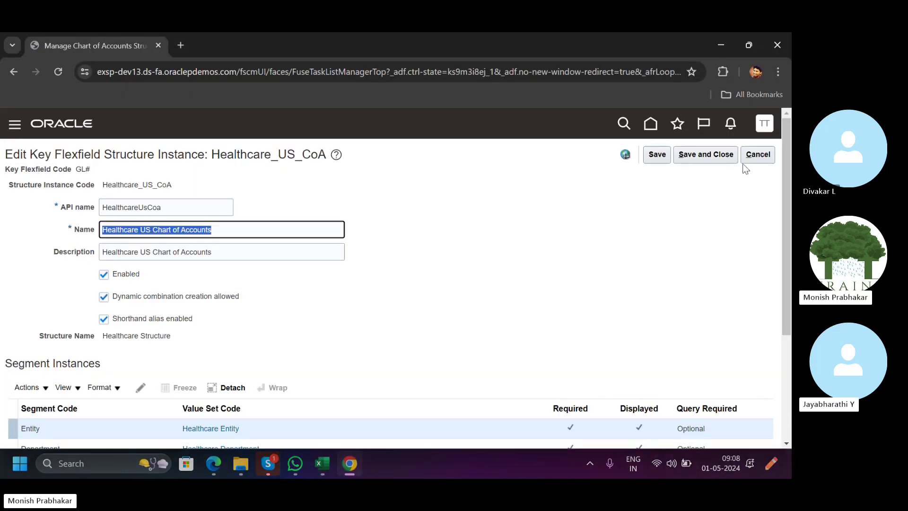
pyautogui.click(695, 155)
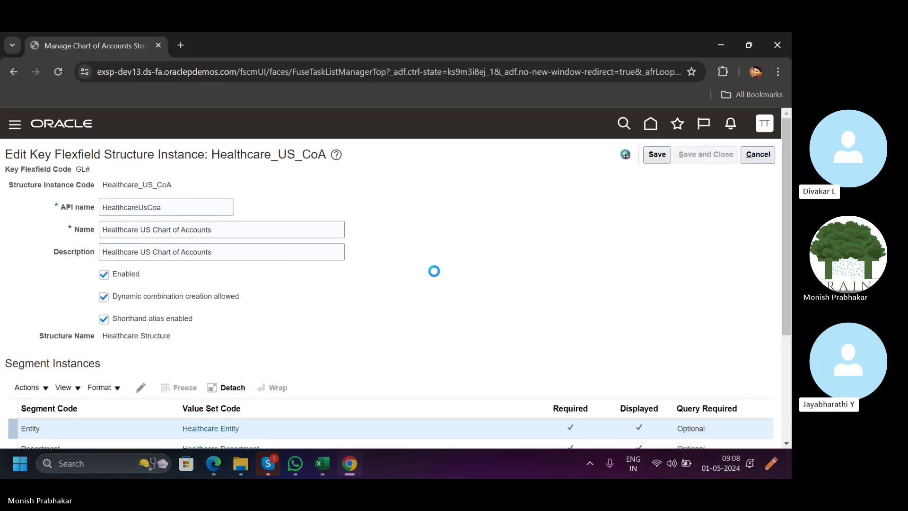
pyautogui.scroll(-1, 424, 402)
# Note CLOUD in cell H4 of the Excel notes.
pyautogui.click(318, 465)
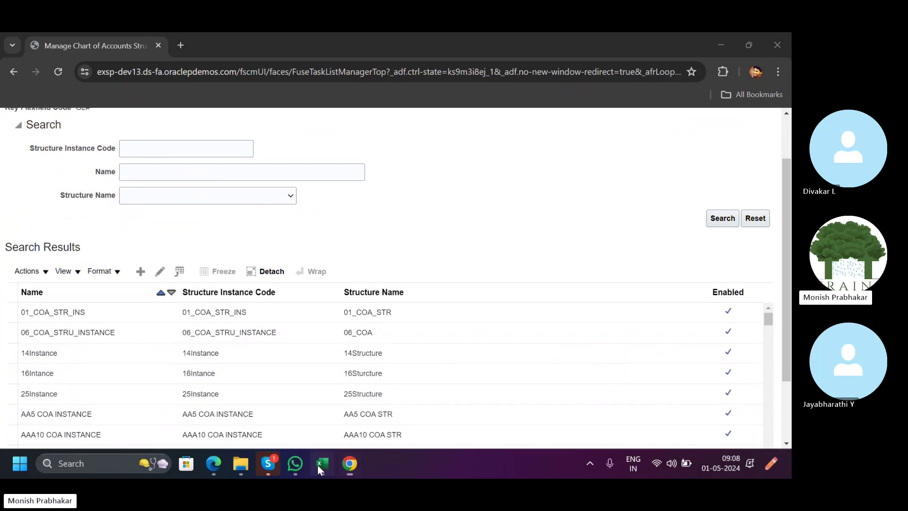
pyautogui.click(496, 232)
pyautogui.click(446, 211)
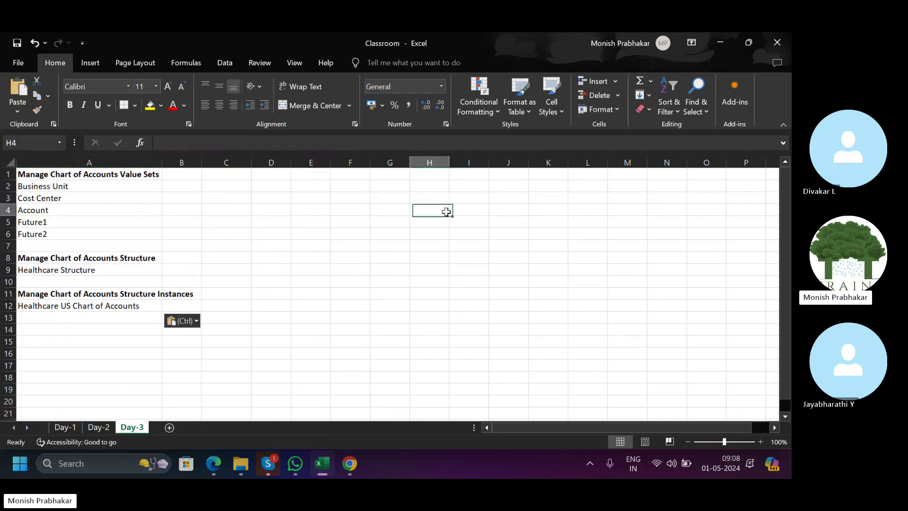
pyautogui.press('capslock')
pyautogui.write('CLOUD')
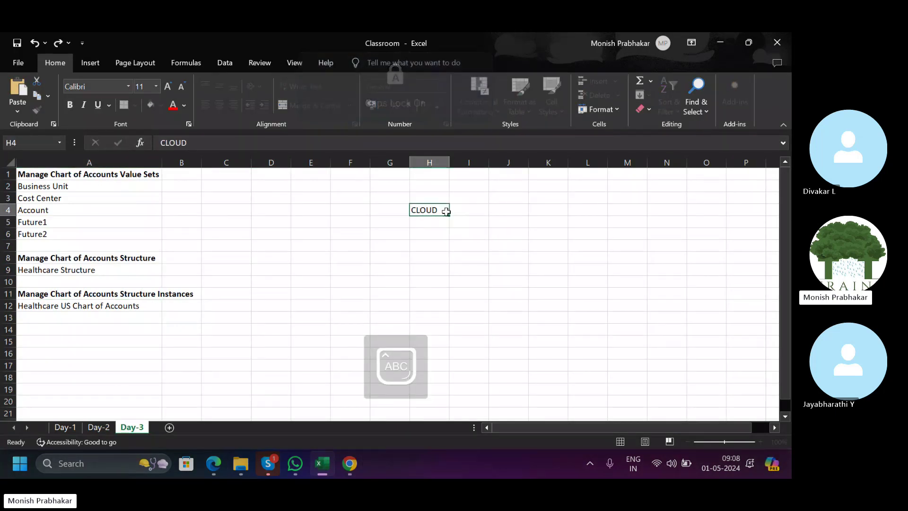
pyautogui.press('Return')
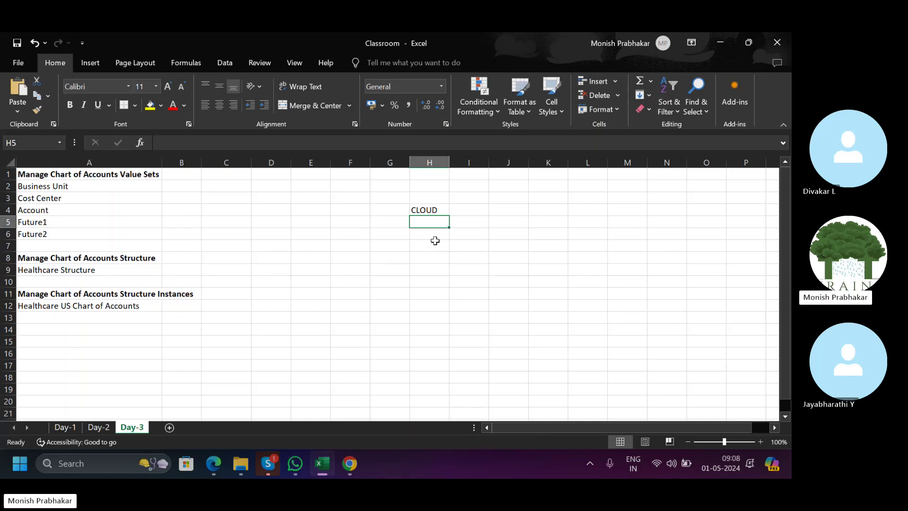
pyautogui.click(103, 305)
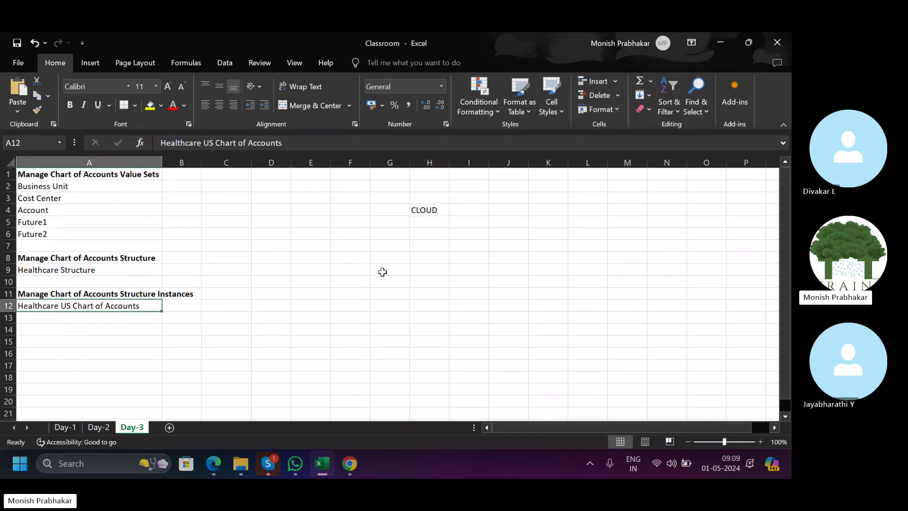
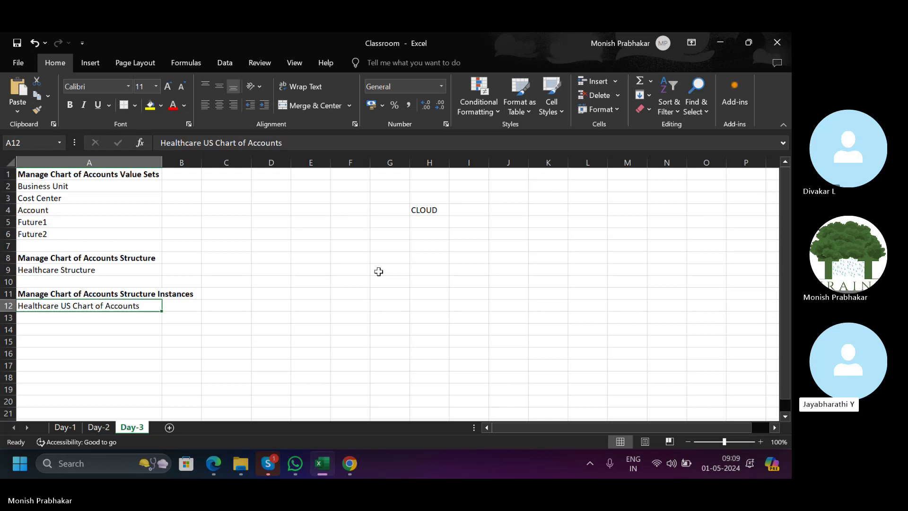
# Review the Manage Chart of Accounts Structure Instances note in the Excel workbook.
pyautogui.click(379, 272)
pyautogui.click(74, 293)
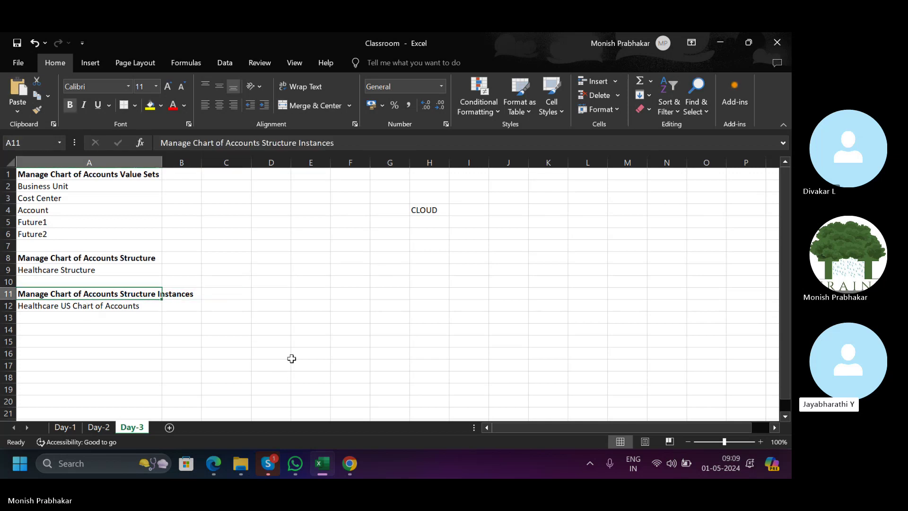
pyautogui.click(348, 461)
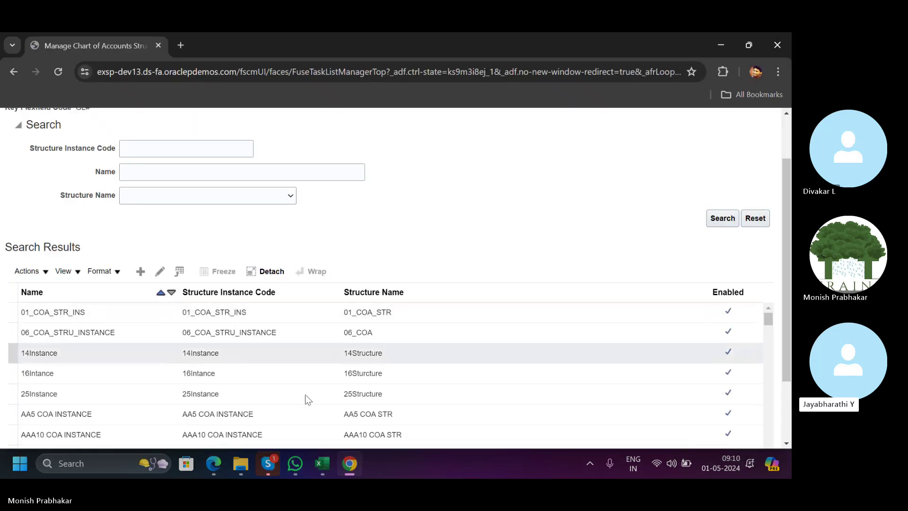
pyautogui.click(347, 466)
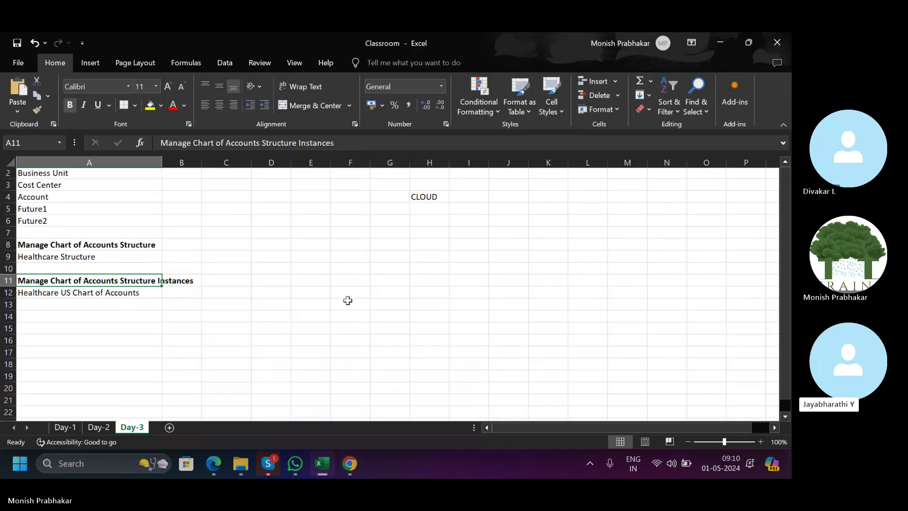
pyautogui.scroll(-2, 348, 300)
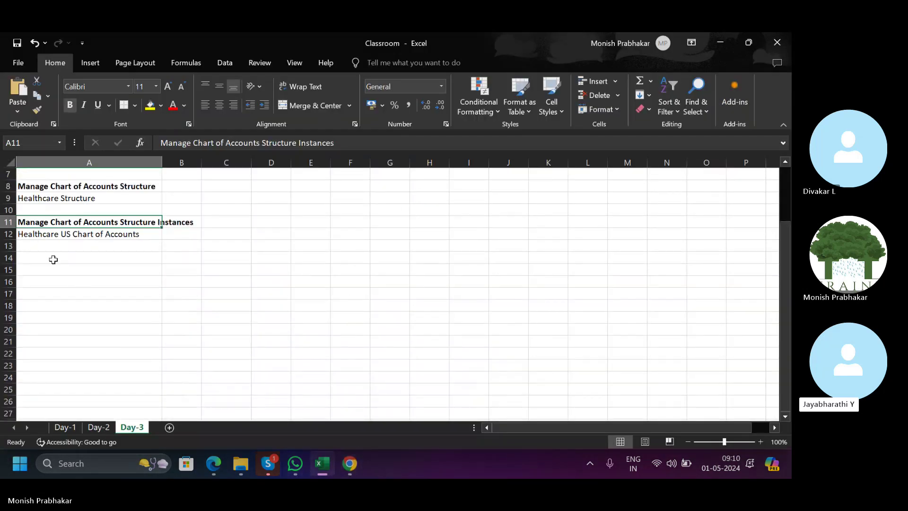
pyautogui.click(53, 257)
# Leave the structure instances page and close the chart of accounts structures task.
pyautogui.click(349, 463)
pyautogui.scroll(1, 481, 279)
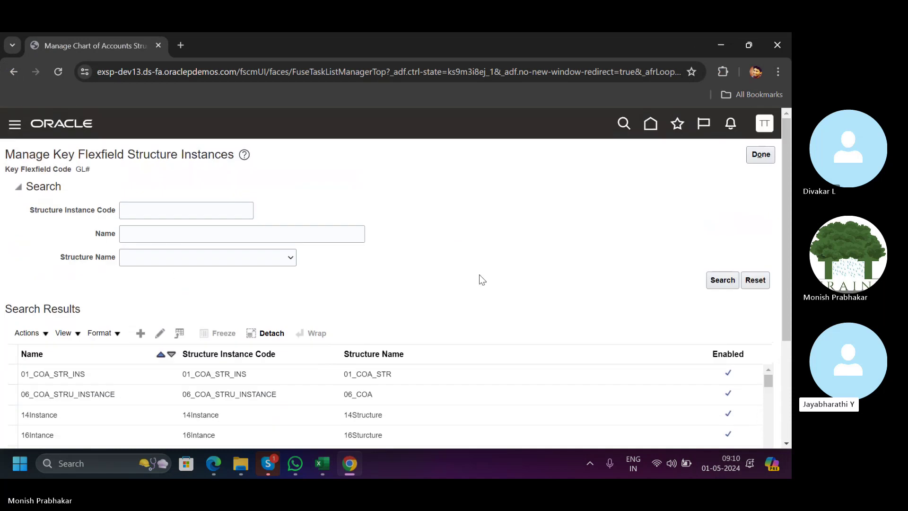
pyautogui.click(752, 155)
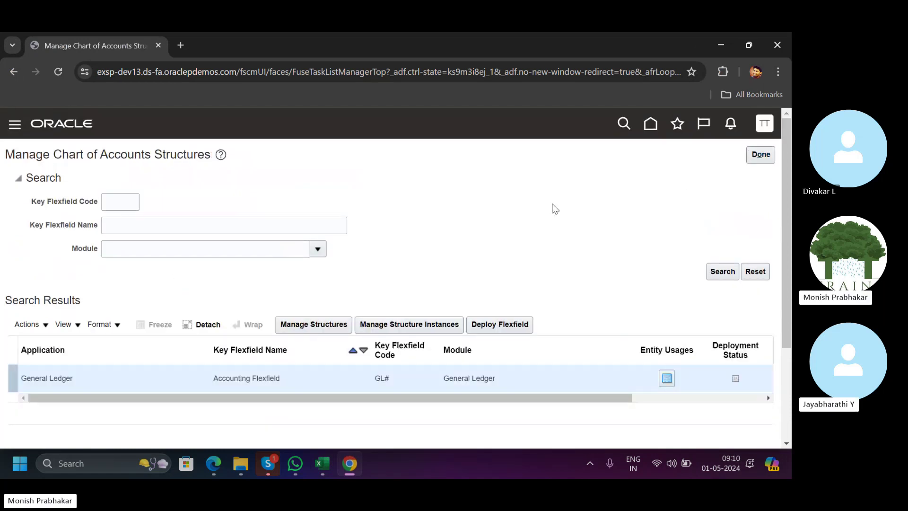
pyautogui.click(766, 158)
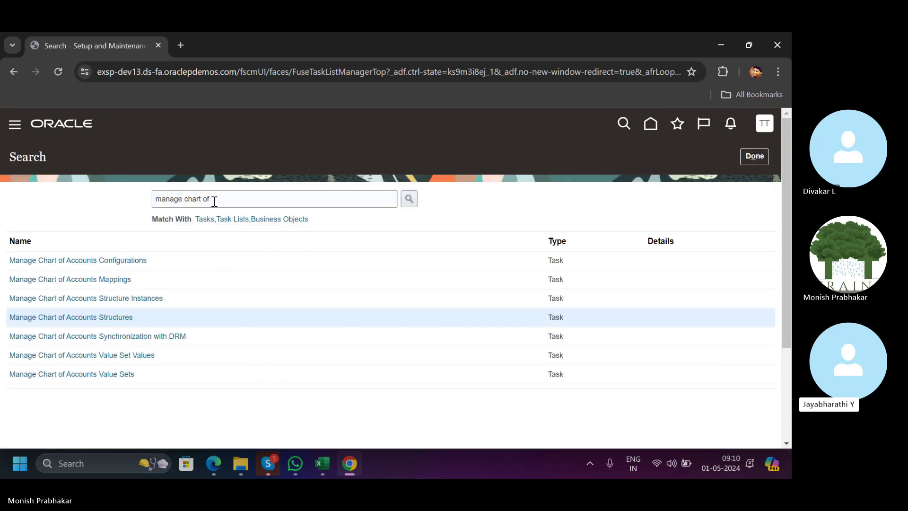
# Search 'manage ACCOUNTING' and open the Manage Accounting Calendars task.
pyautogui.moveTo(214, 201); pyautogui.dragTo(183, 199)
pyautogui.write('ACCOUNTING')
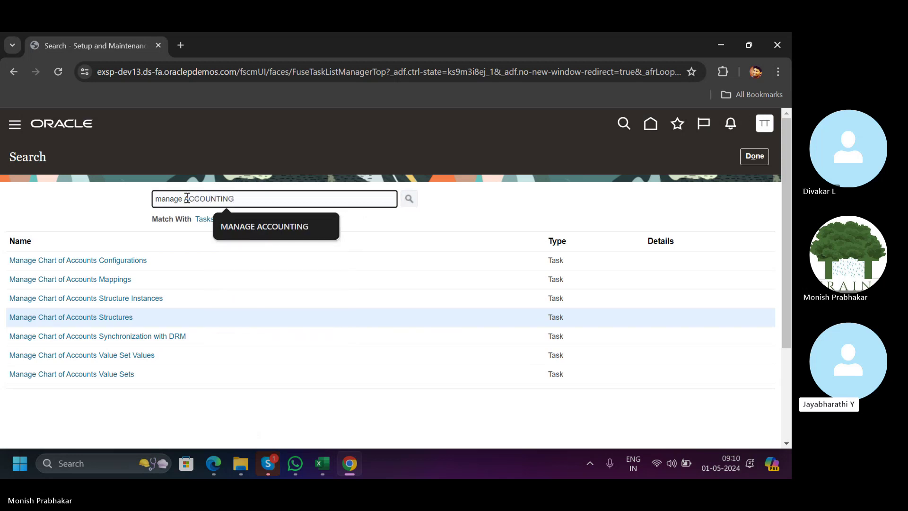
pyautogui.press('Return')
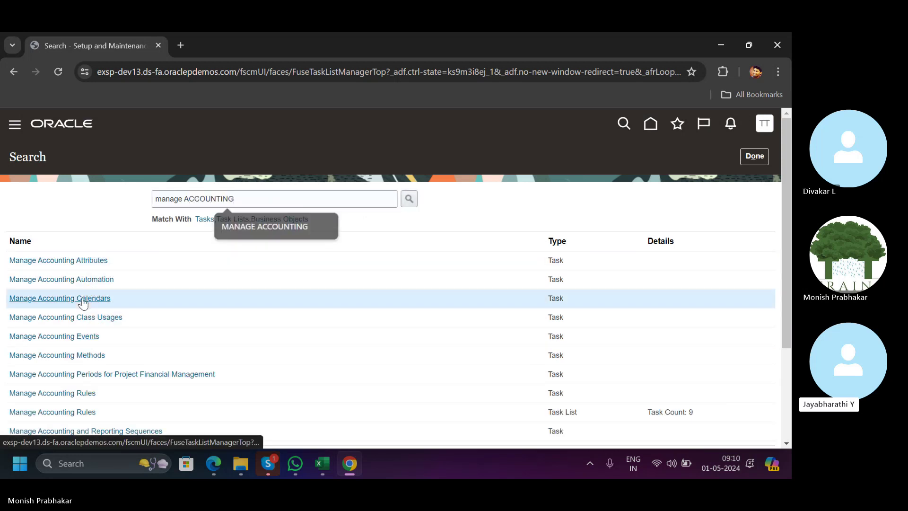
pyautogui.click(82, 302)
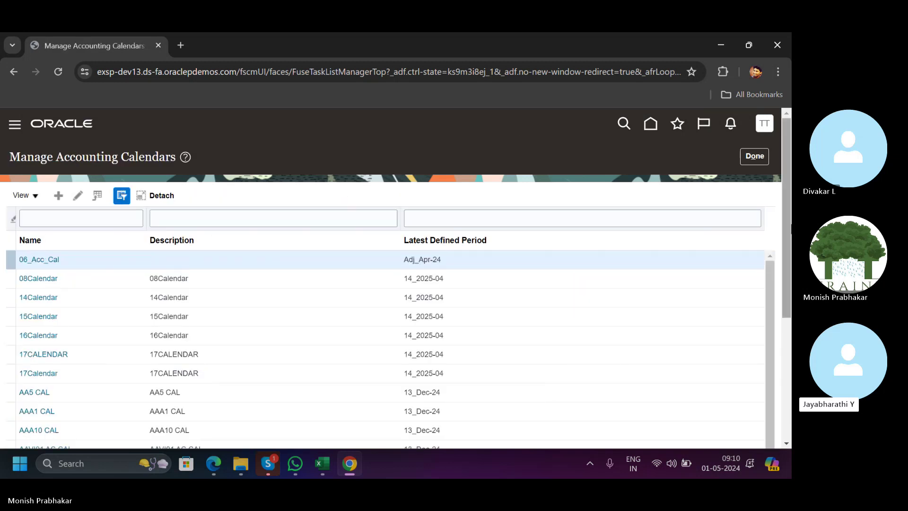
pyautogui.moveTo(786, 229); pyautogui.dragTo(759, 226)
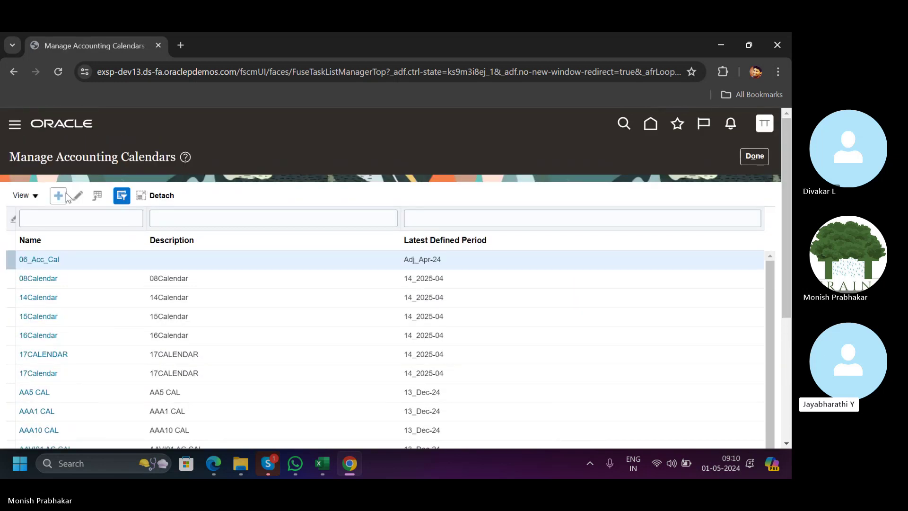
# Create a calendar named TATA CALENDAR, copying the name into Description.
pyautogui.click(63, 200)
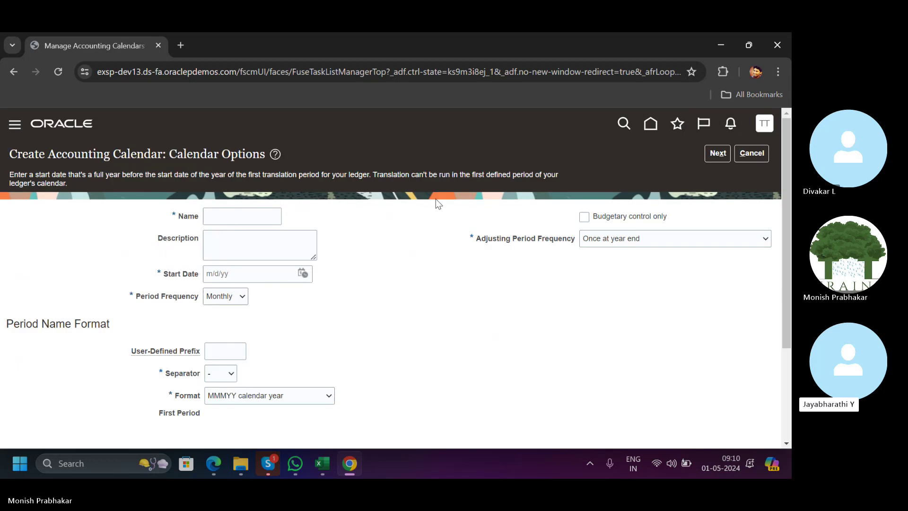
pyautogui.click(233, 208)
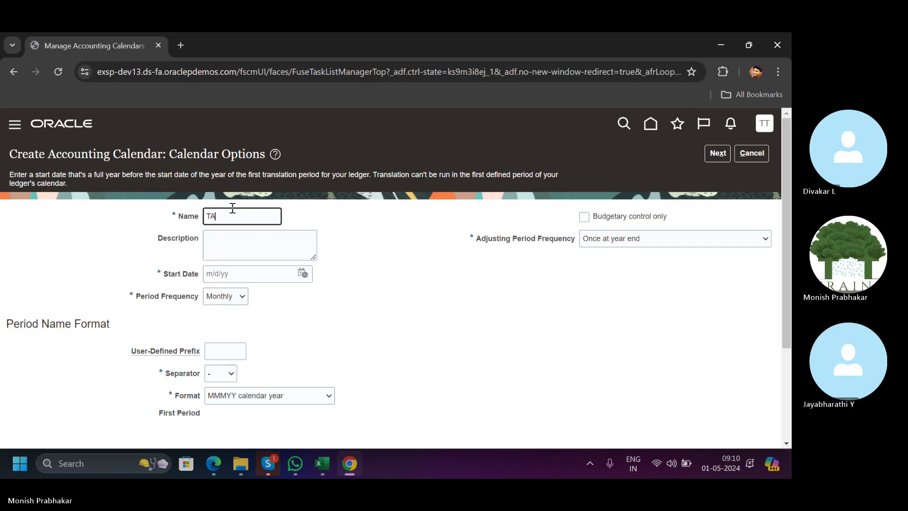
pyautogui.write('TATA ')
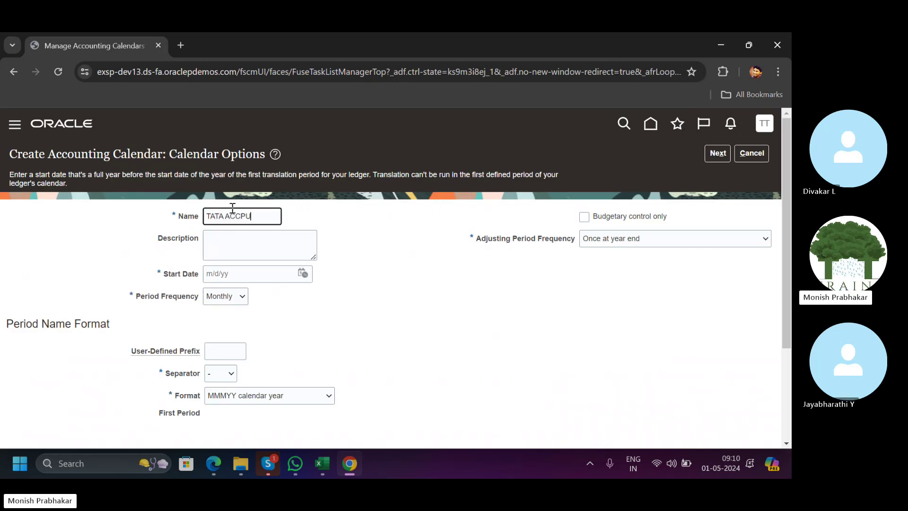
pyautogui.write('ACCPUNT')
pyautogui.press('BackSpace')
pyautogui.press('BackSpace')
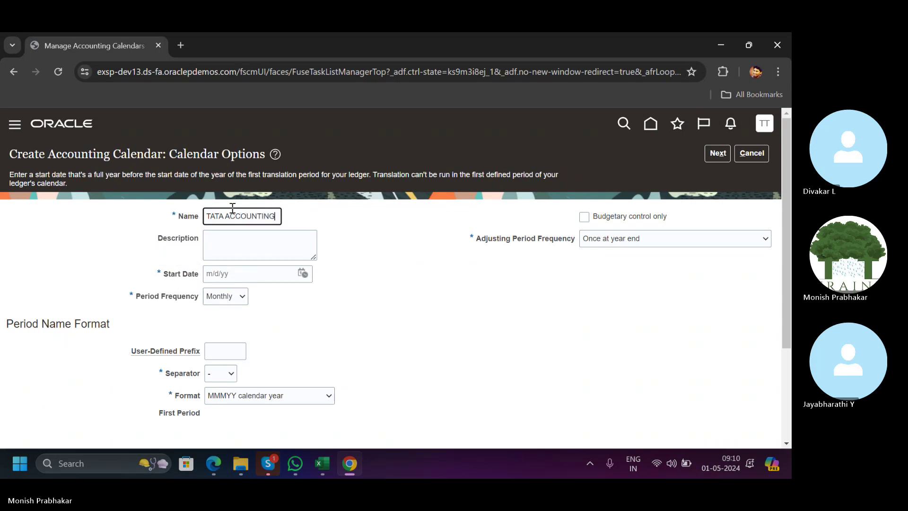
pyautogui.press('BackSpace')
pyautogui.press('BackSpace')
pyautogui.press('BackSpace')
pyautogui.press('BackSpace')
pyautogui.press('BackSpace')
pyautogui.press('BackSpace')
pyautogui.write('CALENDAR')
pyautogui.press('Tab')
pyautogui.hotkey('shift', 'Tab')
pyautogui.hotkey('ctrl', 'c')
pyautogui.press('Tab')
pyautogui.hotkey('ctrl', 'v')
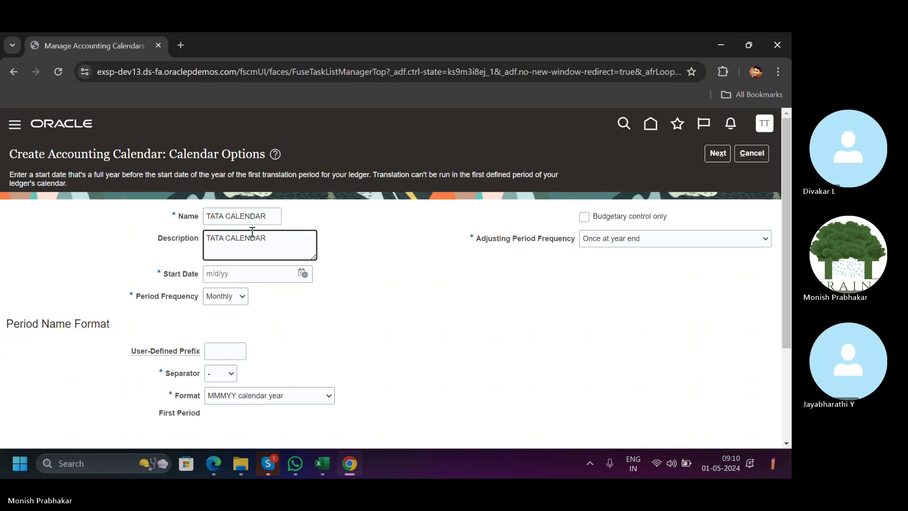
# Set start date 1/1/24, Monthly periods and an adjusting period once at year end.
pyautogui.click(302, 274)
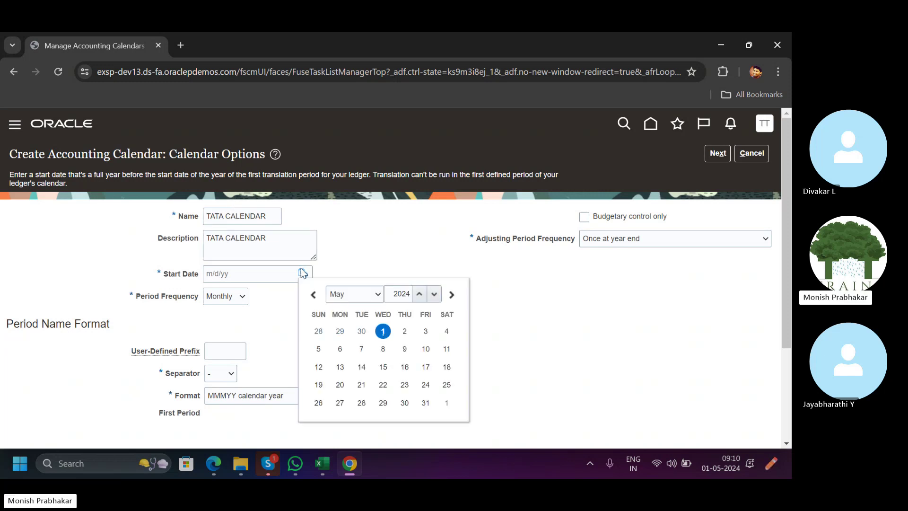
pyautogui.click(379, 296)
pyautogui.click(373, 308)
pyautogui.click(339, 331)
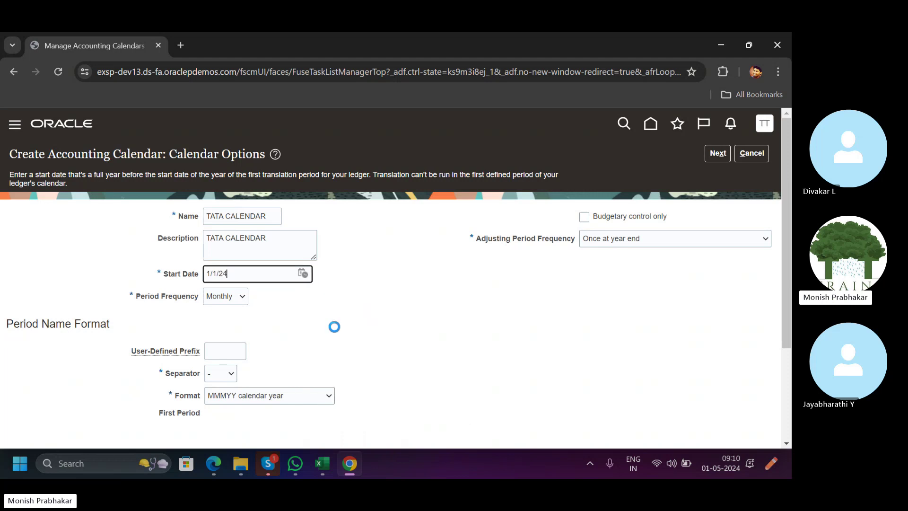
pyautogui.click(241, 301)
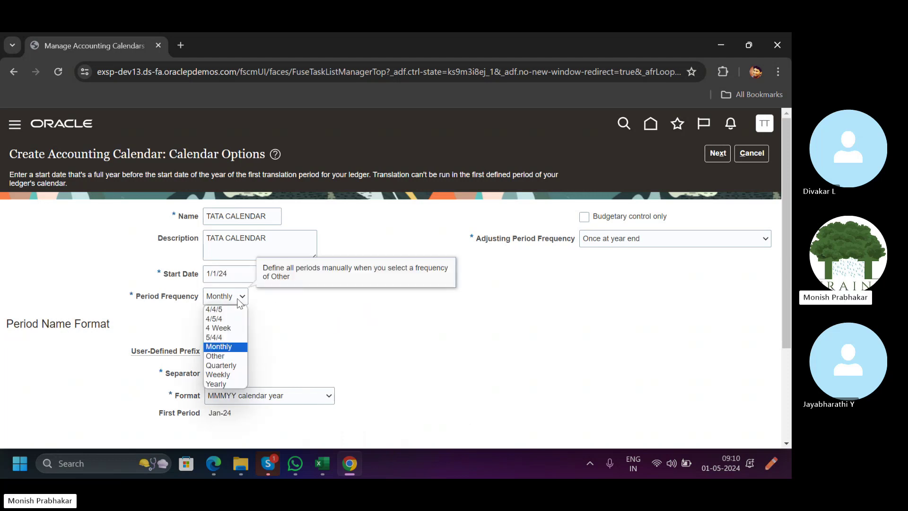
pyautogui.click(241, 300)
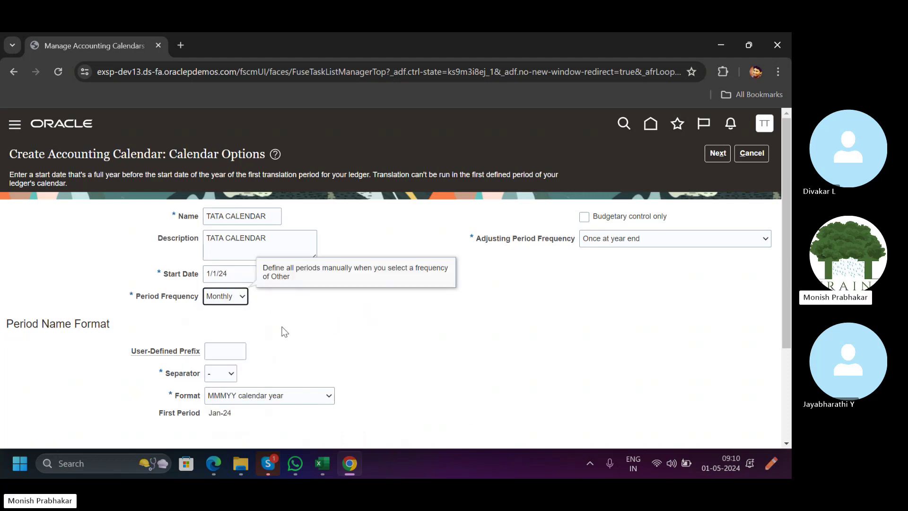
pyautogui.click(612, 243)
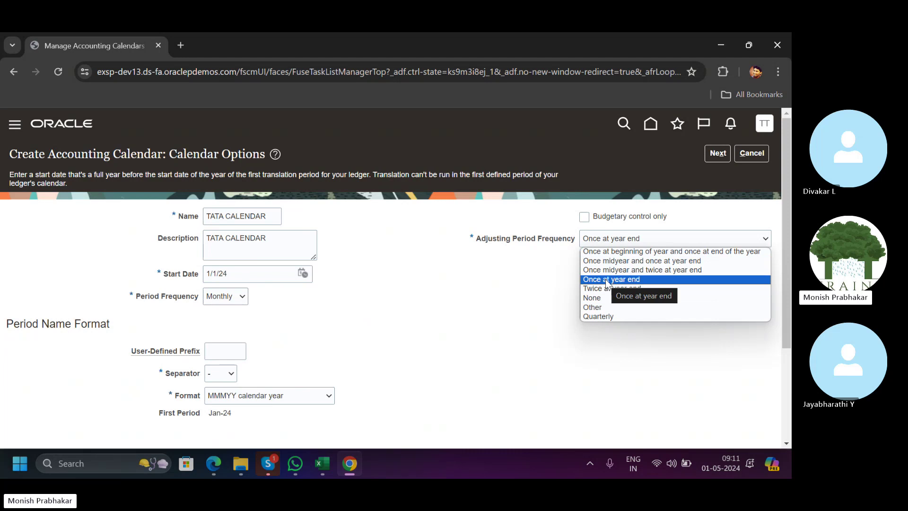
pyautogui.click(606, 279)
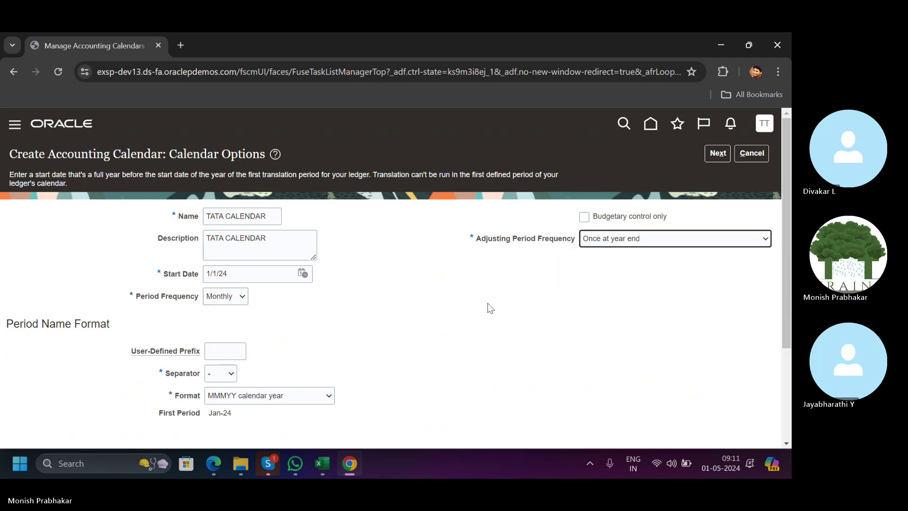
pyautogui.scroll(-3, 487, 307)
pyautogui.scroll(3, 295, 290)
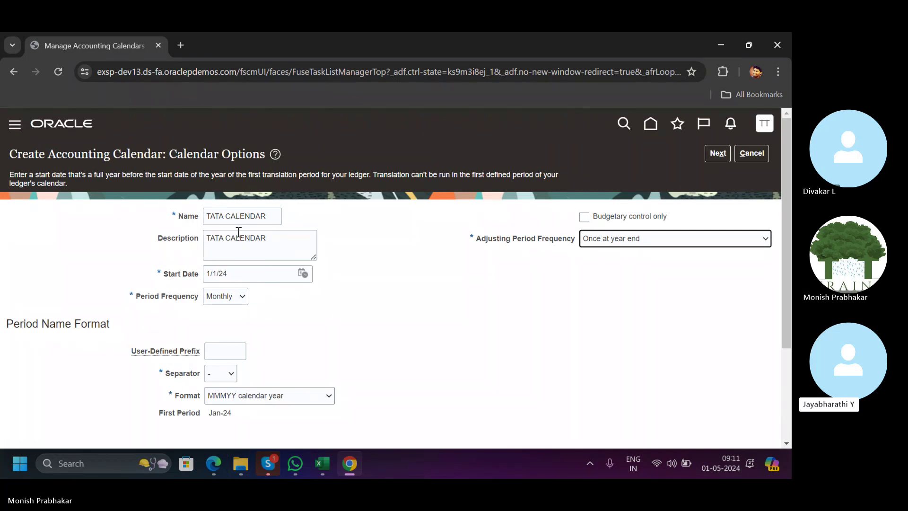
pyautogui.click(717, 154)
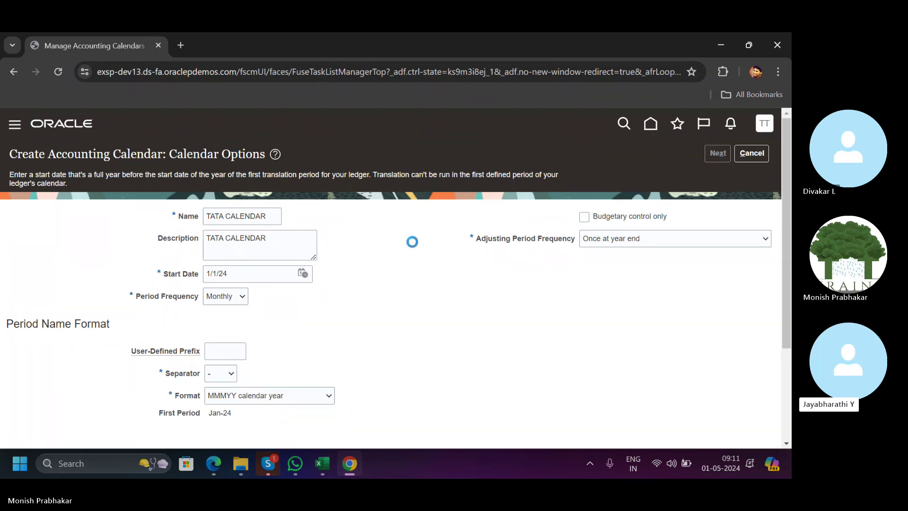
# Save TATA CALENDAR and review its twelve 2024 periods plus 13_Dec-24.
pyautogui.scroll(-6, 433, 282)
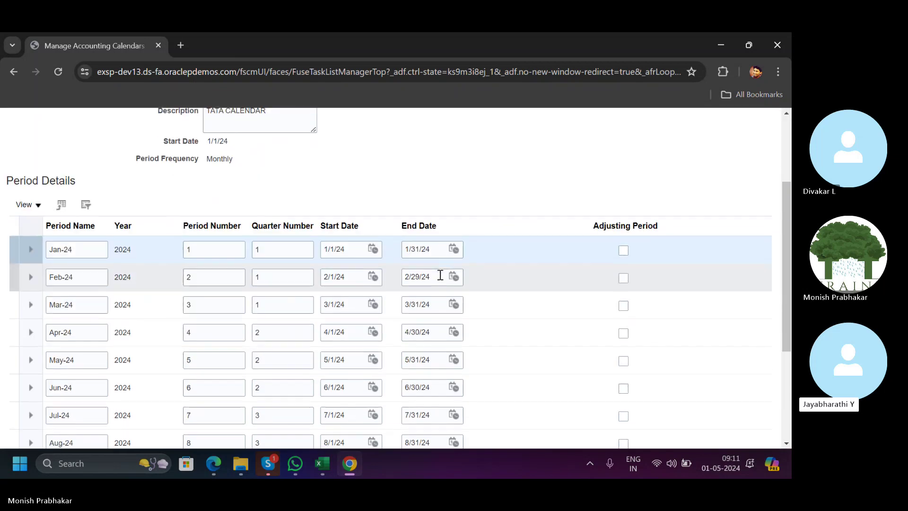
pyautogui.scroll(6, 323, 283)
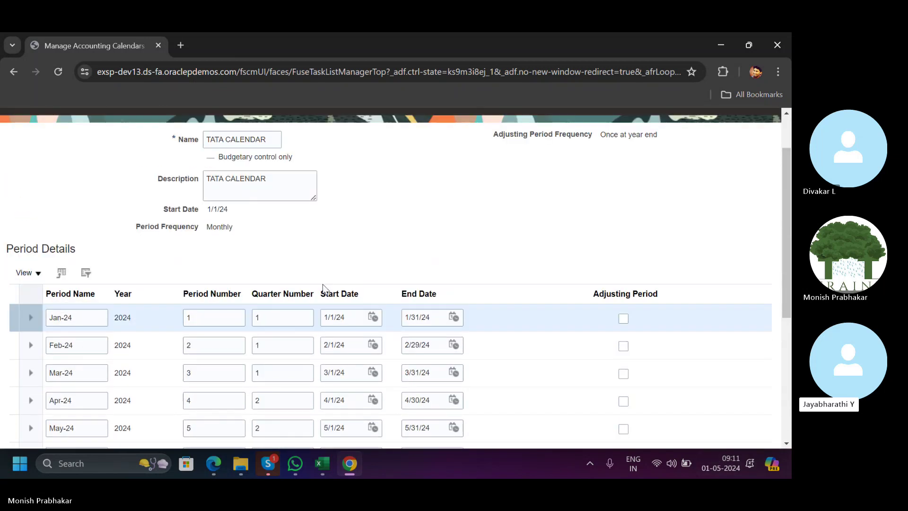
pyautogui.scroll(-5, 455, 330)
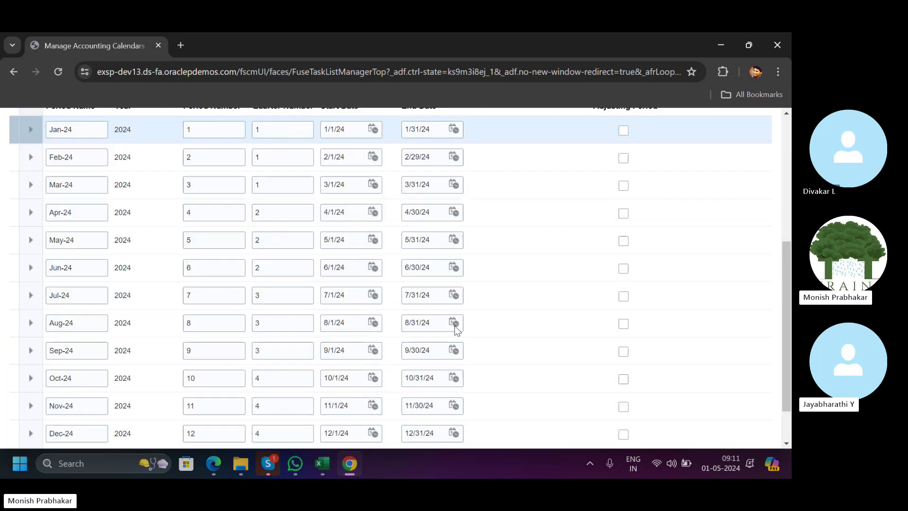
pyautogui.scroll(5, 358, 326)
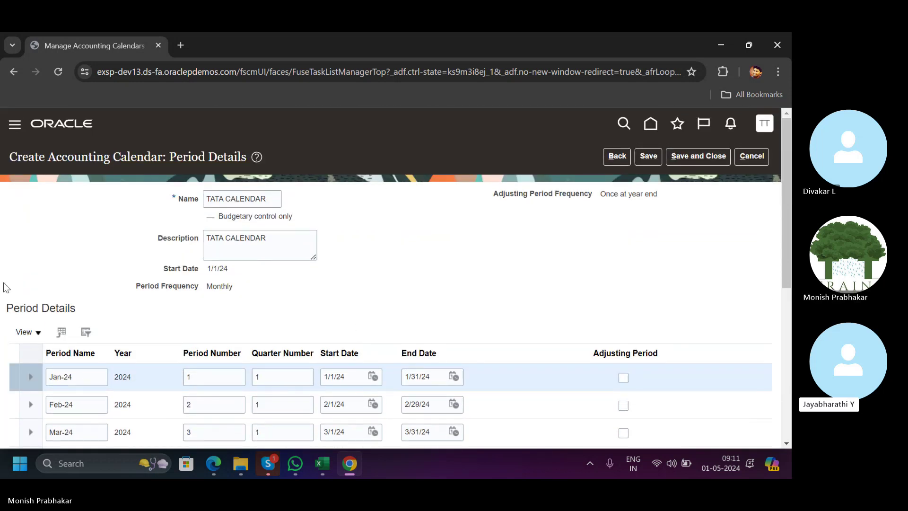
pyautogui.click(649, 156)
pyautogui.scroll(-6, 383, 260)
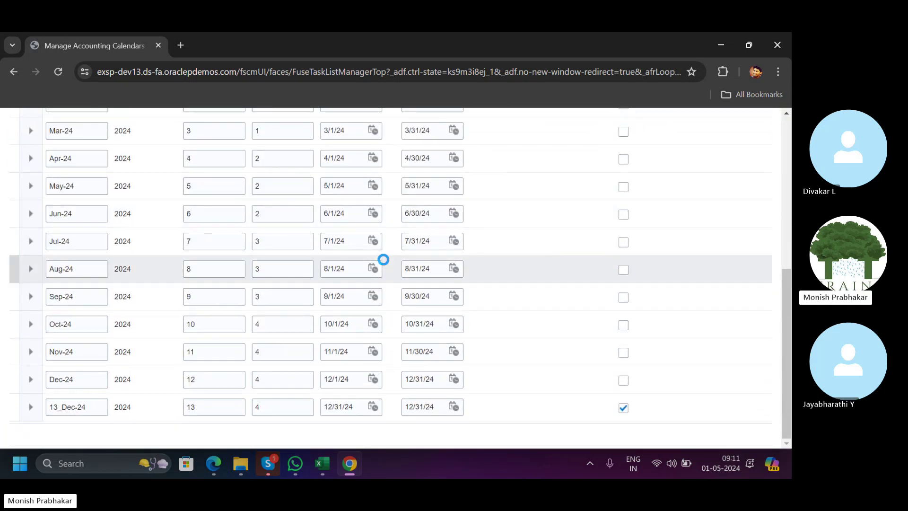
pyautogui.scroll(6, 383, 259)
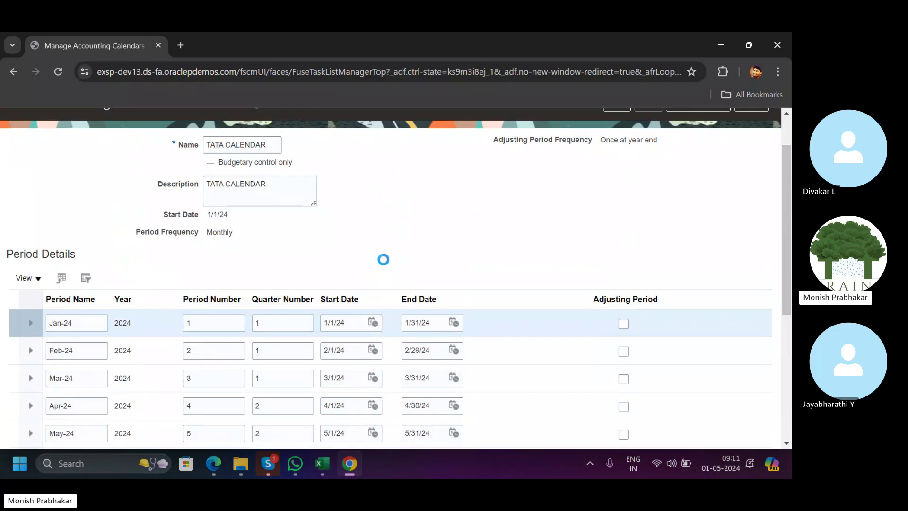
pyautogui.scroll(2, 383, 259)
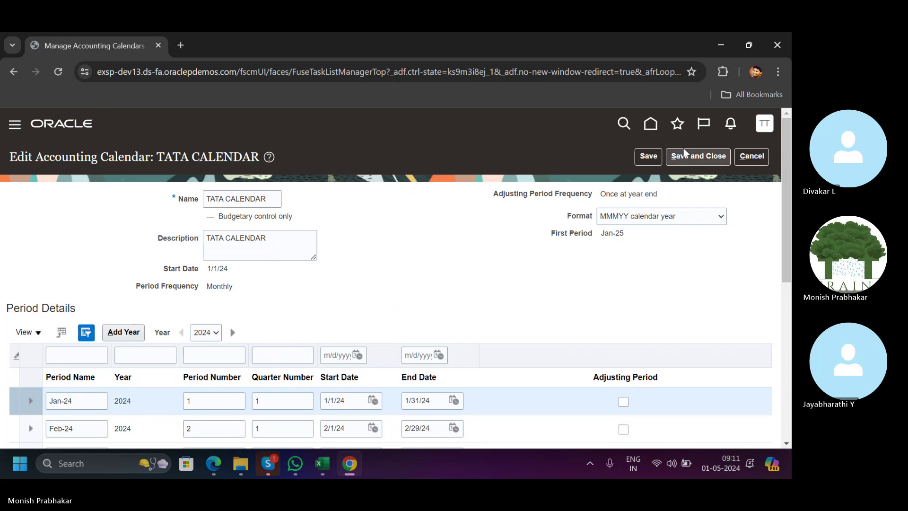
# Add the 2025 year to TATA CALENDAR and compare 2024 and 2025 periods via Year.
pyautogui.click(201, 330)
pyautogui.click(220, 337)
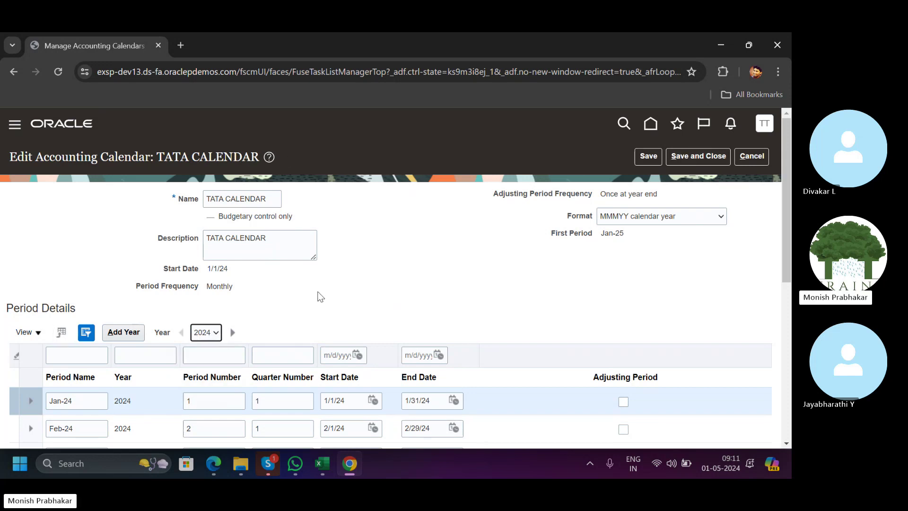
pyautogui.scroll(-2, 318, 293)
pyautogui.click(123, 209)
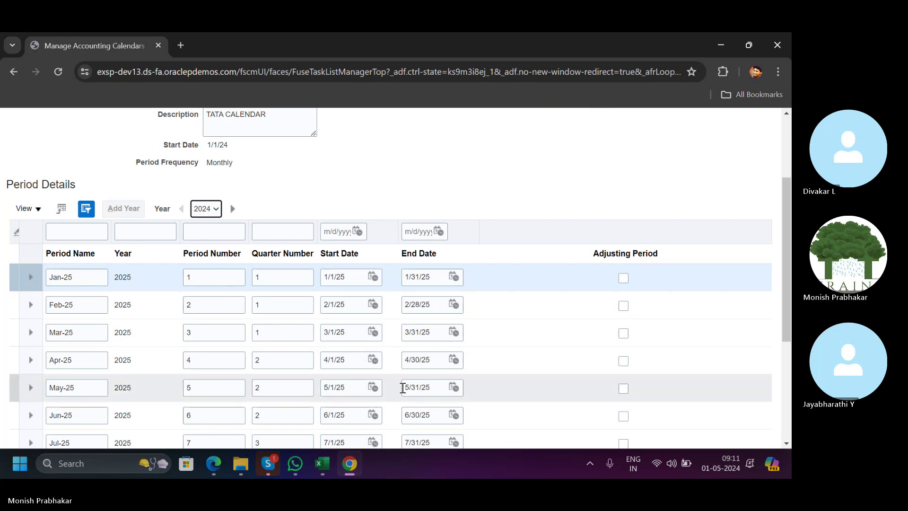
pyautogui.click(212, 213)
pyautogui.click(214, 223)
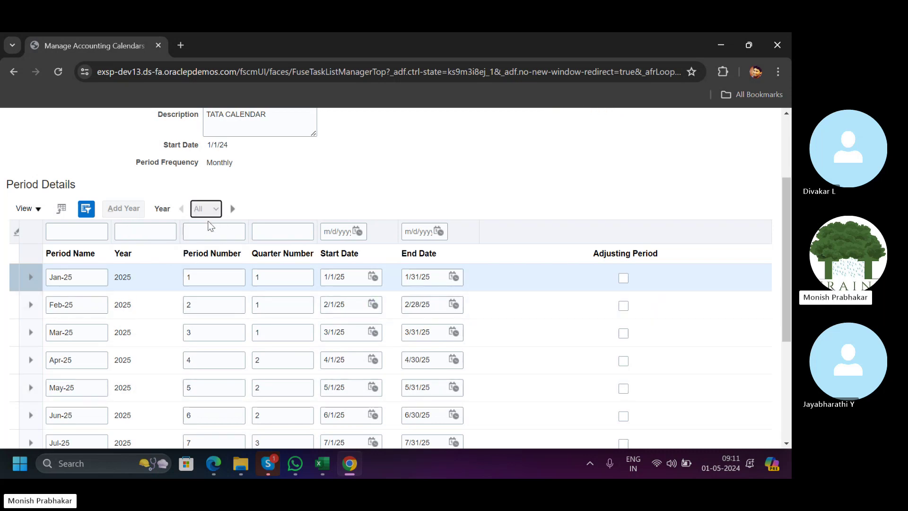
pyautogui.click(206, 213)
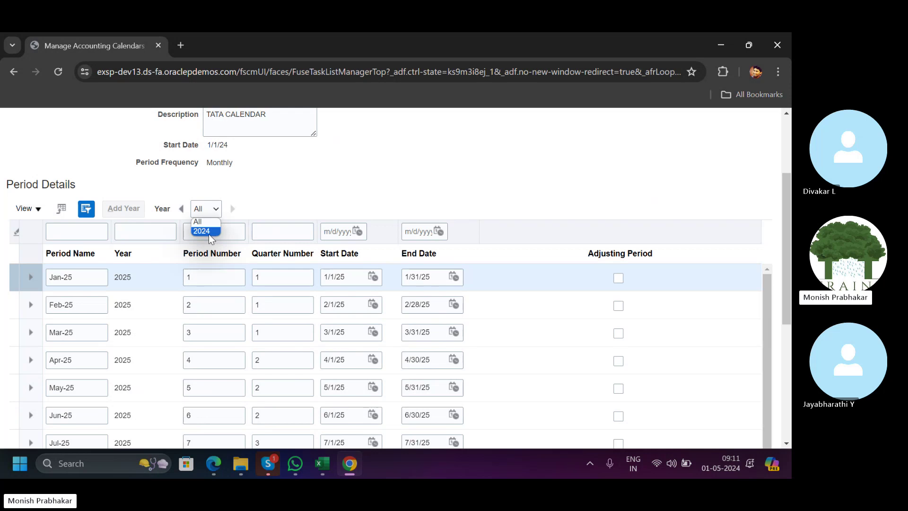
pyautogui.click(209, 234)
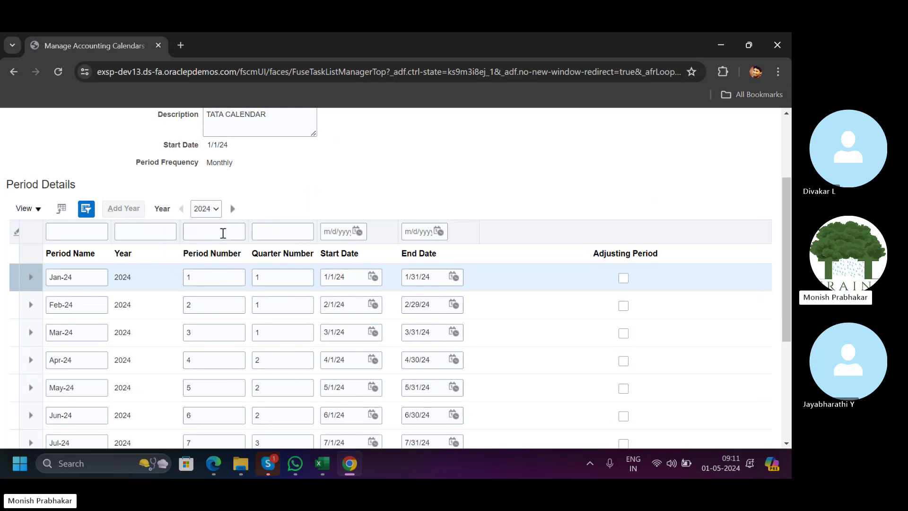
pyautogui.click(232, 208)
pyautogui.scroll(3, 271, 201)
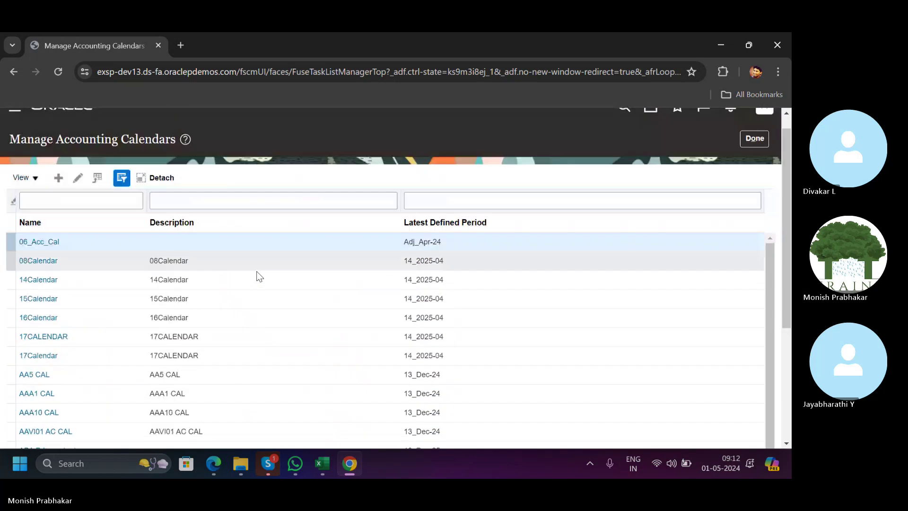
# Filter calendars by TATA and view TATA CALENDAR's 2024 and 2025 periods.
pyautogui.click(84, 211)
pyautogui.write('TATA')
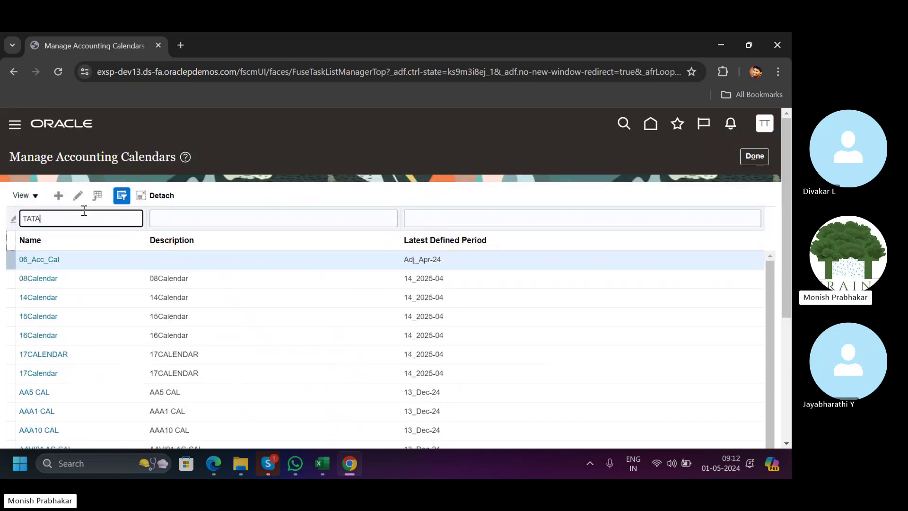
pyautogui.press('Return')
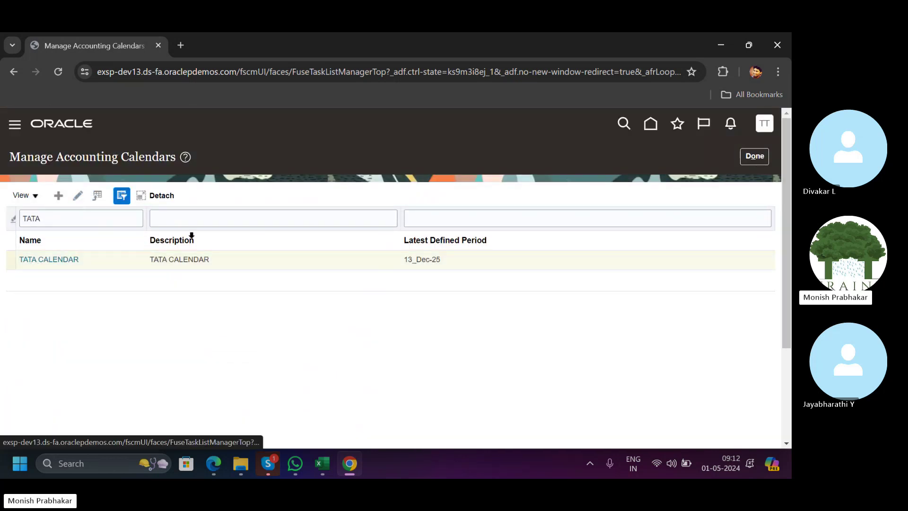
pyautogui.scroll(-3, 274, 328)
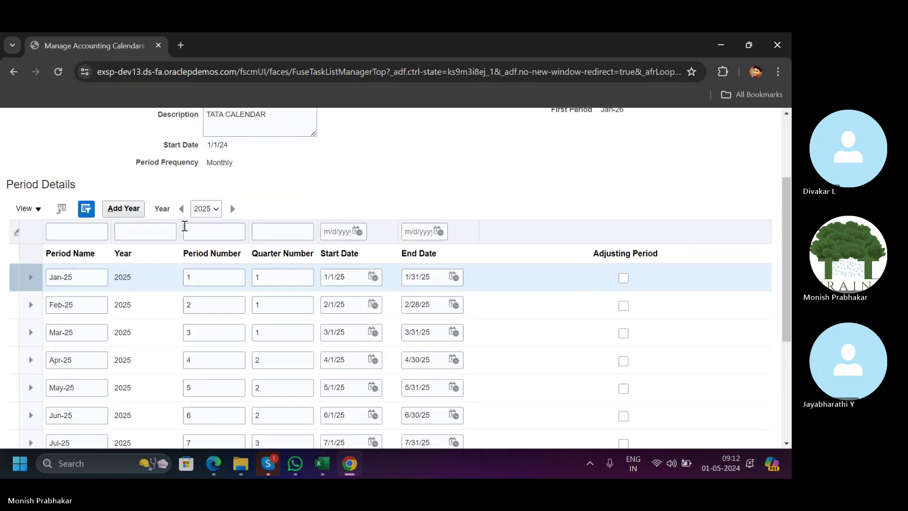
pyautogui.click(206, 209)
pyautogui.click(206, 237)
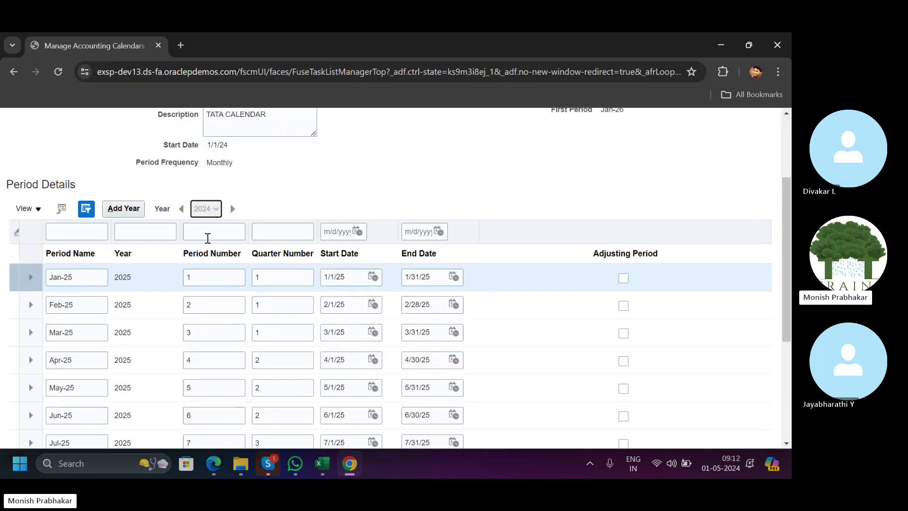
pyautogui.click(206, 209)
pyautogui.click(202, 229)
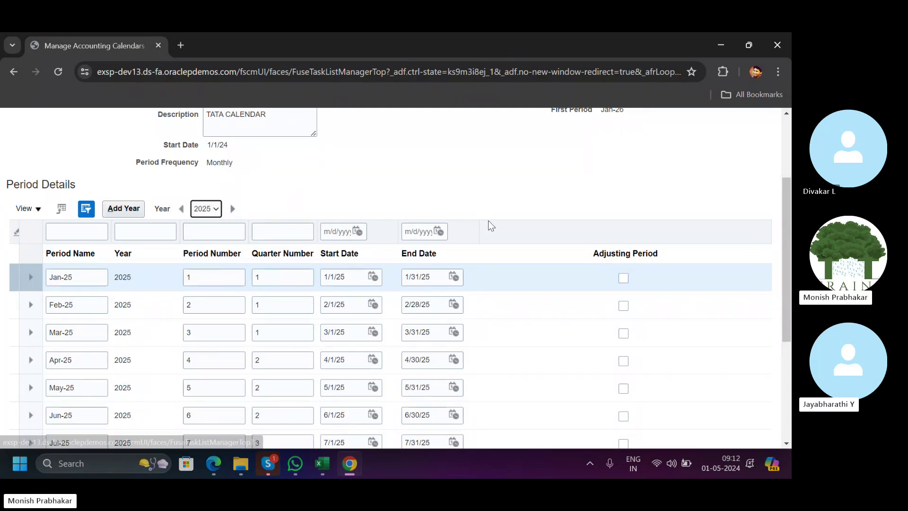
pyautogui.scroll(3, 491, 226)
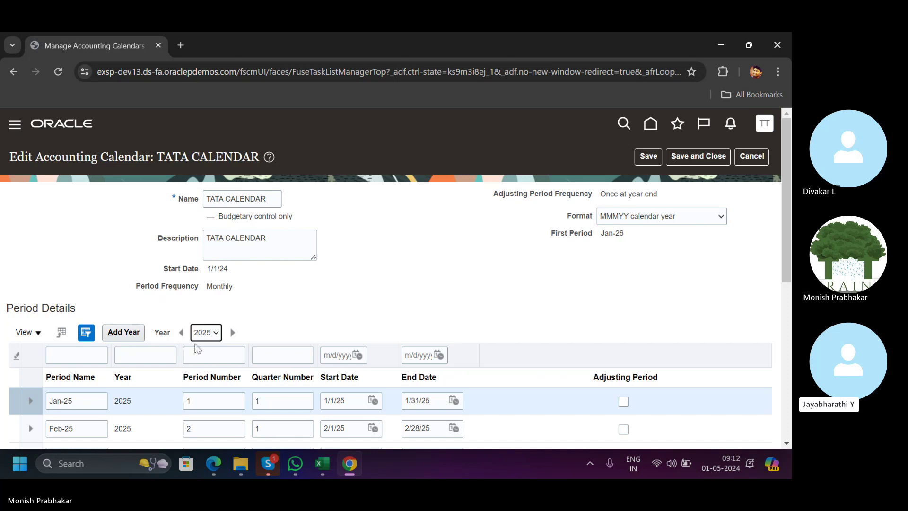
# Inspect the Jan-24 period's quarter number, then save and close TATA CALENDAR unchanged.
pyautogui.click(206, 332)
pyautogui.click(209, 364)
pyautogui.scroll(-3, 375, 298)
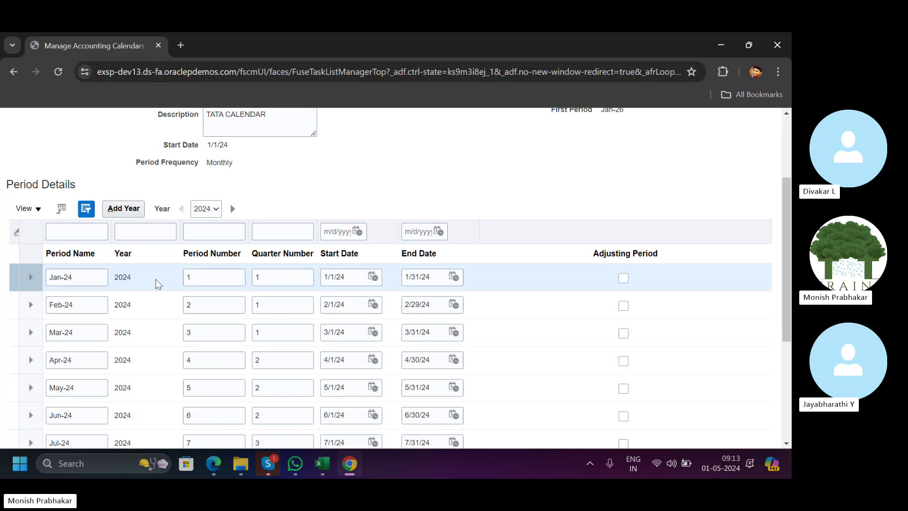
pyautogui.click(91, 277)
pyautogui.click(260, 277)
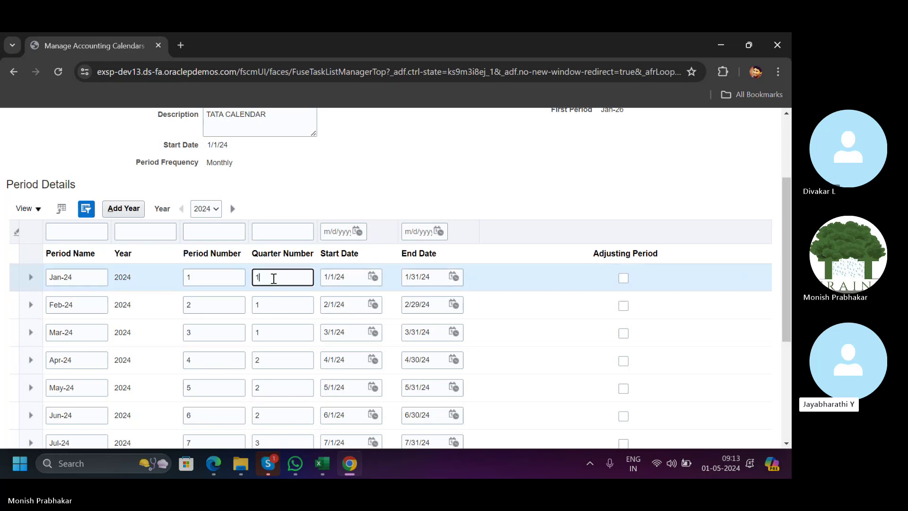
pyautogui.scroll(3, 496, 249)
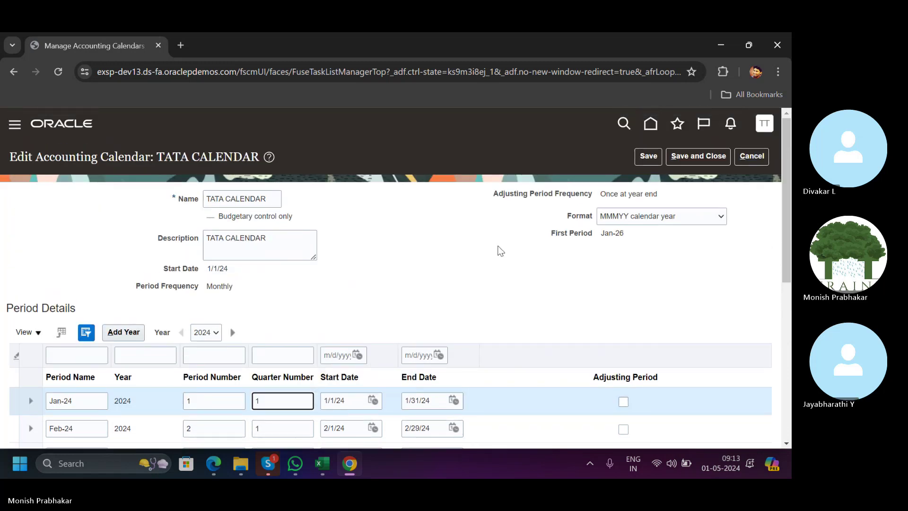
pyautogui.click(407, 298)
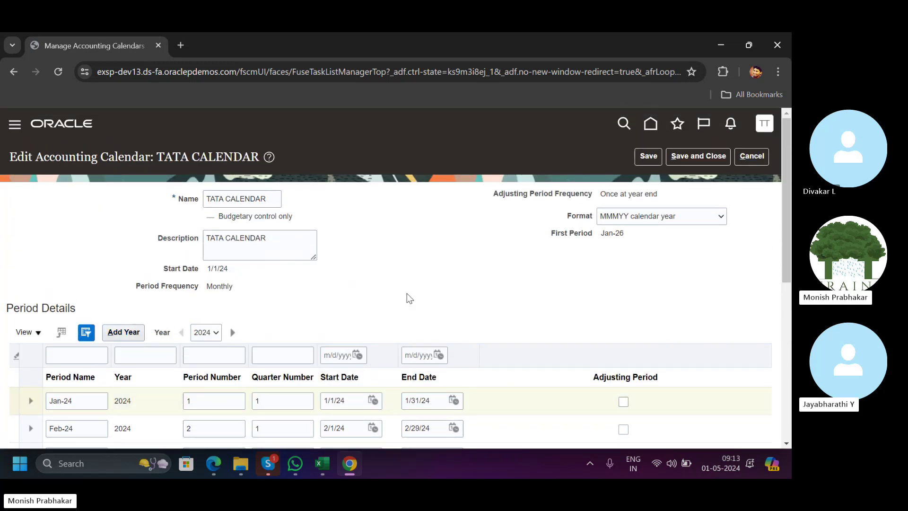
pyautogui.scroll(-3, 406, 298)
pyautogui.scroll(-5, 406, 293)
pyautogui.scroll(8, 406, 293)
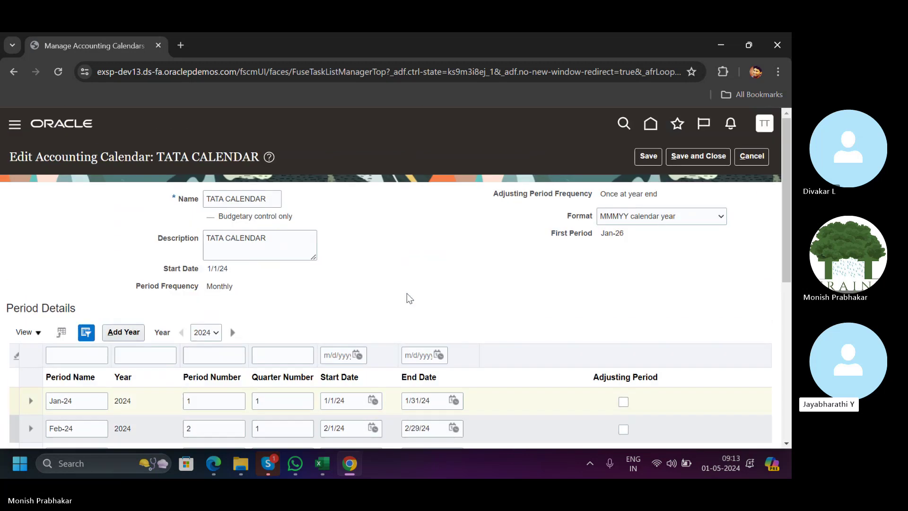
pyautogui.click(695, 155)
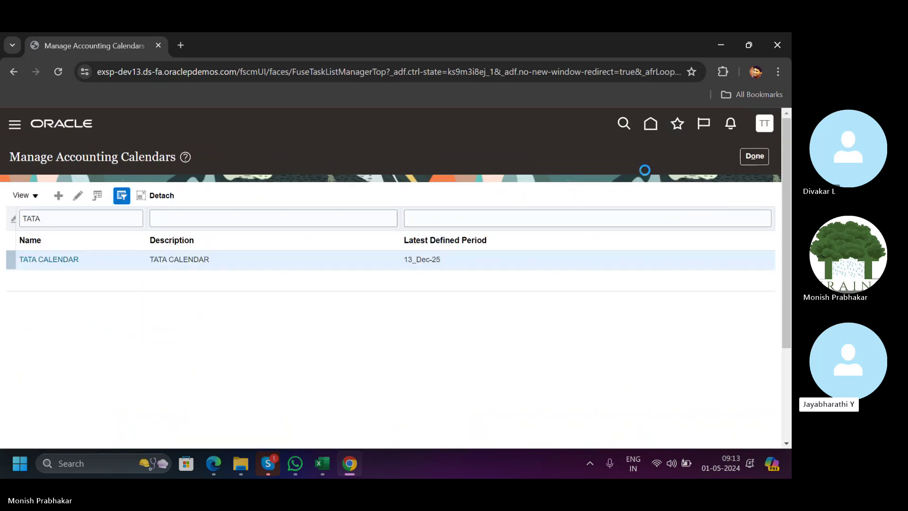
# Reopen TATA CALENDAR to confirm it runs to 13_Dec-25, then switch to Excel.
pyautogui.click(78, 195)
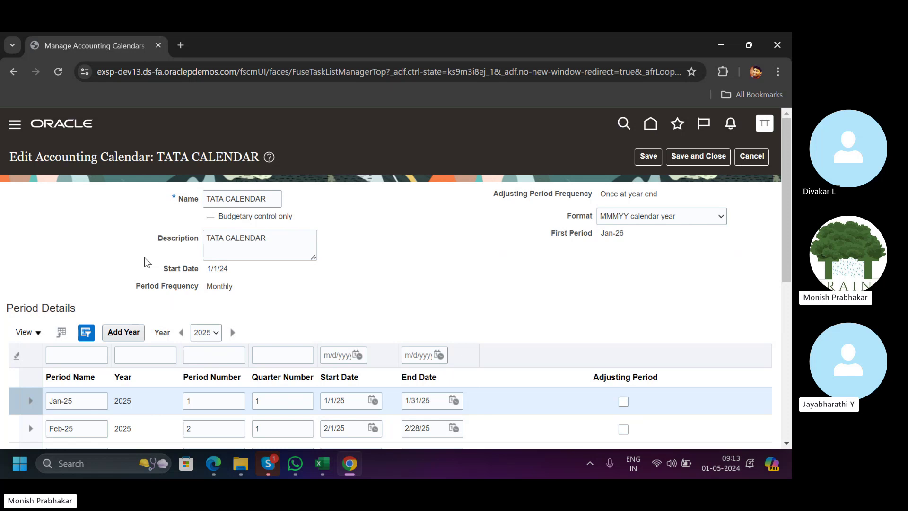
pyautogui.scroll(-4, 142, 284)
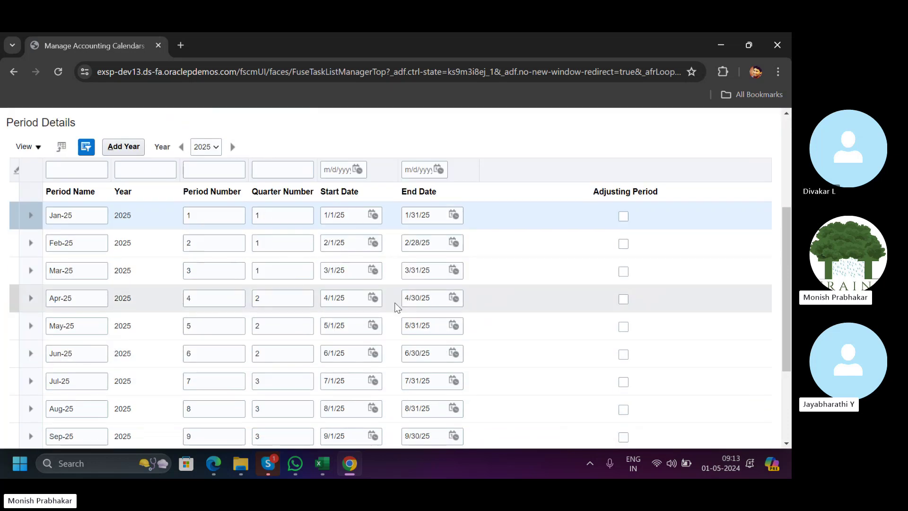
pyautogui.scroll(4, 425, 312)
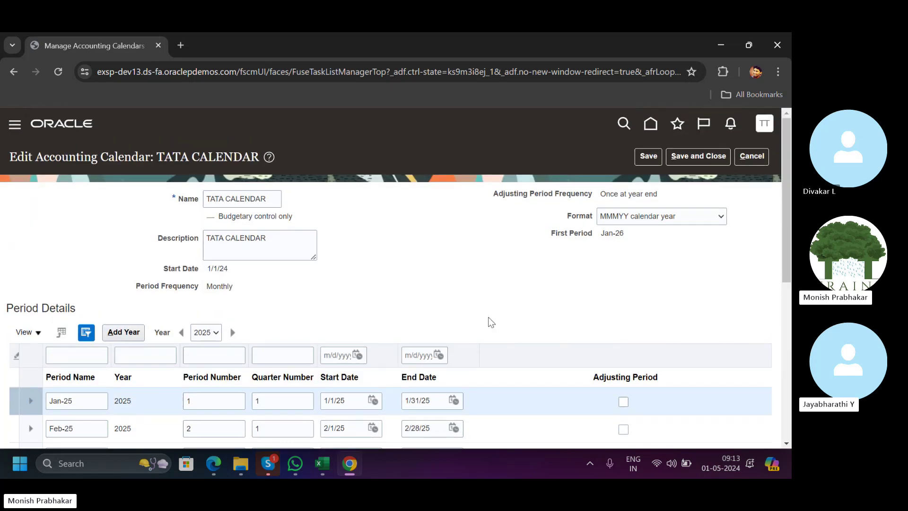
pyautogui.click(727, 461)
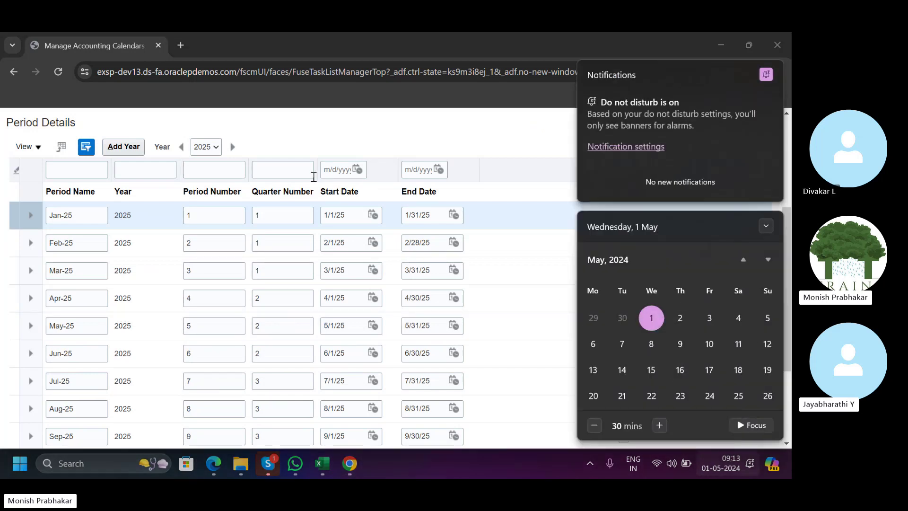
pyautogui.click(219, 115)
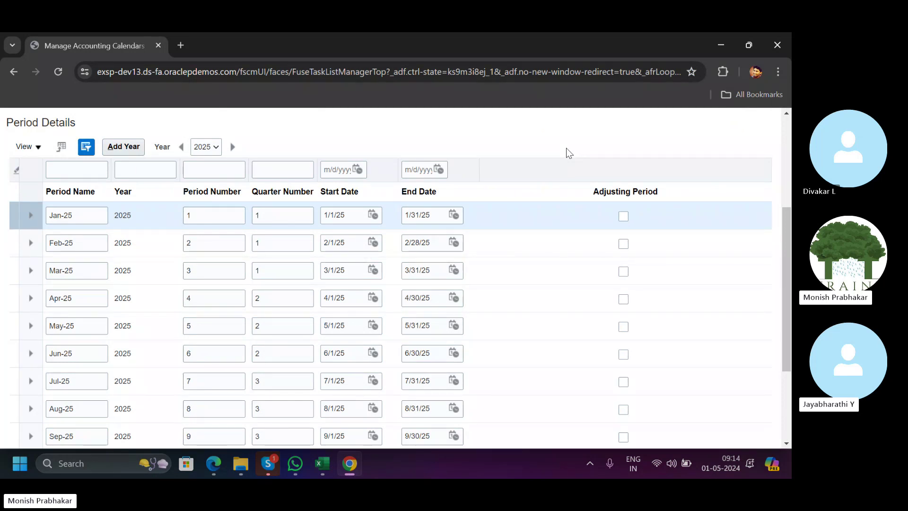
pyautogui.click(325, 466)
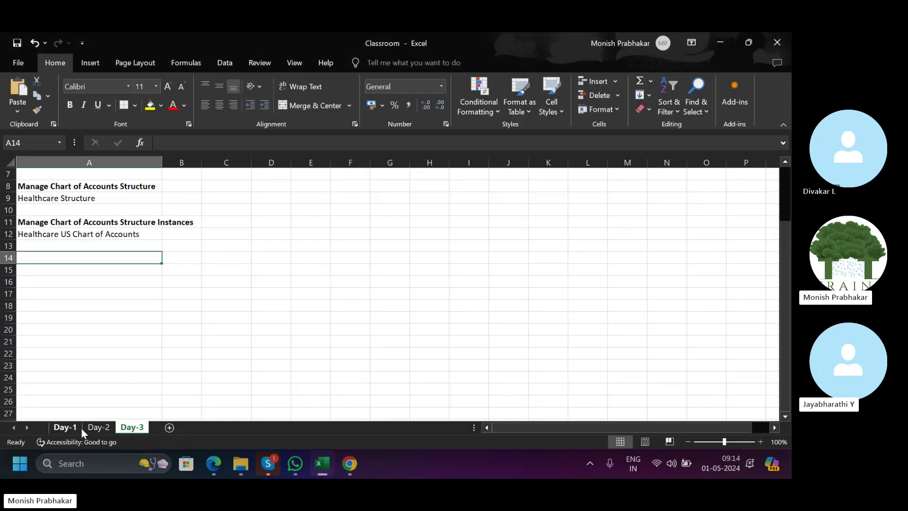
# Check the Day-2 sheet's Open First Period note and turn off do not disturb.
pyautogui.click(97, 428)
pyautogui.scroll(-6, 46, 364)
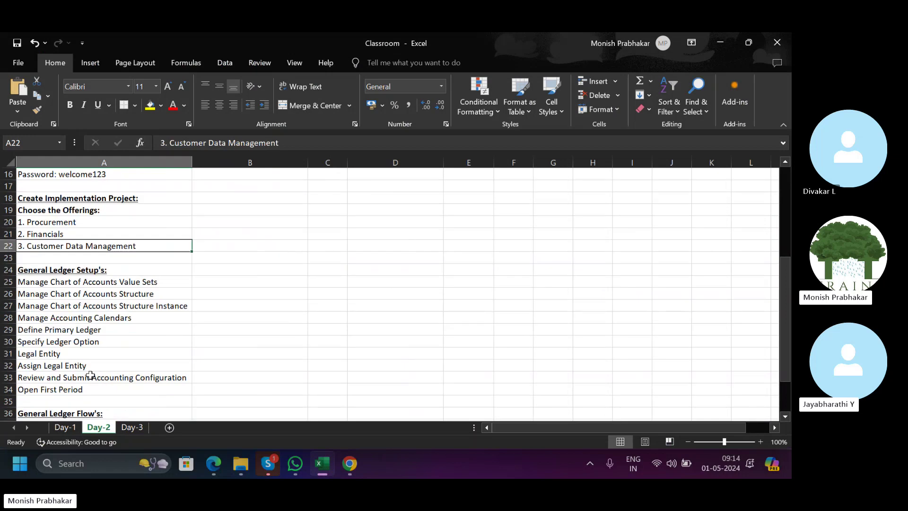
pyautogui.click(46, 353)
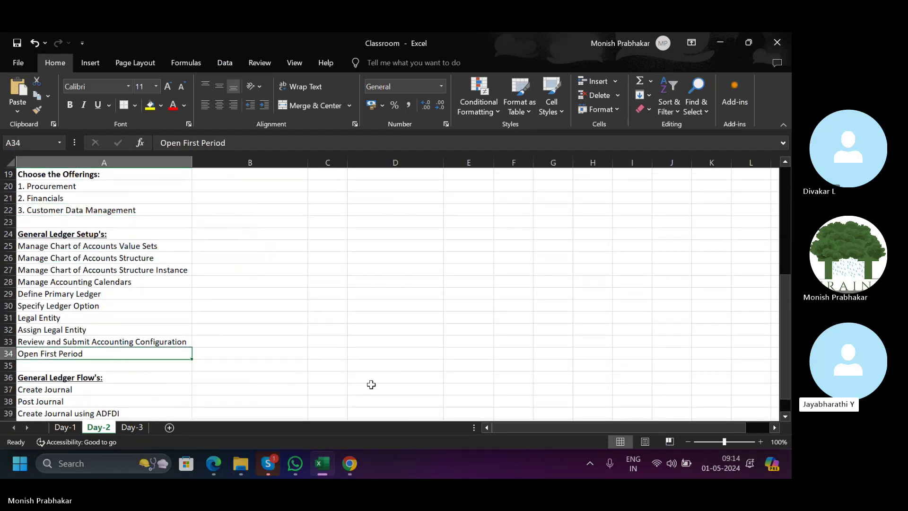
pyautogui.click(716, 463)
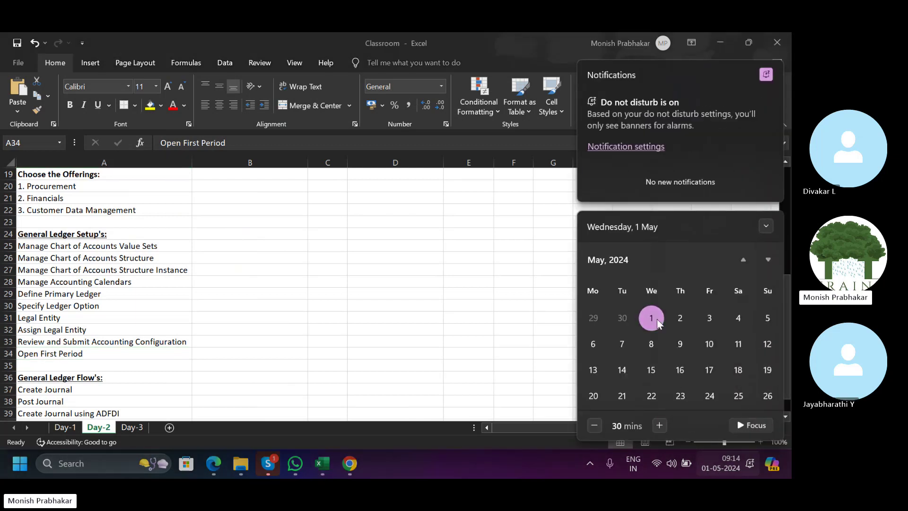
pyautogui.click(760, 74)
pyautogui.click(336, 271)
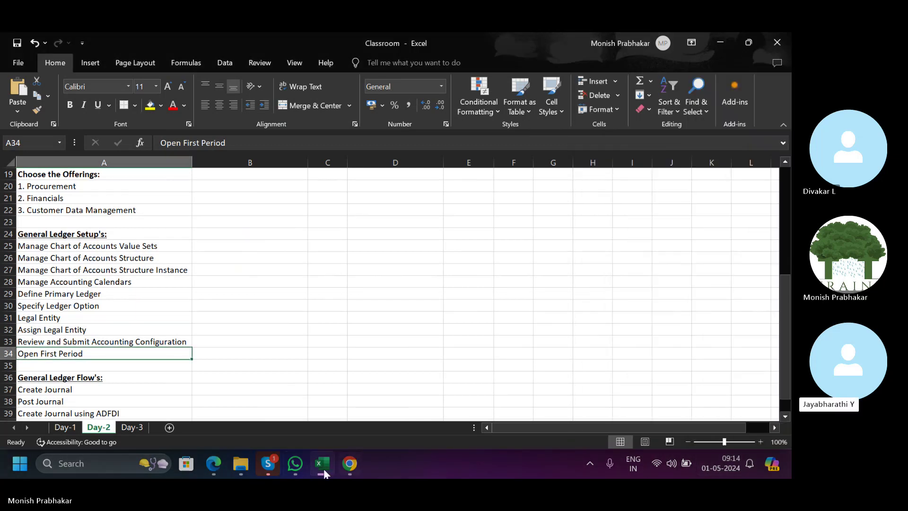
# Show the Day-3 notes sheet and look ahead to June 2024 in the system calendar.
pyautogui.click(133, 427)
pyautogui.scroll(2, 314, 298)
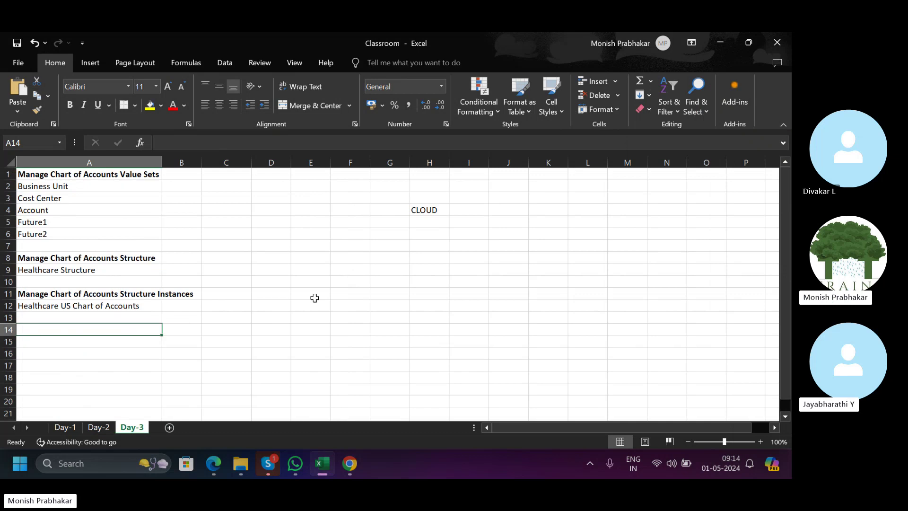
pyautogui.click(721, 464)
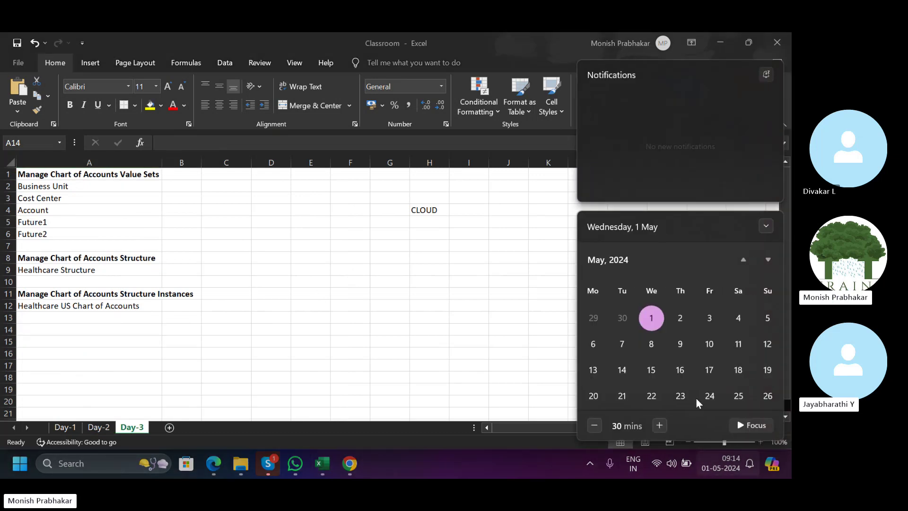
pyautogui.click(766, 260)
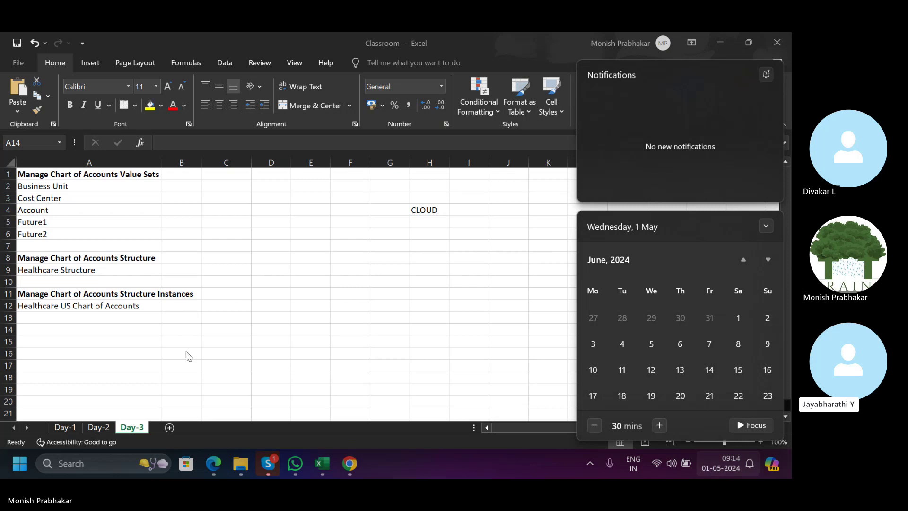
pyautogui.click(234, 302)
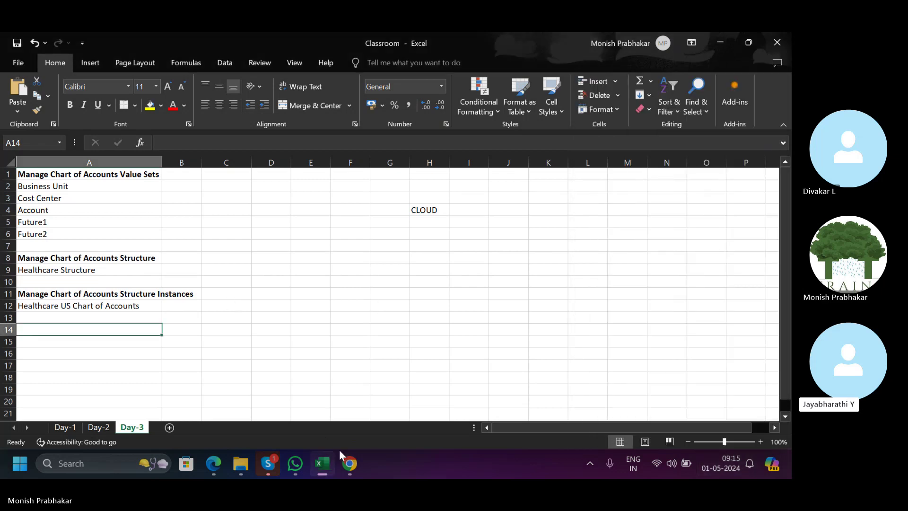
# Save and close TATA CALENDAR and leave Manage Accounting Calendars.
pyautogui.click(349, 463)
pyautogui.scroll(4, 290, 279)
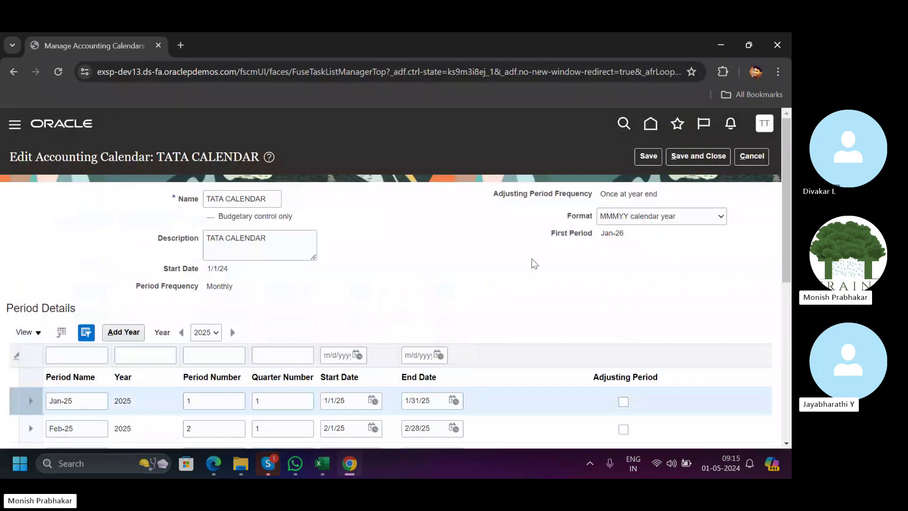
pyautogui.click(697, 157)
pyautogui.click(753, 157)
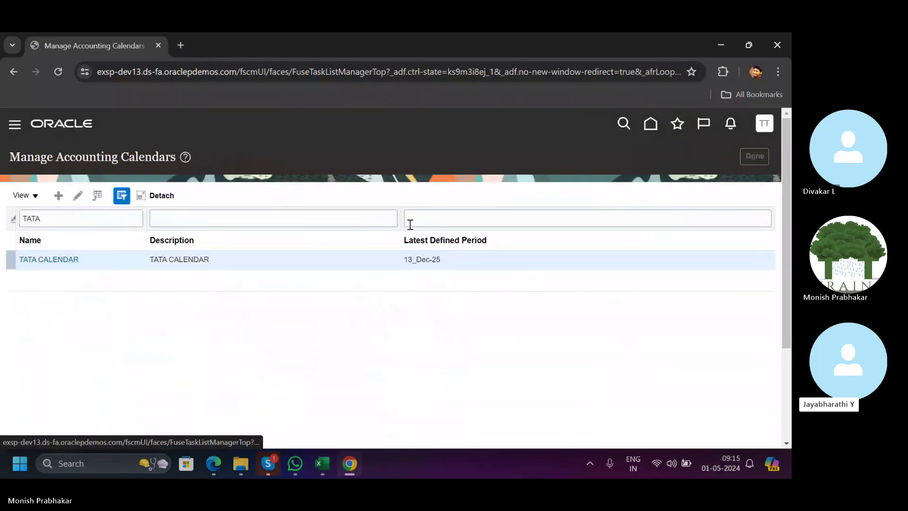
# Clear the task search and open Manage Implementation Projects from the Tasks panel.
pyautogui.click(261, 197)
pyautogui.hotkey('ctrl', 'a')
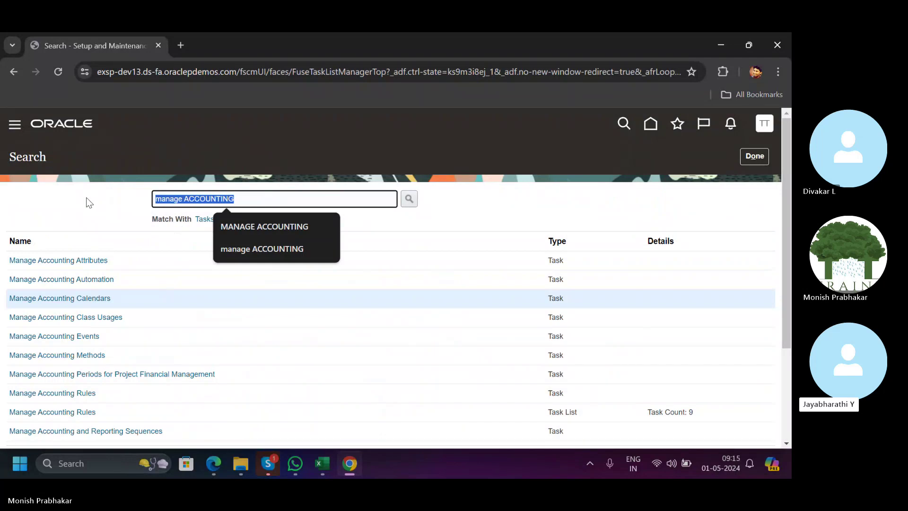
pyautogui.press('BackSpace')
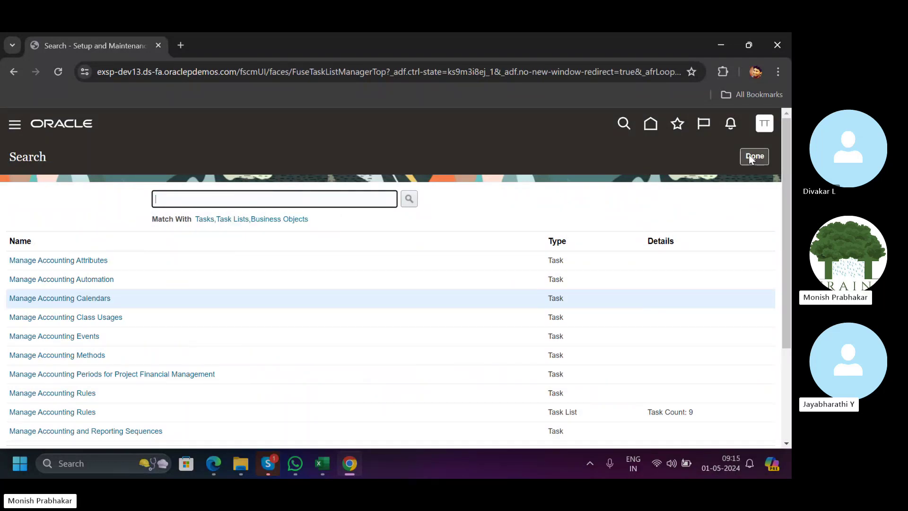
pyautogui.click(749, 155)
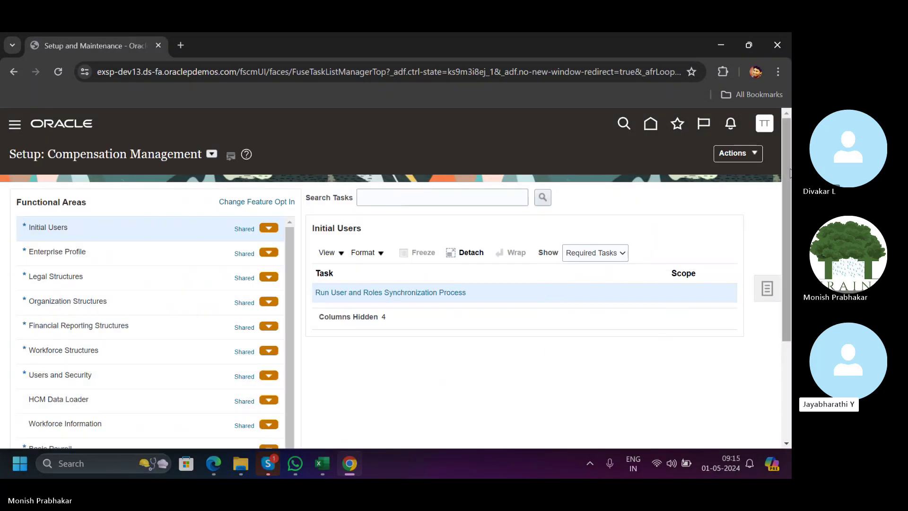
pyautogui.click(767, 288)
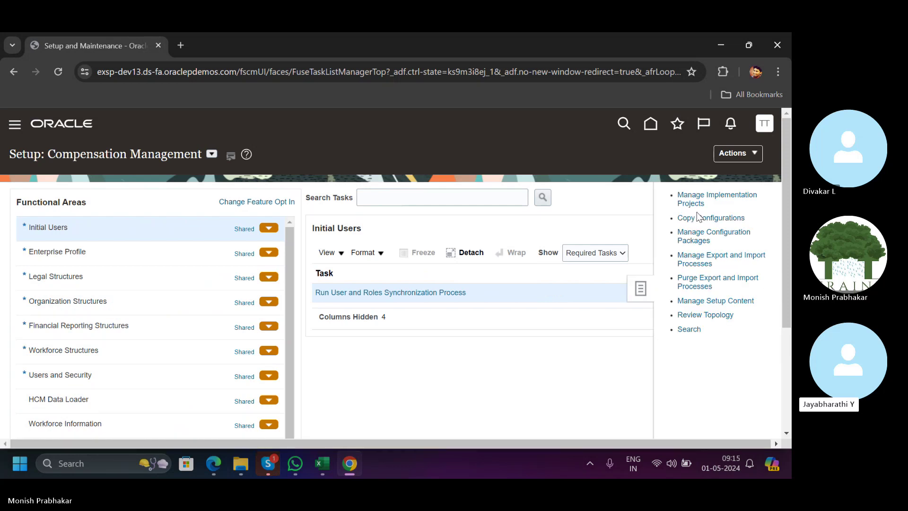
pyautogui.click(684, 198)
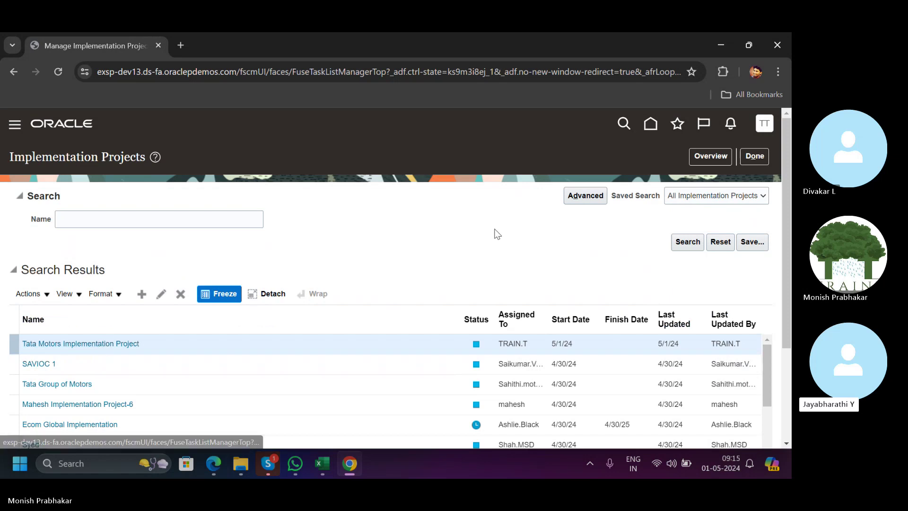
pyautogui.scroll(-3, 495, 232)
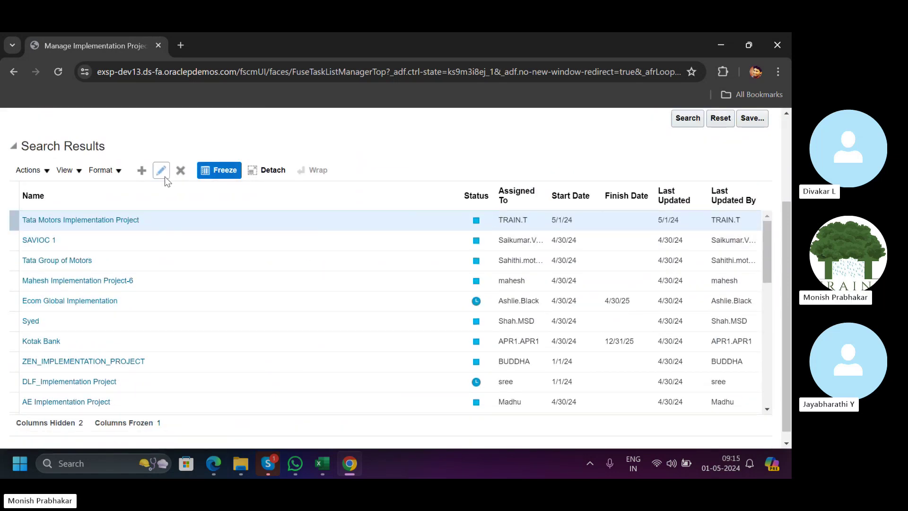
# Replace the CLOUD note in H4 with 31-May-2024, period May-24 and status Closed.
pyautogui.click(323, 465)
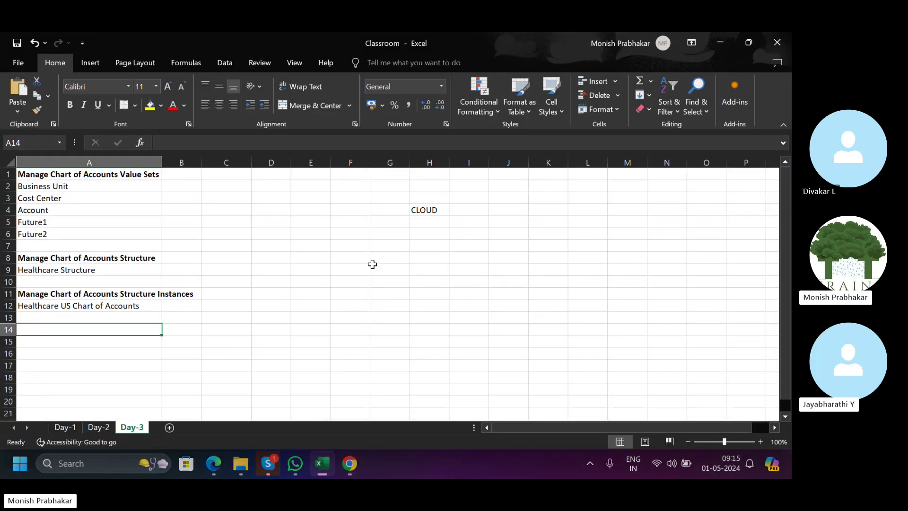
pyautogui.click(419, 212)
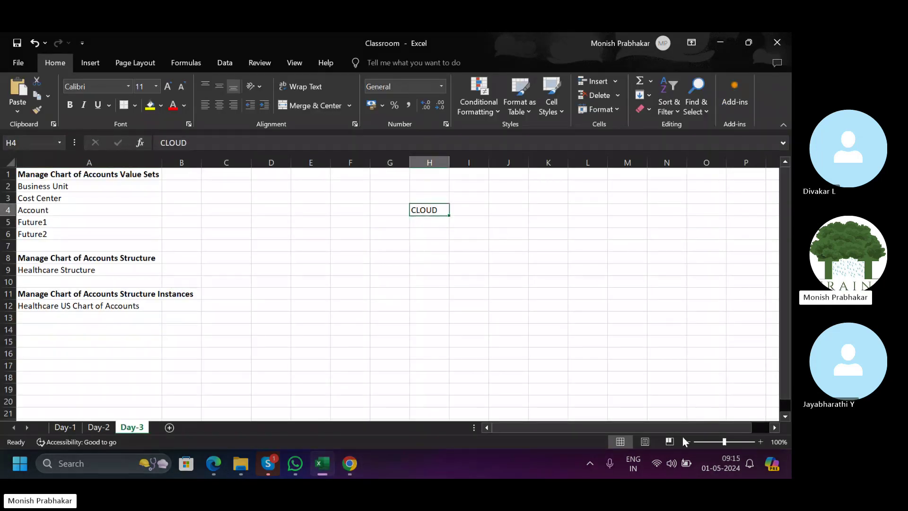
pyautogui.press('Delete')
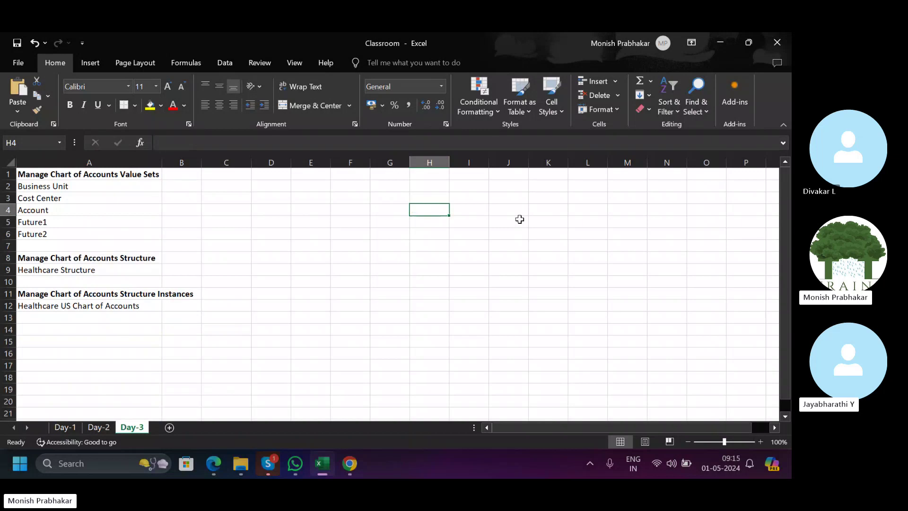
pyautogui.write('31-May-2')
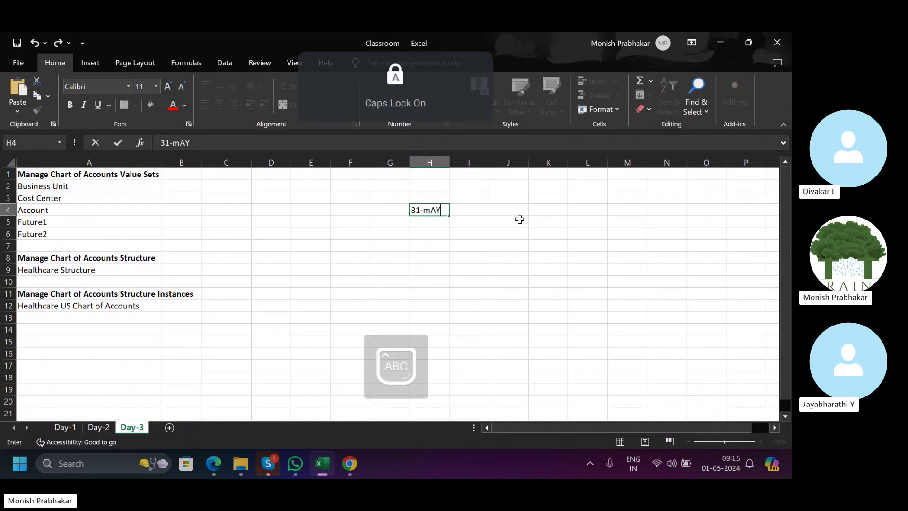
pyautogui.write('024')
pyautogui.press('Tab')
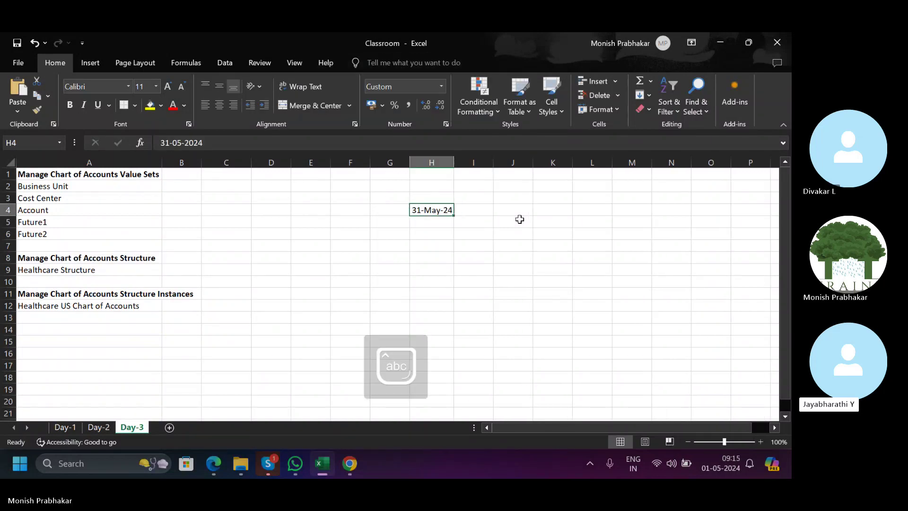
pyautogui.press('capslock')
pyautogui.write('May-24')
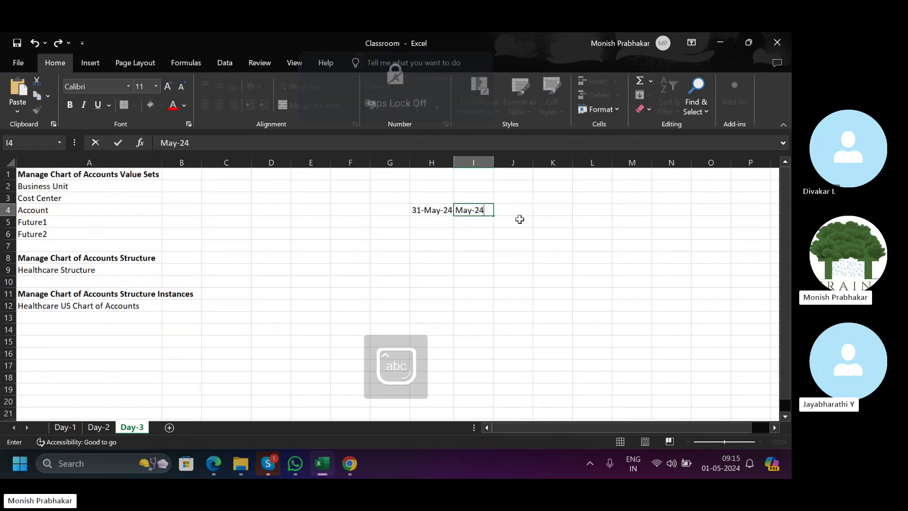
pyautogui.press('Tab')
pyautogui.press('capslock')
pyautogui.write('C')
pyautogui.press('capslock')
pyautogui.write('losed')
pyautogui.press('Return')
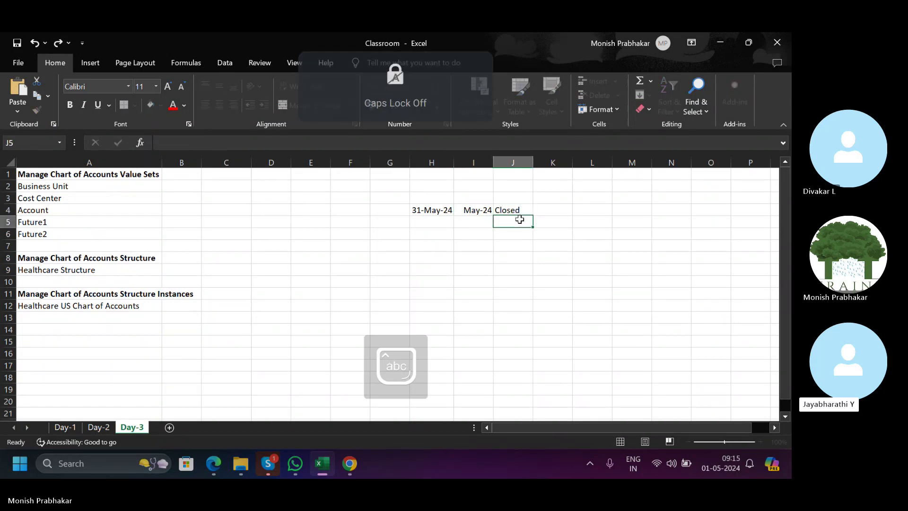
# Add the Jun-24 period with status Open in the next row.
pyautogui.press('capslock')
pyautogui.write('J')
pyautogui.press('capslock')
pyautogui.write('une-24')
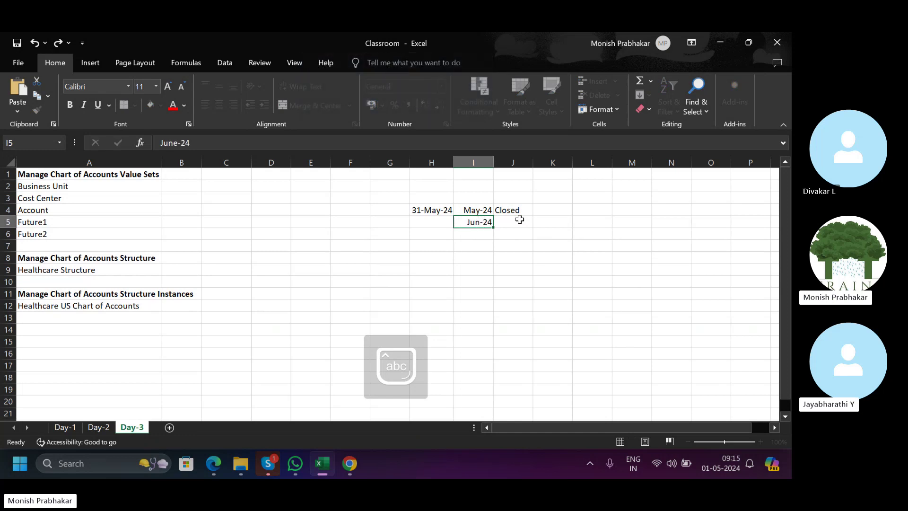
pyautogui.press('Tab')
pyautogui.press('capslock')
pyautogui.write('O')
pyautogui.press('capslock')
pyautogui.write('pen')
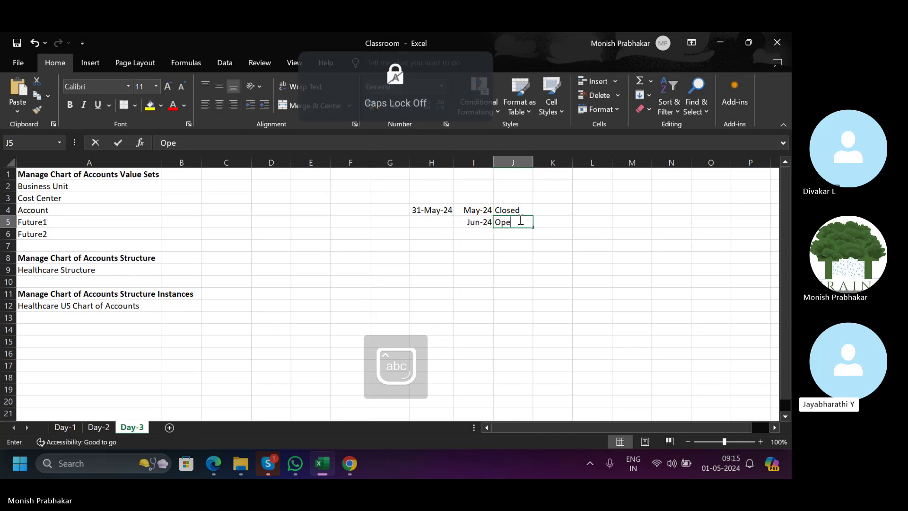
pyautogui.press('Left')
# Review the dates stored behind the May and June entries in H4:I5.
pyautogui.press('Up')
pyautogui.press('Right')
pyautogui.press('Up')
pyautogui.press('Left')
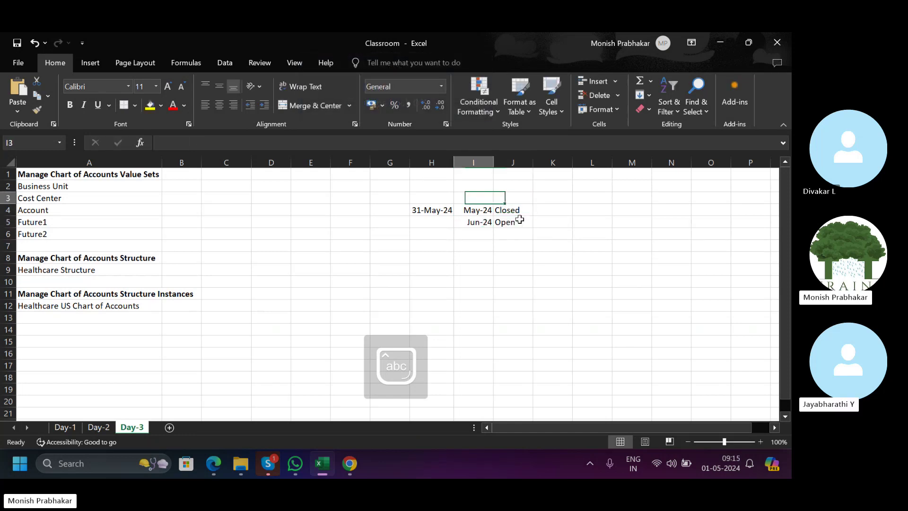
pyautogui.hotkey('shift', 'Right')
pyautogui.hotkey('shift', 'Right')
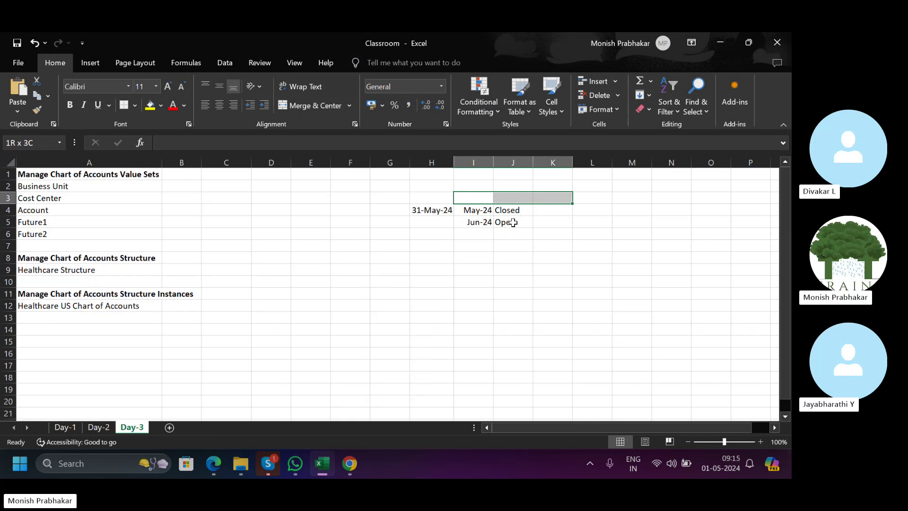
pyautogui.click(435, 257)
pyautogui.click(433, 267)
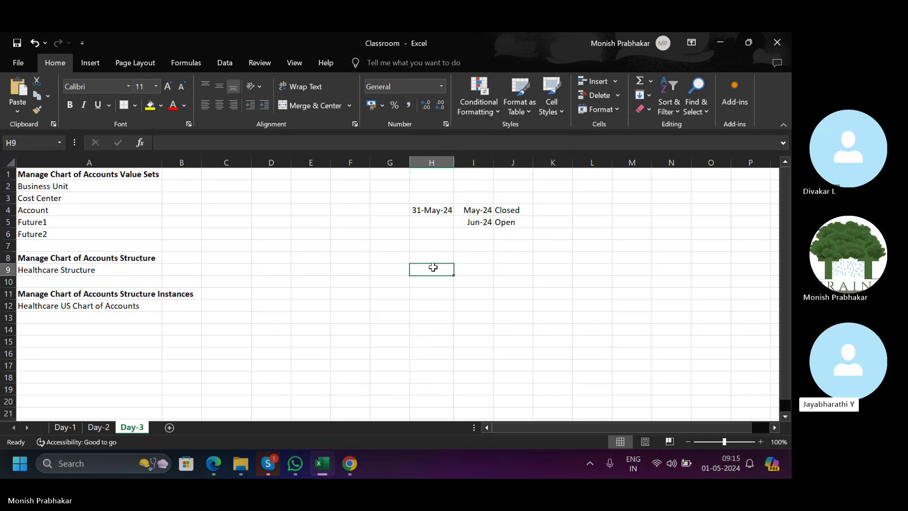
pyautogui.click(476, 208)
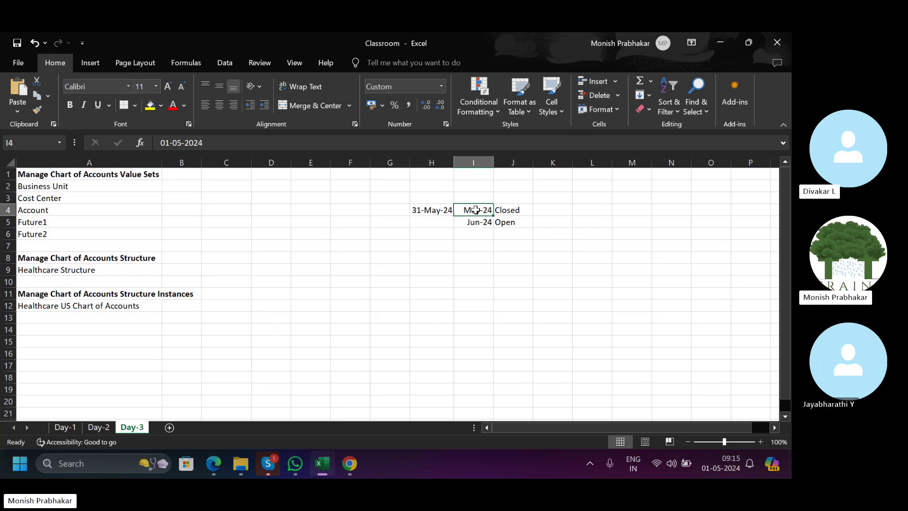
pyautogui.click(422, 276)
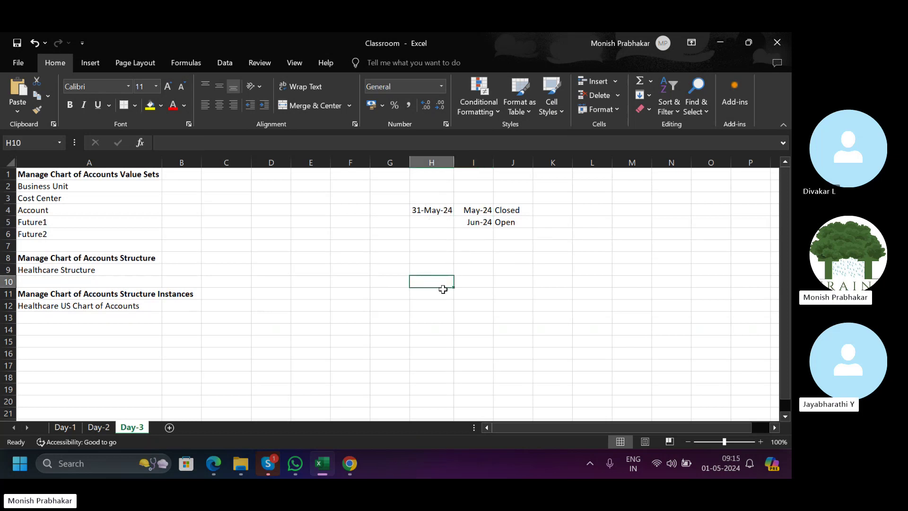
pyautogui.click(435, 212)
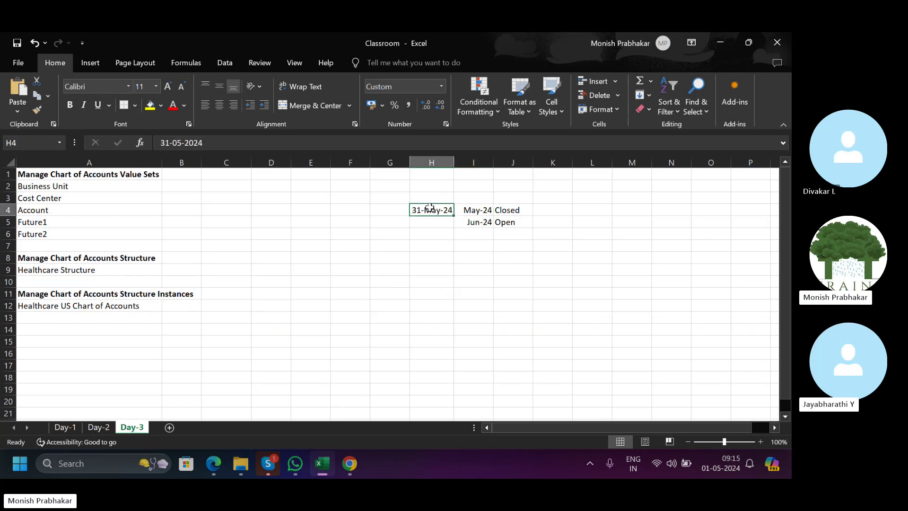
pyautogui.click(466, 221)
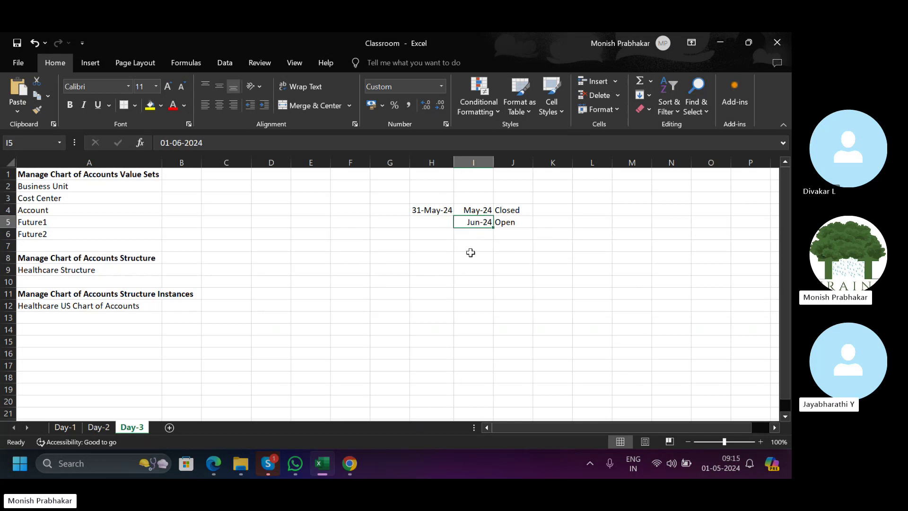
pyautogui.moveTo(443, 210); pyautogui.dragTo(472, 210)
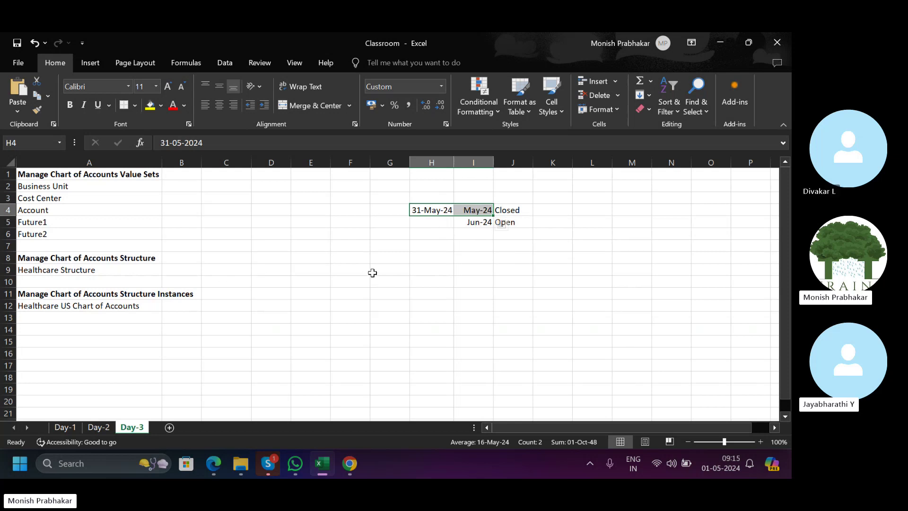
pyautogui.click(388, 273)
pyautogui.keyDown('shift'); pyautogui.click(680, 287); pyautogui.keyUp('shift')
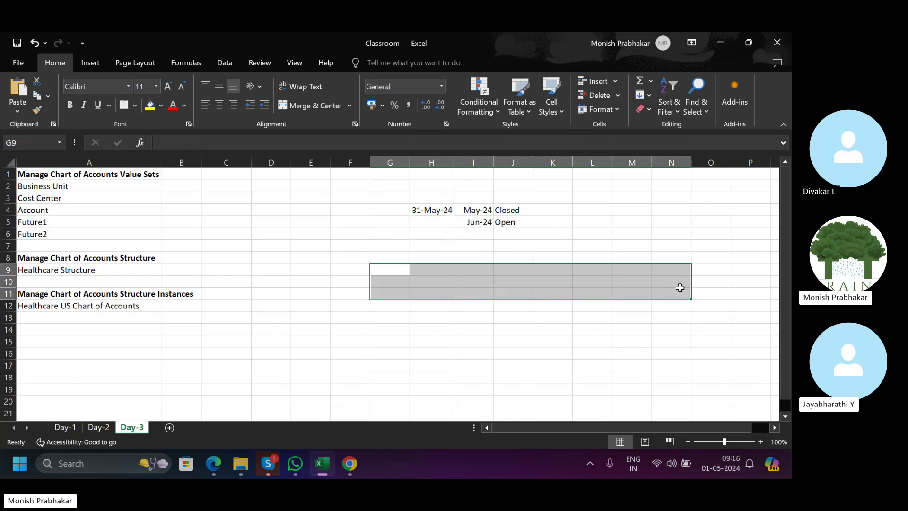
# Enter 01-jun-24 in H9, cancelling a retype of 31-may-24.
pyautogui.click(419, 268)
pyautogui.write('01-jun')
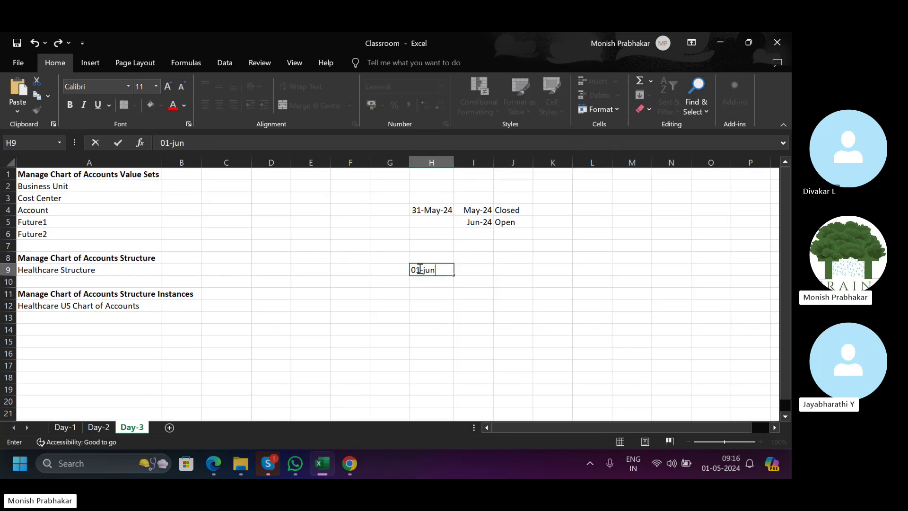
pyautogui.write('-24')
pyautogui.press('Tab')
pyautogui.click(419, 268)
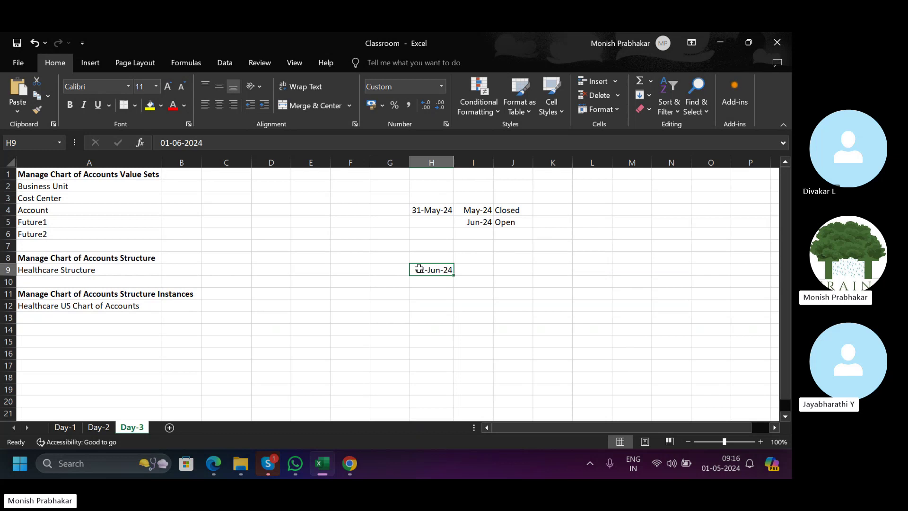
pyautogui.write('31-may-2')
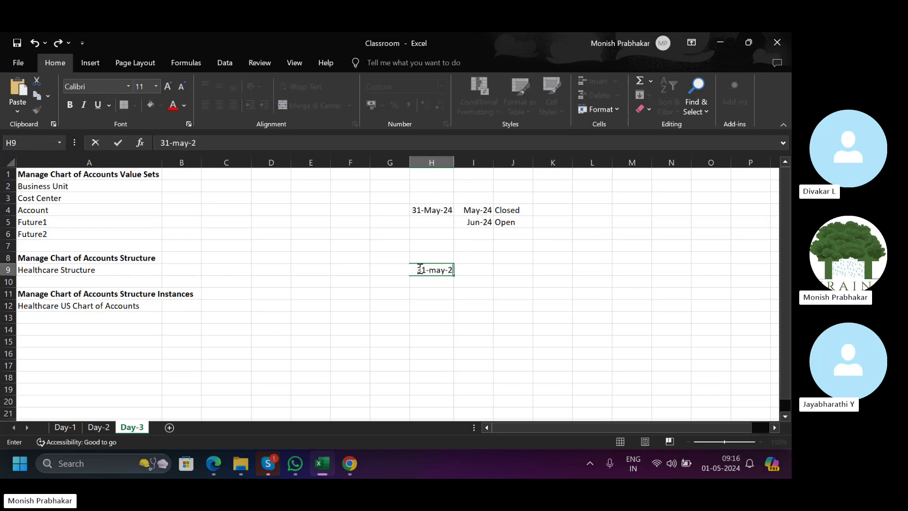
pyautogui.write('4')
pyautogui.press('Escape')
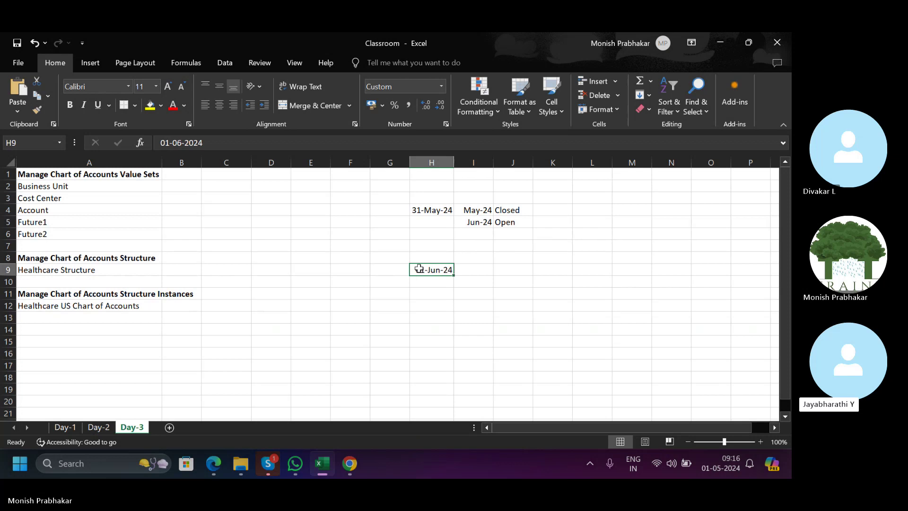
pyautogui.click(350, 463)
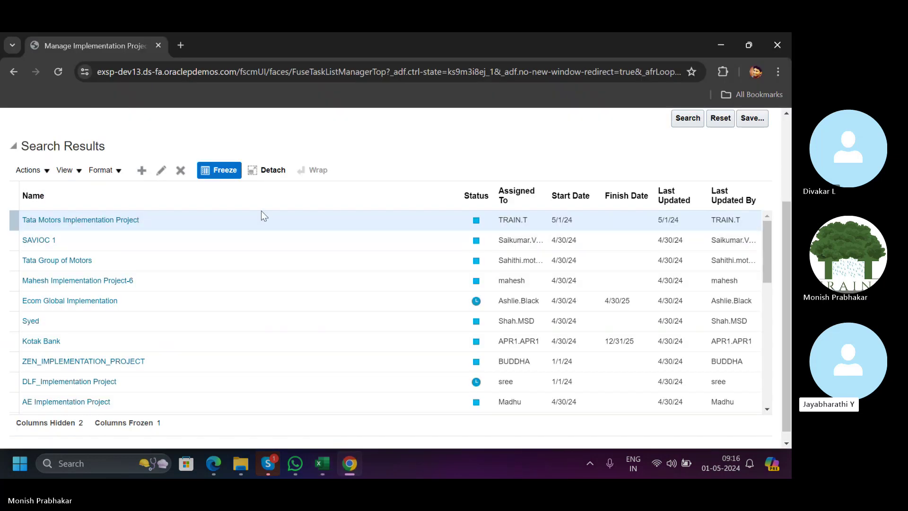
# Open the Tata Motors Implementation Project and expand Financials and Define Common Financials Configuration.
pyautogui.click(75, 220)
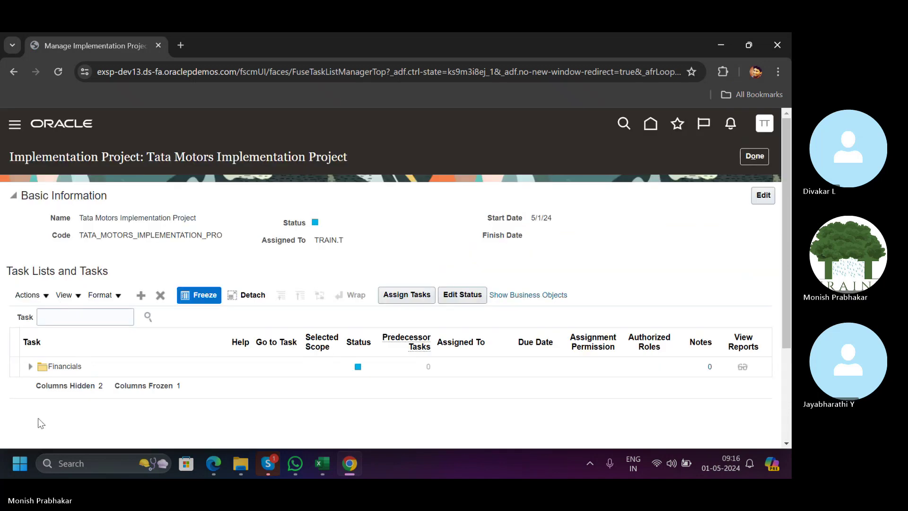
pyautogui.click(30, 367)
pyautogui.scroll(-5, 247, 402)
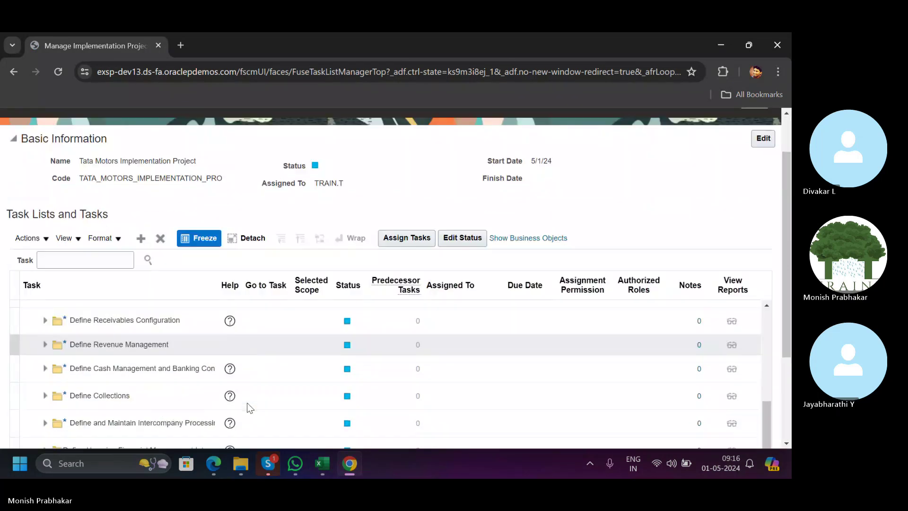
pyautogui.scroll(5, 169, 381)
pyautogui.scroll(-5, 784, 269)
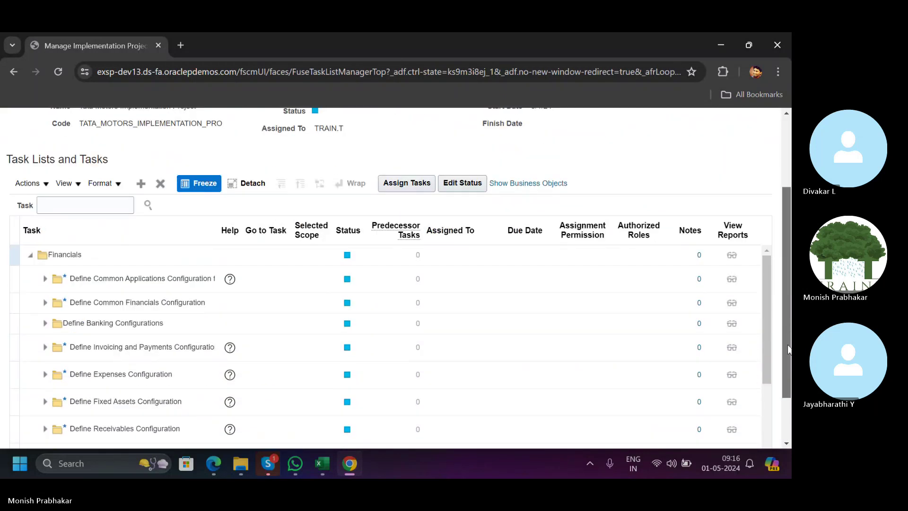
pyautogui.click(45, 239)
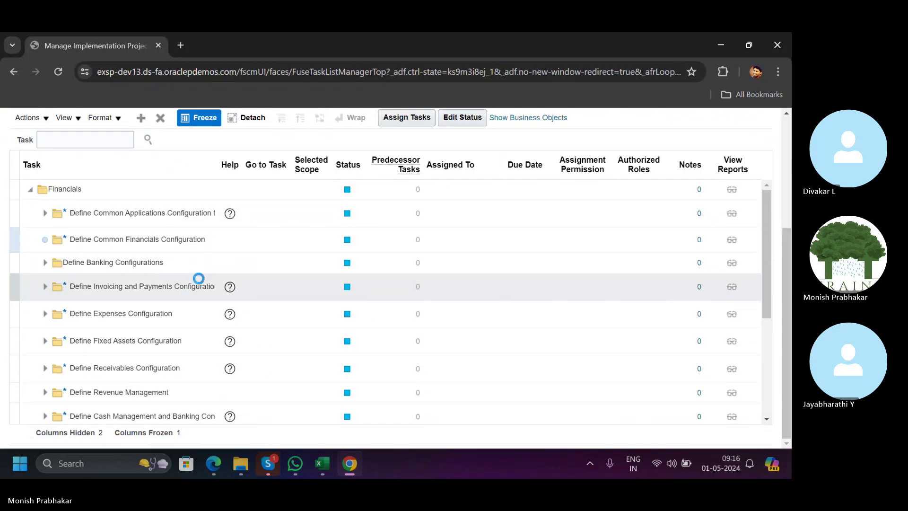
pyautogui.moveTo(770, 273)
pyautogui.mouseDown()
pyautogui.moveTo(768, 299)
pyautogui.moveTo(768, 284)
pyautogui.mouseUp()
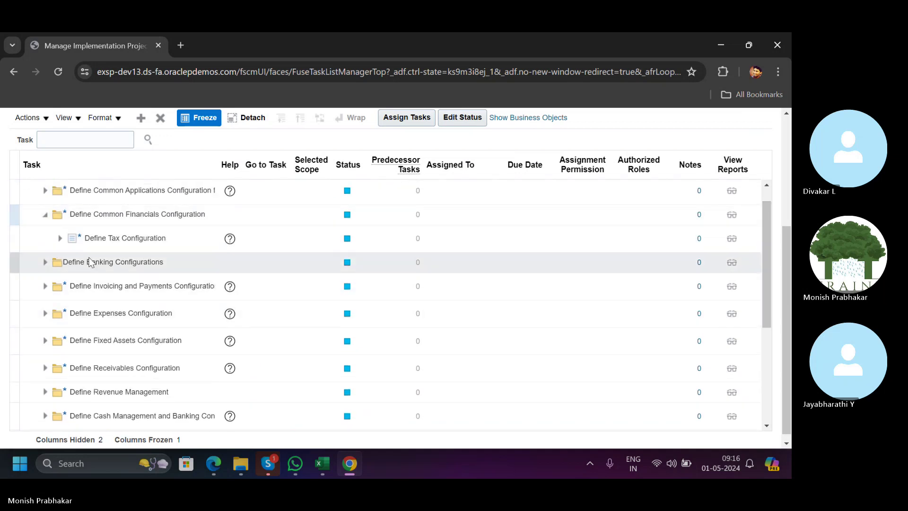
pyautogui.scroll(-3, 97, 339)
pyautogui.scroll(-2, 97, 338)
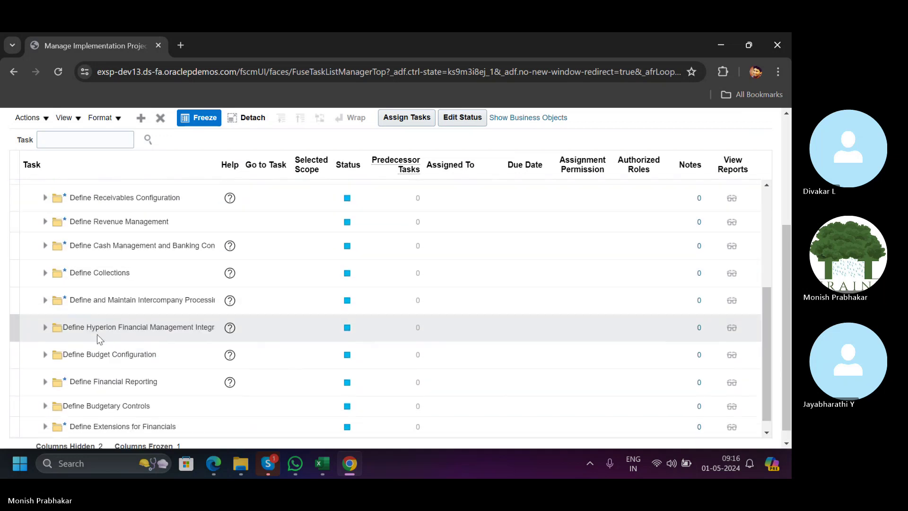
pyautogui.scroll(-1, 93, 357)
pyautogui.scroll(10, 134, 292)
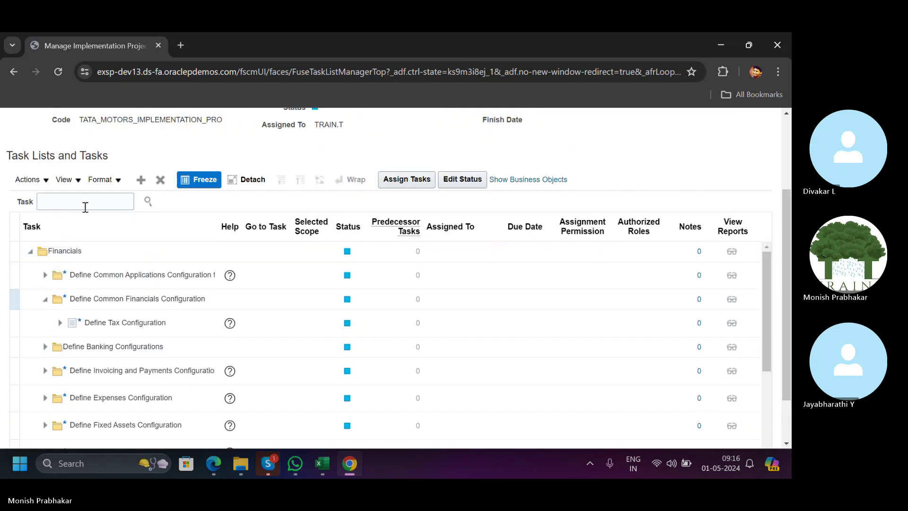
# Search the project's tasks for PRIMARY and go to the Manage Primary Ledgers task.
pyautogui.click(85, 203)
pyautogui.press('capslock')
pyautogui.write('PRIMARY LEDGER')
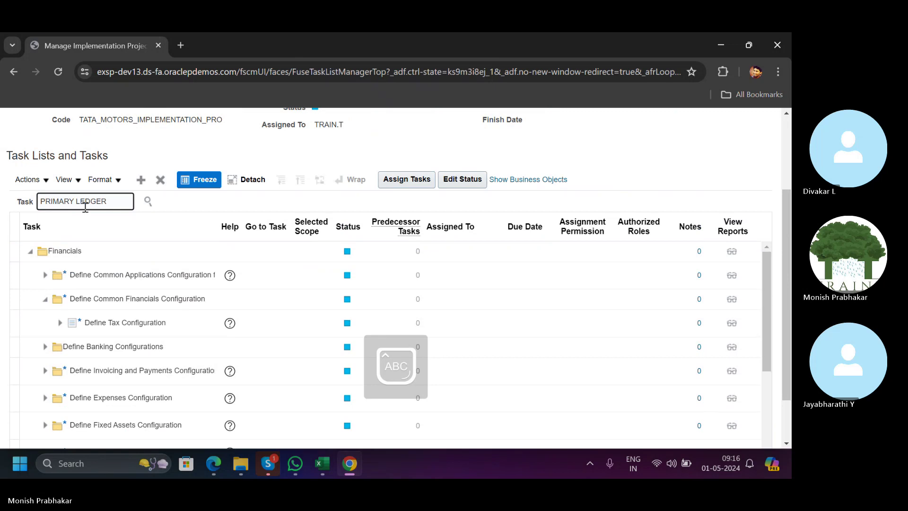
pyautogui.press('Return')
pyautogui.click(82, 242)
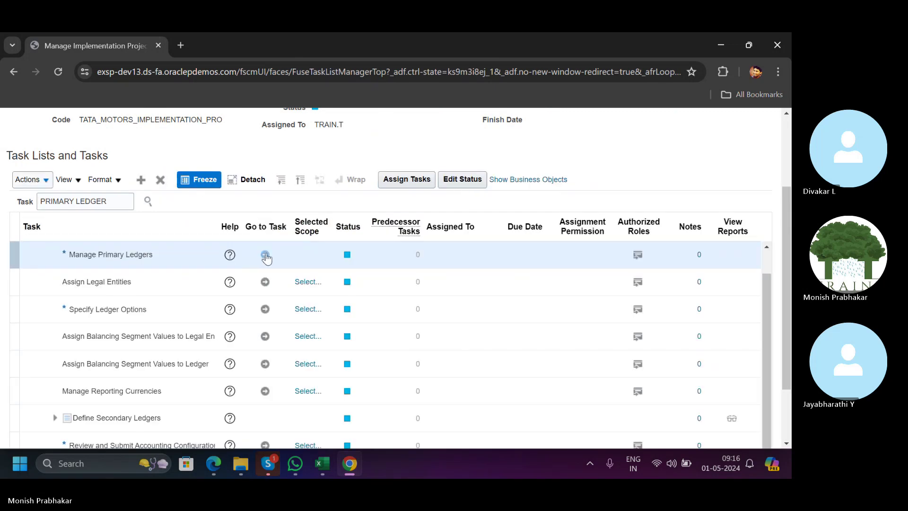
pyautogui.click(265, 255)
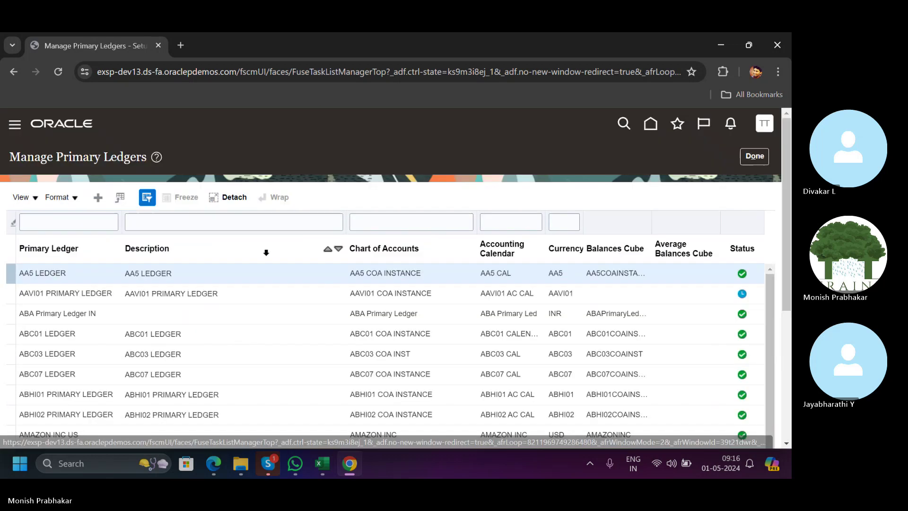
# Start a new primary ledger named TATA MOTORS LEDGER USD, reusing the name as description.
pyautogui.click(98, 197)
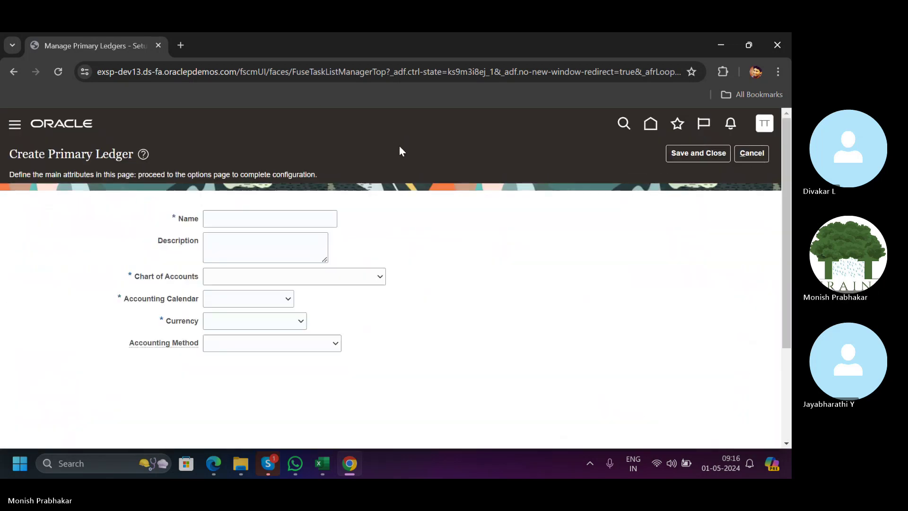
pyautogui.click(228, 225)
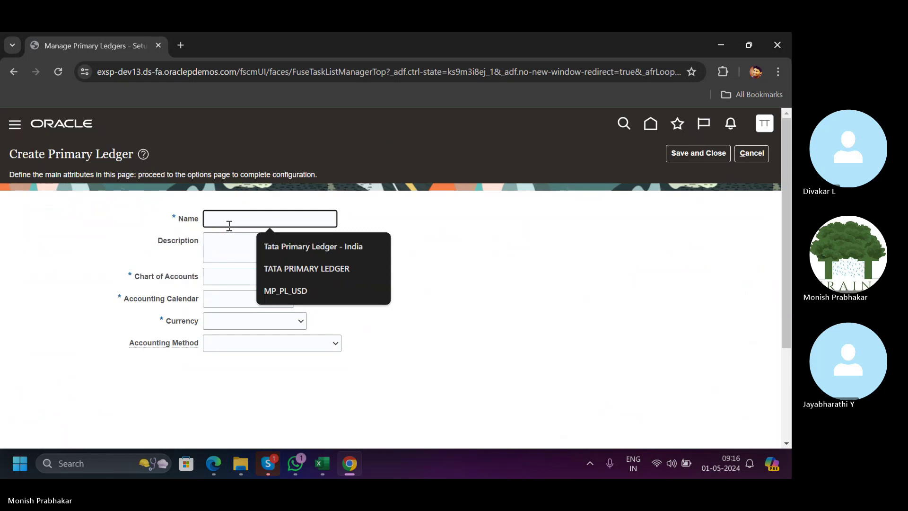
pyautogui.click(294, 464)
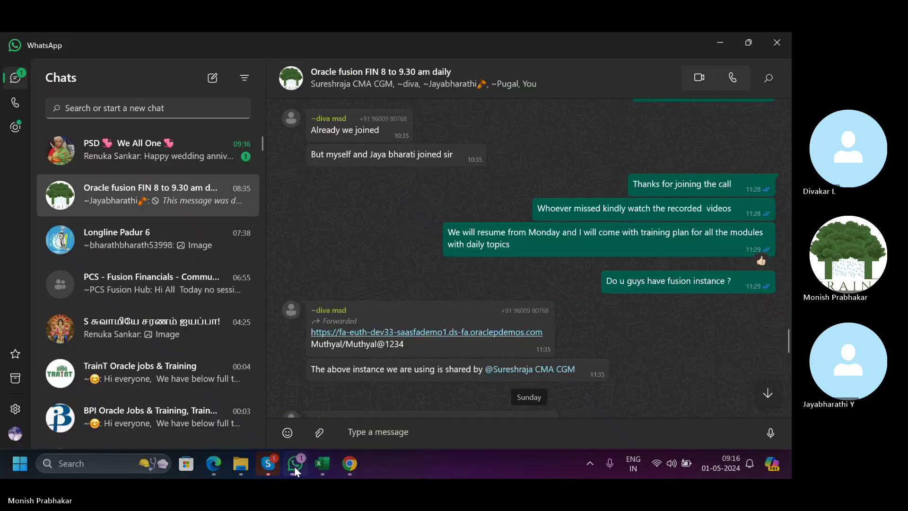
pyautogui.click(294, 467)
pyautogui.write('T')
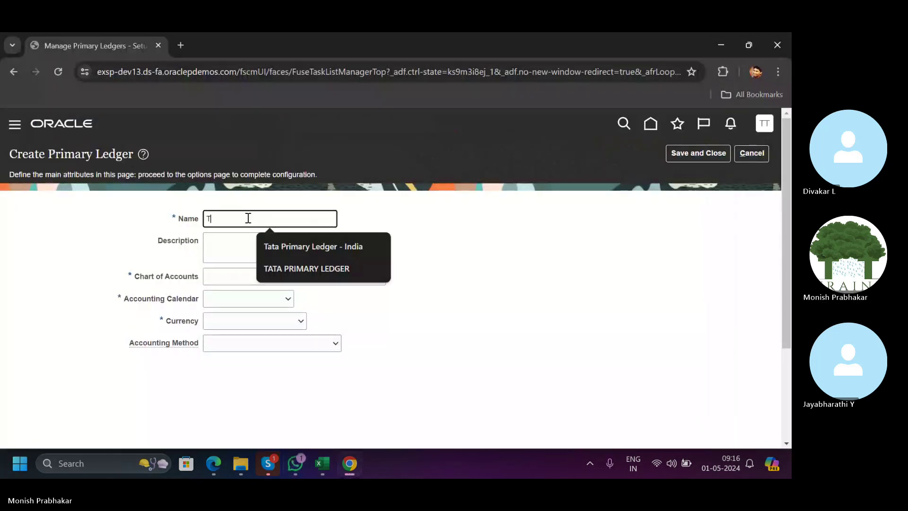
pyautogui.write('ATA')
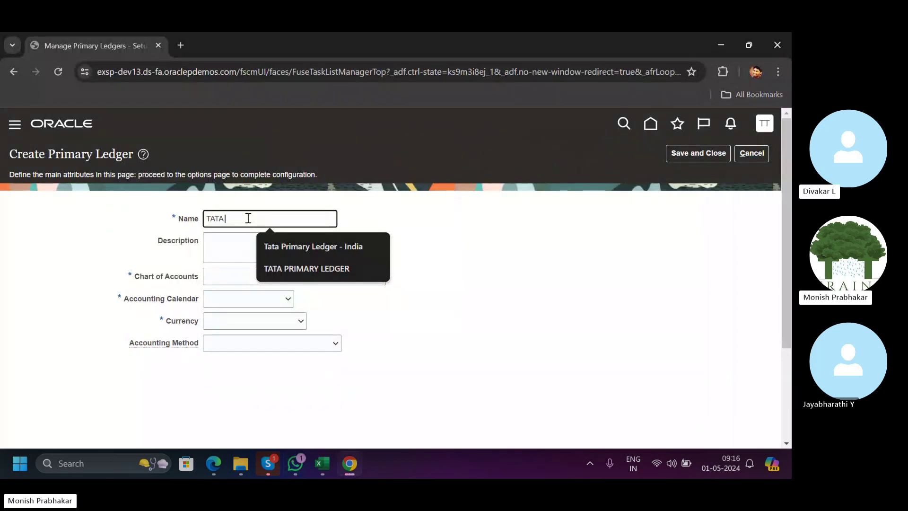
pyautogui.write(' MOTORS ')
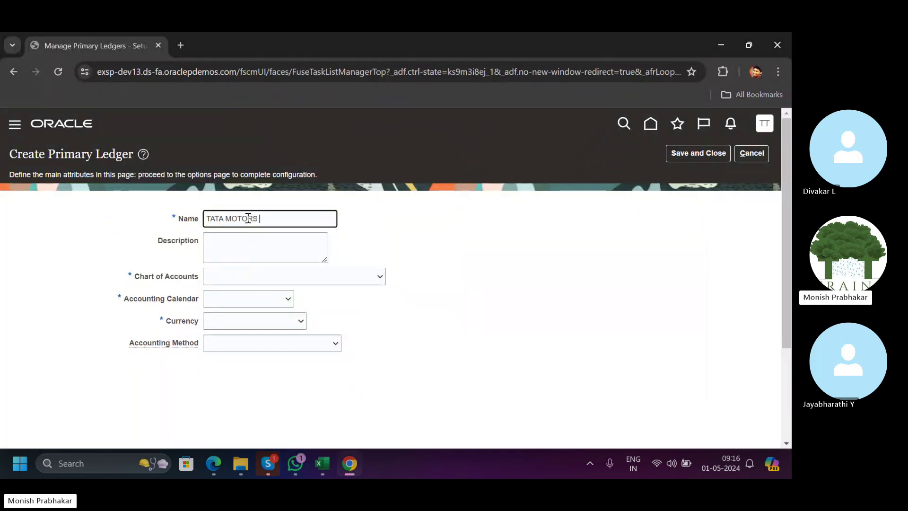
pyautogui.write('LEDGER USD')
pyautogui.press('Tab')
pyautogui.hotkey('shift', 'Tab')
pyautogui.hotkey('ctrl', 'c')
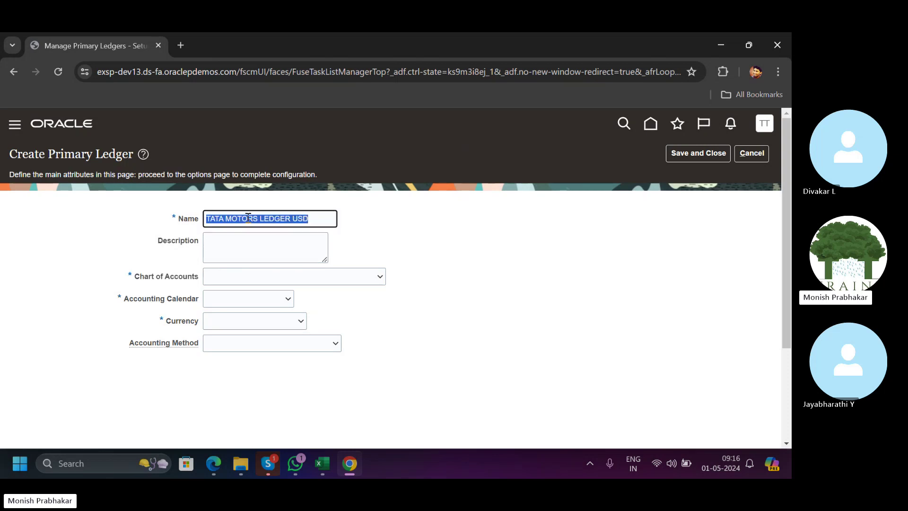
pyautogui.press('Tab')
pyautogui.hotkey('ctrl', 'v')
pyautogui.press('Tab')
# Choose TESLA chart of accounts, TATA CALENDAR accounting calendar and USD - US Dollar currency.
pyautogui.press('Down')
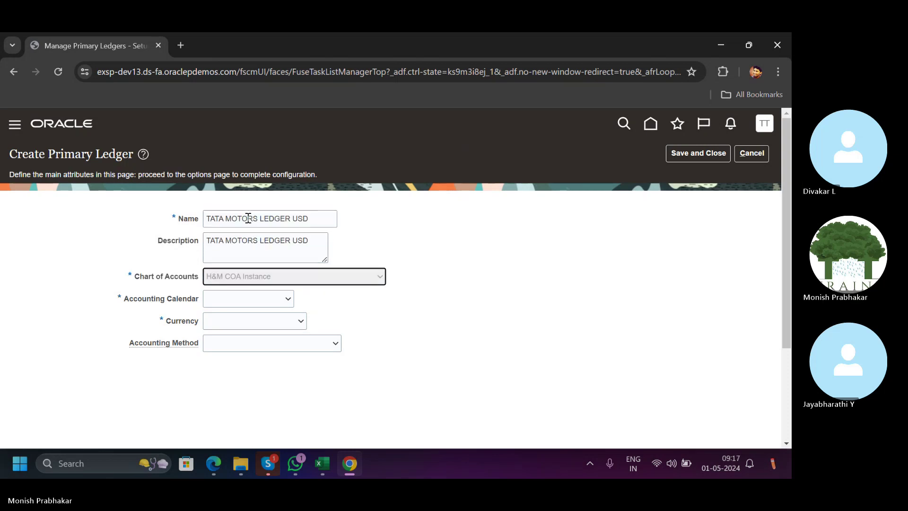
pyautogui.click(252, 282)
pyautogui.press('t')
pyautogui.press('t')
pyautogui.press('t')
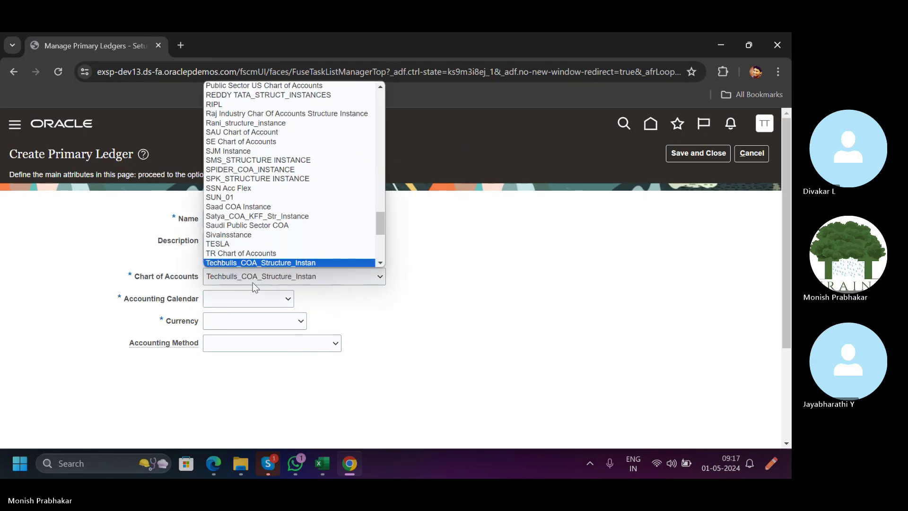
pyautogui.press('t')
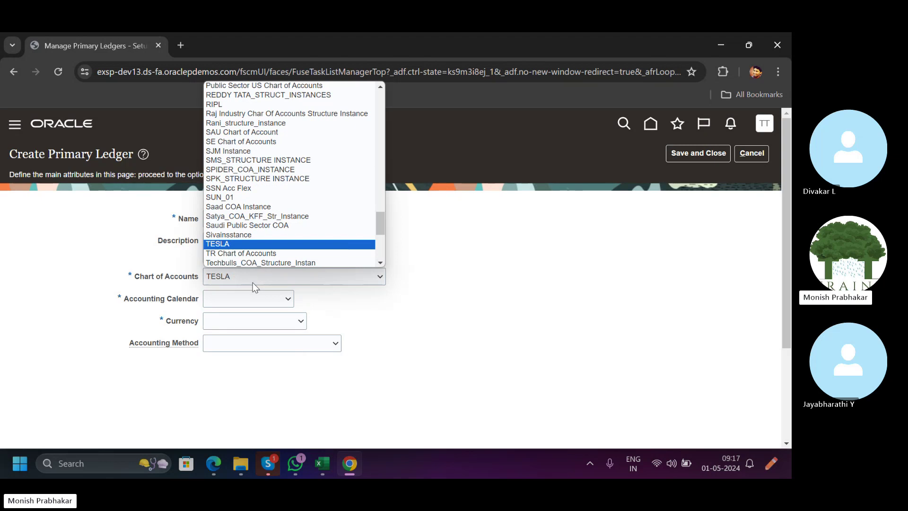
pyautogui.click(221, 244)
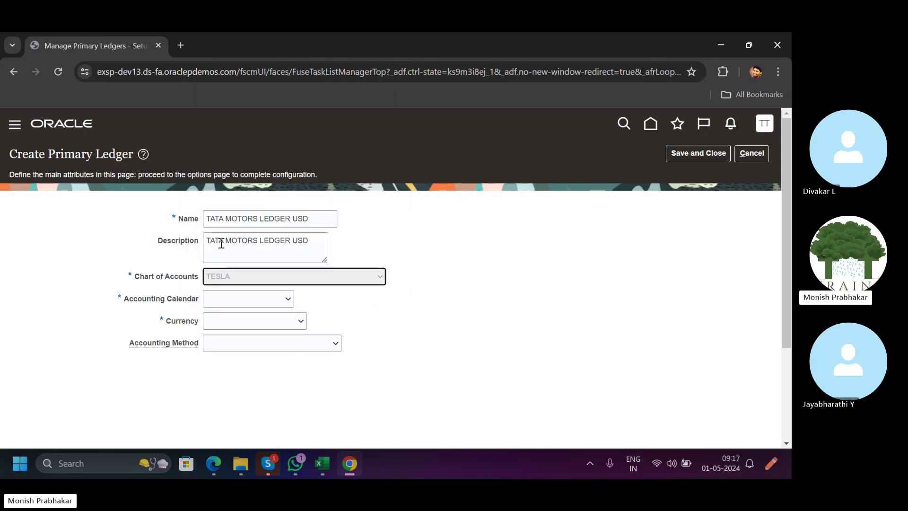
pyautogui.click(240, 300)
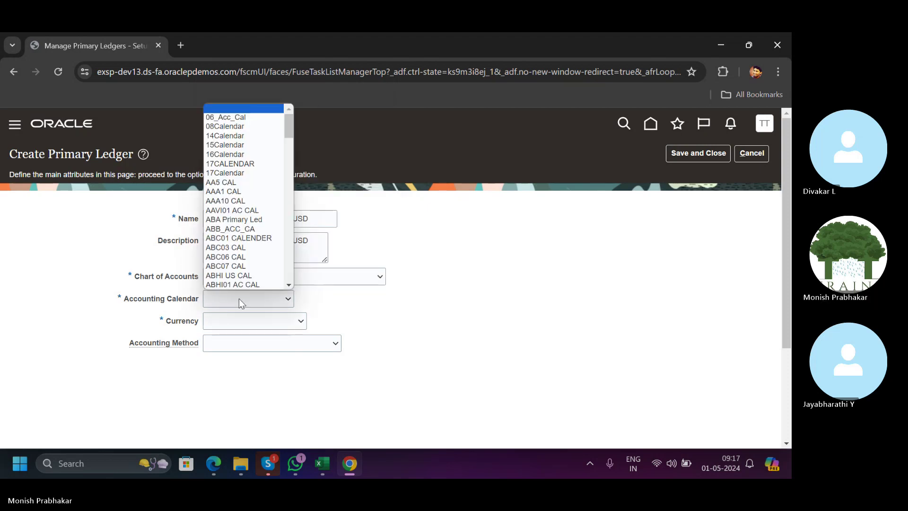
pyautogui.press('t')
pyautogui.press('Return')
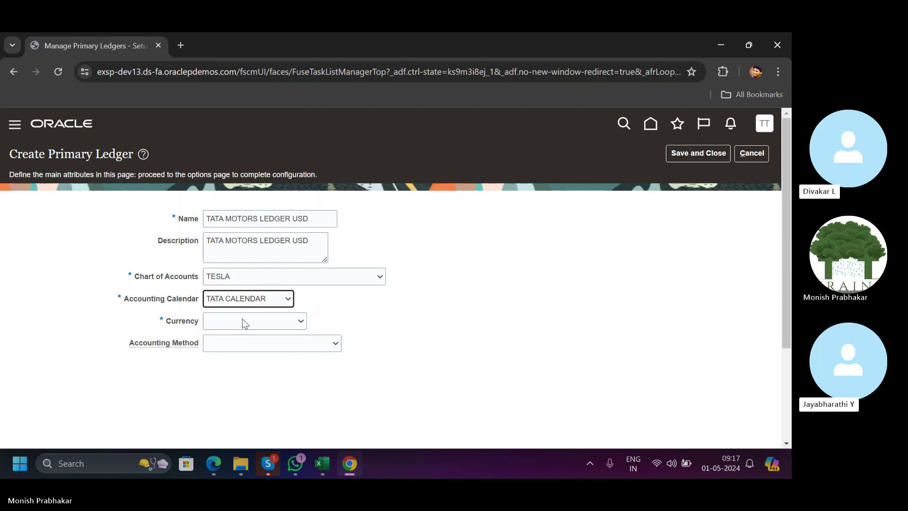
pyautogui.click(243, 320)
pyautogui.press('Down')
pyautogui.press('Return')
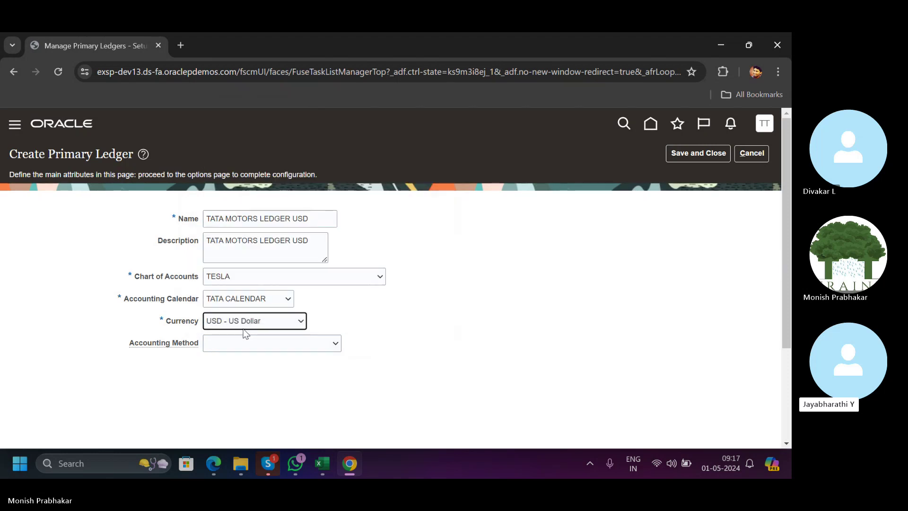
# Set the accounting method to Standard Accrual and clear the Name and Description fields.
pyautogui.click(246, 343)
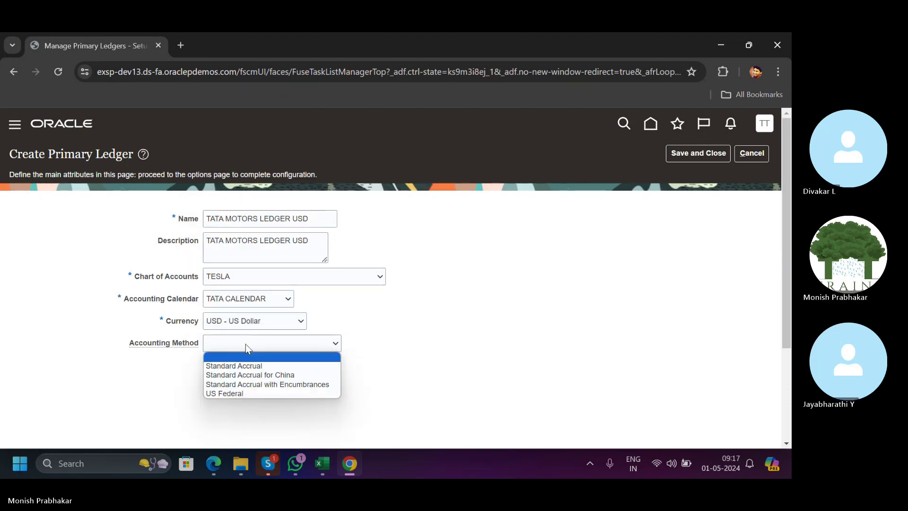
pyautogui.click(245, 365)
pyautogui.moveTo(311, 218); pyautogui.dragTo(163, 204)
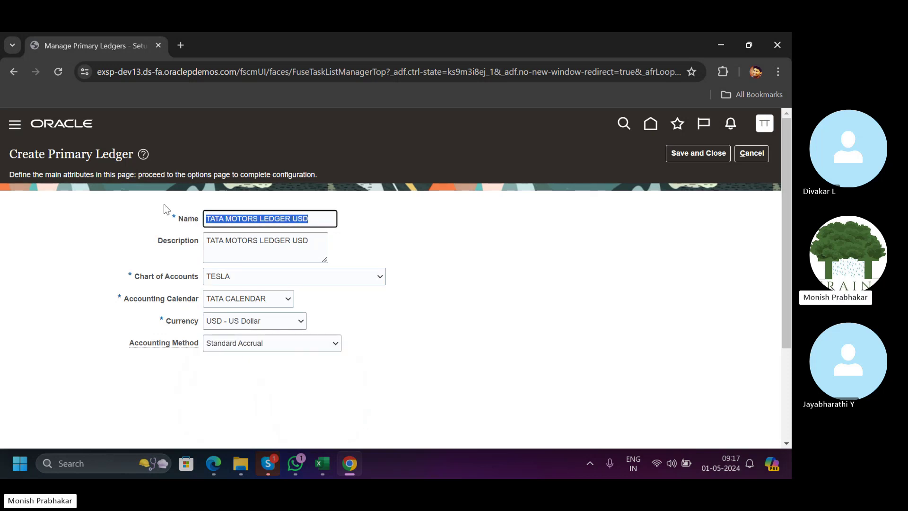
pyautogui.press('BackSpace')
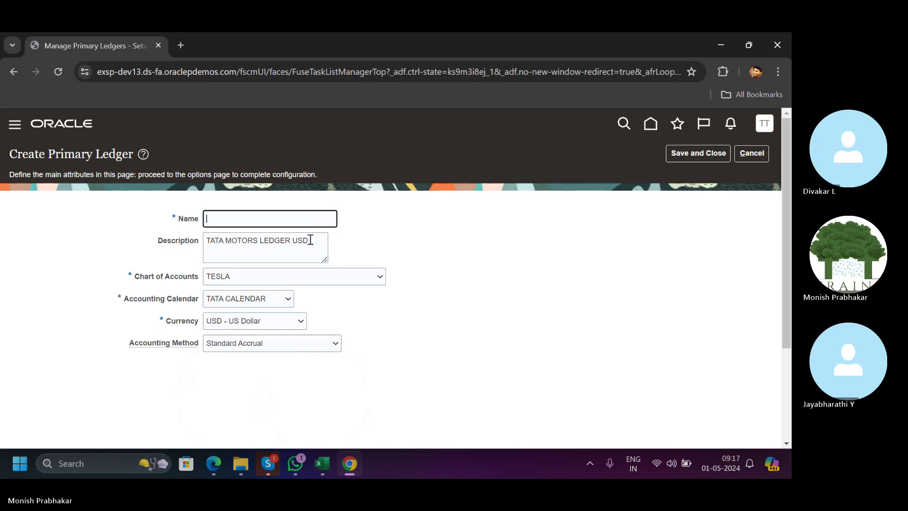
pyautogui.moveTo(309, 240); pyautogui.dragTo(127, 245)
pyautogui.press('BackSpace')
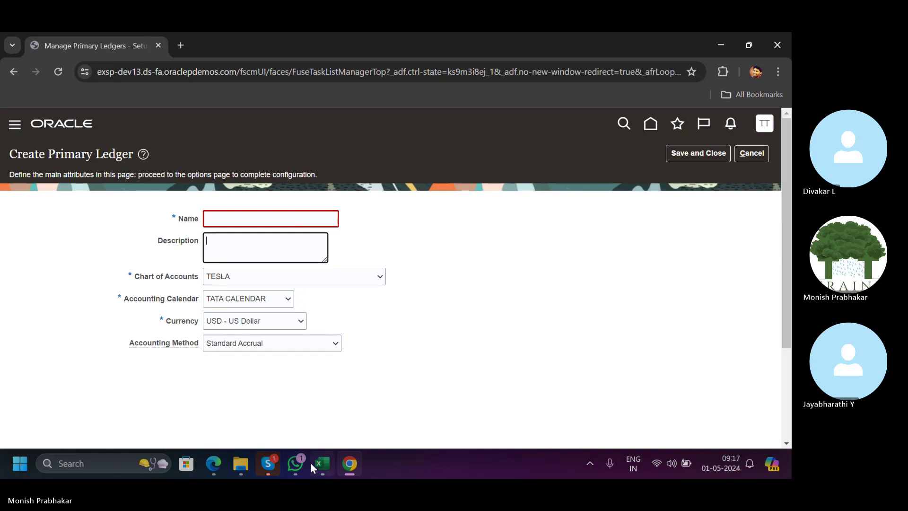
pyautogui.click(314, 463)
# Type the Manage Accounting Calendar heading in A14 with TATA CALENDAR in A15.
pyautogui.click(58, 274)
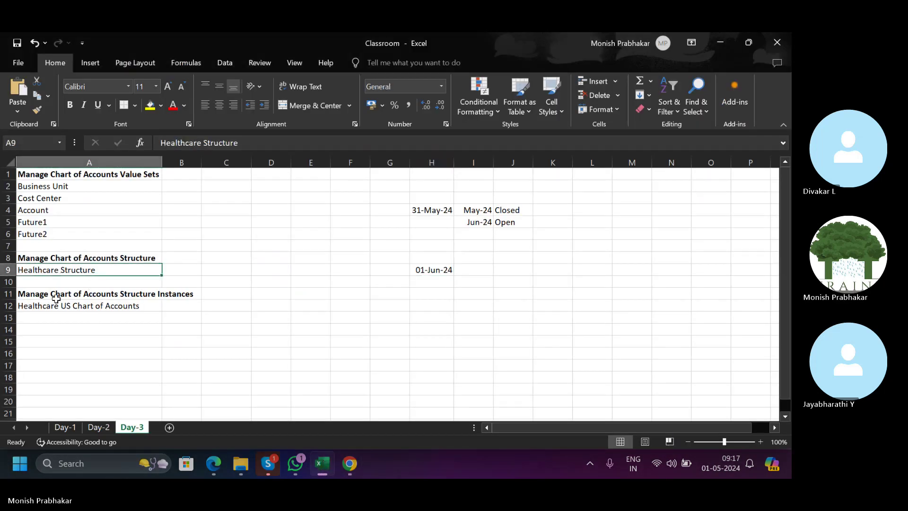
pyautogui.click(65, 330)
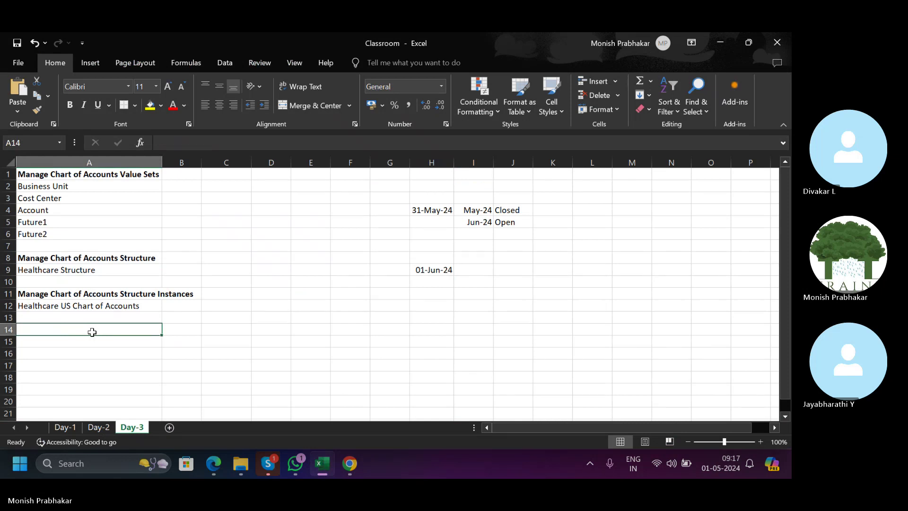
pyautogui.write('Manage Acco')
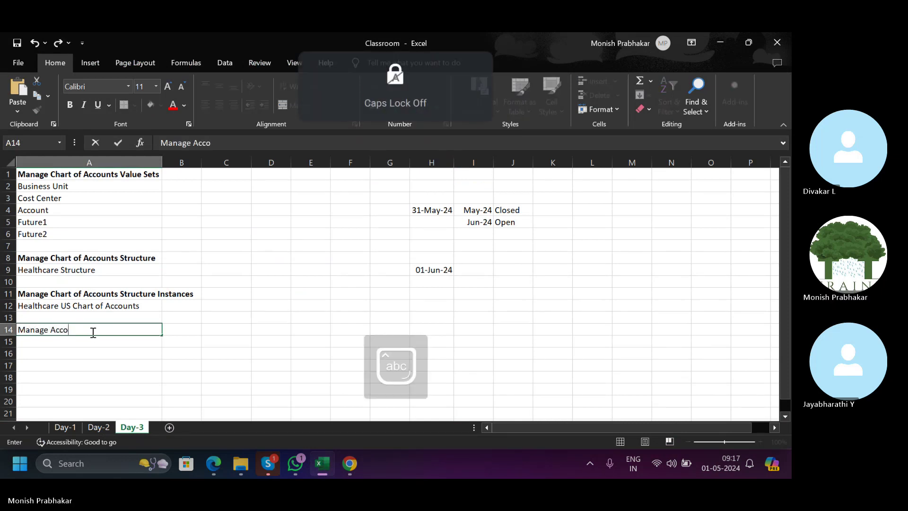
pyautogui.write('unting Ca')
pyautogui.write('len')
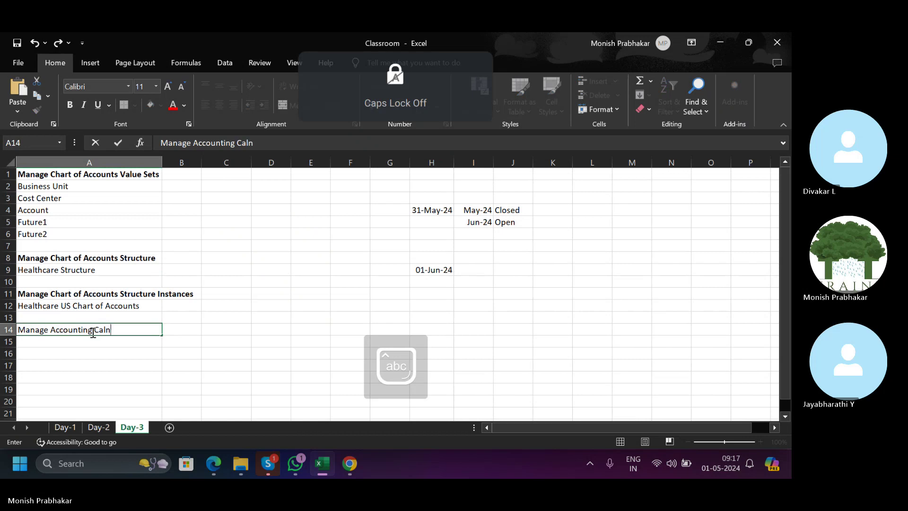
pyautogui.press('BackSpace')
pyautogui.write('endar')
pyautogui.press('Return')
pyautogui.press('capslock')
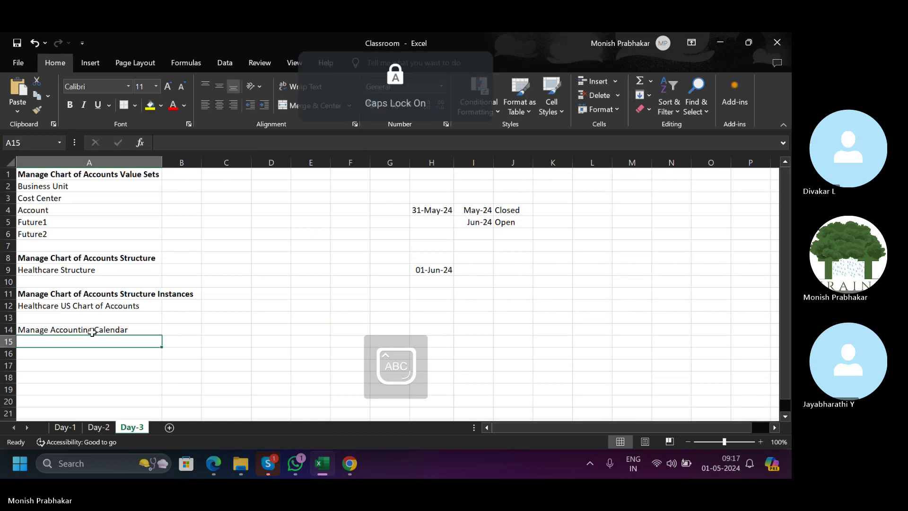
pyautogui.write('TATA')
pyautogui.hotkey('alt', 'Tab')
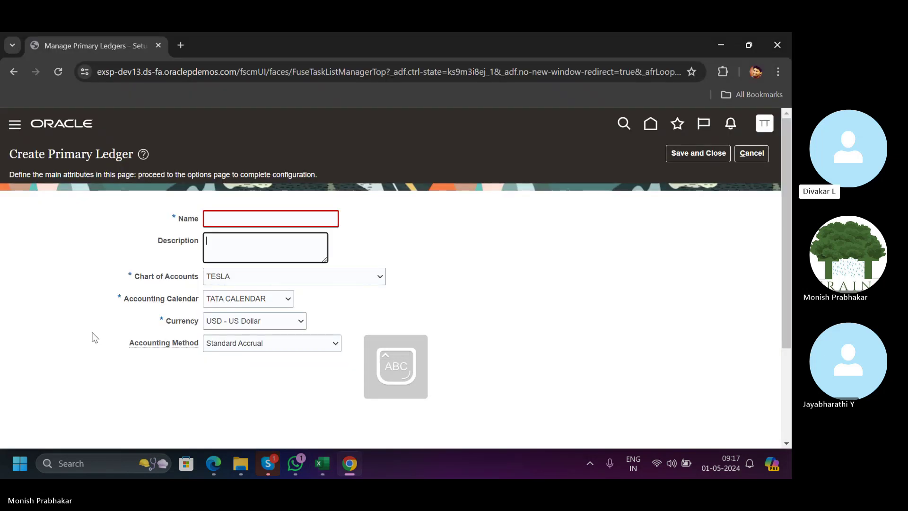
pyautogui.hotkey('alt', 'Tab')
pyautogui.write('CAL')
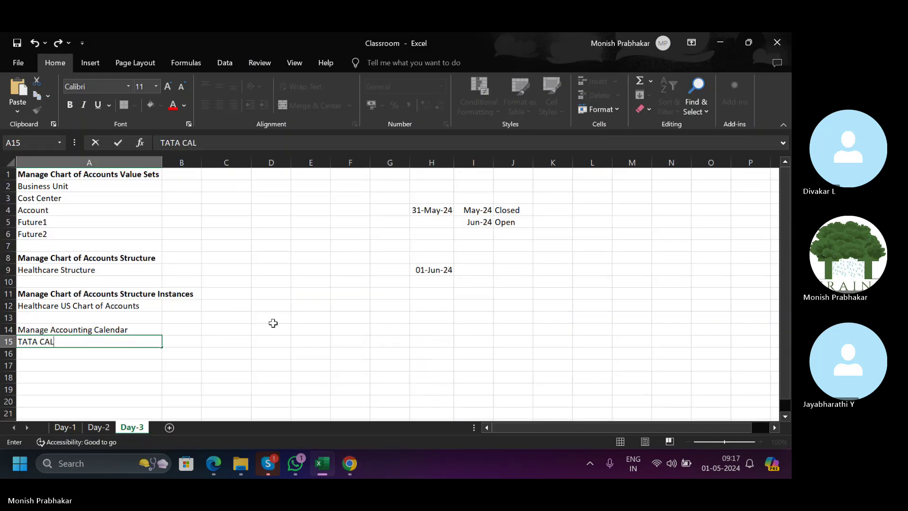
pyautogui.write('ENDAR')
pyautogui.press('Return')
# Add a bold Manage Primary Ledgers heading in A17.
pyautogui.hotkey('alt', 'Tab')
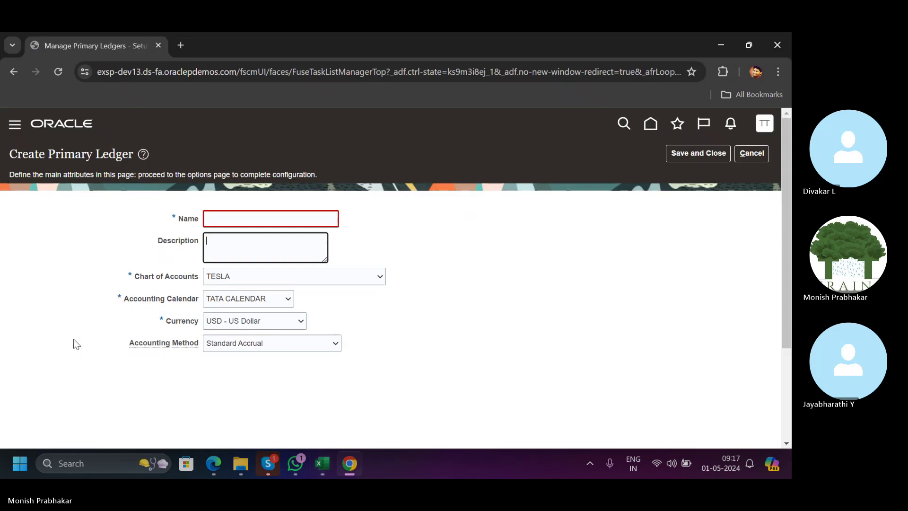
pyautogui.hotkey('alt', 'Tab')
pyautogui.press('Up')
pyautogui.press('Up')
pyautogui.scroll(-2, 73, 326)
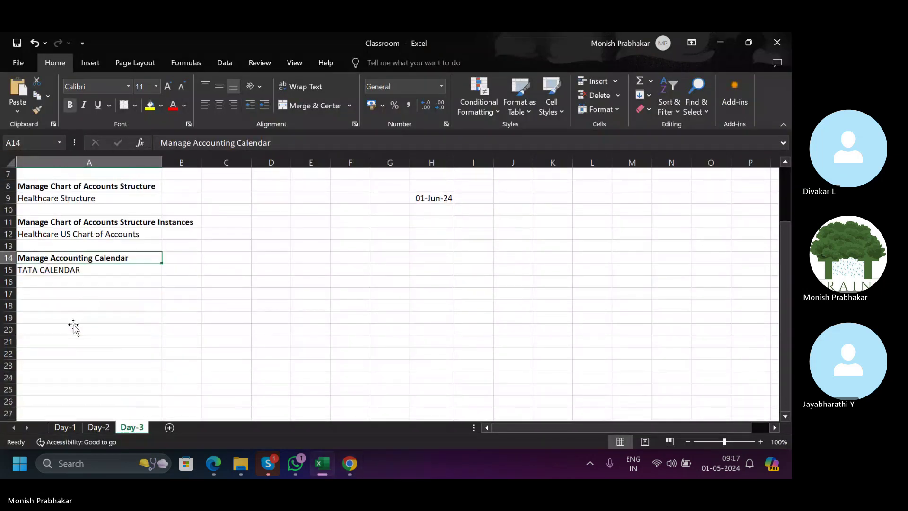
pyautogui.click(57, 296)
pyautogui.write('M')
pyautogui.press('capslock')
pyautogui.write('anag')
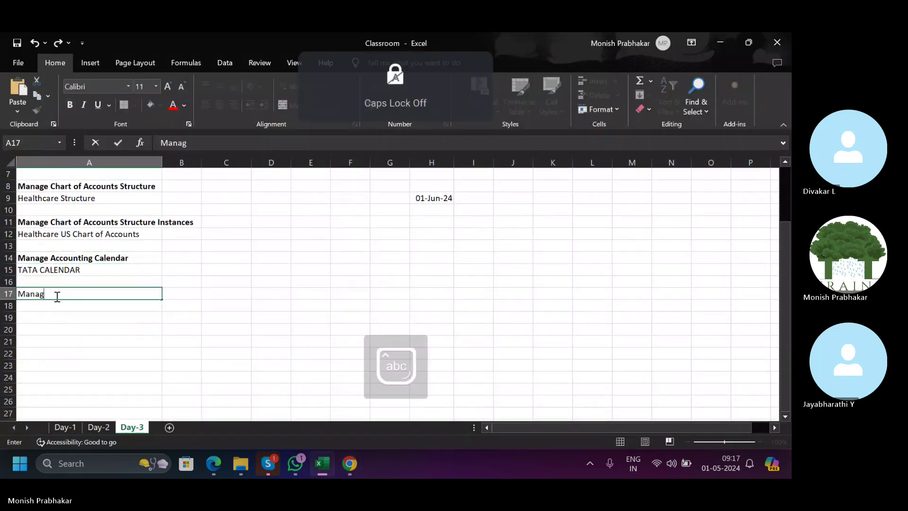
pyautogui.write('e')
pyautogui.press('capslock')
pyautogui.write('P')
pyautogui.press('capslock')
pyautogui.write('rimary')
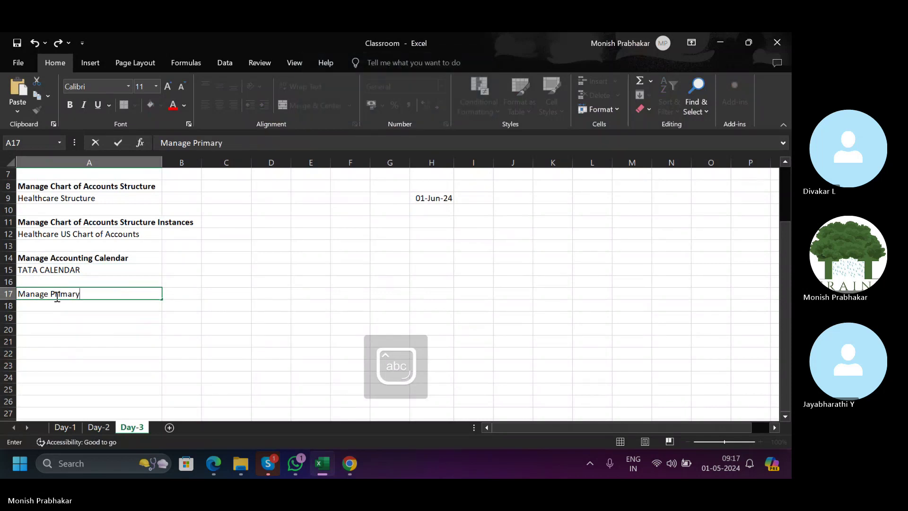
pyautogui.press('capslock')
pyautogui.write('L')
pyautogui.press('capslock')
pyautogui.write('edgers')
pyautogui.hotkey('ctrl', 'Return')
pyautogui.hotkey('ctrl', 'b')
pyautogui.press('Return')
pyautogui.hotkey('alt', 'Tab')
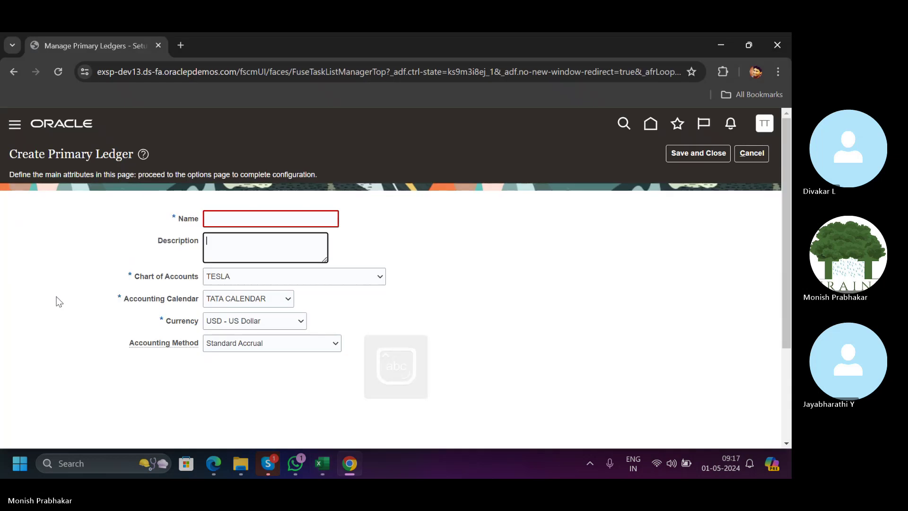
pyautogui.press('capslock')
# Name the ledger TATA PRIMARY LEDGER USD and paste the same text as its description.
pyautogui.write('TATA MOTORS P')
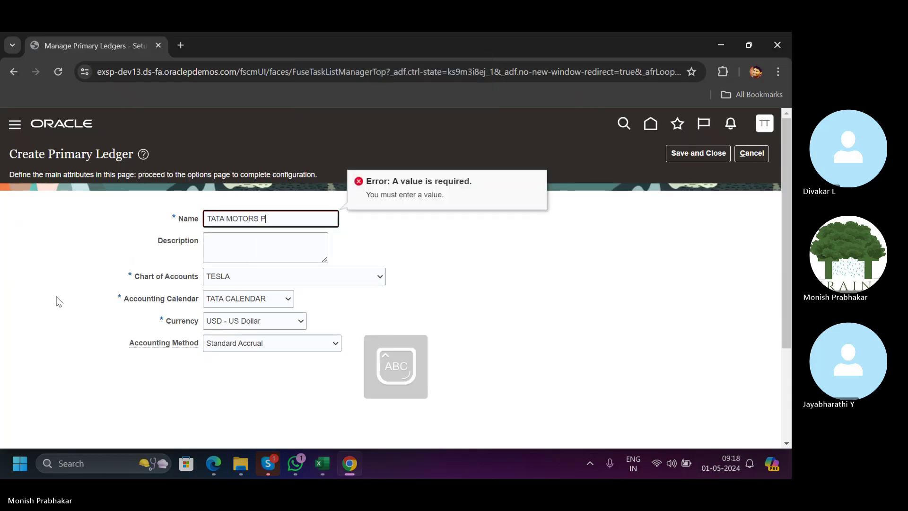
pyautogui.write('RIAR')
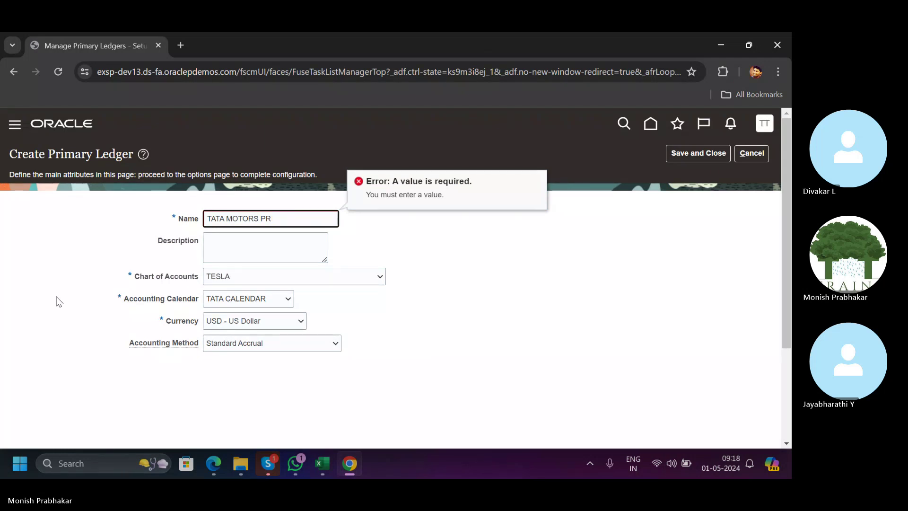
pyautogui.press('BackSpace')
pyautogui.press('BackSpace')
pyautogui.press('BackSpace')
pyautogui.press('BackSpace')
pyautogui.press('BackSpace')
pyautogui.press('BackSpace')
pyautogui.press('BackSpace')
pyautogui.press('BackSpace')
pyautogui.press('BackSpace')
pyautogui.press('BackSpace')
pyautogui.write('PRIMARY')
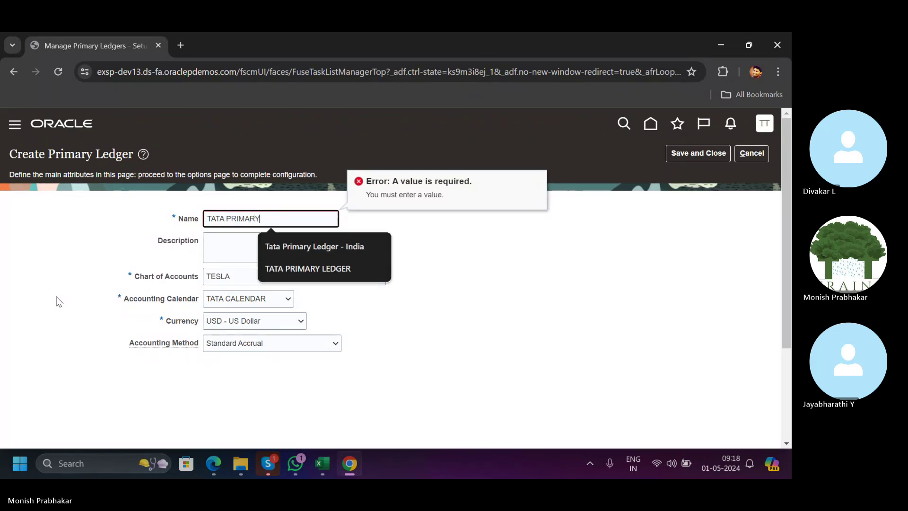
pyautogui.write(' LEDGER USD')
pyautogui.press('Tab')
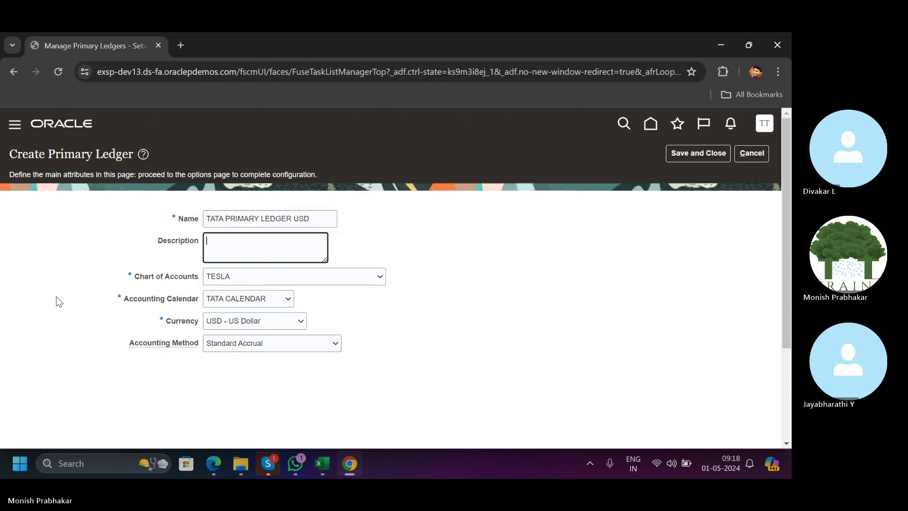
pyautogui.hotkey('shift', 'Tab')
pyautogui.hotkey('ctrl', 'c')
pyautogui.press('Tab')
pyautogui.hotkey('ctrl', 'v')
# Select Healthcare US Chart of Accounts in place of TESLA.
pyautogui.press('Tab')
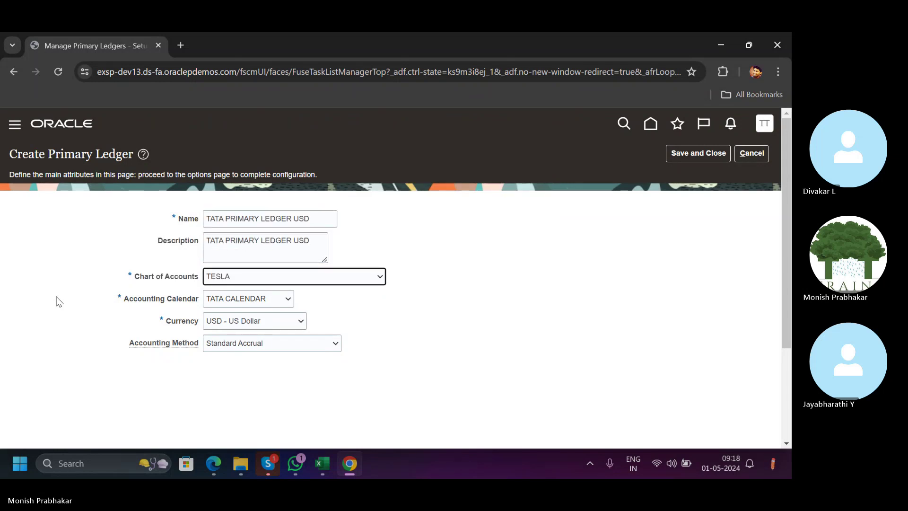
pyautogui.press('Down')
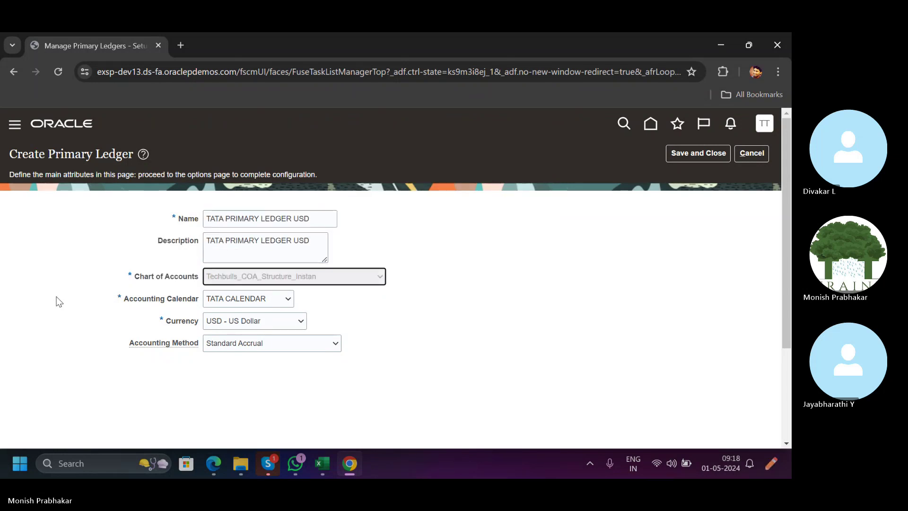
pyautogui.press('Down')
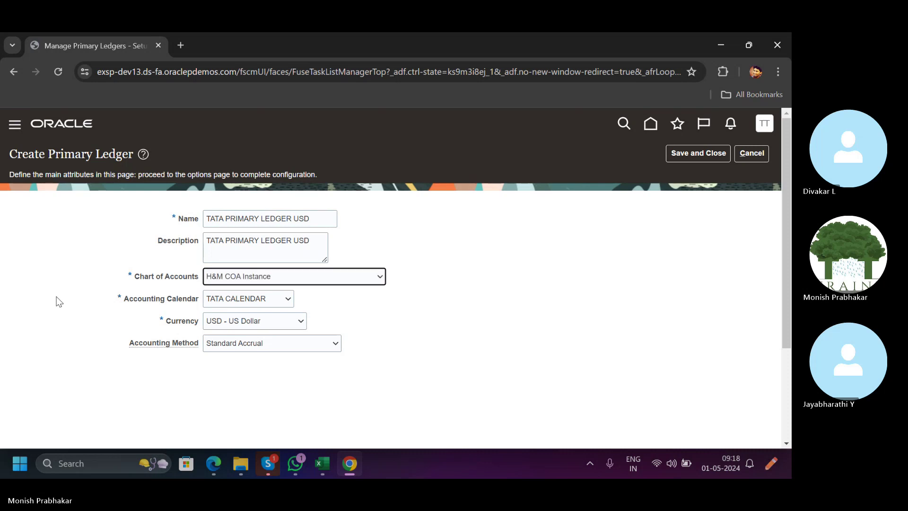
pyautogui.press('Down')
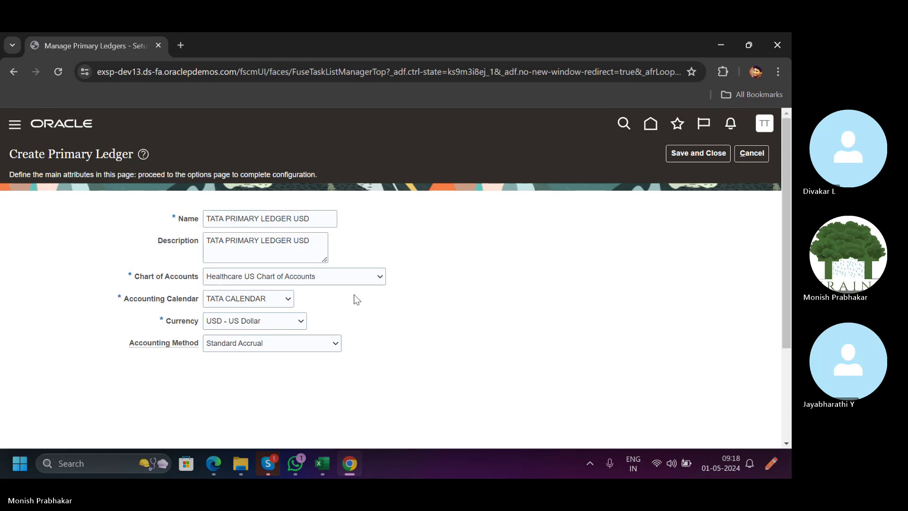
pyautogui.click(305, 464)
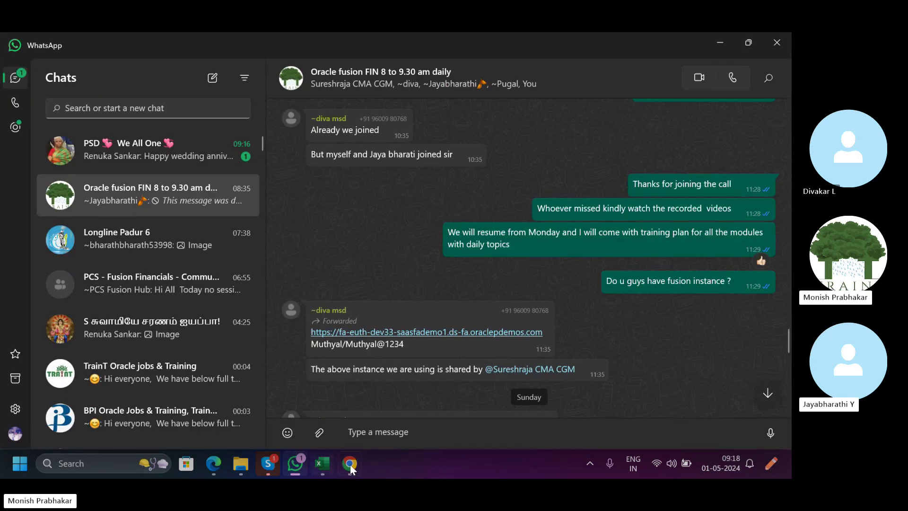
pyautogui.click(350, 464)
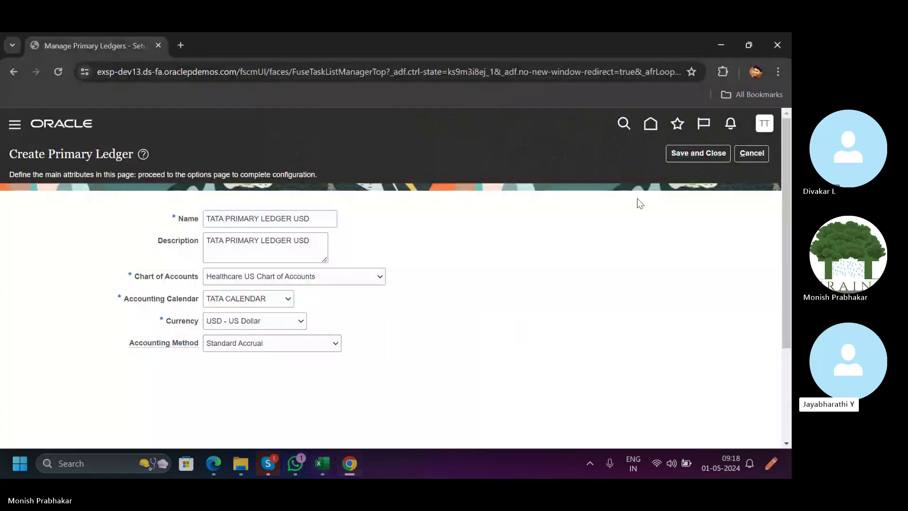
# Save the primary ledger, then record TATA PRIMARY LEDGER USD in cell A18 of the notes workbook.
pyautogui.click(695, 152)
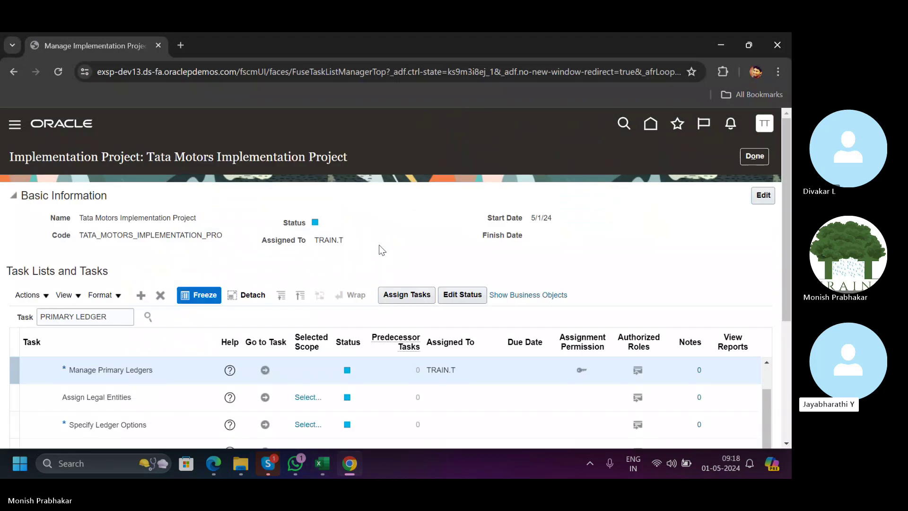
pyautogui.scroll(-2, 381, 185)
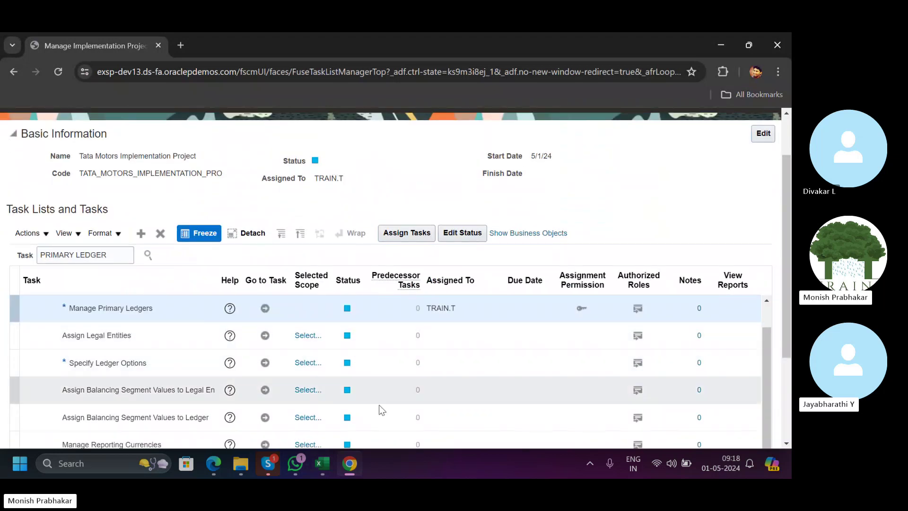
pyautogui.click(318, 462)
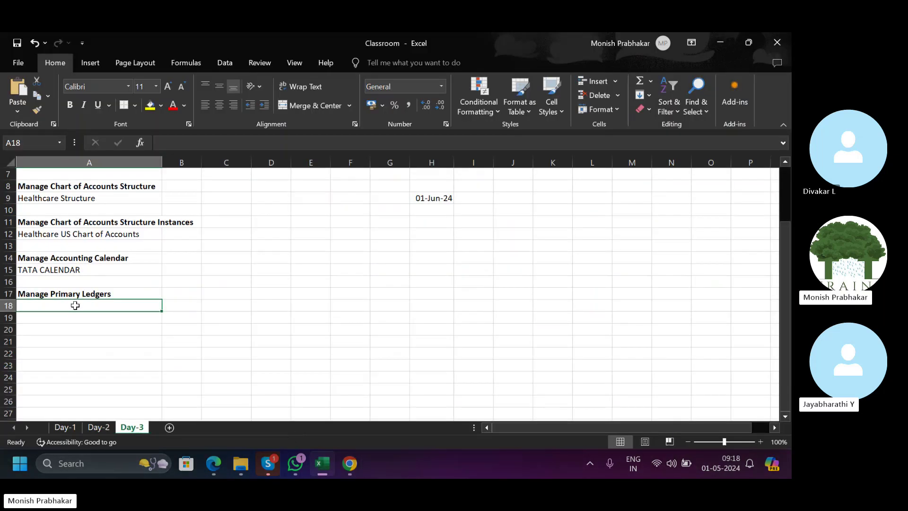
pyautogui.write('TATA PRI')
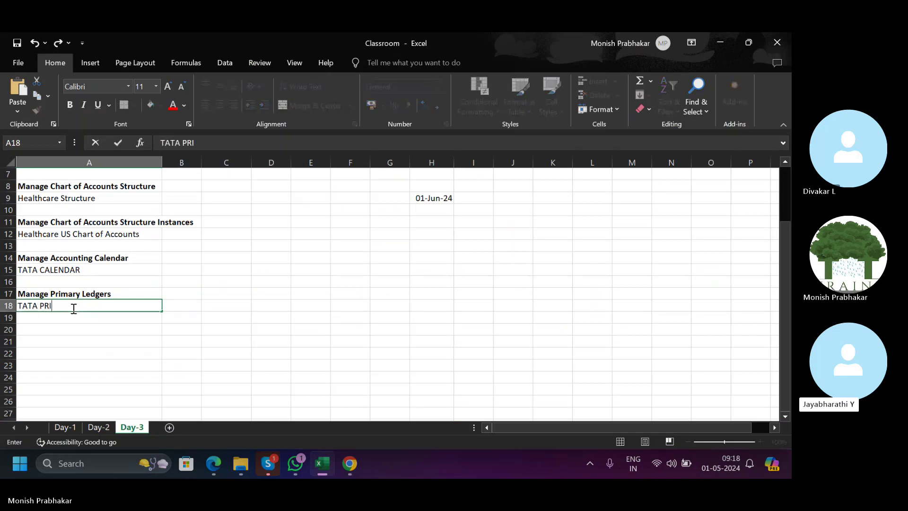
pyautogui.write('MARY LEDGER US')
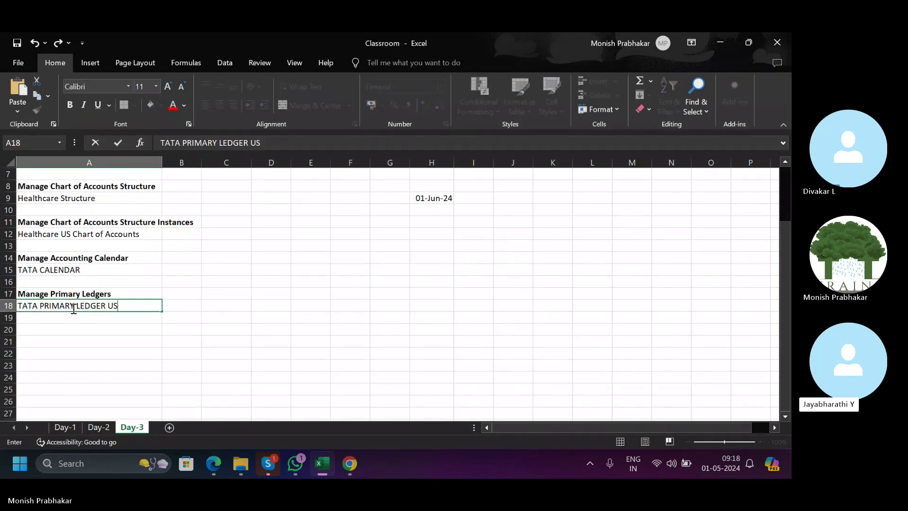
pyautogui.write('D')
pyautogui.press('Return')
pyautogui.press('Up')
pyautogui.press('Up')
pyautogui.press('Down')
pyautogui.press('Down')
# Add a bold 'Specify Ledger Options' heading in A20.
pyautogui.write('S')
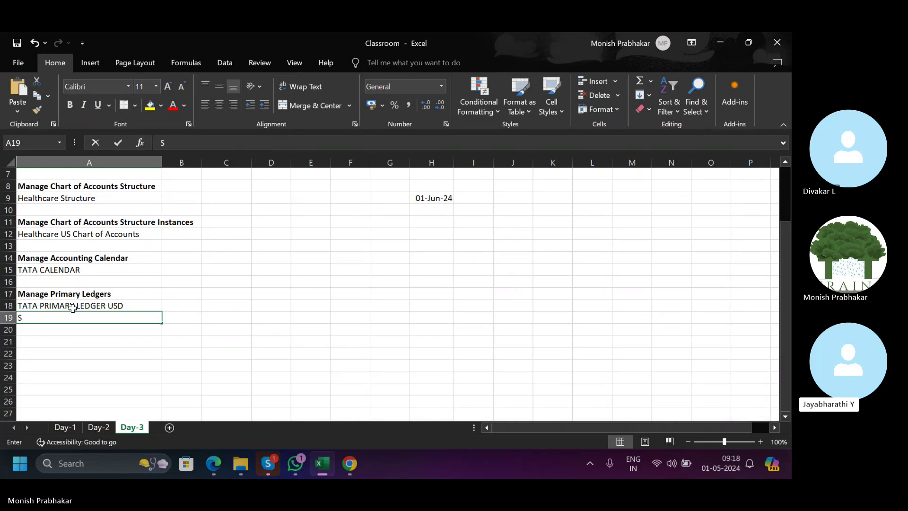
pyautogui.press('BackSpace')
pyautogui.press('Return')
pyautogui.write('S')
pyautogui.press('capslock')
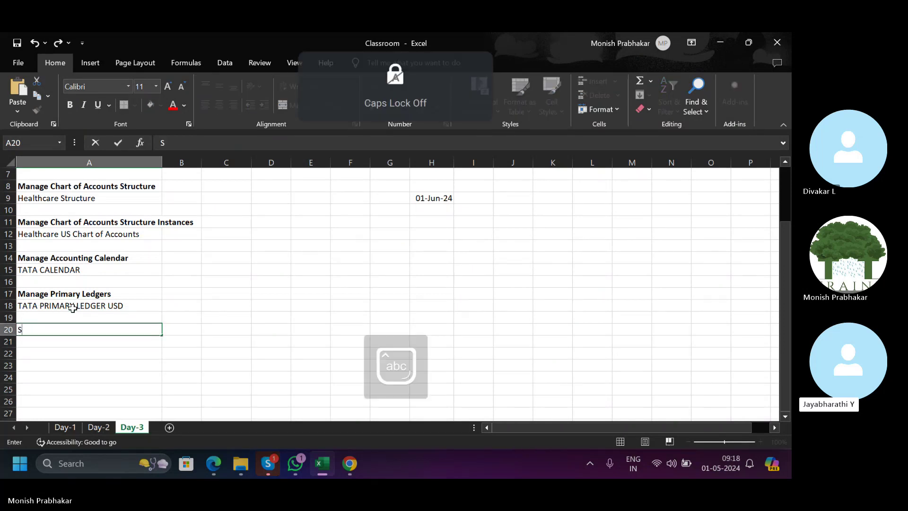
pyautogui.write('pecify Ledg')
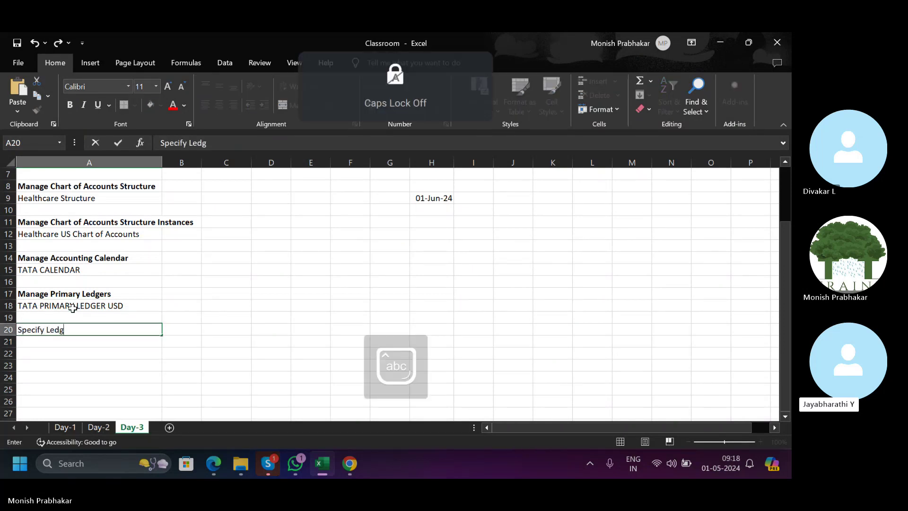
pyautogui.write('er Options')
pyautogui.press('Return')
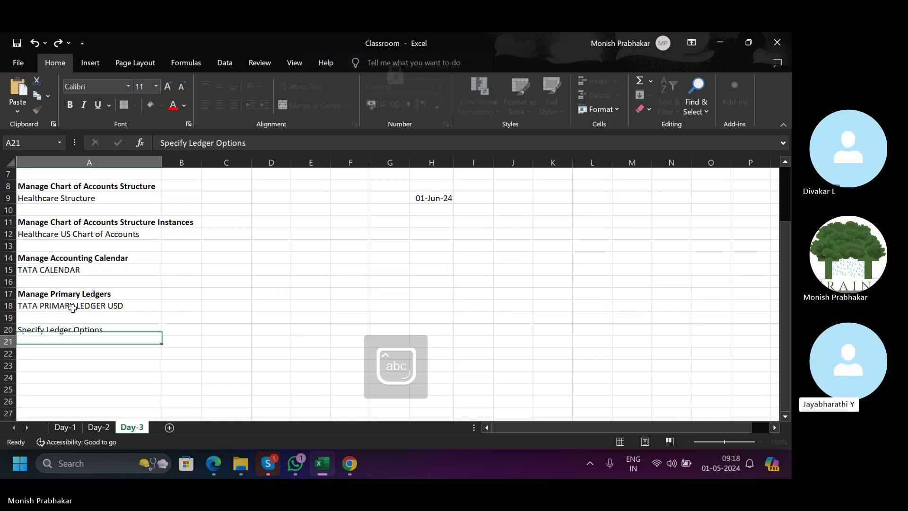
pyautogui.press('Up')
pyautogui.hotkey('ctrl', 'b')
# Copy the ledger name from A18 into A21 beneath the heading.
pyautogui.press('Up')
pyautogui.press('Up')
pyautogui.hotkey('ctrl', 'c')
pyautogui.press('Down')
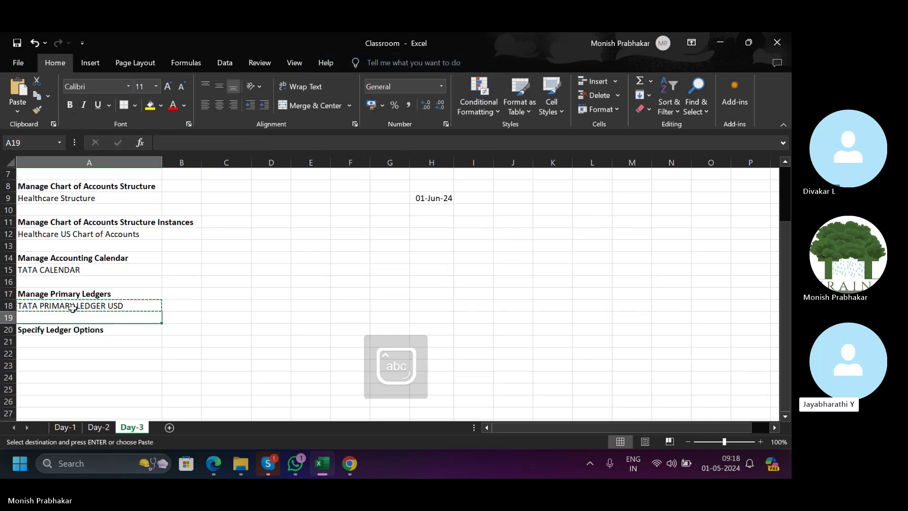
pyautogui.press('Down')
pyautogui.press('Down')
pyautogui.press('Return')
pyautogui.hotkey('alt', 'Tab')
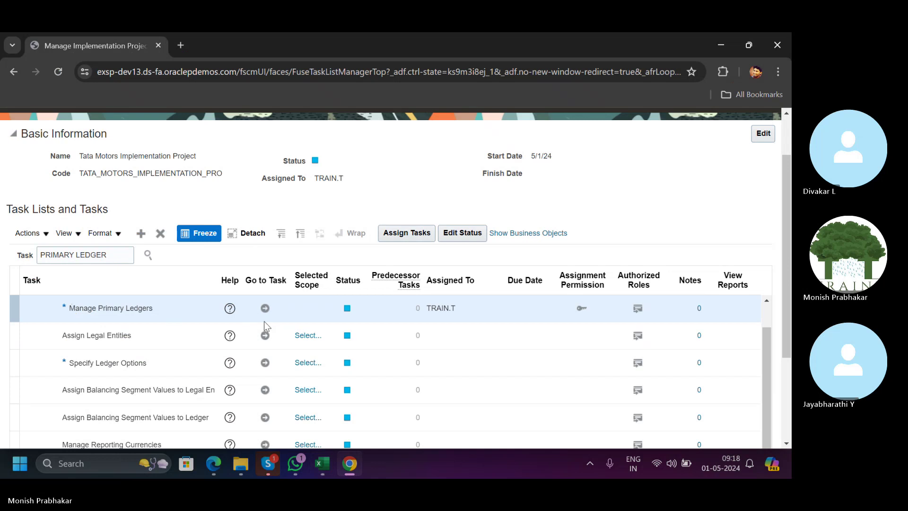
# Scope the Specify Ledger Options task to TATA PRIMARY LEDGER USD, found by filtering for 'Tata'.
pyautogui.click(265, 362)
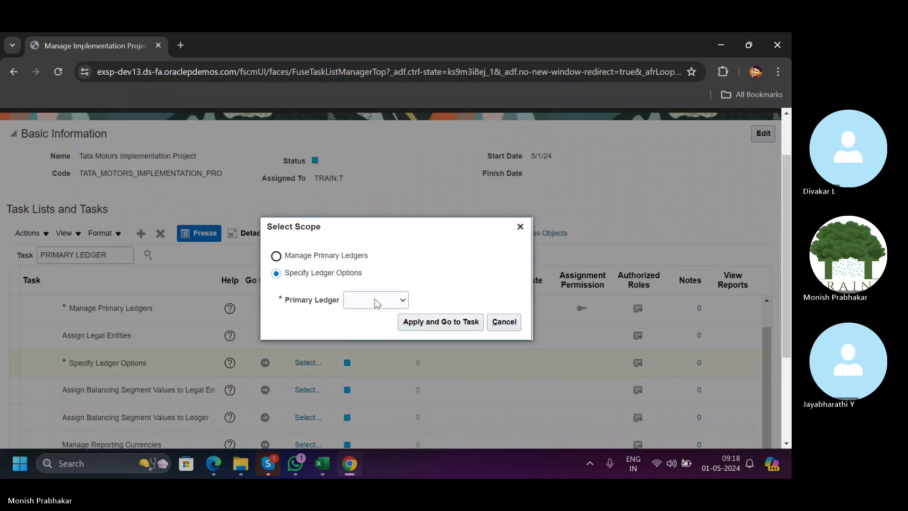
pyautogui.click(375, 299)
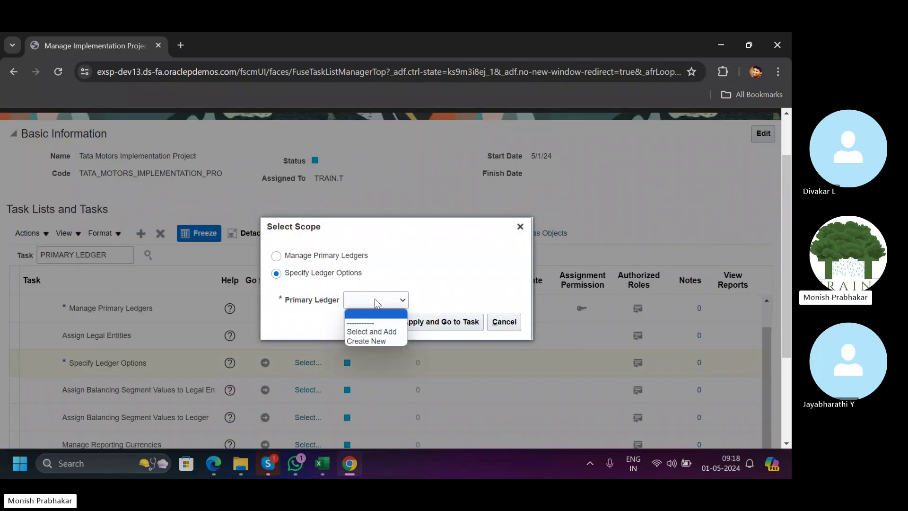
pyautogui.click(378, 333)
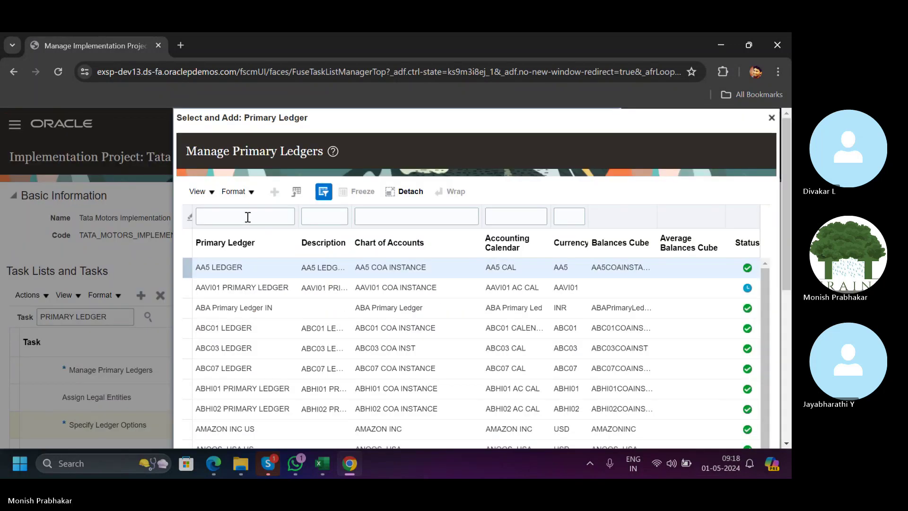
pyautogui.click(247, 216)
pyautogui.press('capslock')
pyautogui.write('T')
pyautogui.press('capslock')
pyautogui.write('a')
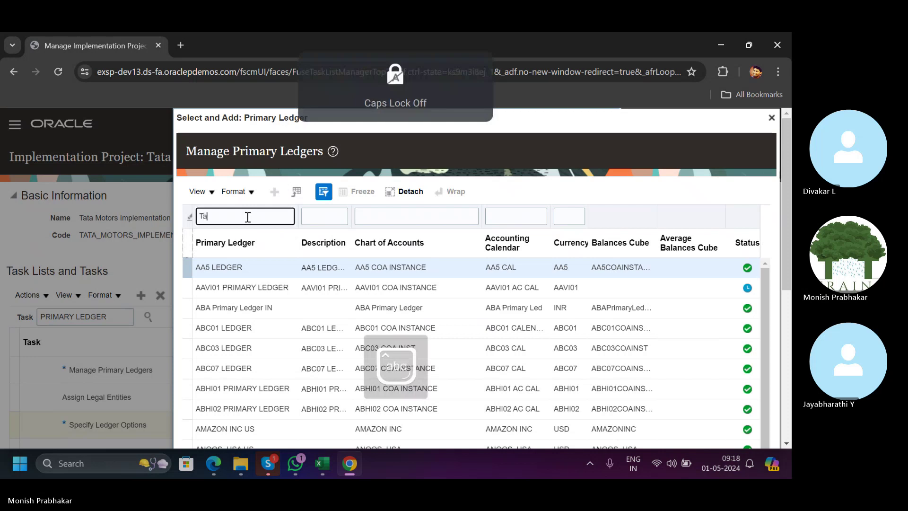
pyautogui.write('ta')
pyautogui.press('Return')
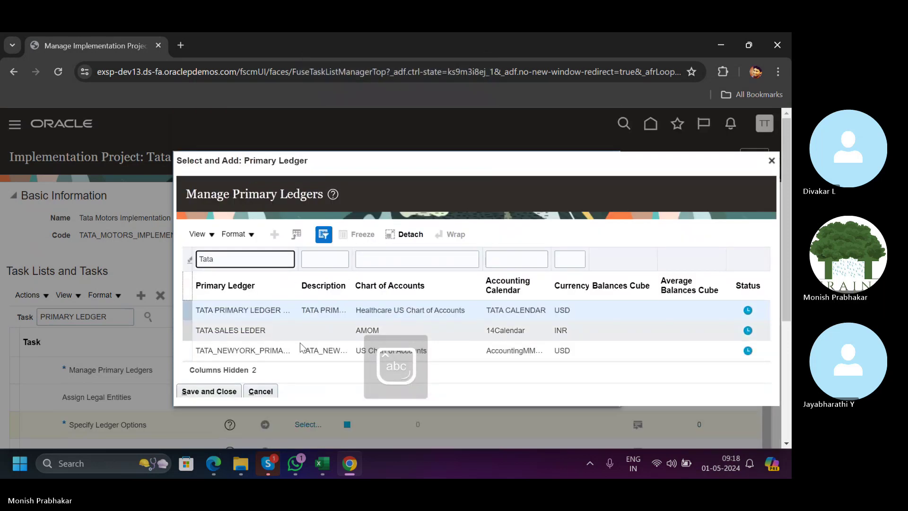
pyautogui.click(225, 395)
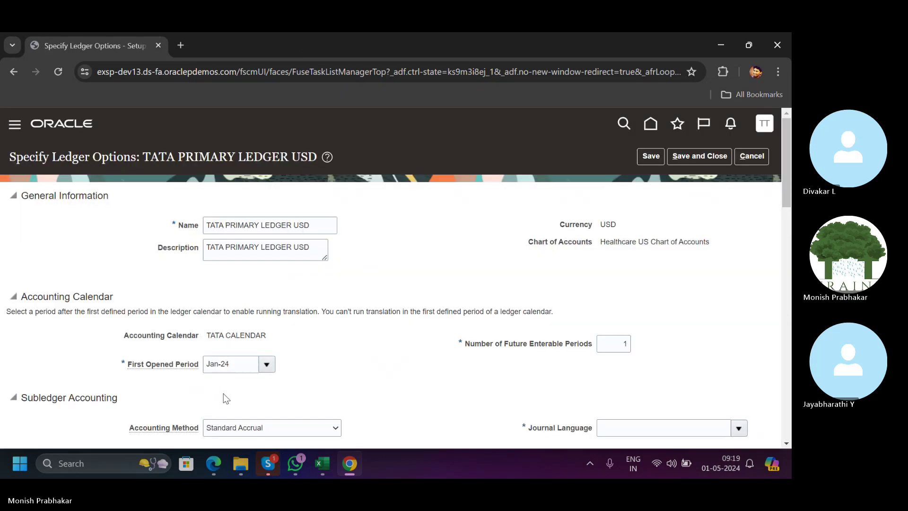
# Open the full Search and Select dialog from the Journal Language dropdown list.
pyautogui.scroll(-1, 287, 316)
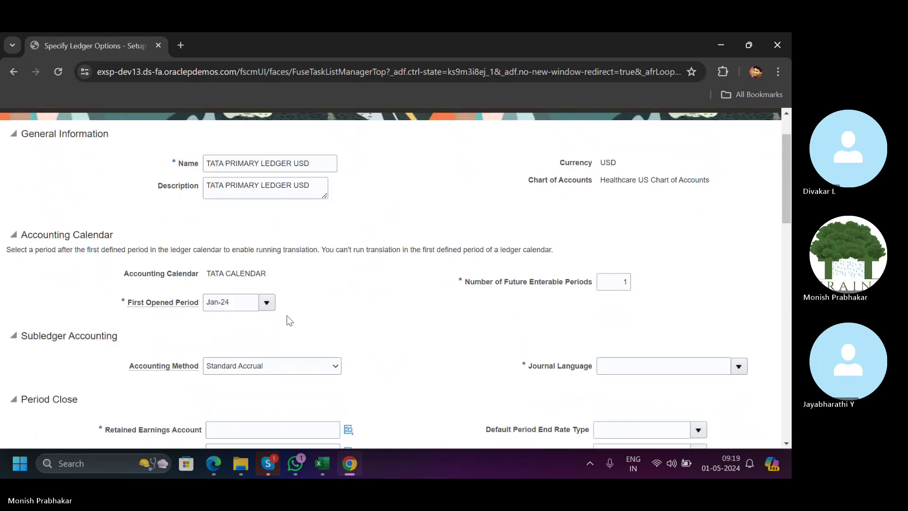
pyautogui.scroll(1, 287, 318)
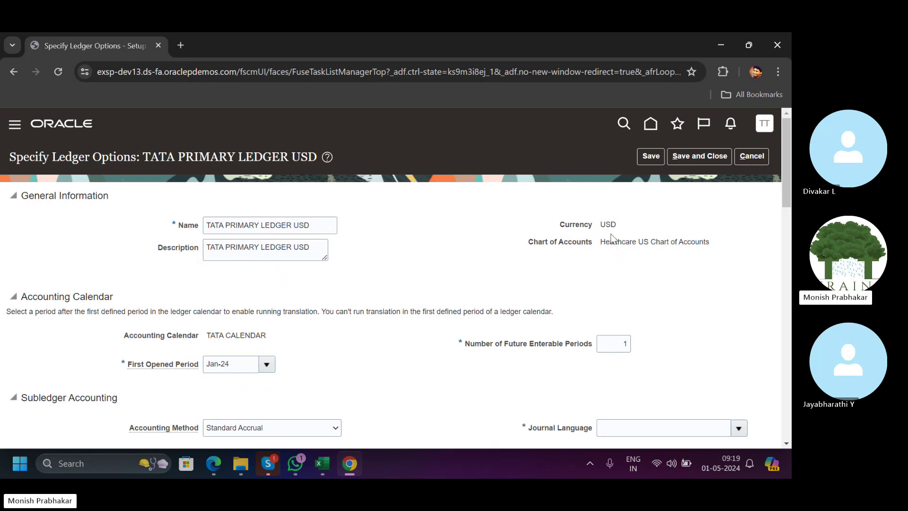
pyautogui.moveTo(603, 242); pyautogui.dragTo(709, 242)
pyautogui.scroll(-4, 222, 241)
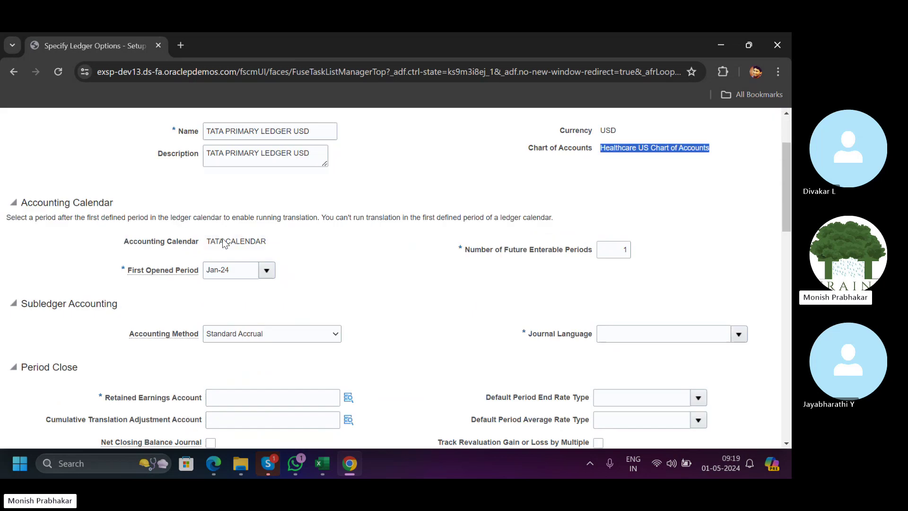
pyautogui.click(640, 245)
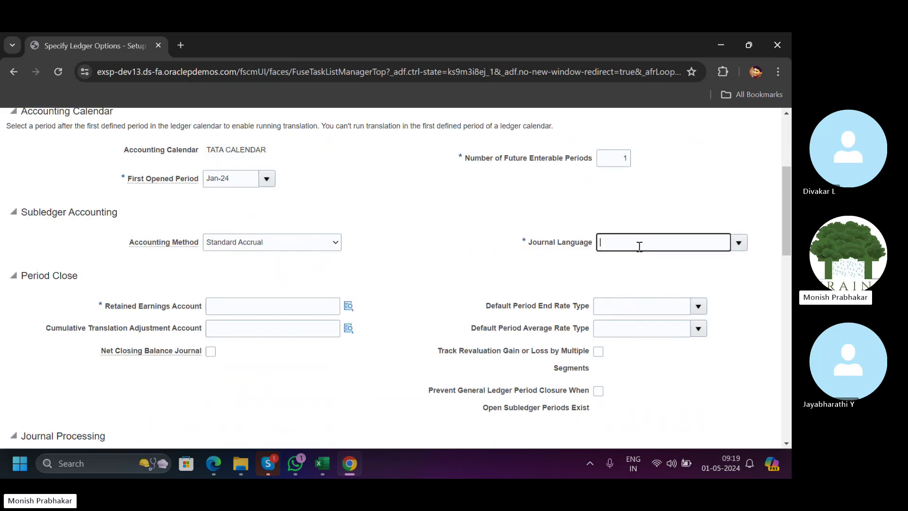
pyautogui.click(738, 243)
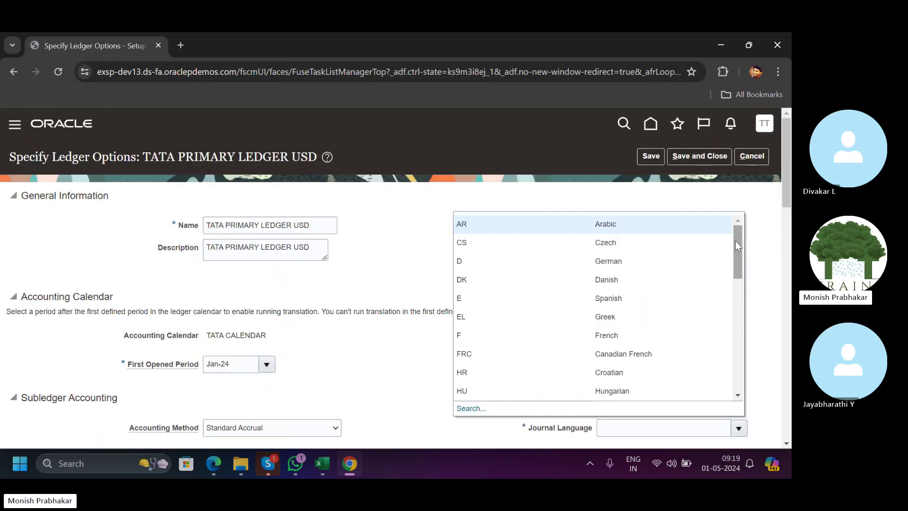
pyautogui.moveTo(737, 273); pyautogui.dragTo(739, 380)
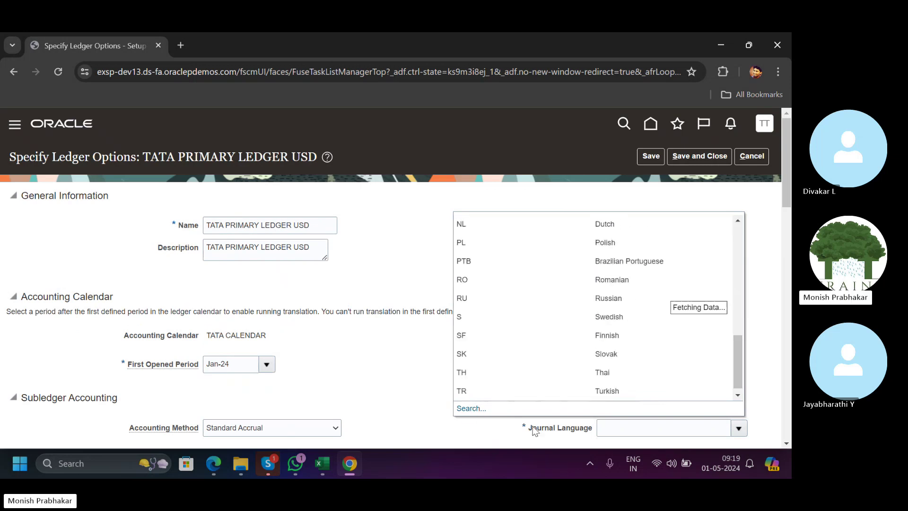
pyautogui.click(471, 408)
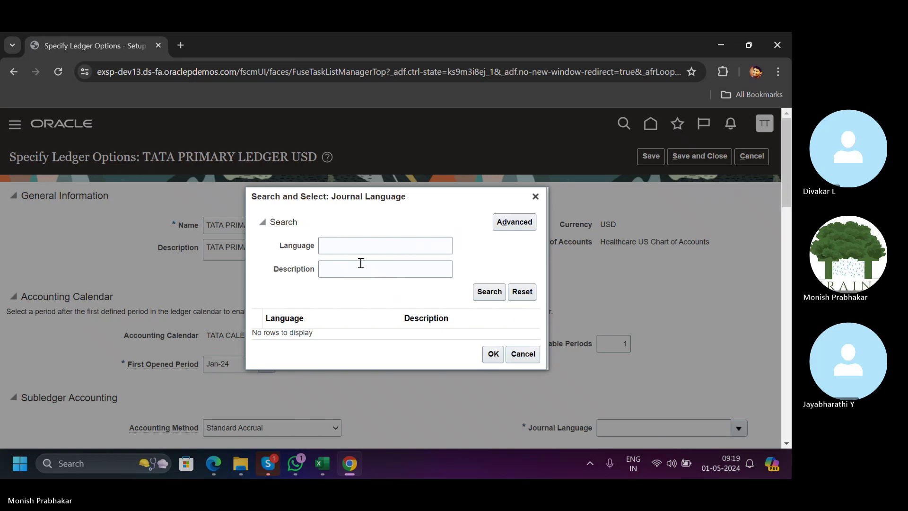
# Try language searches for 'English' and 'America English', then clear both search fields.
pyautogui.click(360, 263)
pyautogui.press('capslock')
pyautogui.write('E')
pyautogui.press('capslock')
pyautogui.write('ngl')
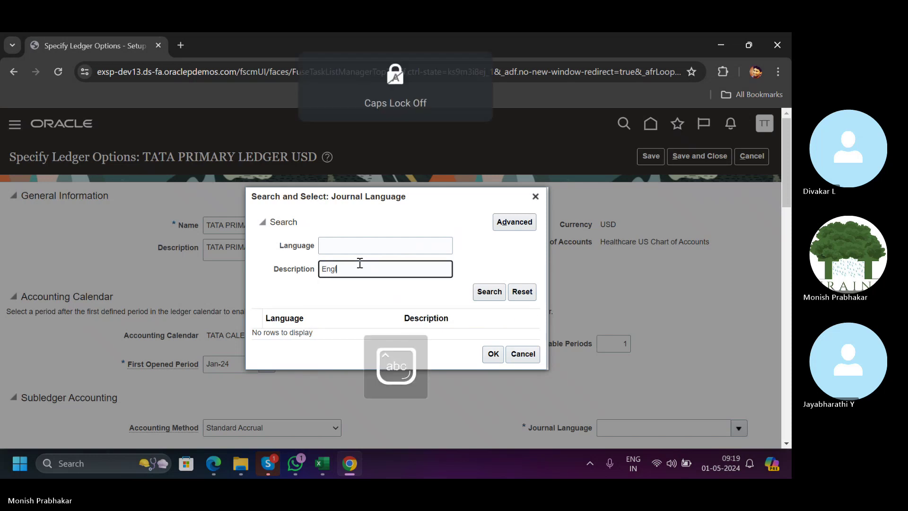
pyautogui.write('ish')
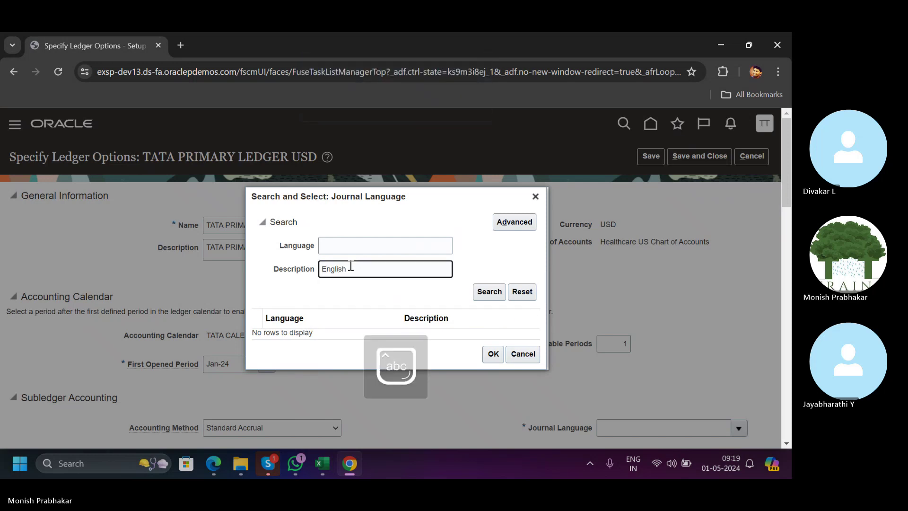
pyautogui.press('Left')
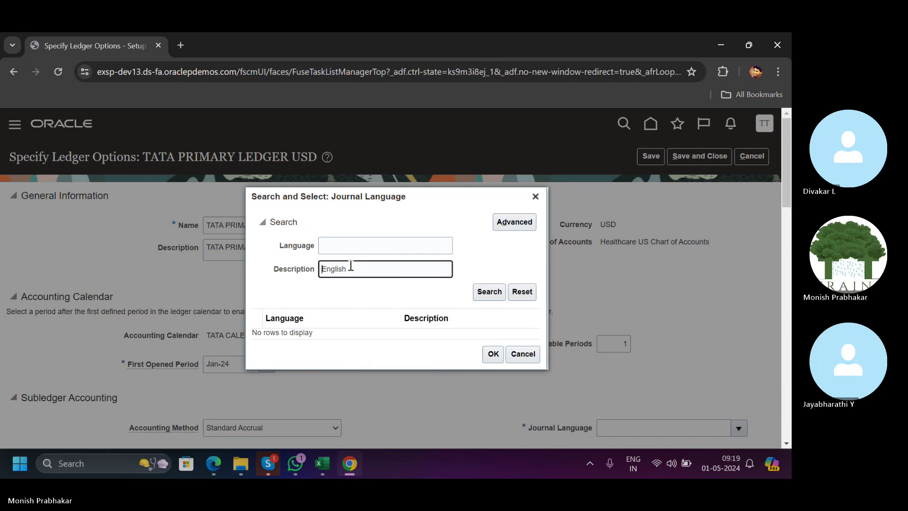
pyautogui.press('capslock')
pyautogui.write('America')
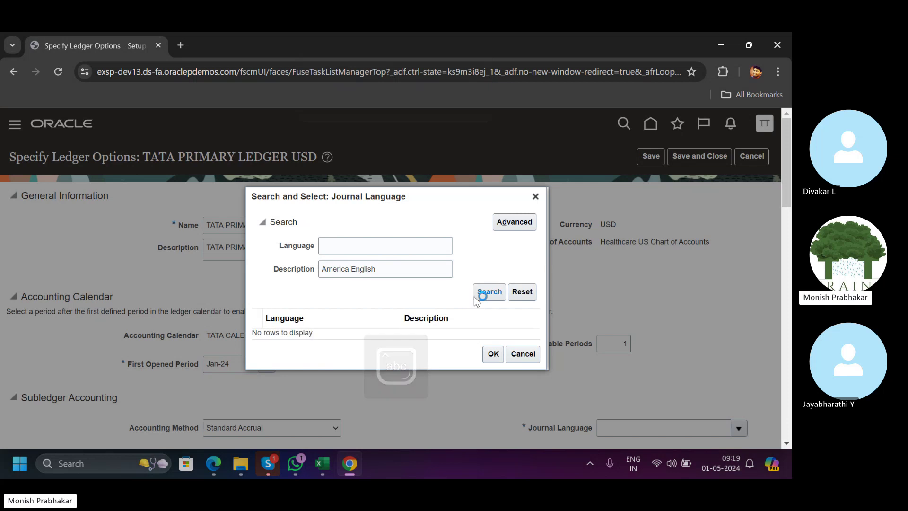
pyautogui.moveTo(378, 268); pyautogui.dragTo(265, 269)
pyautogui.press('BackSpace')
pyautogui.hotkey('shift', 'Tab')
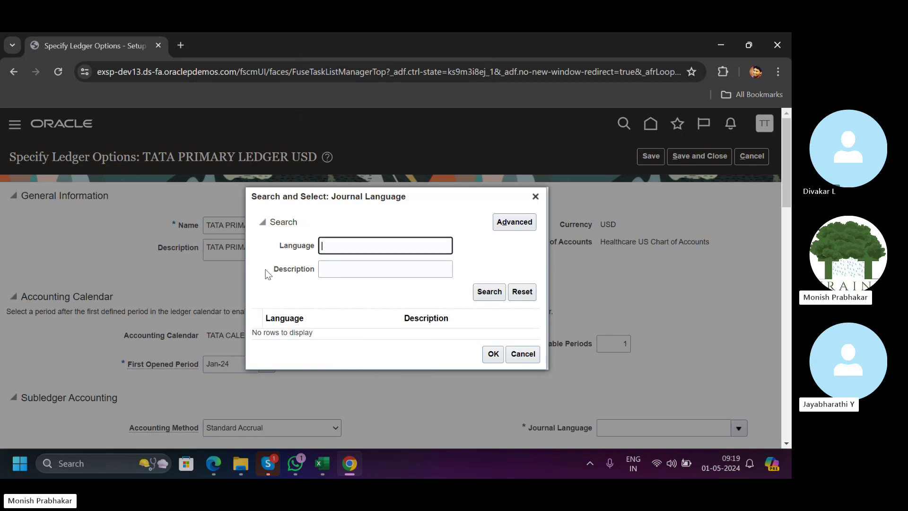
pyautogui.press('capslock')
pyautogui.write('E')
pyautogui.press('capslock')
pyautogui.write('ngl')
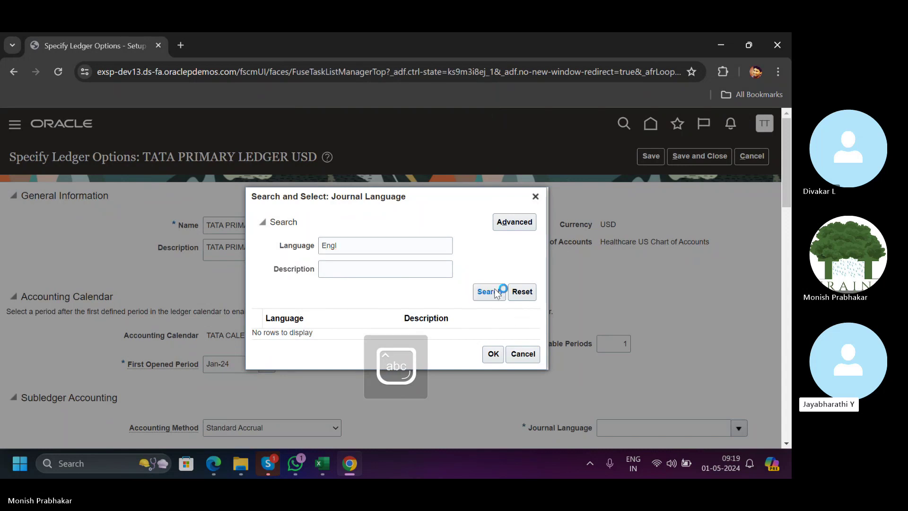
pyautogui.write('is')
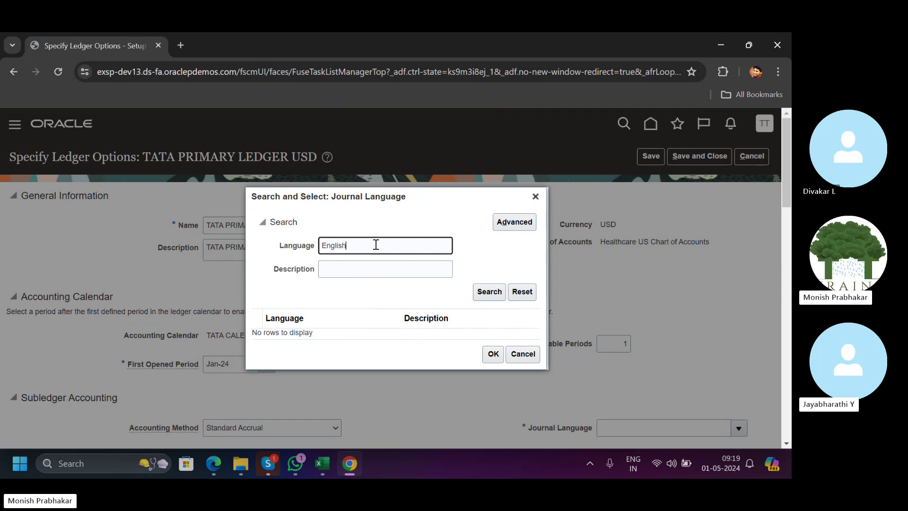
pyautogui.write('h')
pyautogui.hotkey('ctrl', 'a')
pyautogui.press('BackSpace')
pyautogui.press('capslock')
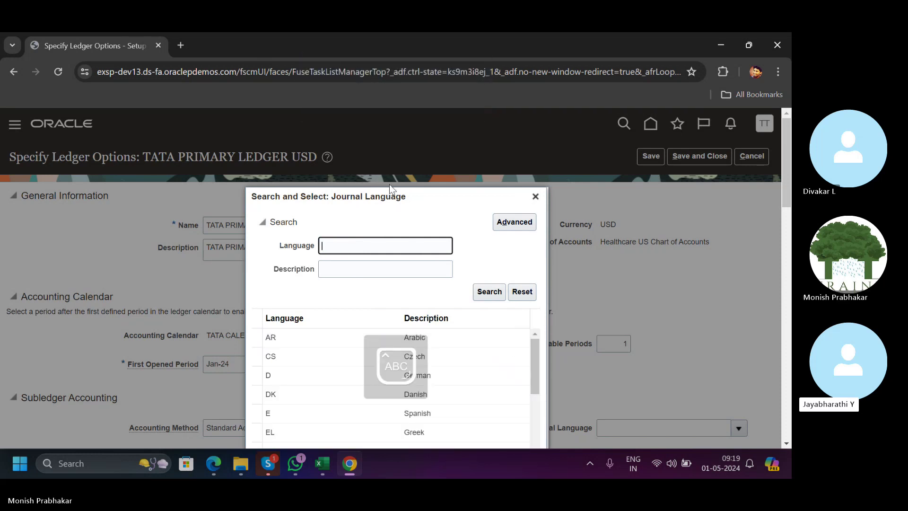
# Select US American English from the results and confirm it as the journal language.
pyautogui.moveTo(395, 195); pyautogui.dragTo(325, 117)
pyautogui.moveTo(463, 282); pyautogui.dragTo(465, 400)
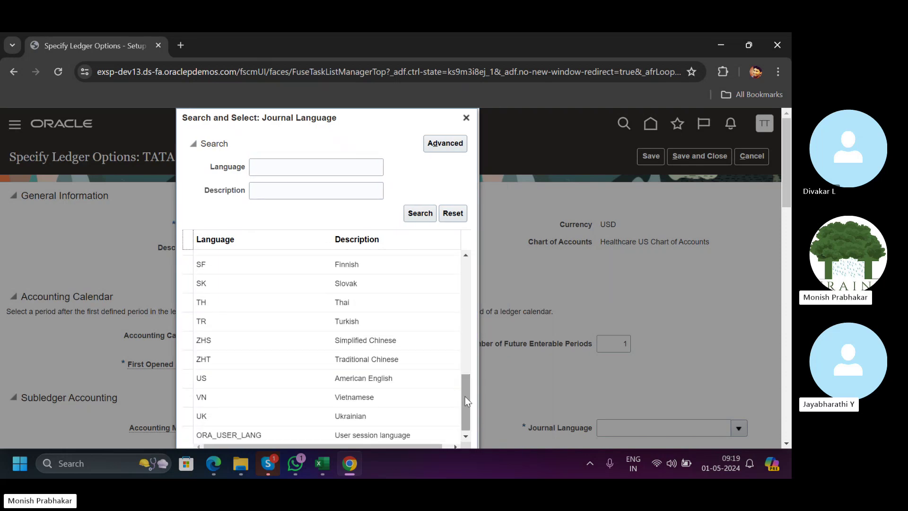
pyautogui.click(348, 379)
pyautogui.scroll(-4, 352, 272)
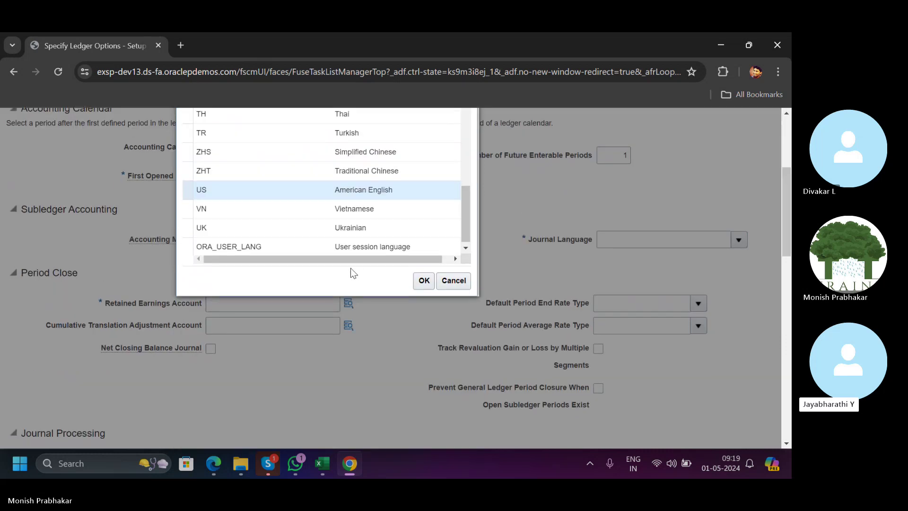
pyautogui.click(422, 281)
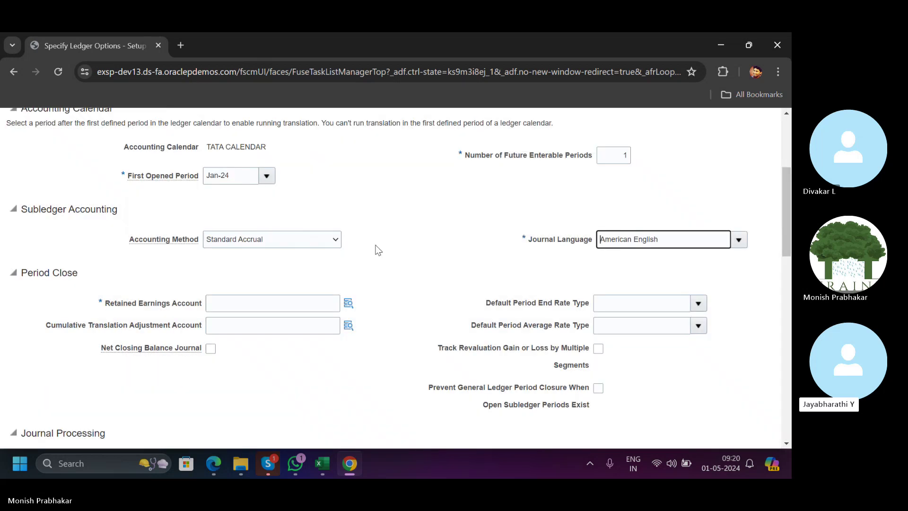
pyautogui.click(286, 303)
# Set the Retained Earnings account segment to 31900 Retained Earnings via a 'Reta' description search.
pyautogui.click(348, 303)
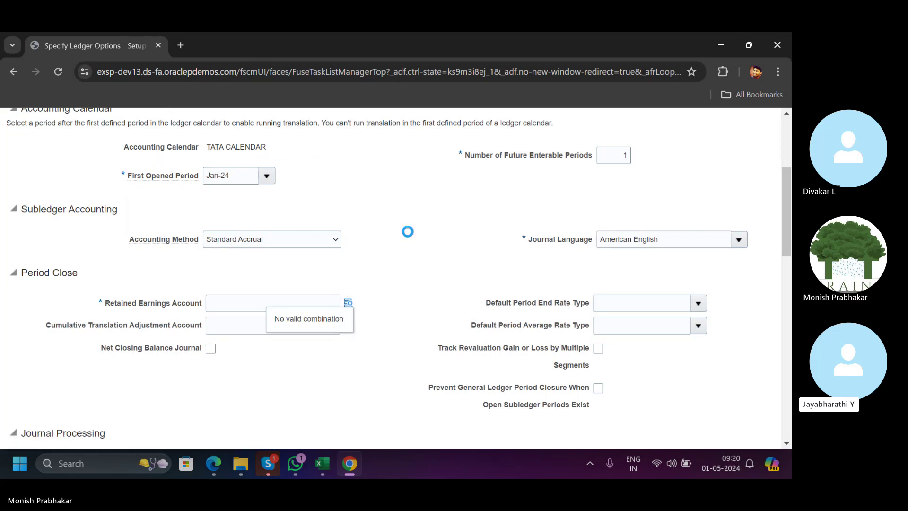
pyautogui.scroll(-1, 385, 330)
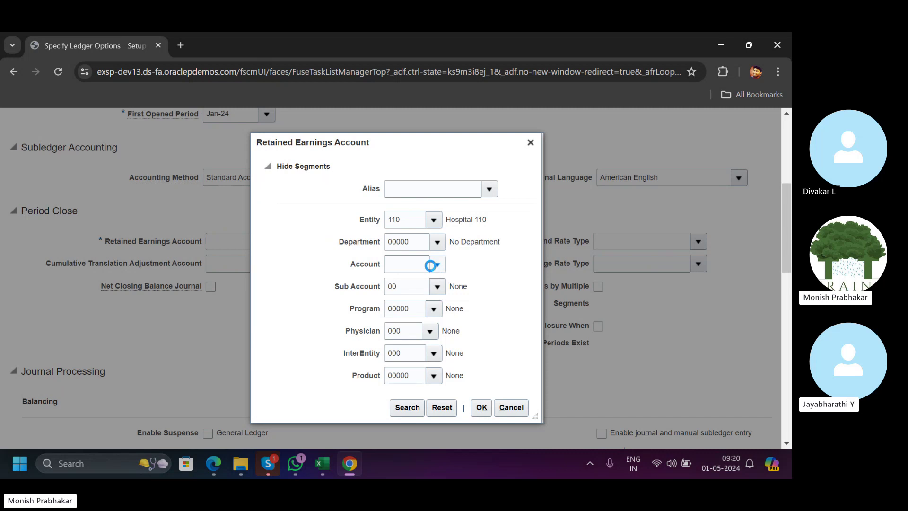
pyautogui.click(431, 265)
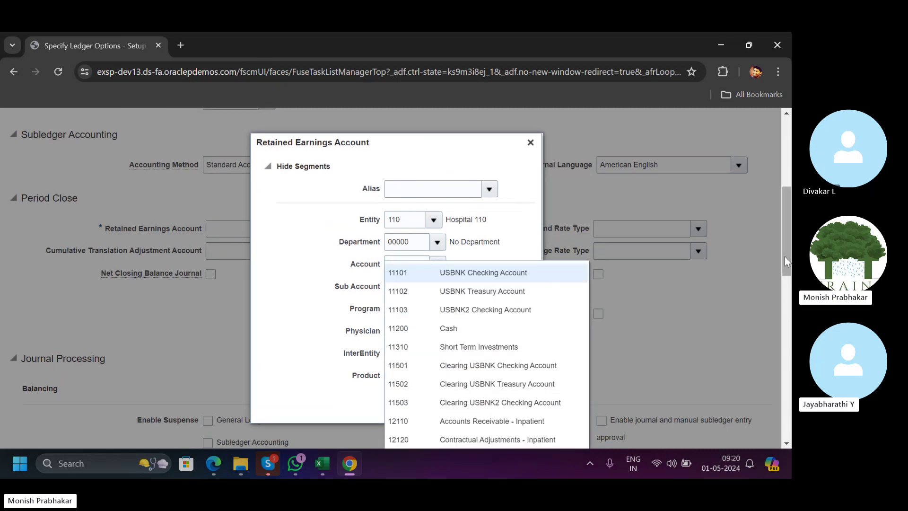
pyautogui.moveTo(785, 256); pyautogui.dragTo(787, 290)
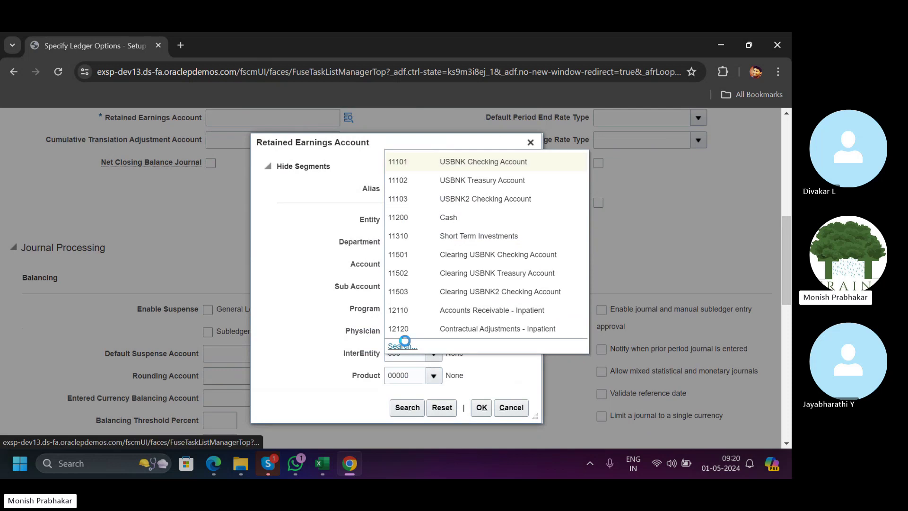
pyautogui.click(402, 346)
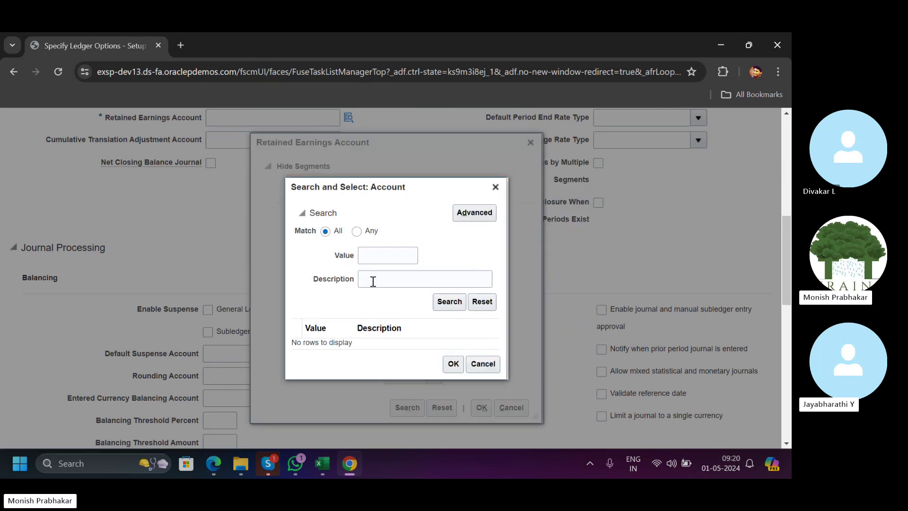
pyautogui.click(373, 282)
pyautogui.press('capslock')
pyautogui.write('R')
pyautogui.press('capslock')
pyautogui.write('eta')
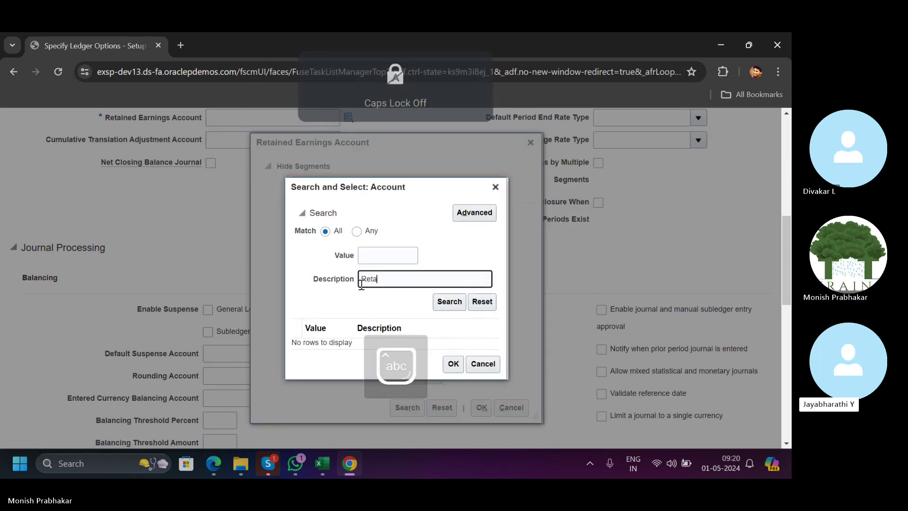
pyautogui.press('Return')
pyautogui.click(410, 341)
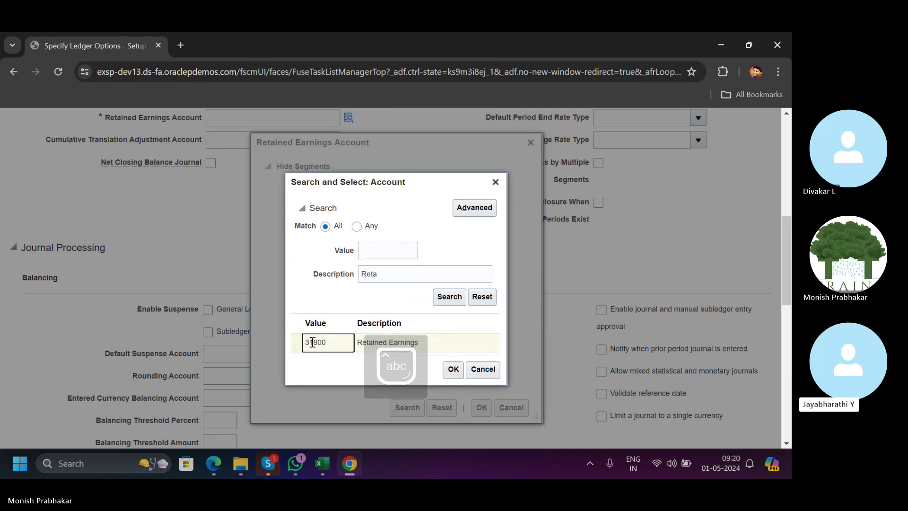
pyautogui.click(452, 369)
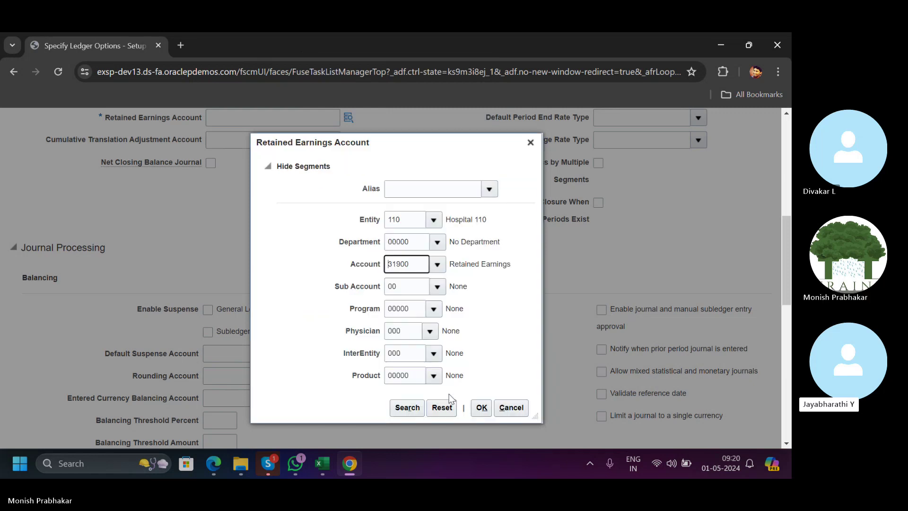
pyautogui.click(480, 410)
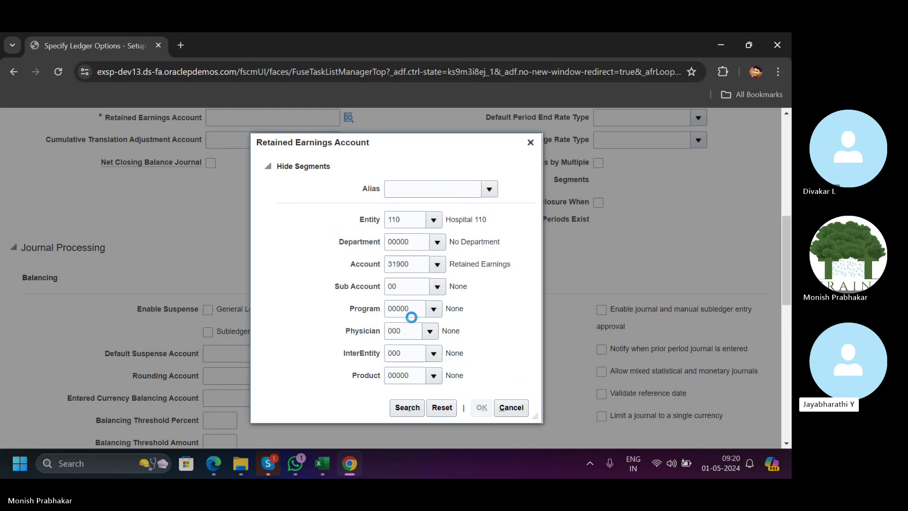
# Scroll down to the Journal Processing balancing settings and highlight the Enable Suspense label.
pyautogui.scroll(3, 439, 274)
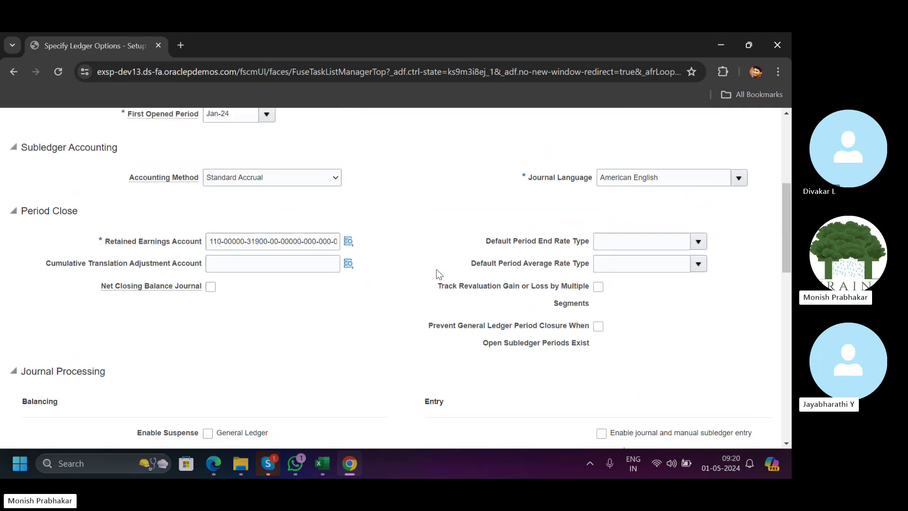
pyautogui.scroll(-9, 439, 274)
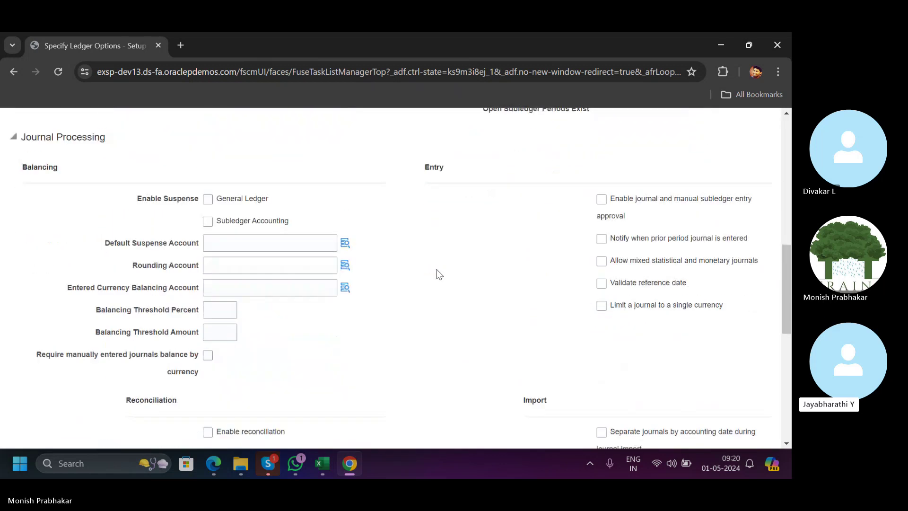
pyautogui.scroll(-4, 458, 269)
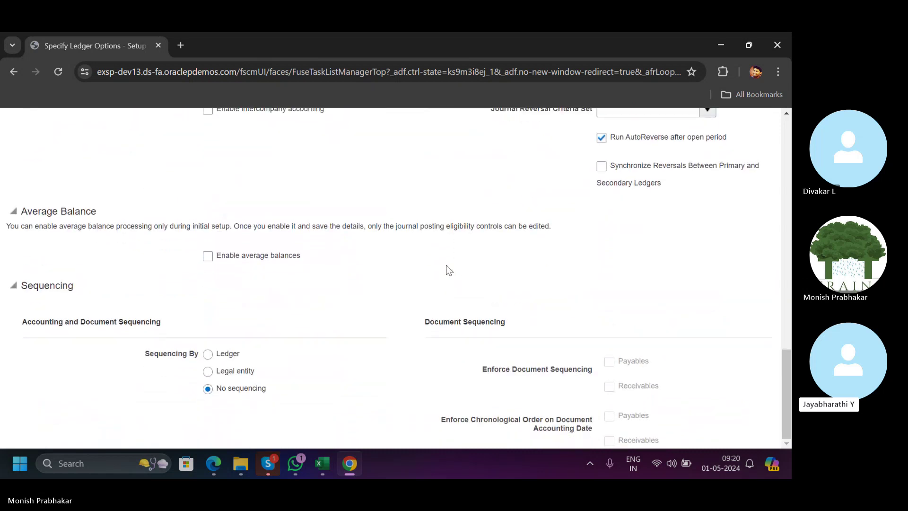
pyautogui.scroll(6, 448, 270)
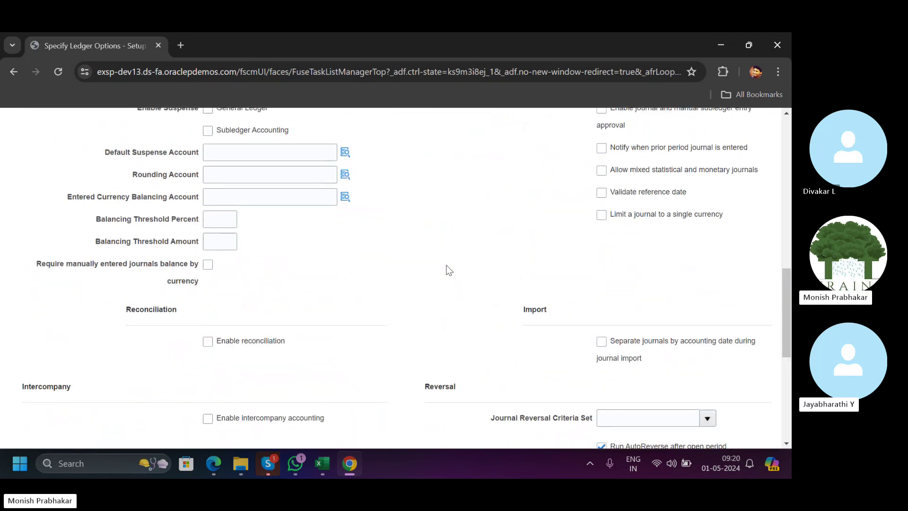
pyautogui.scroll(-5, 448, 270)
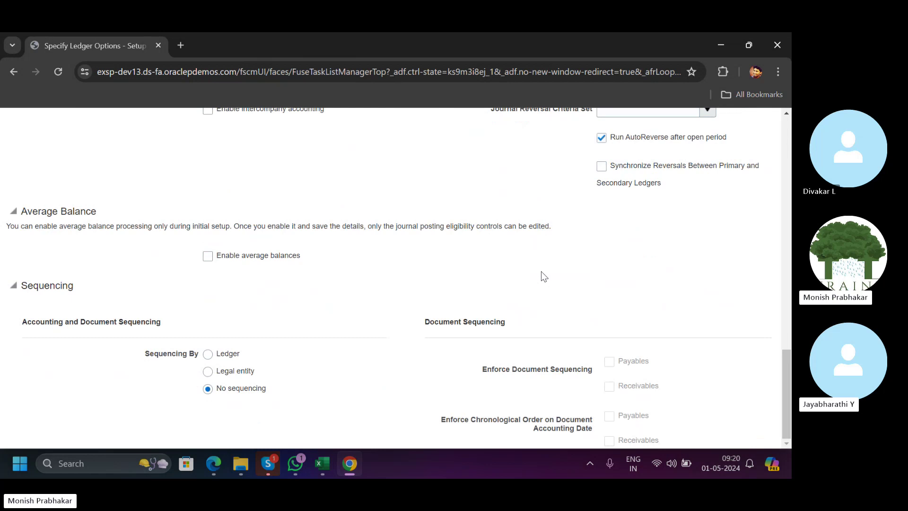
pyautogui.scroll(6, 542, 273)
pyautogui.scroll(2, 542, 272)
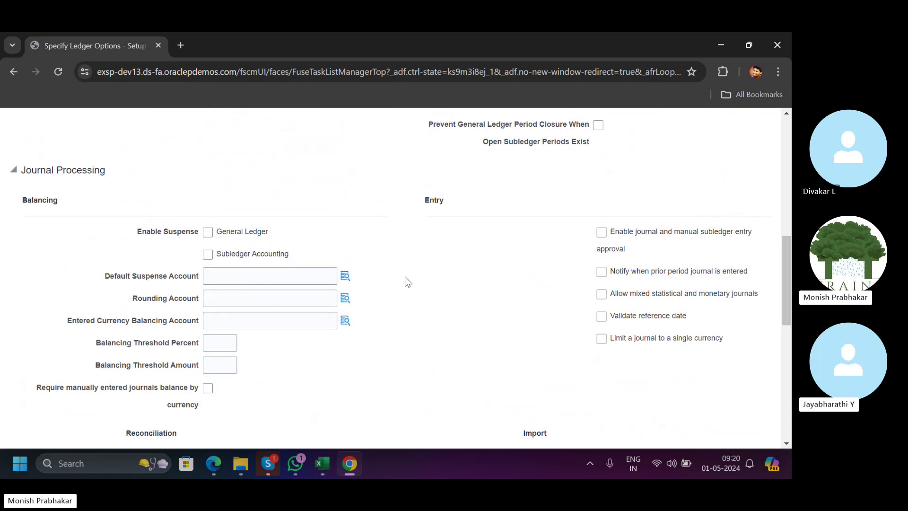
pyautogui.scroll(-9, 647, 350)
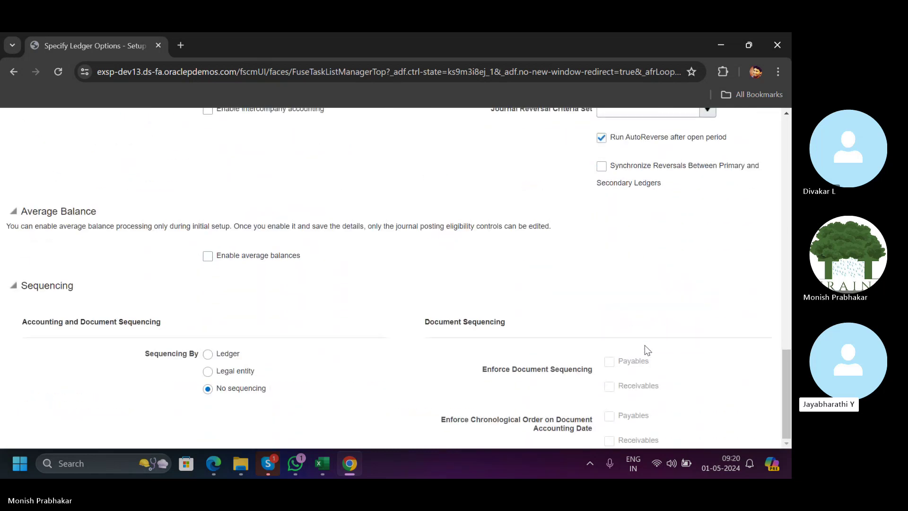
pyautogui.scroll(9, 648, 350)
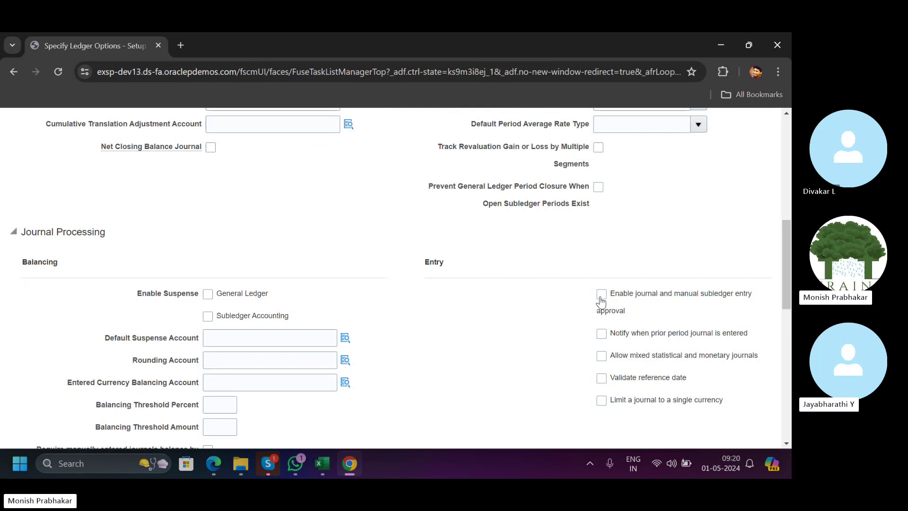
pyautogui.scroll(10, 601, 301)
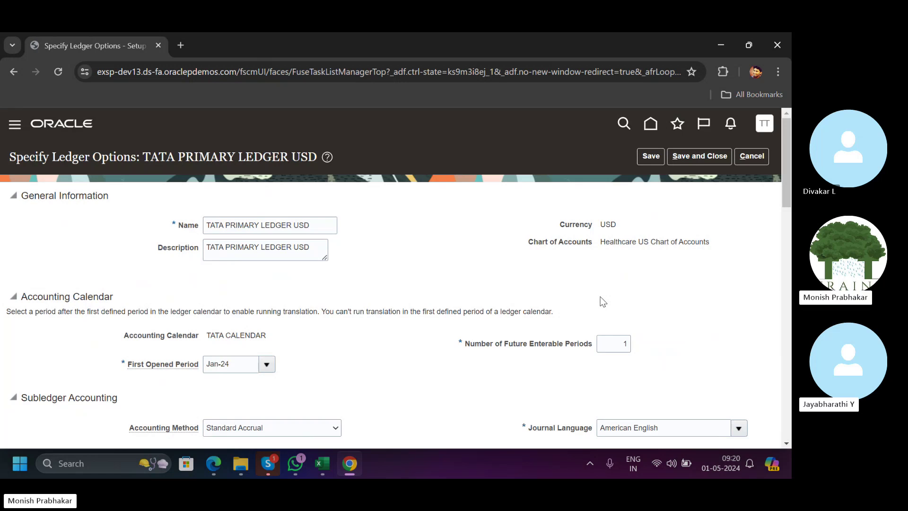
pyautogui.scroll(-3, 413, 244)
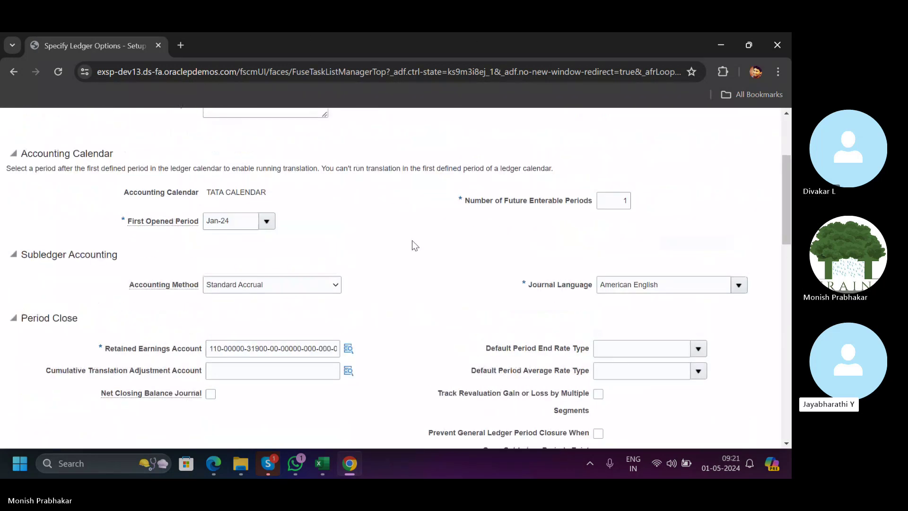
pyautogui.scroll(1, 413, 244)
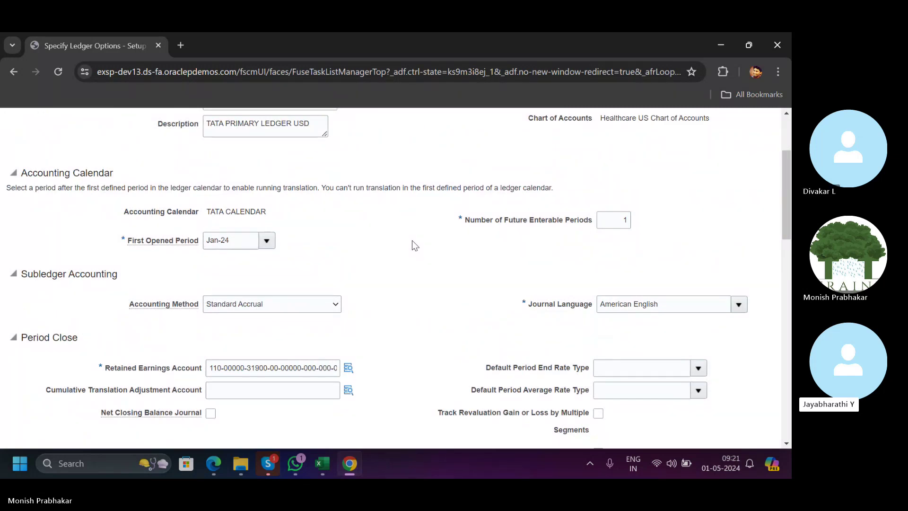
pyautogui.scroll(-7, 412, 240)
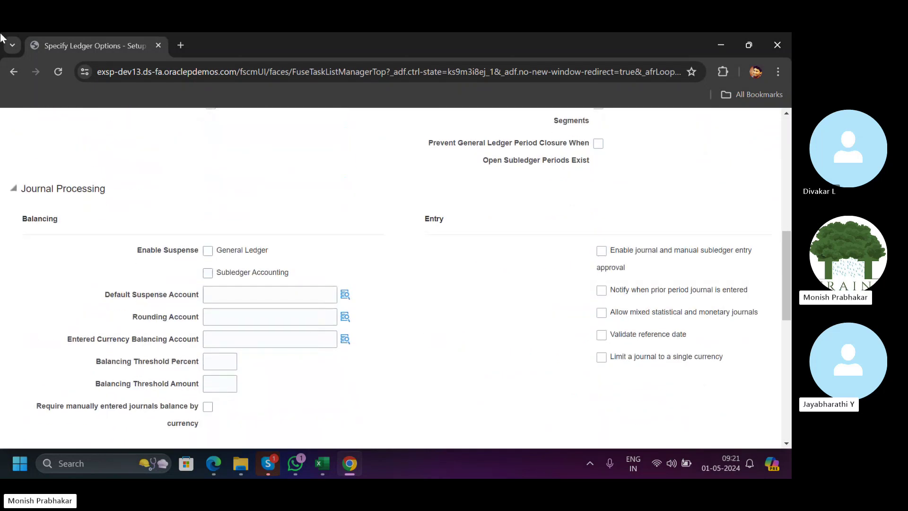
pyautogui.scroll(4, 276, 223)
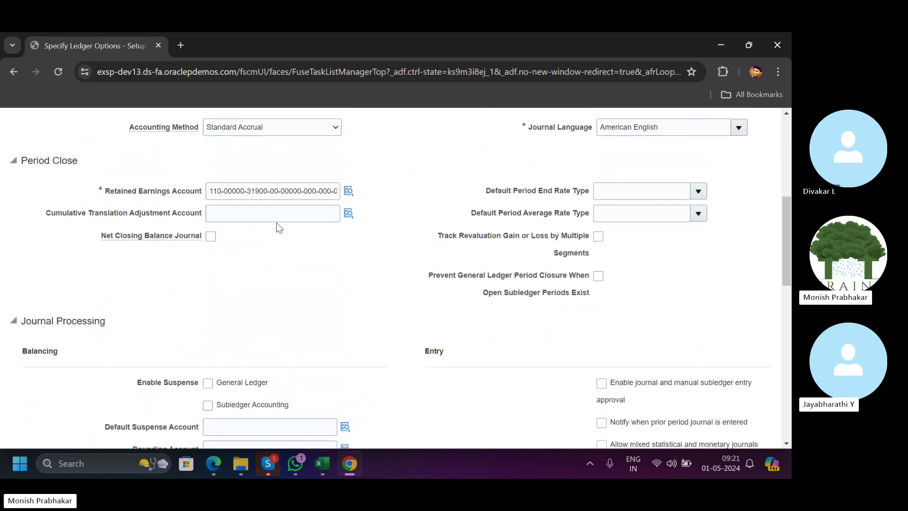
pyautogui.scroll(-1, 276, 227)
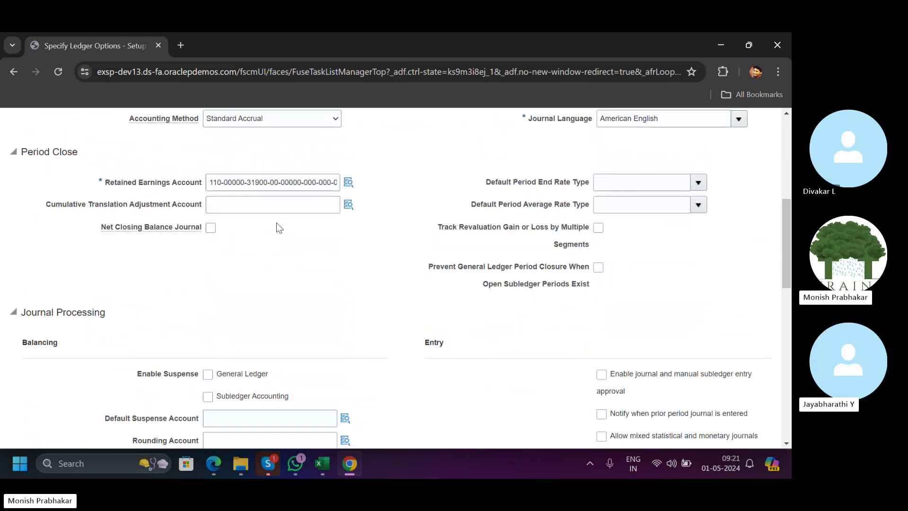
pyautogui.scroll(-2, 459, 216)
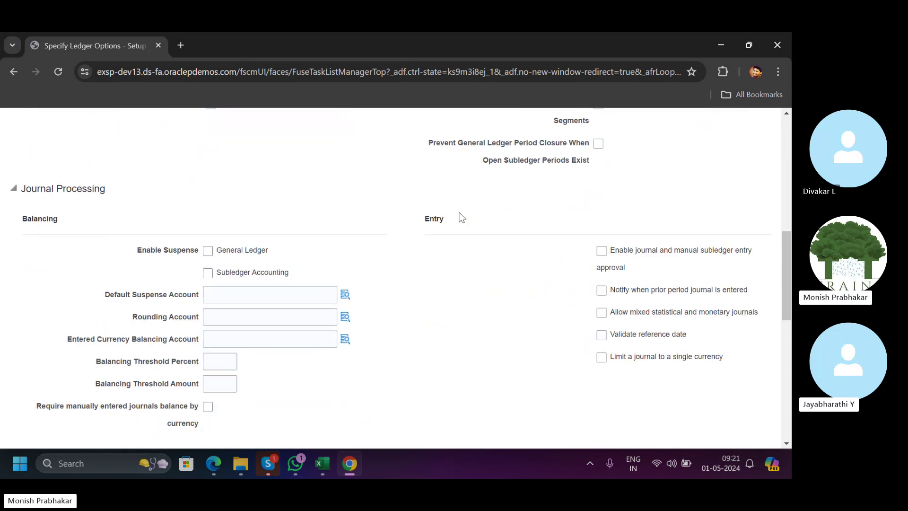
pyautogui.scroll(-6, 461, 217)
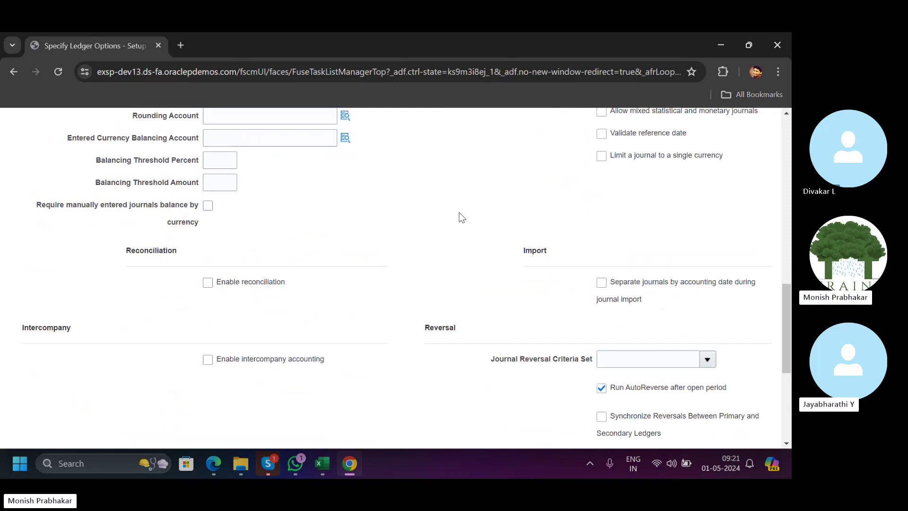
pyautogui.scroll(3, 461, 216)
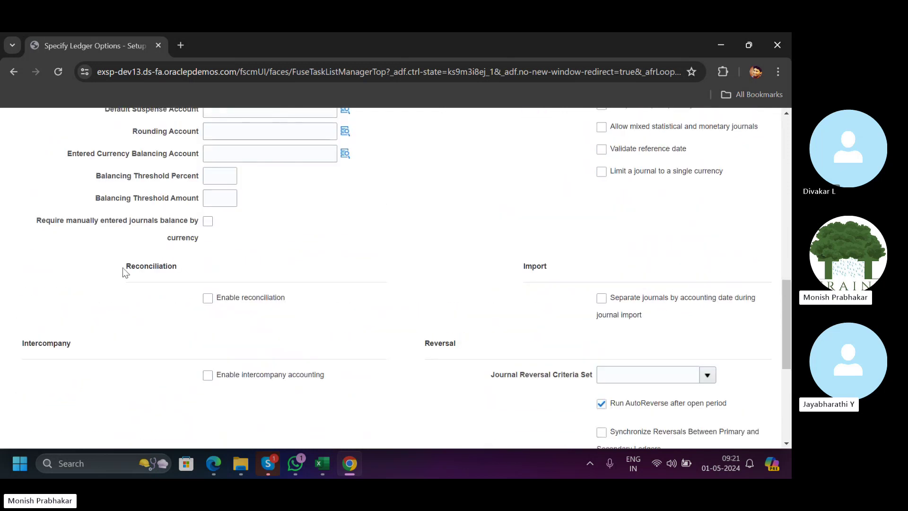
pyautogui.scroll(-2, 510, 279)
pyautogui.scroll(-3, 510, 280)
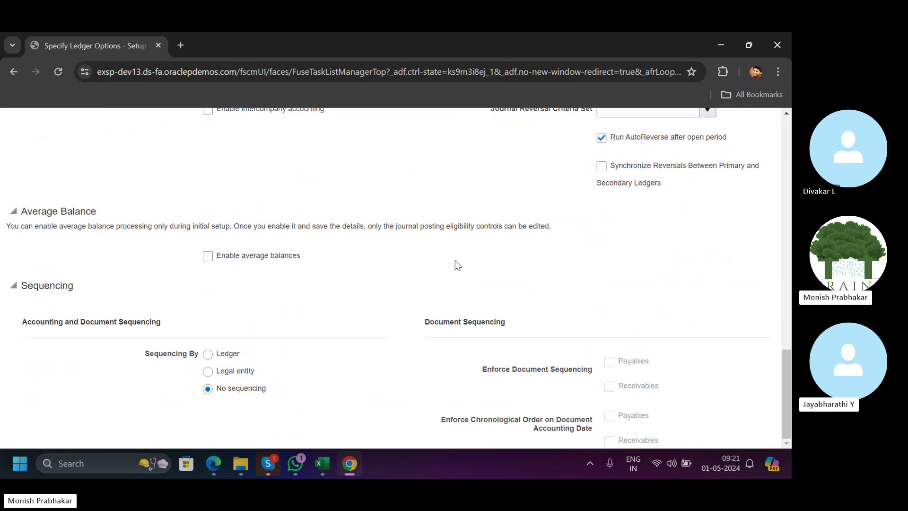
pyautogui.scroll(10, 455, 260)
pyautogui.scroll(5, 455, 260)
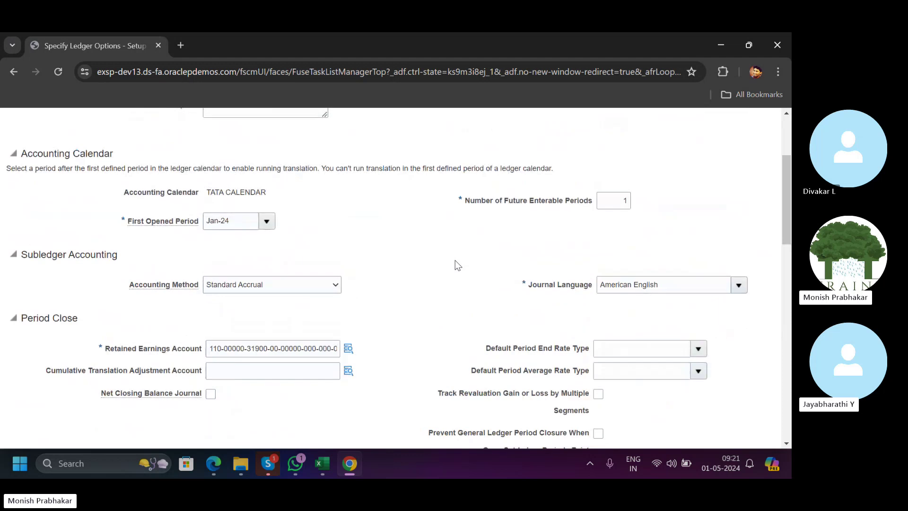
pyautogui.scroll(-5, 241, 262)
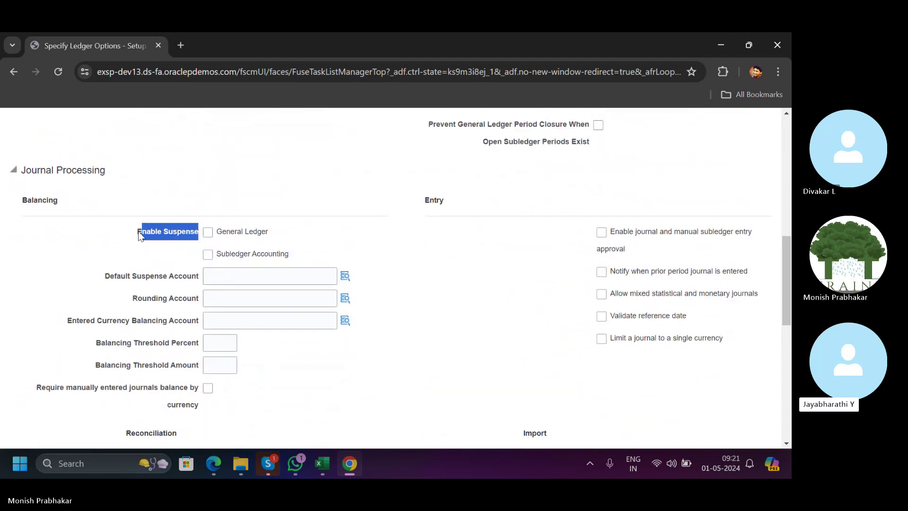
pyautogui.click(143, 235)
pyautogui.moveTo(141, 233); pyautogui.dragTo(212, 236)
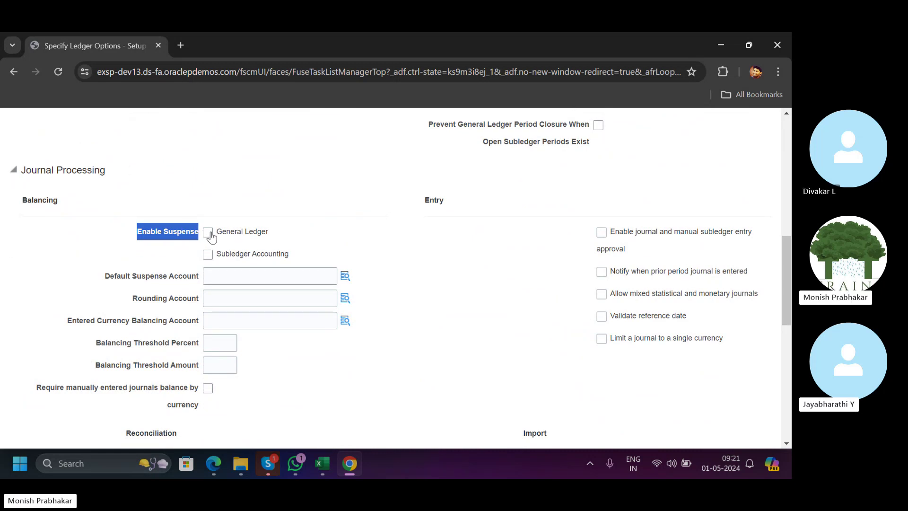
pyautogui.click(322, 468)
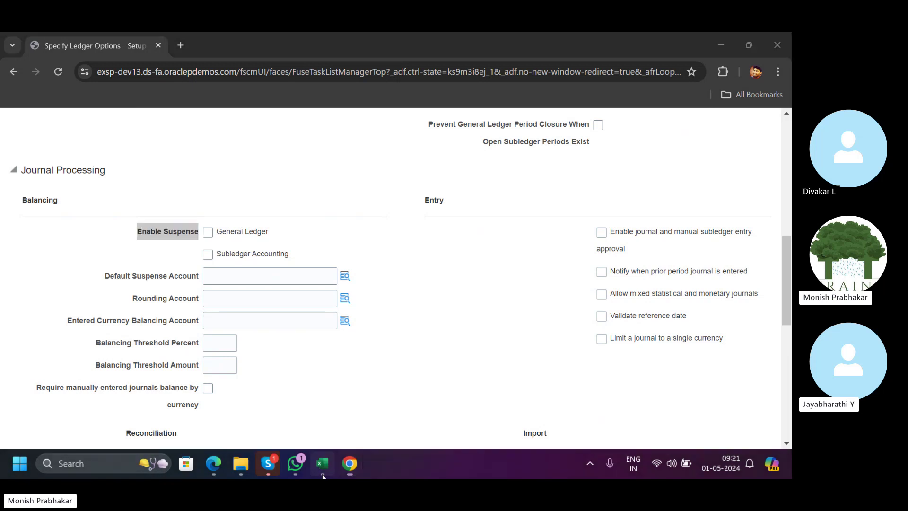
# Note a debit line 'de' / '100 telpehone expenses' in row 13 with 'cr' in I14.
pyautogui.click(303, 247)
pyautogui.click(466, 249)
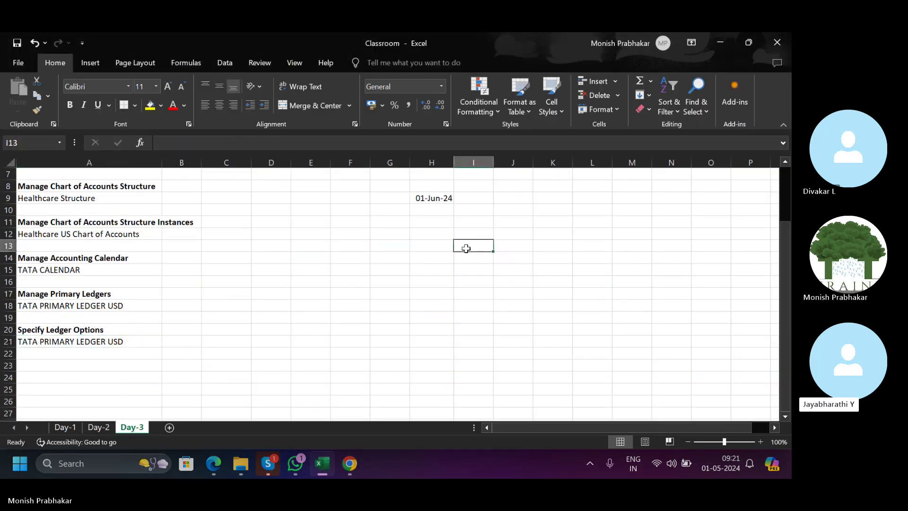
pyautogui.write('de')
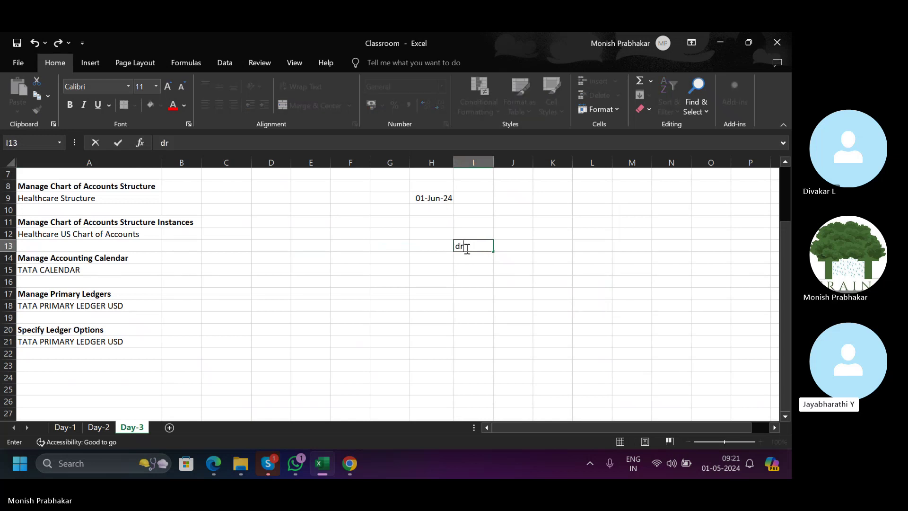
pyautogui.press('Tab')
pyautogui.write('100 ')
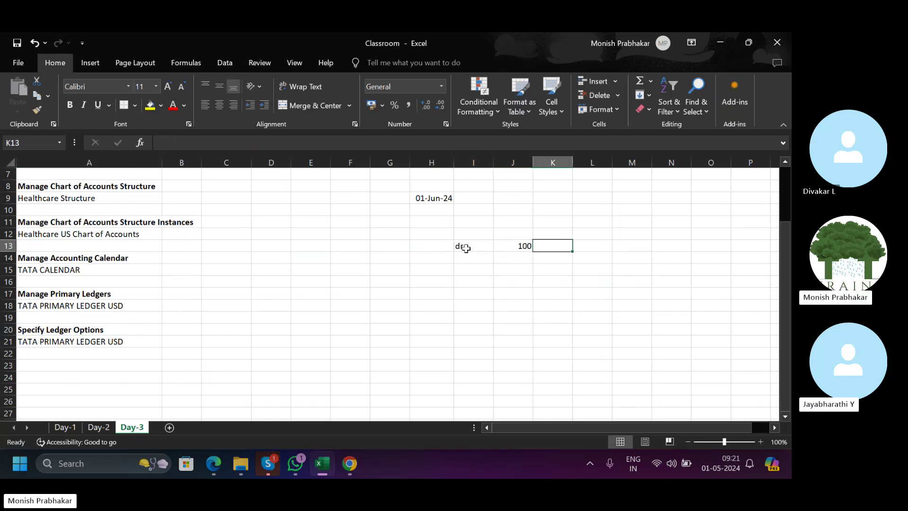
pyautogui.write('telpehone e')
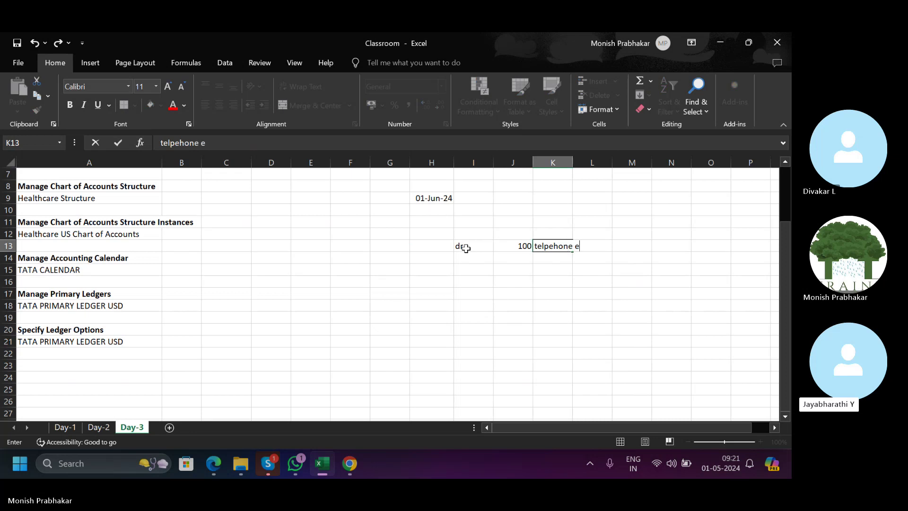
pyautogui.write('xpenses')
pyautogui.click(465, 247)
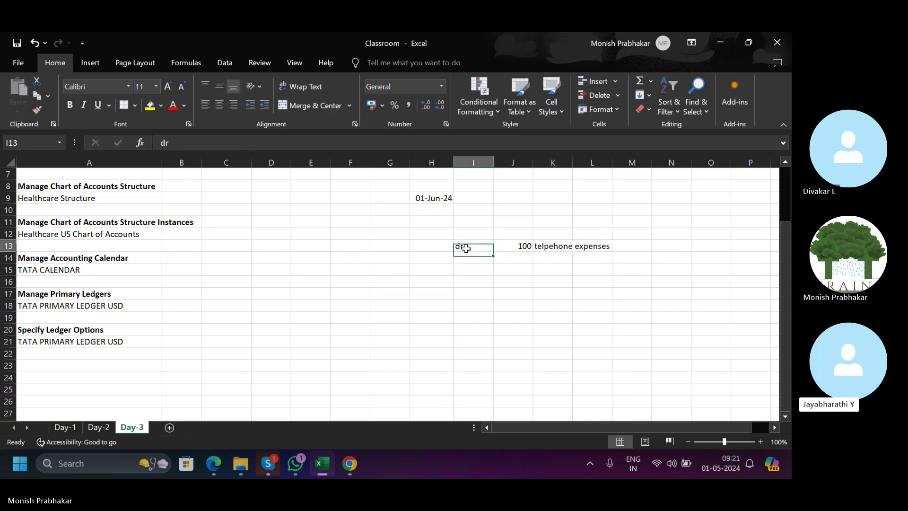
pyautogui.press('Return')
pyautogui.write('cr')
pyautogui.press('Tab')
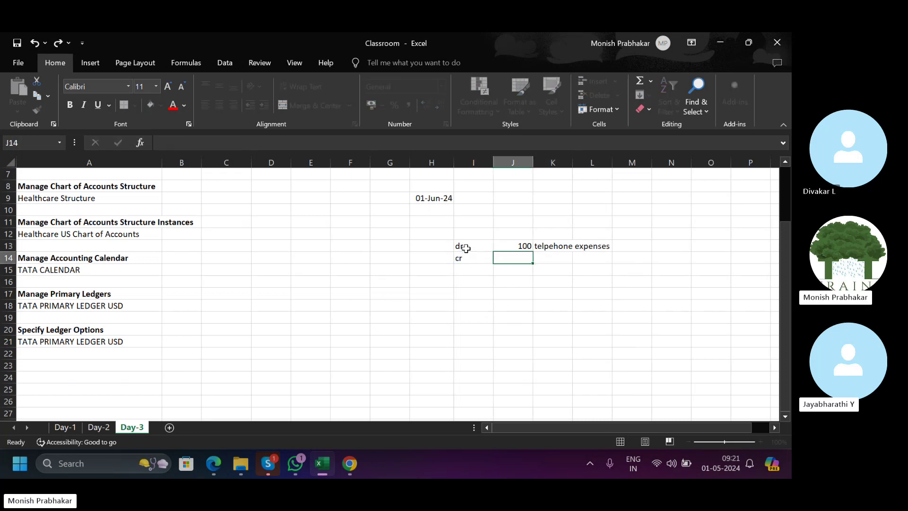
pyautogui.press('Left')
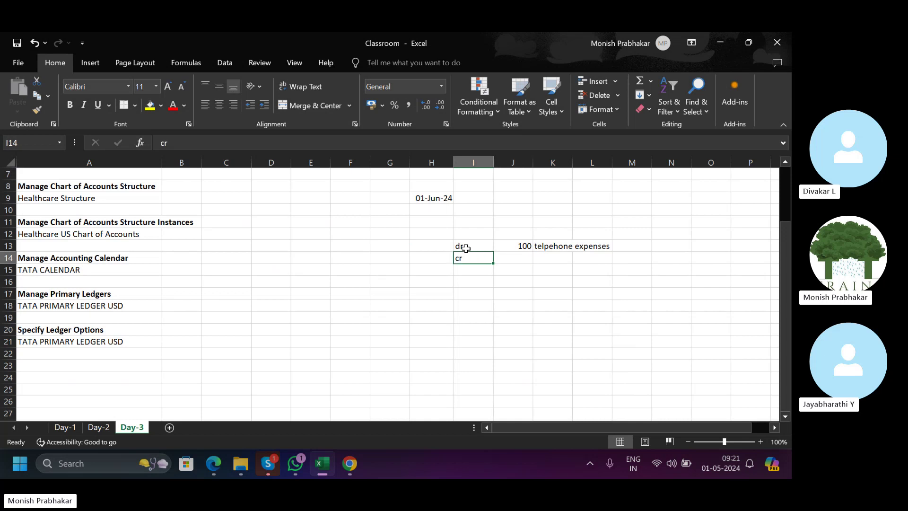
# Enable suspense for General Ledger and Subledger Accounting and start the Default Suspense Account lookup.
pyautogui.hotkey('alt', 'Tab')
pyautogui.click(208, 233)
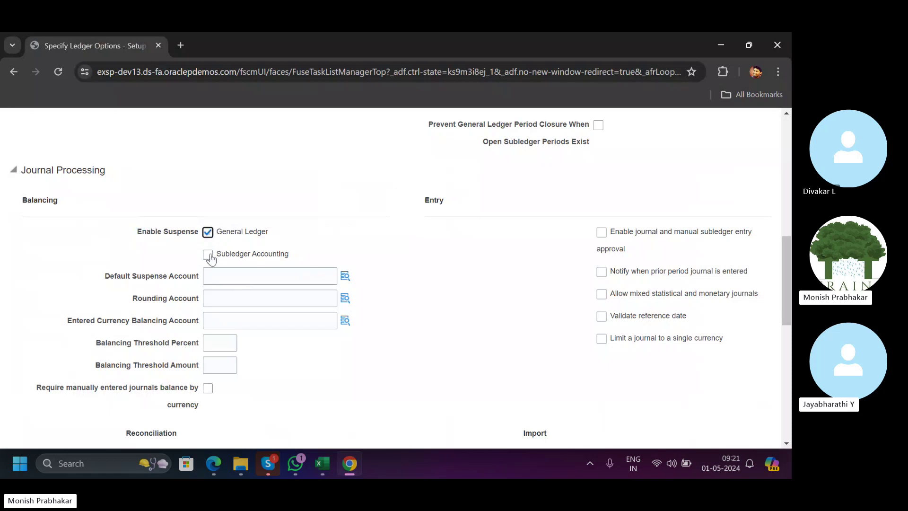
pyautogui.click(208, 255)
pyautogui.click(237, 277)
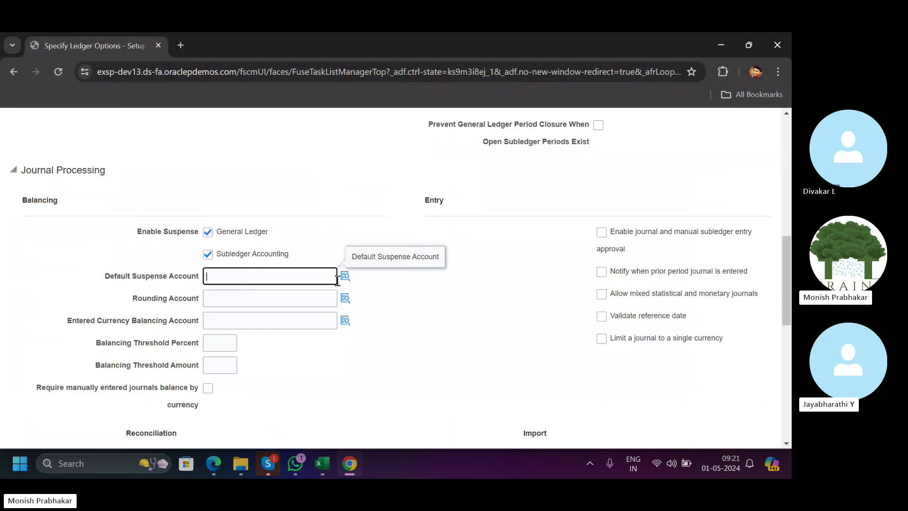
pyautogui.click(344, 277)
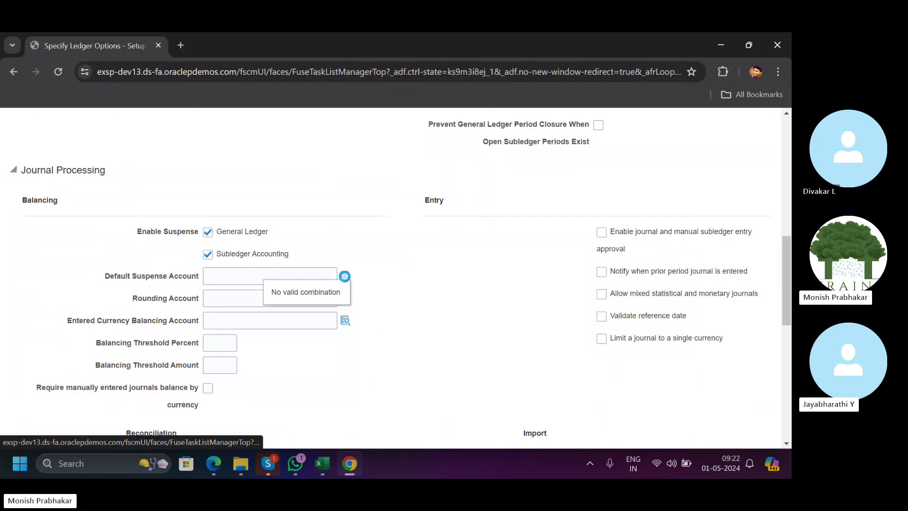
pyautogui.hotkey('alt', 'Tab')
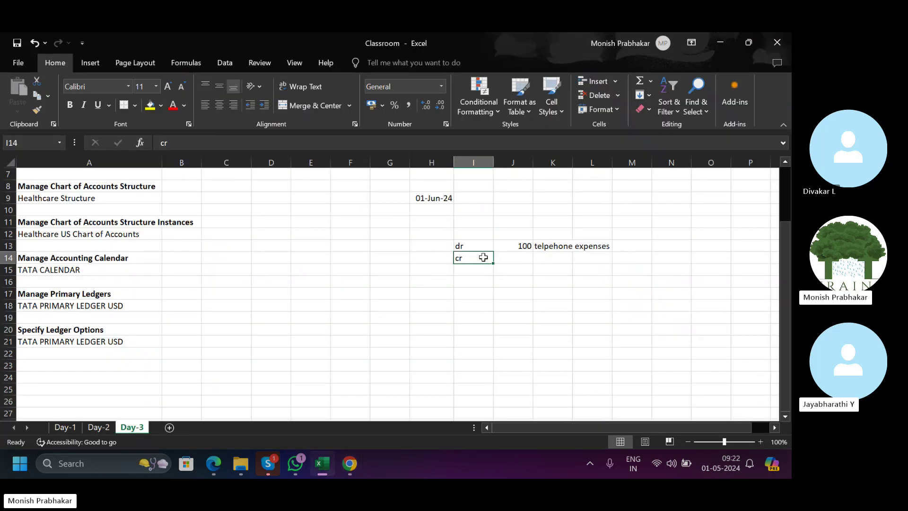
# Autofit column K to fit 'telpehone expenses' and enter 100 in L13.
pyautogui.moveTo(472, 258); pyautogui.dragTo(559, 256)
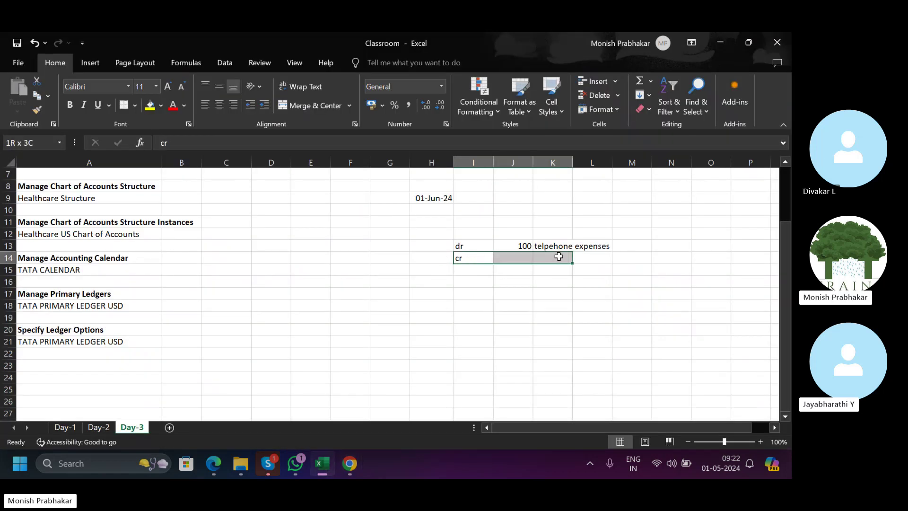
pyautogui.doubleClick(572, 162)
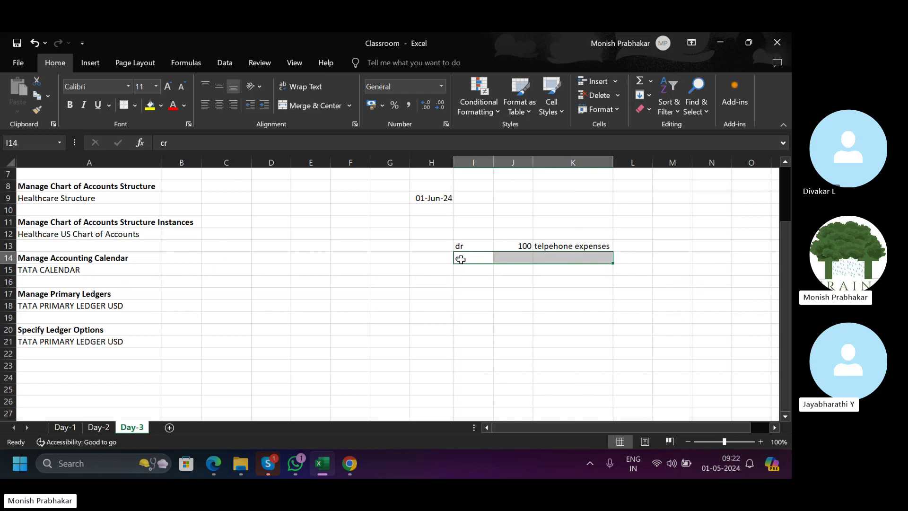
pyautogui.moveTo(462, 257); pyautogui.dragTo(607, 256)
pyautogui.click(619, 244)
pyautogui.write('100')
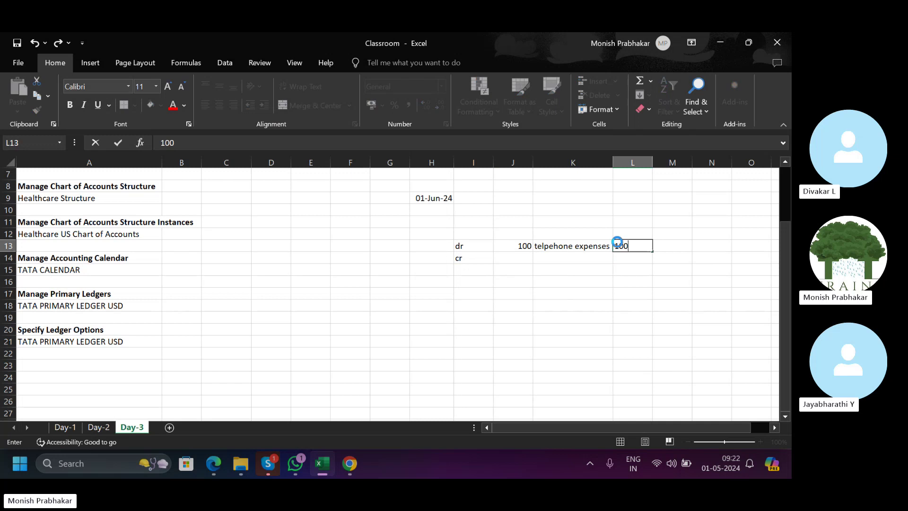
pyautogui.press('Tab')
pyautogui.hotkey('alt', 'Tab')
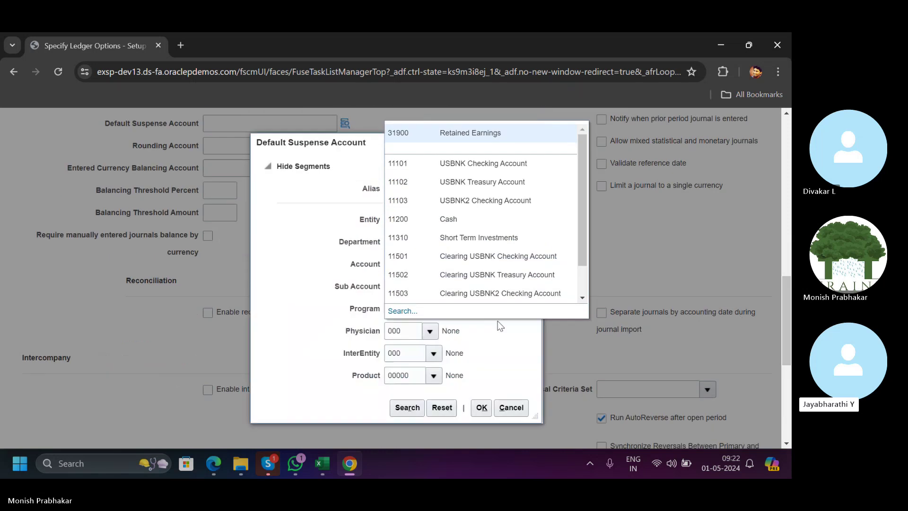
# Search accounts by description 'Suspense' and choose 29900 Suspense BS for the default suspense account.
pyautogui.click(358, 264)
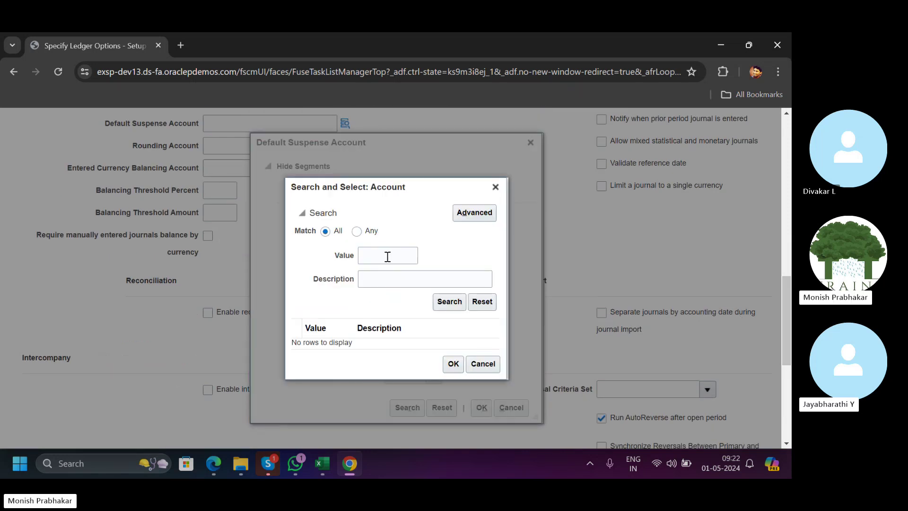
pyautogui.click(366, 278)
pyautogui.write('S')
pyautogui.press('capslock')
pyautogui.write('uspense')
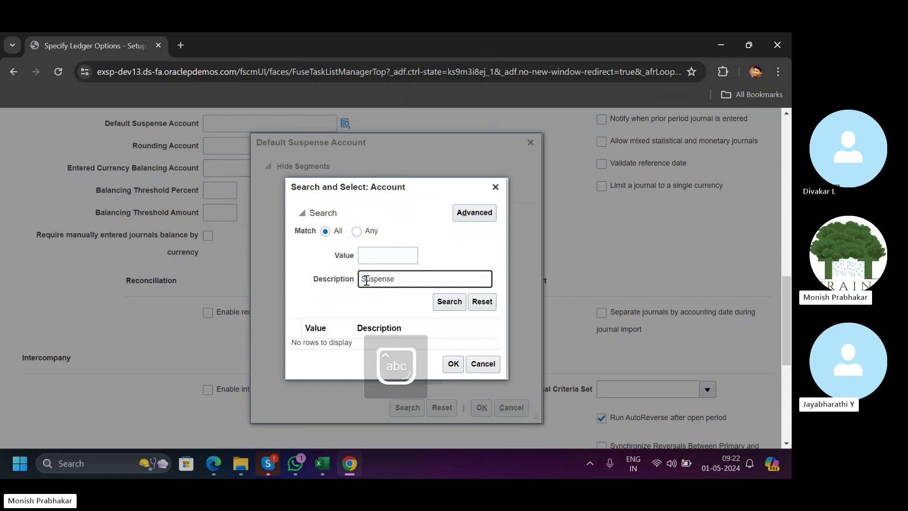
pyautogui.click(442, 300)
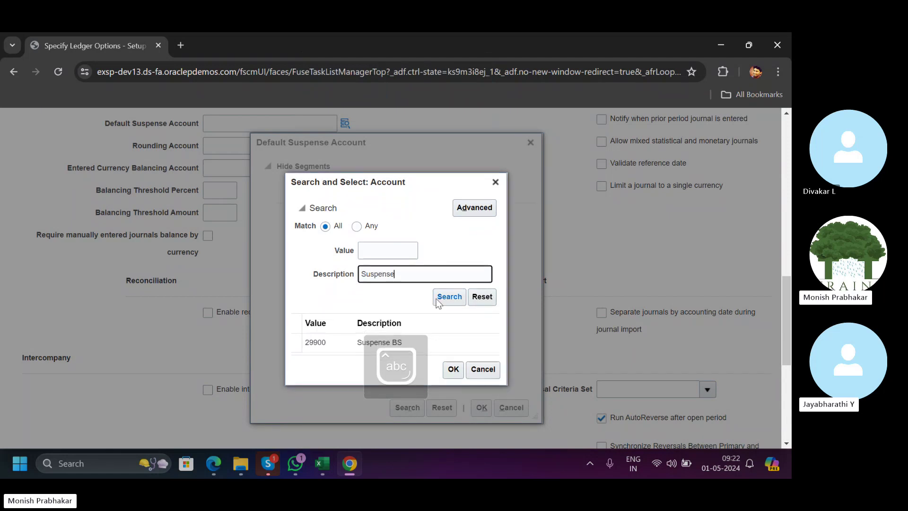
pyautogui.click(334, 344)
pyautogui.click(452, 370)
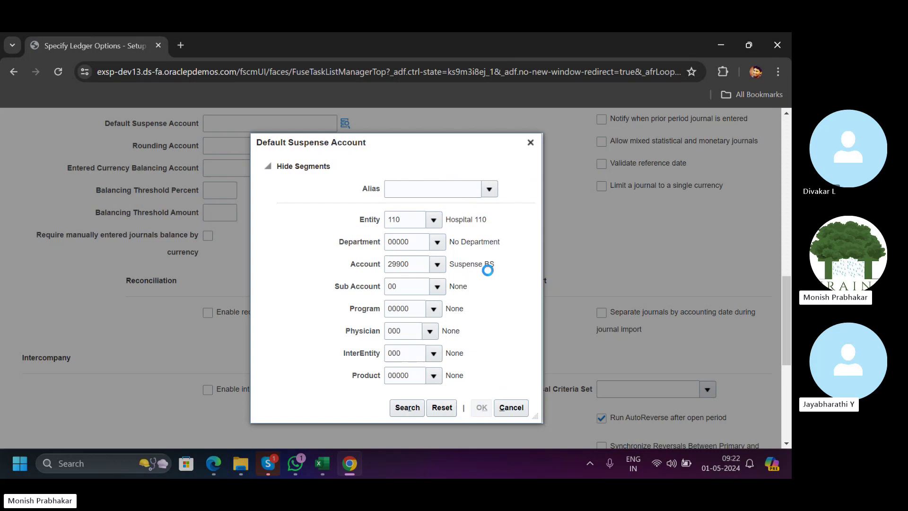
pyautogui.scroll(-6, 488, 271)
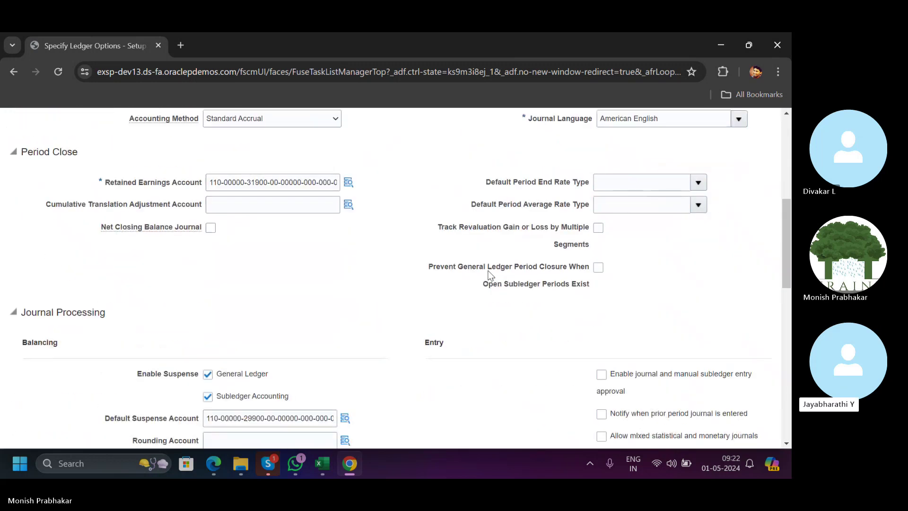
pyautogui.scroll(-3, 324, 287)
# Review the dr/cr note block in Excel against the Oracle Default Suspense Account value.
pyautogui.hotkey('alt', 'Tab')
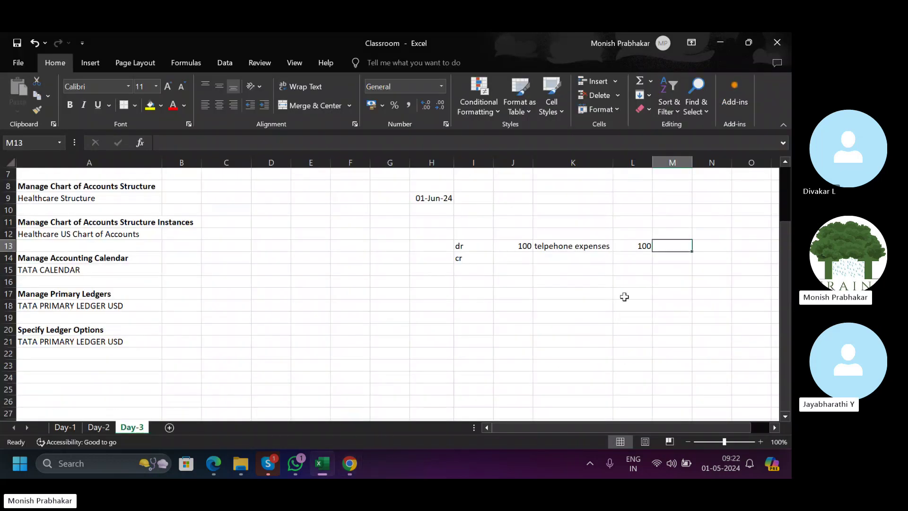
pyautogui.click(642, 259)
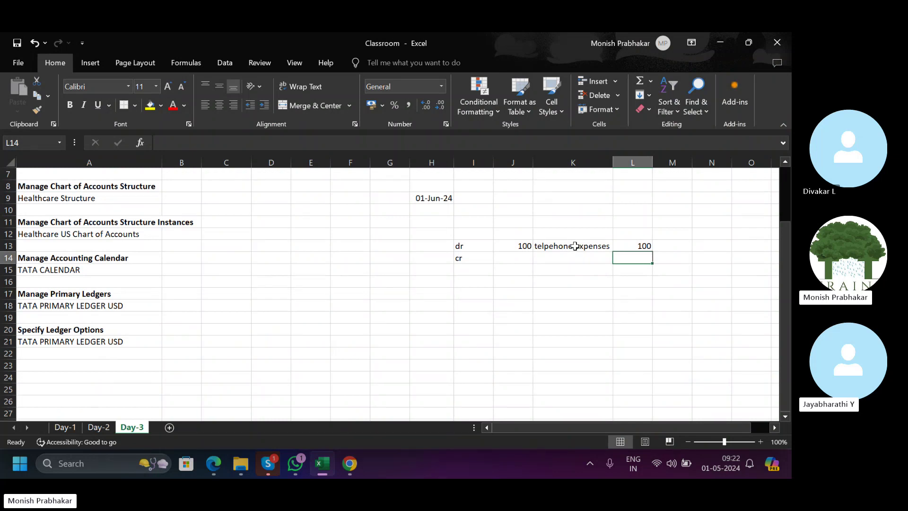
pyautogui.moveTo(466, 249); pyautogui.dragTo(601, 255)
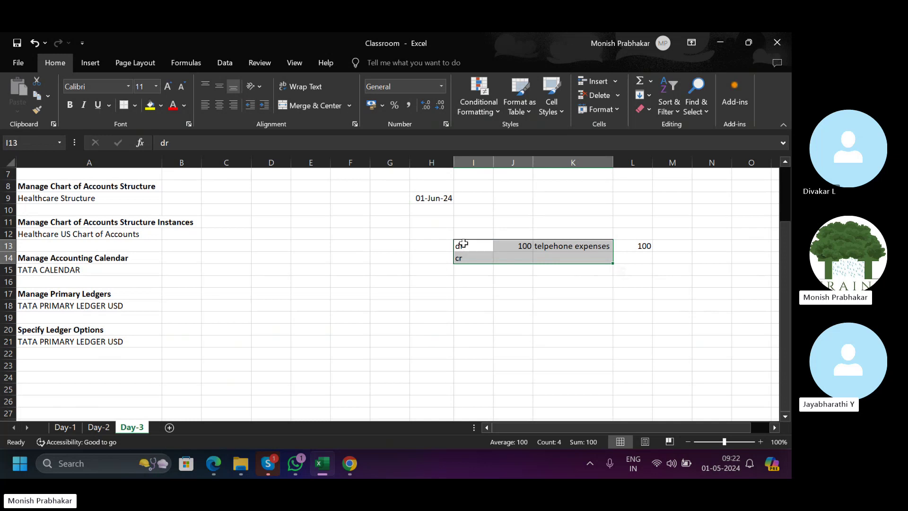
pyautogui.moveTo(462, 244); pyautogui.dragTo(641, 242)
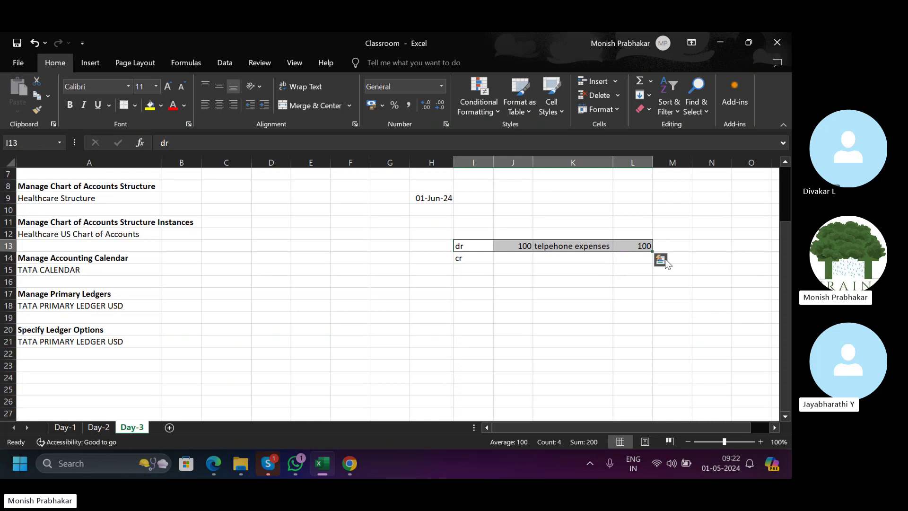
pyautogui.click(673, 259)
pyautogui.hotkey('alt', 'Tab')
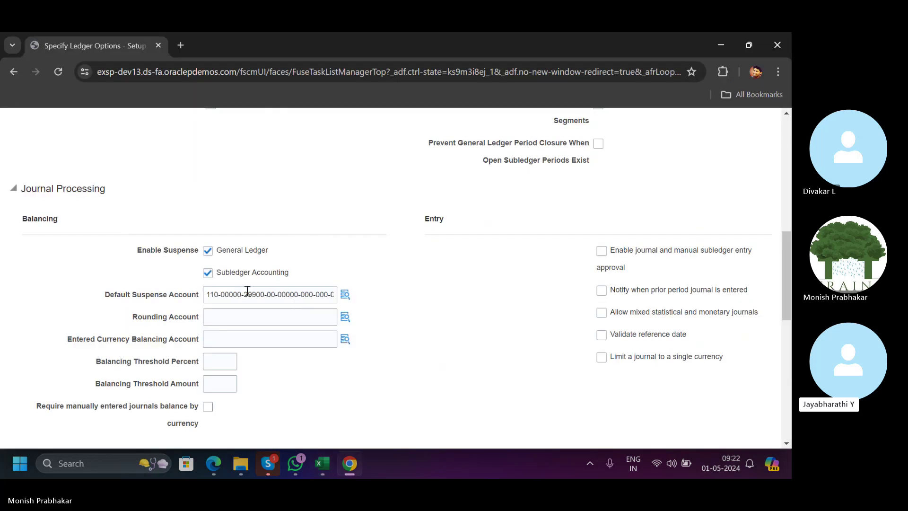
pyautogui.click(247, 291)
pyautogui.hotkey('alt', 'Tab')
# Enter credit amount 100 in M14 and suspense account 29900 in J14.
pyautogui.click(625, 258)
pyautogui.click(657, 259)
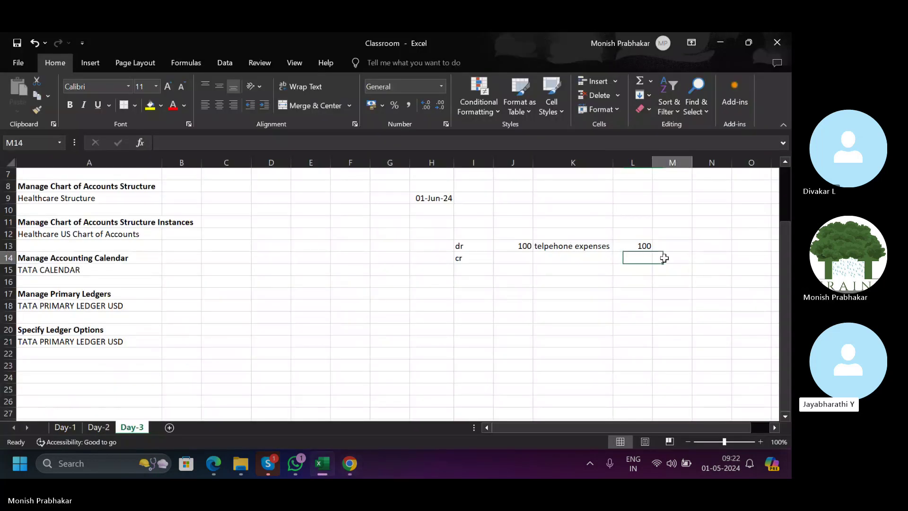
pyautogui.write('100')
pyautogui.press('Tab')
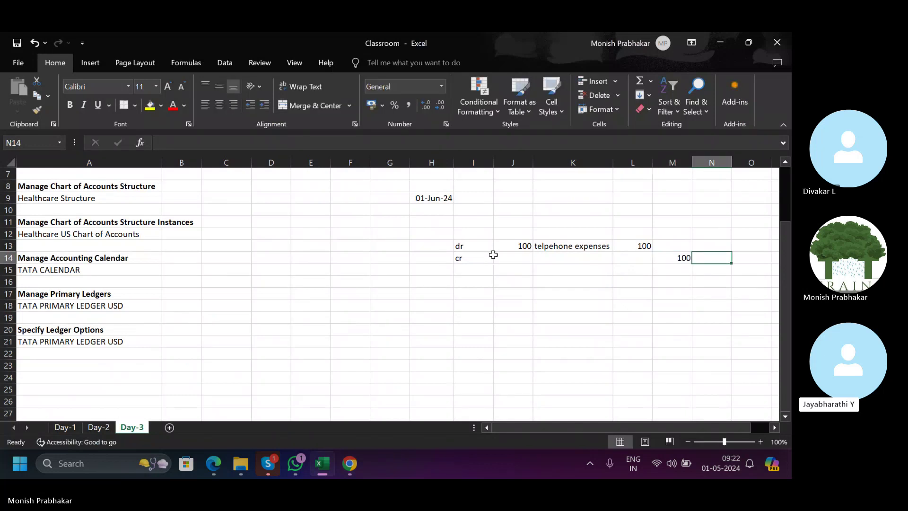
pyautogui.click(501, 258)
pyautogui.hotkey('alt', 'Tab')
pyautogui.hotkey('alt', 'Tab')
pyautogui.write('29900')
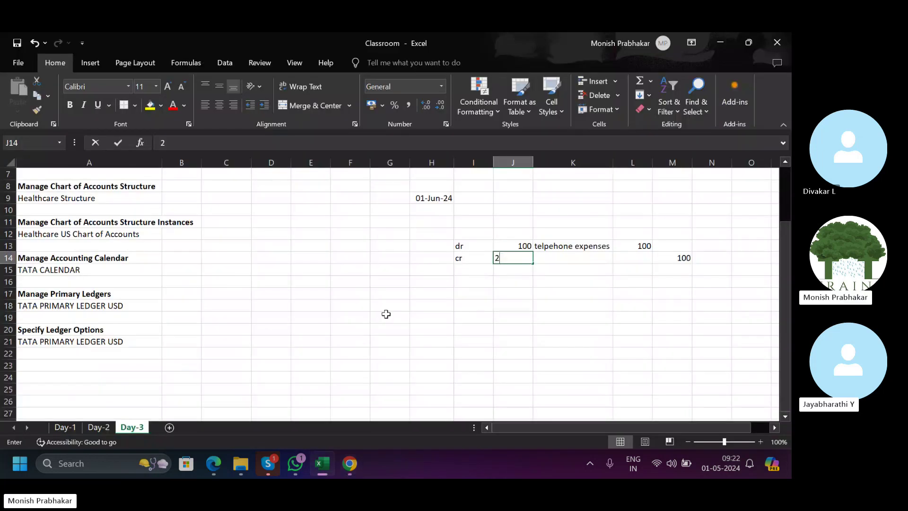
pyautogui.press('Tab')
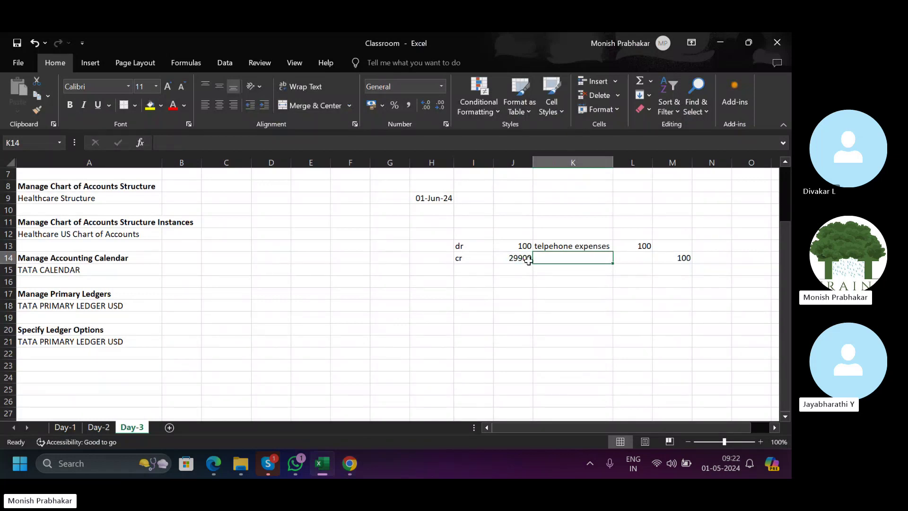
# Add a debit line 'dr' 29900 in row 17 and a 'cr' label in I18.
pyautogui.click(468, 293)
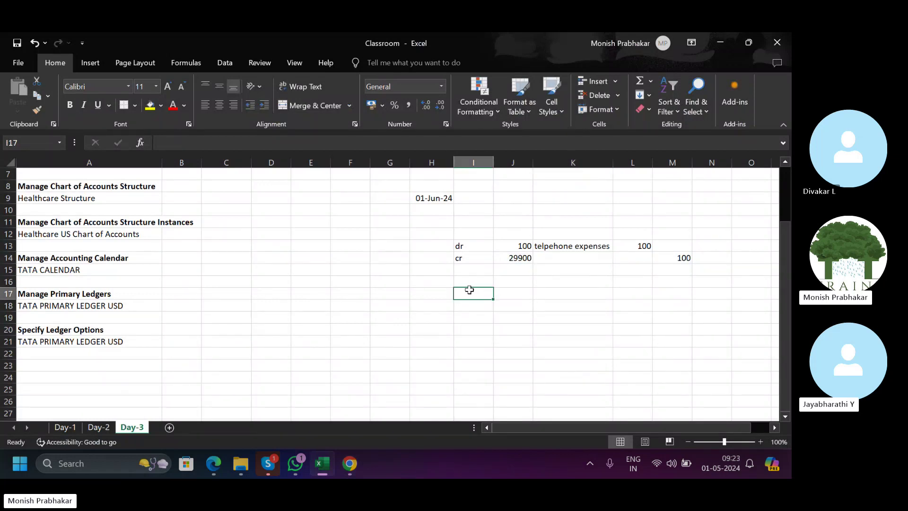
pyautogui.write('dr')
pyautogui.press('Tab')
pyautogui.write('29')
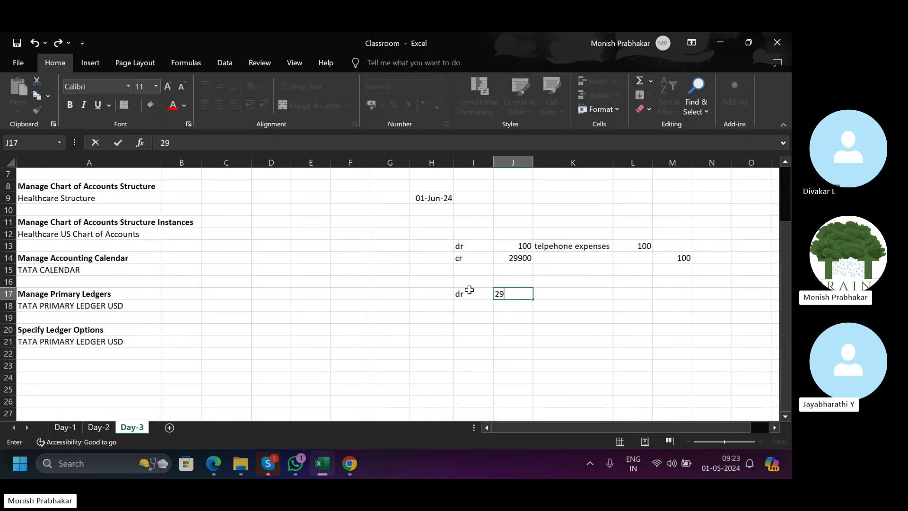
pyautogui.write('900')
pyautogui.press('Right')
pyautogui.press('Up')
pyautogui.press('Left')
pyautogui.press('Down')
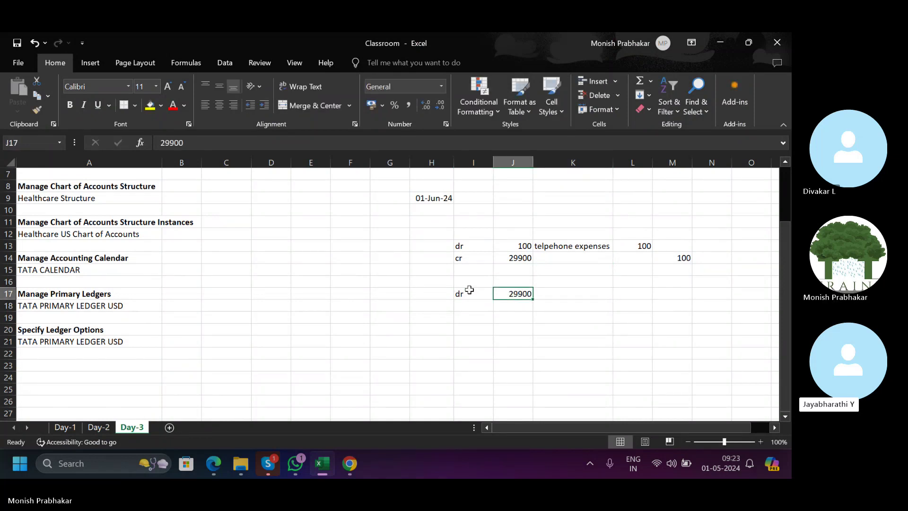
pyautogui.press('Down')
pyautogui.press('Left')
pyautogui.write('cr')
pyautogui.press('Tab')
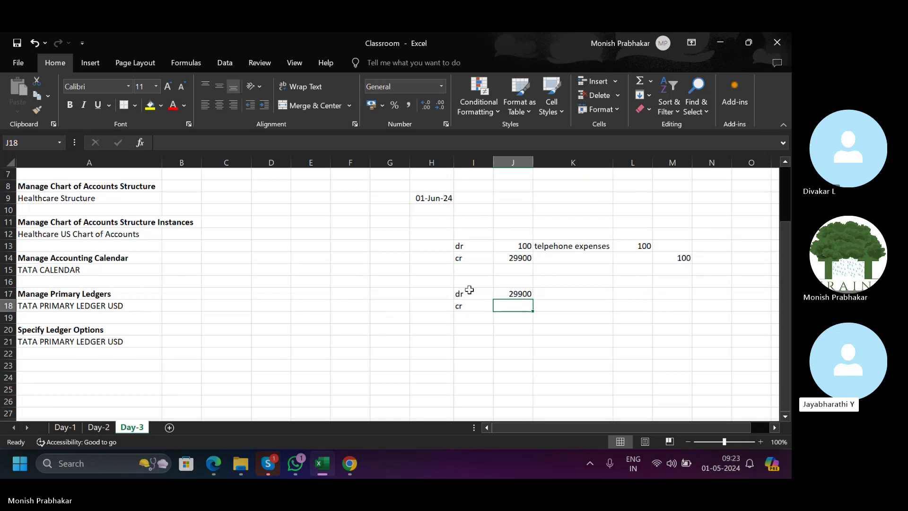
# Select the I13:M18 scratch block, then check the Rounding Account lookup in Oracle.
pyautogui.moveTo(457, 250); pyautogui.dragTo(661, 303)
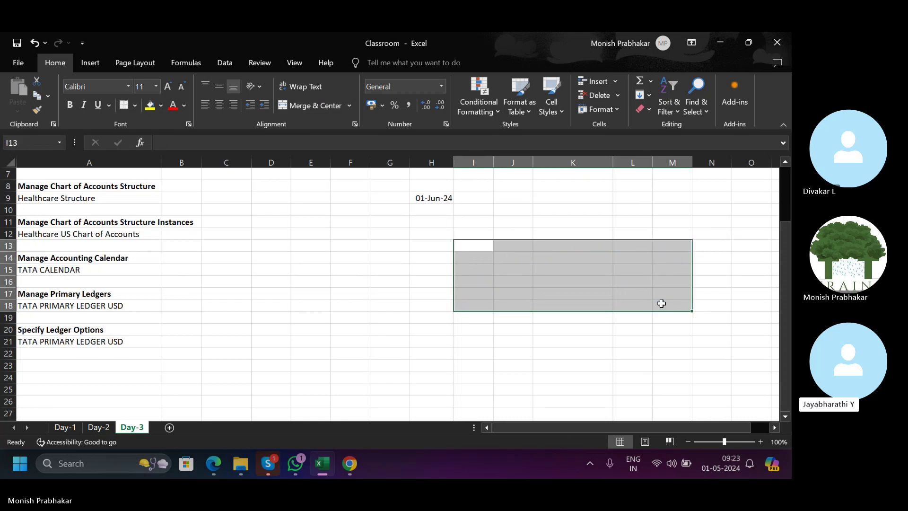
pyautogui.hotkey('alt', 'Tab')
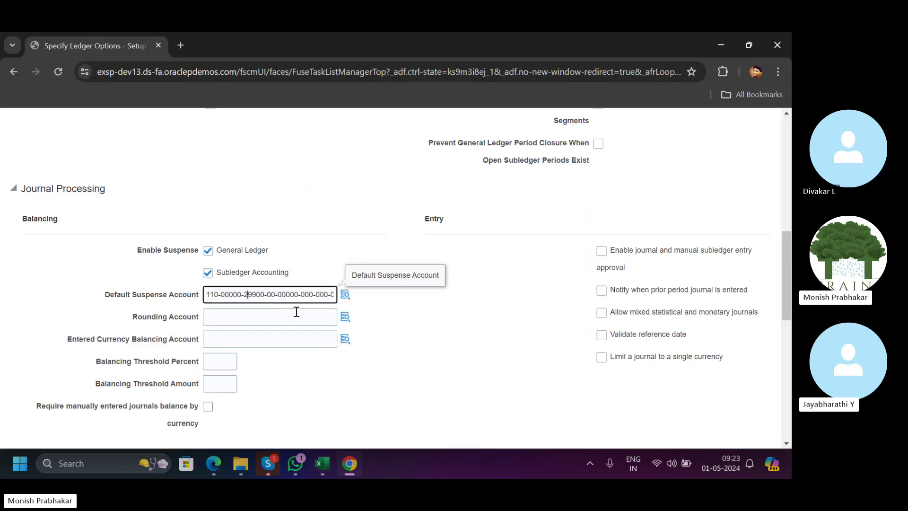
pyautogui.click(240, 322)
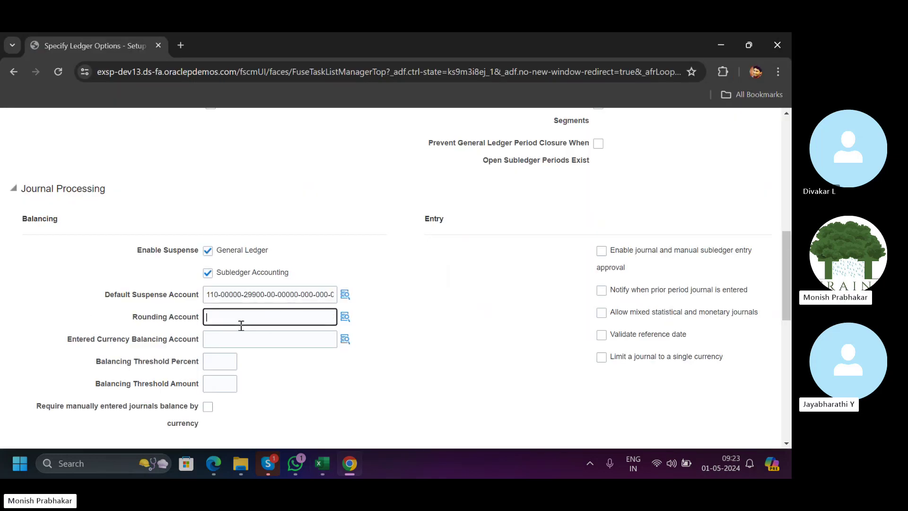
pyautogui.click(345, 319)
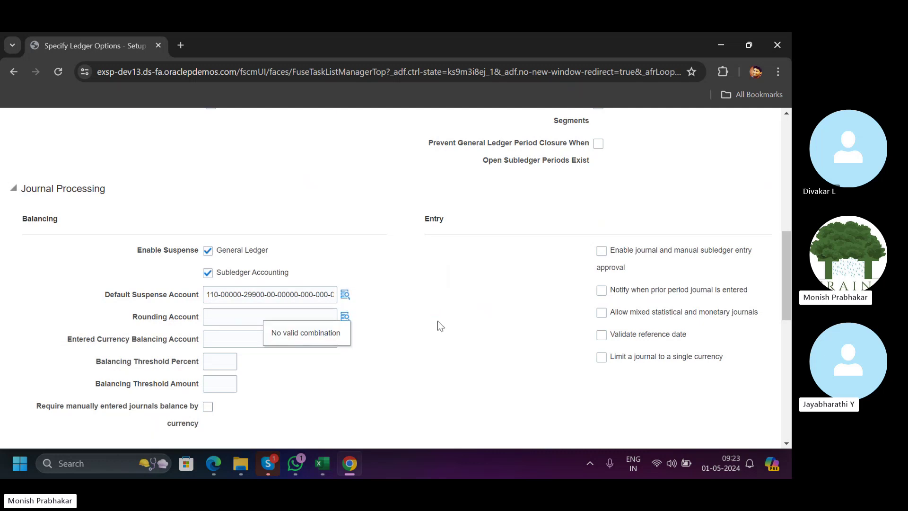
pyautogui.hotkey('alt', 'Tab')
pyautogui.click(559, 268)
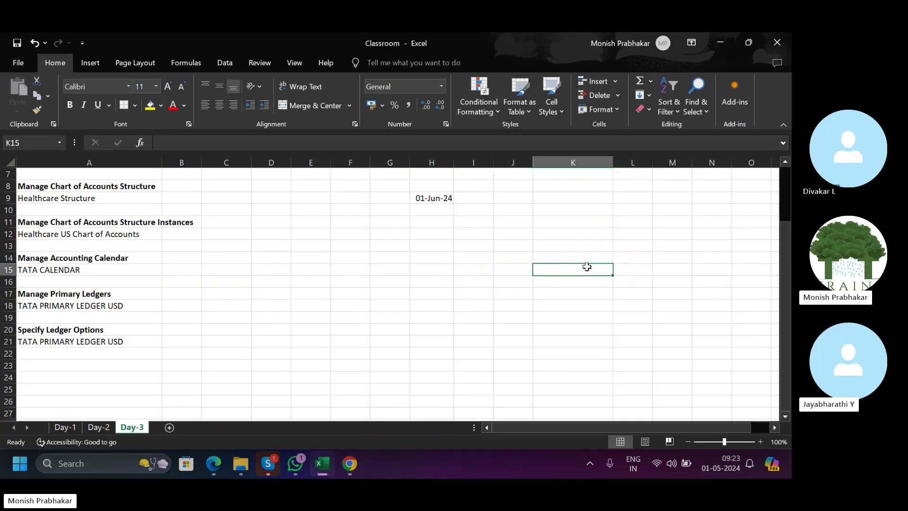
# Put 200.256 in cell K15, then return to the Oracle Specify Ledger Options page.
pyautogui.write('200.256')
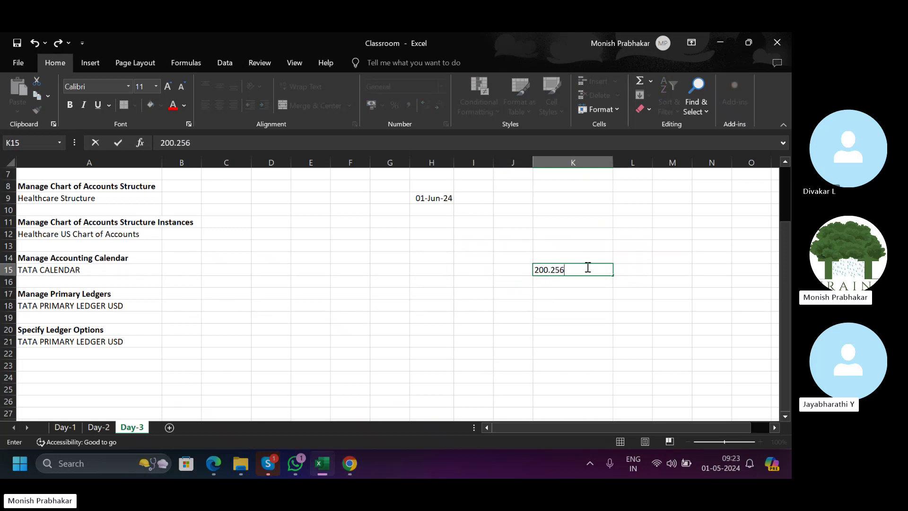
pyautogui.hotkey('ctrl', 'Return')
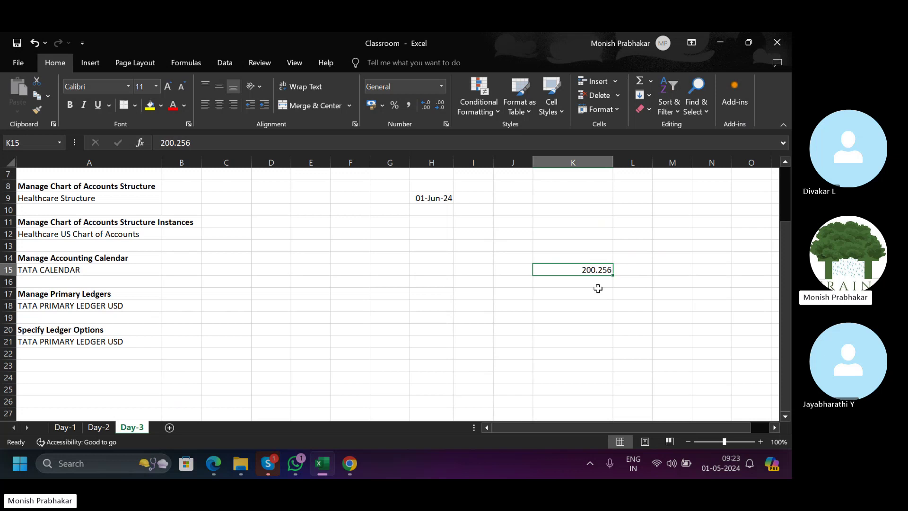
pyautogui.click(582, 284)
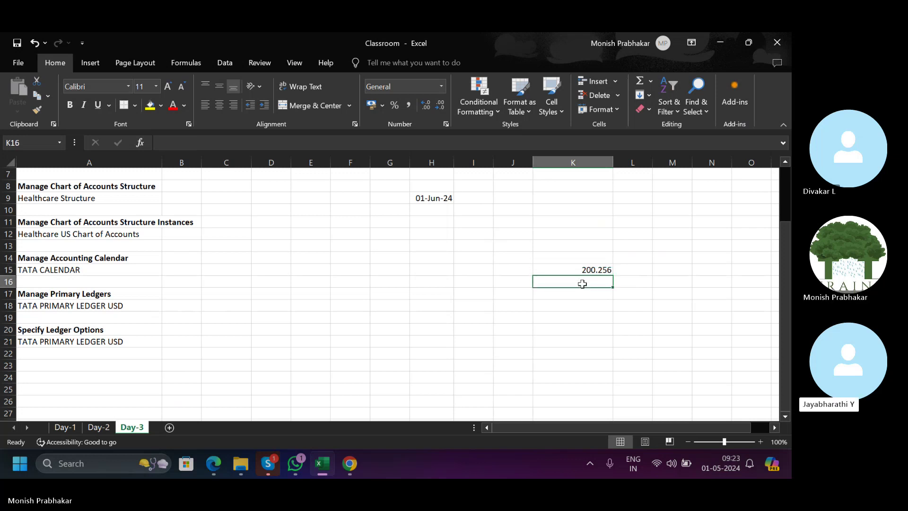
pyautogui.hotkey('alt', 'Tab')
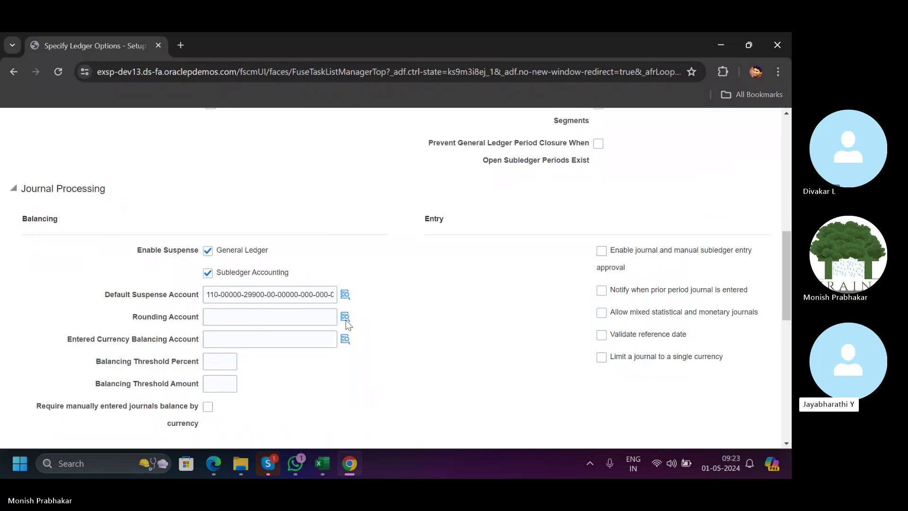
# Search the Rounding Account lookup for natural accounts described as 'Rounding'.
pyautogui.click(345, 317)
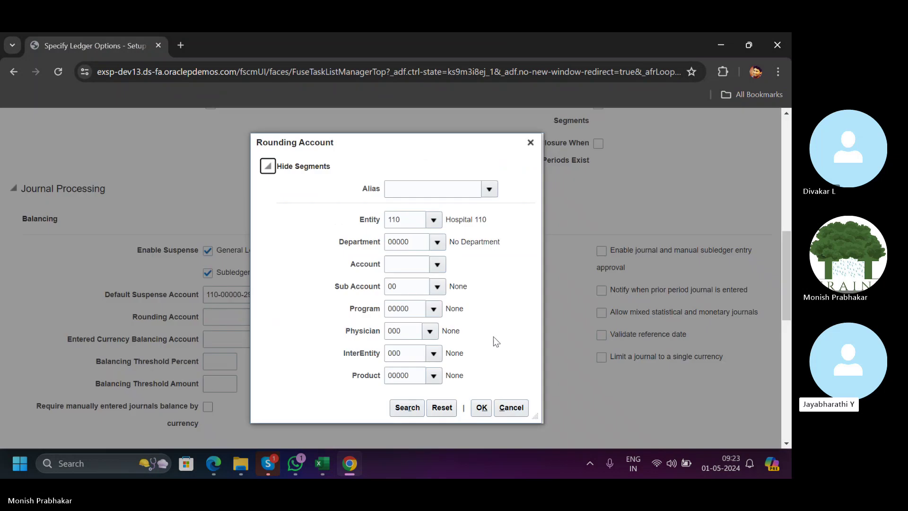
pyautogui.click(436, 264)
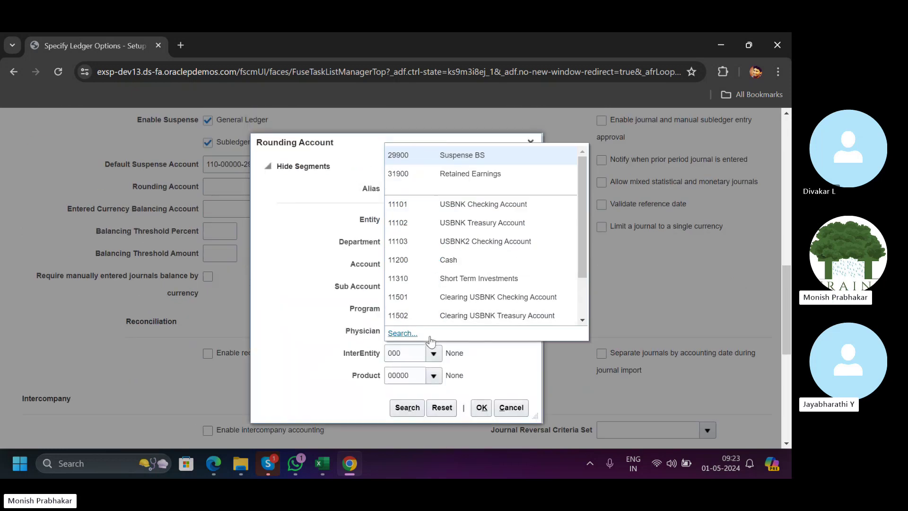
pyautogui.click(409, 335)
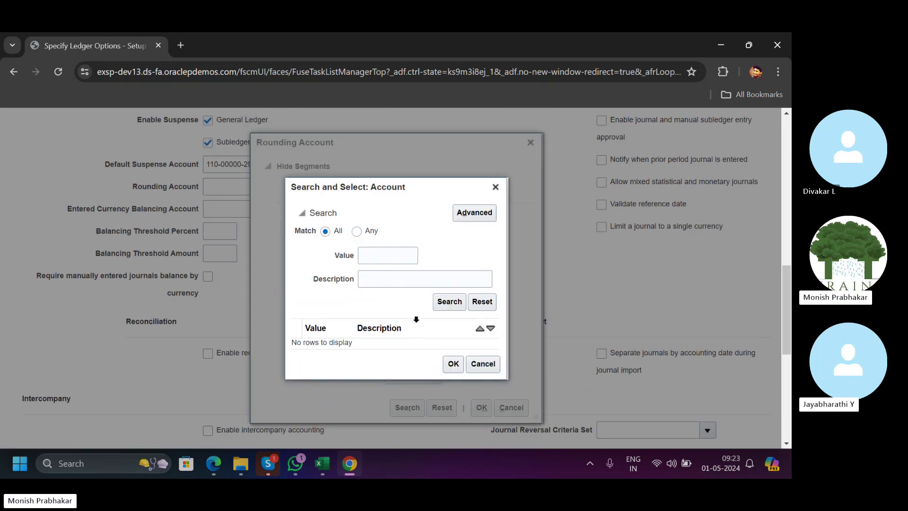
pyautogui.click(367, 272)
pyautogui.write('R')
pyautogui.press('capslock')
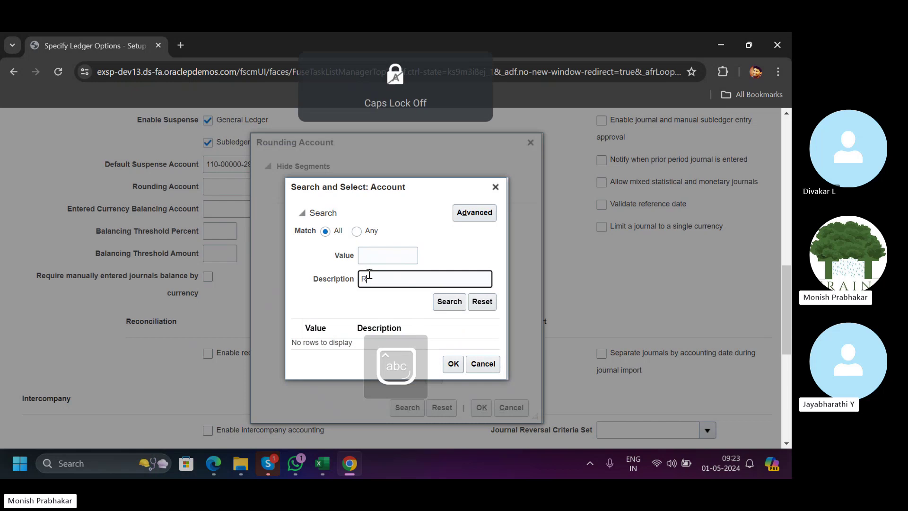
pyautogui.write('ounding')
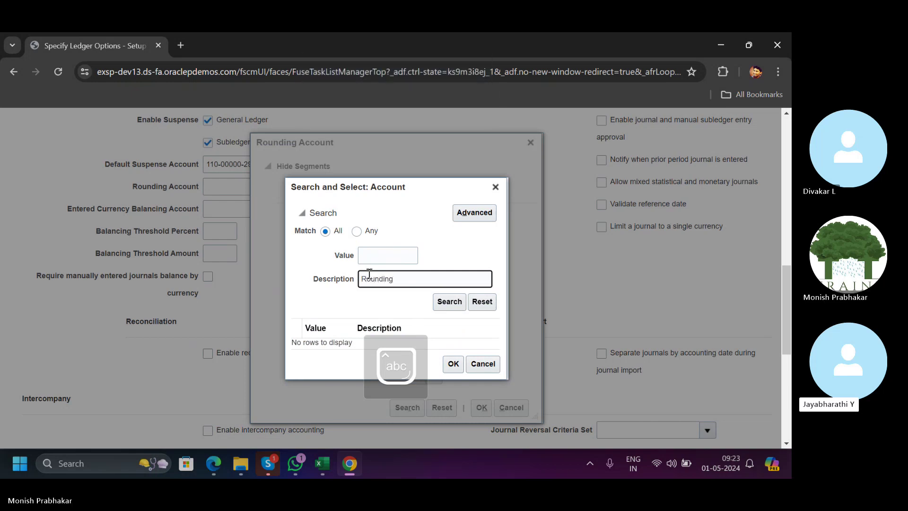
pyautogui.click(449, 302)
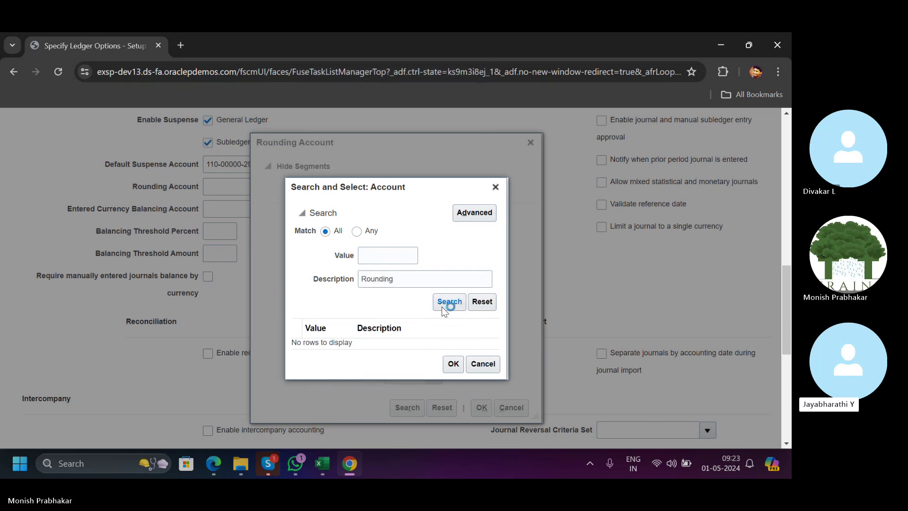
pyautogui.doubleClick(416, 279)
pyautogui.press('BackSpace')
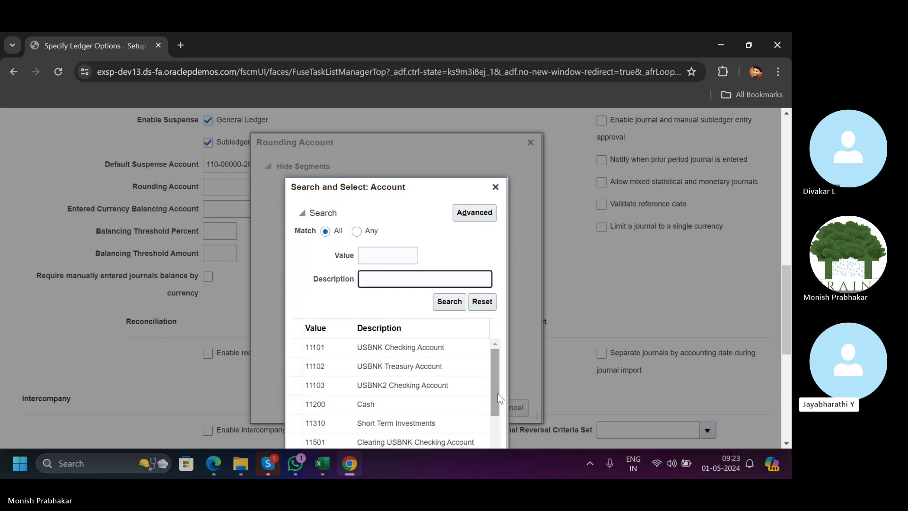
# Browse the results, then cancel and close the Rounding Account dialog leaving it blank.
pyautogui.moveTo(498, 382); pyautogui.dragTo(495, 385)
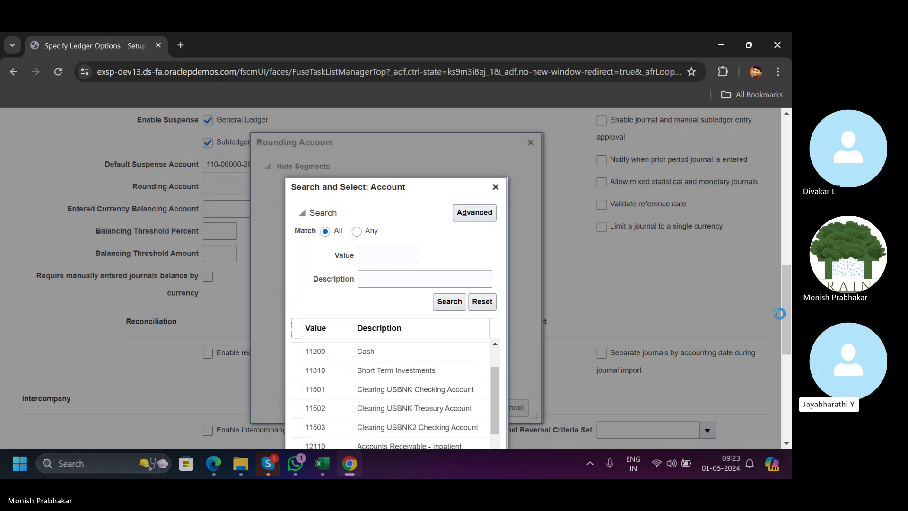
pyautogui.scroll(-3, 779, 313)
pyautogui.moveTo(491, 241); pyautogui.dragTo(495, 374)
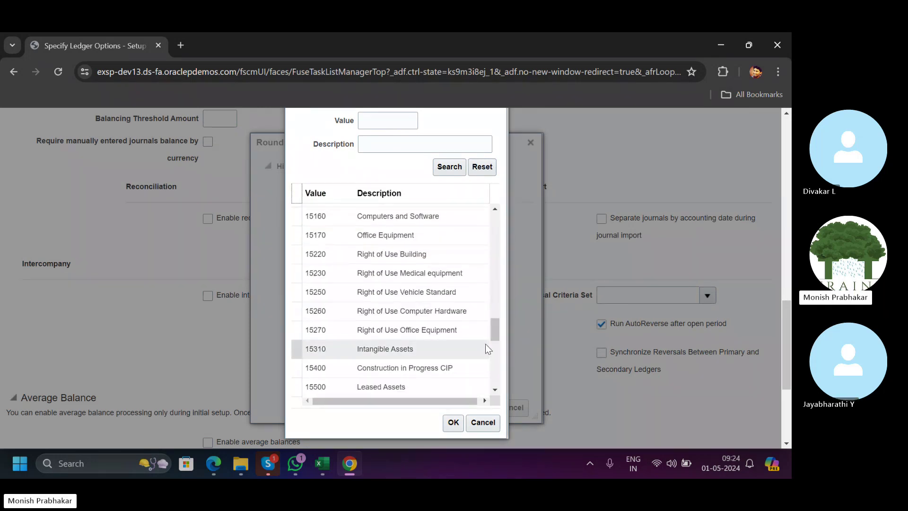
pyautogui.moveTo(490, 332); pyautogui.dragTo(492, 367)
pyautogui.click(483, 422)
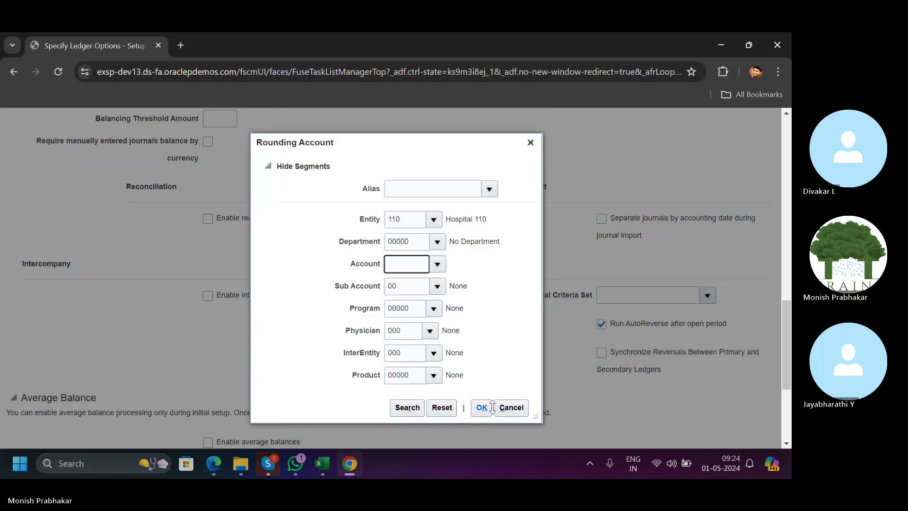
pyautogui.click(538, 373)
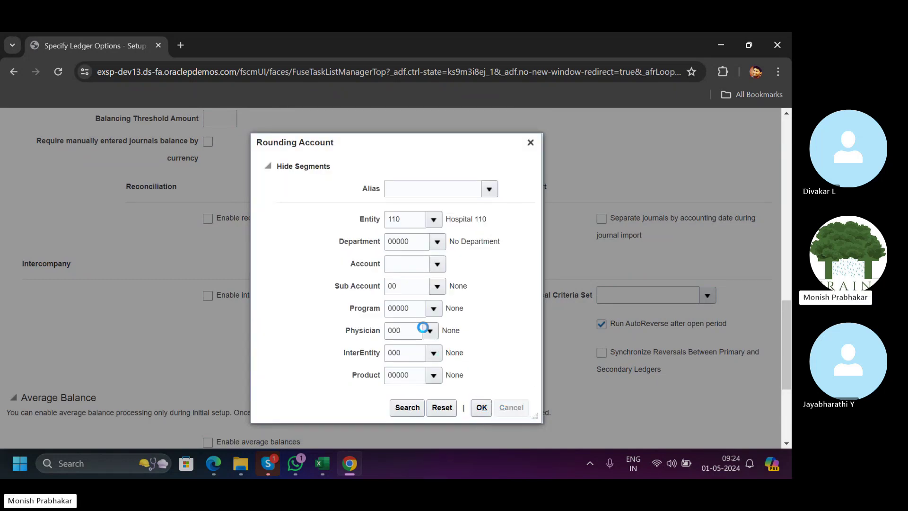
pyautogui.scroll(-3, 668, 328)
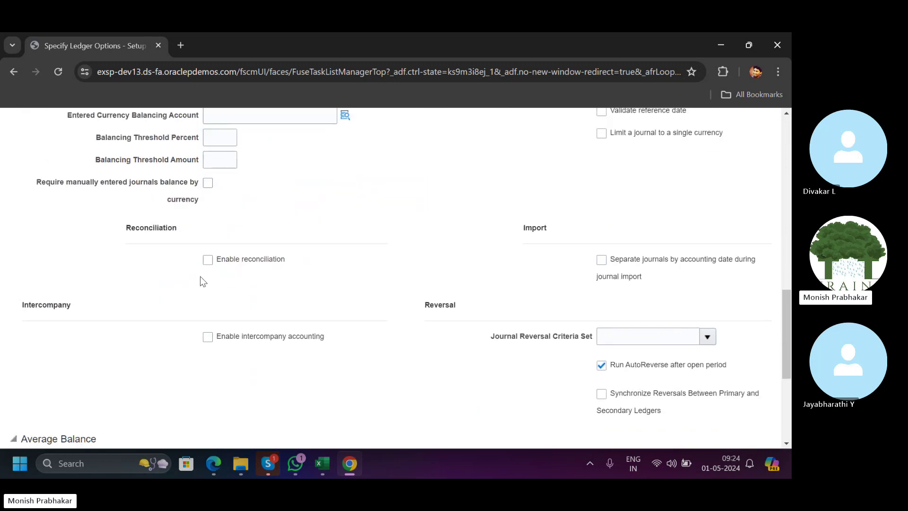
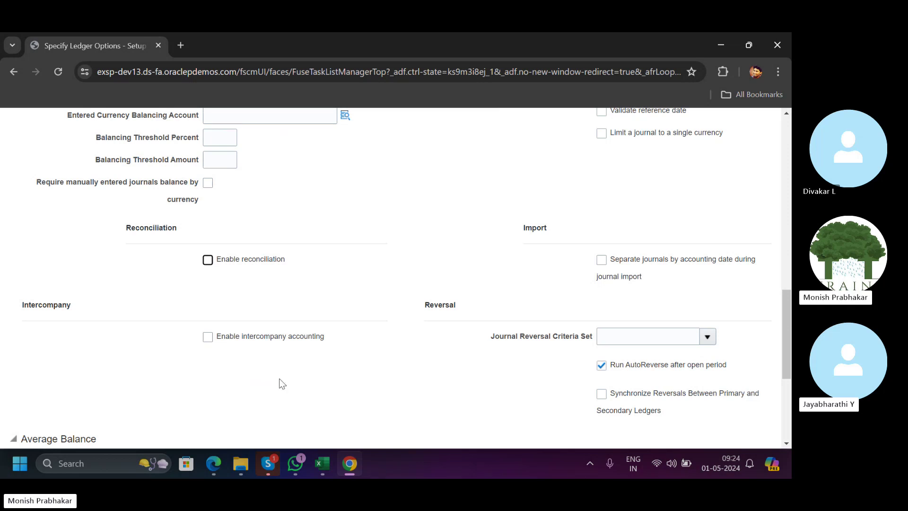
# Switch from Chrome to the Classroom workbook's Day-3 sheet in Excel.
pyautogui.click(322, 464)
# Clear 200.256 from K15, then enter account 21000 in J15 and 'Vendor Liability' in K15.
pyautogui.click(569, 272)
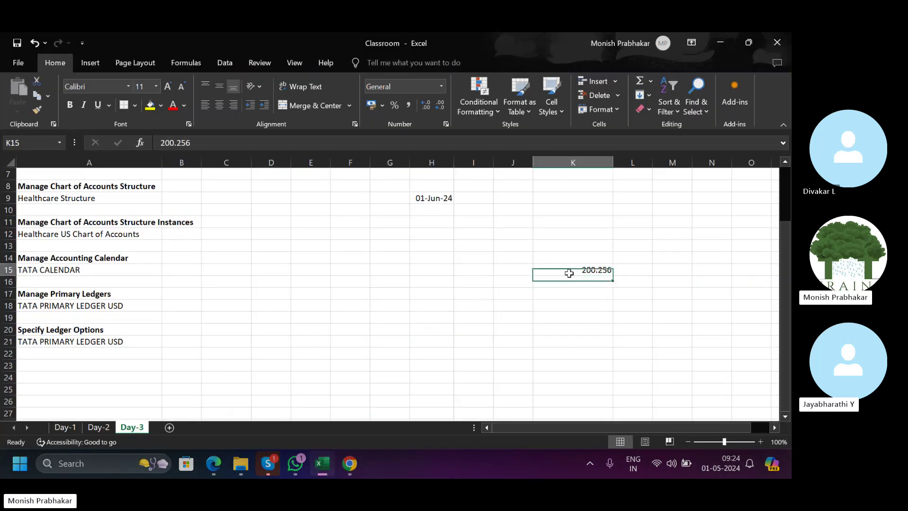
pyautogui.press('Delete')
pyautogui.press('Left')
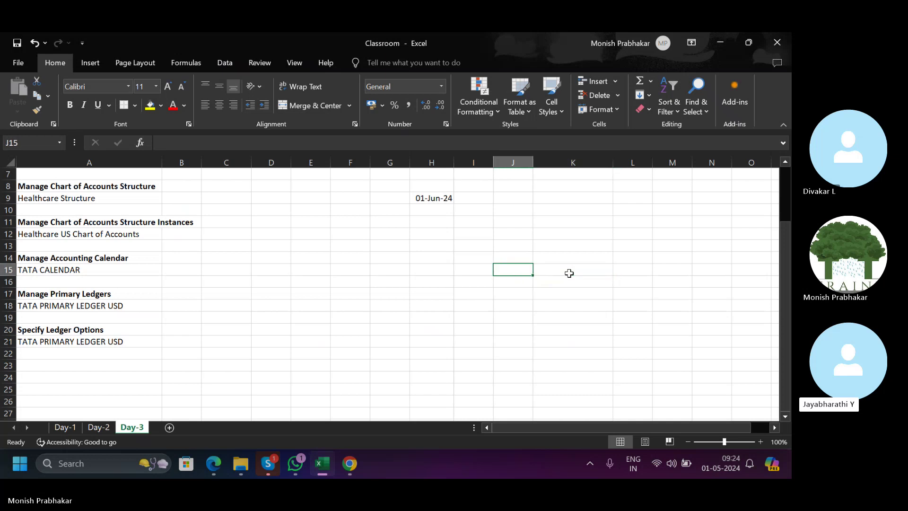
pyautogui.press('capslock')
pyautogui.write('2')
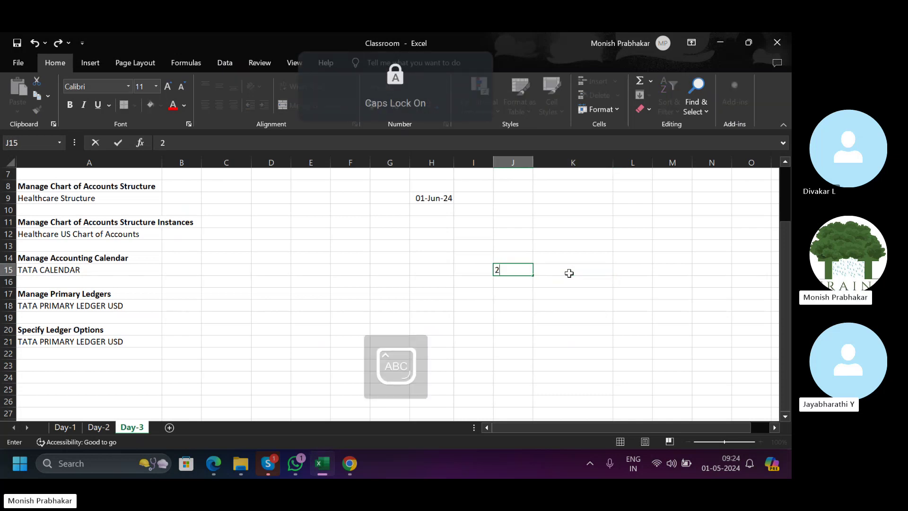
pyautogui.write('1000')
pyautogui.press('Right')
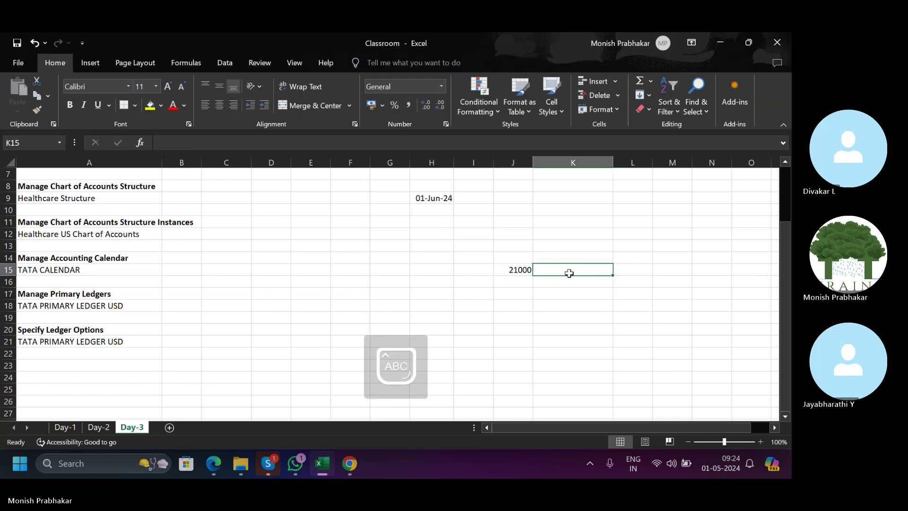
pyautogui.write('V')
pyautogui.press('capslock')
pyautogui.write('endor')
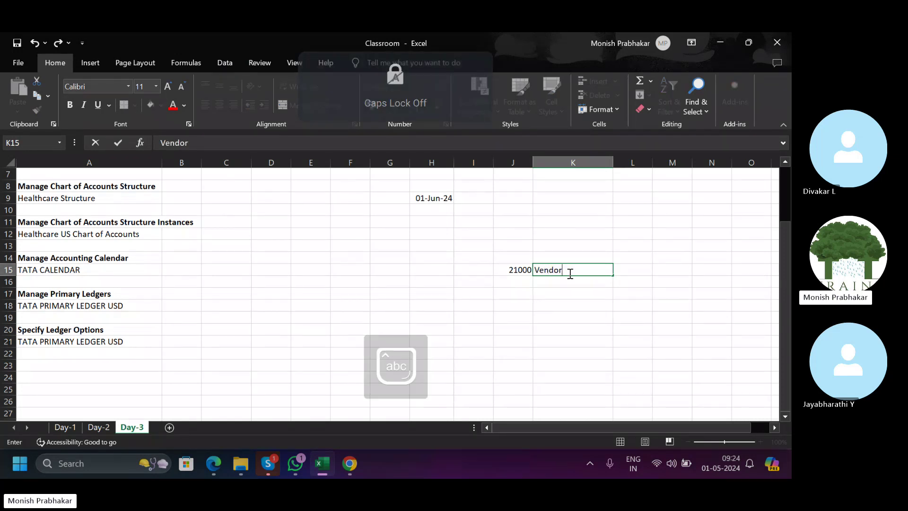
pyautogui.write(' Liability')
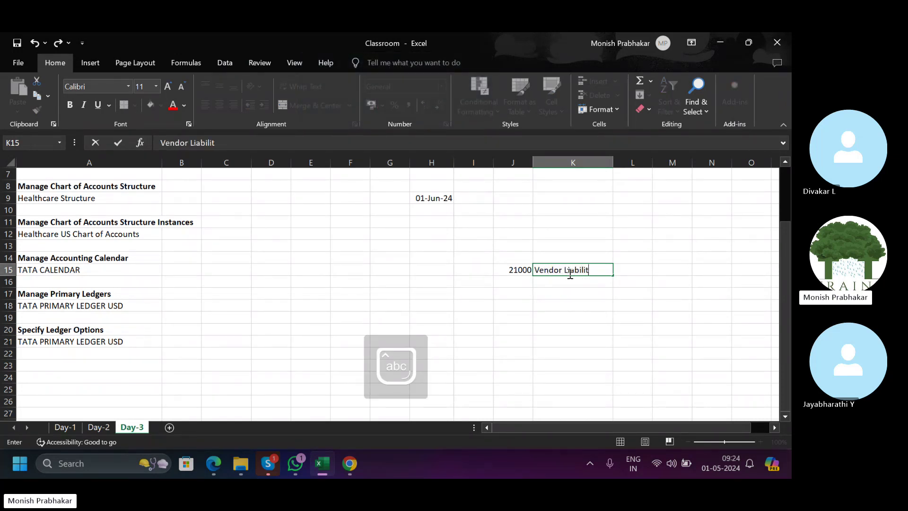
pyautogui.press('Return')
# Enter 1000 in L15 and show it as 1,000.00 with Comma Style.
pyautogui.press('Up')
pyautogui.press('Up')
pyautogui.press('Right')
pyautogui.press('capslock')
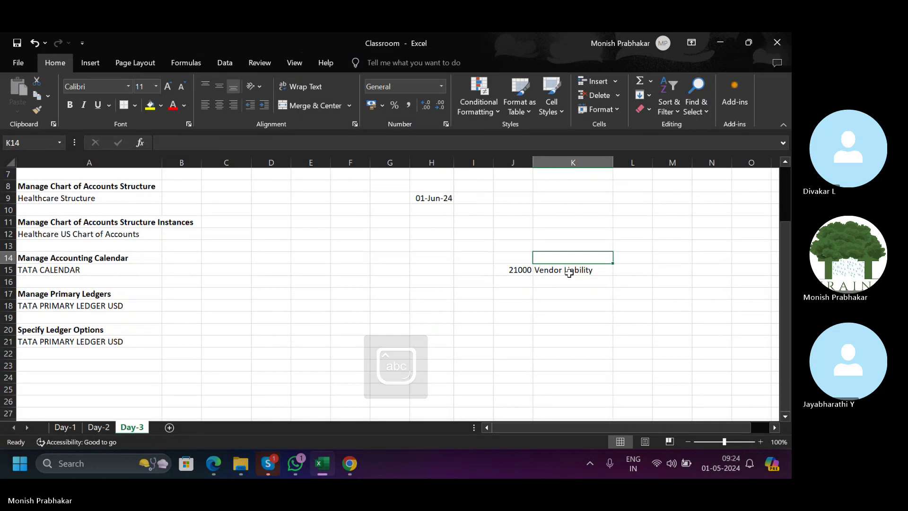
pyautogui.write('AP')
pyautogui.press('BackSpace')
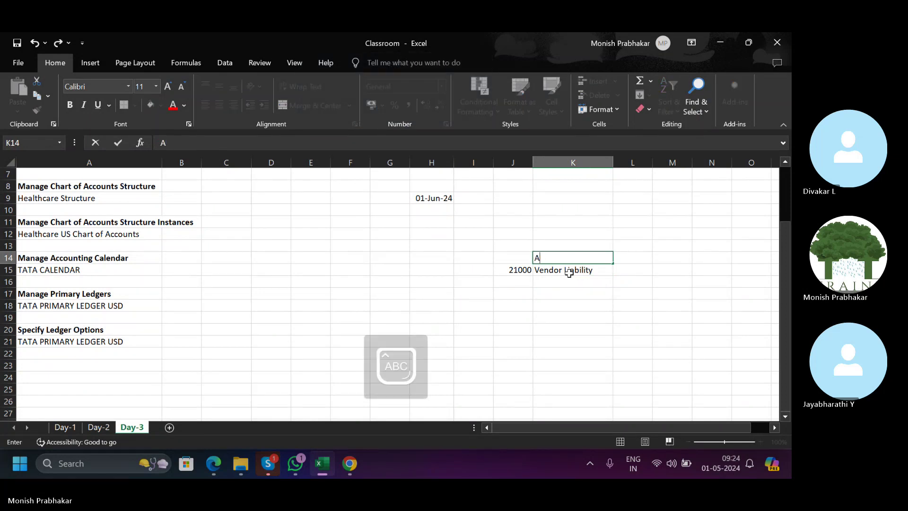
pyautogui.press('Down')
pyautogui.press('Right')
pyautogui.write('1000')
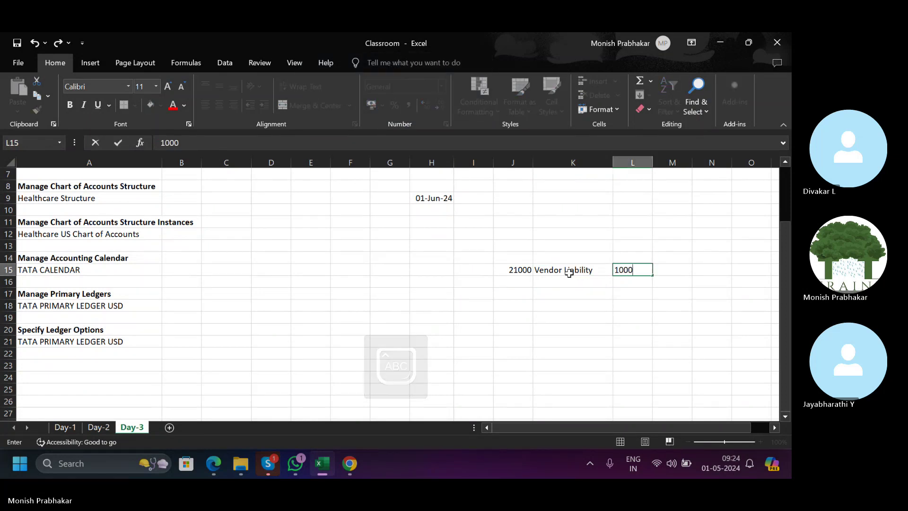
pyautogui.press('Tab')
pyautogui.press('Left')
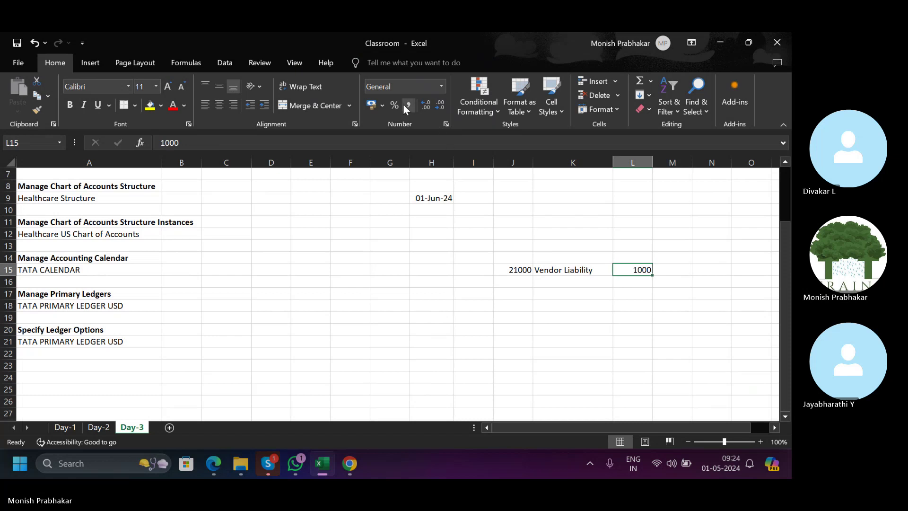
pyautogui.click(406, 106)
# Check the SL row entries: 21000, Vendor Liability and 1,000.00.
pyautogui.click(500, 273)
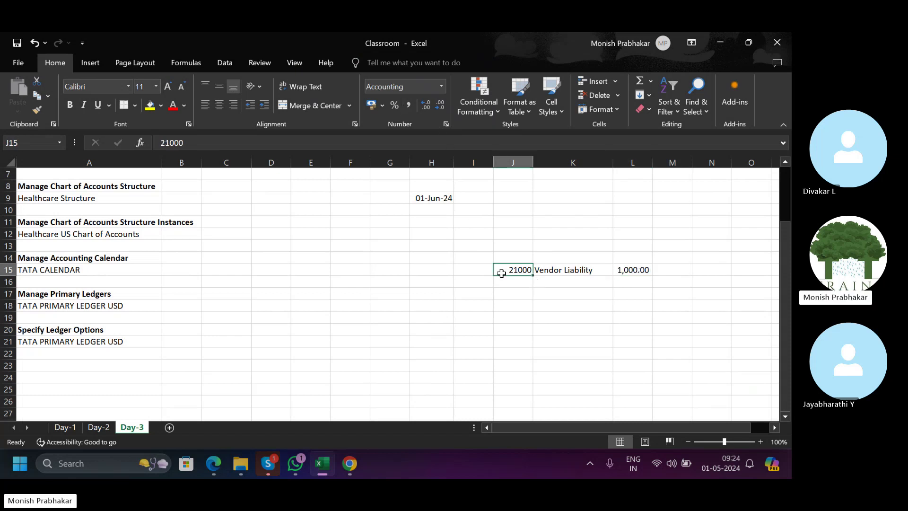
pyautogui.click(577, 271)
pyautogui.click(637, 268)
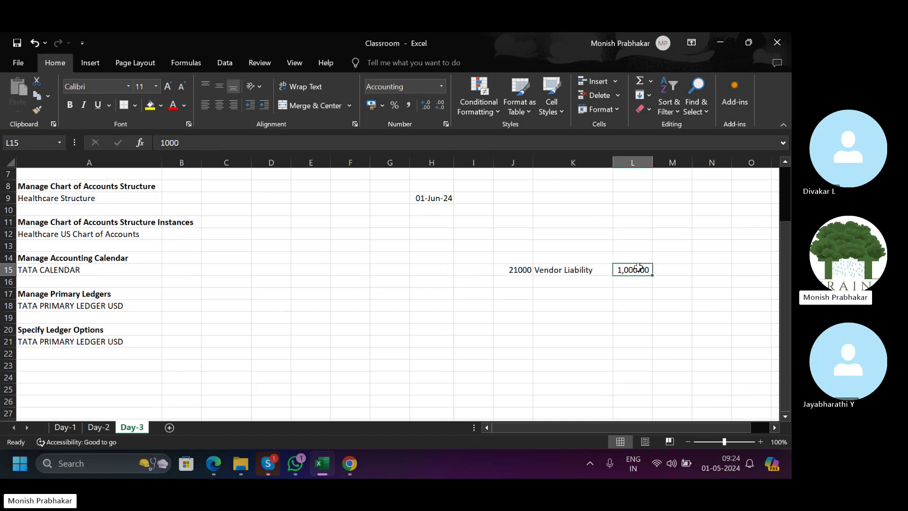
pyautogui.click(636, 260)
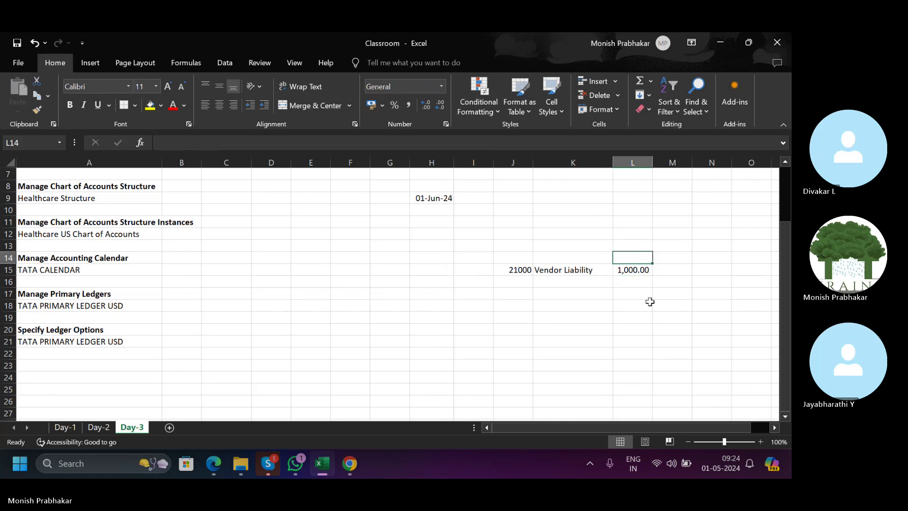
# Fill the GL row J19:L19 with 21000, Vendor Liability and 500.
pyautogui.click(522, 320)
pyautogui.write('210')
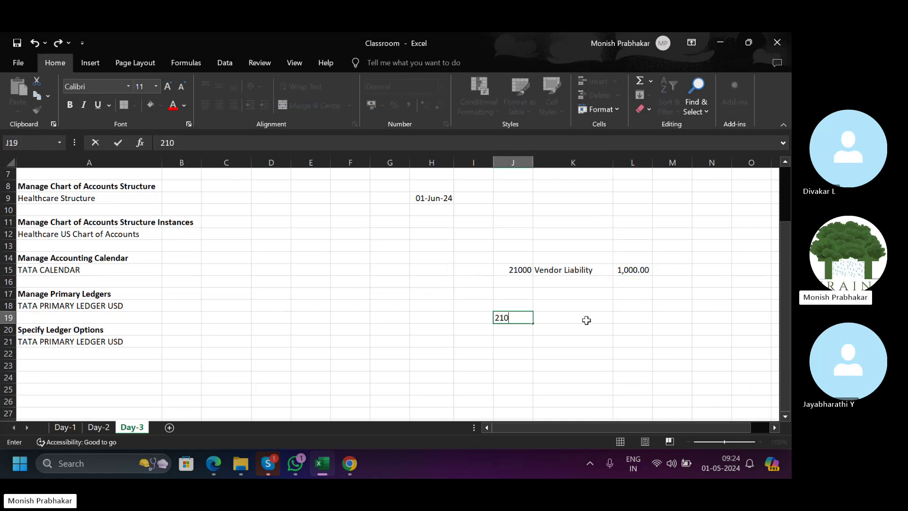
pyautogui.press('Tab')
pyautogui.press('Up')
pyautogui.press('Up')
pyautogui.press('Up')
pyautogui.press('Up')
pyautogui.hotkey('ctrl', 'c')
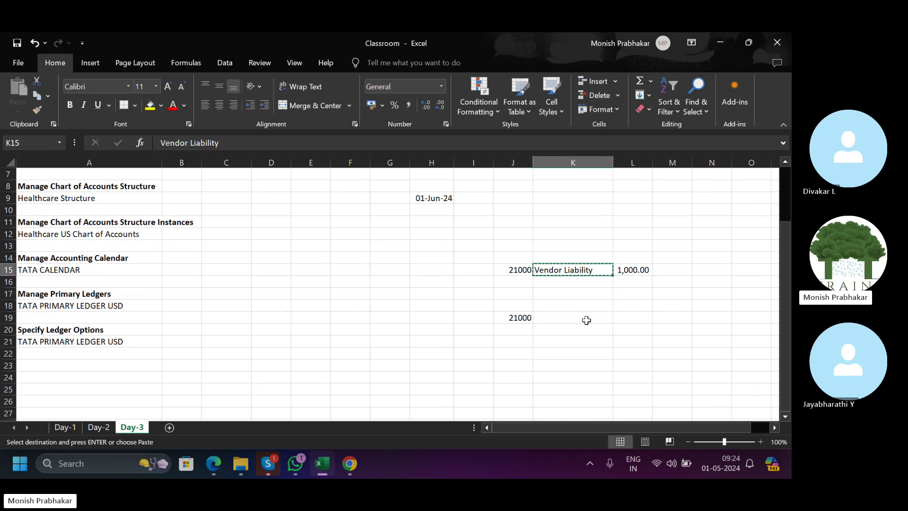
pyautogui.hotkey('ctrl', 'Down')
pyautogui.hotkey('ctrl', 'Up')
pyautogui.press('Down')
pyautogui.press('Down')
pyautogui.press('Down')
pyautogui.press('Down')
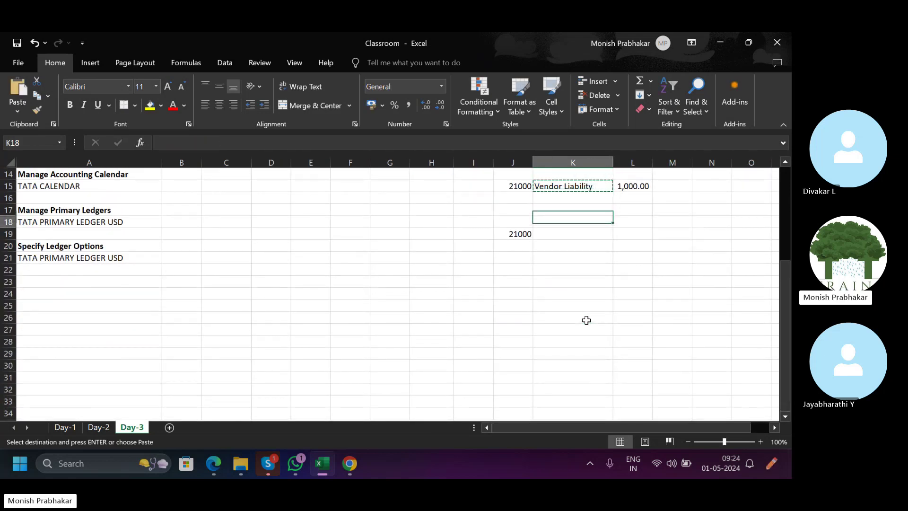
pyautogui.press('Return')
pyautogui.press('Right')
pyautogui.write('5')
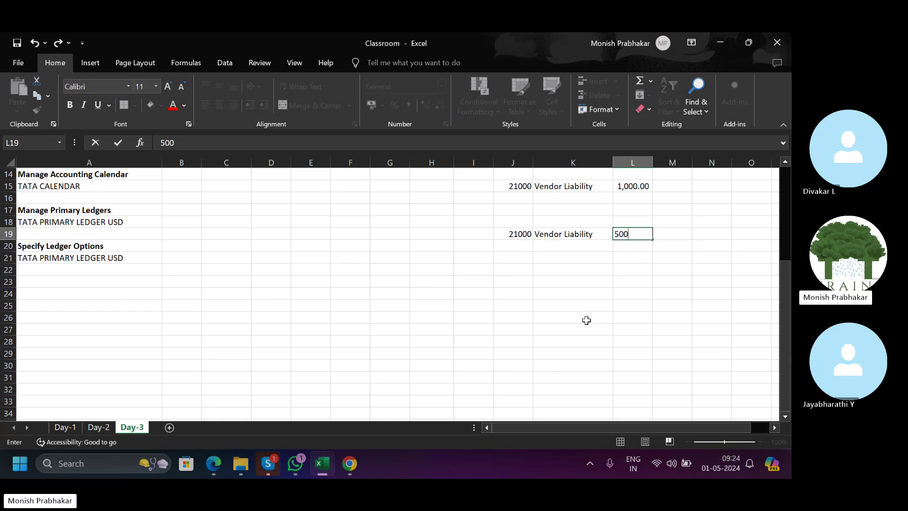
pyautogui.press('Return')
# Label the rows with 'GL' in K18 and 'SL (AP)' in K14.
pyautogui.scroll(2, 586, 320)
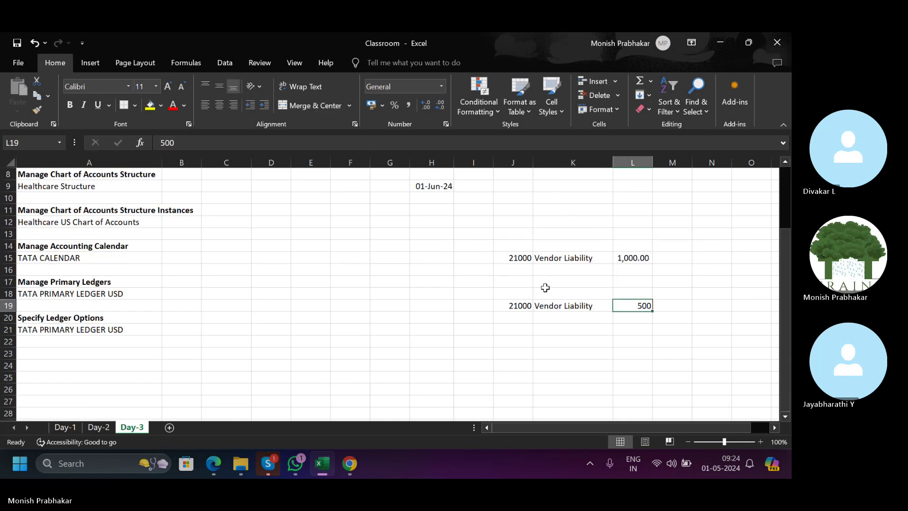
pyautogui.click(545, 290)
pyautogui.write('GL')
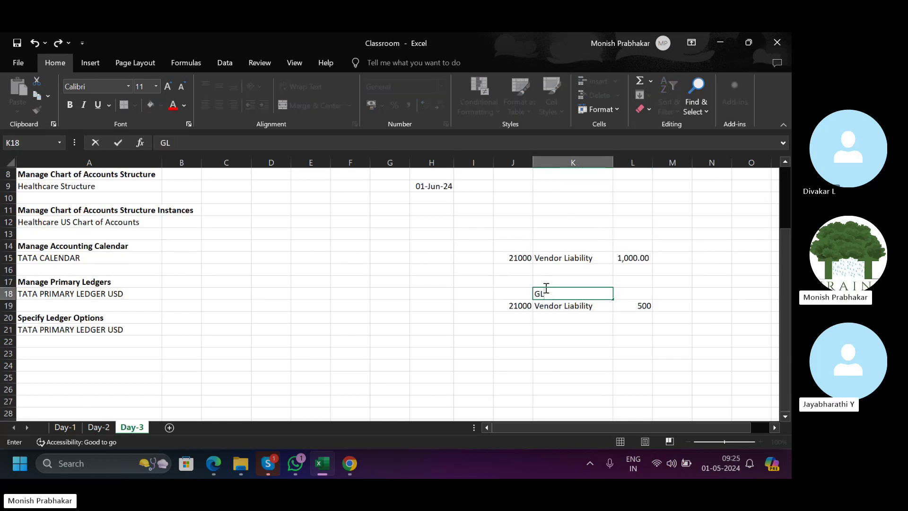
pyautogui.press('Up')
pyautogui.press('Up')
pyautogui.press('Up')
pyautogui.press('Up')
pyautogui.write('SL')
pyautogui.press('Return')
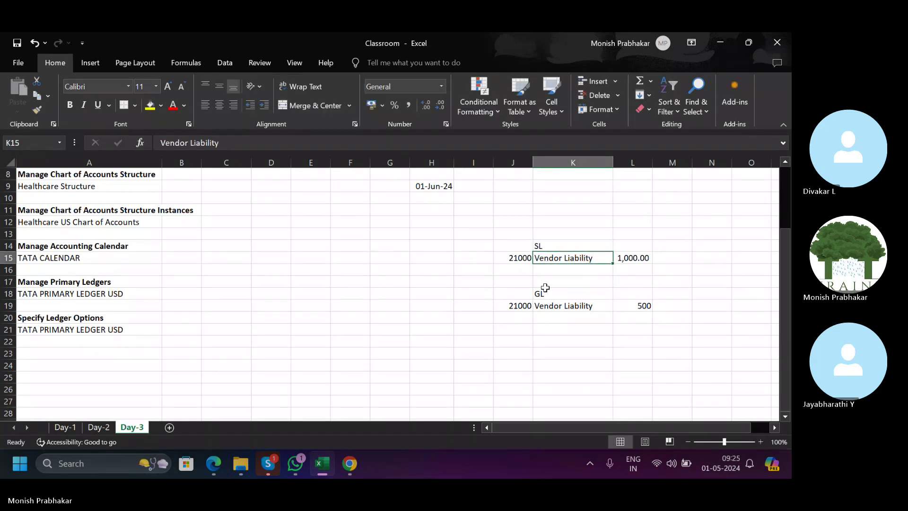
pyautogui.click(548, 245)
pyautogui.click(210, 146)
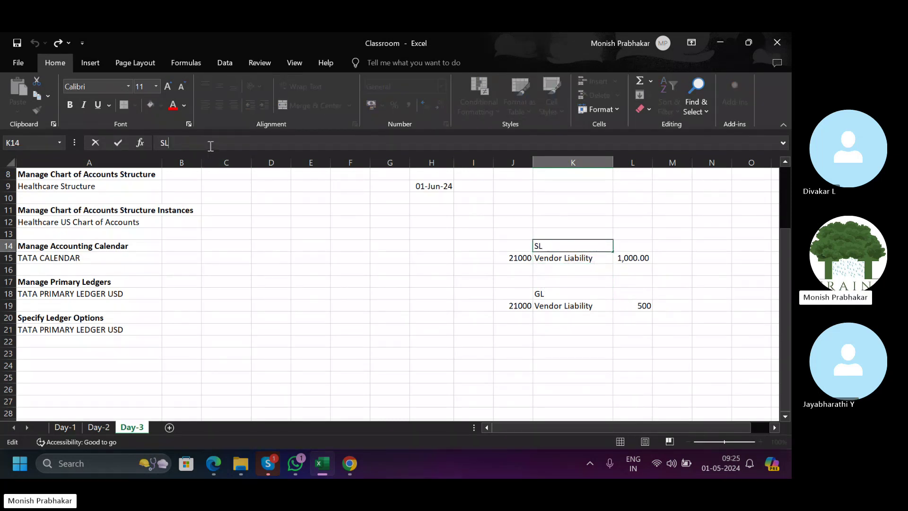
pyautogui.write('(AP)')
pyautogui.press('Return')
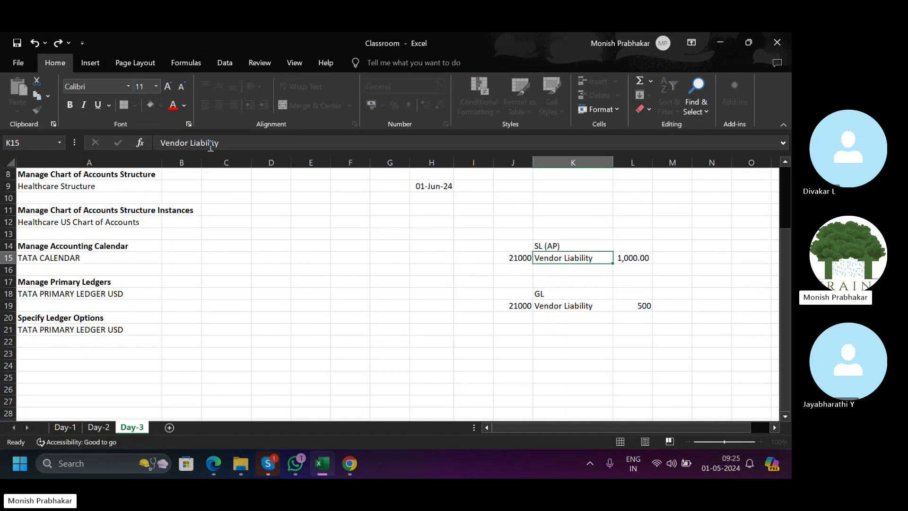
# Enter =L15-L19 in M19 to show the 500.00 difference.
pyautogui.click(671, 306)
pyautogui.write('=')
pyautogui.press('Left')
pyautogui.press('Up')
pyautogui.press('Up')
pyautogui.press('Up')
pyautogui.press('Up')
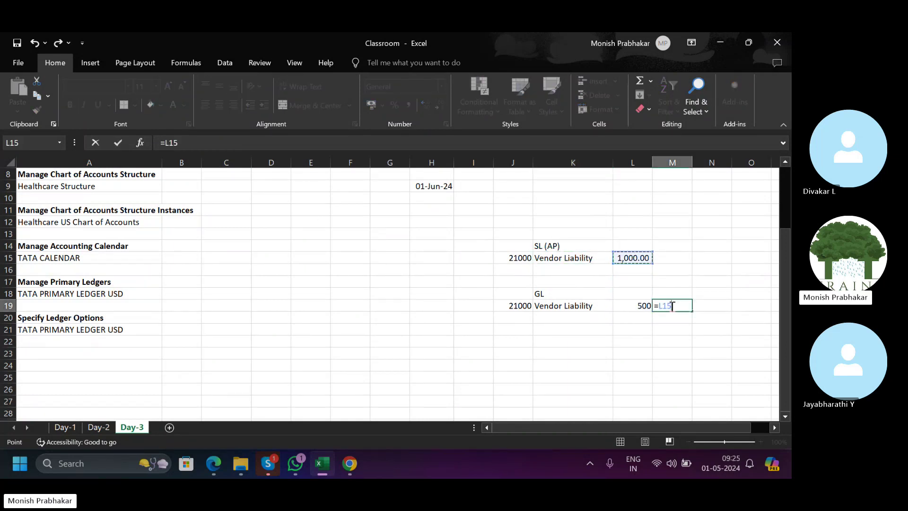
pyautogui.write('-')
pyautogui.press('Left')
pyautogui.press('Return')
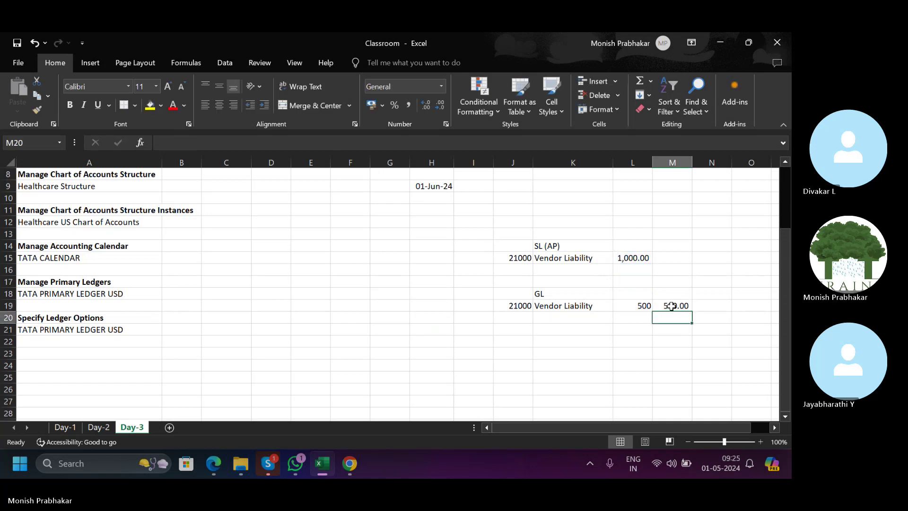
pyautogui.click(590, 296)
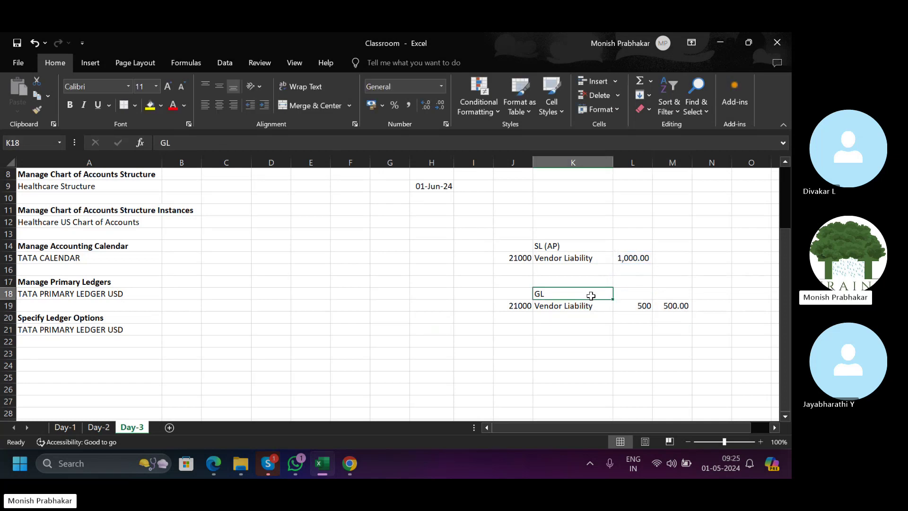
# Review the SL (AP) and GL Vendor Liability rows, briefly glancing at the Oracle page.
pyautogui.moveTo(526, 258); pyautogui.dragTo(618, 255)
pyautogui.moveTo(512, 314); pyautogui.dragTo(649, 304)
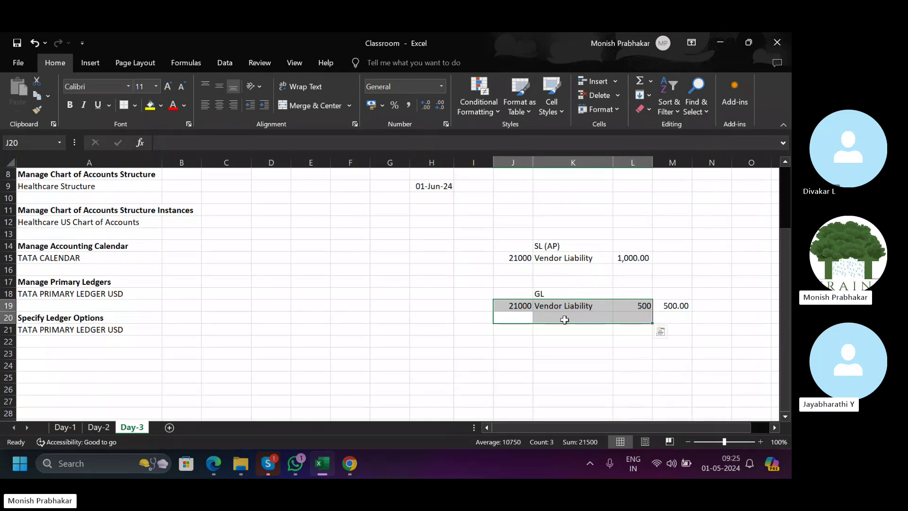
pyautogui.moveTo(521, 257); pyautogui.dragTo(616, 255)
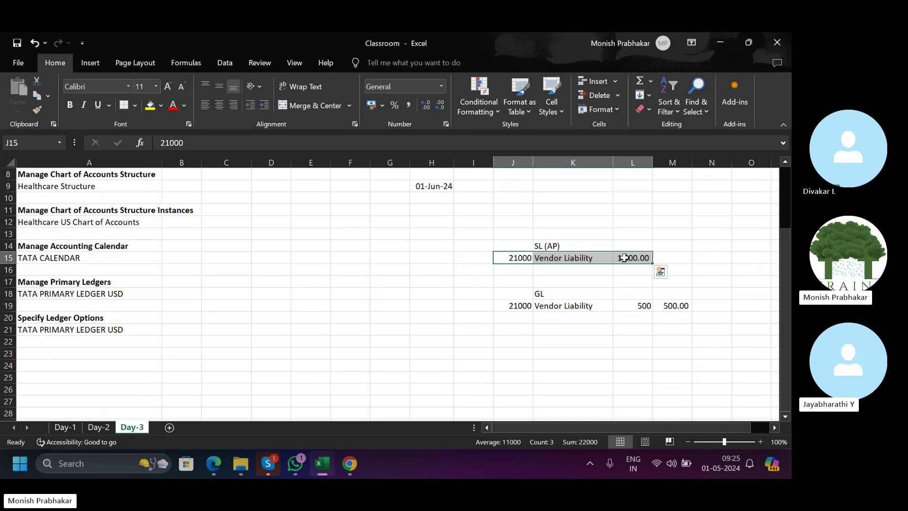
pyautogui.click(634, 258)
pyautogui.click(619, 300)
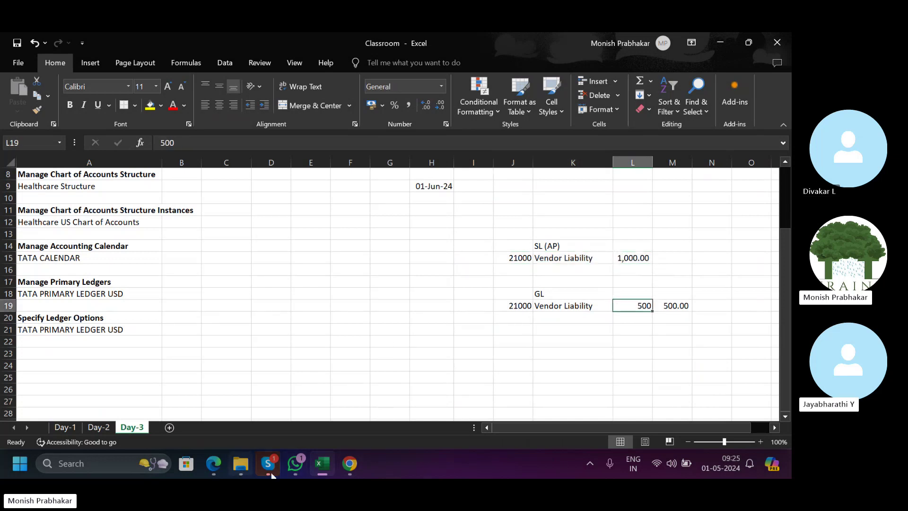
pyautogui.click(355, 476)
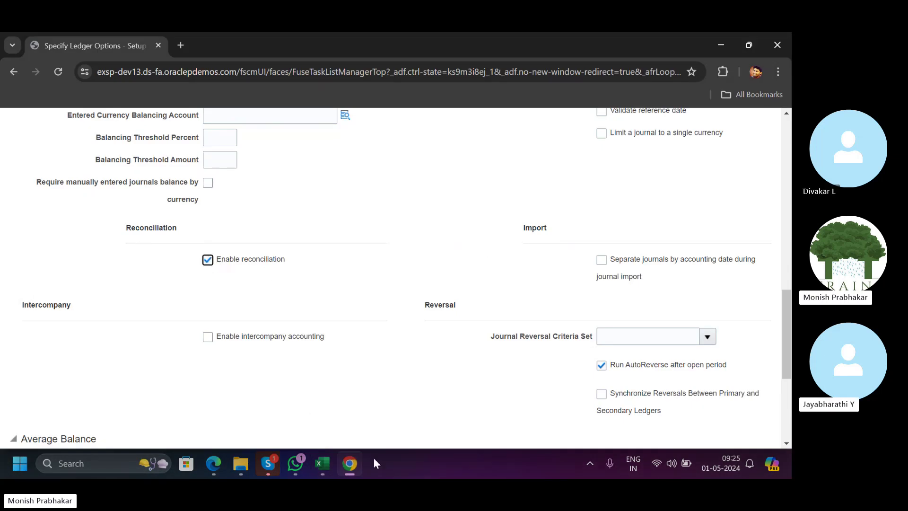
pyautogui.click(315, 466)
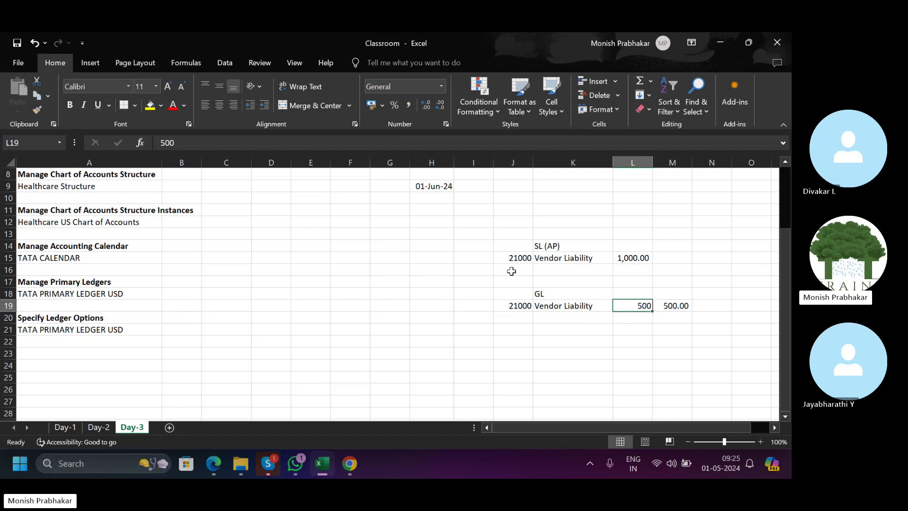
# Reselect the 21000 accounts and amounts in both rows, then return to the Oracle ledger options.
pyautogui.moveTo(505, 260); pyautogui.dragTo(634, 261)
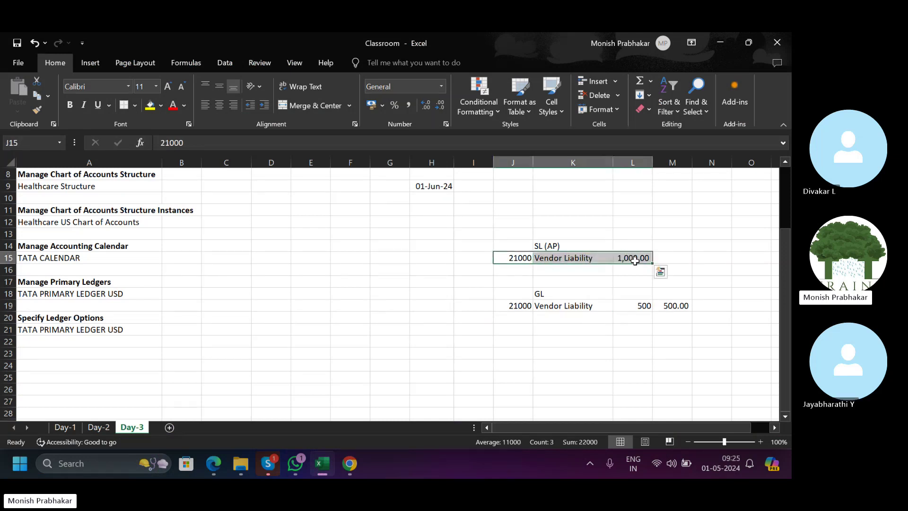
pyautogui.moveTo(498, 307); pyautogui.dragTo(700, 302)
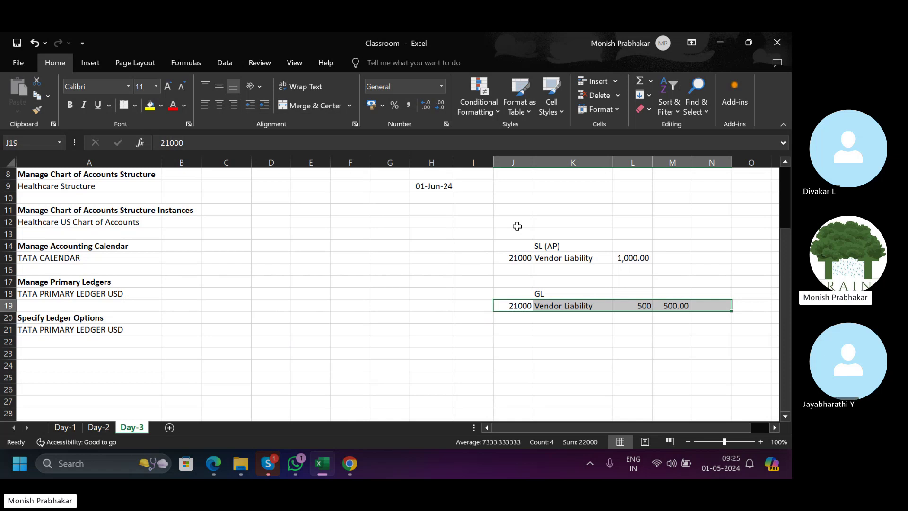
pyautogui.scroll(1, 517, 226)
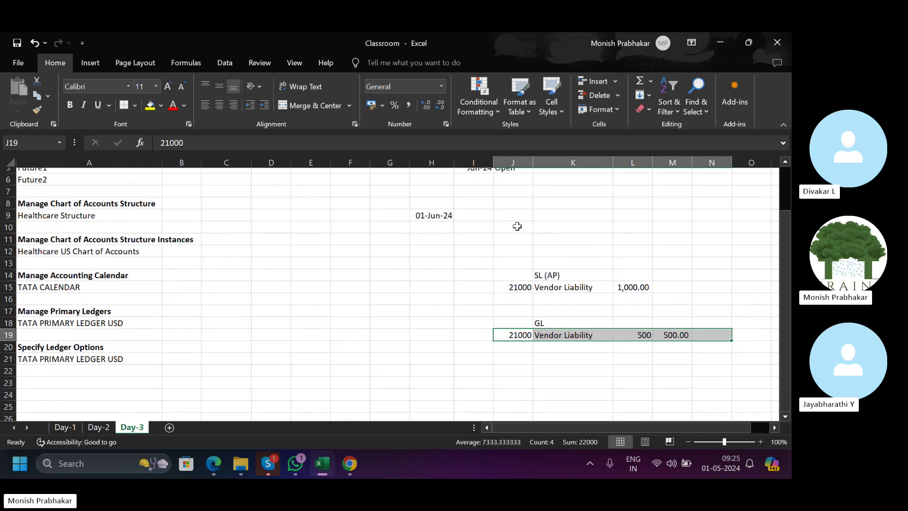
pyautogui.scroll(-2, 516, 226)
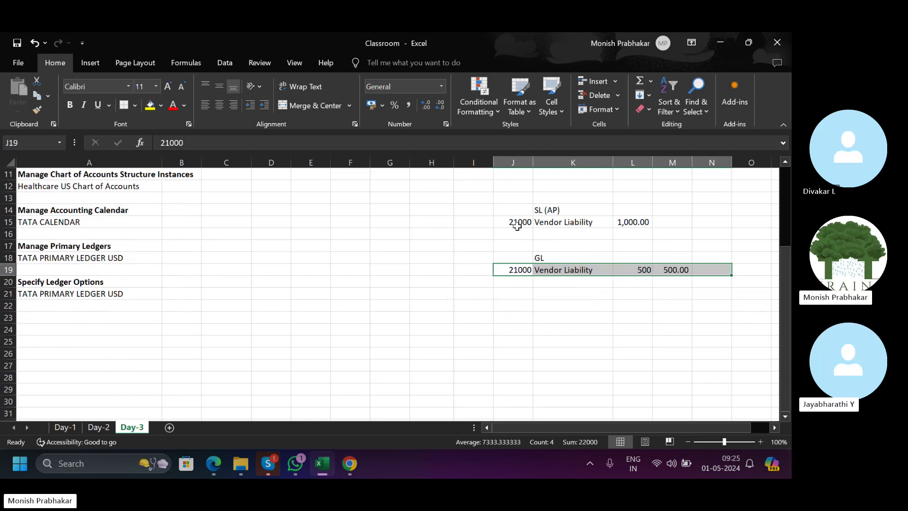
pyautogui.click(516, 226)
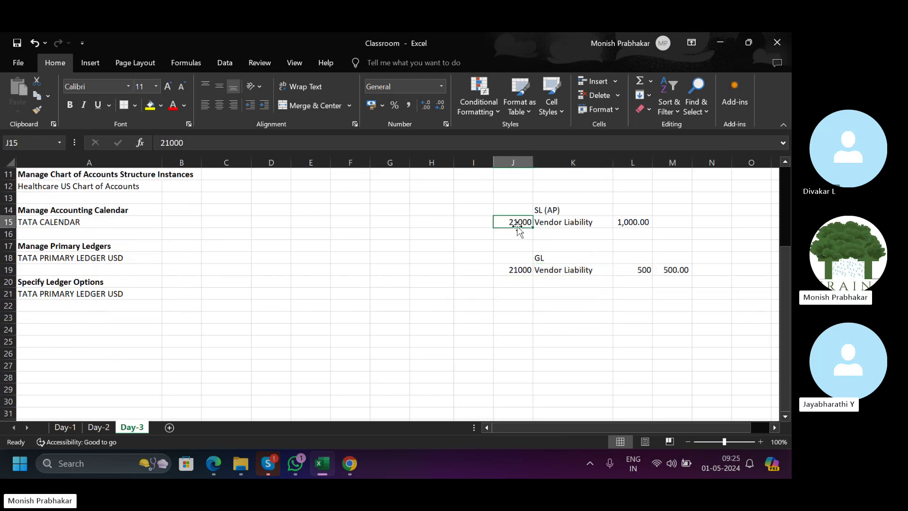
pyautogui.click(617, 218)
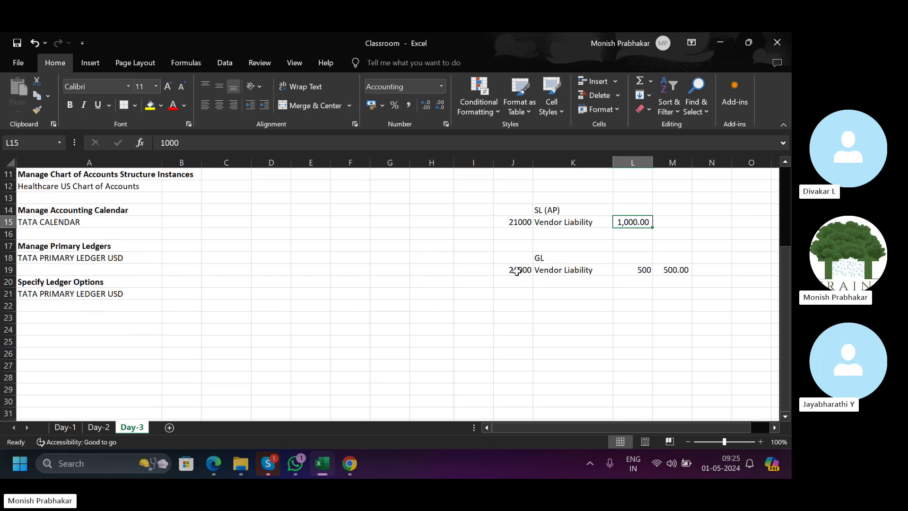
pyautogui.moveTo(521, 270); pyautogui.dragTo(599, 267)
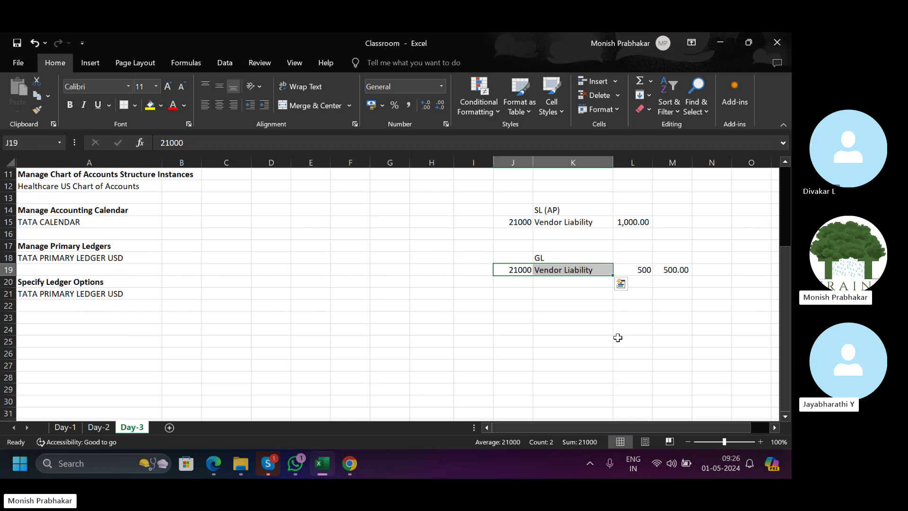
pyautogui.scroll(3, 618, 337)
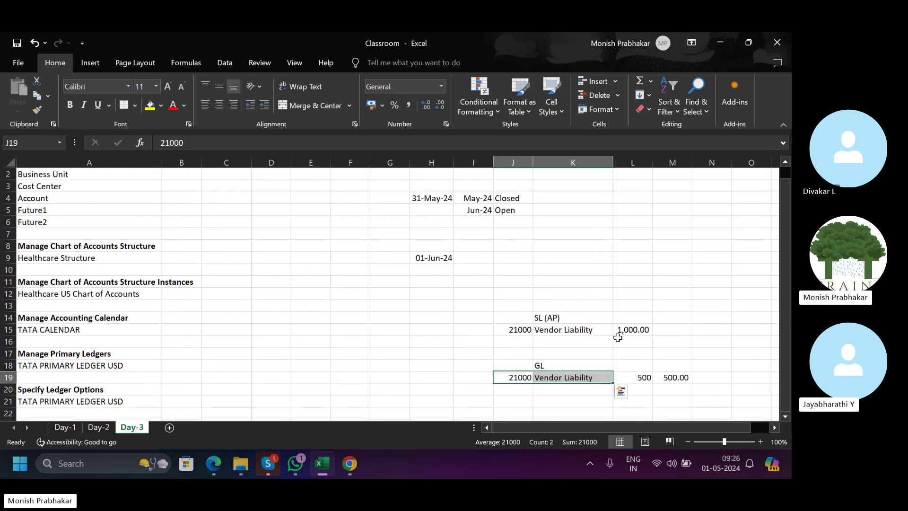
pyautogui.scroll(-4, 617, 337)
pyautogui.click(617, 337)
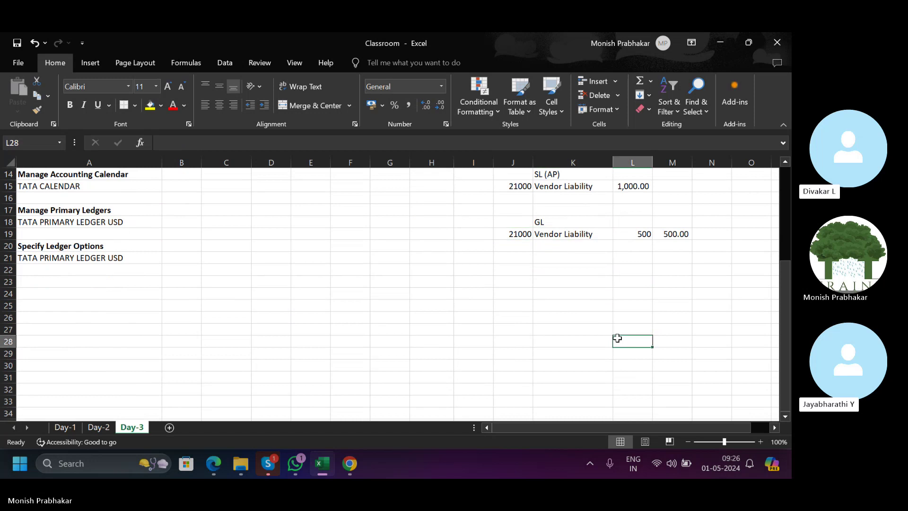
pyautogui.scroll(2, 446, 364)
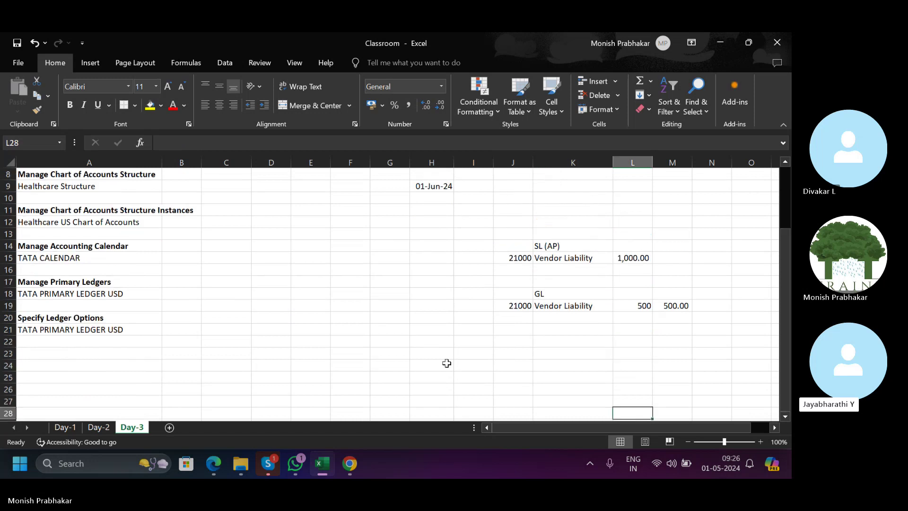
pyautogui.click(355, 466)
# Duplicate the TATA PRIMARY LEDGER USD ledger options tab into a second tab.
pyautogui.scroll(-5, 546, 284)
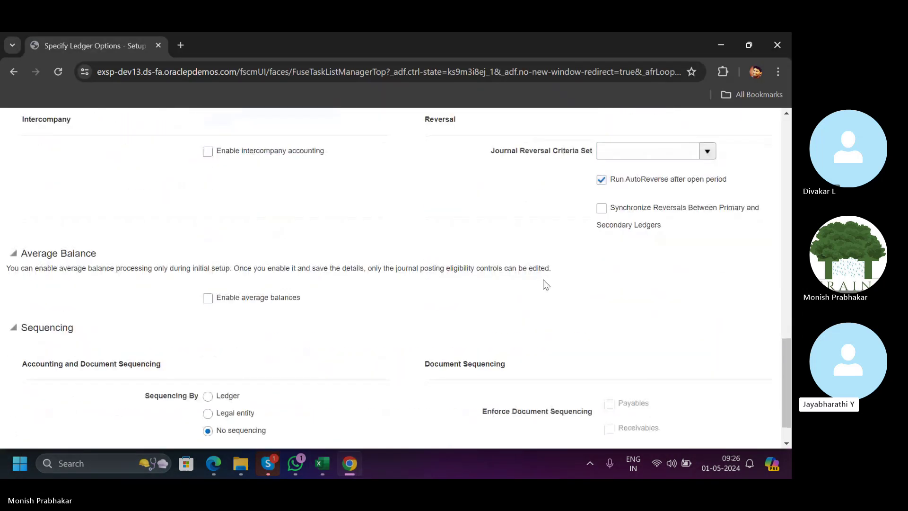
pyautogui.scroll(5, 546, 284)
pyautogui.scroll(-1, 546, 284)
pyautogui.scroll(-1, 546, 284)
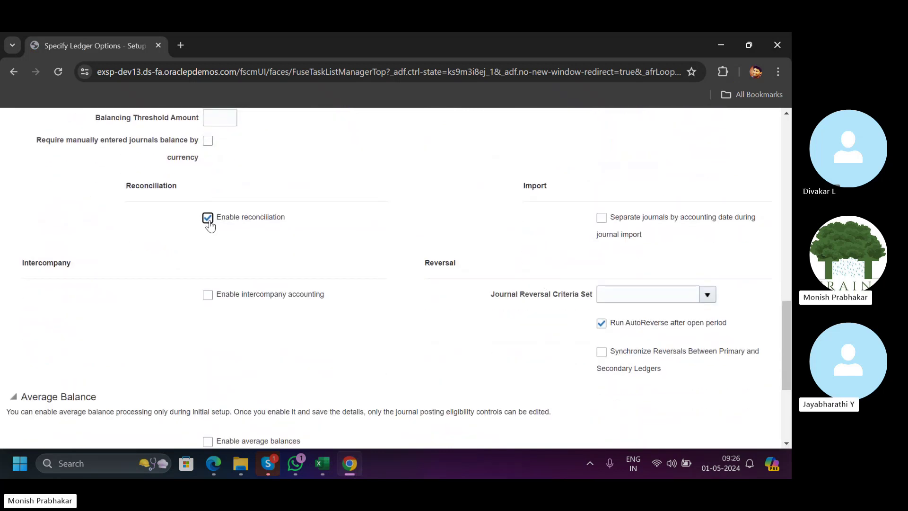
pyautogui.scroll(10, 379, 222)
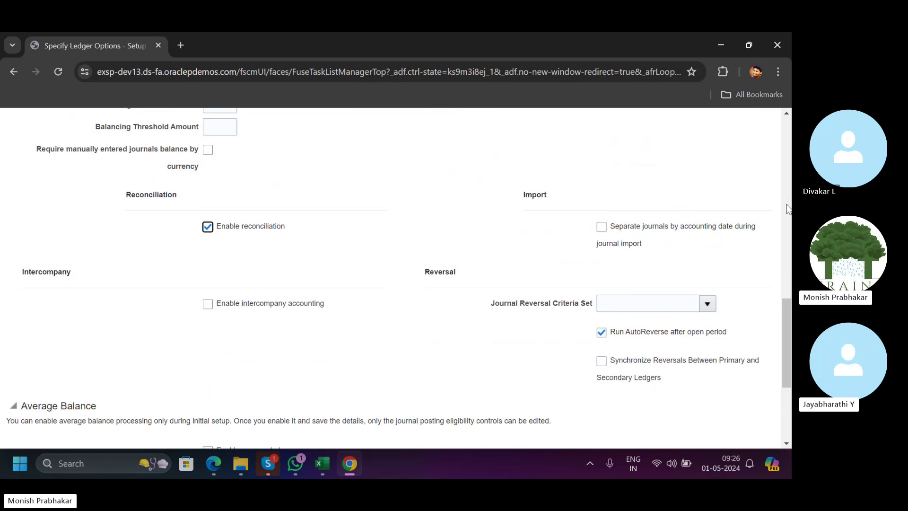
pyautogui.scroll(3, 771, 183)
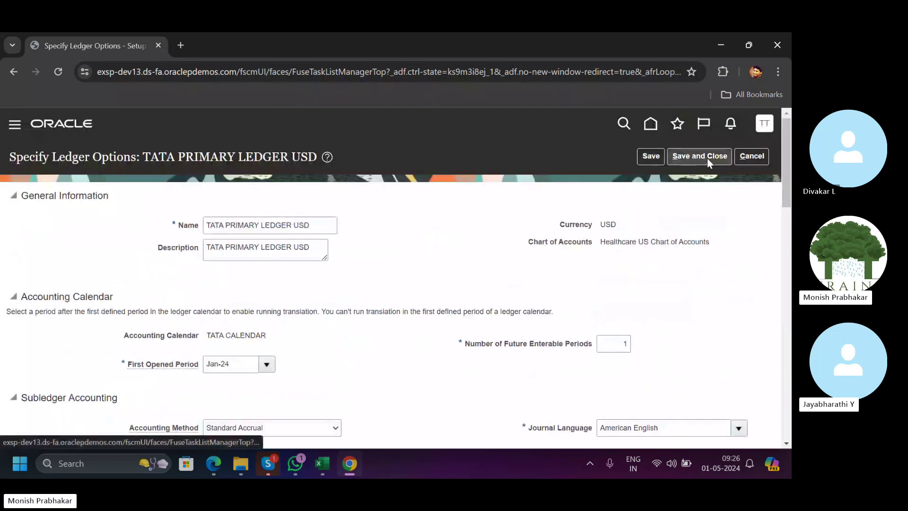
pyautogui.rightClick(66, 53)
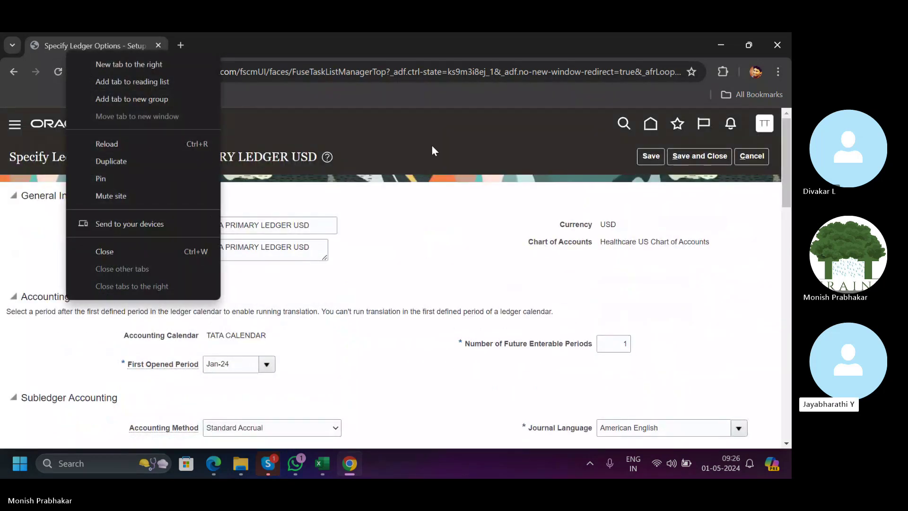
pyautogui.click(121, 160)
pyautogui.click(141, 48)
pyautogui.click(225, 51)
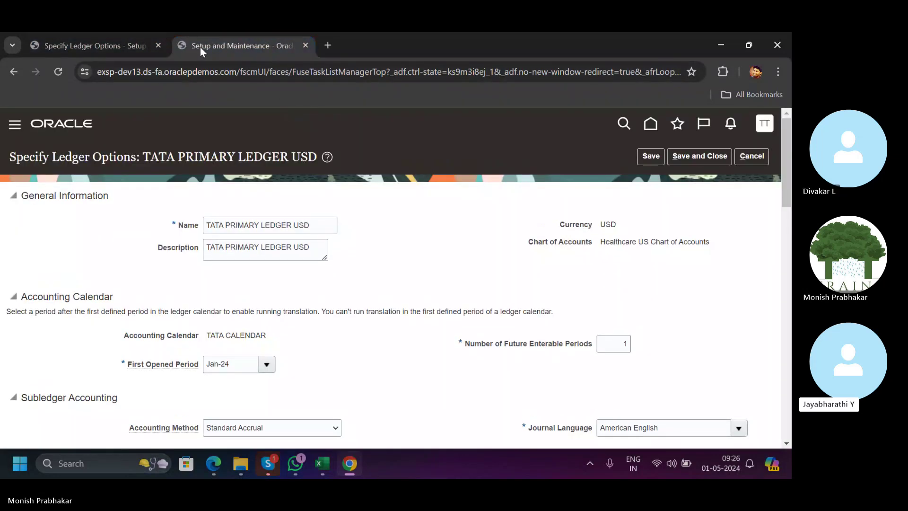
# In the duplicate, cancel ledger options and browse the Oracle home page's area list.
pyautogui.click(761, 159)
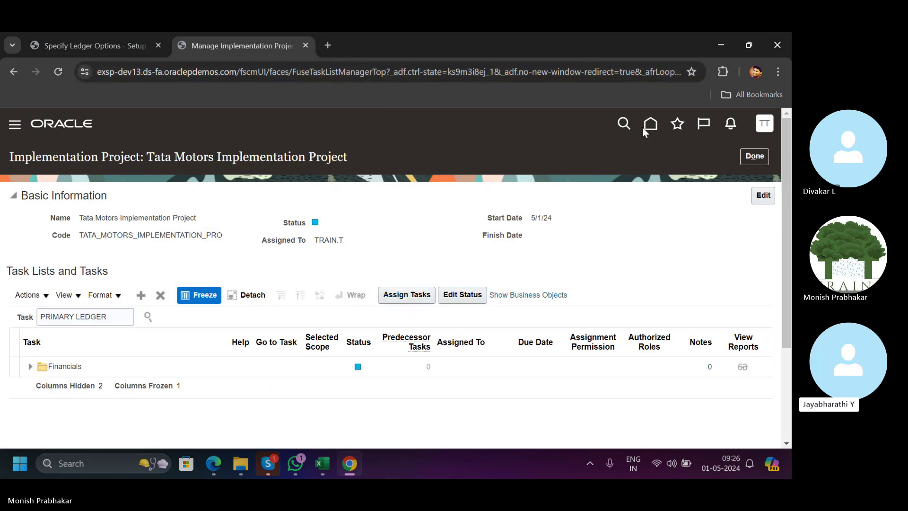
pyautogui.click(657, 126)
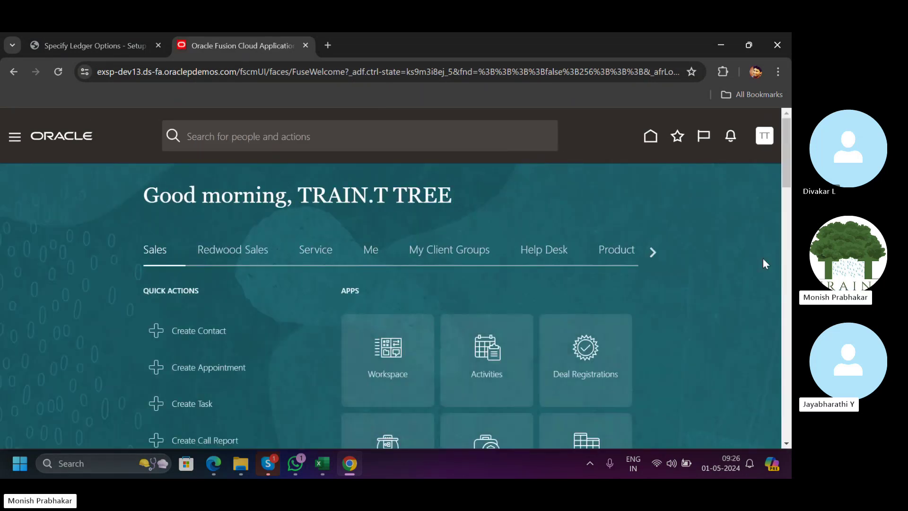
pyautogui.click(652, 250)
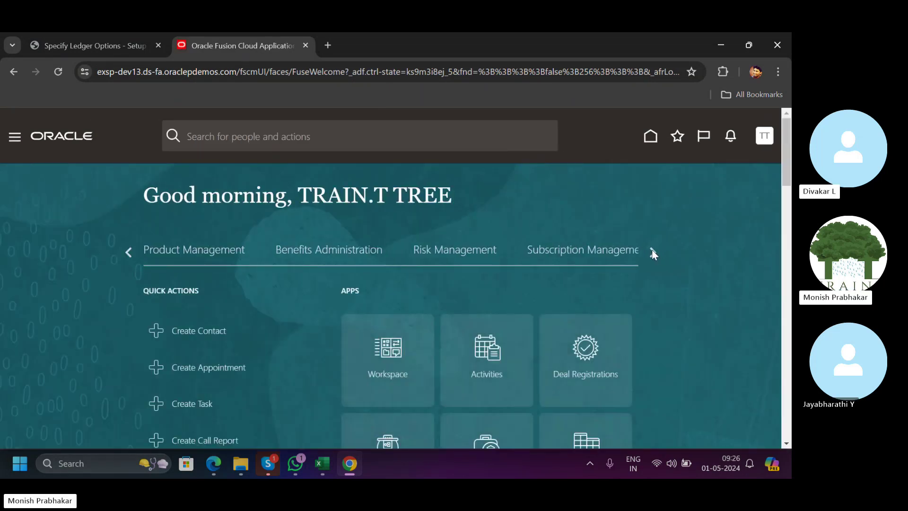
pyautogui.click(652, 251)
pyautogui.click(653, 251)
pyautogui.click(652, 251)
pyautogui.click(653, 251)
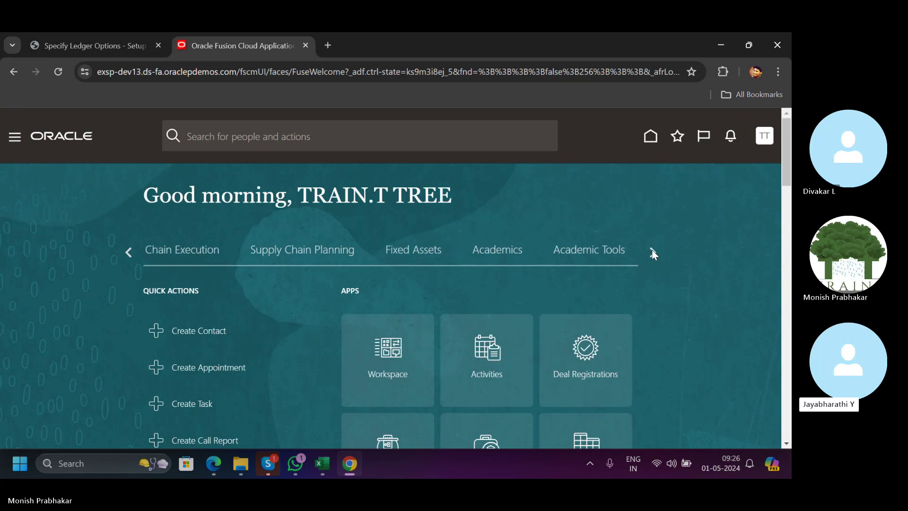
pyautogui.click(653, 251)
pyautogui.click(653, 251)
pyautogui.click(653, 251)
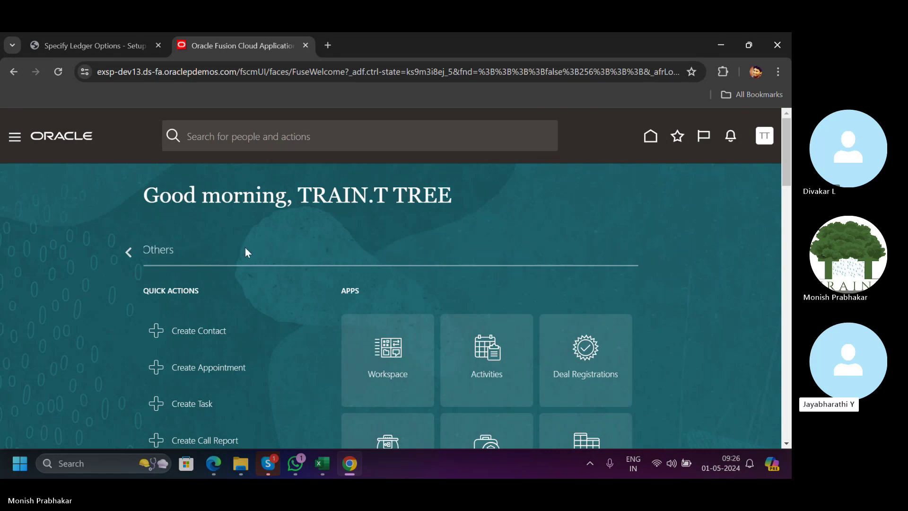
# Back on the original tab, highlight the separate journals by accounting date option.
pyautogui.click(65, 38)
pyautogui.scroll(-2, 482, 280)
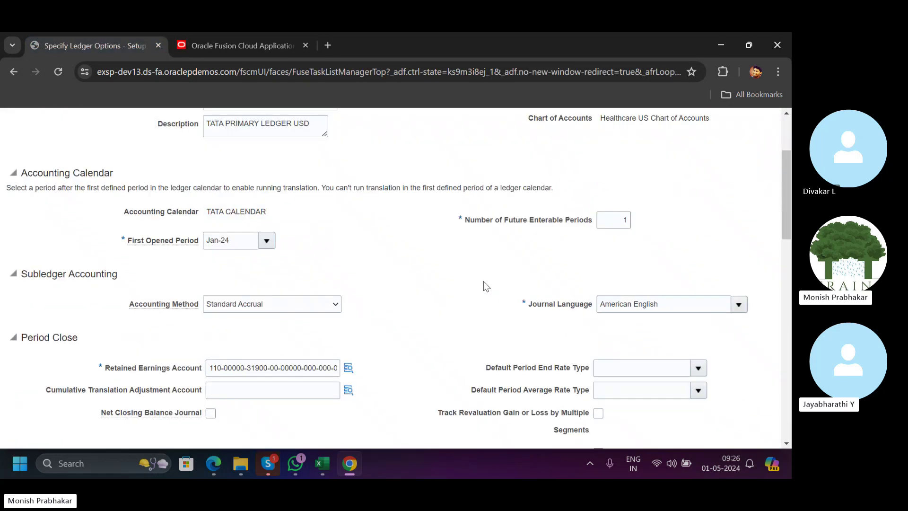
pyautogui.scroll(-2, 379, 299)
pyautogui.scroll(-6, 379, 301)
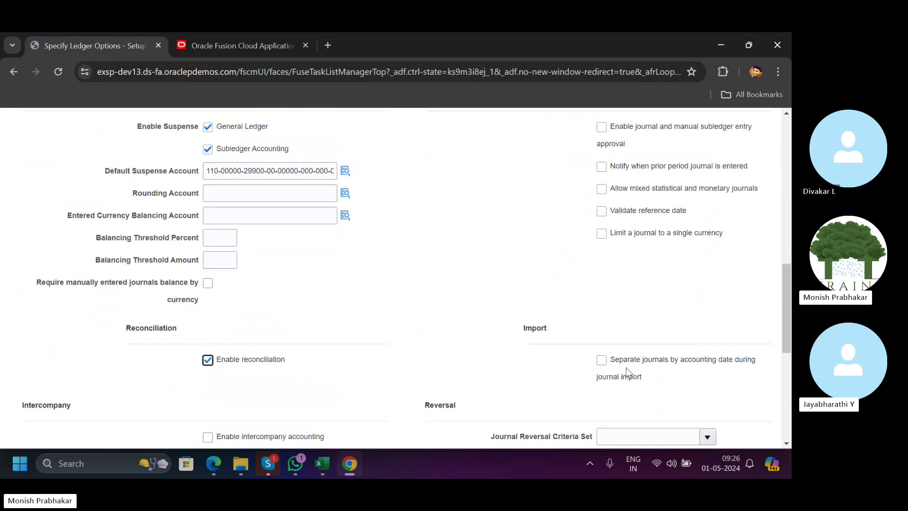
pyautogui.scroll(-5, 456, 310)
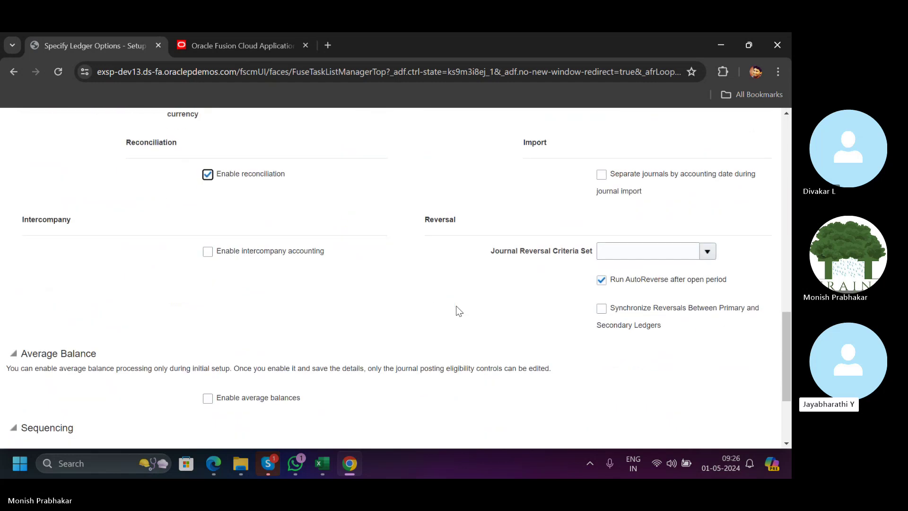
pyautogui.scroll(4, 440, 257)
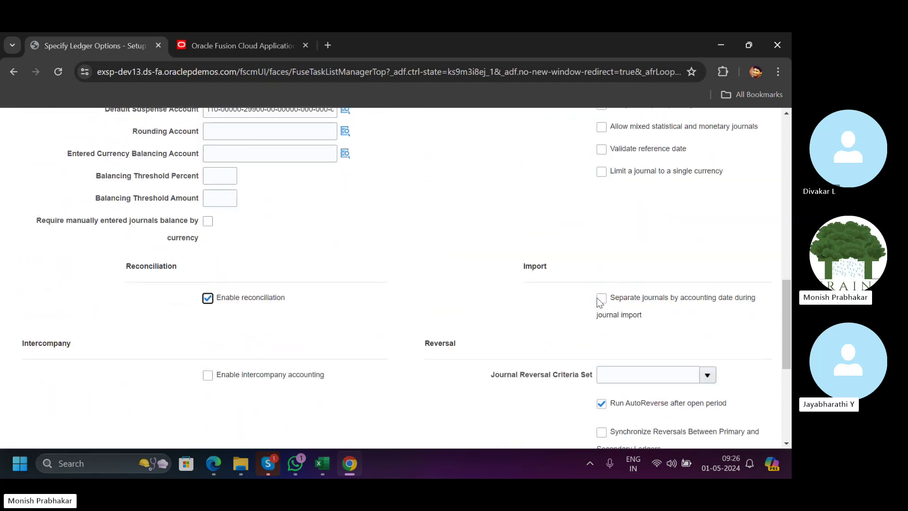
pyautogui.moveTo(634, 313); pyautogui.dragTo(655, 321)
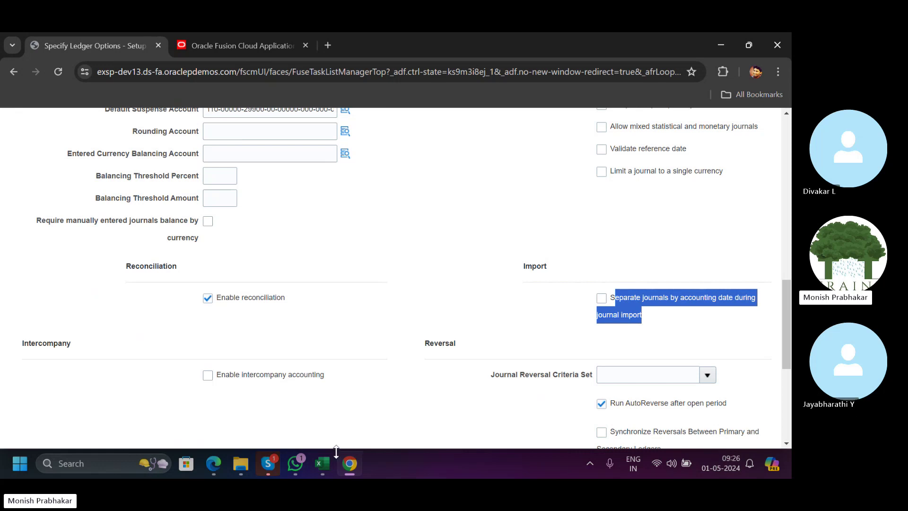
pyautogui.click(326, 462)
# List AP, AR, FA and CM in cells K22:K25.
pyautogui.click(491, 279)
pyautogui.scroll(-1, 490, 277)
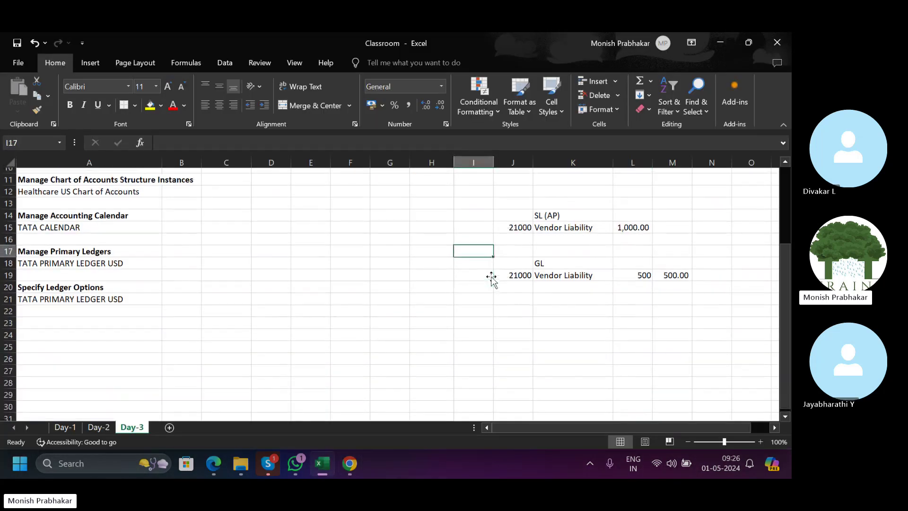
pyautogui.click(565, 302)
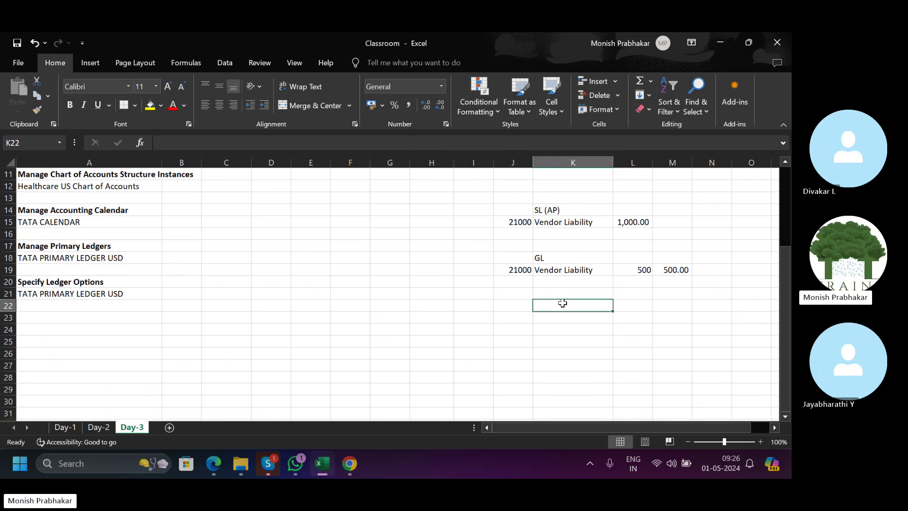
pyautogui.write('AP')
pyautogui.press('Return')
pyautogui.write('AR')
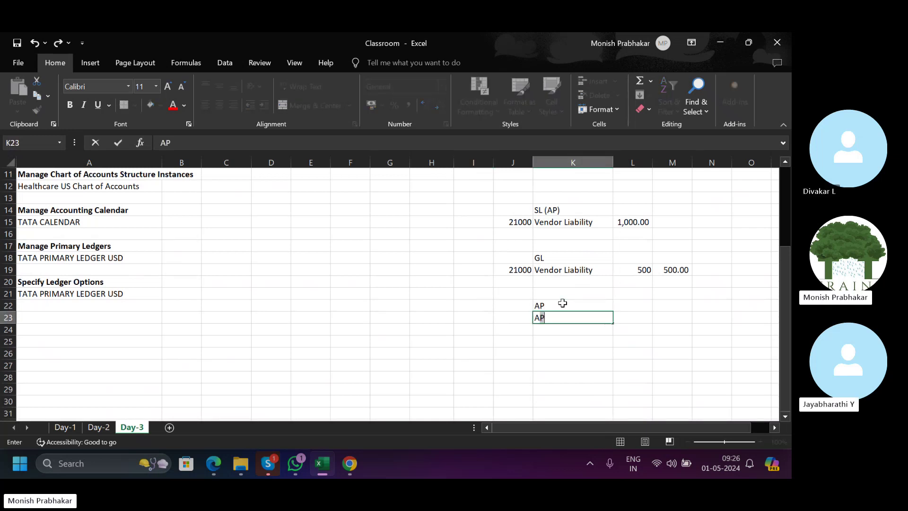
pyautogui.press('Return')
pyautogui.write('FA')
pyautogui.press('Return')
pyautogui.write('CM')
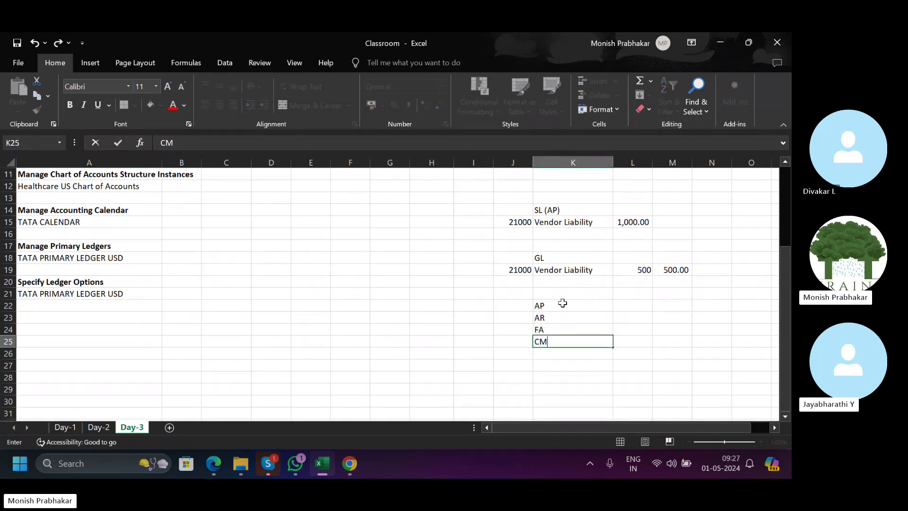
pyautogui.press('Return')
# Add 'TRANSFER TO GL' in K27 and glance at the Oracle ledger page.
pyautogui.click(547, 362)
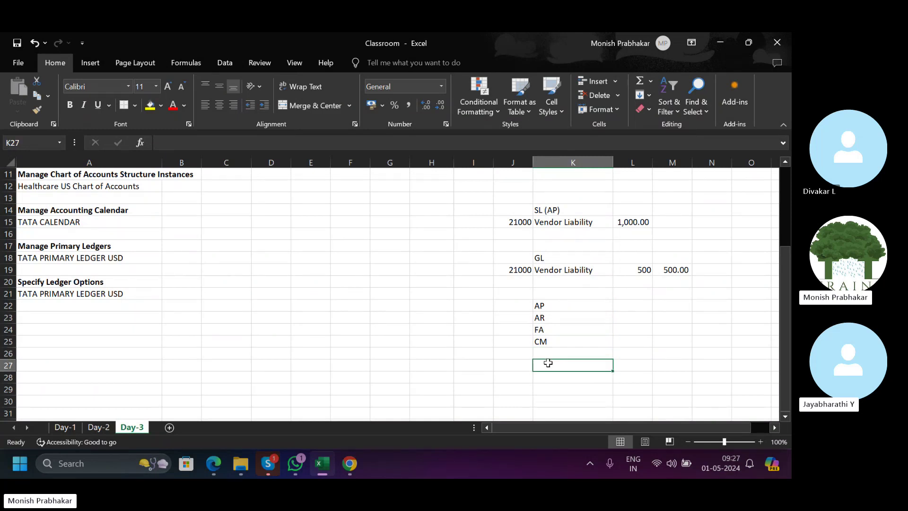
pyautogui.write('TRANSFER ')
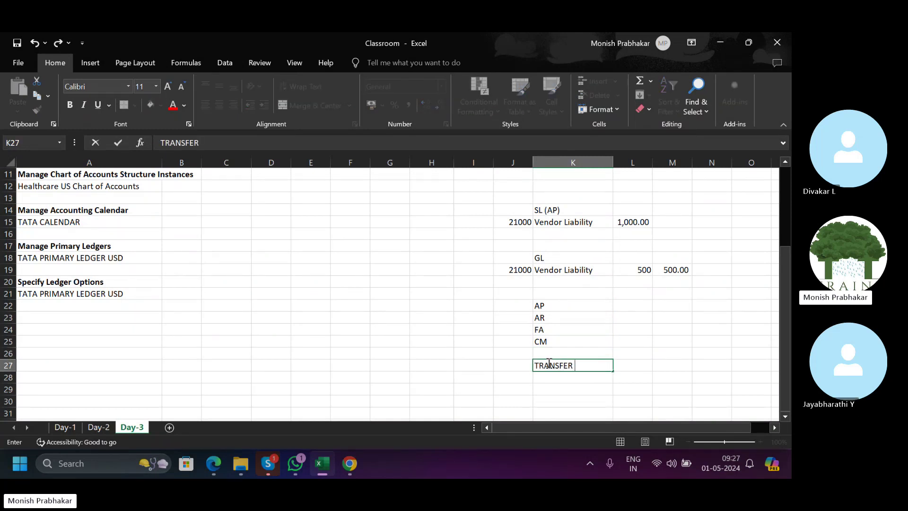
pyautogui.write('TO GL')
pyautogui.press('Return')
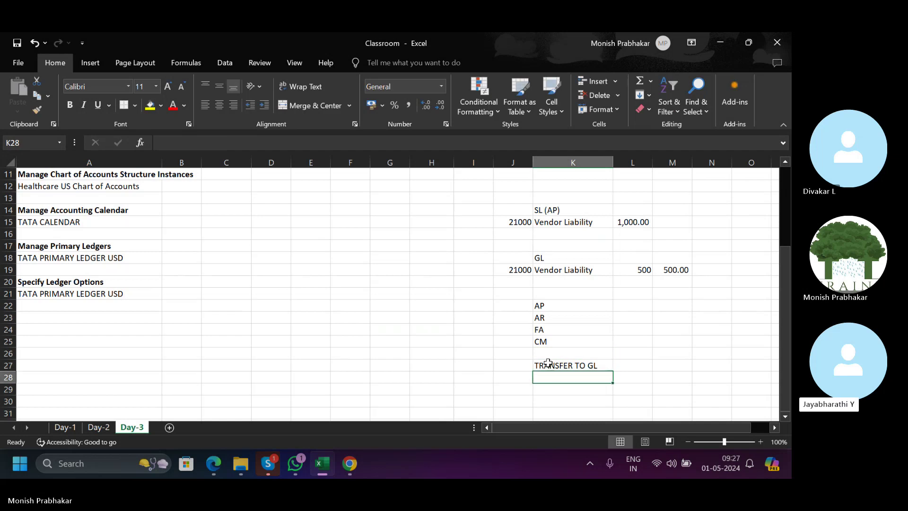
pyautogui.click(548, 362)
pyautogui.moveTo(553, 301); pyautogui.dragTo(553, 338)
pyautogui.click(570, 365)
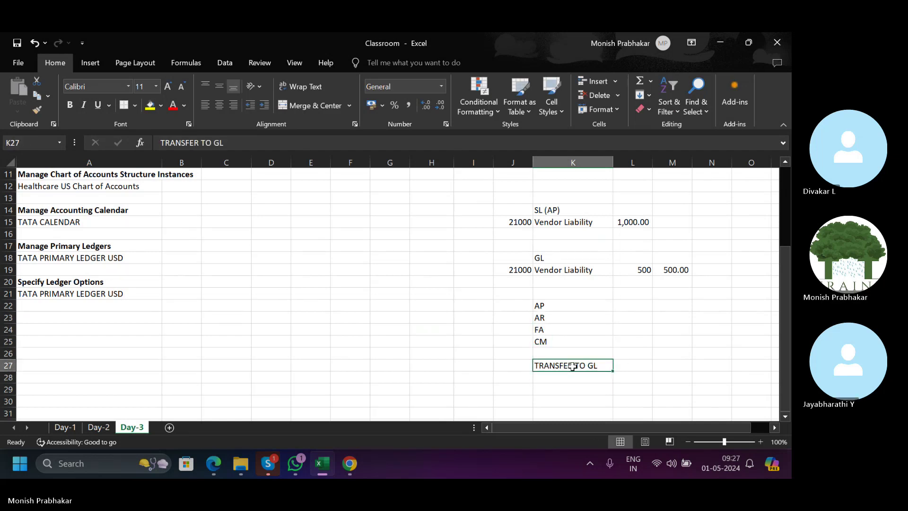
pyautogui.hotkey('alt', 'Tab')
pyautogui.click(681, 317)
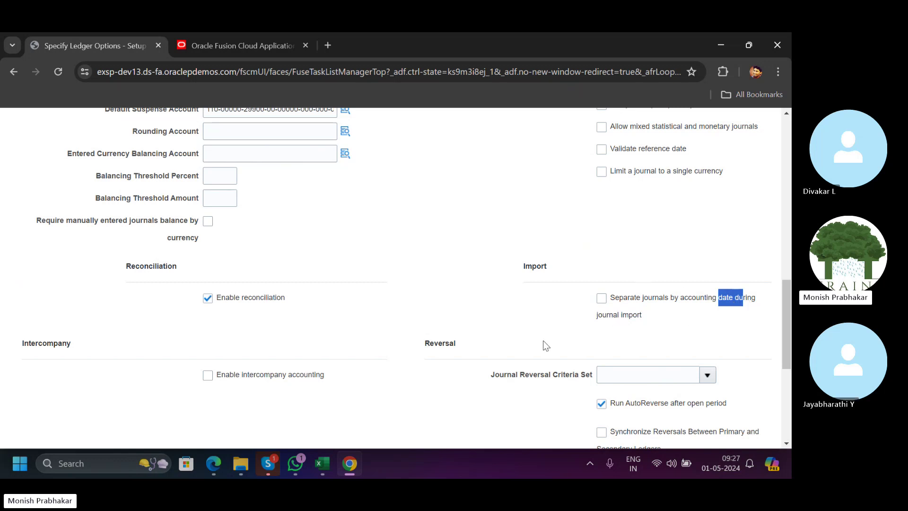
# Enter 20-APR-24 beside AP in L22 and 22-APR-24 beside AR in L23.
pyautogui.click(321, 461)
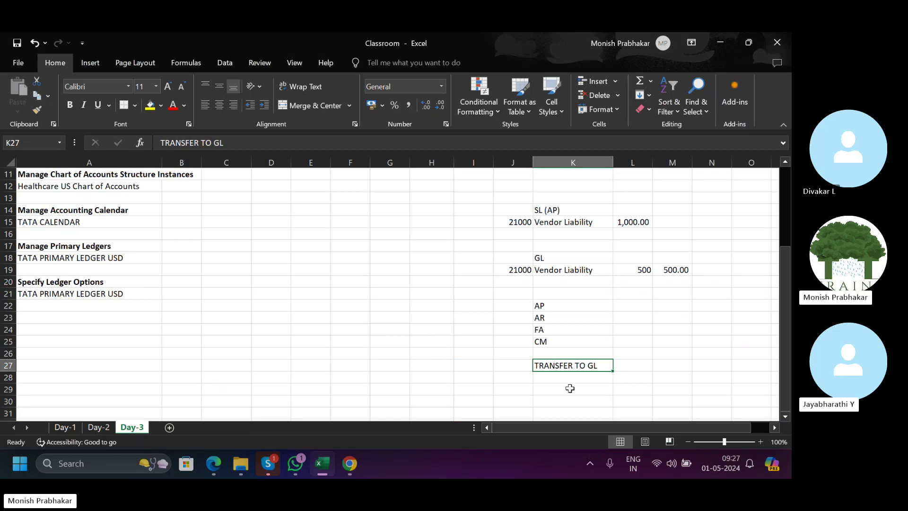
pyautogui.press('Right')
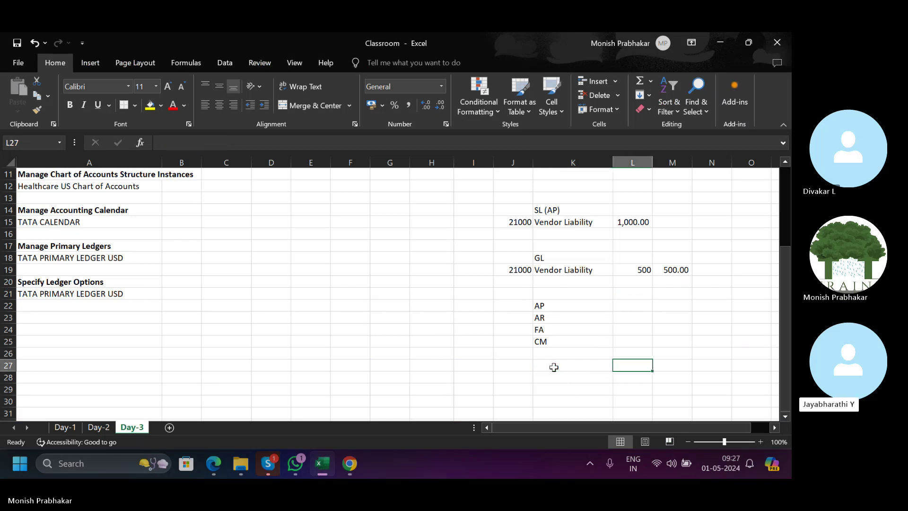
pyautogui.press('Up')
pyautogui.press('Up')
pyautogui.press('Up')
pyautogui.press('Up')
pyautogui.press('Up')
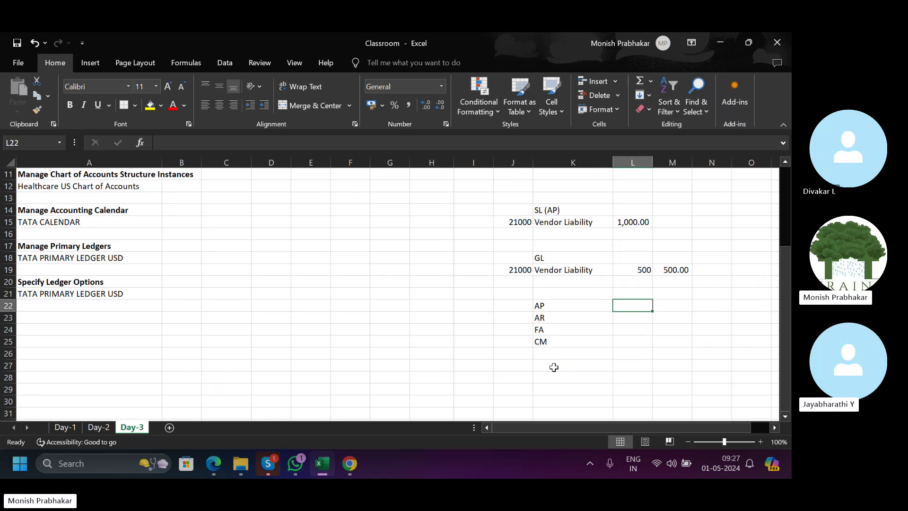
pyautogui.write('20-APR-24')
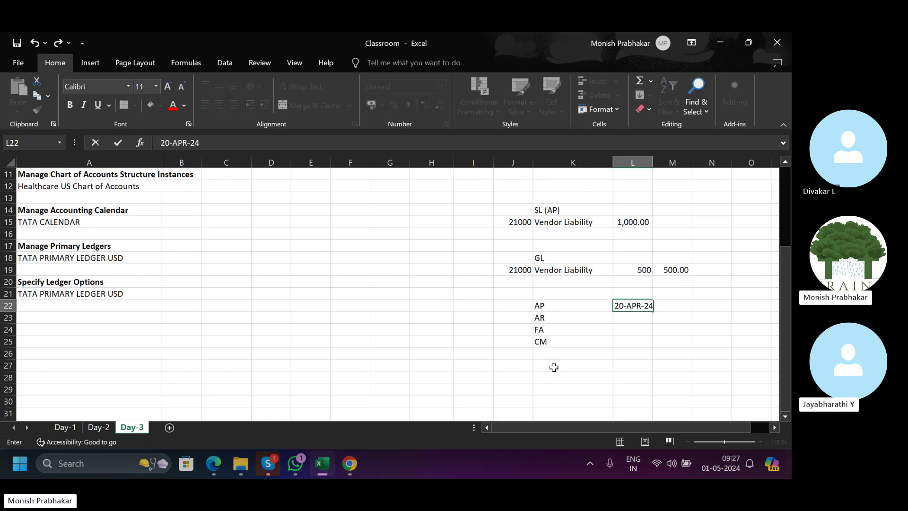
pyautogui.press('Tab')
pyautogui.press('Left')
pyautogui.press('Down')
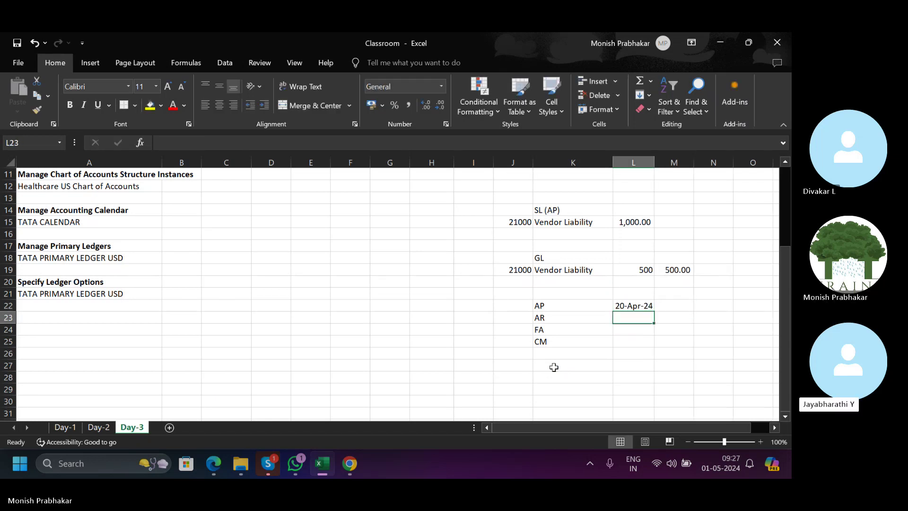
pyautogui.write('22-APR-24')
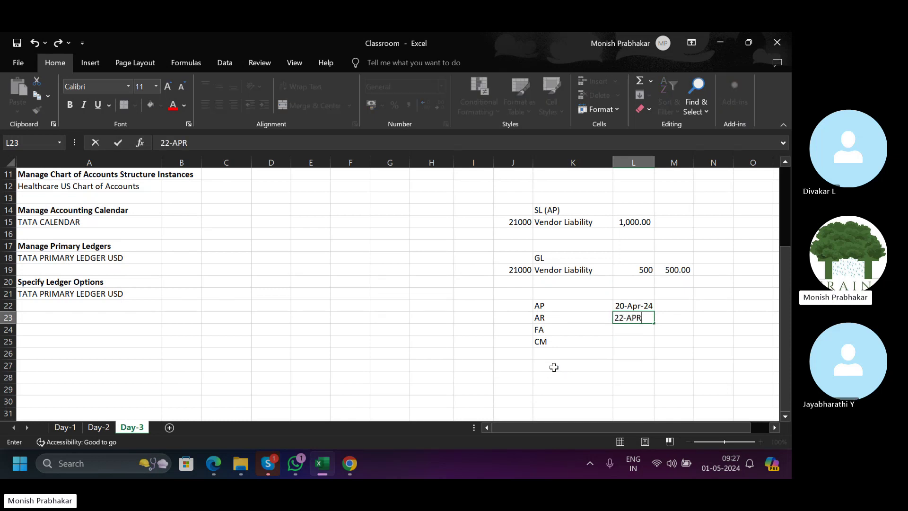
pyautogui.press('Return')
pyautogui.press('Up')
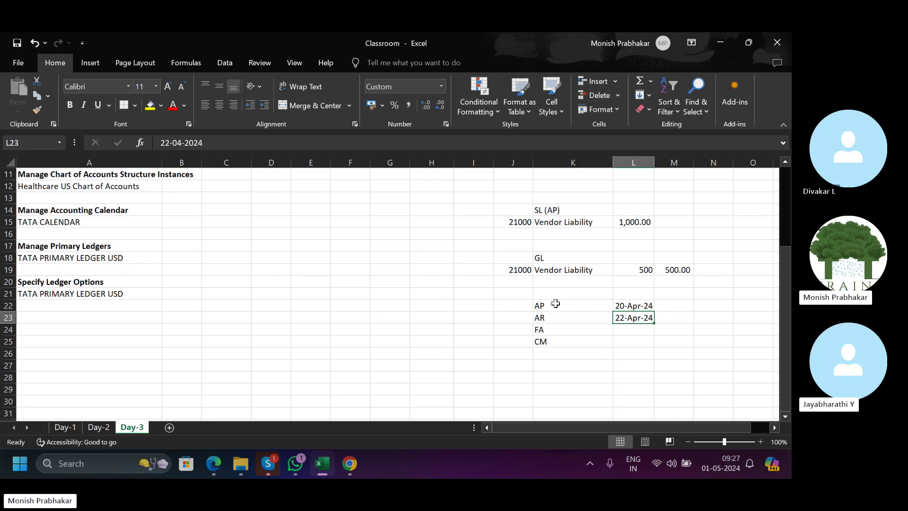
# Select the AP, AR, FA and CM entries, then return to the Oracle ledger options.
pyautogui.moveTo(555, 303); pyautogui.dragTo(629, 345)
pyautogui.click(604, 316)
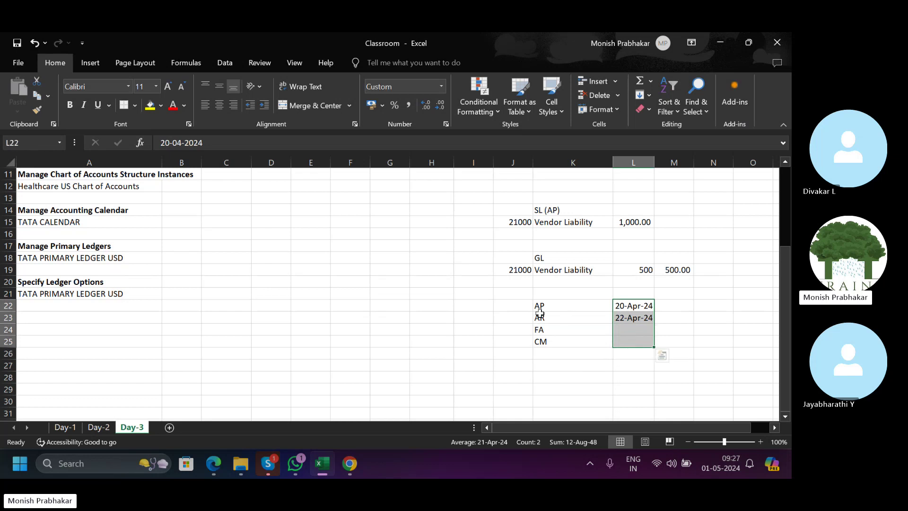
pyautogui.moveTo(591, 304); pyautogui.dragTo(561, 340)
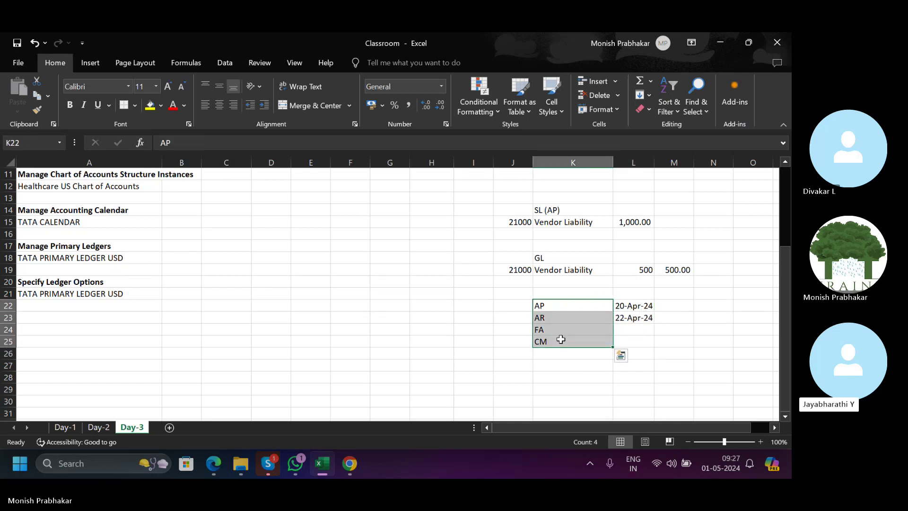
pyautogui.click(343, 465)
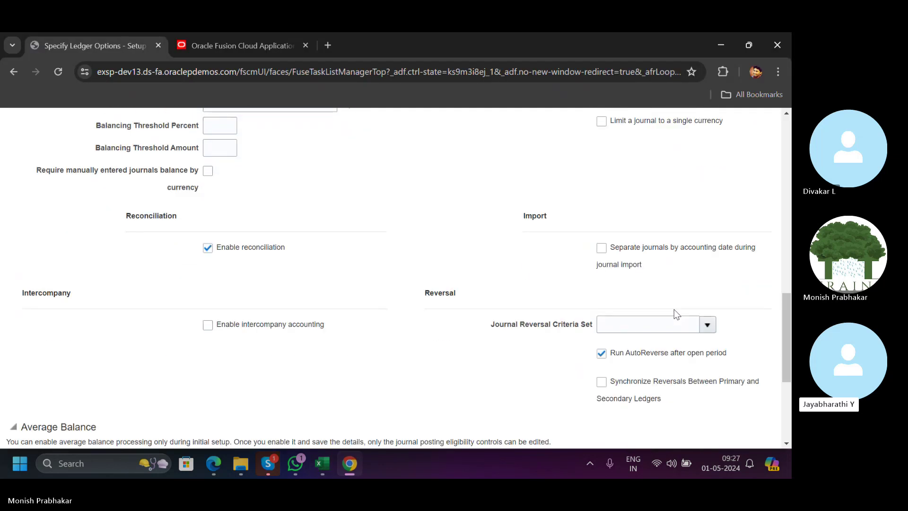
# Scroll through the reconciliation, intercompany and reversal ledger options, then return to the Classroom workbook in Excel.
pyautogui.scroll(-1, 676, 314)
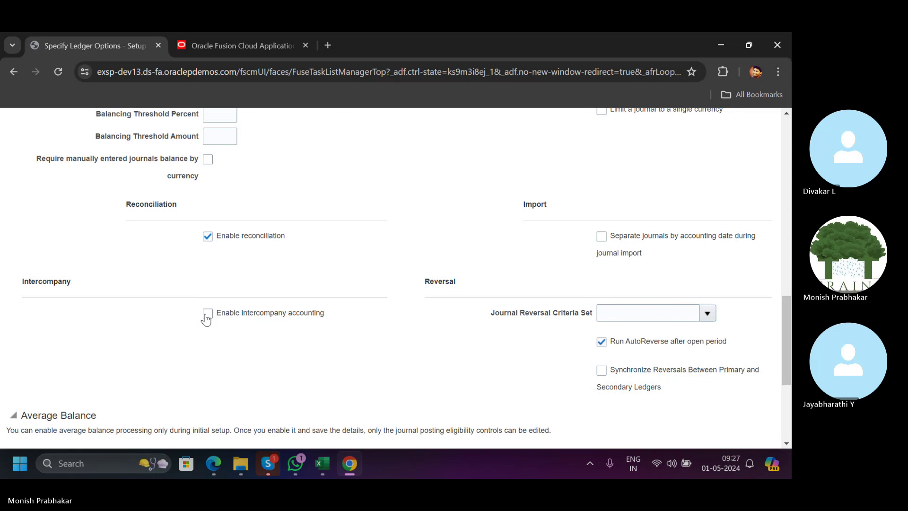
pyautogui.scroll(-1, 206, 319)
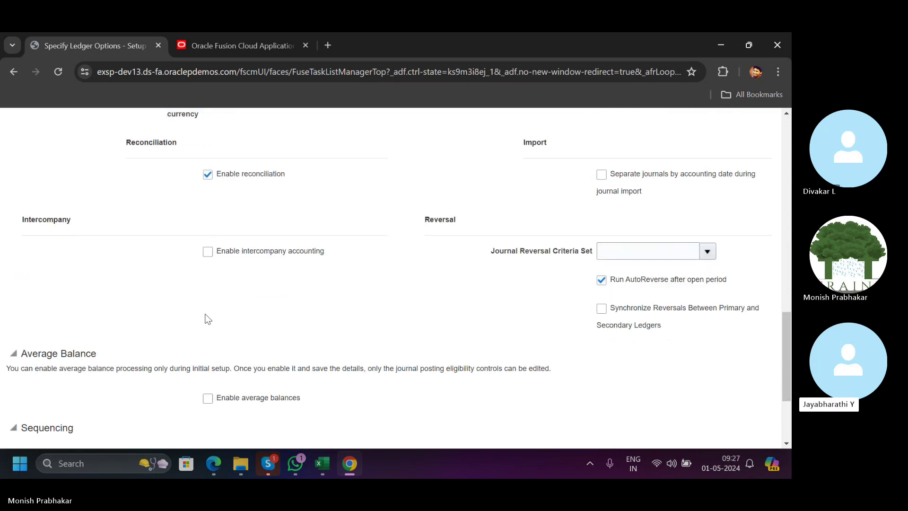
pyautogui.click(325, 461)
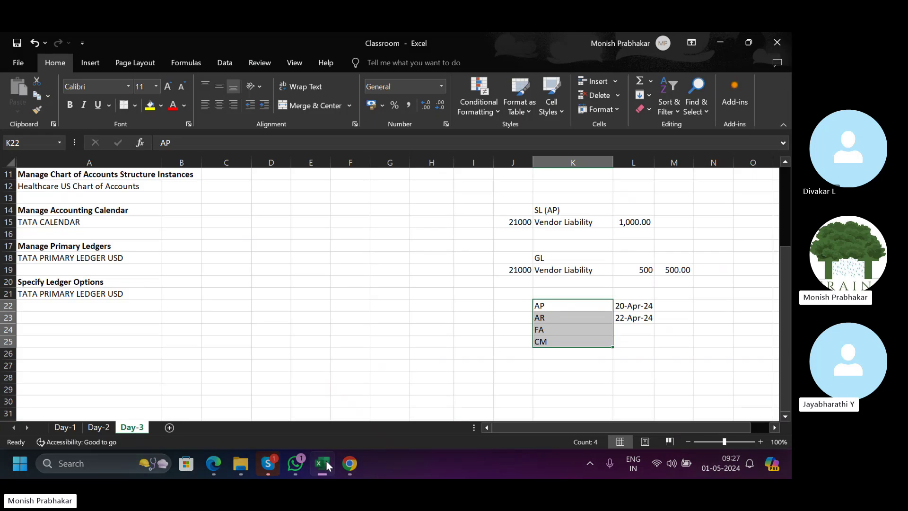
pyautogui.scroll(-2, 341, 313)
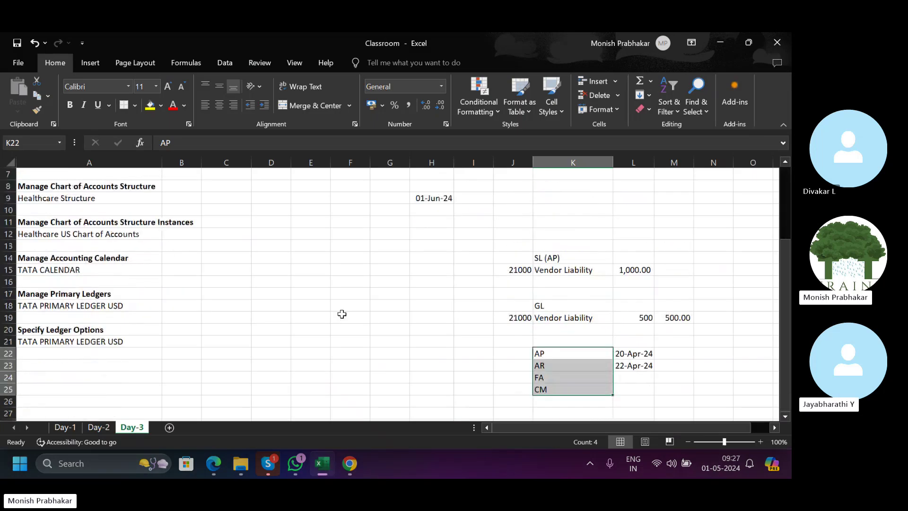
pyautogui.scroll(2, 341, 313)
# Clear columns H through M and enter TATA GROUP as the heading in H2.
pyautogui.moveTo(431, 162); pyautogui.dragTo(669, 177)
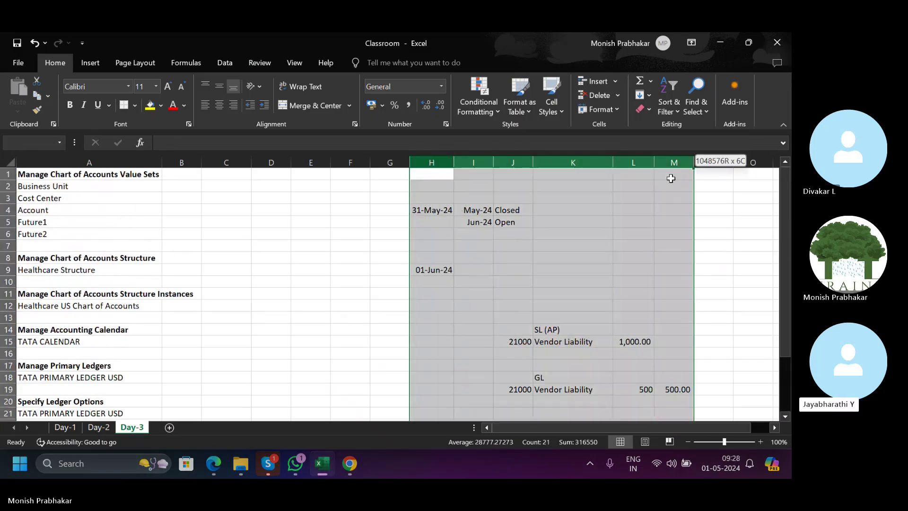
pyautogui.press('Delete')
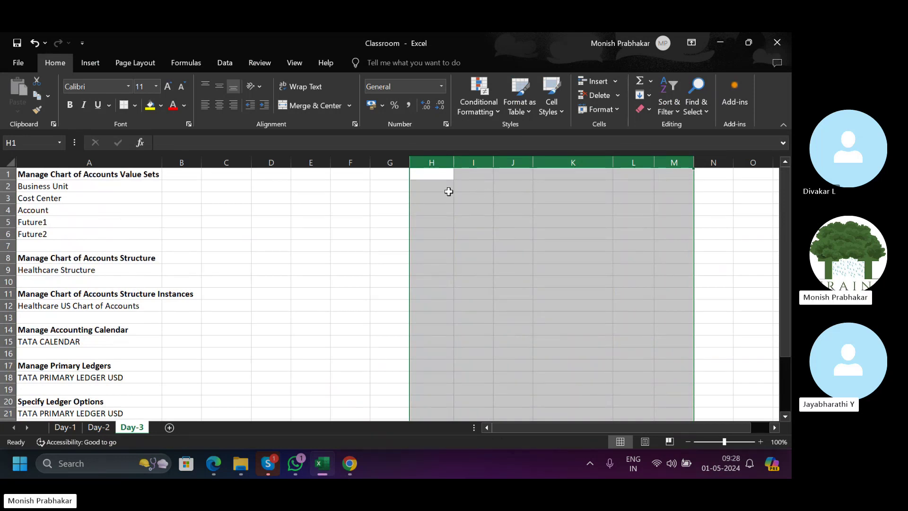
pyautogui.click(446, 196)
pyautogui.click(436, 187)
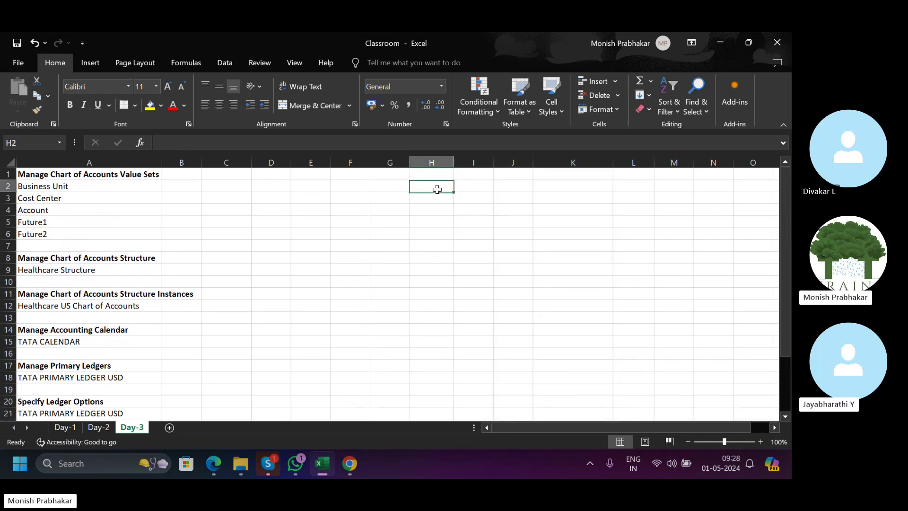
pyautogui.write('TATA')
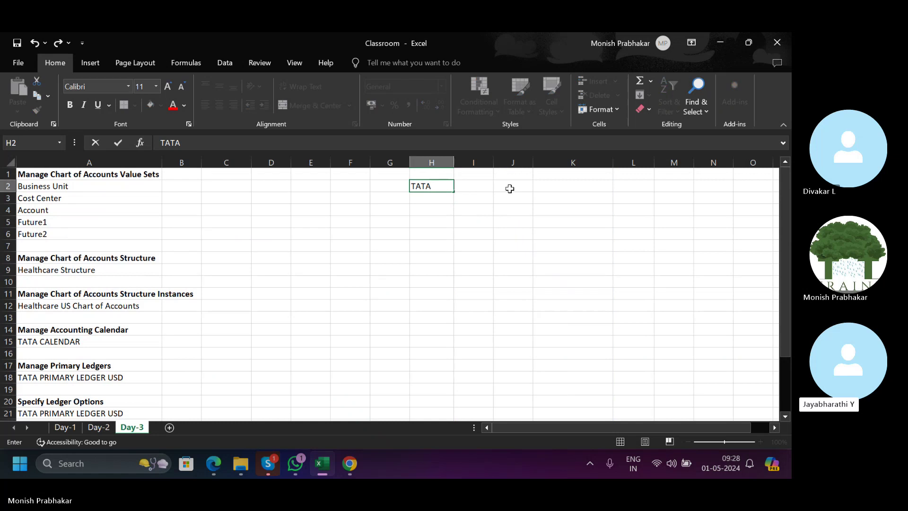
pyautogui.write(' GROUP')
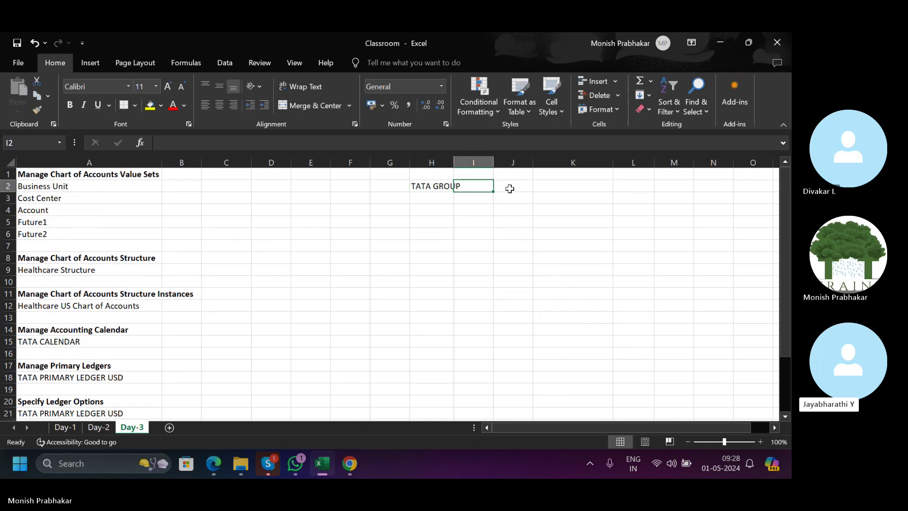
pyautogui.press('Return')
# Enter code 100 TATA MOTORS and 200 ZUDIO in columns G and H.
pyautogui.press('Left')
pyautogui.write('100')
pyautogui.press('Right')
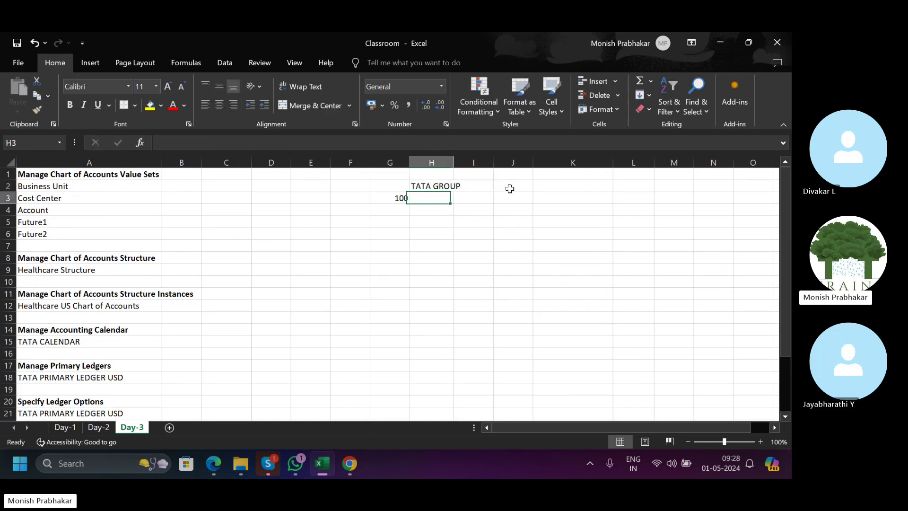
pyautogui.write('TATA MOTORS')
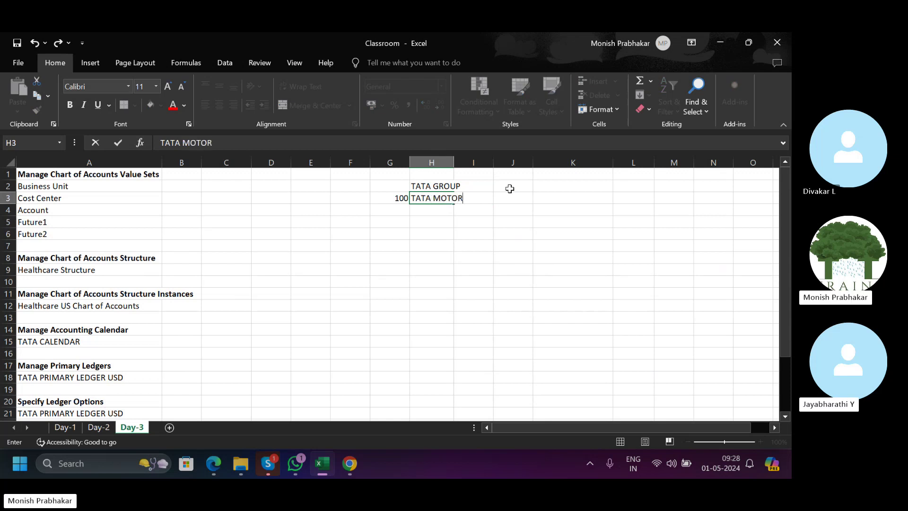
pyautogui.press('Return')
pyautogui.press('Left')
pyautogui.write('200')
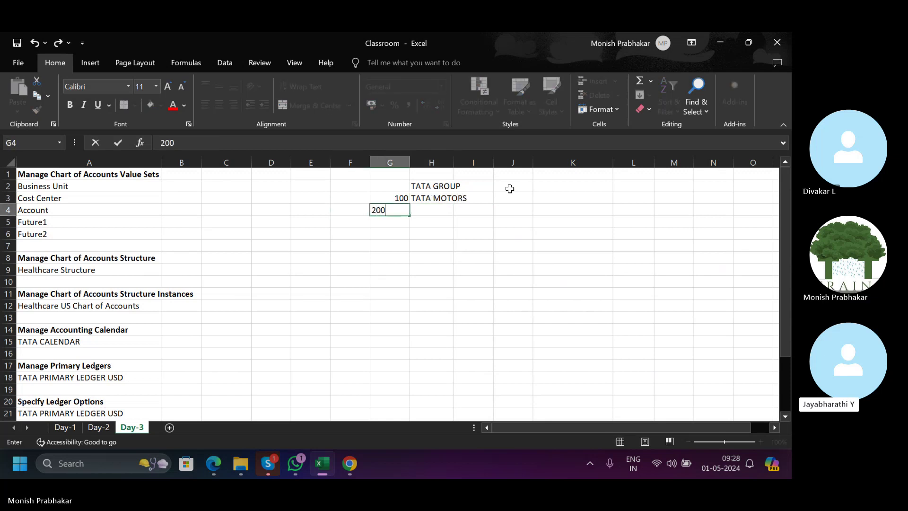
pyautogui.press('Right')
pyautogui.write('ZUDIO')
pyautogui.press('Return')
# Add 300 TATA STEEL and 400 TCS to the entity list.
pyautogui.press('Left')
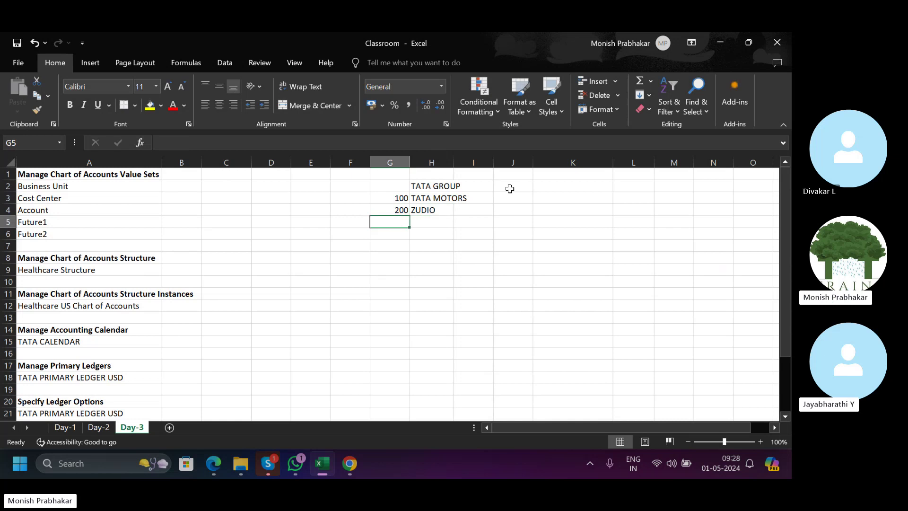
pyautogui.write('300')
pyautogui.press('Right')
pyautogui.write('T')
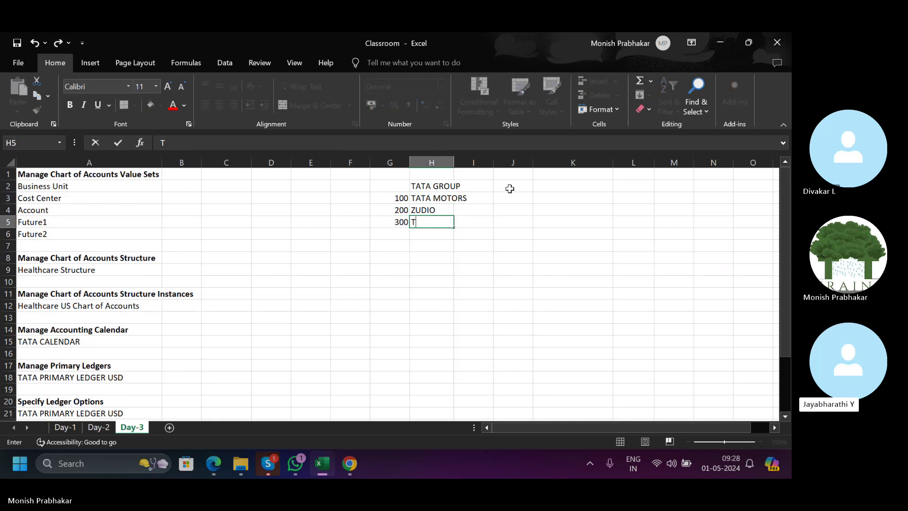
pyautogui.write('ATA S')
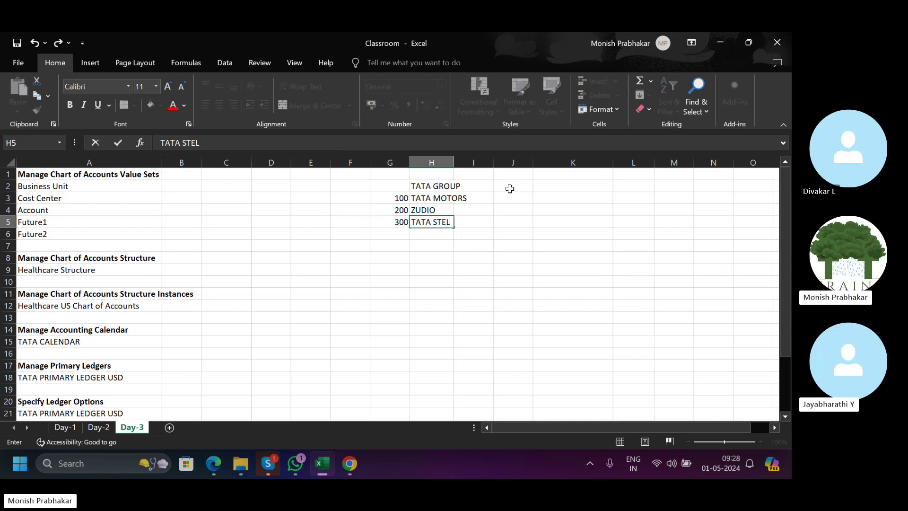
pyautogui.write('TEEL')
pyautogui.press('Return')
pyautogui.press('Left')
pyautogui.write('400')
pyautogui.press('Right')
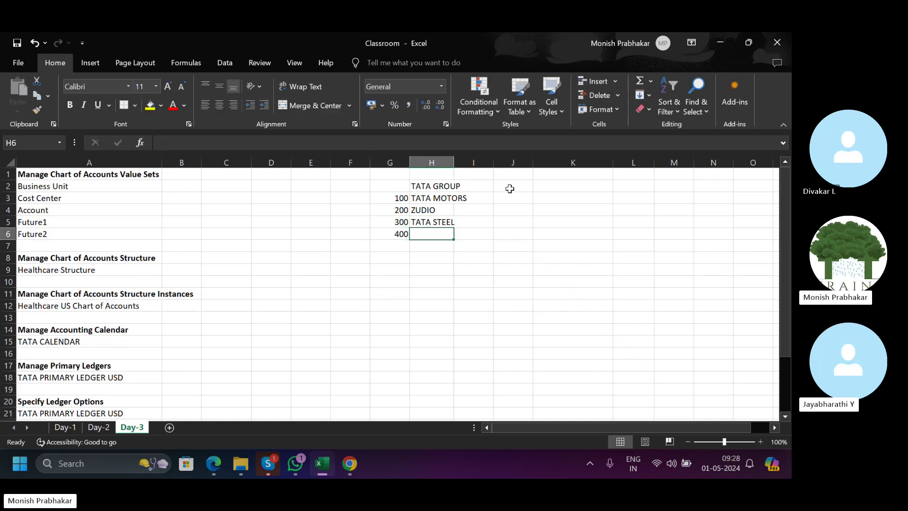
pyautogui.write('TAT')
pyautogui.press('BackSpace')
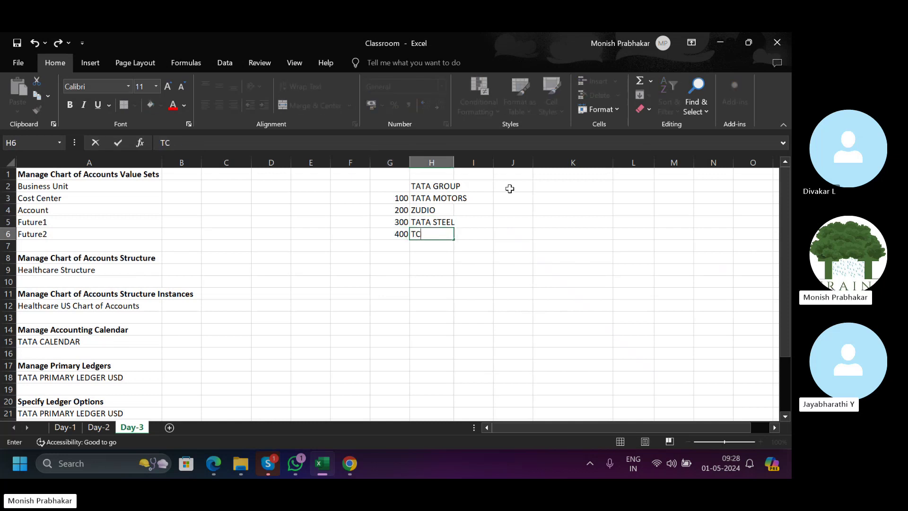
pyautogui.write('S')
pyautogui.press('Return')
# Add code 500 with the name FASTRACK as the last entity, correcting typos.
pyautogui.press('Left')
pyautogui.write('500')
pyautogui.press('Right')
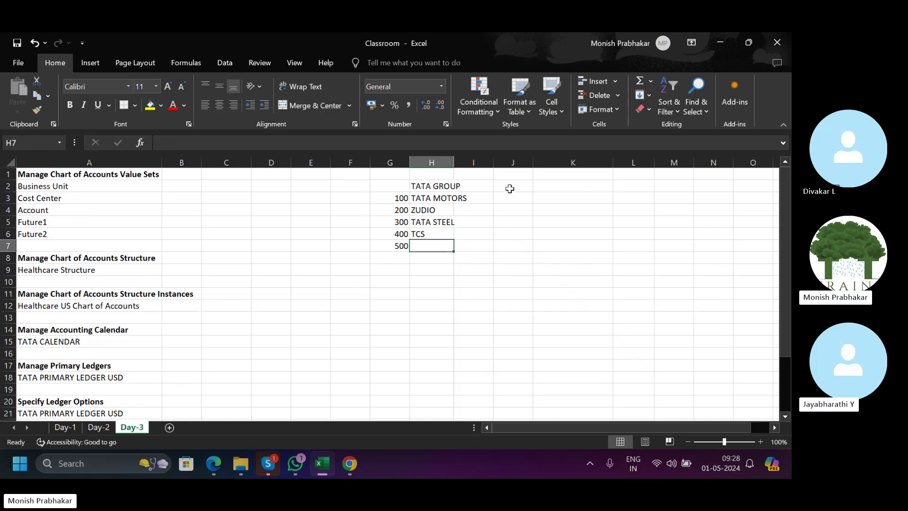
pyautogui.write('A')
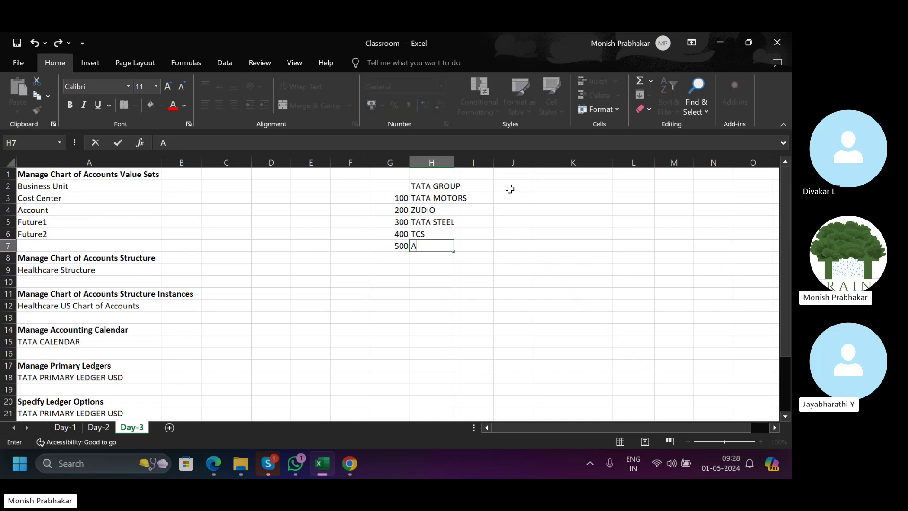
pyautogui.write('NT')
pyautogui.press('BackSpace')
pyautogui.press('BackSpace')
pyautogui.press('BackSpace')
pyautogui.press('BackSpace')
pyautogui.press('Escape')
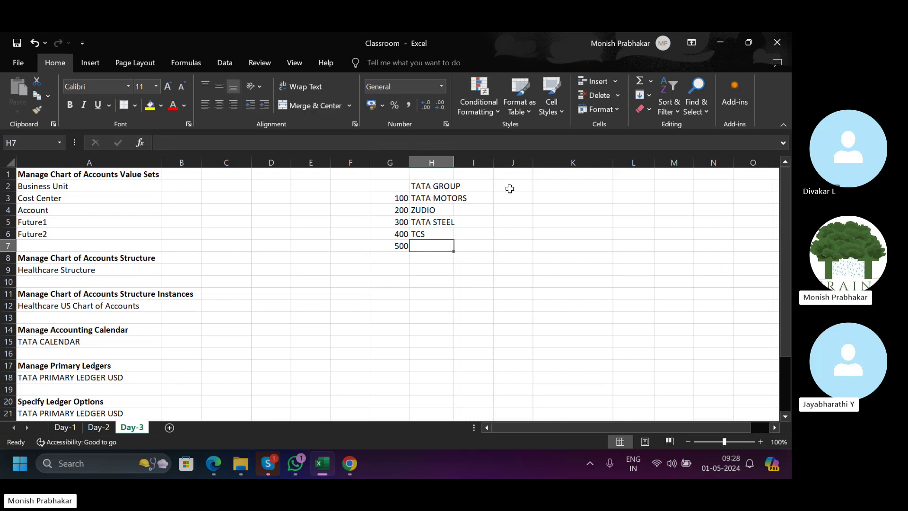
pyautogui.write('FATS')
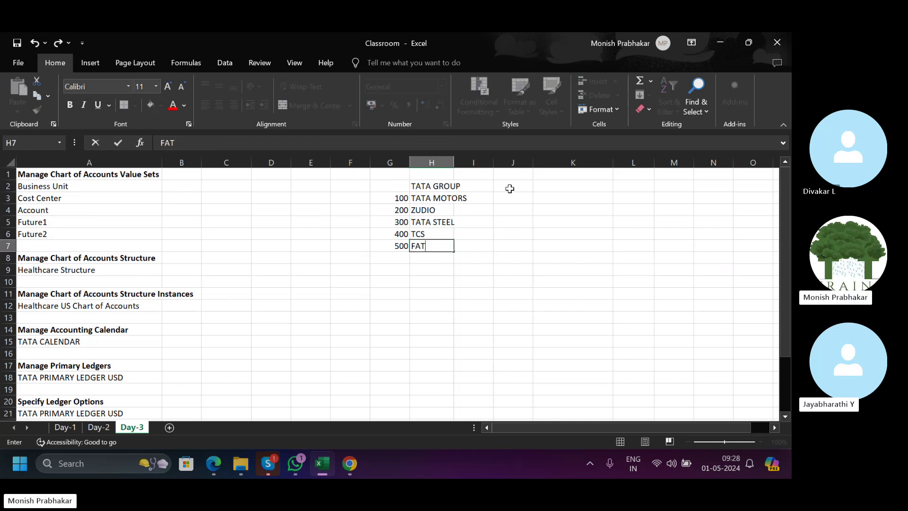
pyautogui.press('BackSpace')
pyautogui.press('BackSpace')
pyautogui.write('STRAC')
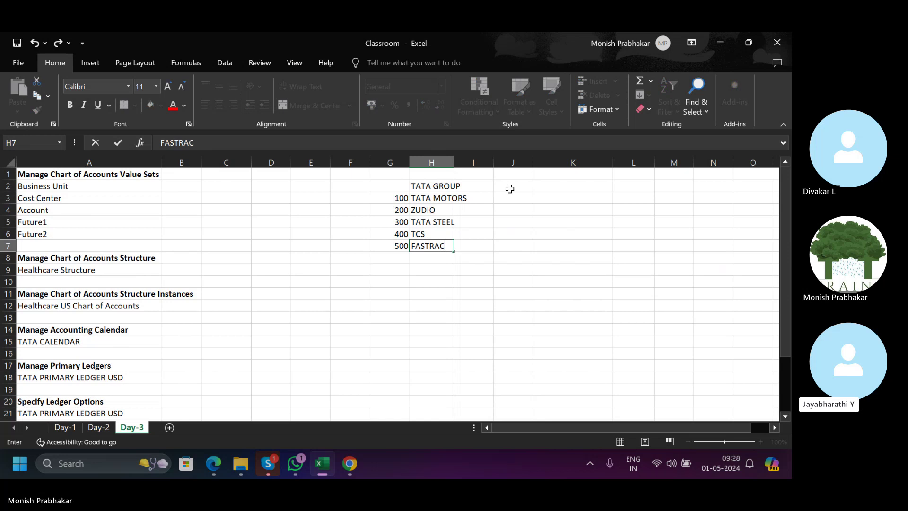
pyautogui.press('Return')
pyautogui.press('Up')
pyautogui.press('Up')
pyautogui.press('Up')
pyautogui.press('Up')
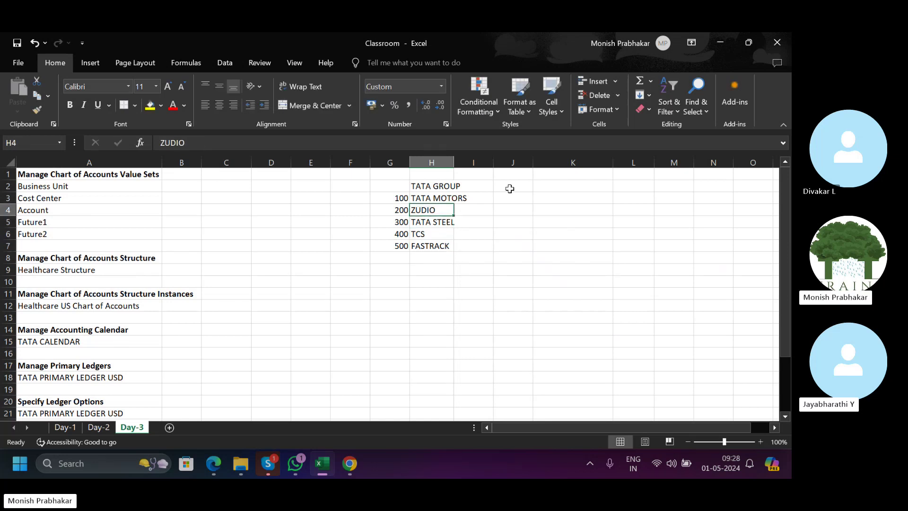
# Autofit column H to the names and select the codes 100–500 and entity names to review them.
pyautogui.doubleClick(454, 162)
pyautogui.click(440, 186)
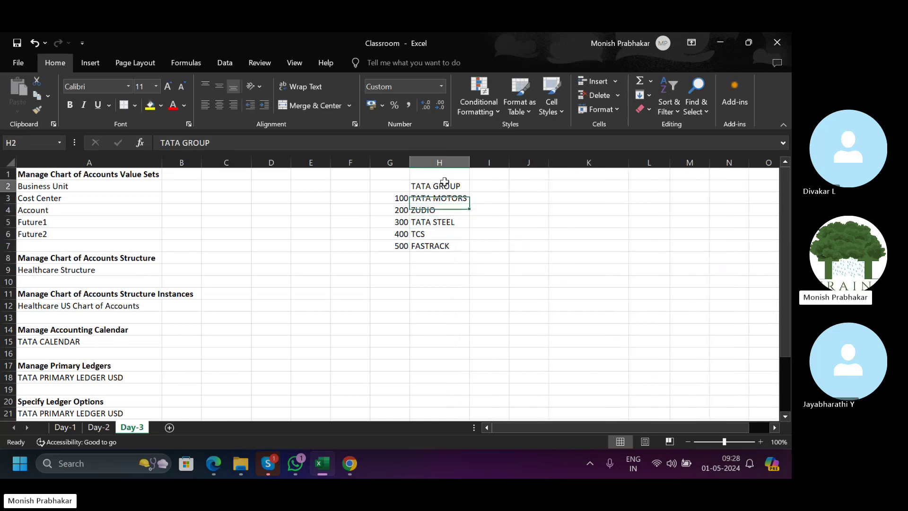
pyautogui.moveTo(392, 198); pyautogui.dragTo(396, 244)
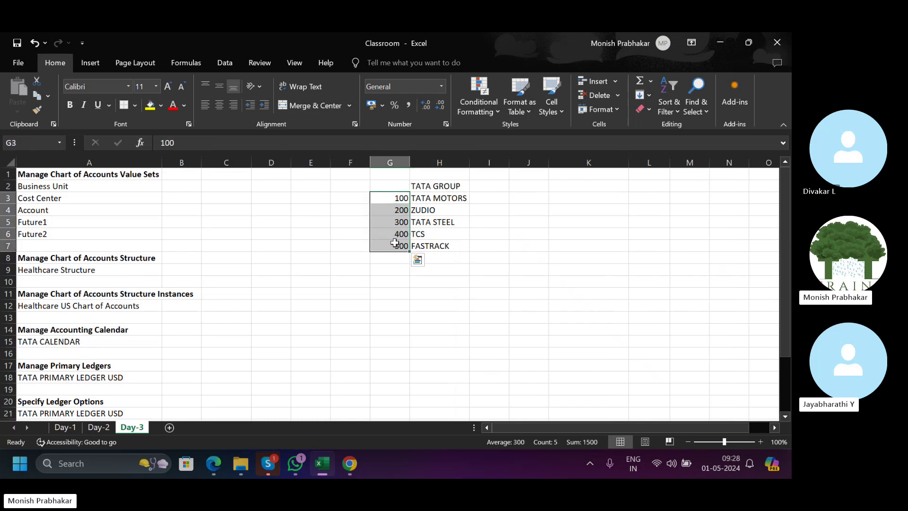
pyautogui.click(431, 210)
pyautogui.click(443, 222)
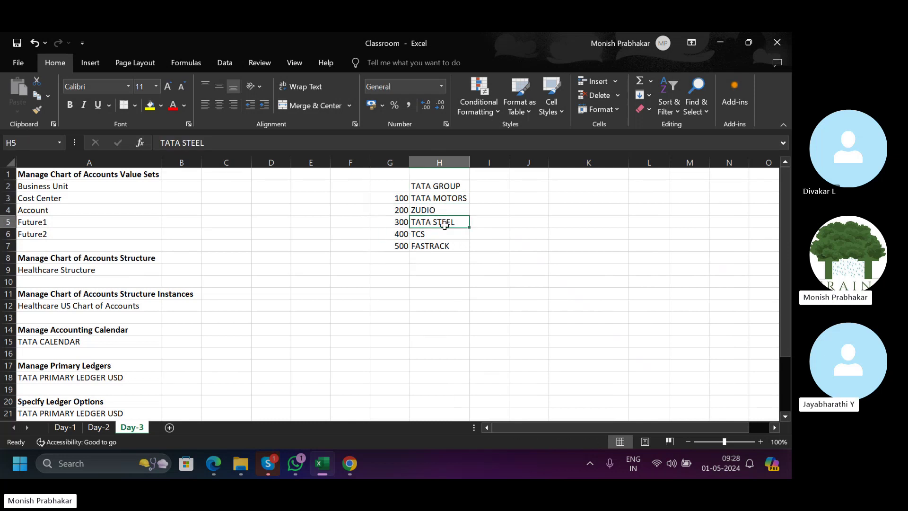
pyautogui.click(442, 234)
pyautogui.click(442, 245)
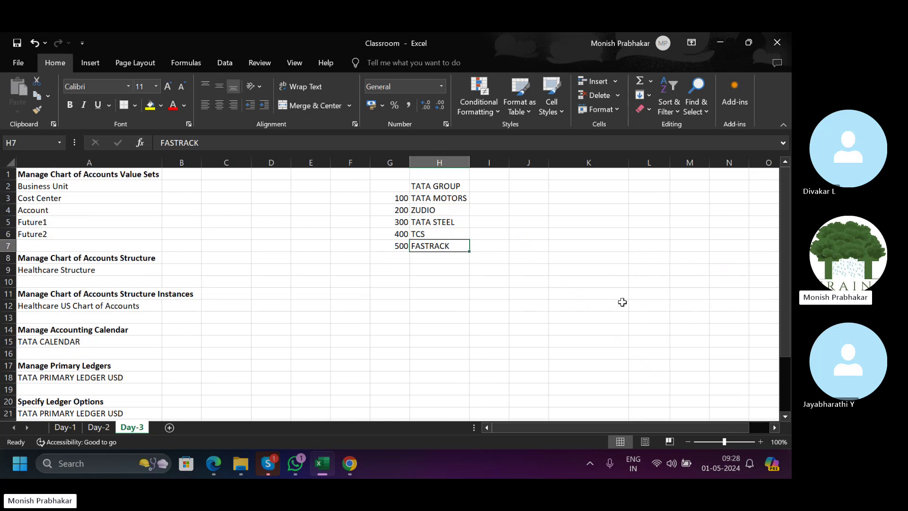
# Check the cells beside TATA STEEL and the codes 100 and 300 in column G.
pyautogui.click(449, 222)
pyautogui.click(497, 222)
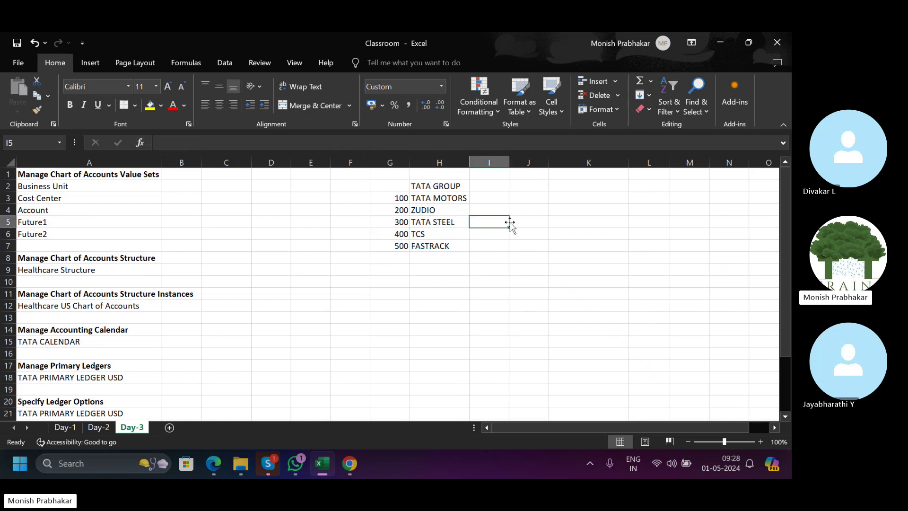
pyautogui.click(520, 221)
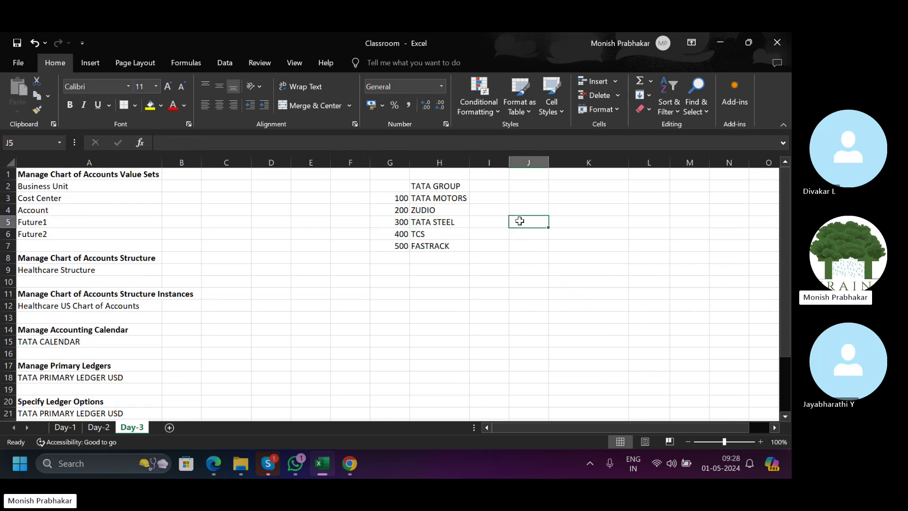
pyautogui.click(449, 222)
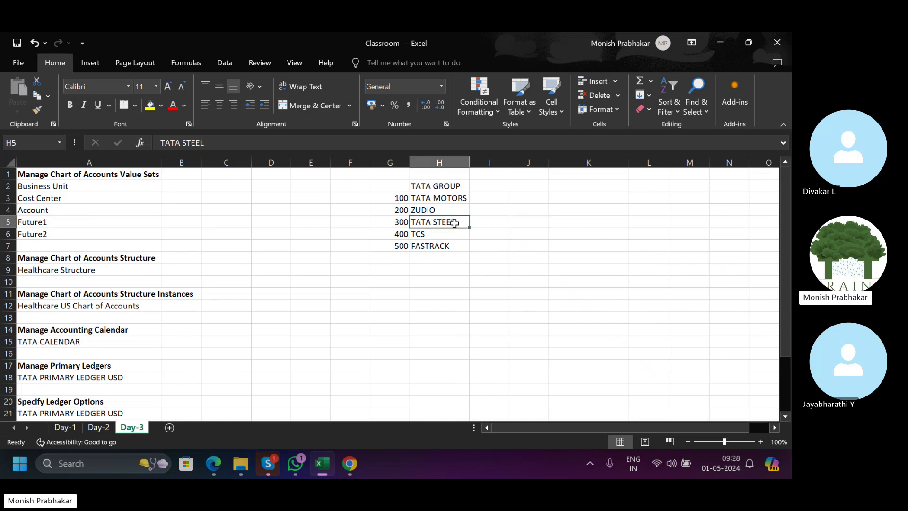
pyautogui.click(487, 223)
pyautogui.click(388, 199)
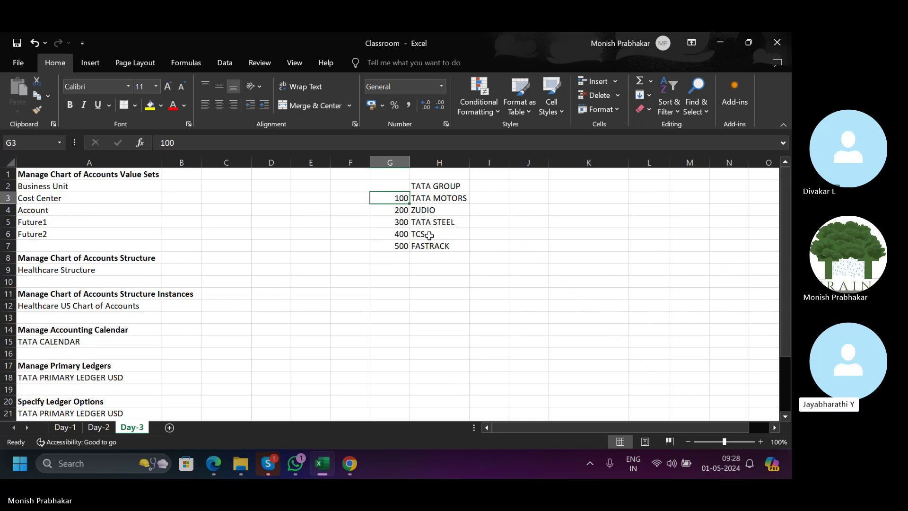
pyautogui.click(402, 224)
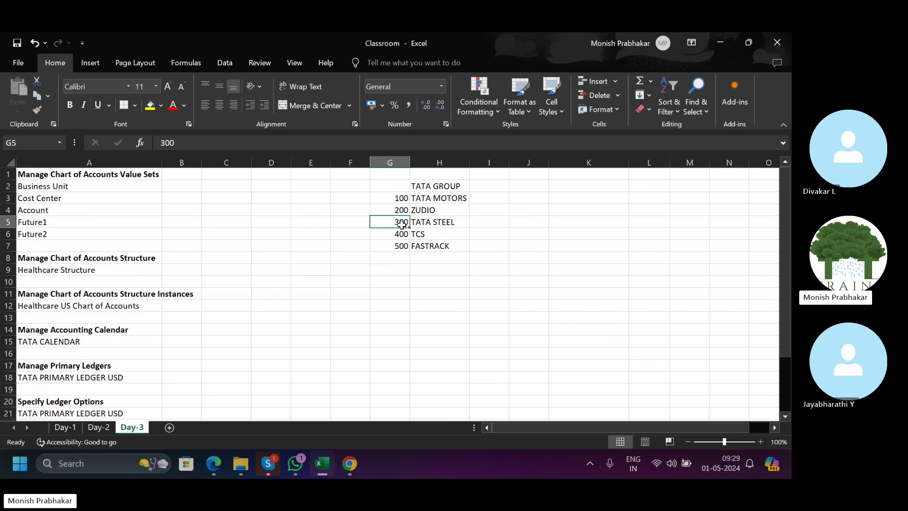
pyautogui.click(388, 199)
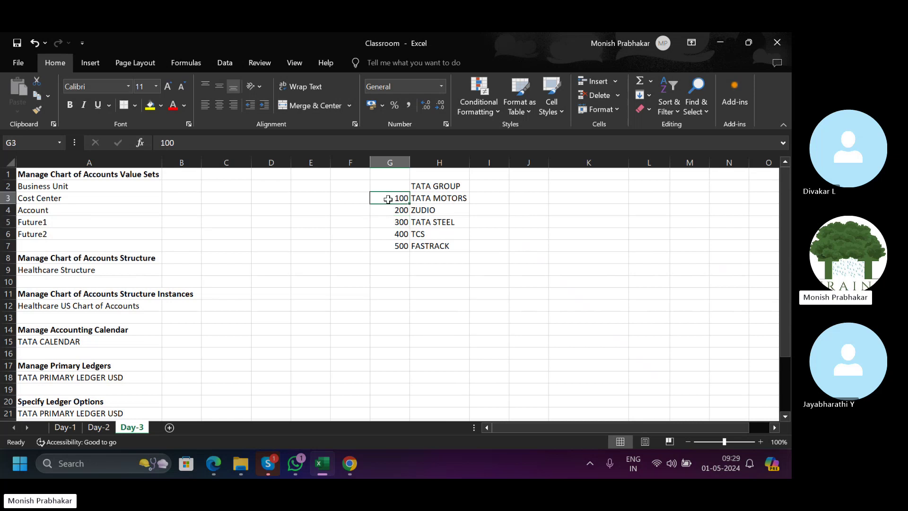
pyautogui.click(402, 222)
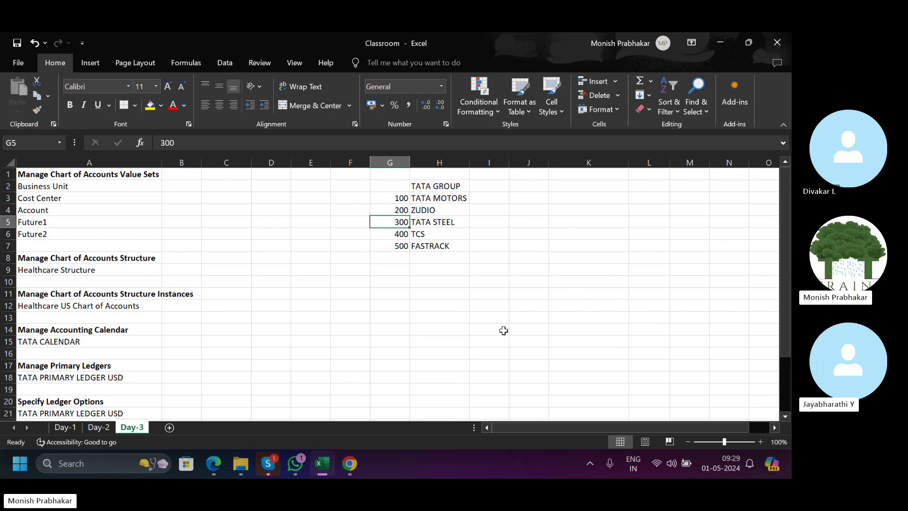
# Enter Rent with 100 in row 10, H10:I10.
pyautogui.click(399, 280)
pyautogui.press('Right')
pyautogui.press('capslock')
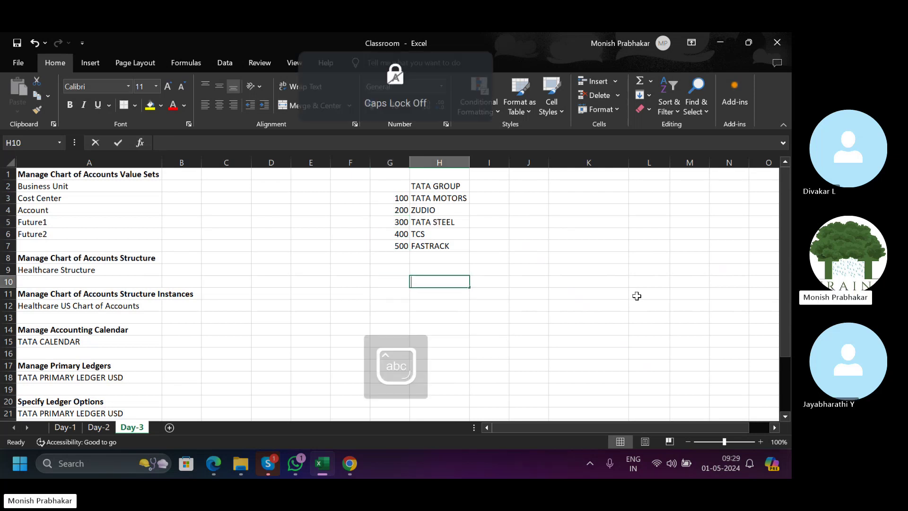
pyautogui.press('capslock')
pyautogui.write('Ren')
pyautogui.press('capslock')
pyautogui.write('t')
pyautogui.press('Tab')
pyautogui.write('100')
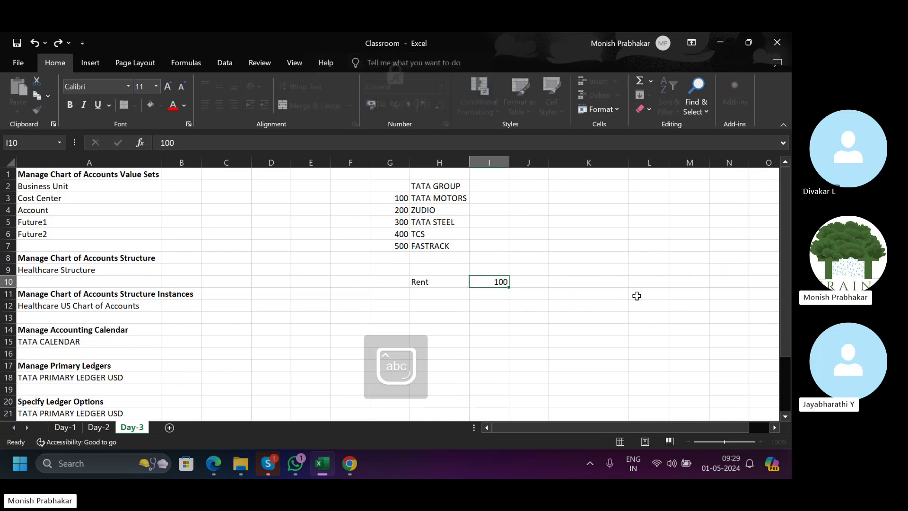
pyautogui.press('Left')
# Add the TATA STEEL heading in H9 and Cr Intercompany Payables in H11.
pyautogui.press('Up')
pyautogui.press('capslock')
pyautogui.write('T')
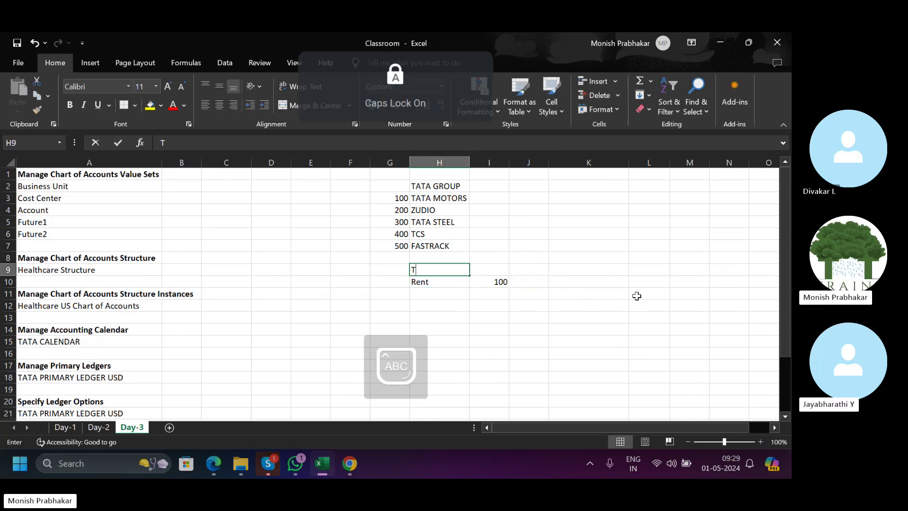
pyautogui.write('ATA STEEL')
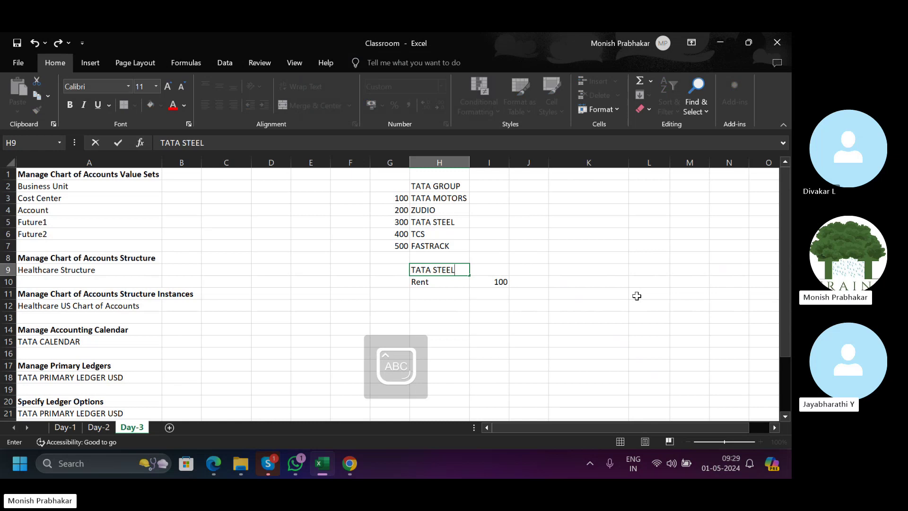
pyautogui.press('Left')
pyautogui.press('Down')
pyautogui.press('Down')
pyautogui.press('Right')
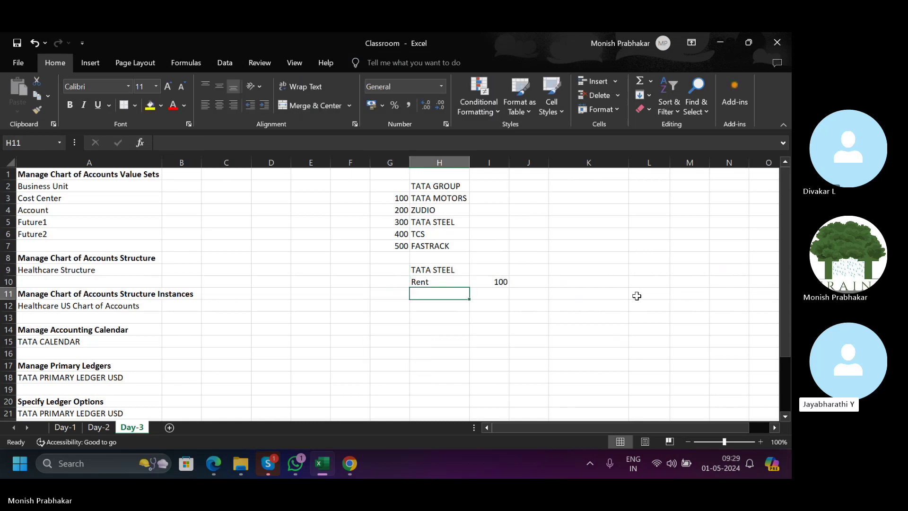
pyautogui.press('capslock')
pyautogui.write('Cr Inter')
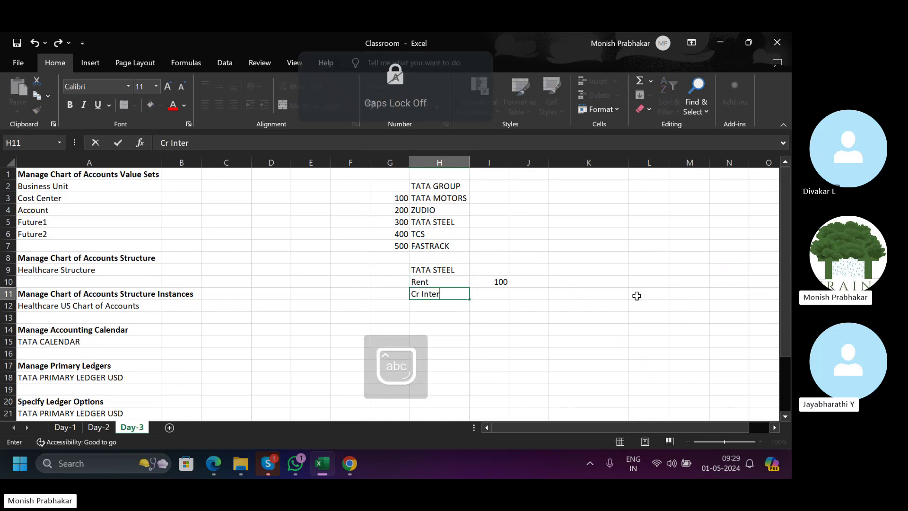
pyautogui.write('company')
pyautogui.press('capslock')
pyautogui.write('P')
pyautogui.press('capslock')
pyautogui.write('ayables')
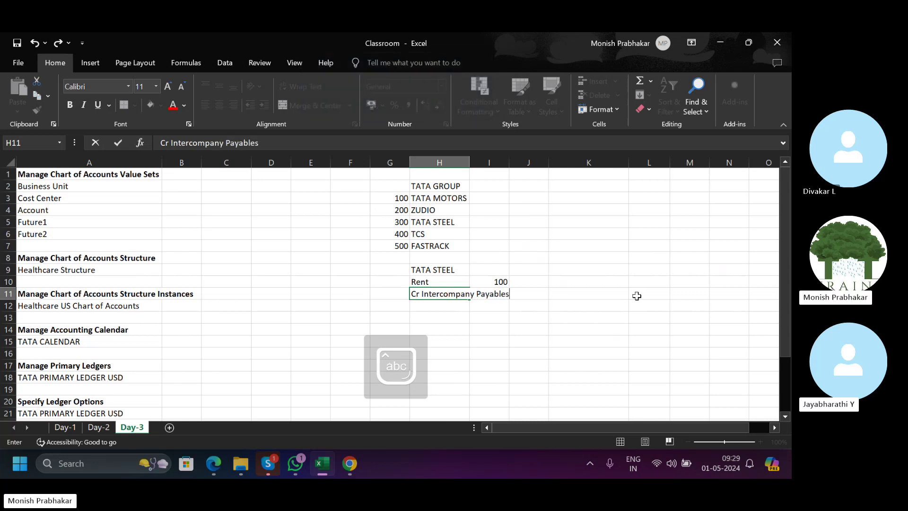
pyautogui.press('Return')
# Autofit column H with Alt+H,O,I and enter 100 in J11 as the credit.
pyautogui.press('Up')
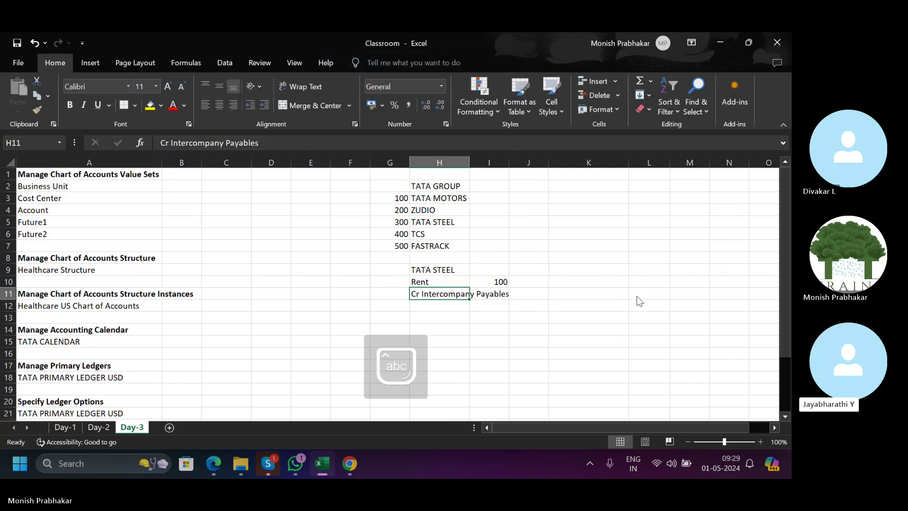
pyautogui.hotkey('alt', 'h')
pyautogui.press('o')
pyautogui.press('i')
pyautogui.press('Right')
pyautogui.press('Right')
pyautogui.write('100')
pyautogui.press('Right')
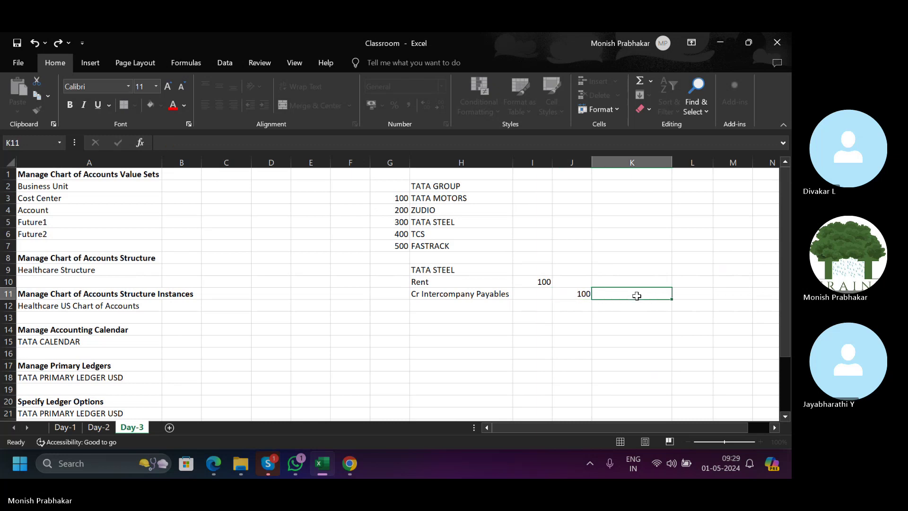
pyautogui.press('Left')
pyautogui.press('Left')
pyautogui.press('Left')
pyautogui.press('Up')
pyautogui.press('Down')
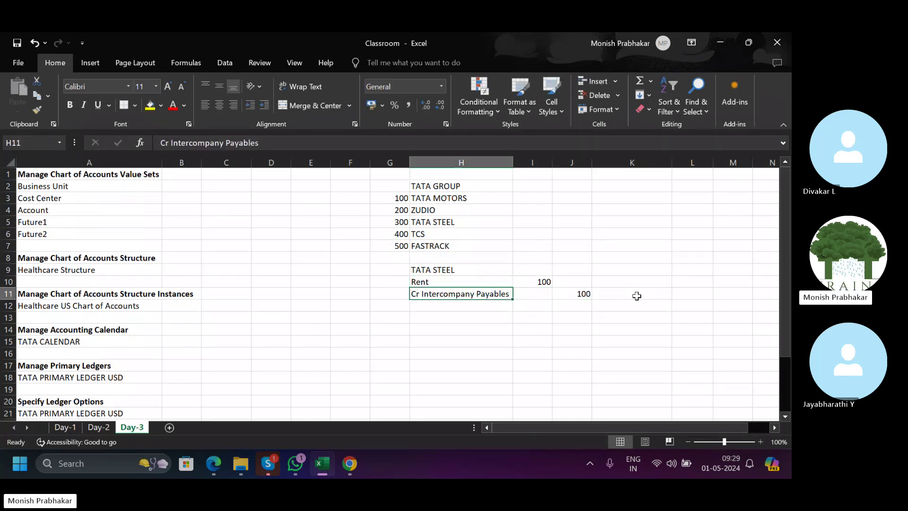
pyautogui.click(443, 314)
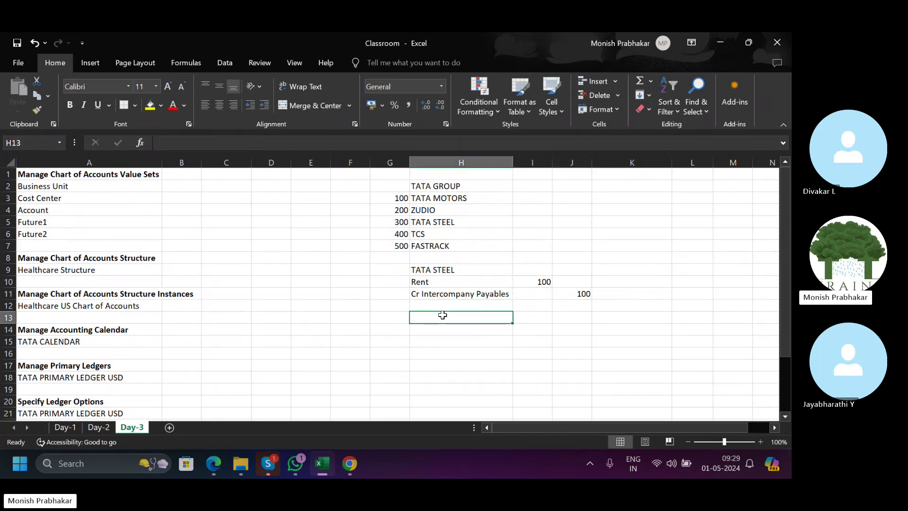
# Add a TATA MOTORS heading with Intercompany Receivable 100 below it.
pyautogui.write('tata')
pyautogui.press('BackSpace')
pyautogui.press('BackSpace')
pyautogui.press('BackSpace')
pyautogui.press('BackSpace')
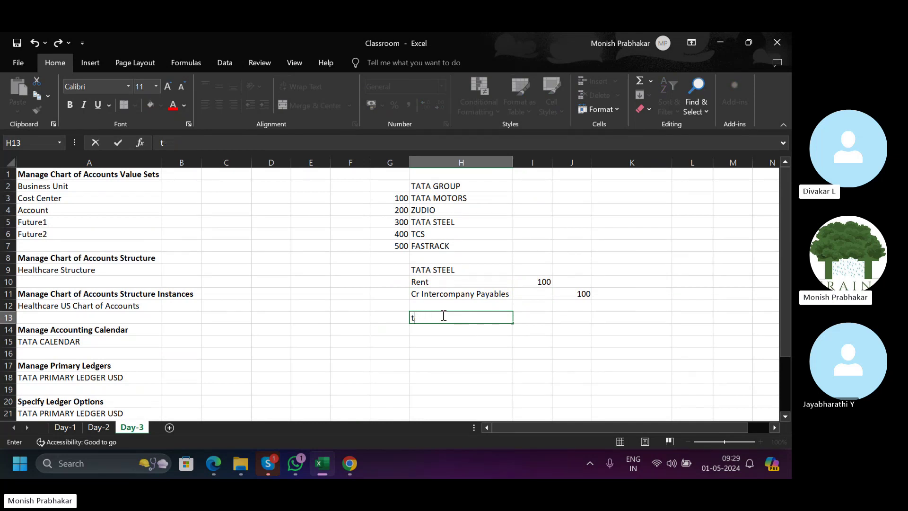
pyautogui.press('capslock')
pyautogui.write('TATA MOTORS')
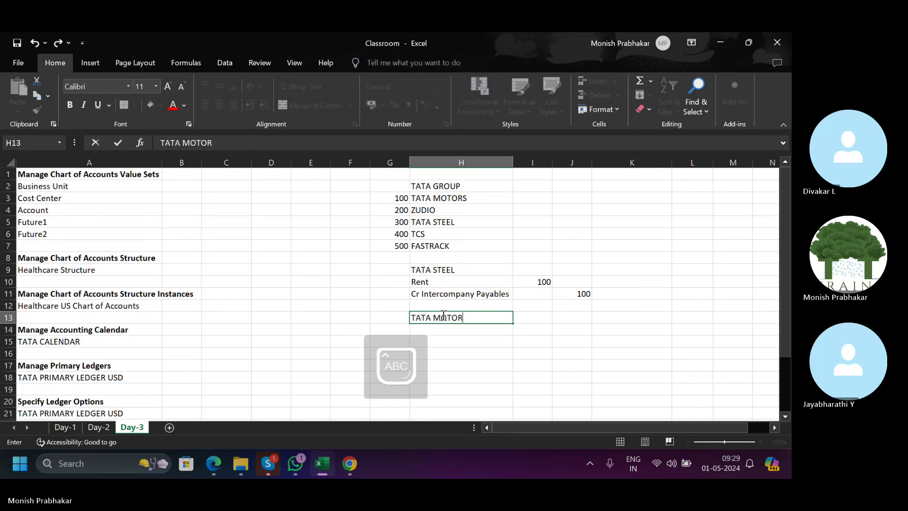
pyautogui.press('Return')
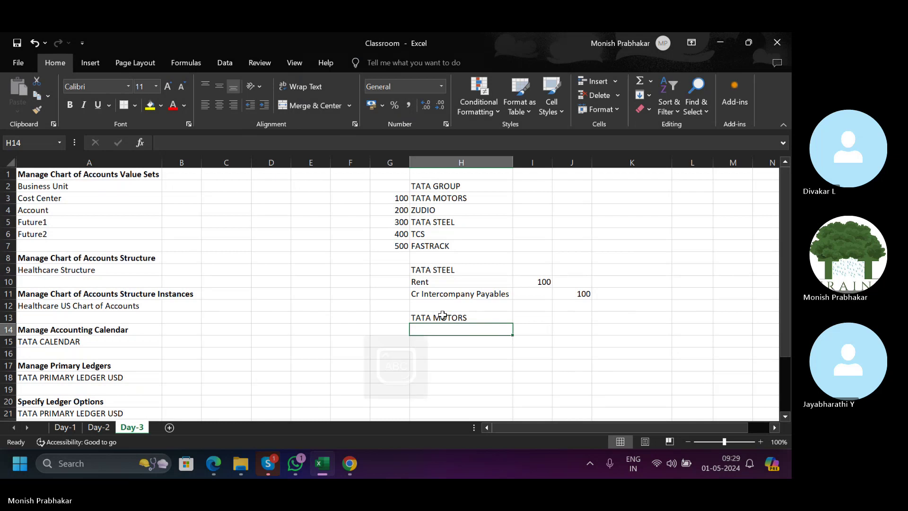
pyautogui.write('I')
pyautogui.press('capslock')
pyautogui.write('ntercompa')
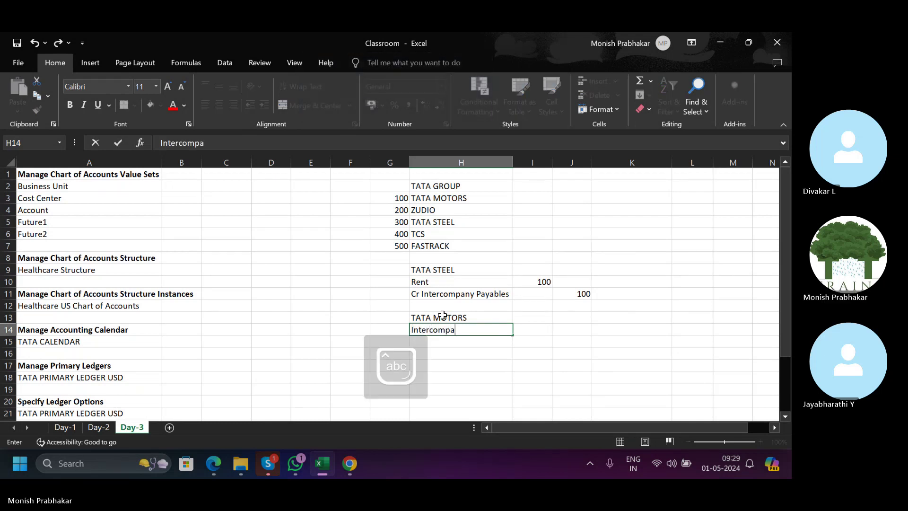
pyautogui.write('ny Receiva')
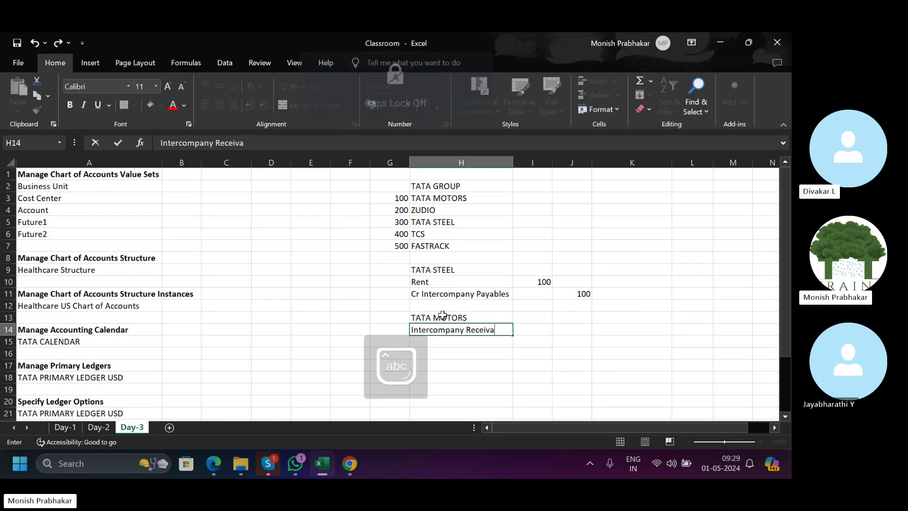
pyautogui.write('ble')
pyautogui.press('Tab')
pyautogui.write('100')
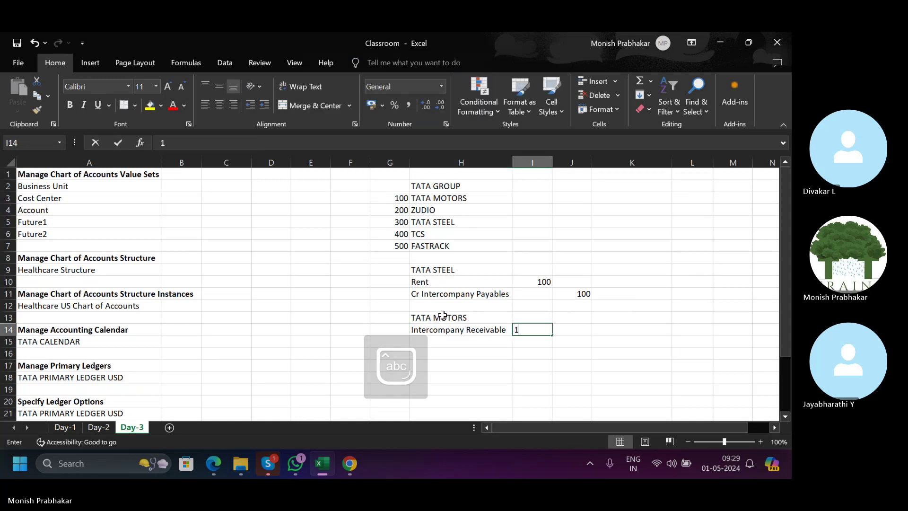
pyautogui.press('Tab')
# Enter Rent with 100 on the next row in H15.
pyautogui.press('Return')
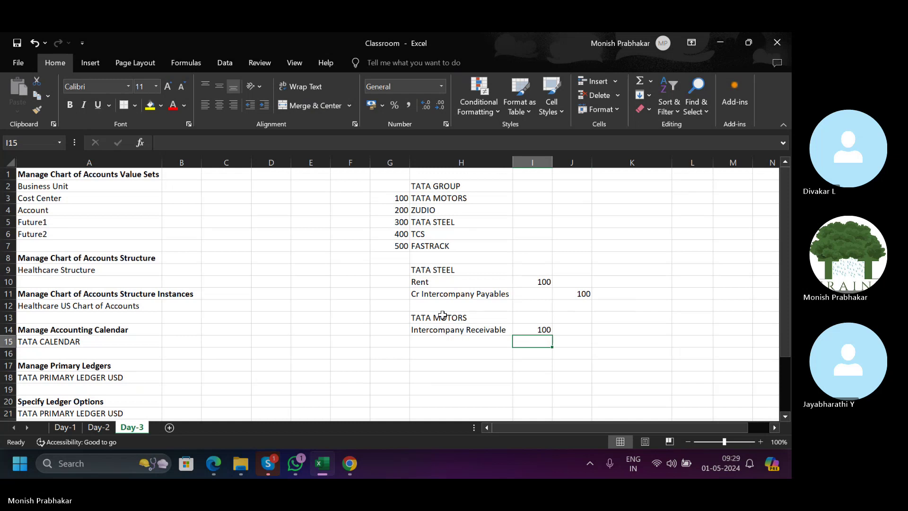
pyautogui.press('Left')
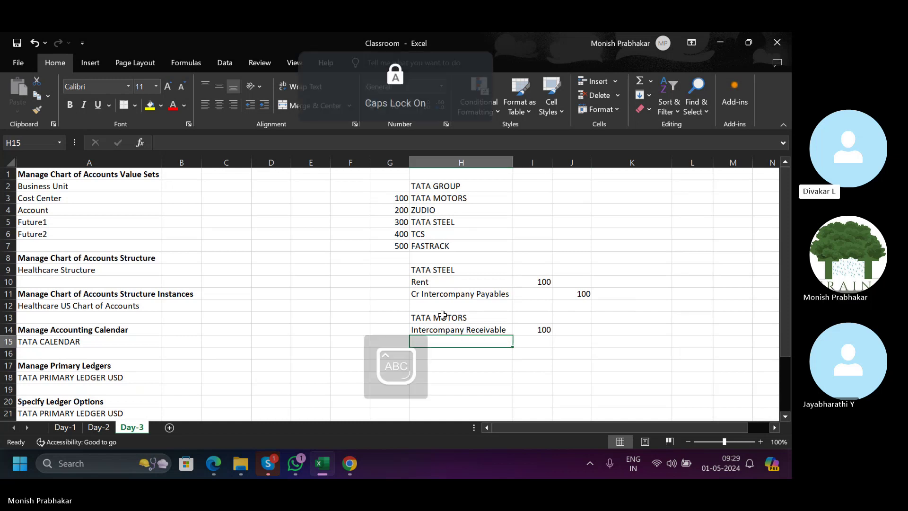
pyautogui.press('capslock')
pyautogui.write('R')
pyautogui.press('capslock')
pyautogui.write('ent')
pyautogui.press('Tab')
pyautogui.press('Tab')
pyautogui.write('100')
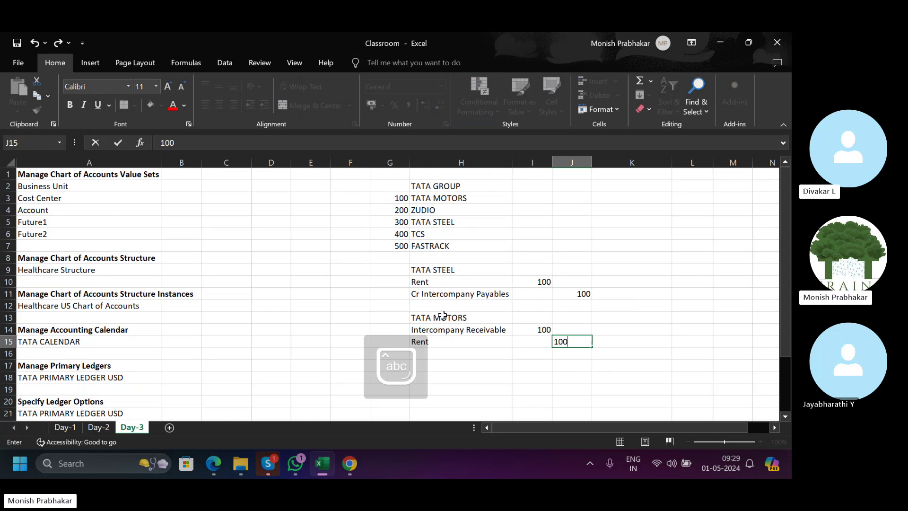
pyautogui.press('Tab')
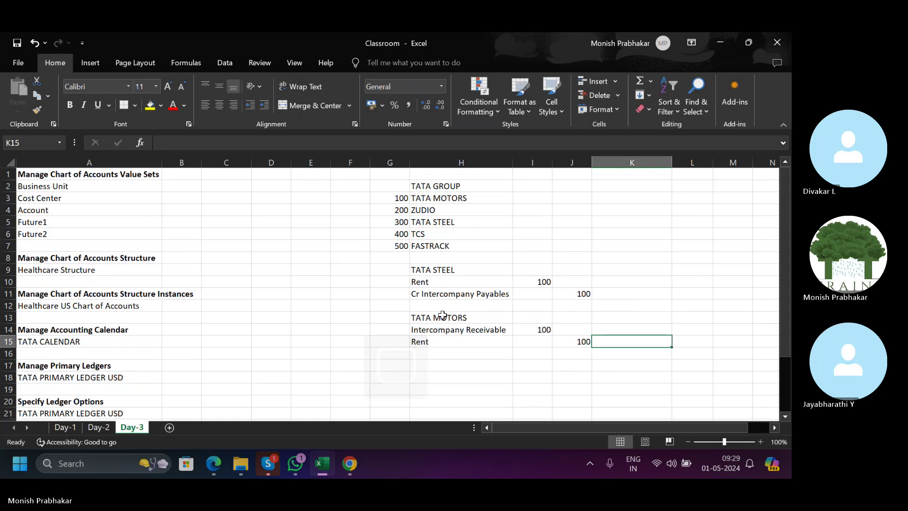
# Select and review the TATA STEEL and TATA MOTORS entries in G9:J15.
pyautogui.click(435, 328)
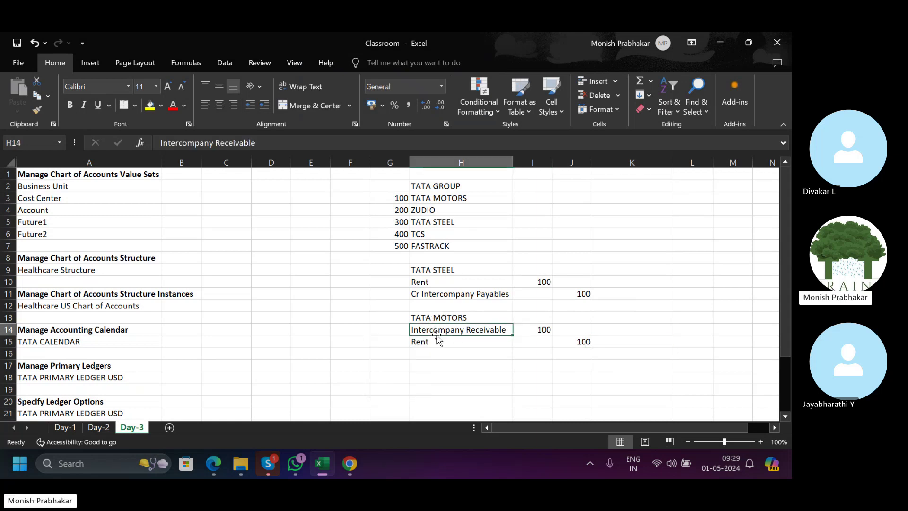
pyautogui.click(434, 292)
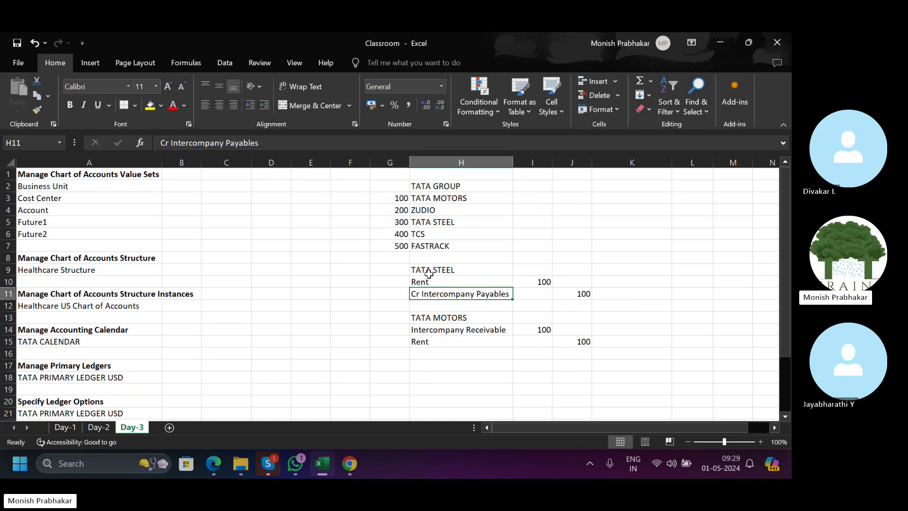
pyautogui.moveTo(381, 272); pyautogui.dragTo(587, 343)
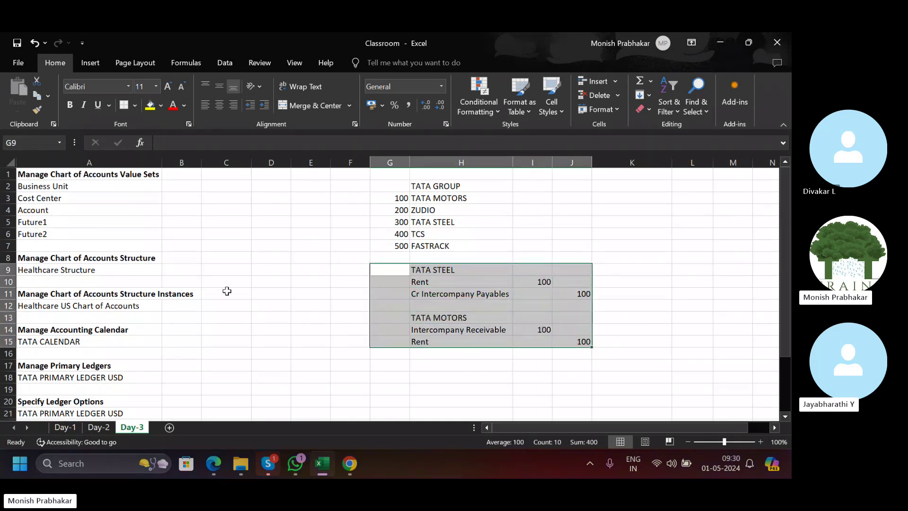
pyautogui.moveTo(348, 465)
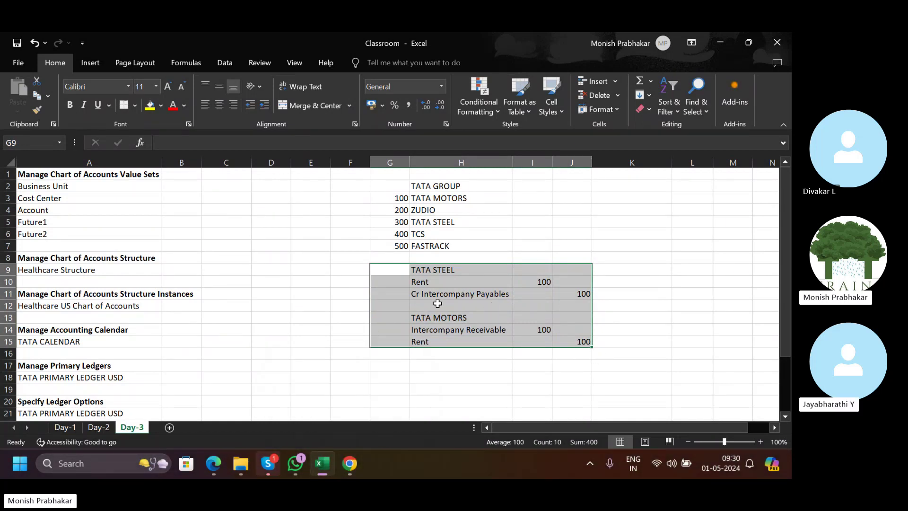
pyautogui.click(450, 294)
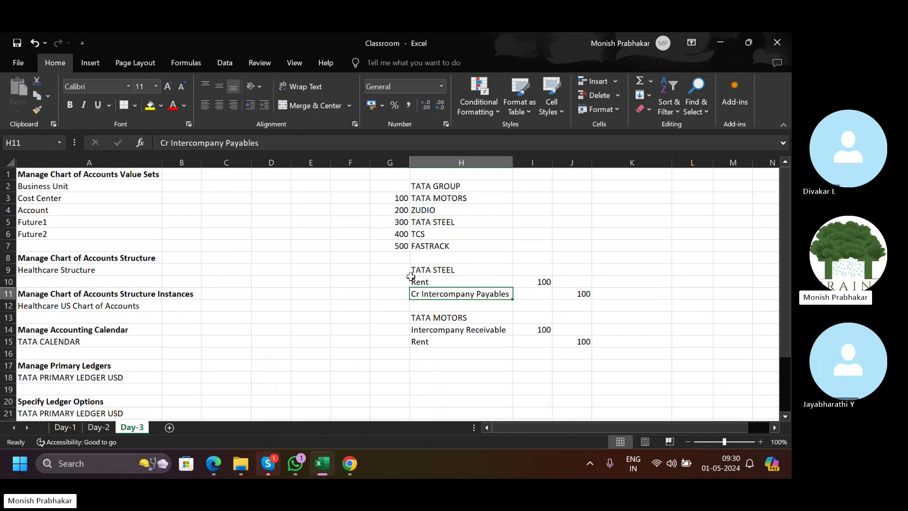
pyautogui.moveTo(411, 277); pyautogui.dragTo(561, 345)
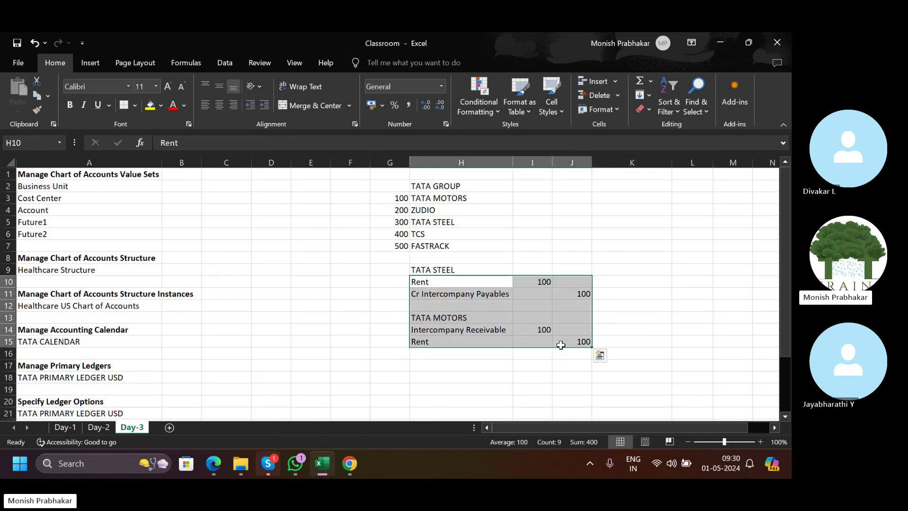
pyautogui.click(431, 293)
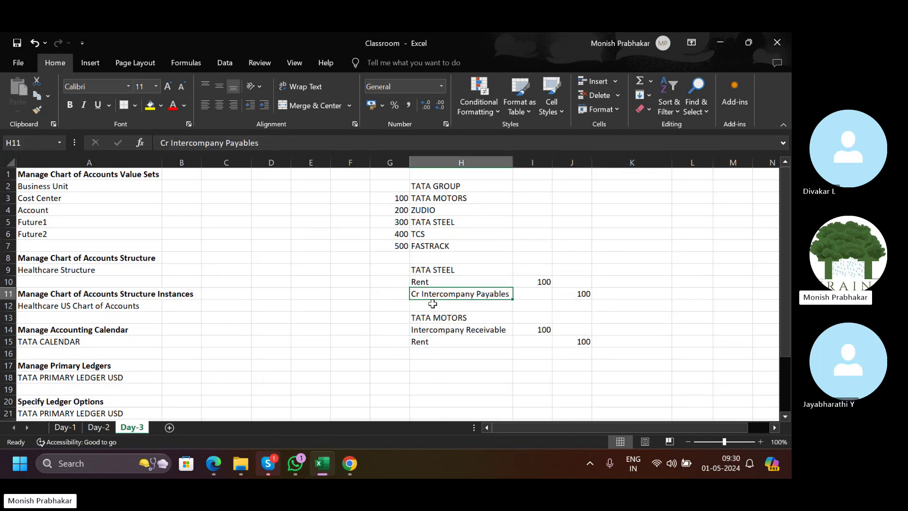
pyautogui.click(451, 331)
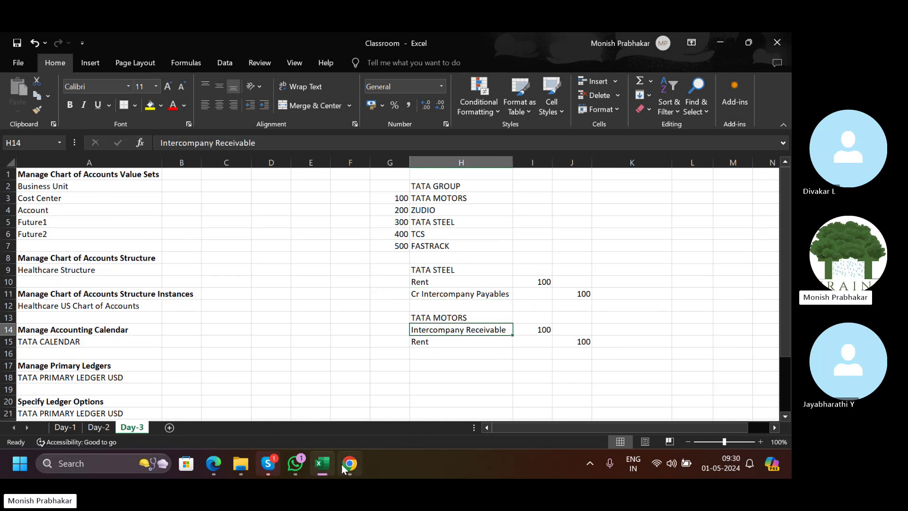
# Go back to Oracle's Specify Ledger Options page in Chrome and dismiss the application error.
pyautogui.moveTo(344, 468)
pyautogui.click(349, 407)
pyautogui.click(234, 42)
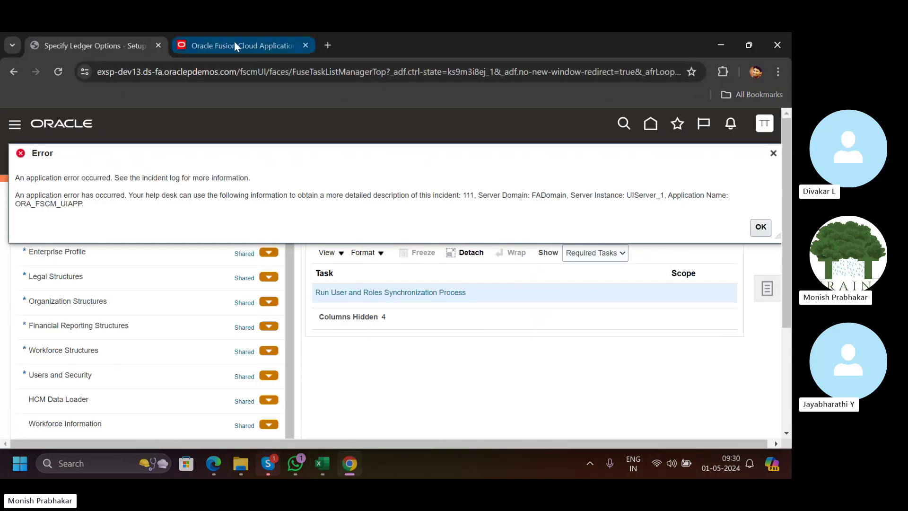
pyautogui.click(87, 45)
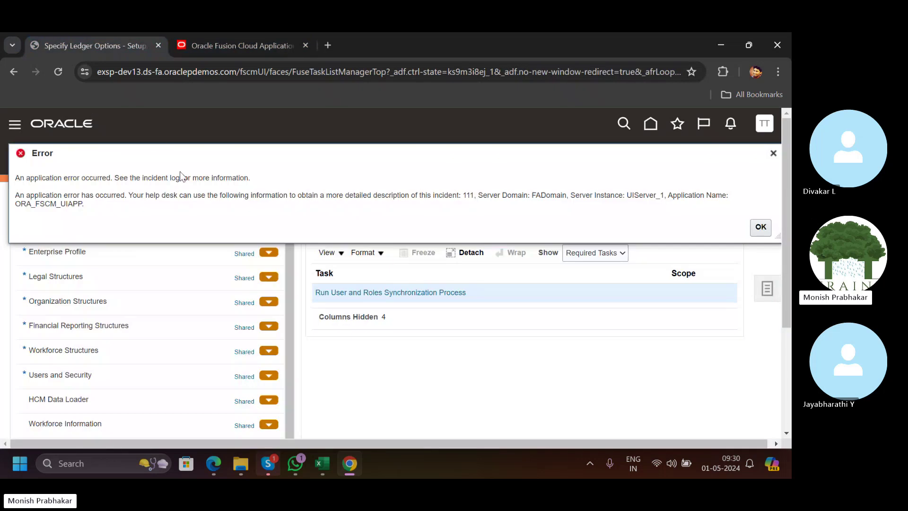
pyautogui.click(756, 227)
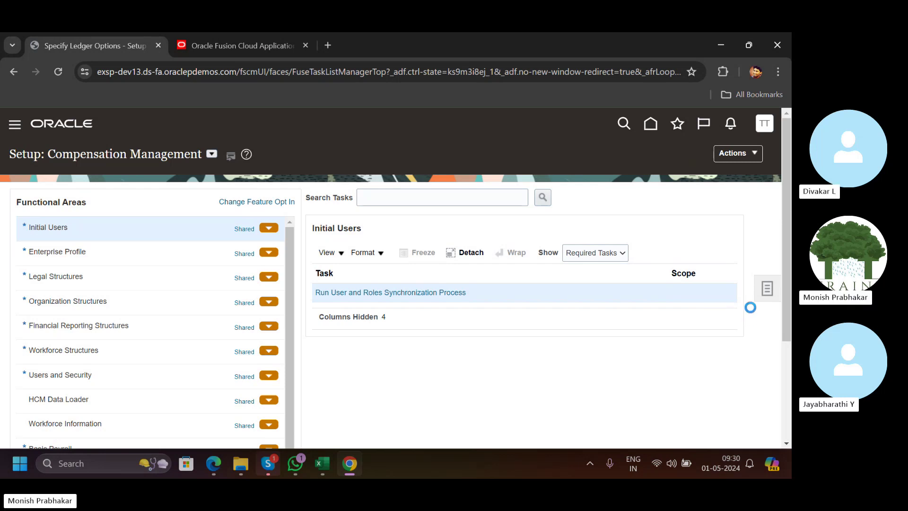
pyautogui.click(688, 329)
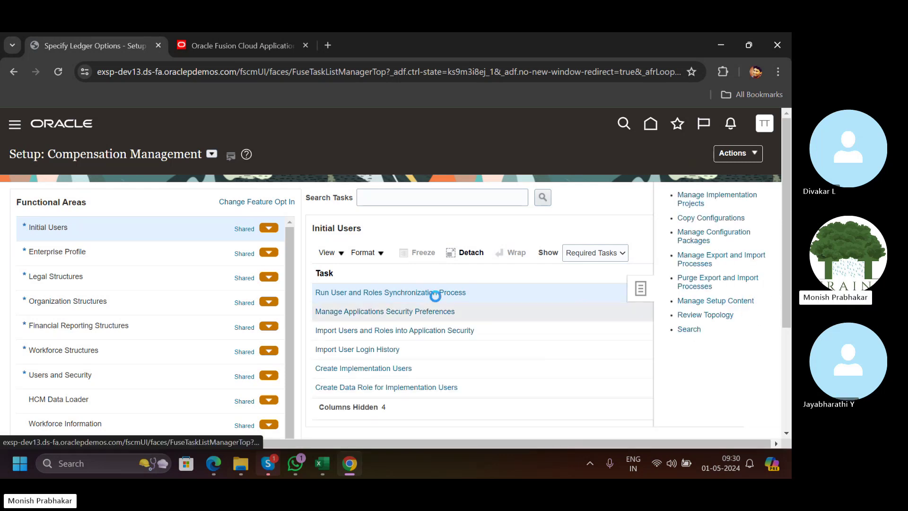
pyautogui.click(229, 191)
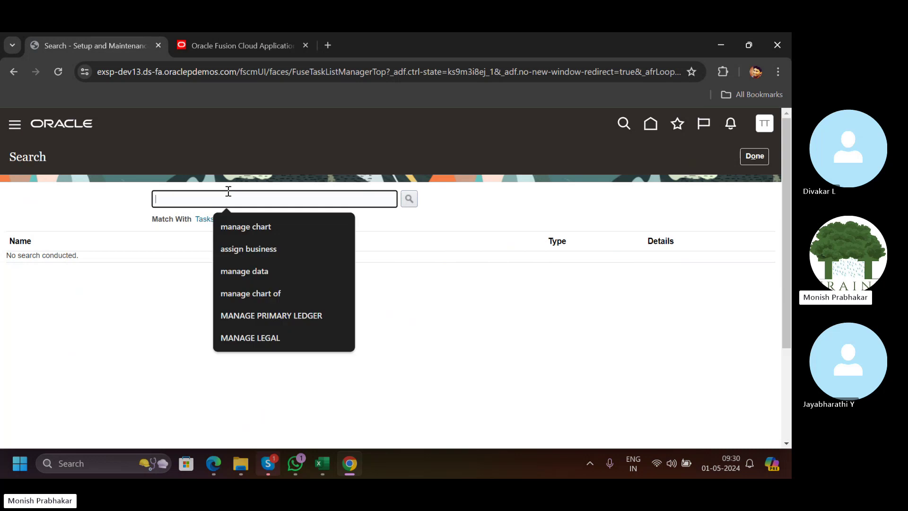
pyautogui.write('specify')
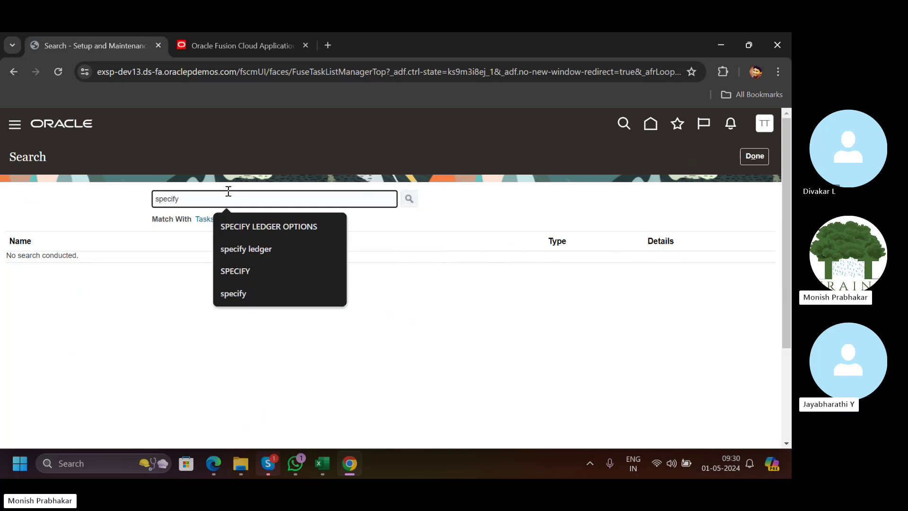
pyautogui.press('Return')
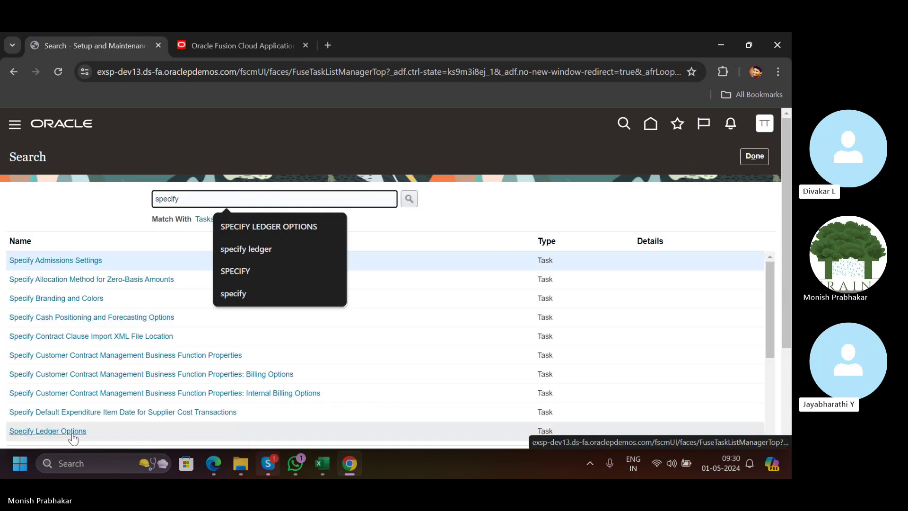
pyautogui.click(73, 431)
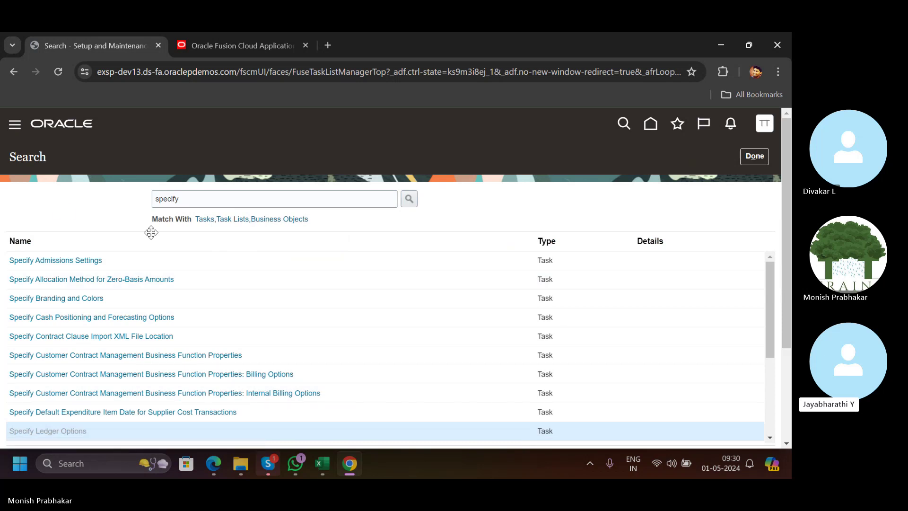
pyautogui.scroll(-4, 151, 236)
pyautogui.scroll(4, 151, 236)
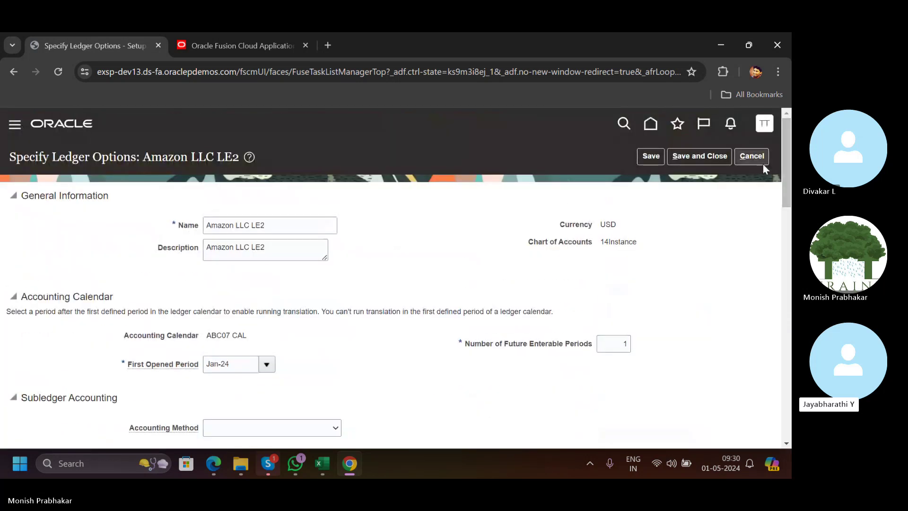
pyautogui.click(752, 156)
pyautogui.click(765, 124)
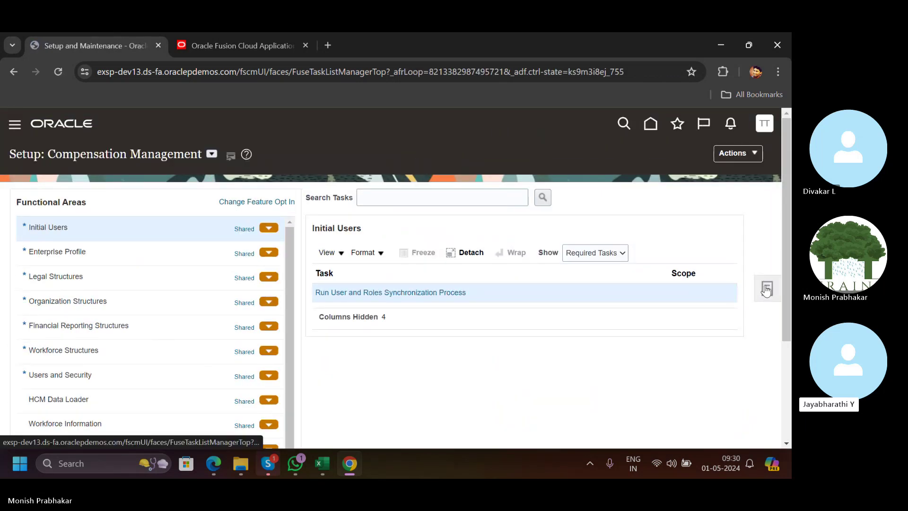
# Open the Tata Motors implementation project and select the Financials task list.
pyautogui.click(766, 289)
pyautogui.click(681, 194)
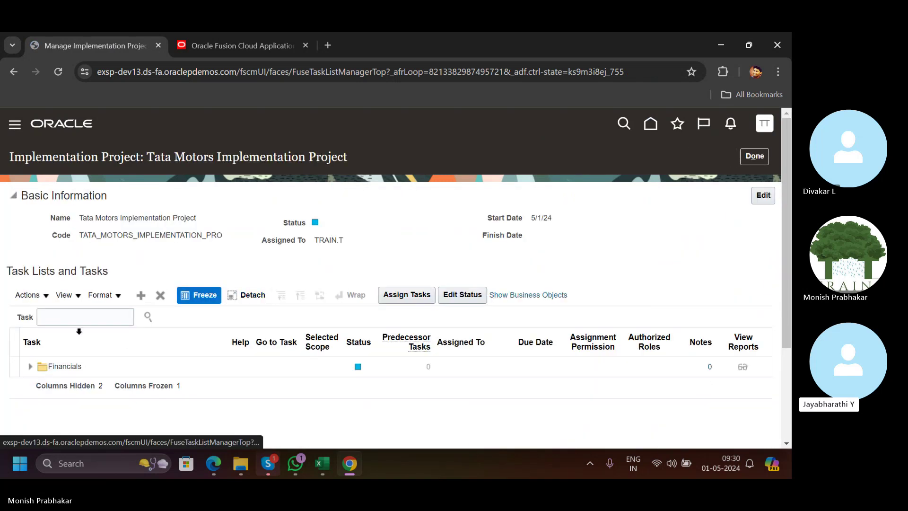
pyautogui.click(31, 372)
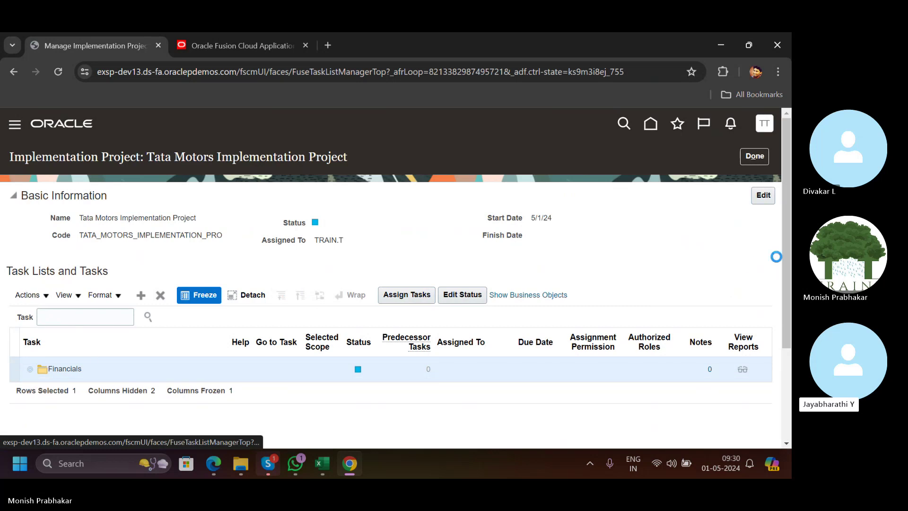
pyautogui.scroll(-3, 219, 341)
pyautogui.scroll(-5, 95, 350)
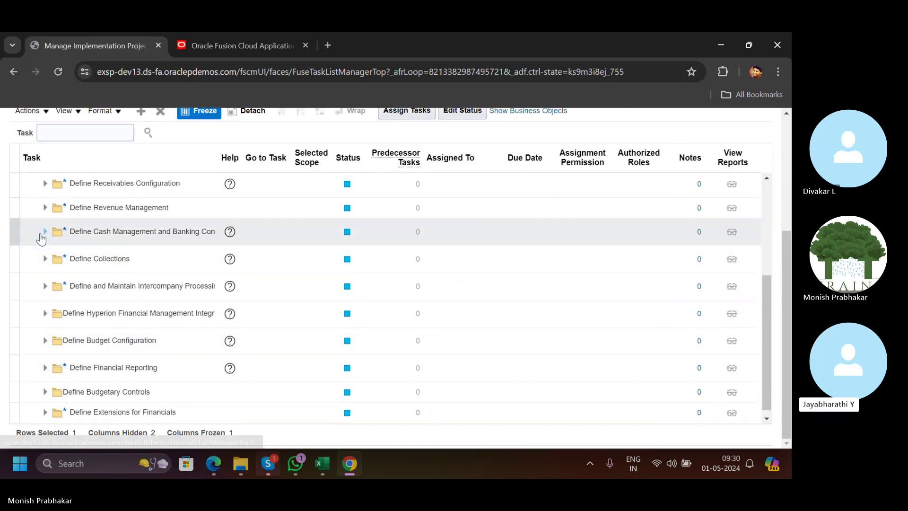
pyautogui.scroll(3, 75, 267)
pyautogui.scroll(5, 45, 283)
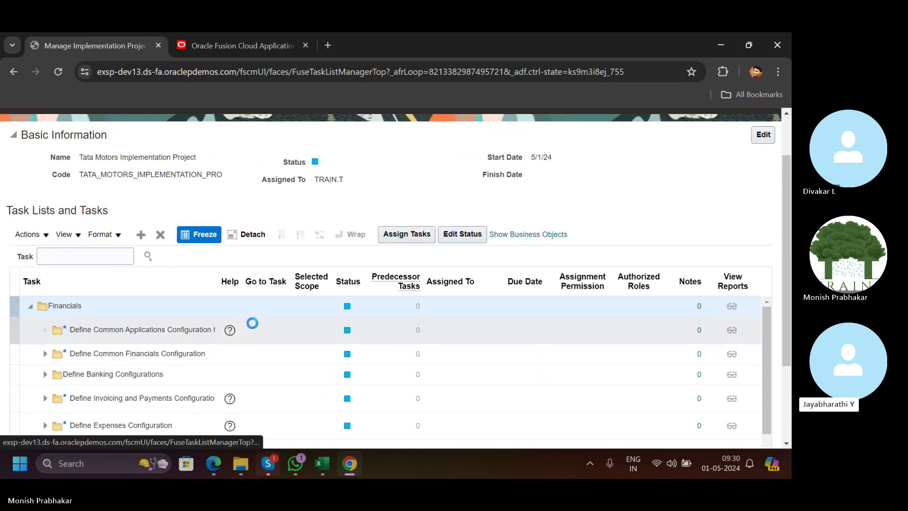
pyautogui.scroll(-2, 436, 314)
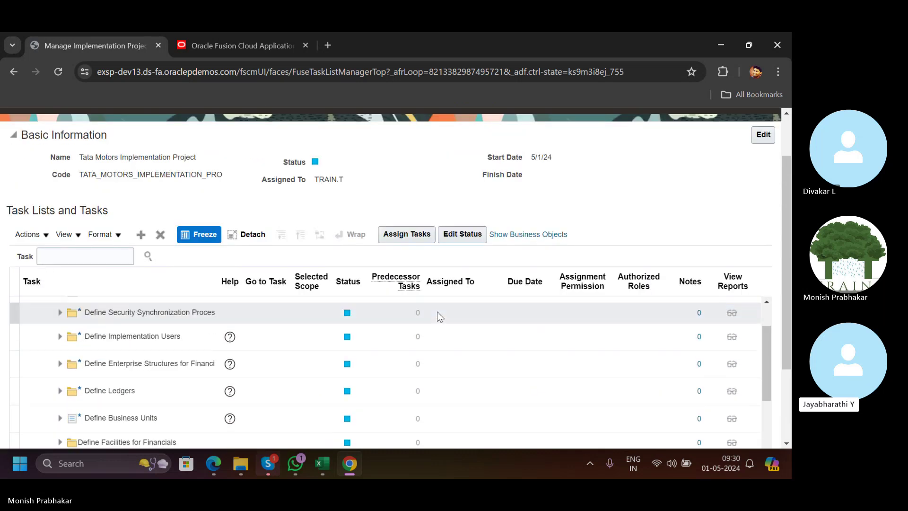
# Expand Define Ledgers down to Define Accounting Configurations and launch Specify Ledger Options.
pyautogui.click(59, 391)
pyautogui.scroll(-3, 76, 359)
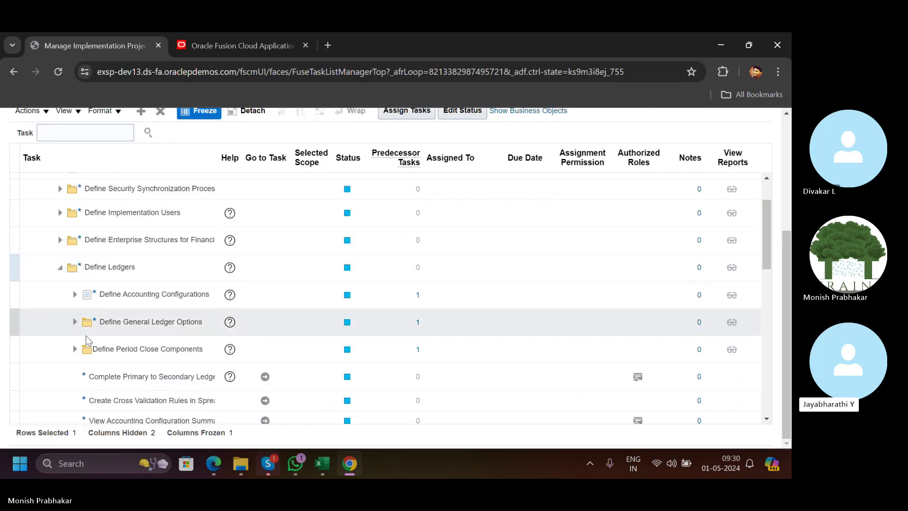
pyautogui.click(77, 323)
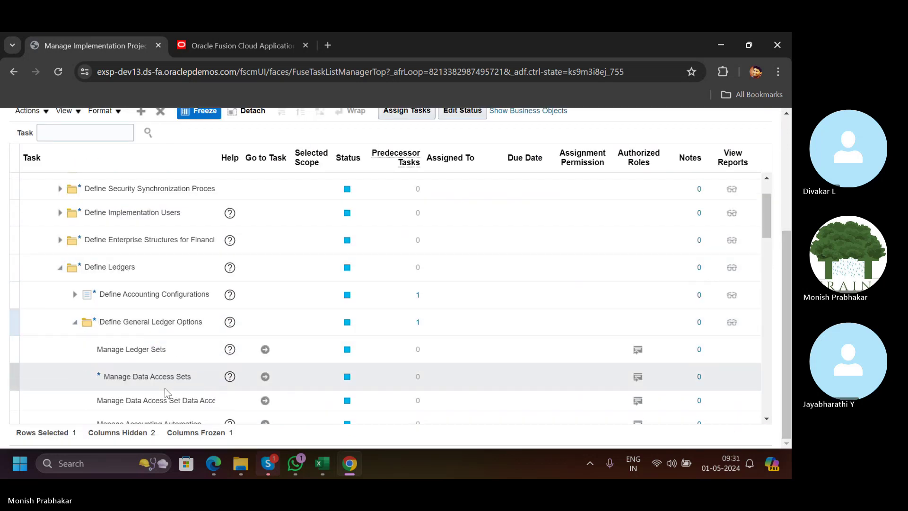
pyautogui.moveTo(768, 234); pyautogui.dragTo(768, 260)
pyautogui.click(74, 245)
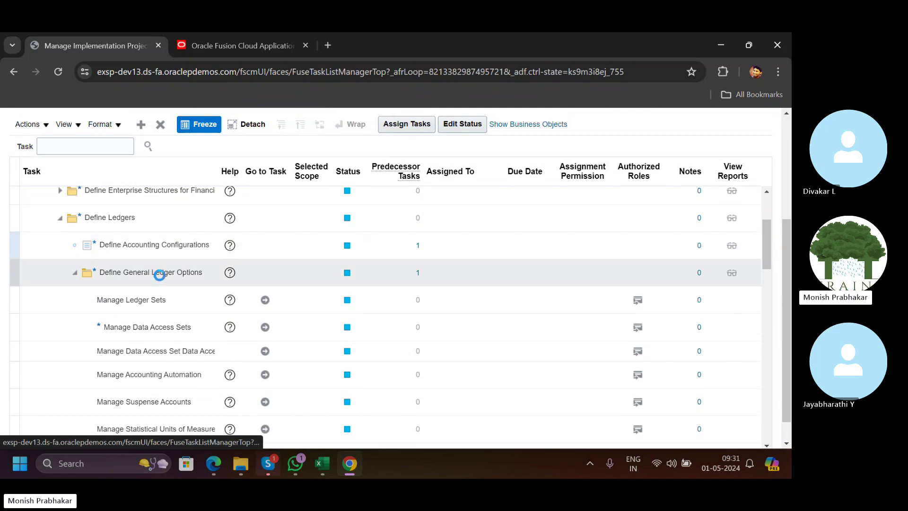
pyautogui.click(266, 326)
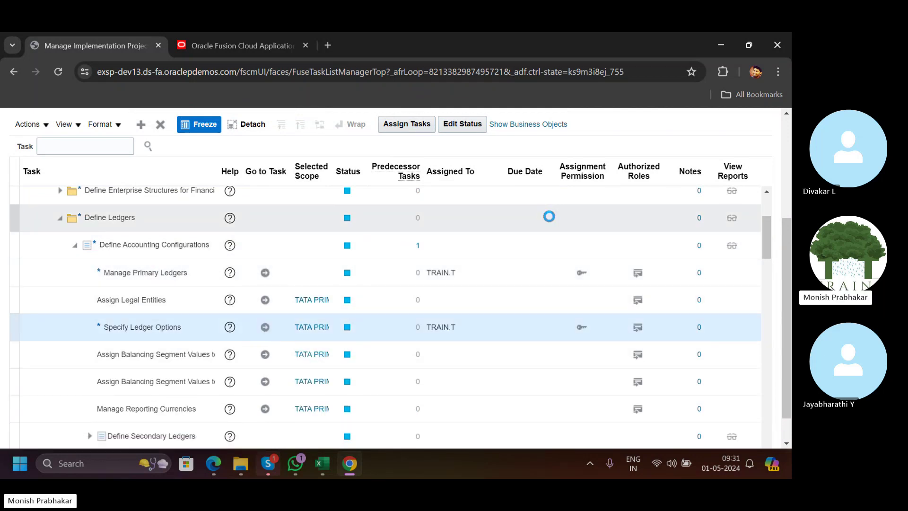
# Set the ledger's Journal Language to American English.
pyautogui.scroll(-2, 254, 209)
pyautogui.scroll(-10, 532, 304)
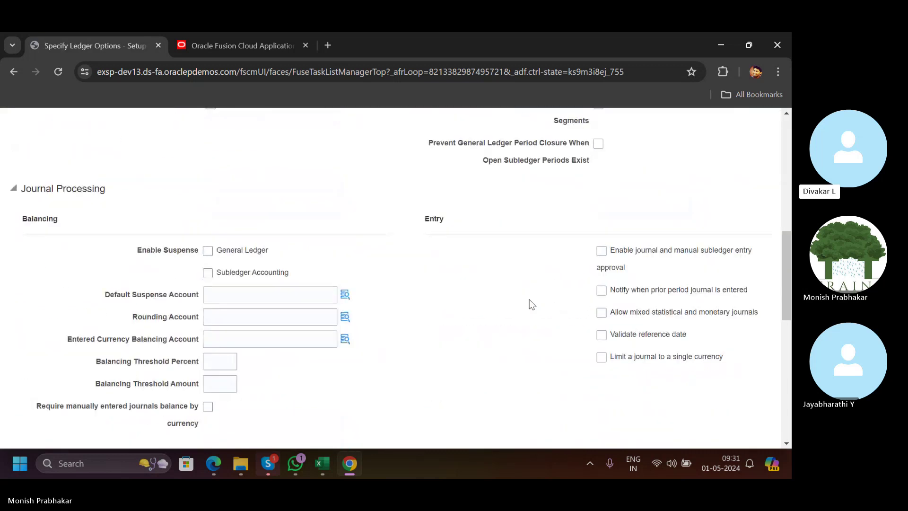
pyautogui.scroll(-6, 532, 304)
pyautogui.scroll(-3, 290, 305)
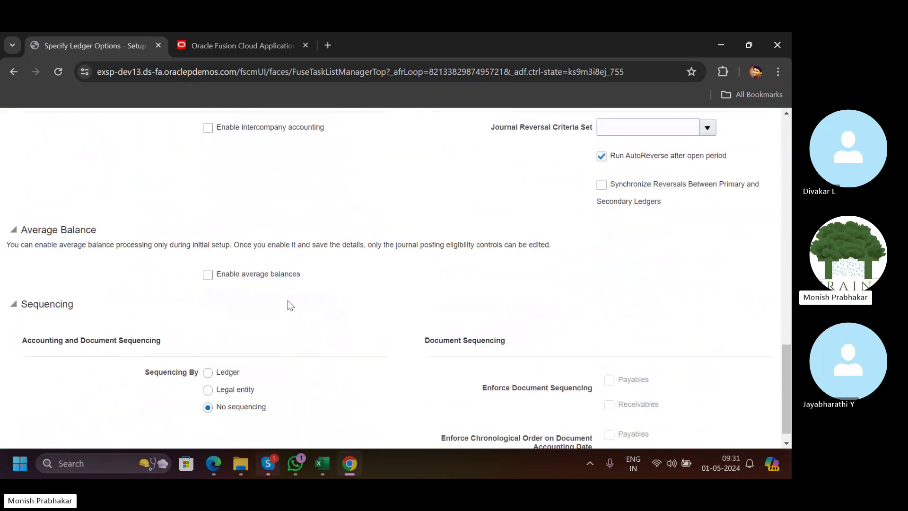
pyautogui.scroll(20, 289, 305)
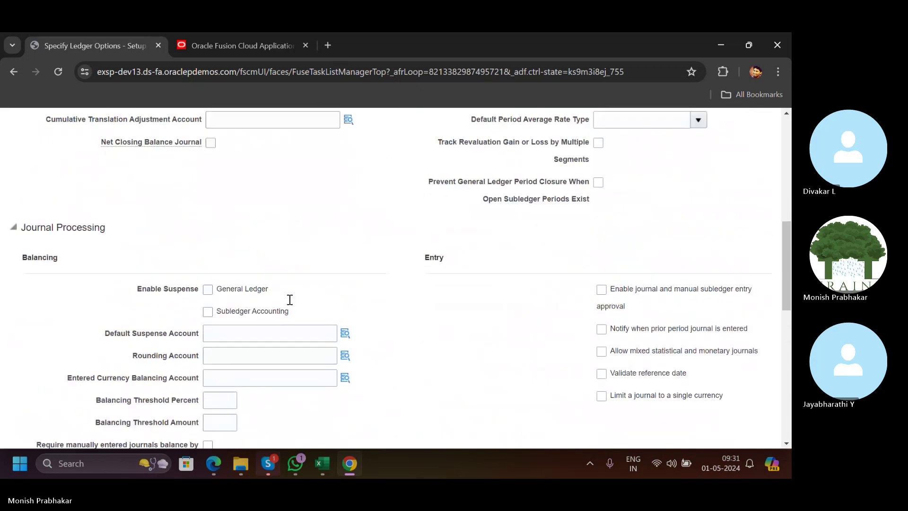
pyautogui.click(661, 409)
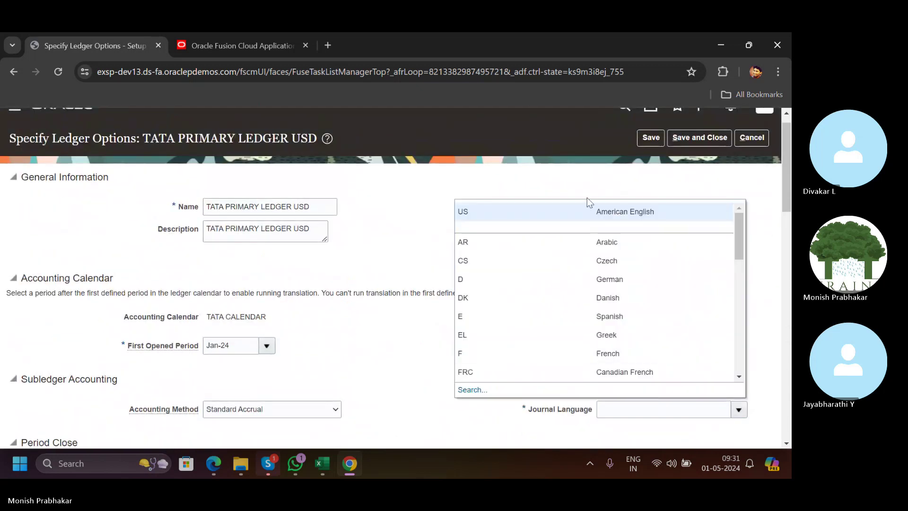
pyautogui.click(614, 155)
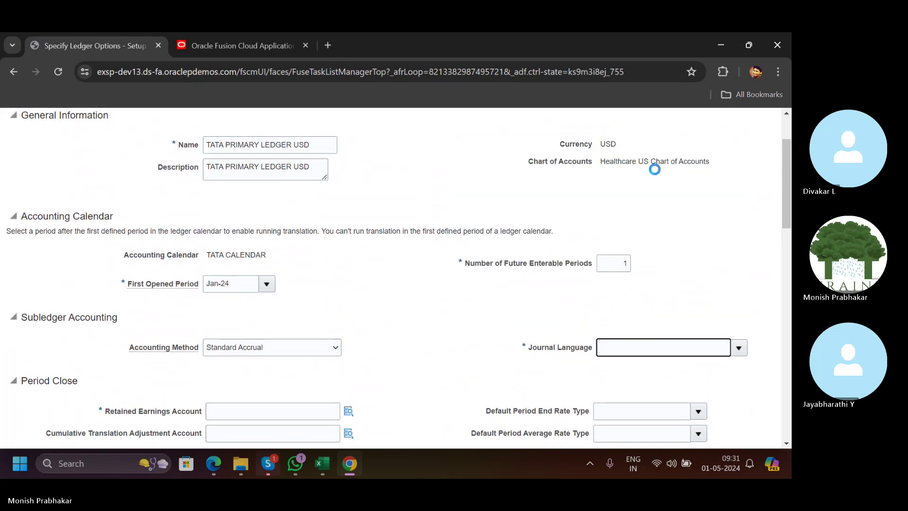
pyautogui.scroll(3, 697, 184)
pyautogui.click(683, 156)
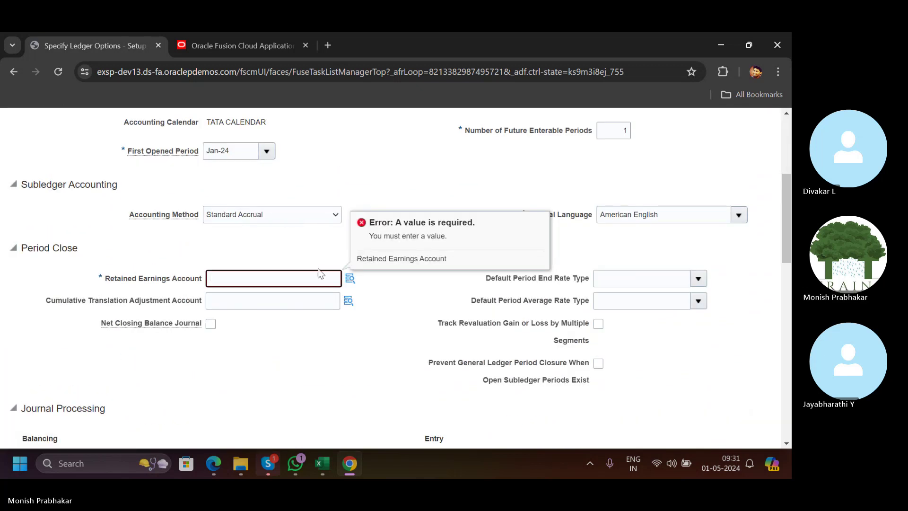
pyautogui.click(349, 280)
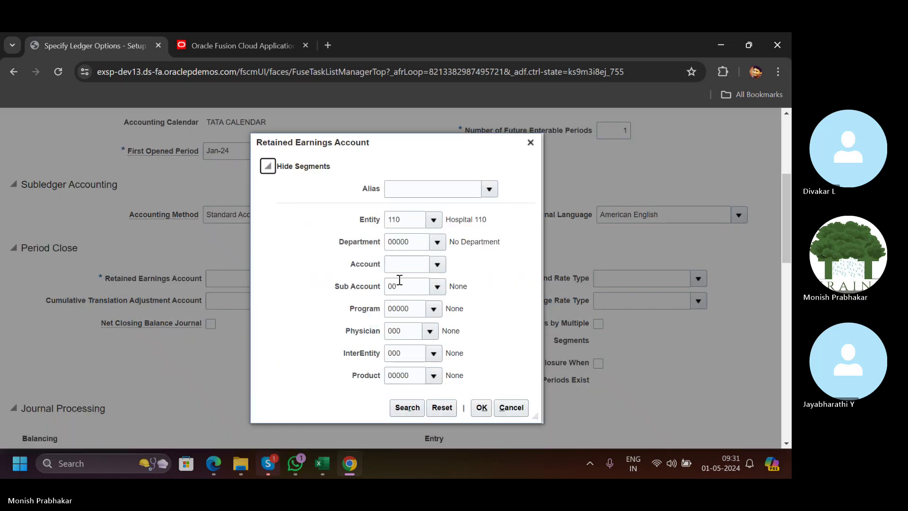
pyautogui.click(395, 263)
pyautogui.click(438, 264)
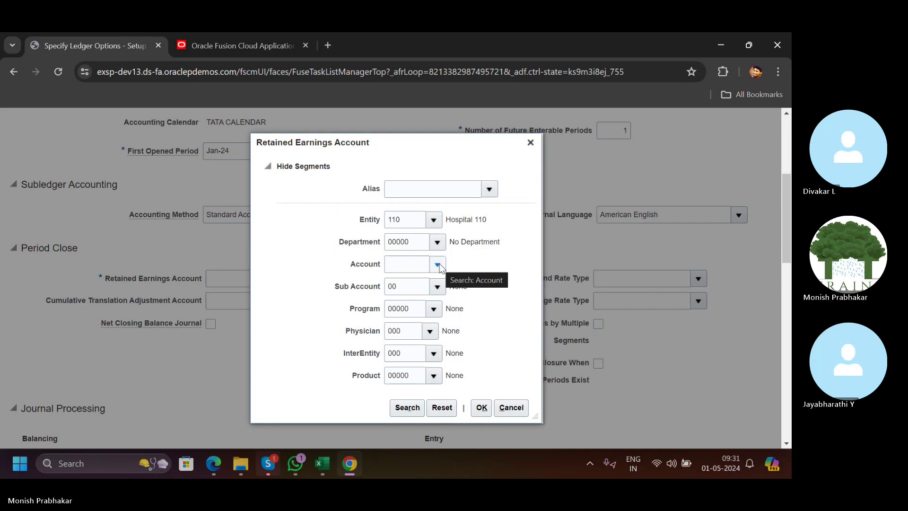
pyautogui.click(438, 264)
pyautogui.click(465, 297)
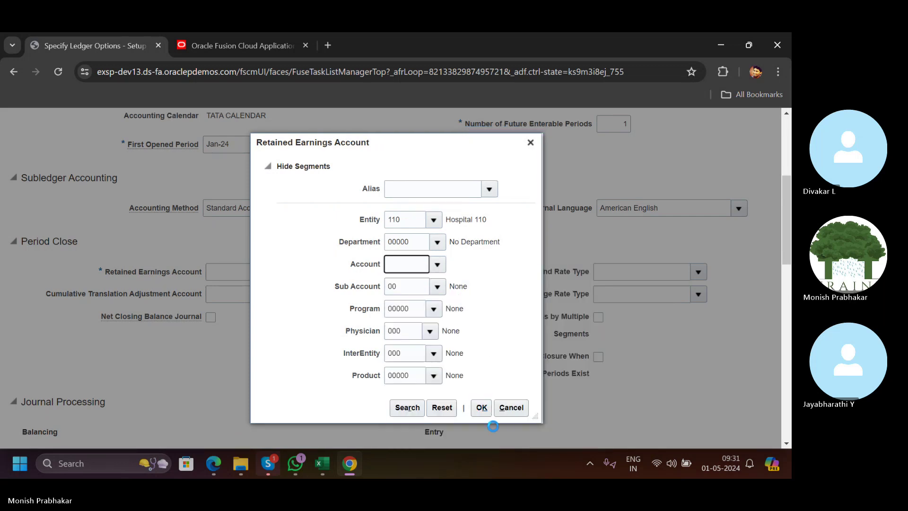
pyautogui.click(474, 407)
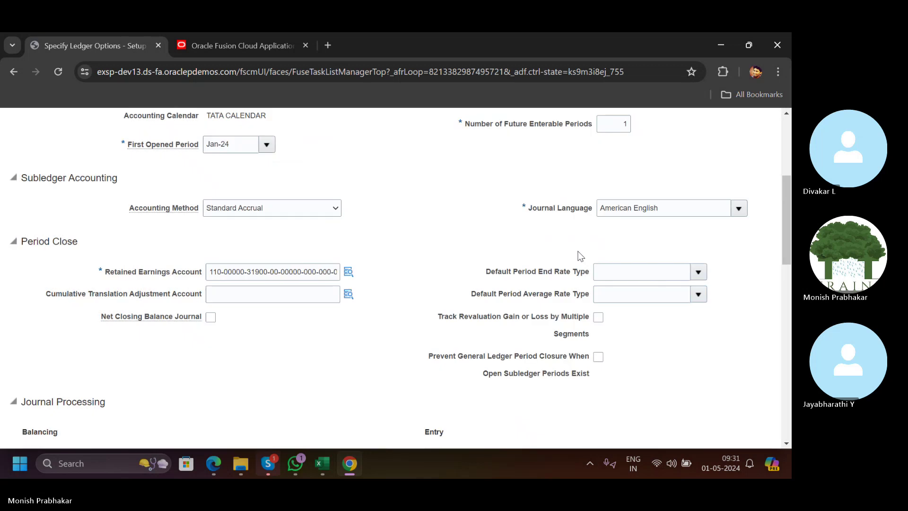
pyautogui.scroll(4, 647, 182)
pyautogui.click(681, 121)
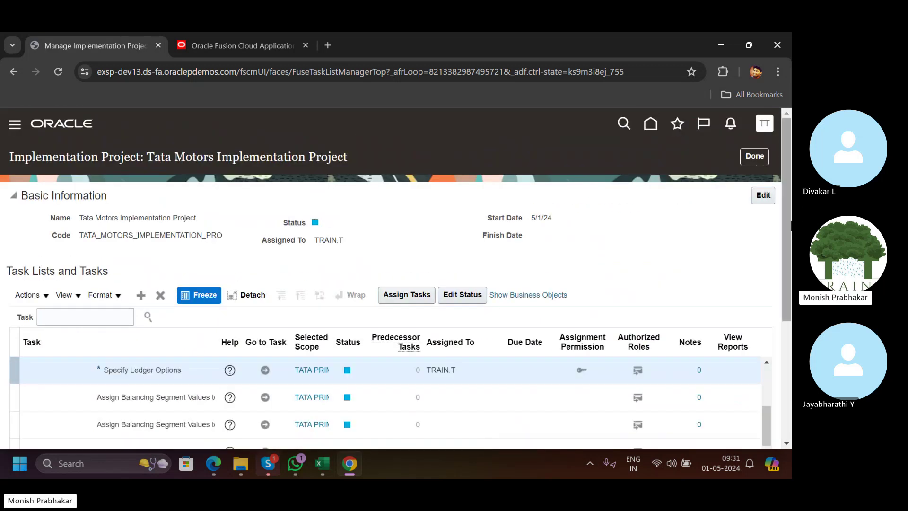
# Filter the project tasks by 'legal' and expand Define Legal Entities for Financials.
pyautogui.moveTo(786, 200); pyautogui.dragTo(784, 271)
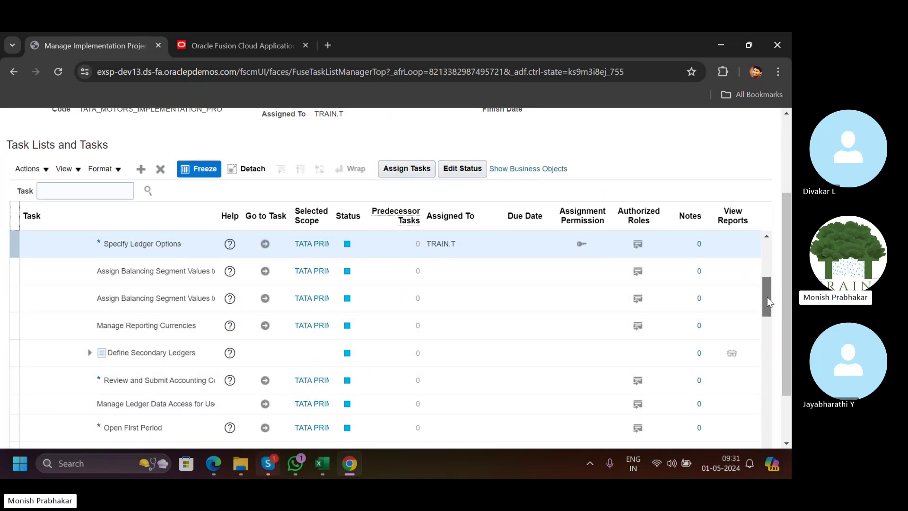
pyautogui.moveTo(767, 302); pyautogui.dragTo(767, 269)
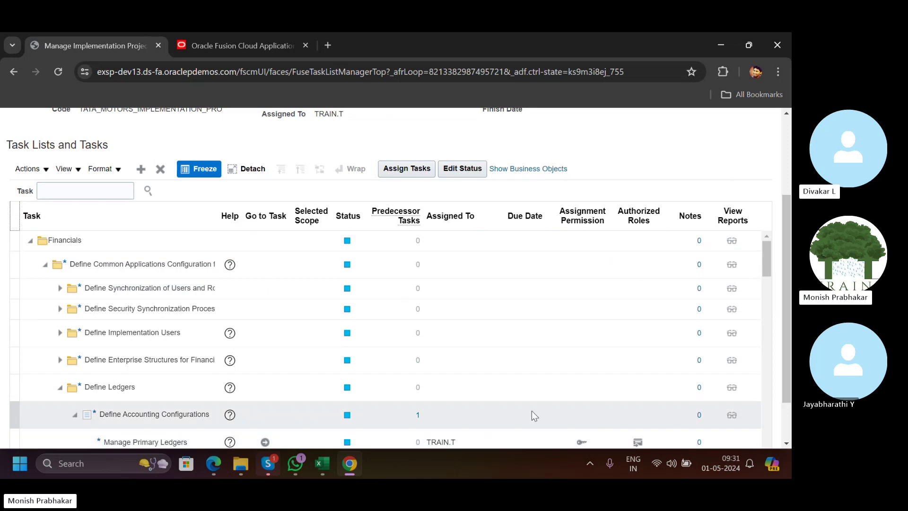
pyautogui.scroll(-3, 767, 258)
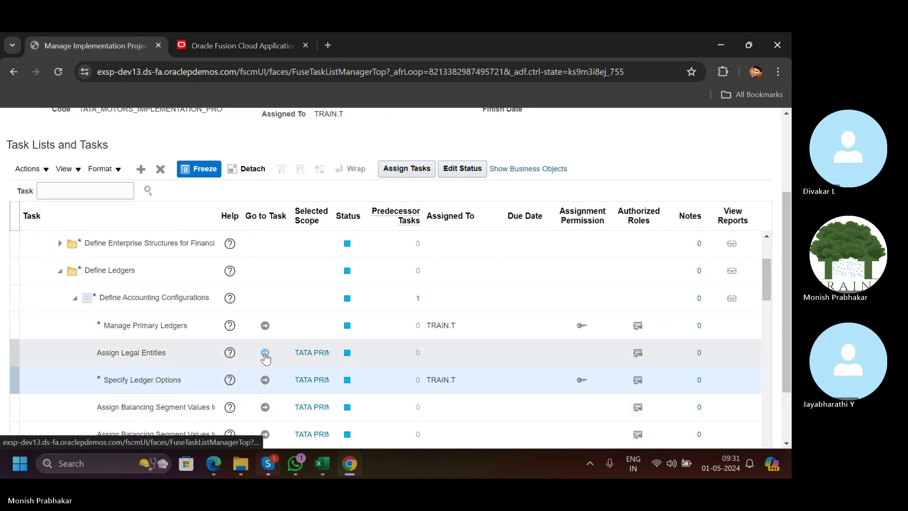
pyautogui.click(45, 190)
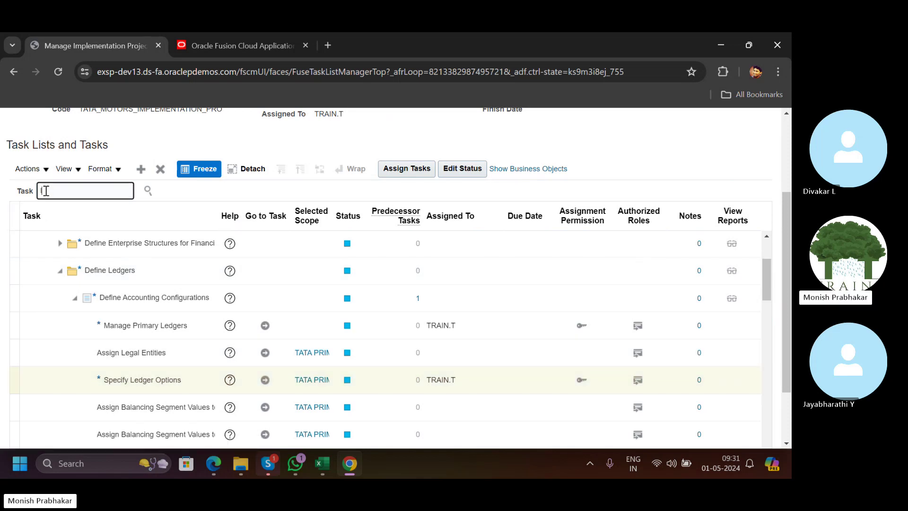
pyautogui.write('legal enttity')
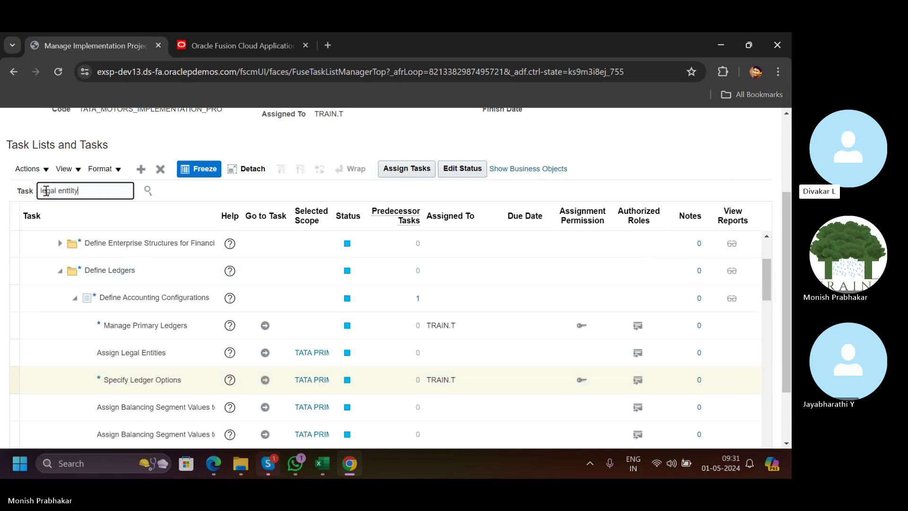
pyautogui.press('Return')
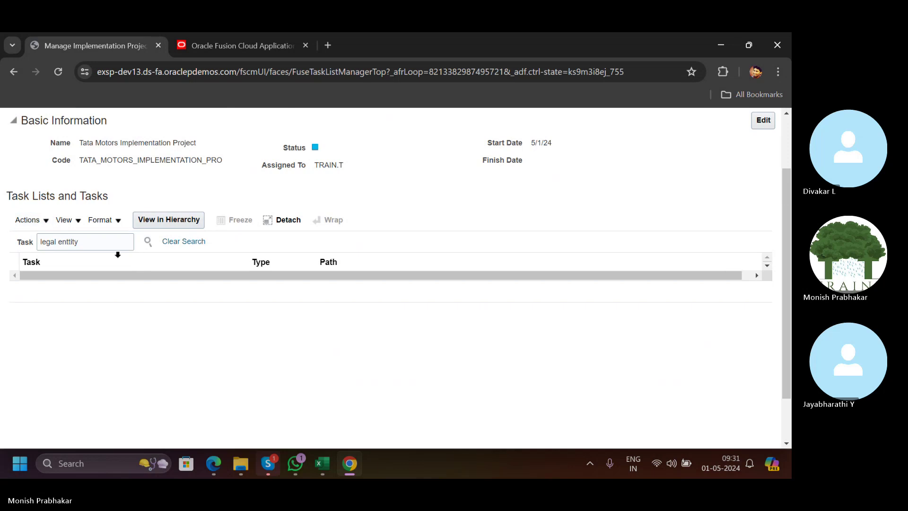
pyautogui.doubleClick(73, 243)
pyautogui.press('Return')
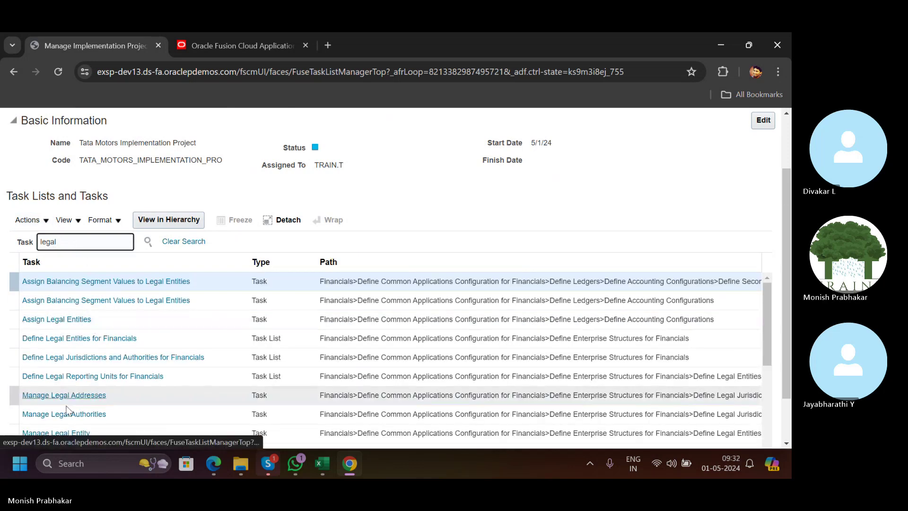
pyautogui.click(28, 433)
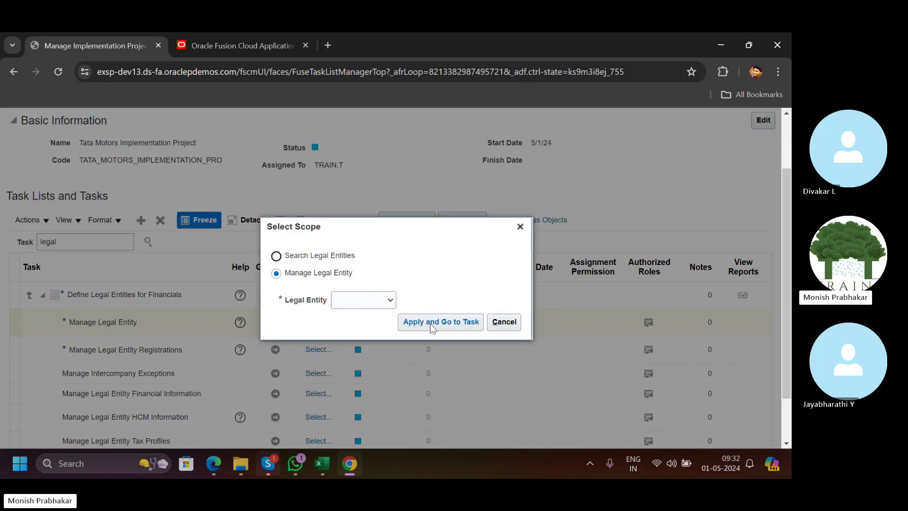
# Go to Manage Legal Entity with the Legal Entity scope set to Create New.
pyautogui.click(431, 326)
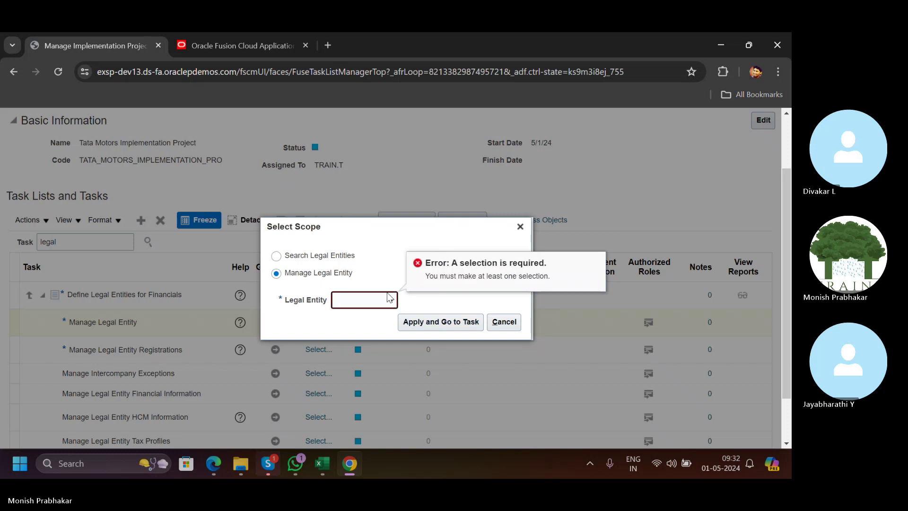
pyautogui.click(371, 300)
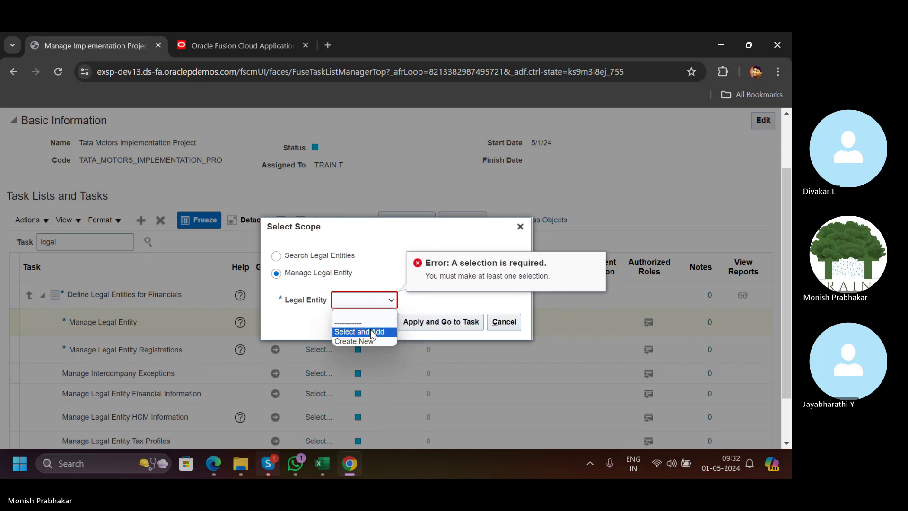
pyautogui.click(370, 329)
pyautogui.click(357, 305)
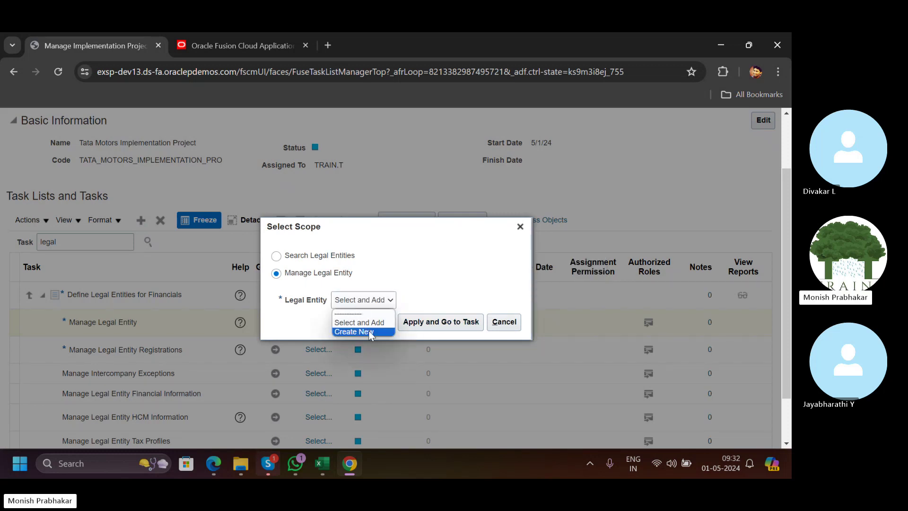
pyautogui.click(359, 330)
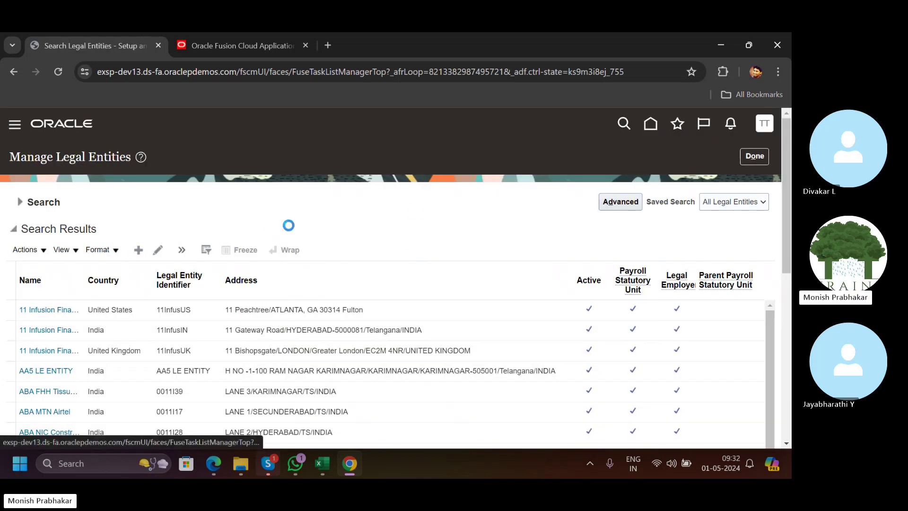
# Name the legal entity TATA GROUP, mark it a payroll statutory unit, and choose the Azure1 14800 Main address.
pyautogui.click(223, 216)
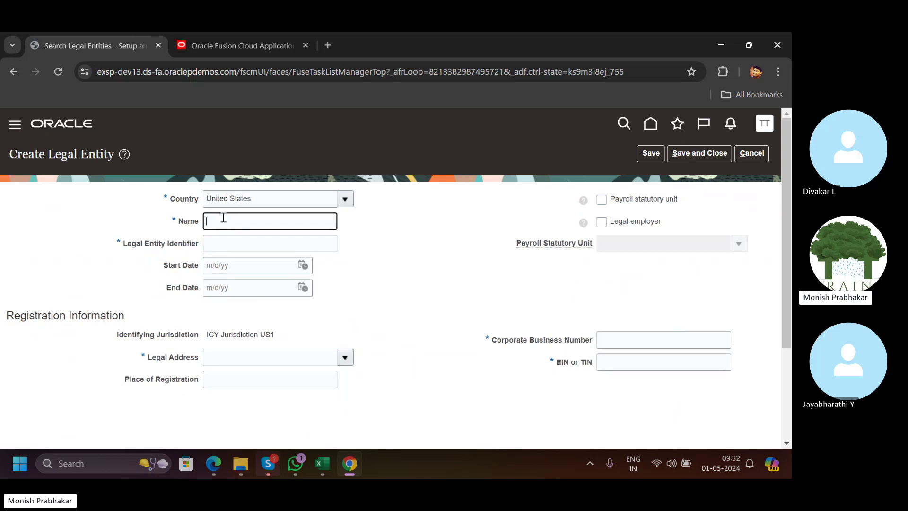
pyautogui.press('capslock')
pyautogui.write('TATA GR')
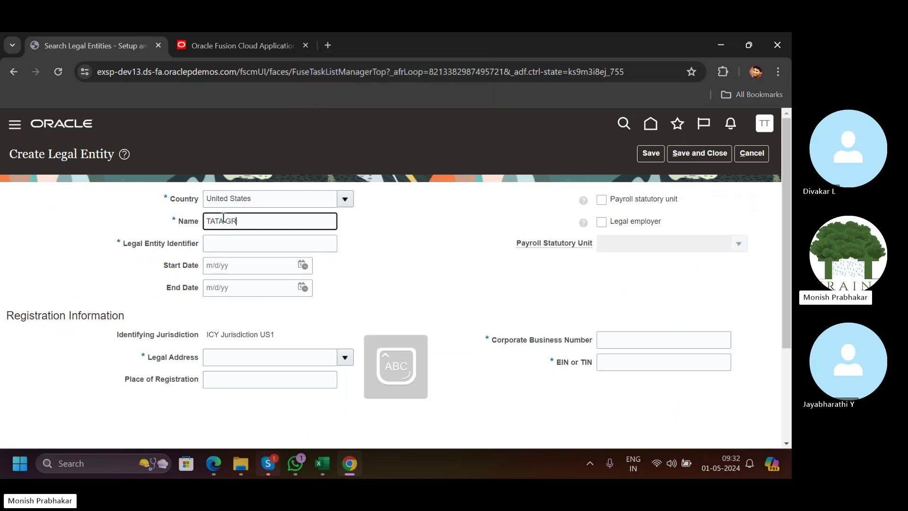
pyautogui.write('OUP')
pyautogui.press('Tab')
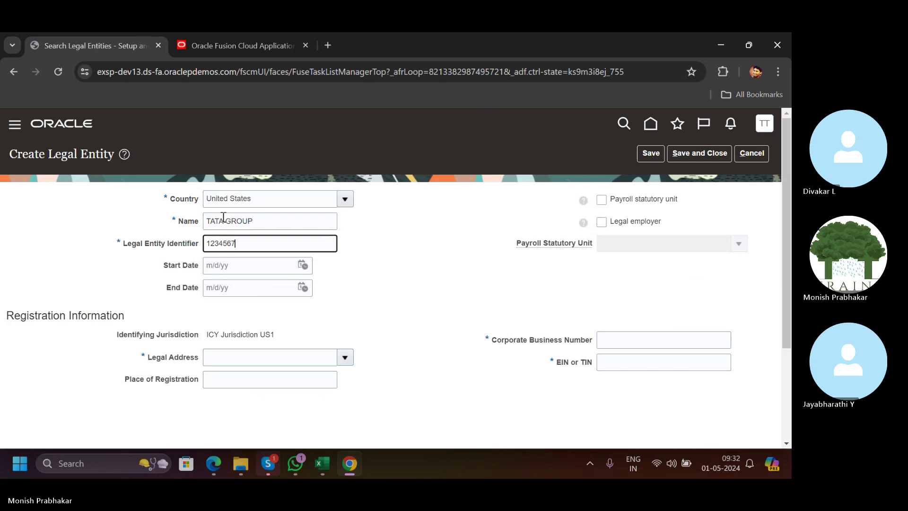
pyautogui.press('Tab')
pyautogui.moveTo(253, 245); pyautogui.dragTo(207, 245)
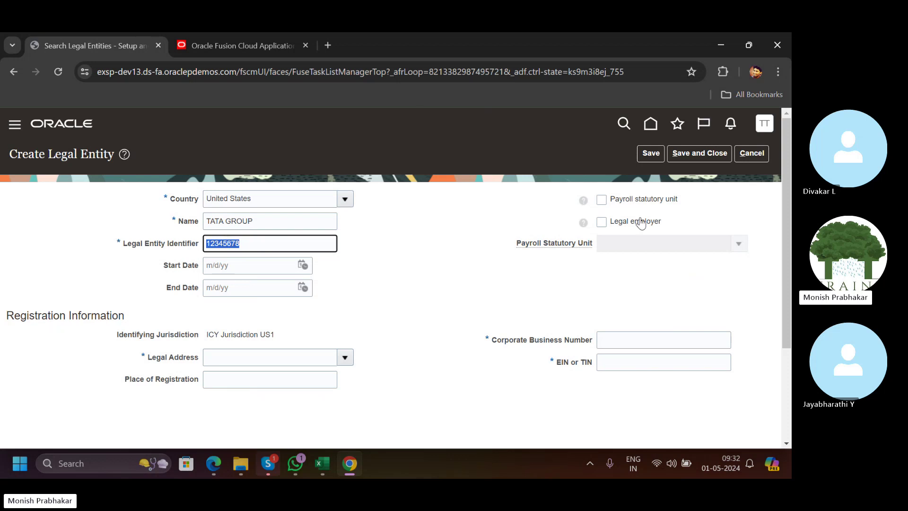
pyautogui.click(600, 200)
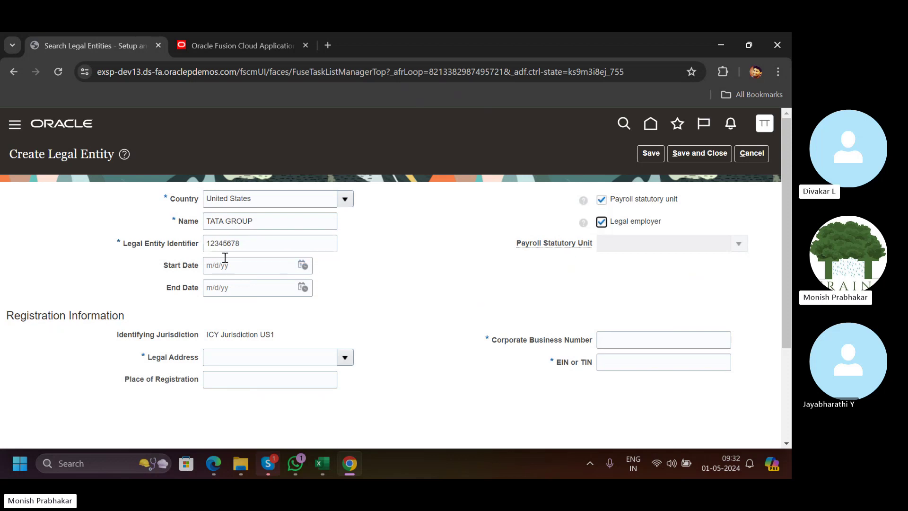
pyautogui.moveTo(245, 245); pyautogui.dragTo(163, 250)
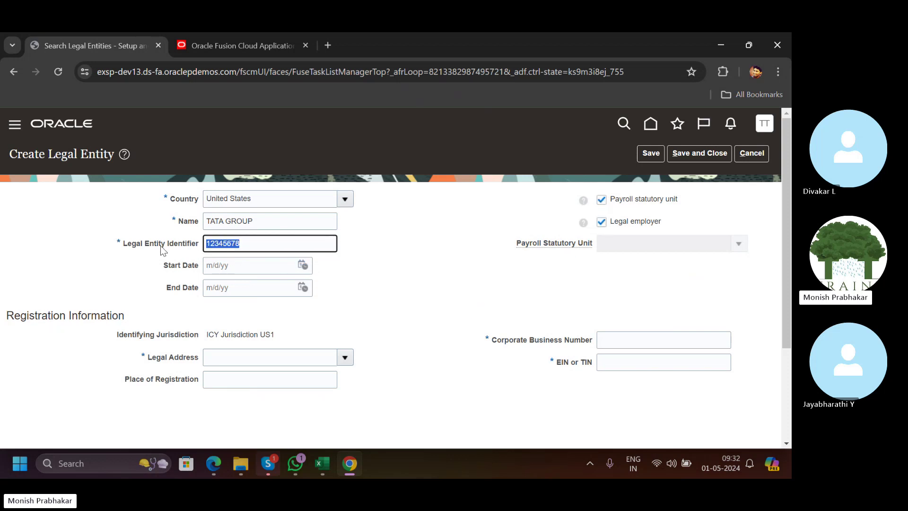
pyautogui.click(256, 246)
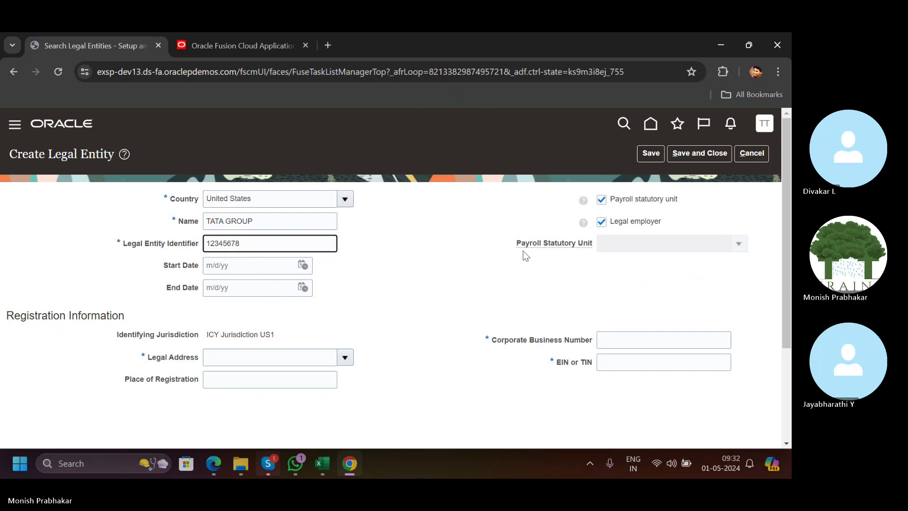
pyautogui.click(211, 361)
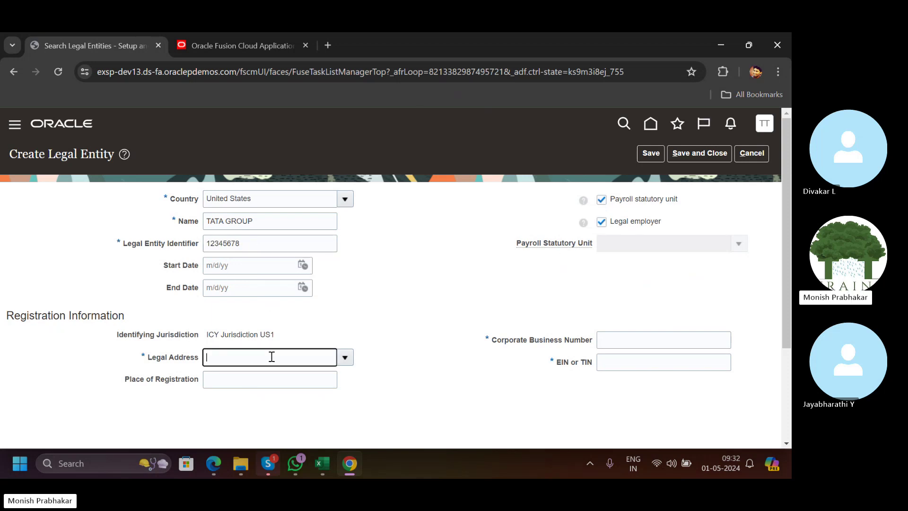
pyautogui.click(348, 356)
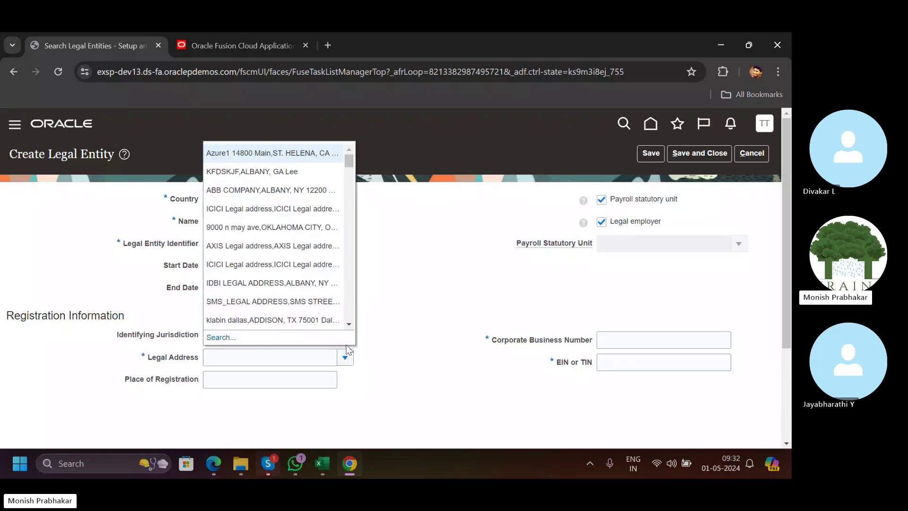
pyautogui.click(230, 155)
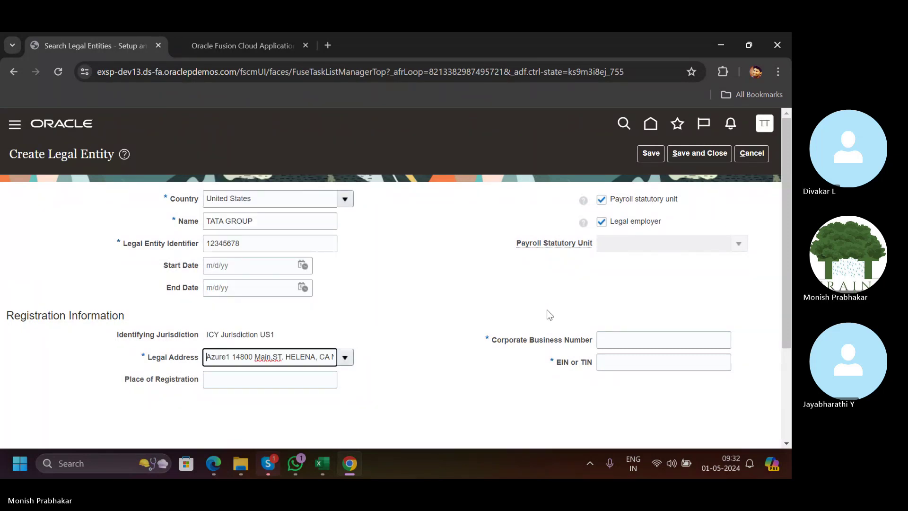
# Enter 12345678 as Corporate Business Number and EIN or TIN, then save the entity.
pyautogui.click(601, 339)
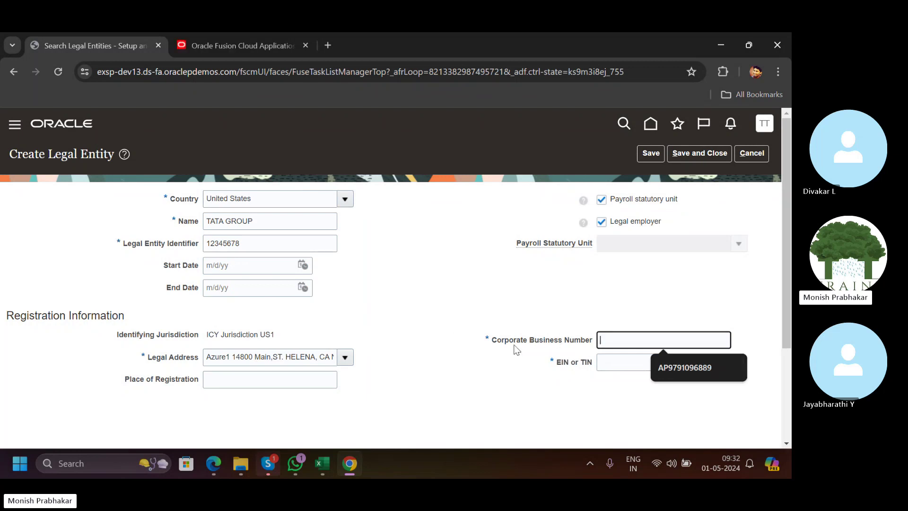
pyautogui.doubleClick(247, 244)
pyautogui.hotkey('ctrl', 'c')
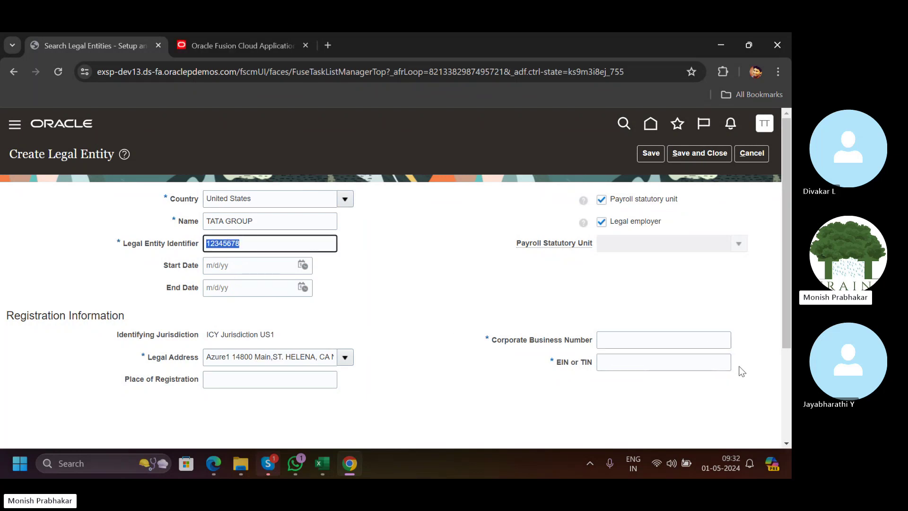
pyautogui.click(608, 338)
pyautogui.hotkey('ctrl', 'v')
pyautogui.click(615, 366)
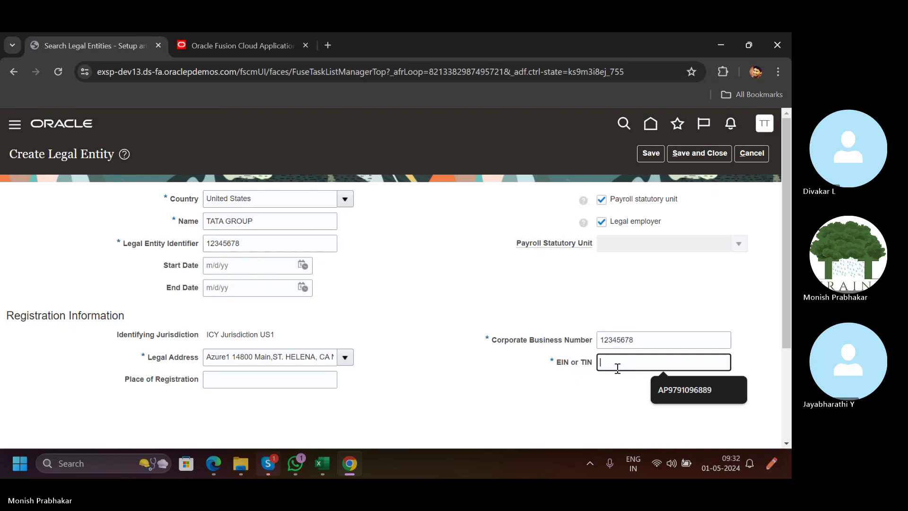
pyautogui.hotkey('ctrl', 'v')
pyautogui.click(487, 314)
pyautogui.click(638, 154)
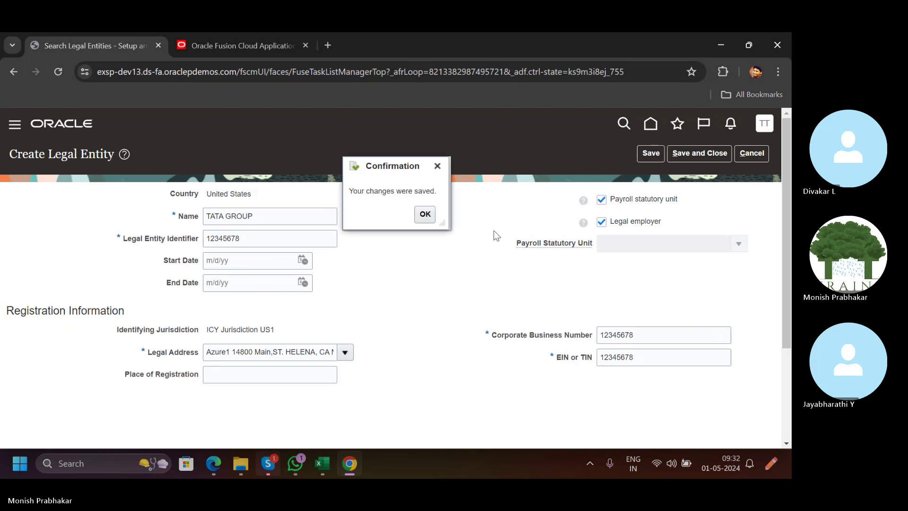
pyautogui.click(432, 217)
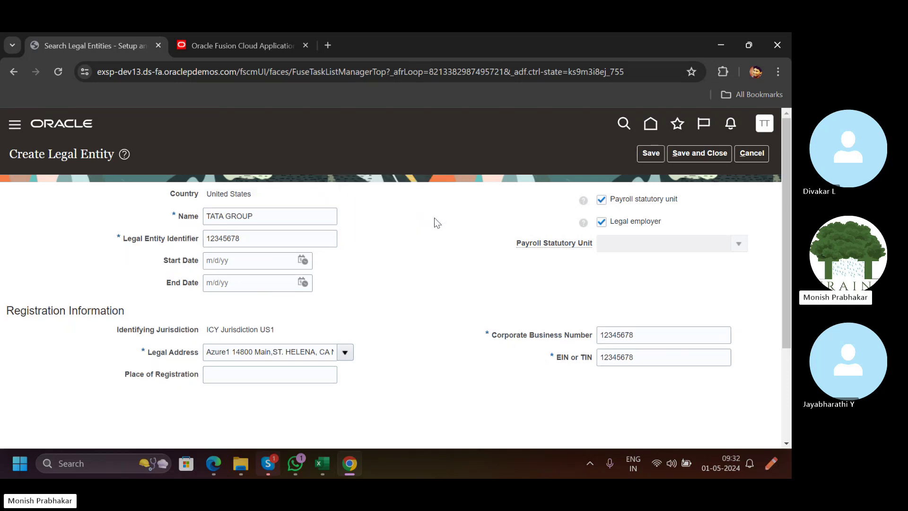
pyautogui.click(322, 461)
# Enter a bold 'Manage Legal Entity' heading in cell A23.
pyautogui.scroll(-4, 99, 376)
pyautogui.click(52, 282)
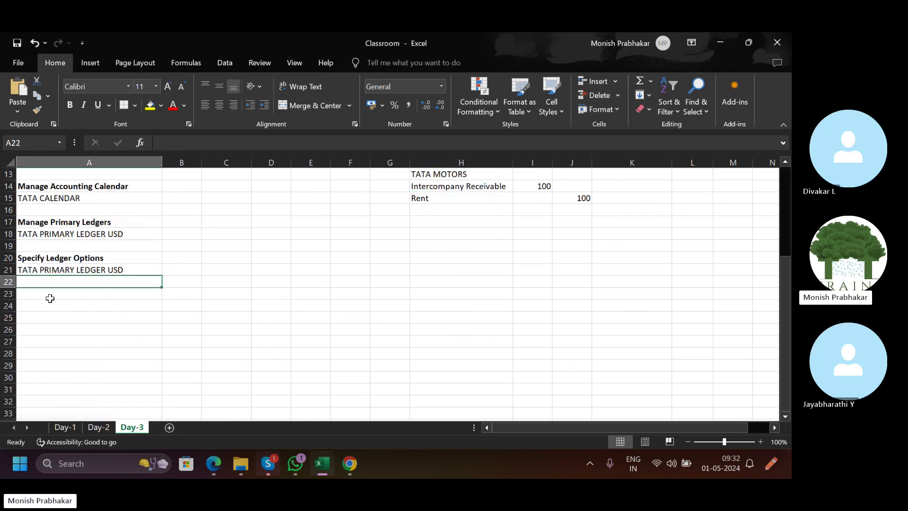
pyautogui.click(50, 298)
pyautogui.press('capslock')
pyautogui.write('Manage')
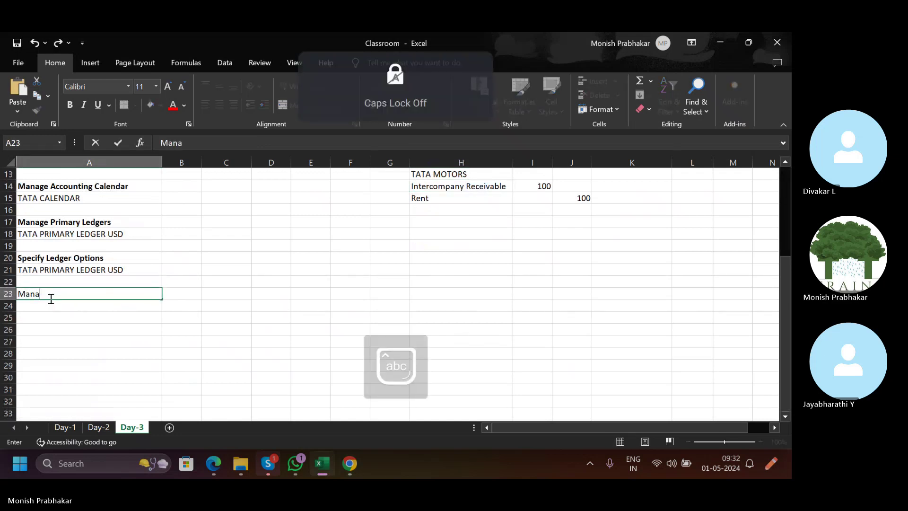
pyautogui.press('capslock')
pyautogui.write('Legal')
pyautogui.press('capslock')
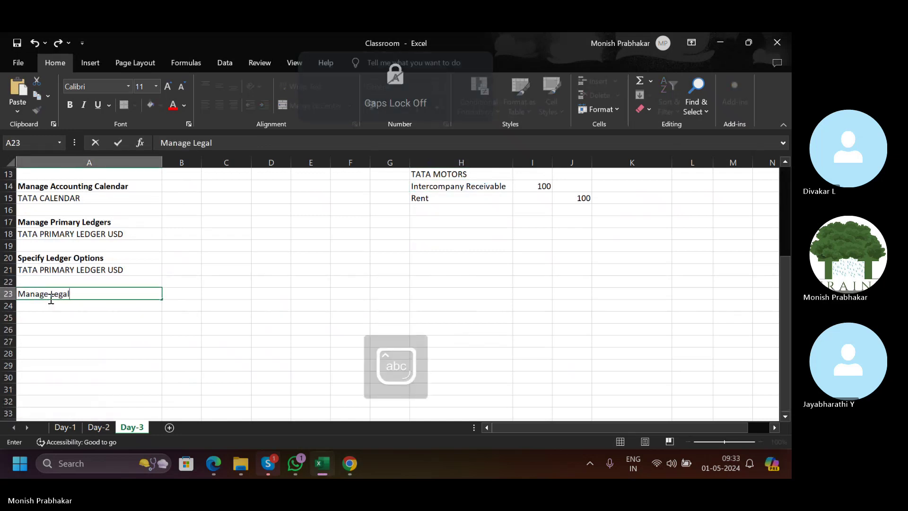
pyautogui.write('Entity')
pyautogui.press('Tab')
pyautogui.press('capslock')
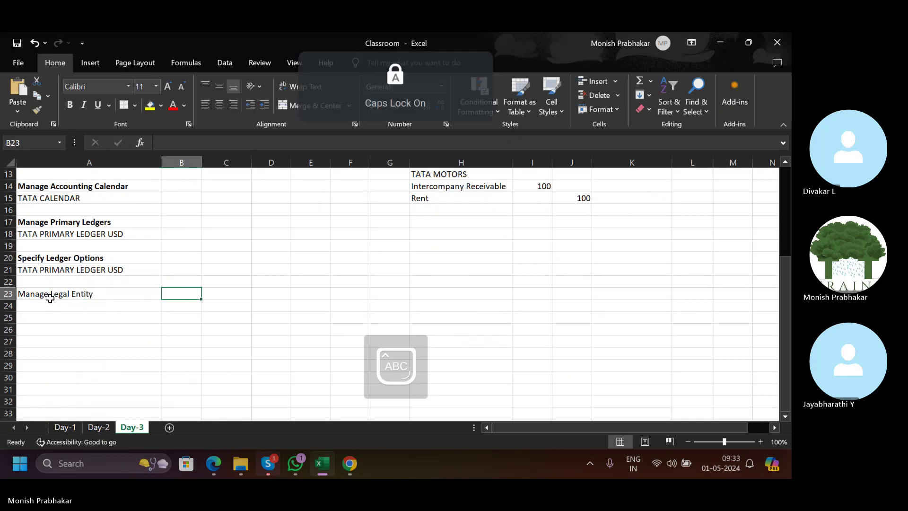
pyautogui.click(50, 298)
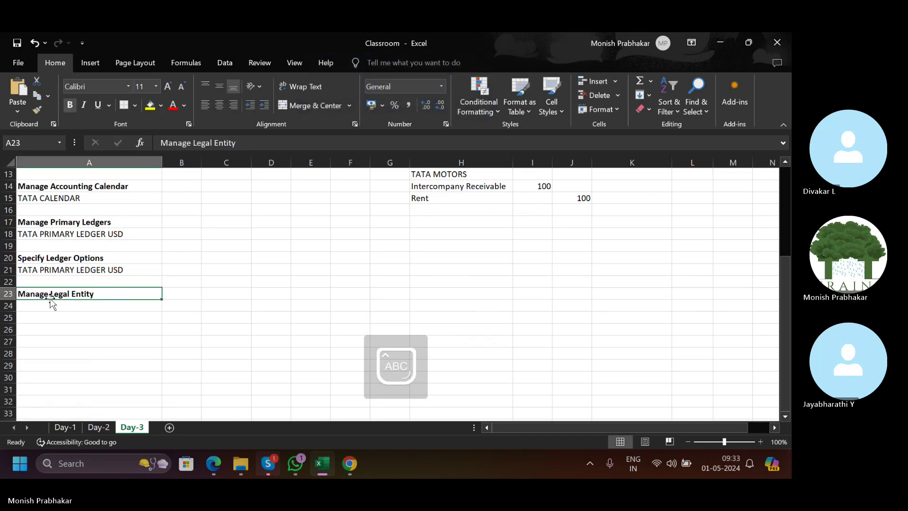
pyautogui.press('Return')
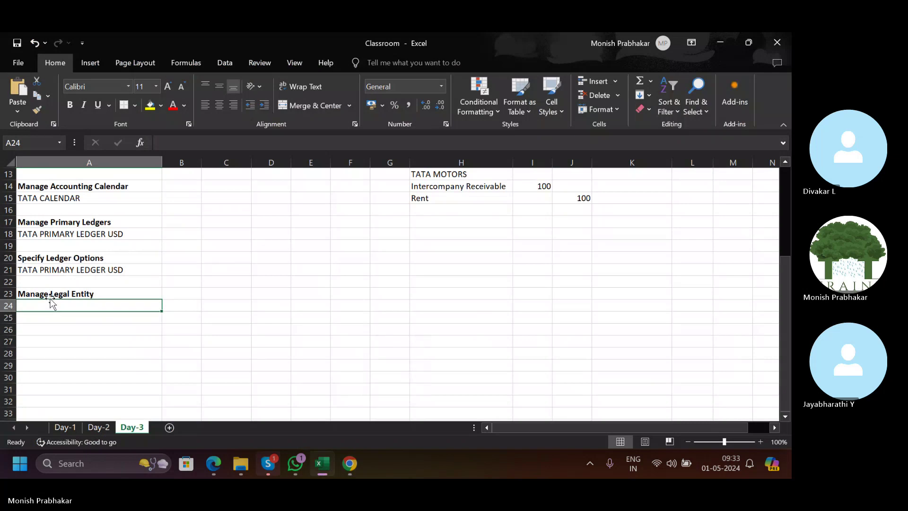
# Type 'TATA Group' in A24 beneath the heading.
pyautogui.write('TATA G')
pyautogui.press('capslock')
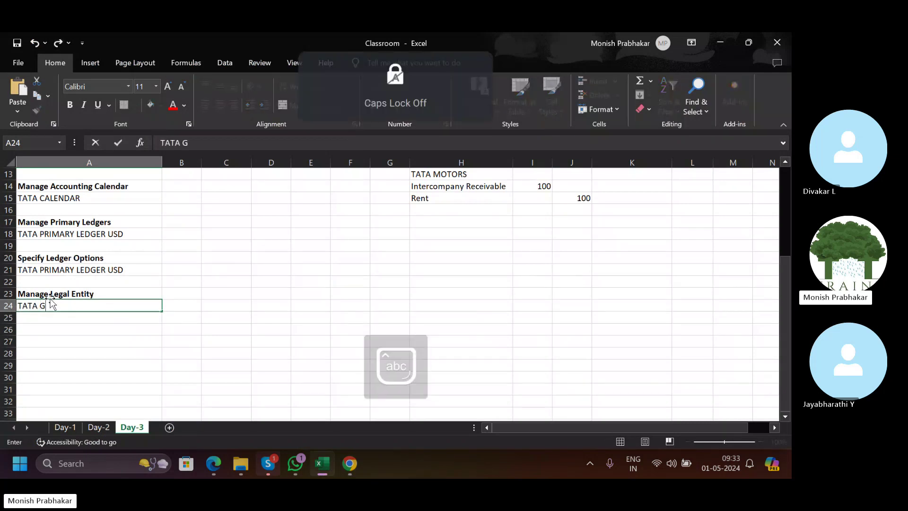
pyautogui.write('roup')
pyautogui.press('Return')
pyautogui.hotkey('alt', 'Tab')
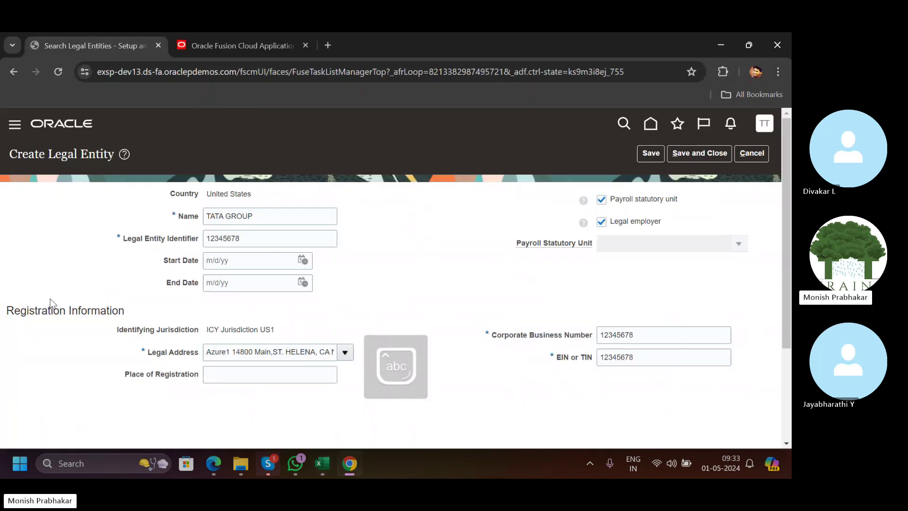
# Save and close TATA GROUP, then filter project tasks by 'assign' to find Assign Legal Entities.
pyautogui.click(688, 160)
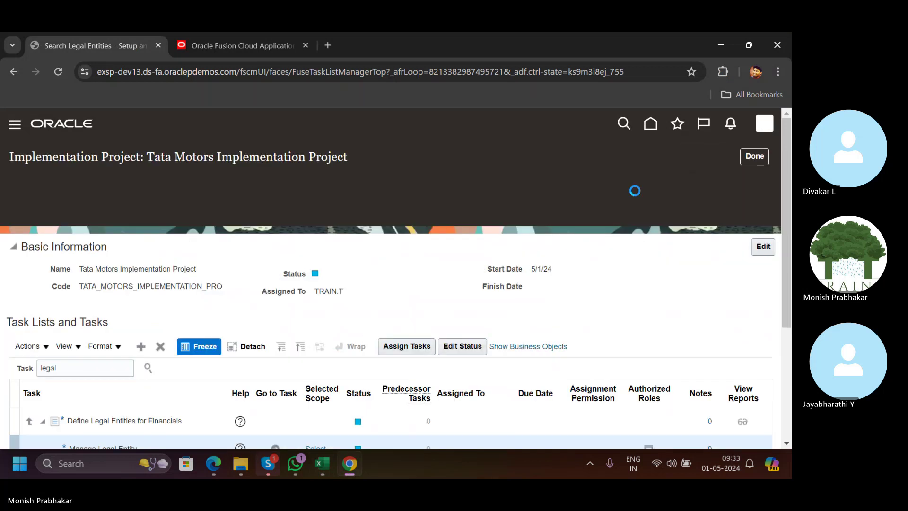
pyautogui.moveTo(782, 263); pyautogui.dragTo(781, 328)
pyautogui.write('a')
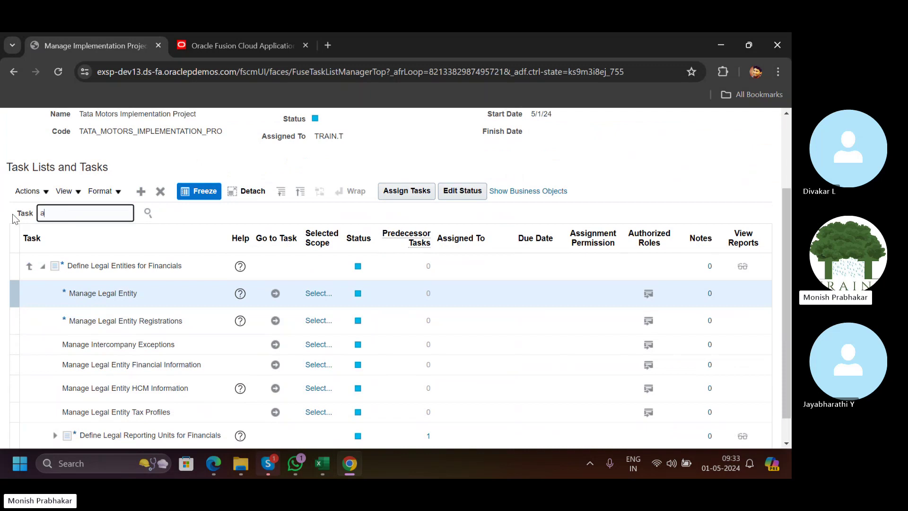
pyautogui.write('ssign')
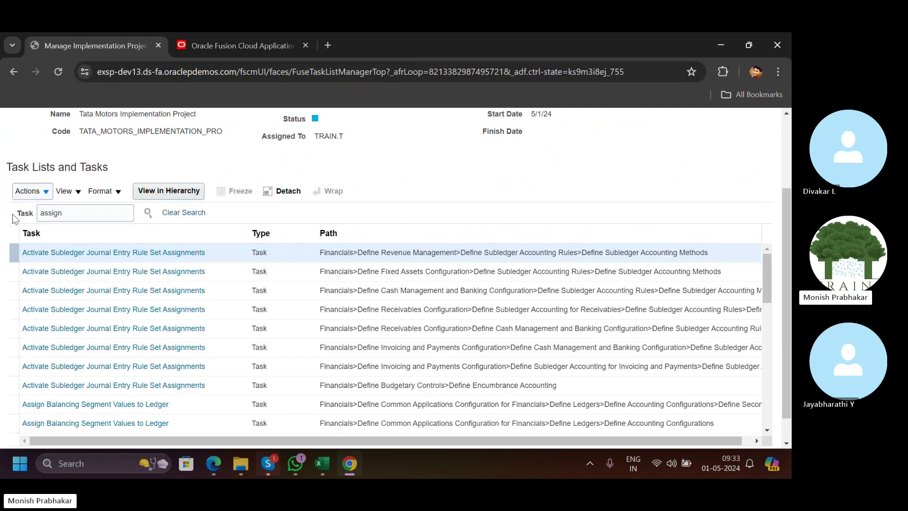
pyautogui.moveTo(765, 275); pyautogui.dragTo(767, 315)
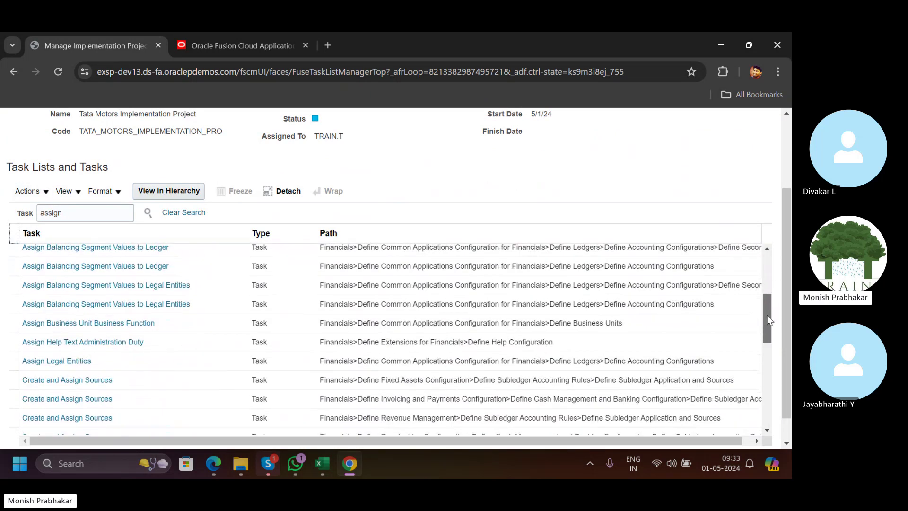
pyautogui.click(53, 344)
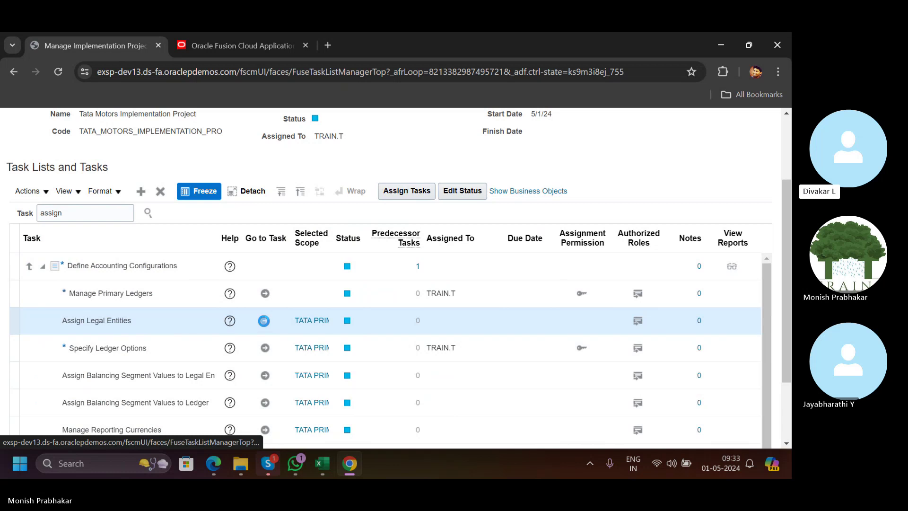
pyautogui.scroll(-1, 265, 322)
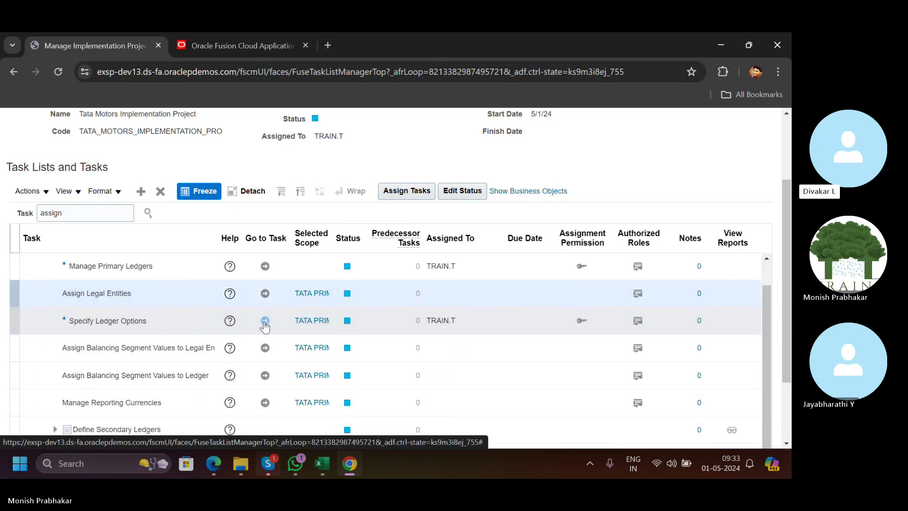
# Search legal entities for 'Tat' and add TATA GROUP to the ledger's legal entities.
pyautogui.click(262, 293)
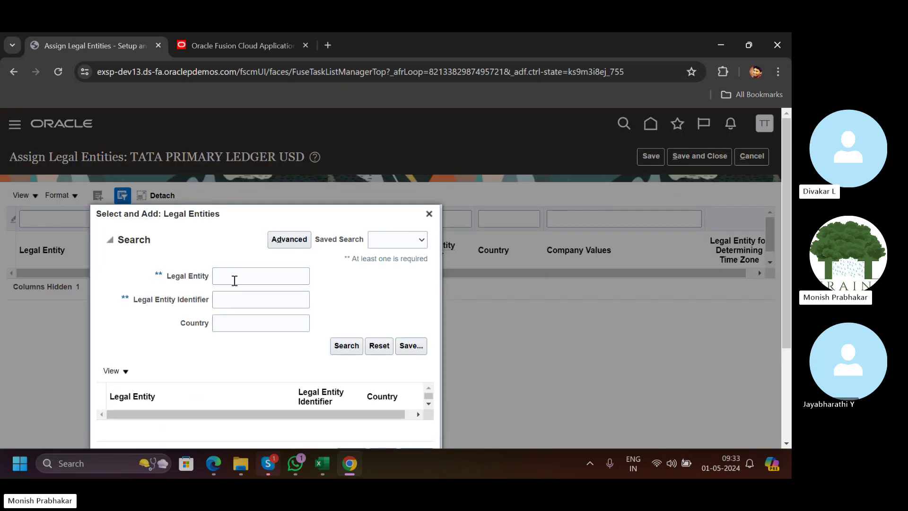
pyautogui.click(234, 281)
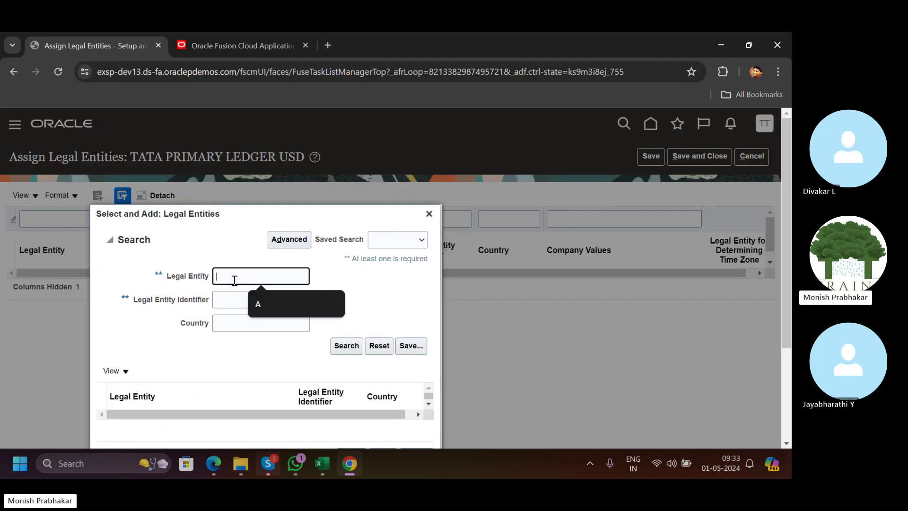
pyautogui.press('capslock')
pyautogui.write('T')
pyautogui.press('capslock')
pyautogui.write('ata')
pyautogui.press('Return')
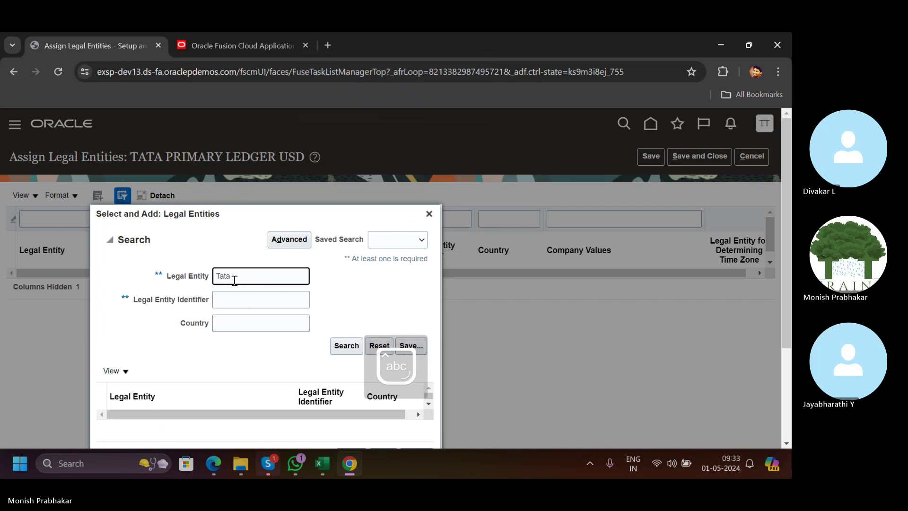
pyautogui.click(216, 421)
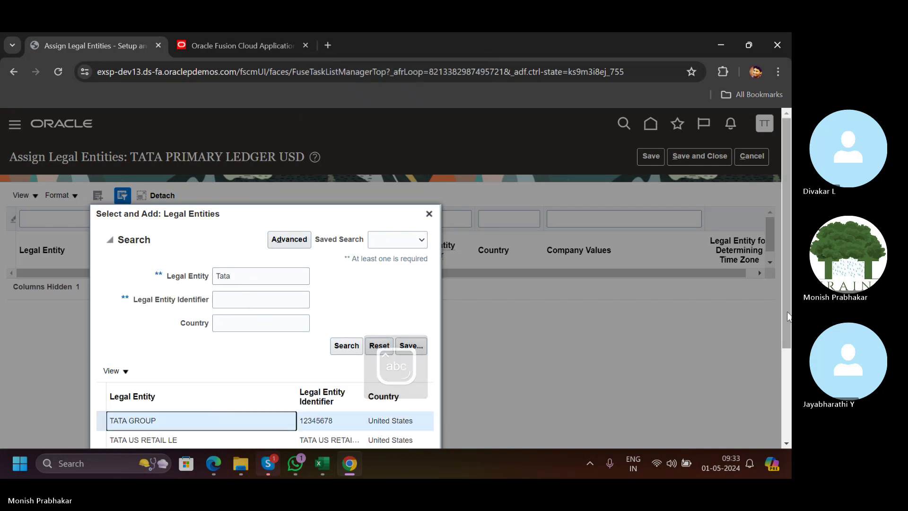
pyautogui.scroll(-2, 419, 411)
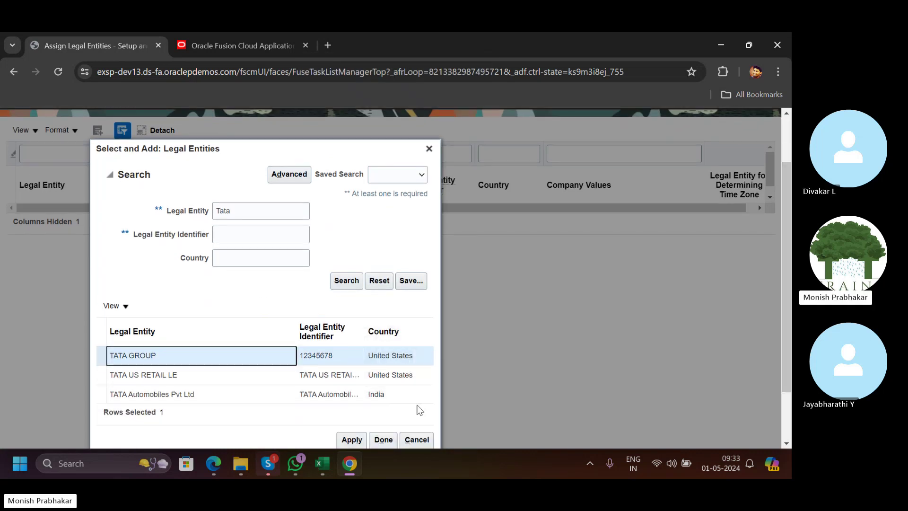
pyautogui.click(383, 439)
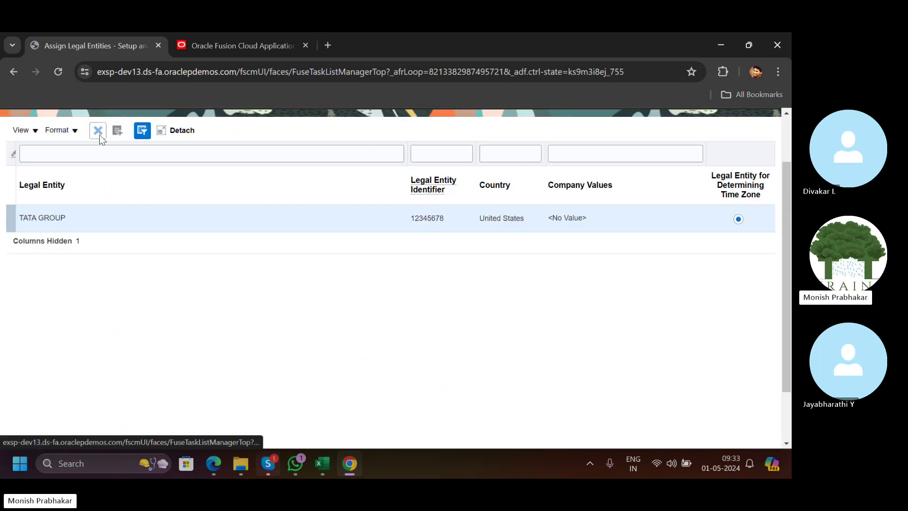
pyautogui.scroll(2, 415, 343)
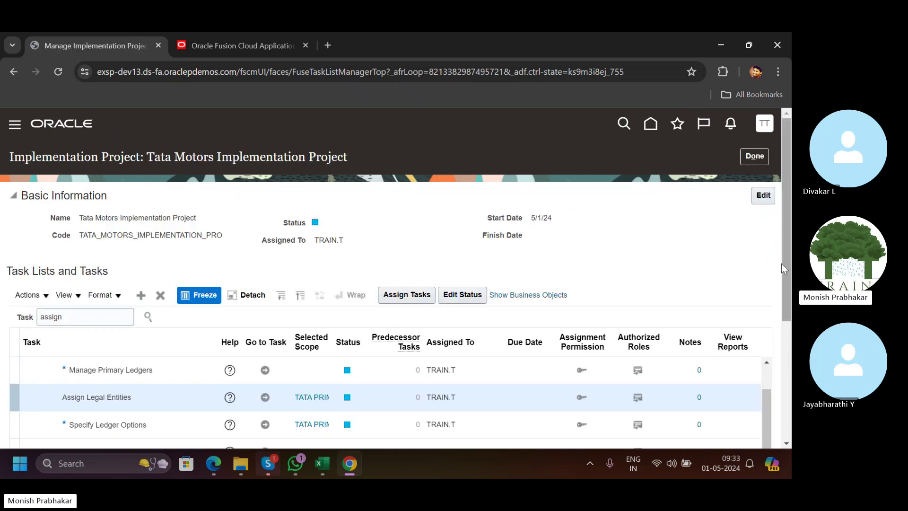
pyautogui.moveTo(781, 263); pyautogui.dragTo(782, 358)
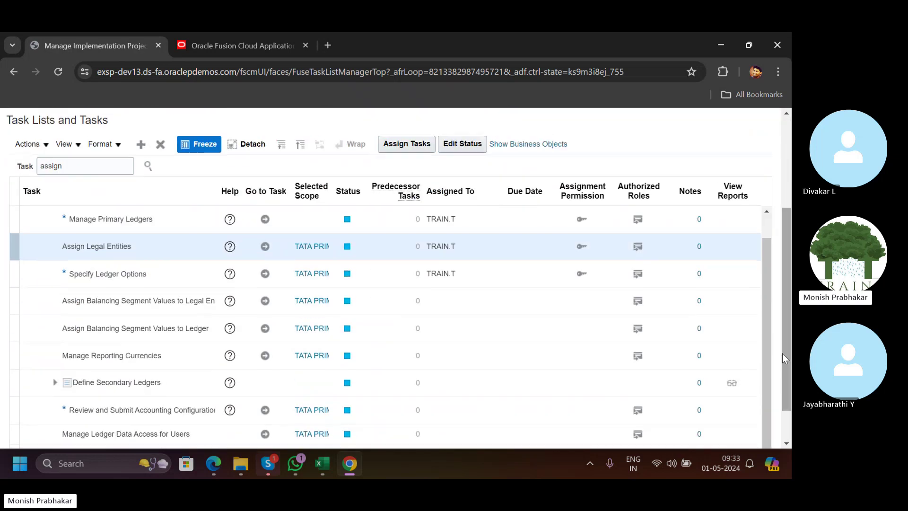
pyautogui.click(265, 329)
pyautogui.scroll(1, 264, 330)
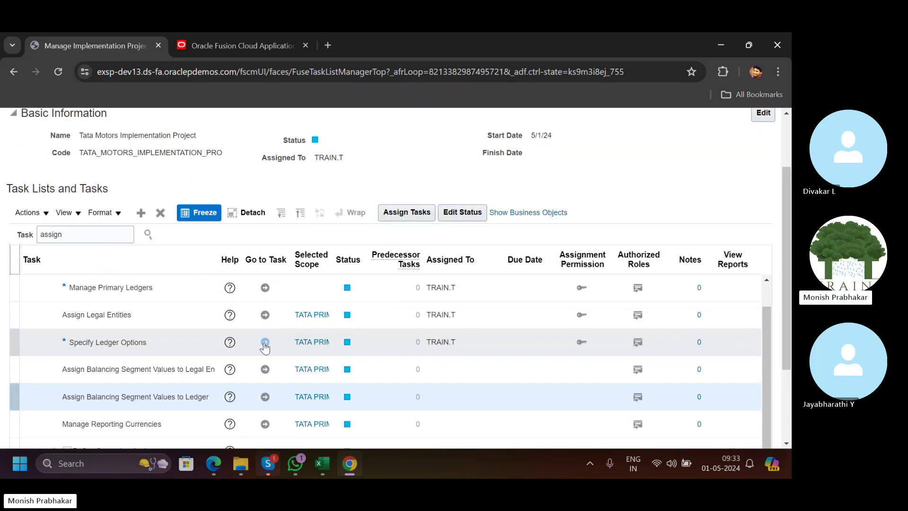
pyautogui.click(266, 397)
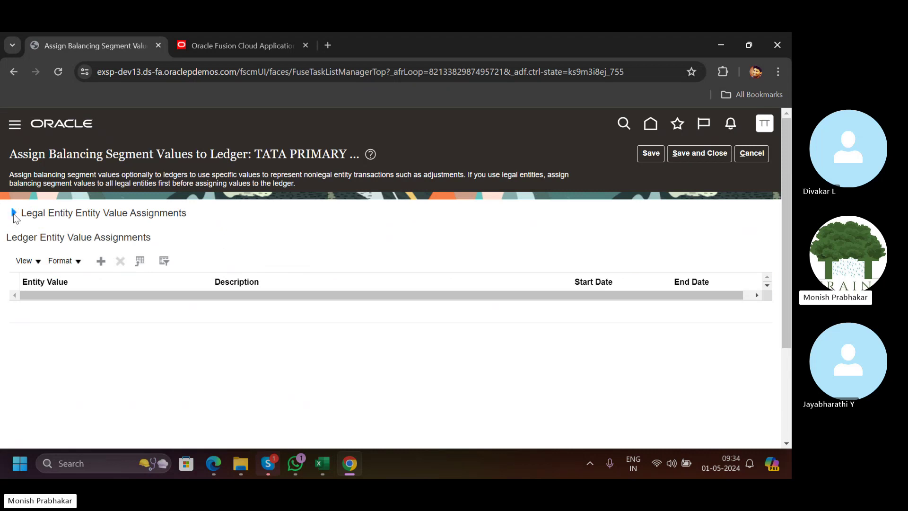
pyautogui.click(14, 213)
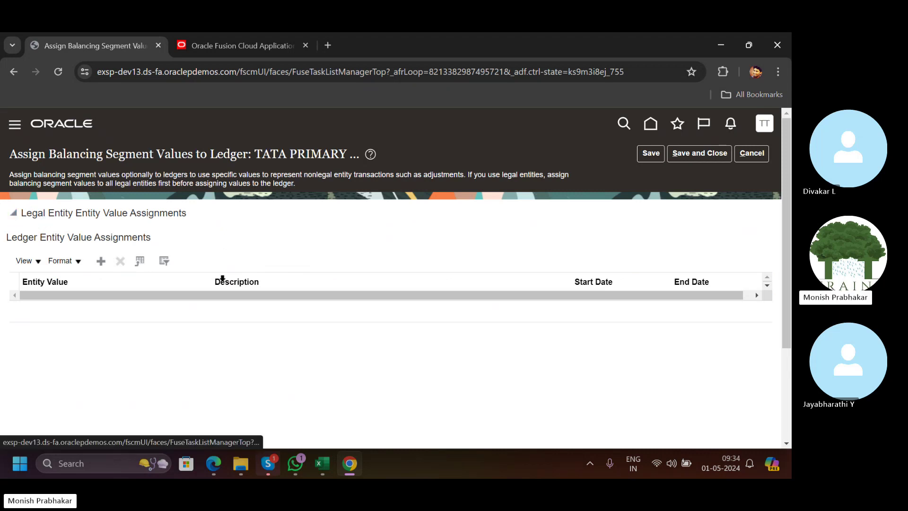
pyautogui.click(742, 154)
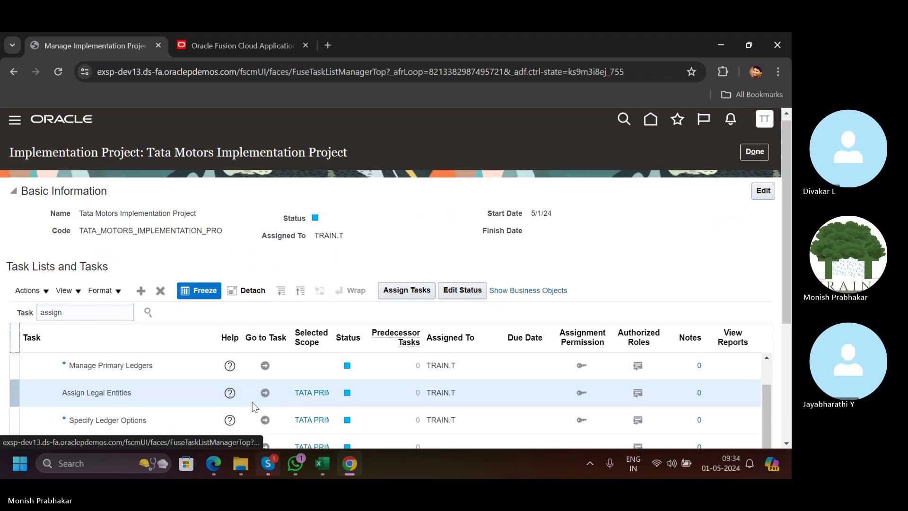
# Search for 'Ta', add TATA GROUP to TATA PRIMARY LEDGER USD, and save the assignment.
pyautogui.click(263, 392)
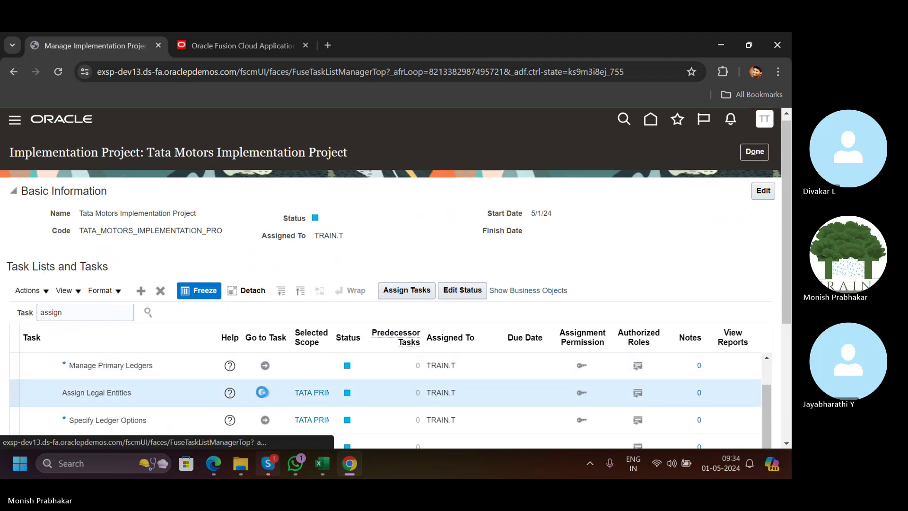
pyautogui.click(96, 196)
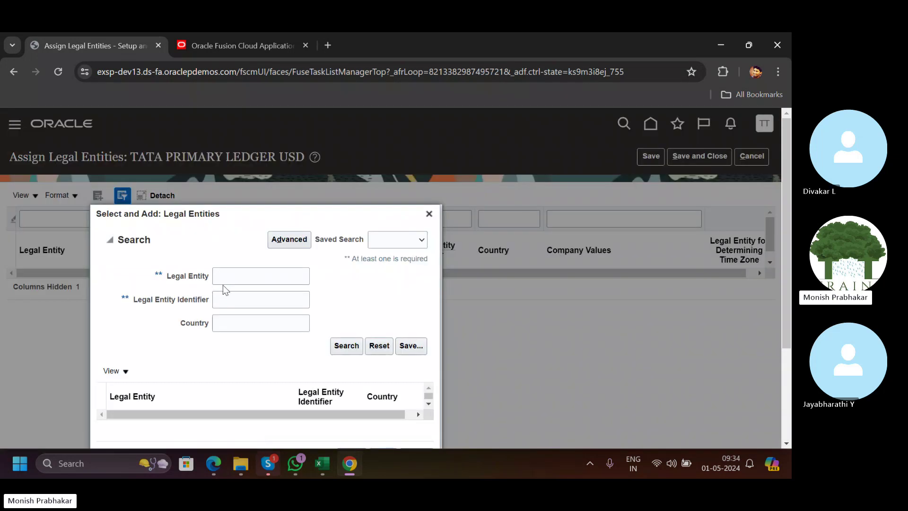
pyautogui.click(222, 279)
pyautogui.write('T')
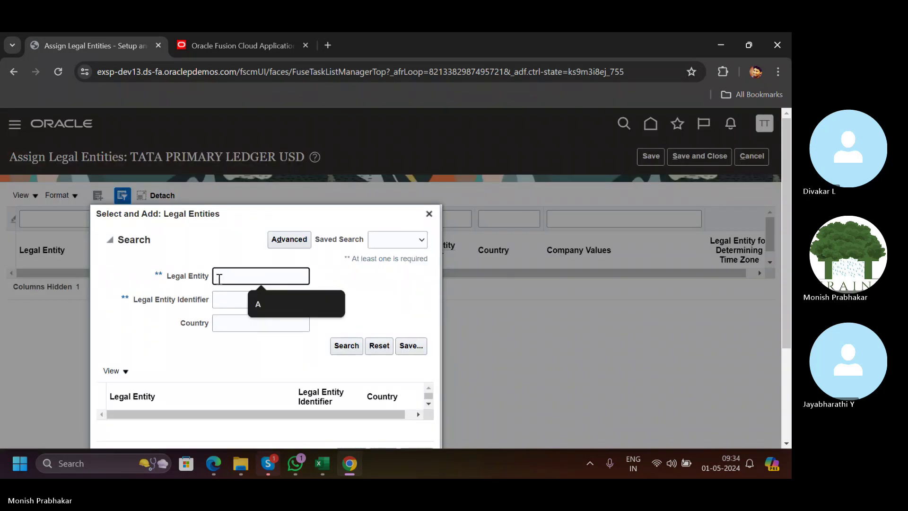
pyautogui.press('capslock')
pyautogui.press('capslock')
pyautogui.write('ata')
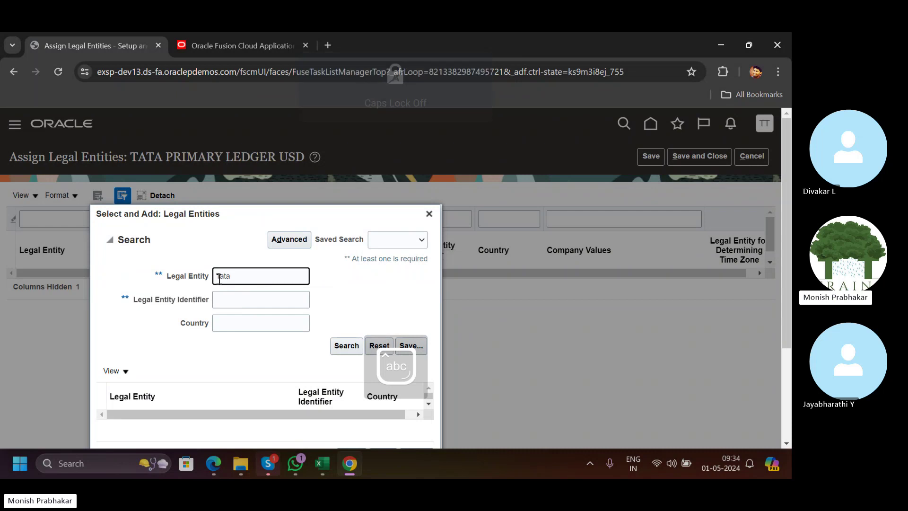
pyautogui.press('Return')
pyautogui.scroll(-2, 239, 385)
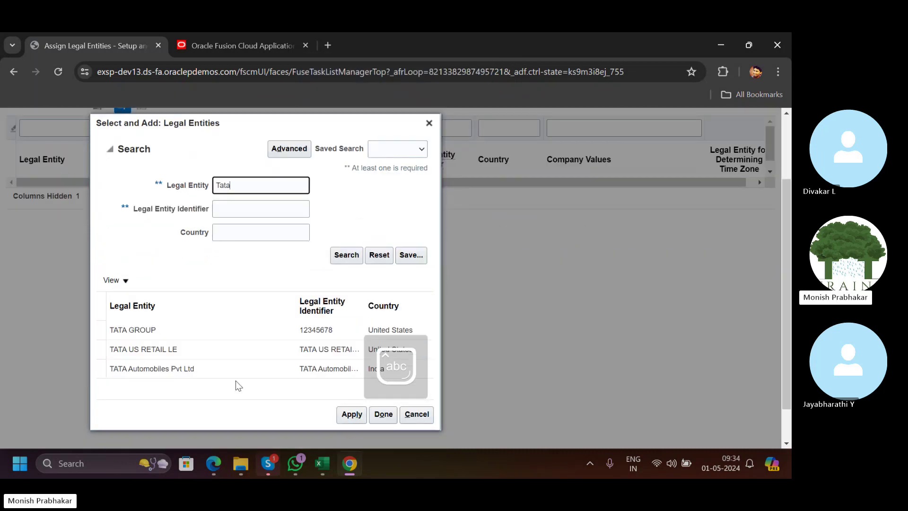
pyautogui.click(215, 338)
pyautogui.click(351, 415)
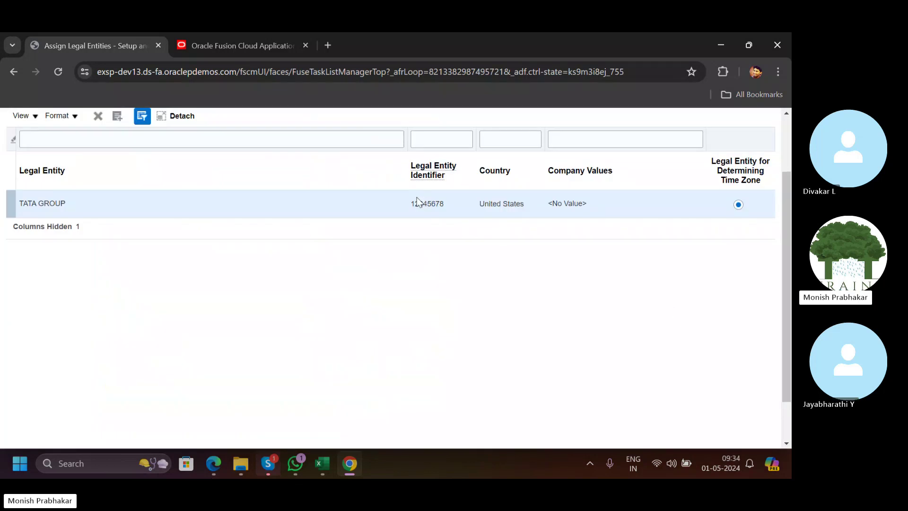
pyautogui.scroll(2, 419, 202)
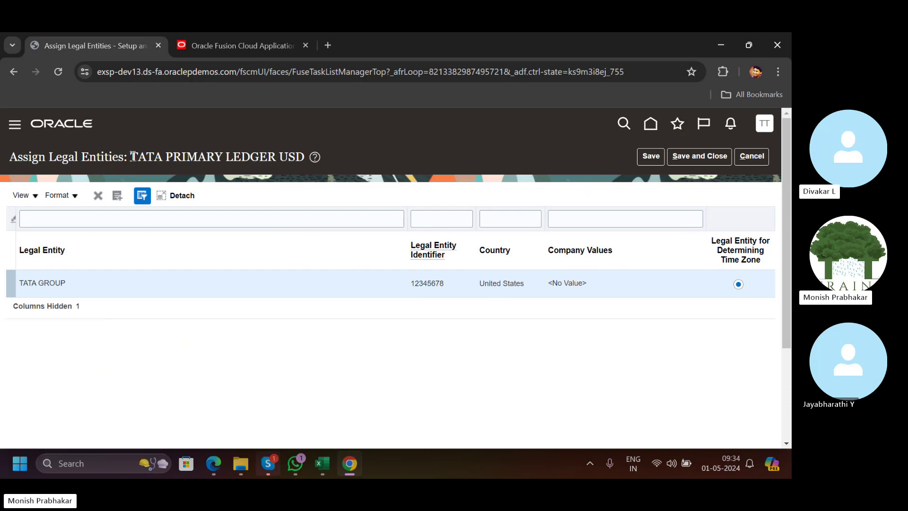
pyautogui.moveTo(131, 157); pyautogui.dragTo(303, 161)
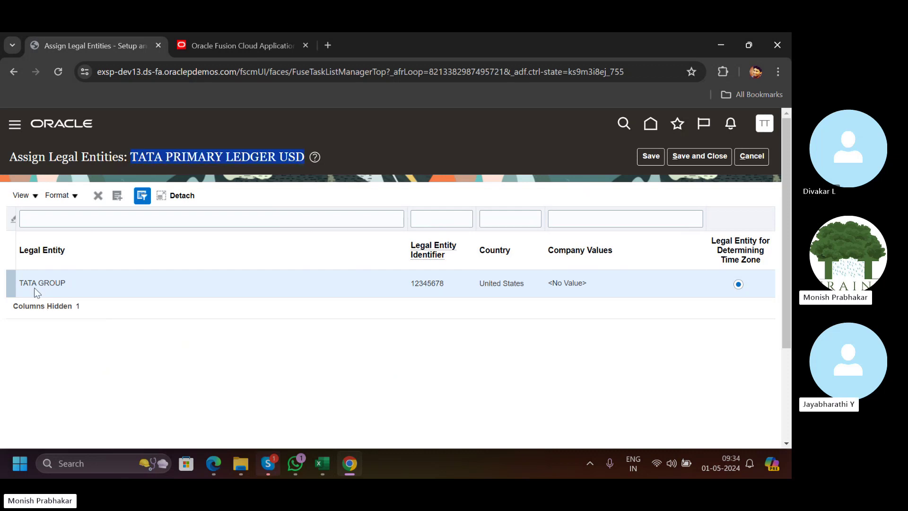
pyautogui.click(689, 156)
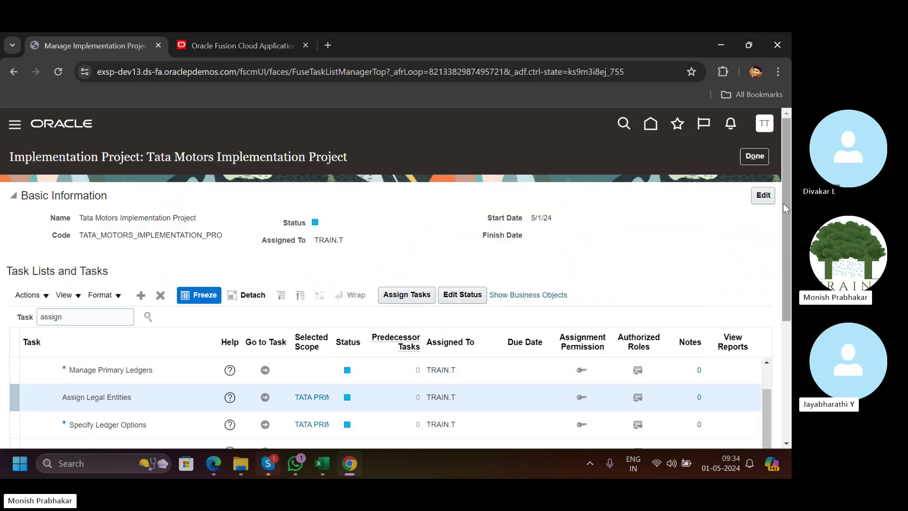
# In Assign Balancing Segment Values to Legal Entities, add company values 110, 120 and 210 for TATA GROUP.
pyautogui.scroll(-4, 783, 203)
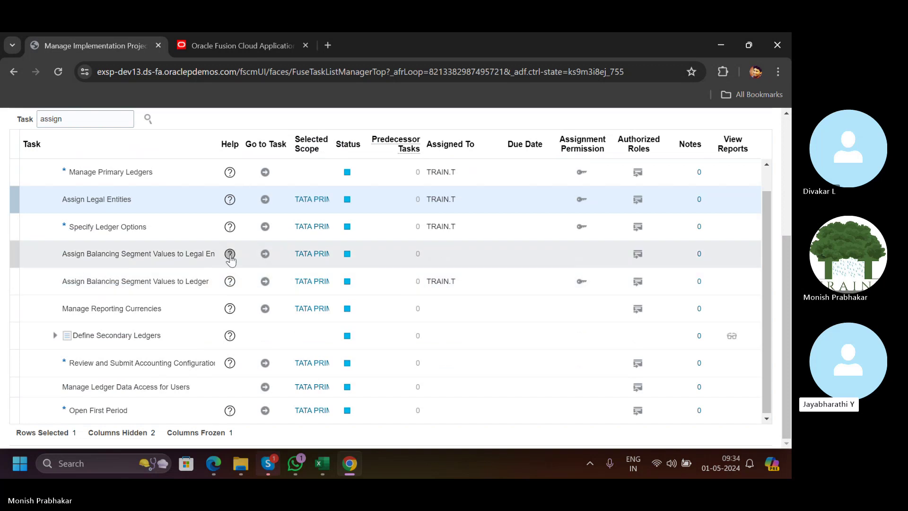
pyautogui.click(264, 254)
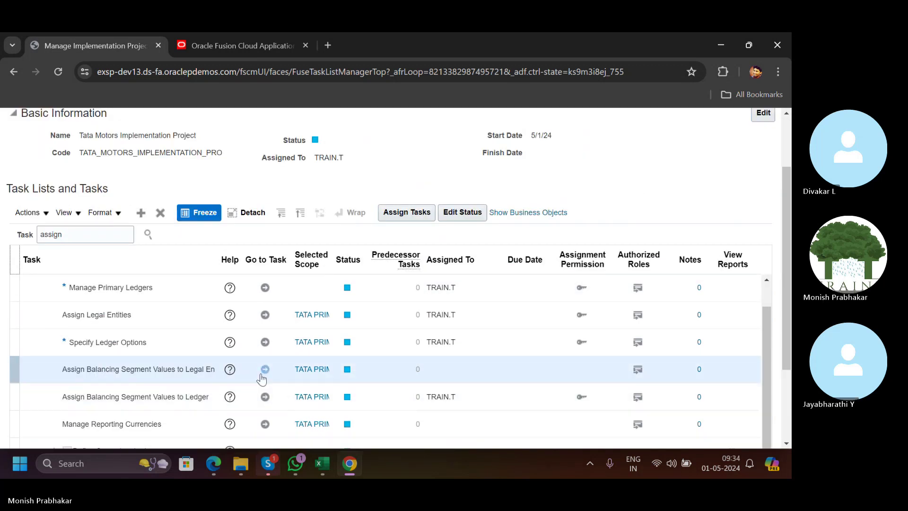
pyautogui.click(265, 368)
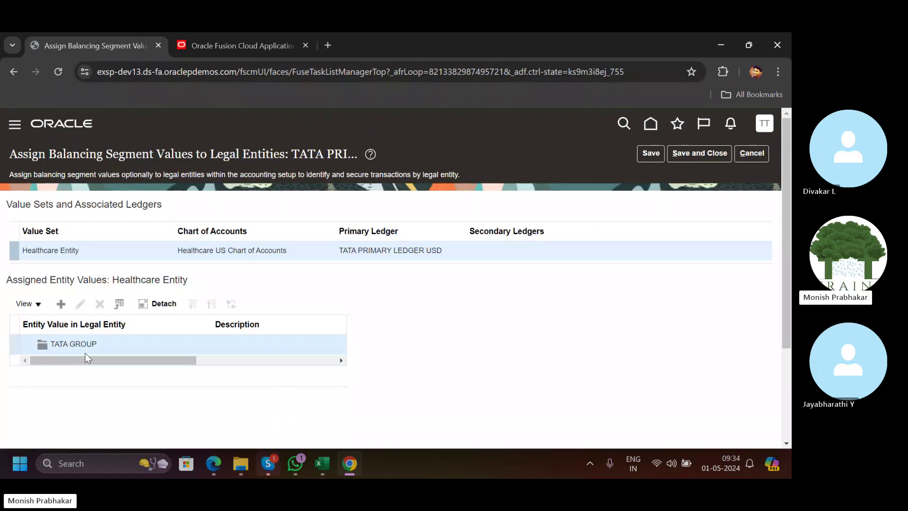
pyautogui.click(61, 304)
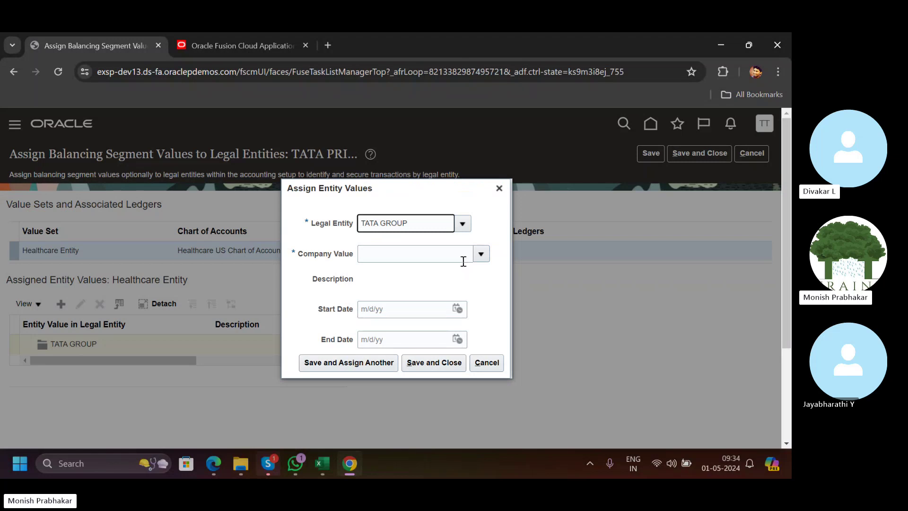
pyautogui.click(479, 254)
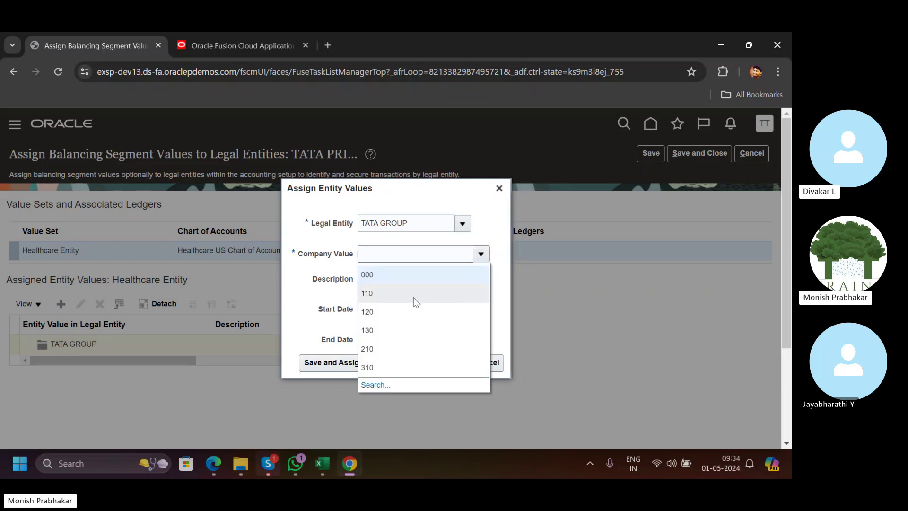
pyautogui.click(412, 297)
pyautogui.click(431, 362)
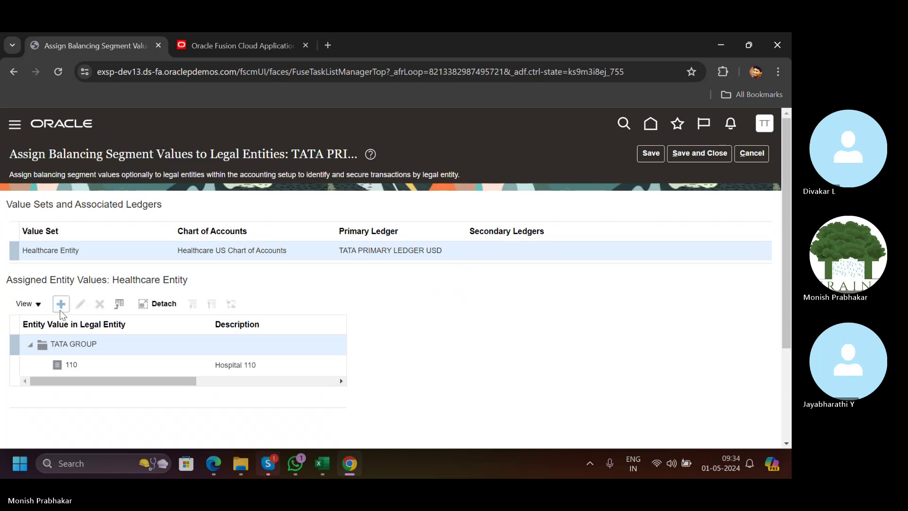
pyautogui.click(60, 309)
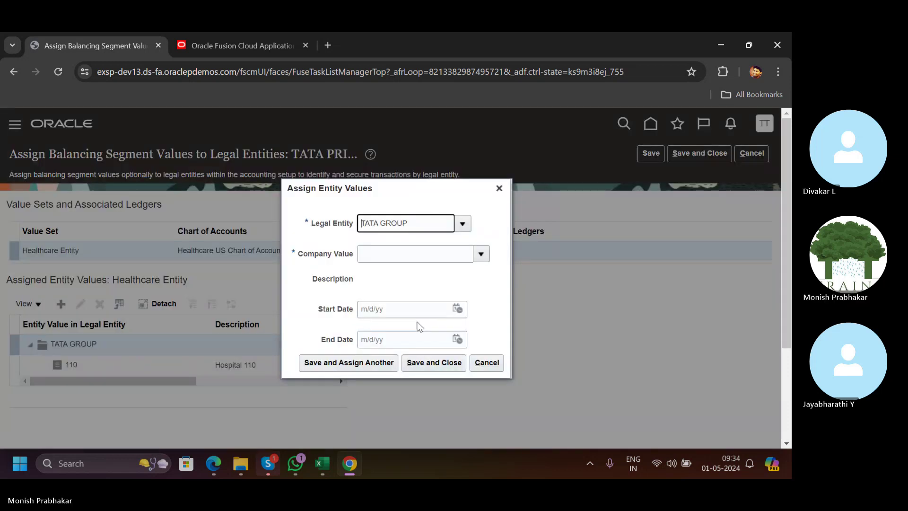
pyautogui.click(480, 256)
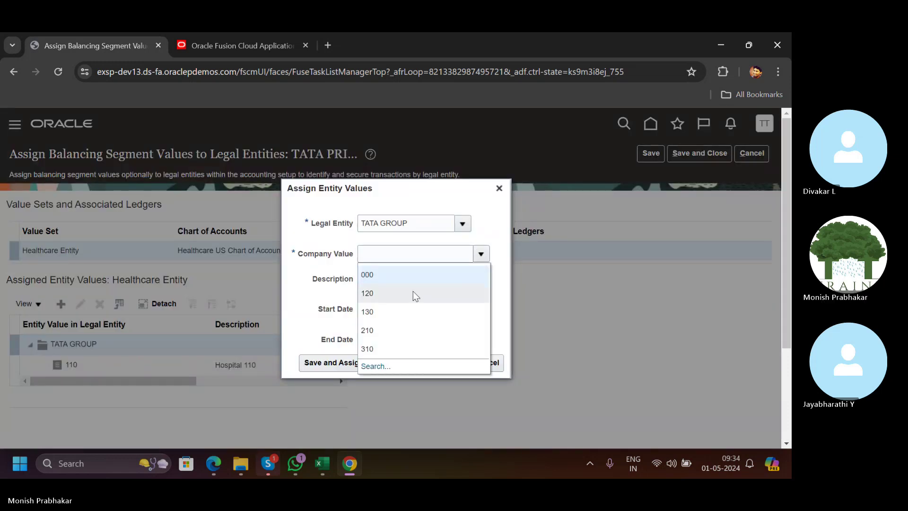
pyautogui.click(413, 291)
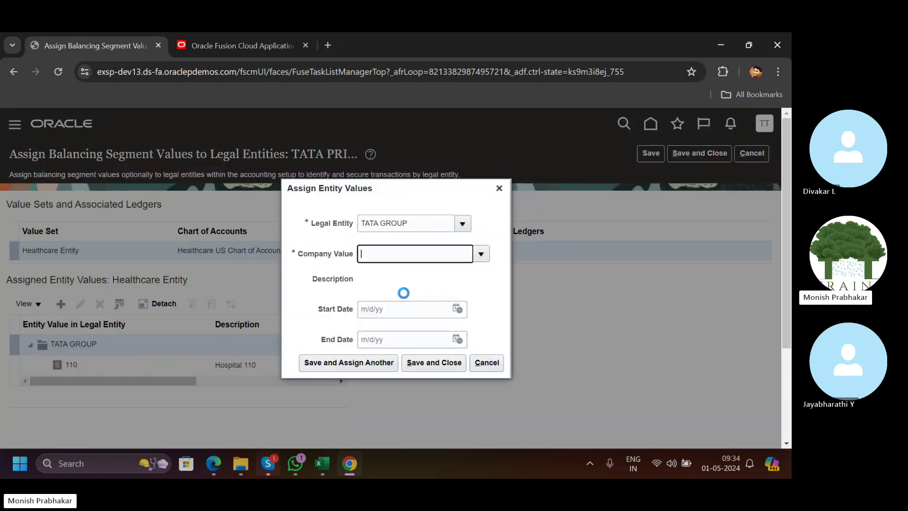
pyautogui.click(415, 363)
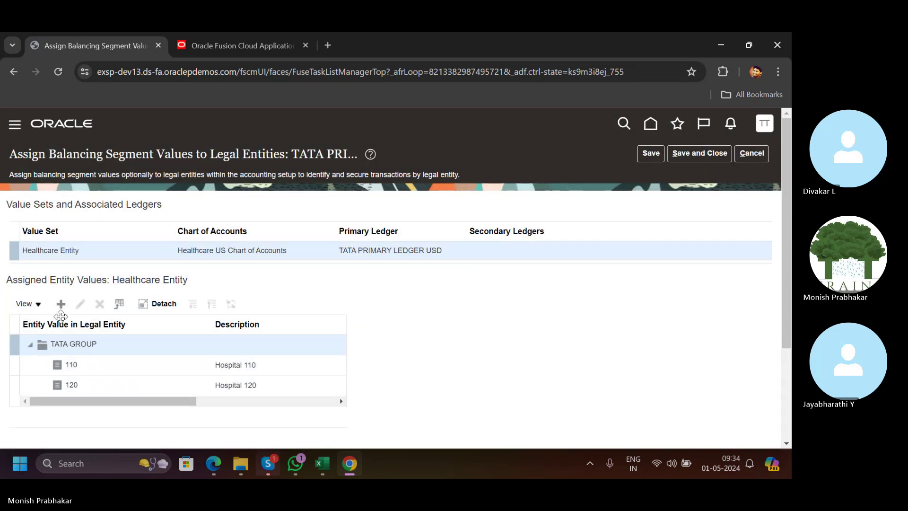
pyautogui.click(60, 304)
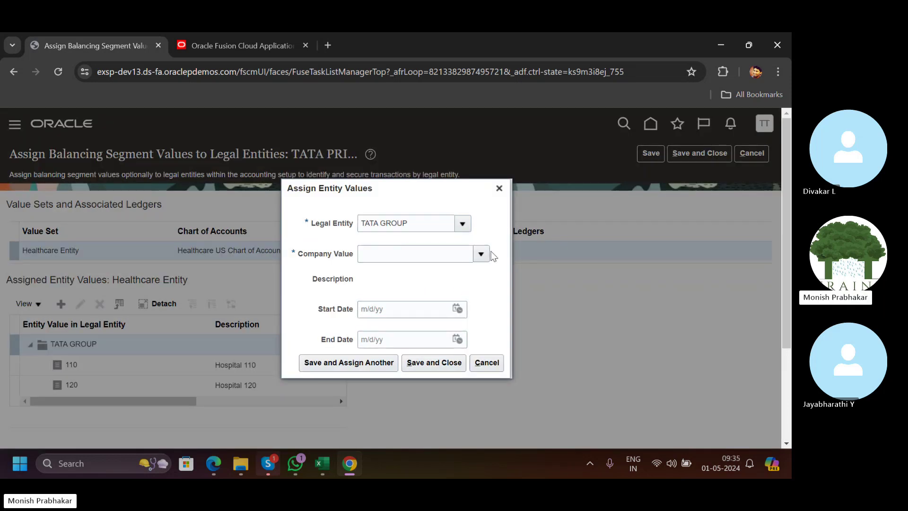
pyautogui.click(481, 254)
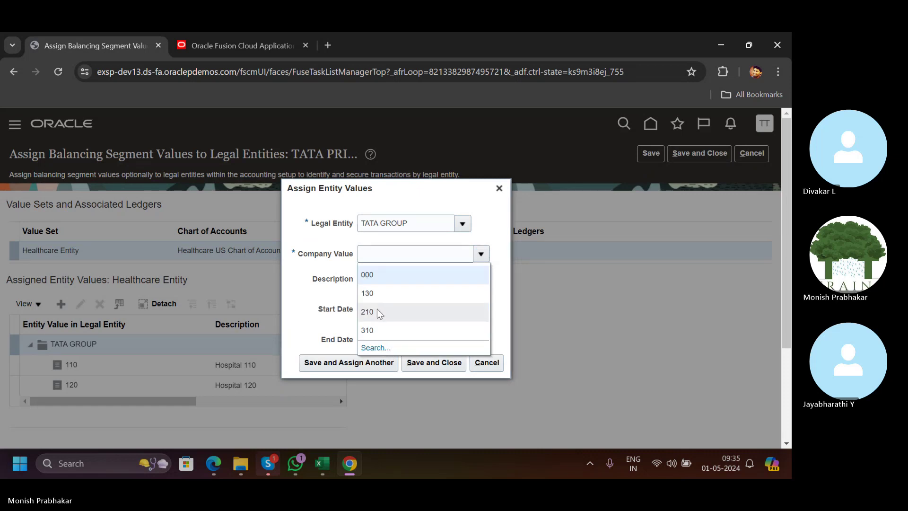
pyautogui.click(376, 312)
pyautogui.click(434, 362)
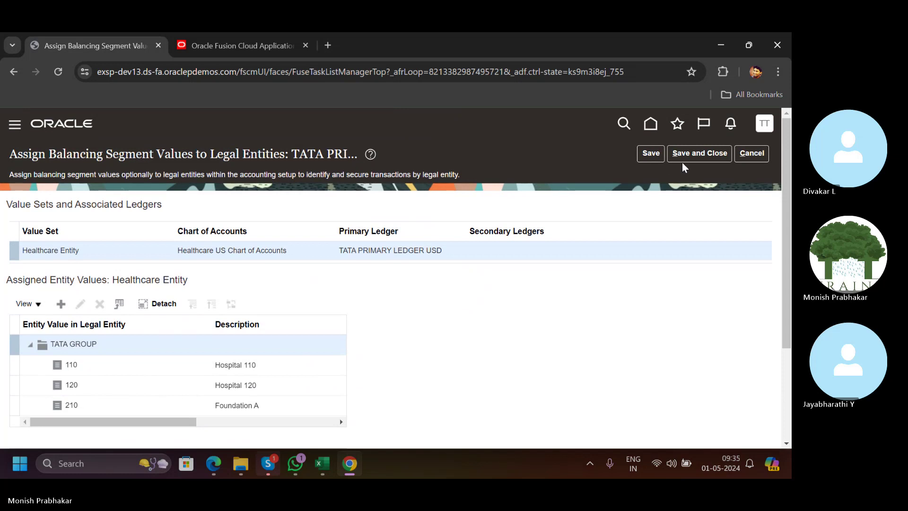
pyautogui.click(683, 161)
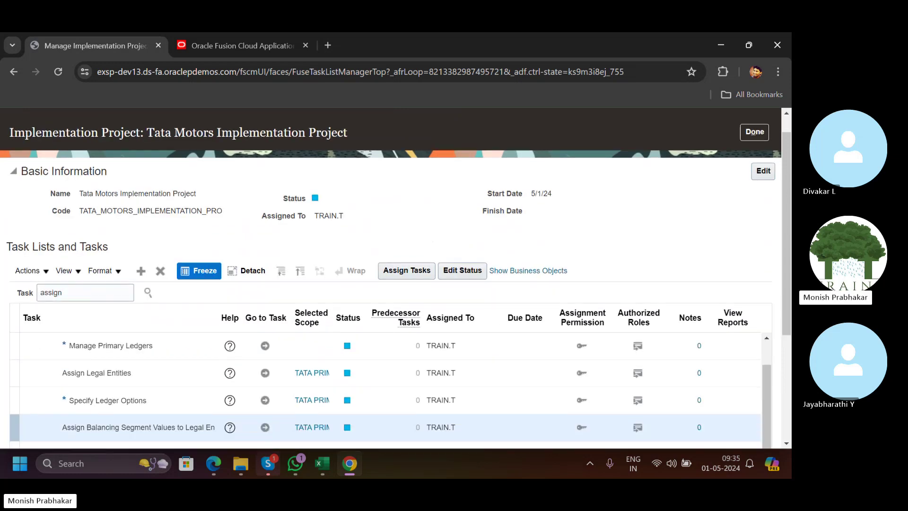
# Add a bold 'Assign Balancing Segment Values to LE' heading in cell A26 of the Day-3 sheet.
pyautogui.click(322, 463)
pyautogui.click(58, 331)
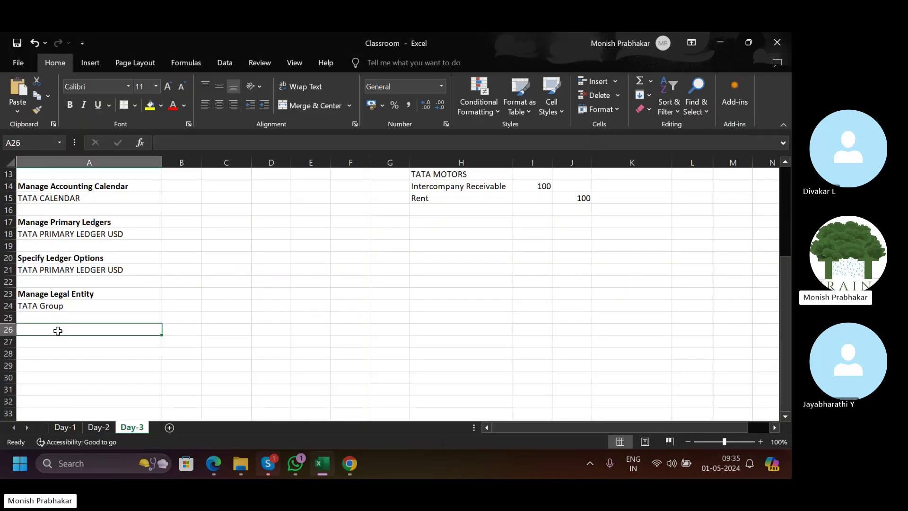
pyautogui.write('Assign')
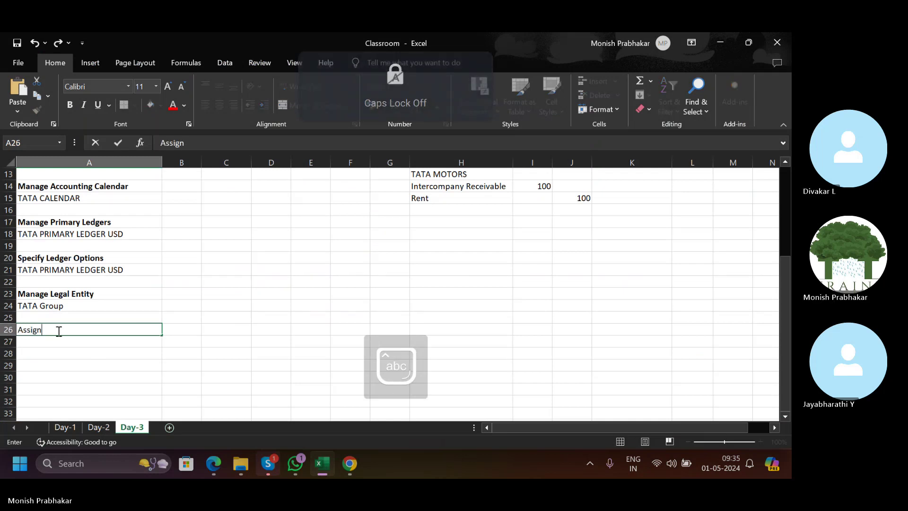
pyautogui.write(' Balanc')
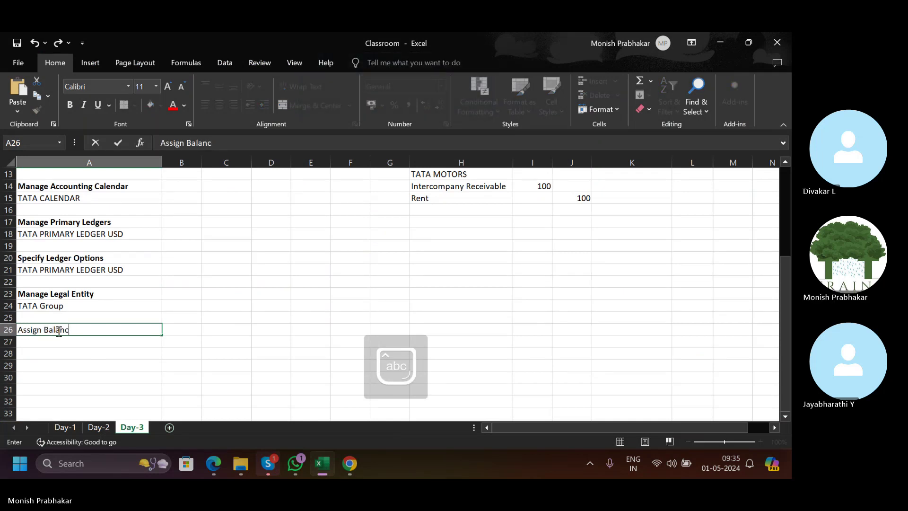
pyautogui.write('ing')
pyautogui.press('capslock')
pyautogui.write('Segment')
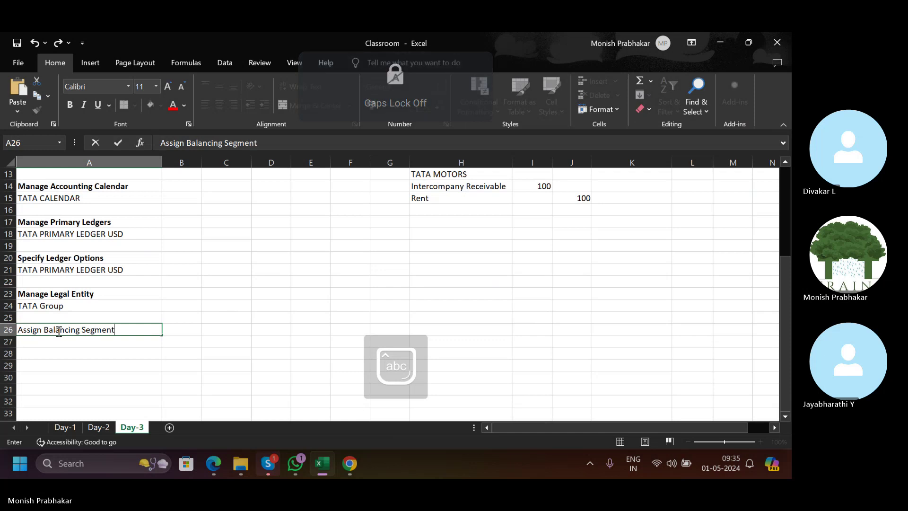
pyautogui.write(' Values to')
pyautogui.press('capslock')
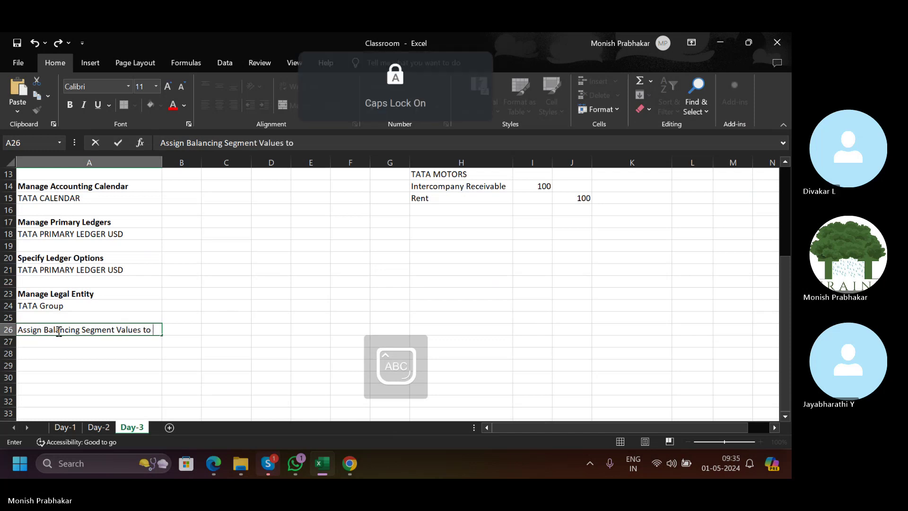
pyautogui.press('Return')
pyautogui.click(59, 331)
pyautogui.hotkey('ctrl', 'b')
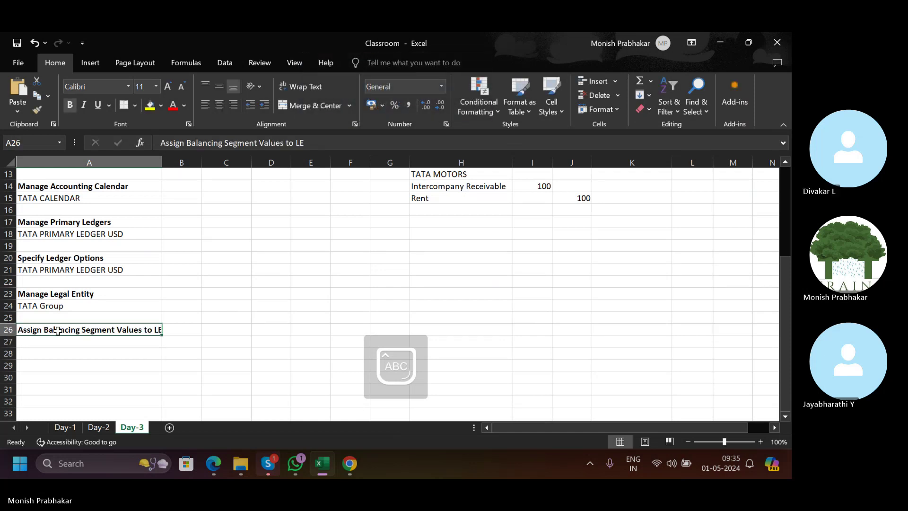
pyautogui.press('Return')
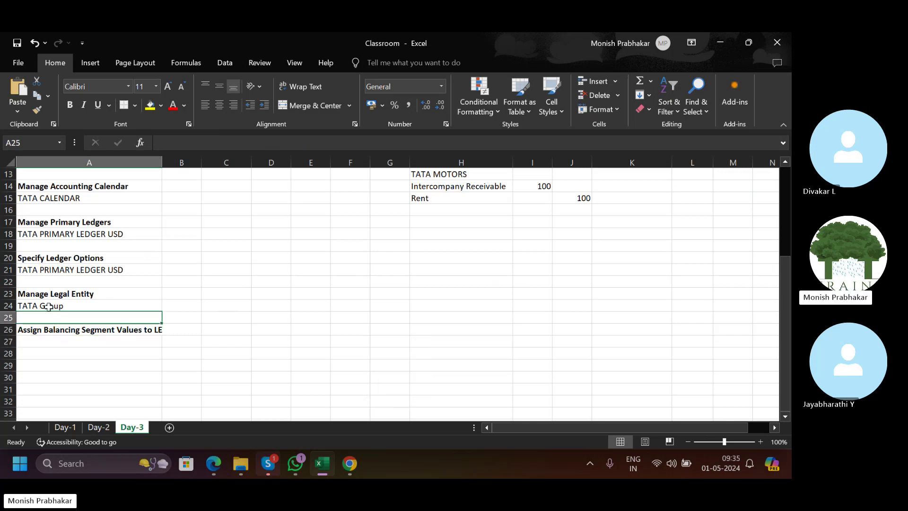
# Copy the TATA Group entry from A24 into A27 under the new heading.
pyautogui.click(45, 305)
pyautogui.hotkey('ctrl', 'c')
pyautogui.click(66, 340)
pyautogui.hotkey('ctrl', 'v')
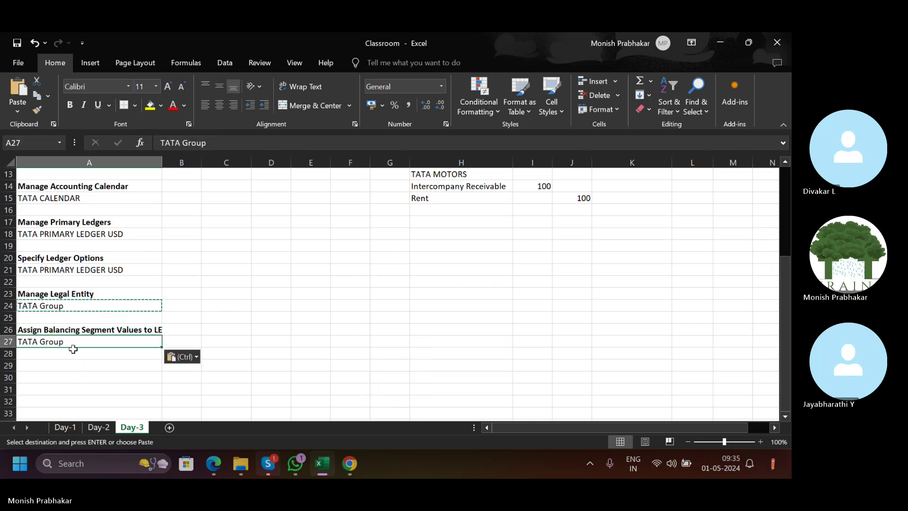
# Record balancing values 110, 120 and 210 in A28:A30, checking them against Oracle.
pyautogui.click(71, 354)
pyautogui.hotkey('alt', 'Tab')
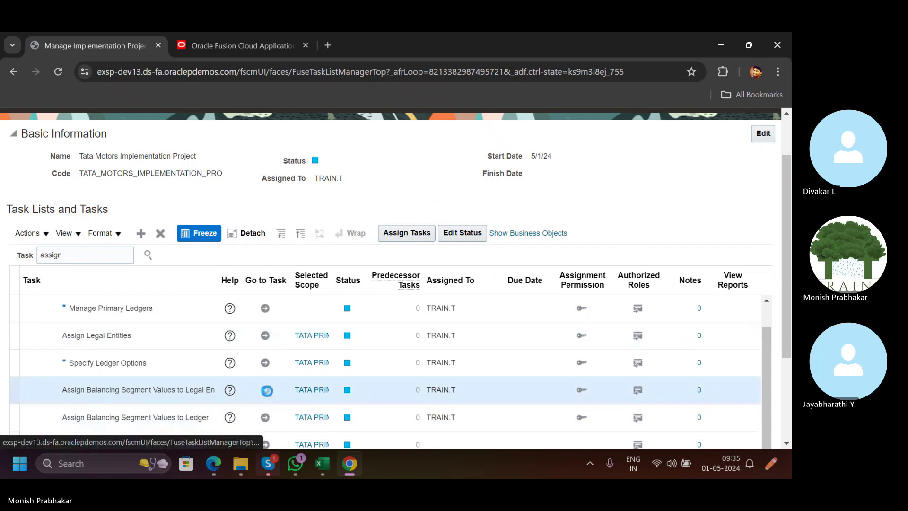
pyautogui.hotkey('alt', 'Tab')
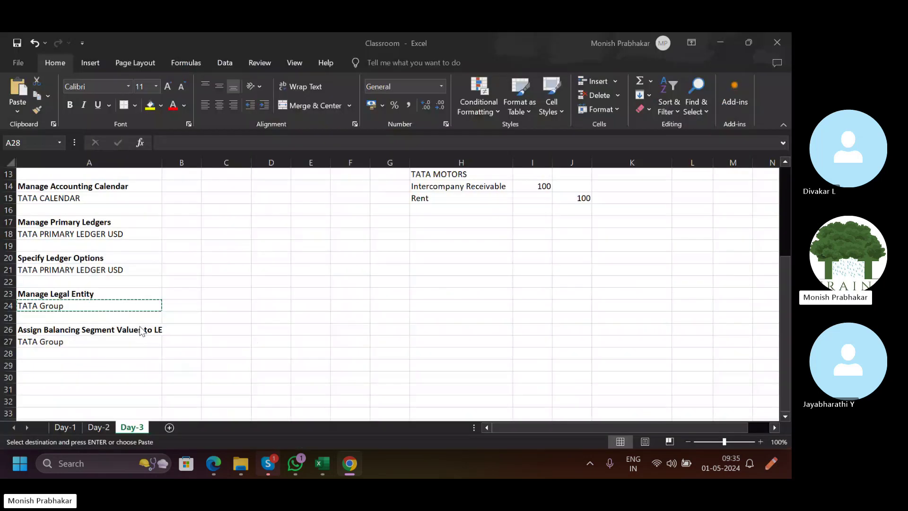
pyautogui.write('110')
pyautogui.press('Return')
pyautogui.hotkey('alt', 'Tab')
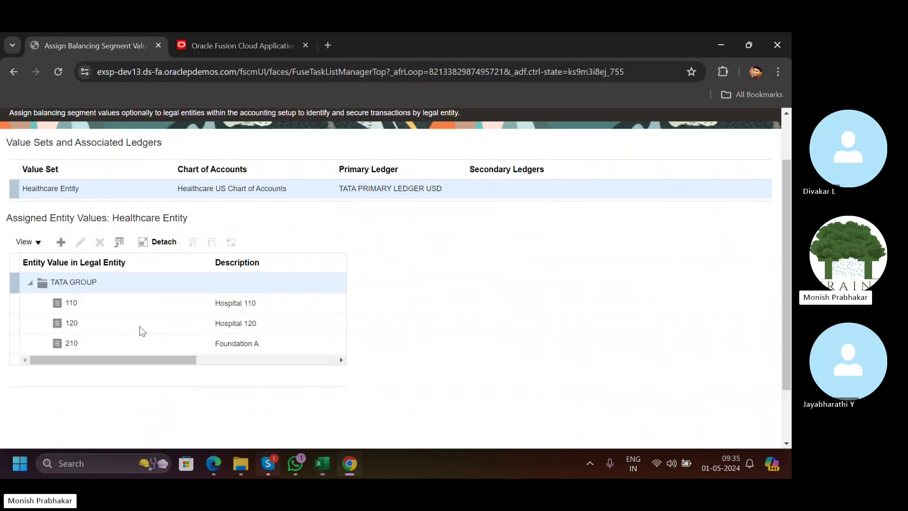
pyautogui.hotkey('alt', 'Tab')
pyautogui.write('120')
pyautogui.press('Return')
pyautogui.hotkey('alt', 'Tab')
pyautogui.hotkey('alt', 'Tab')
pyautogui.press('Return')
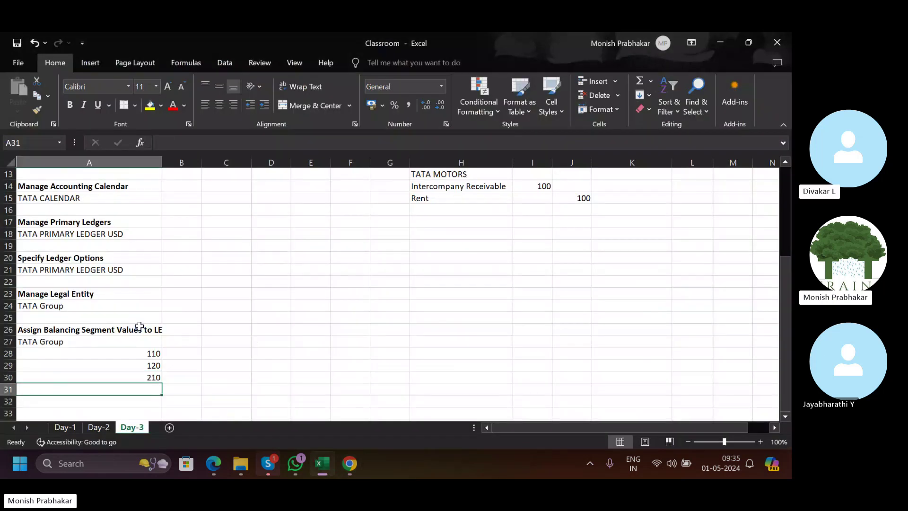
# Start another TATA GROUP balancing value assignment, review Company Values, then cancel without adding one.
pyautogui.click(352, 462)
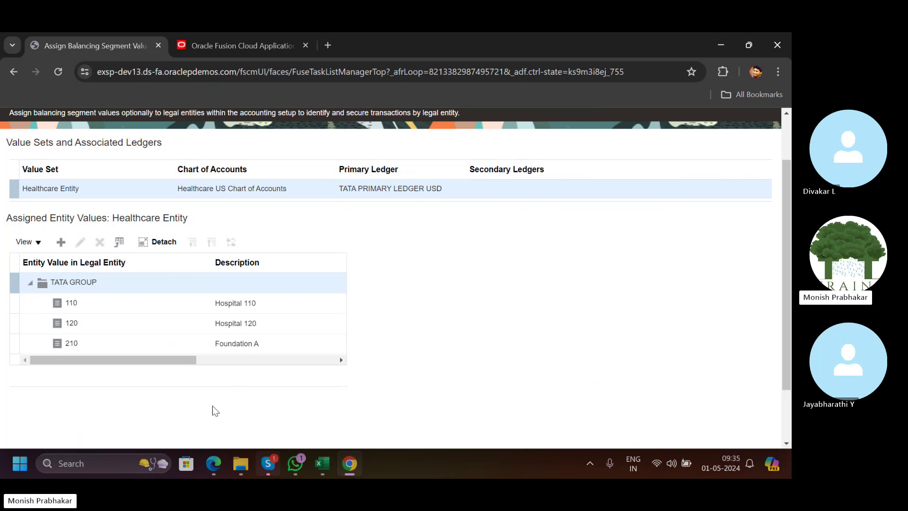
pyautogui.click(60, 241)
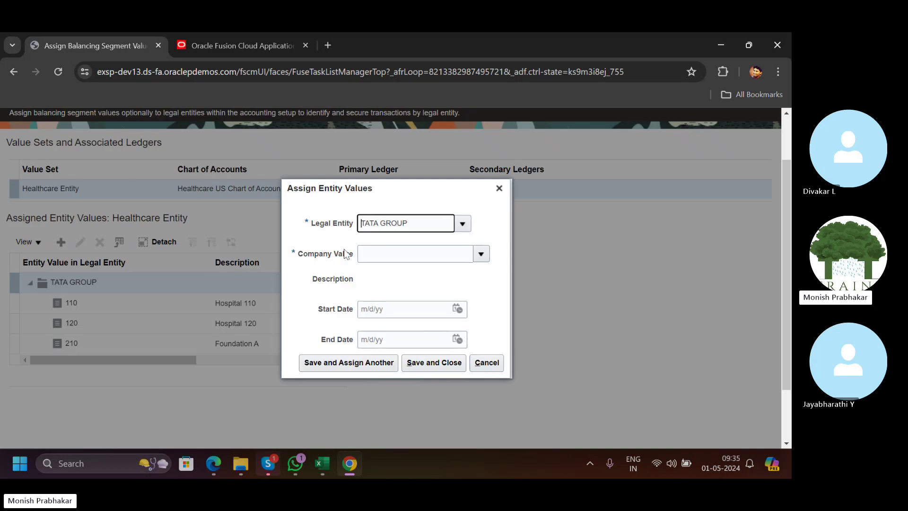
pyautogui.click(480, 254)
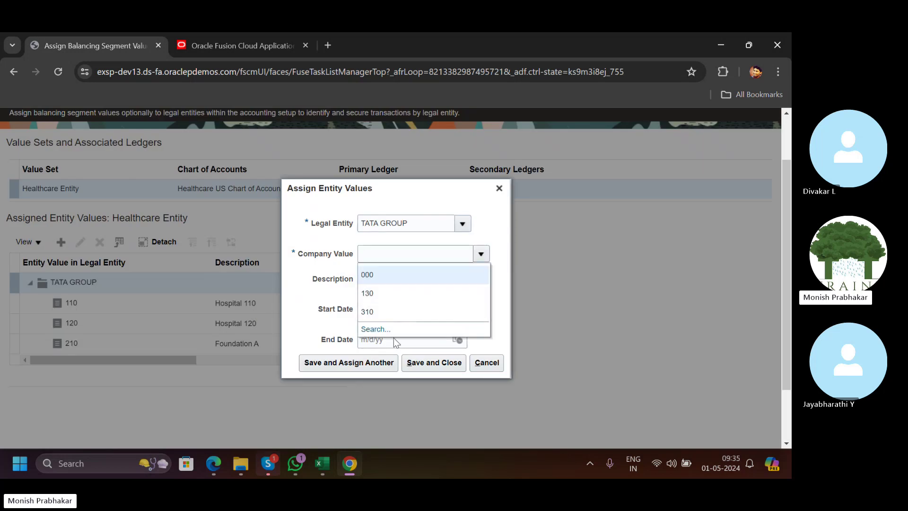
pyautogui.click(475, 364)
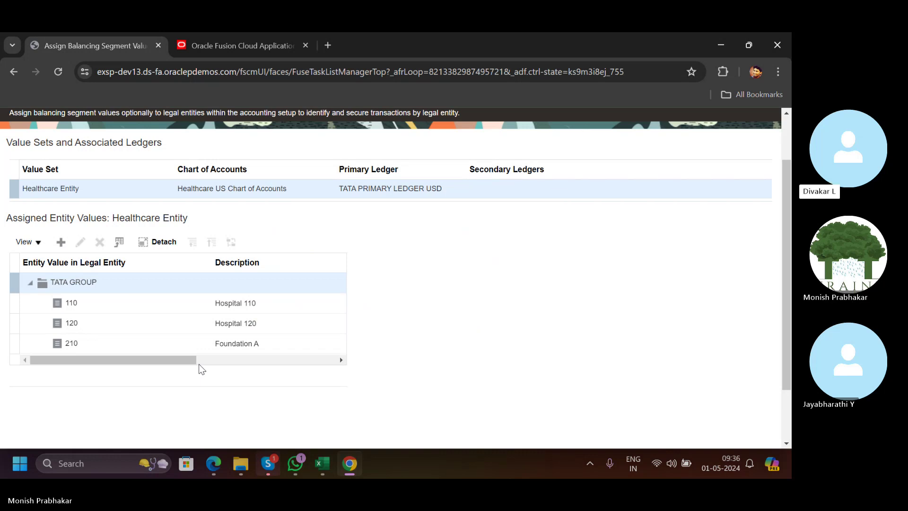
# Review the Classroom workbook notes and return to the Tata Motors task list.
pyautogui.scroll(2, 199, 364)
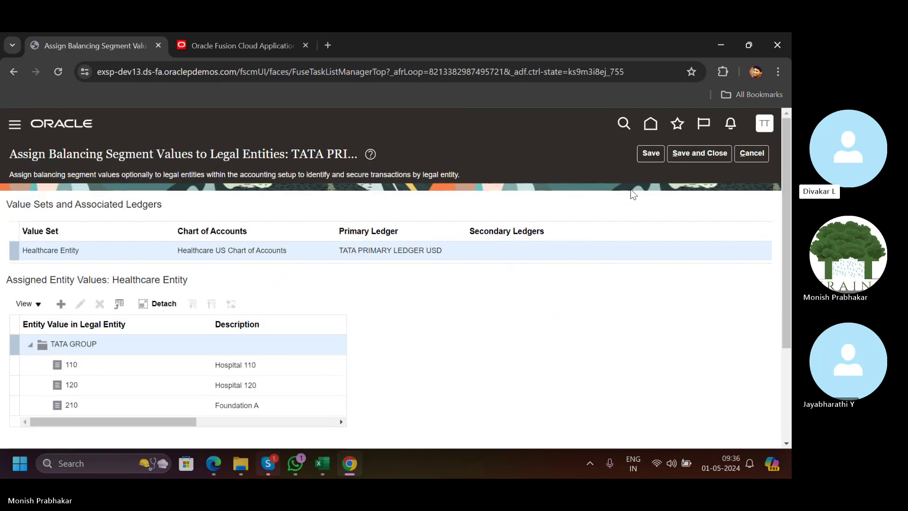
pyautogui.scroll(-2, 245, 283)
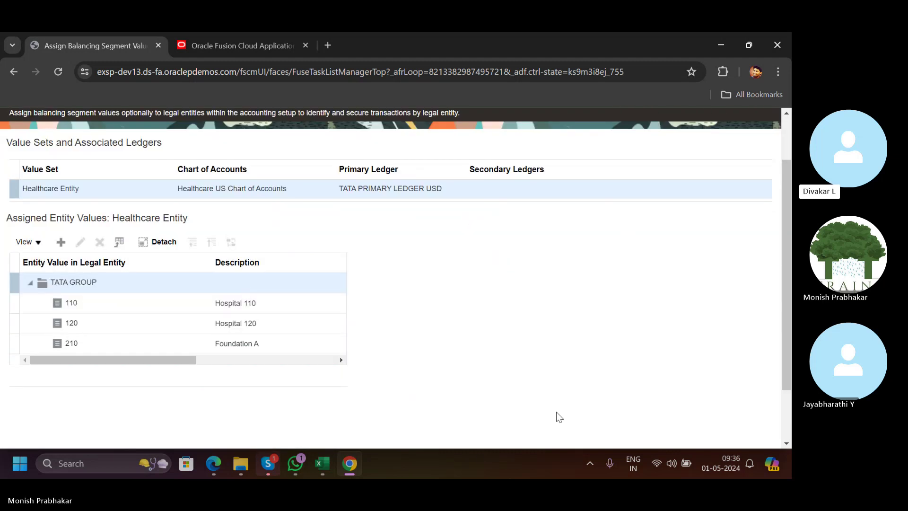
pyautogui.click(322, 464)
pyautogui.click(311, 356)
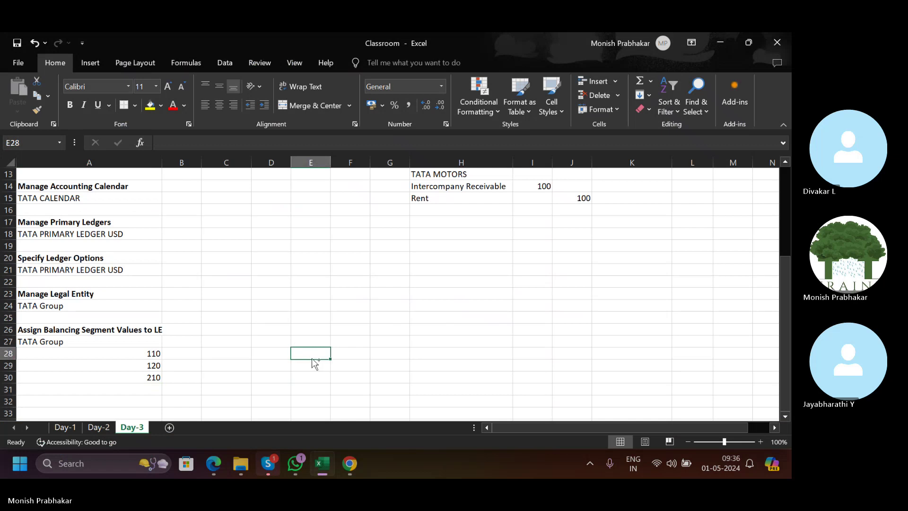
pyautogui.click(350, 463)
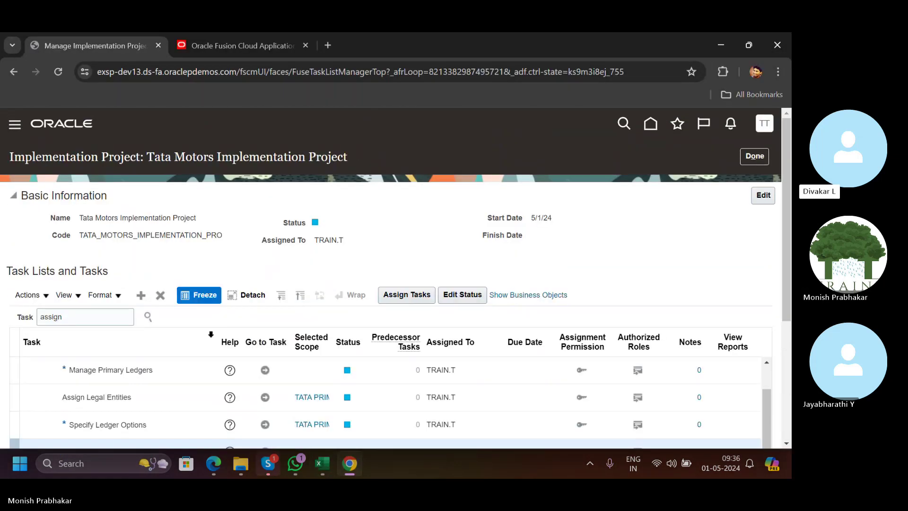
# Search the project tasks for 'MANAGE BUSINESS' and launch the Manage Business Unit task.
pyautogui.scroll(-3, 179, 360)
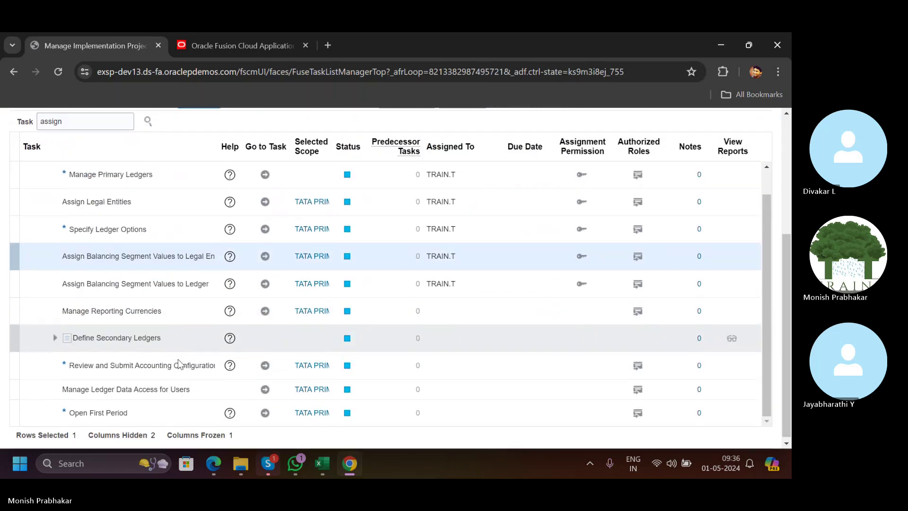
pyautogui.click(96, 308)
pyautogui.press('Return')
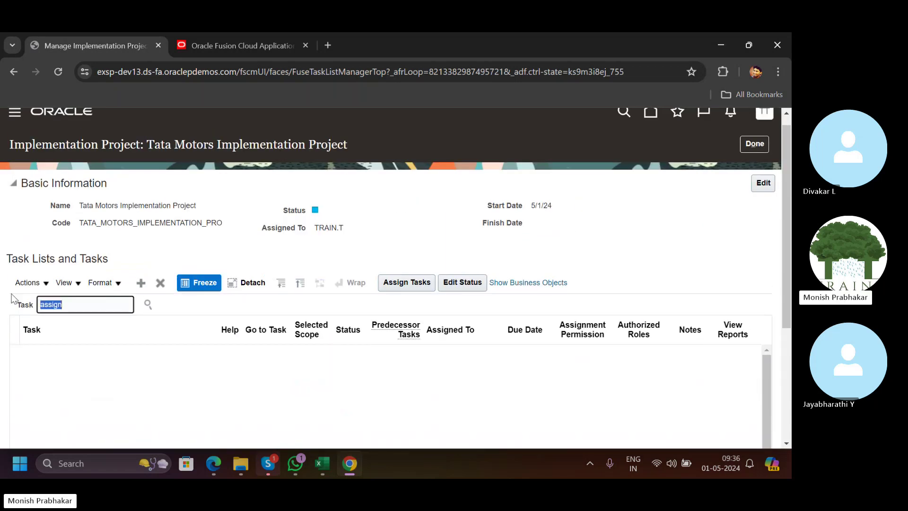
pyautogui.write('MANAG')
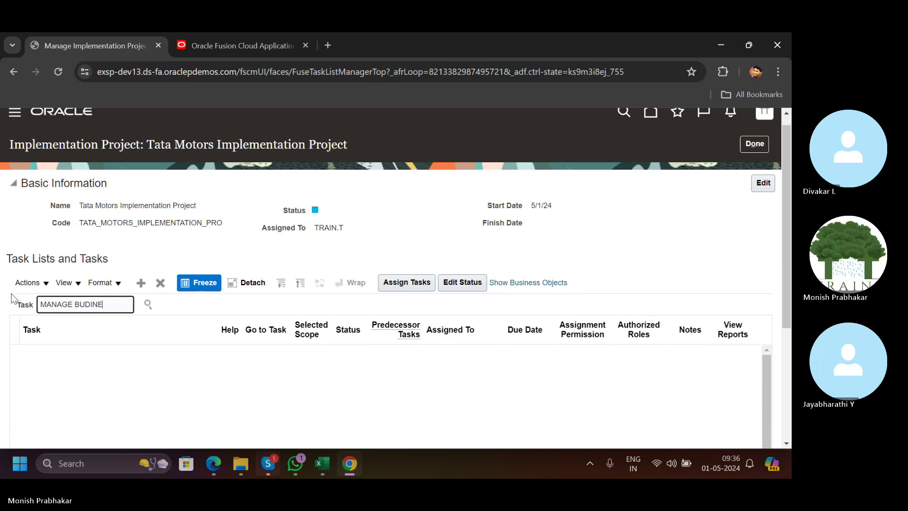
pyautogui.write('E BUSINESS')
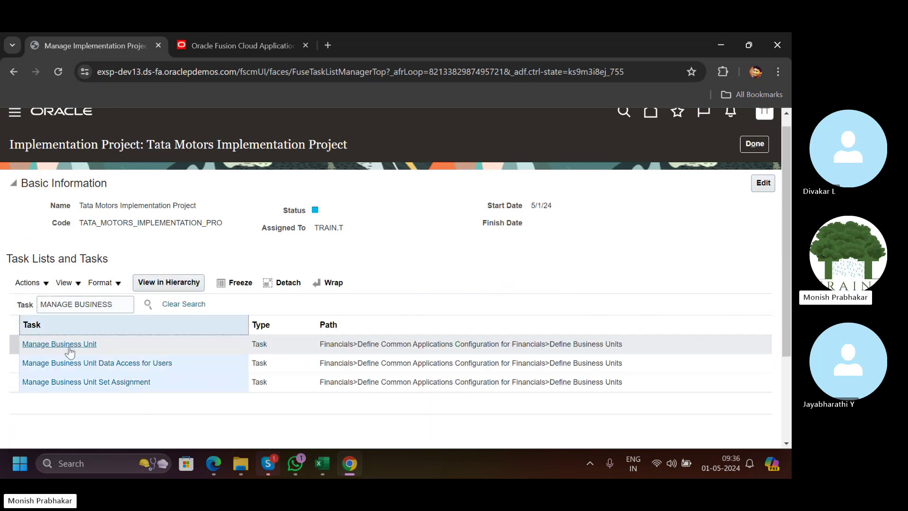
pyautogui.click(64, 342)
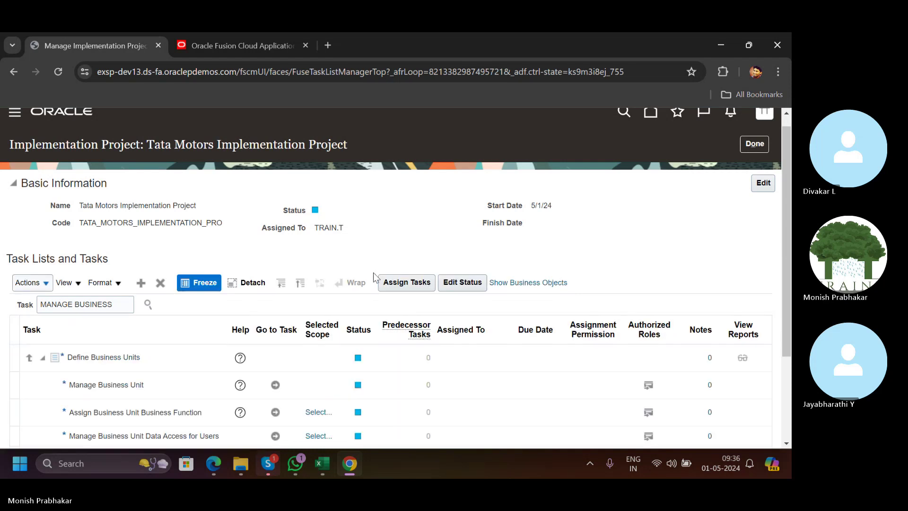
pyautogui.click(274, 385)
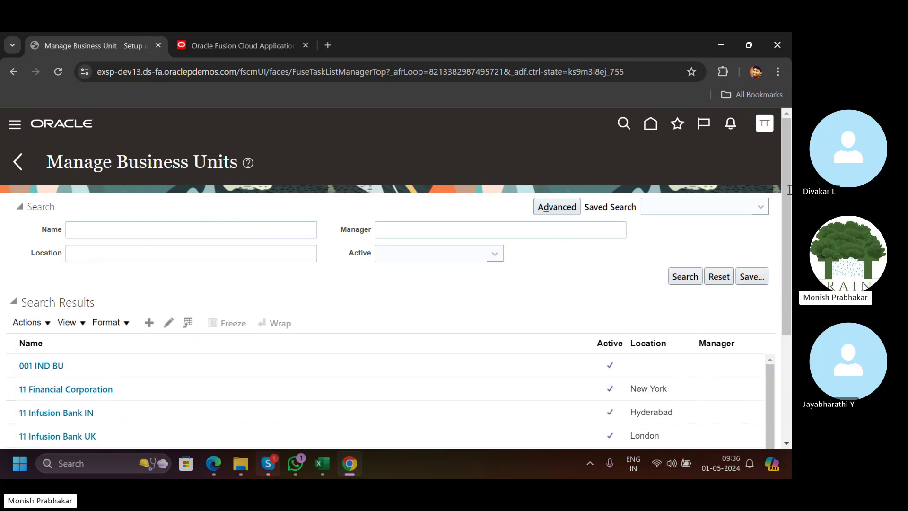
# Start a new business unit and review the planned codes and names (TATA MOTORS through FASTRACK) in the workbook.
pyautogui.moveTo(787, 180); pyautogui.dragTo(787, 224)
pyautogui.click(149, 258)
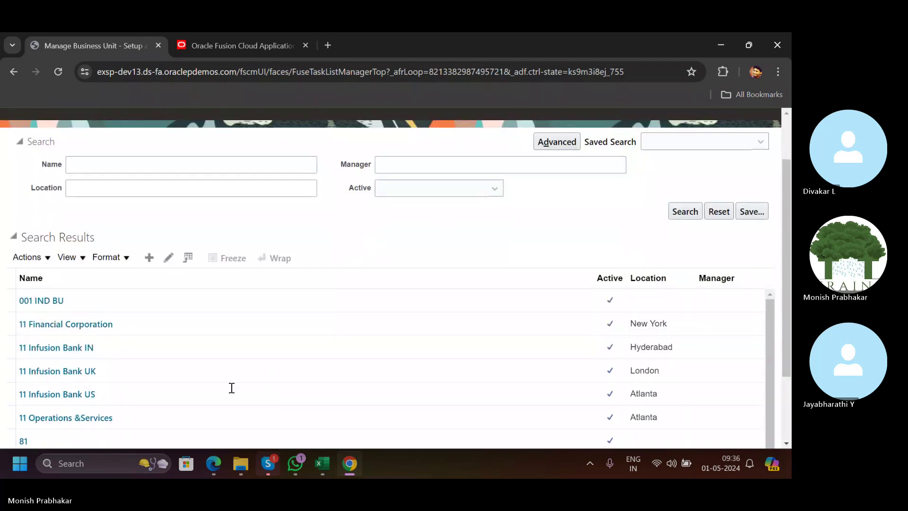
pyautogui.click(322, 464)
pyautogui.scroll(4, 401, 304)
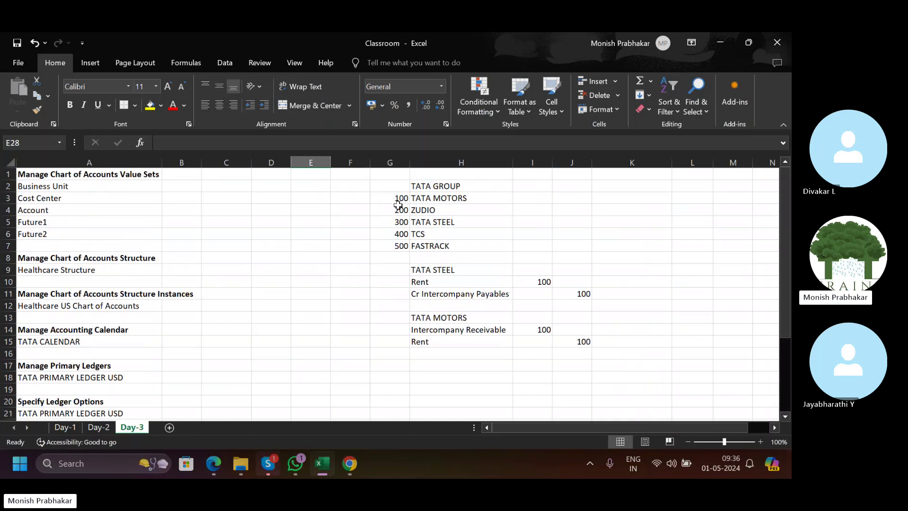
pyautogui.moveTo(396, 199); pyautogui.dragTo(459, 246)
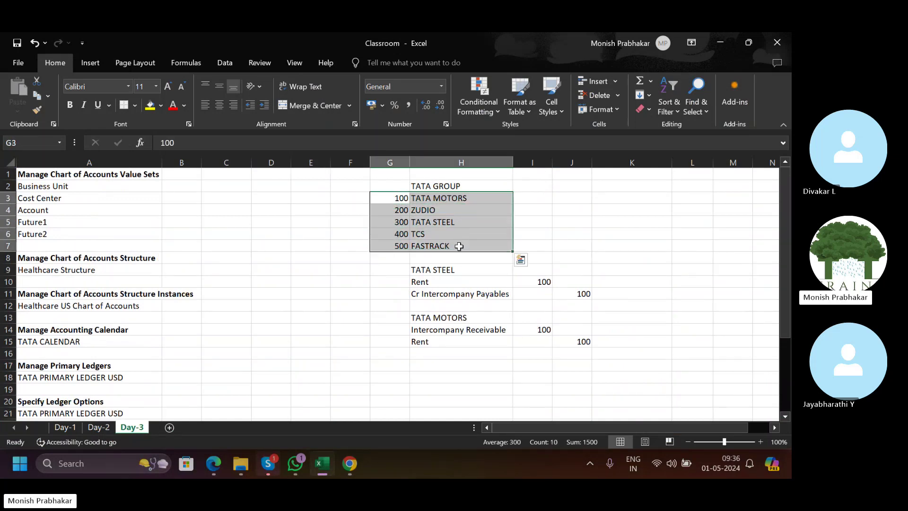
pyautogui.moveTo(397, 199); pyautogui.dragTo(401, 246)
pyautogui.click(421, 186)
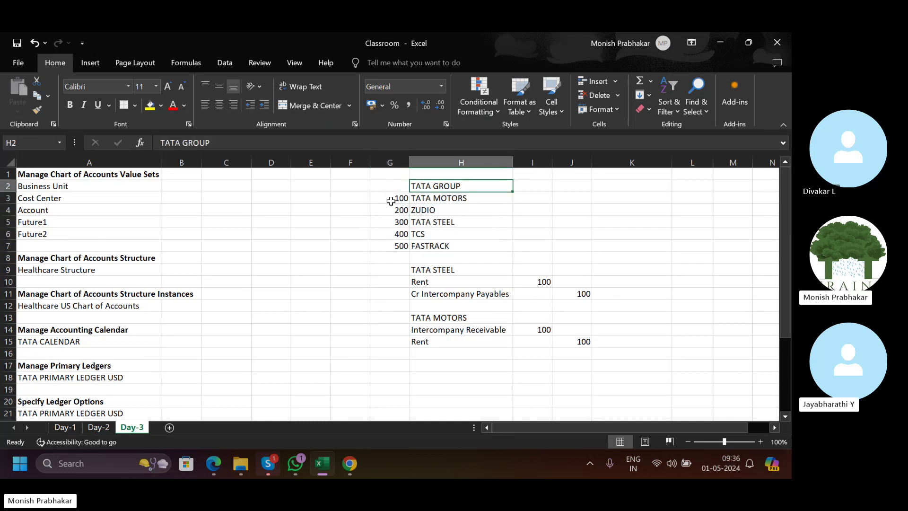
pyautogui.moveTo(435, 198); pyautogui.dragTo(438, 245)
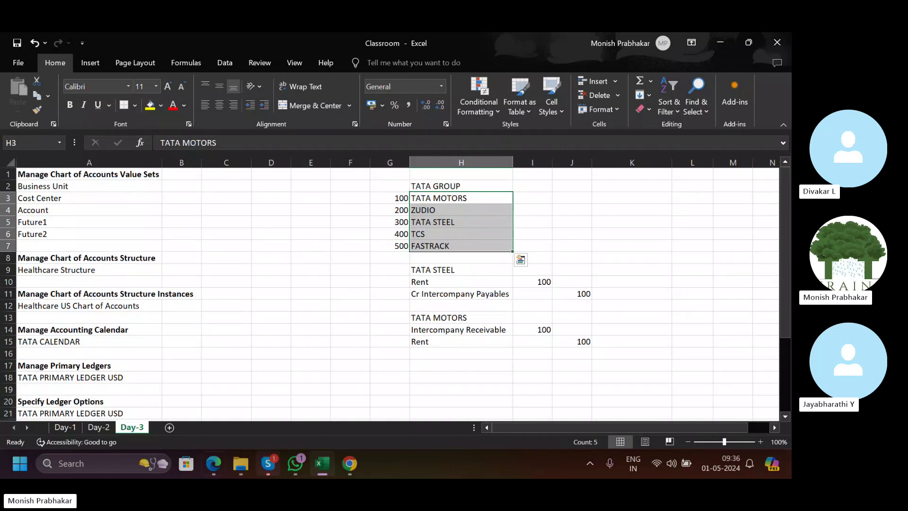
# Enter TATA MOTORS as the new business unit's name.
pyautogui.click(349, 464)
pyautogui.click(159, 152)
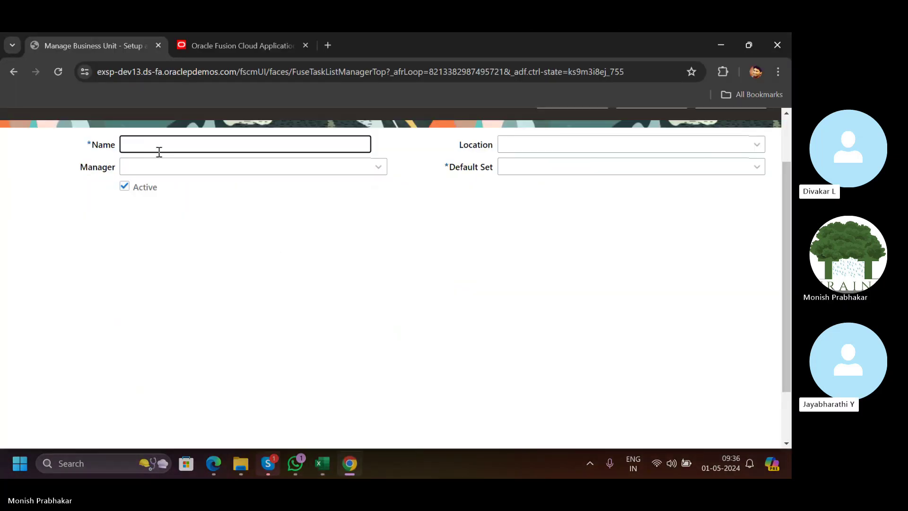
pyautogui.hotkey('alt', 'Tab')
pyautogui.hotkey('alt', 'Tab')
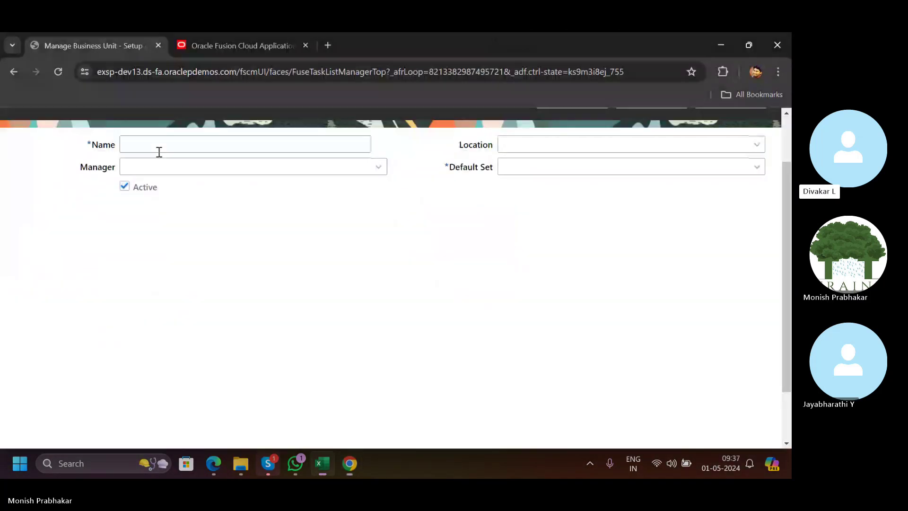
pyautogui.write('TATA MOTORS')
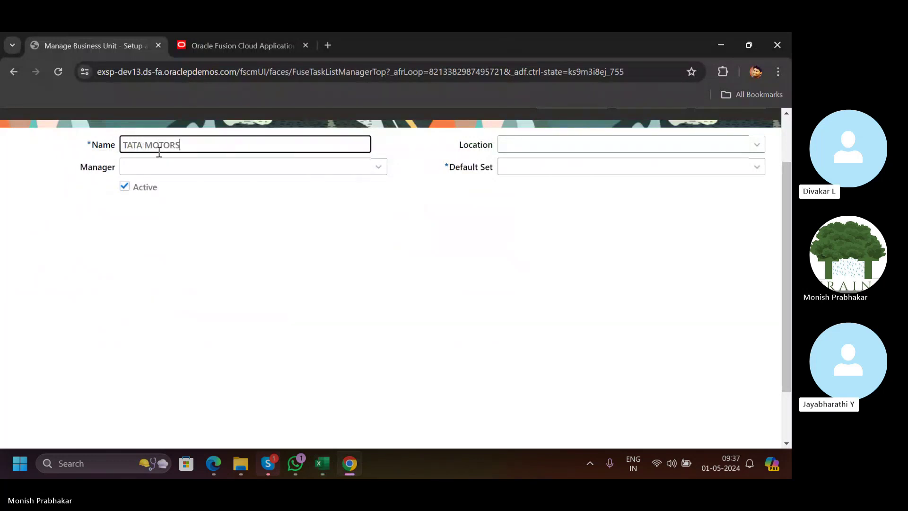
pyautogui.press('Tab')
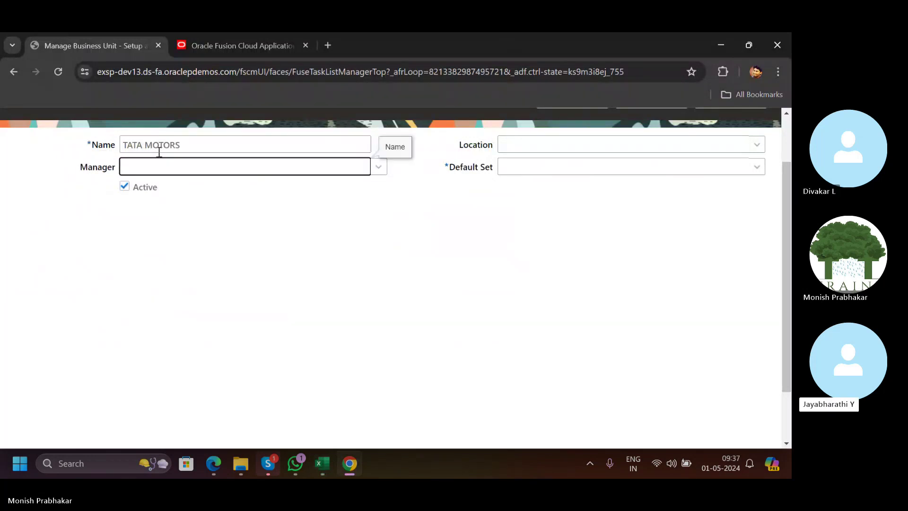
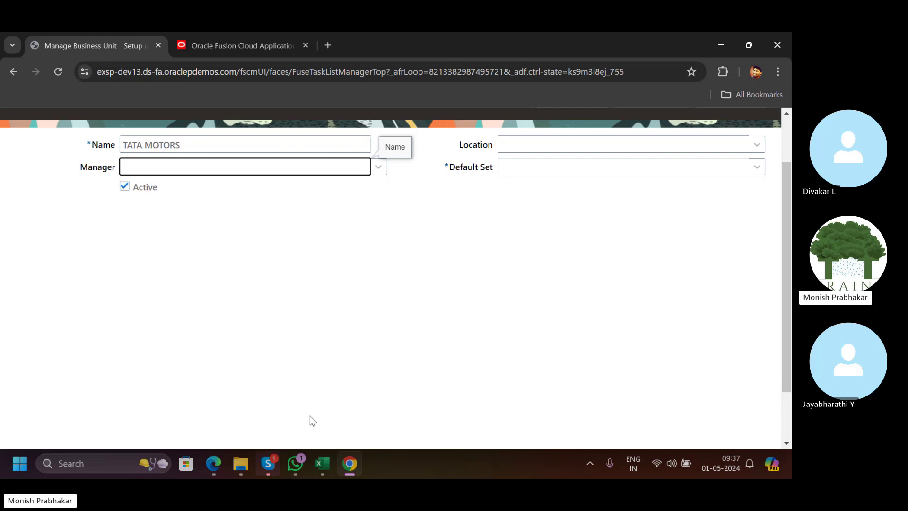
# Switch from the TATA MOTORS business unit form to the Classroom workbook's Day-3 sheet.
pyautogui.click(314, 465)
# Enter the city codes CHN, MUM and KOL in I3:K3 beside TATA MOTORS.
pyautogui.click(505, 199)
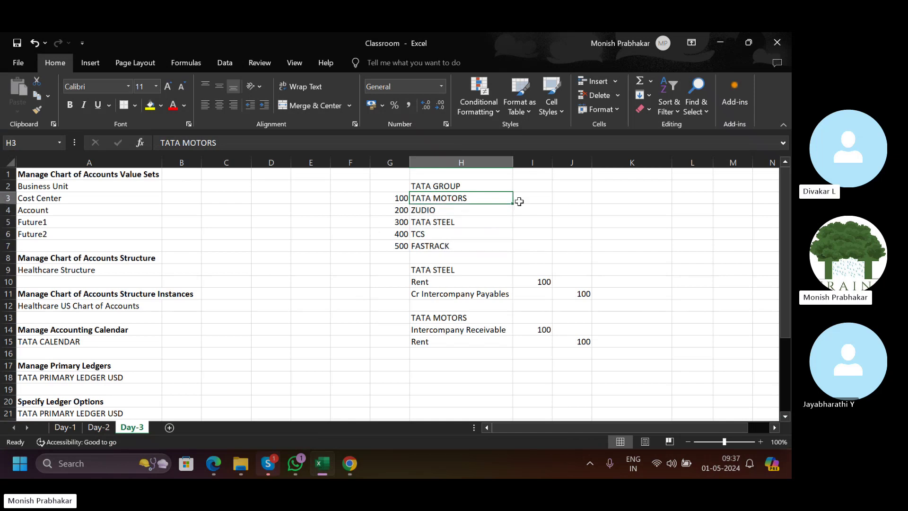
pyautogui.click(529, 200)
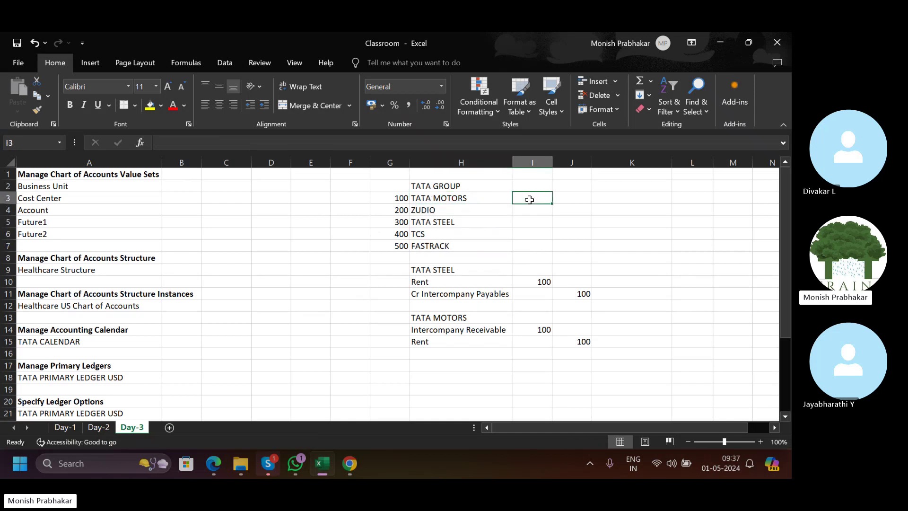
pyautogui.write('CHE')
pyautogui.press('Tab')
pyautogui.write('MUM')
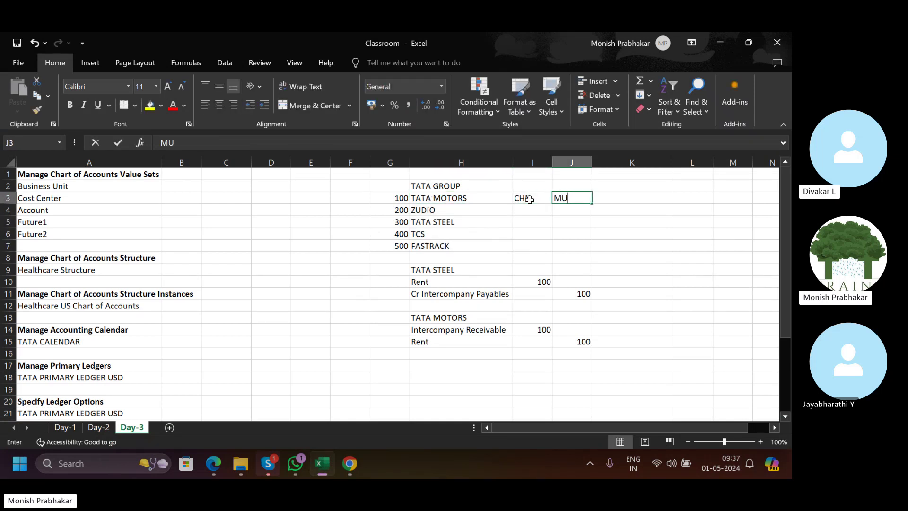
pyautogui.press('Tab')
pyautogui.write('K')
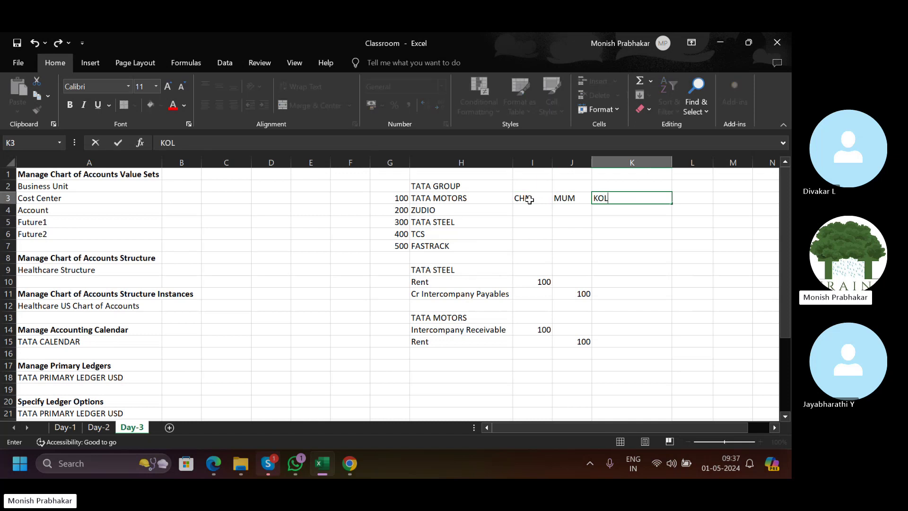
pyautogui.press('Tab')
# Select the CHN, MUM and KOL codes and the cells beneath them to review the layout.
pyautogui.click(529, 200)
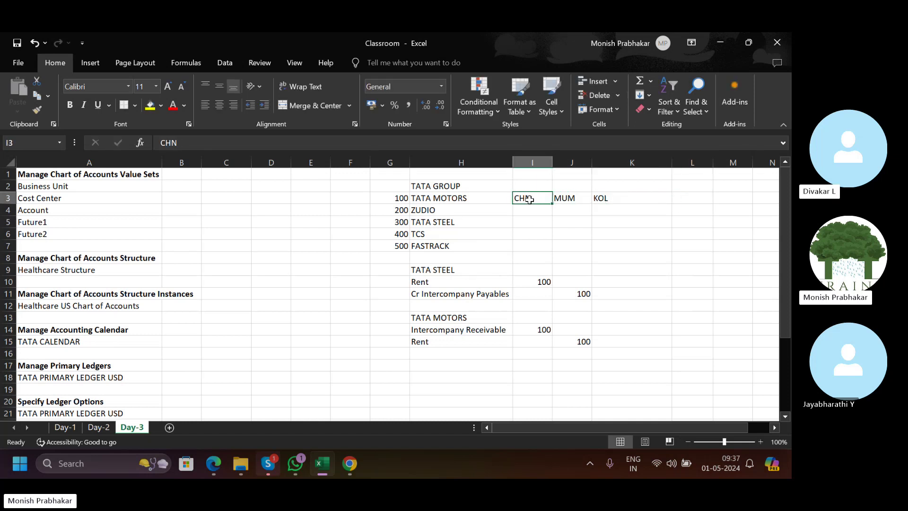
pyautogui.hotkey('shift', 'Right')
pyautogui.hotkey('shift', 'Right')
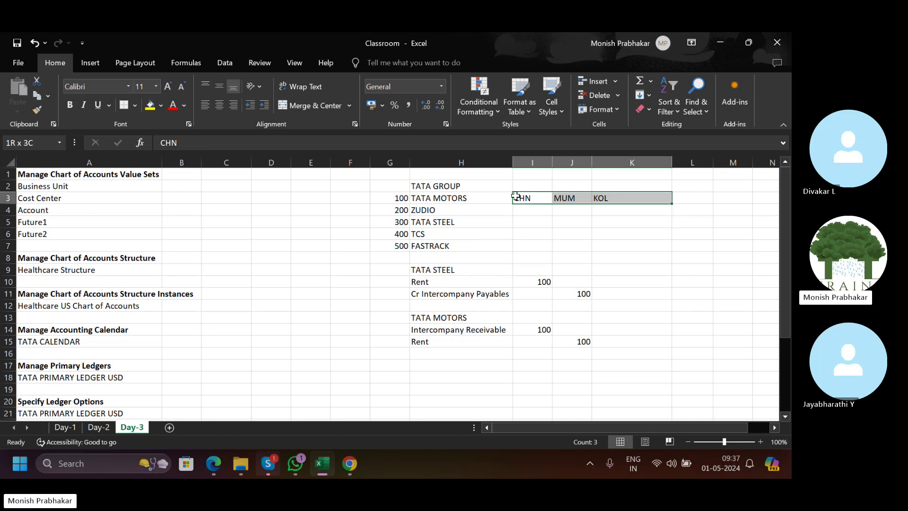
pyautogui.moveTo(525, 198); pyautogui.dragTo(605, 194)
pyautogui.click(532, 208)
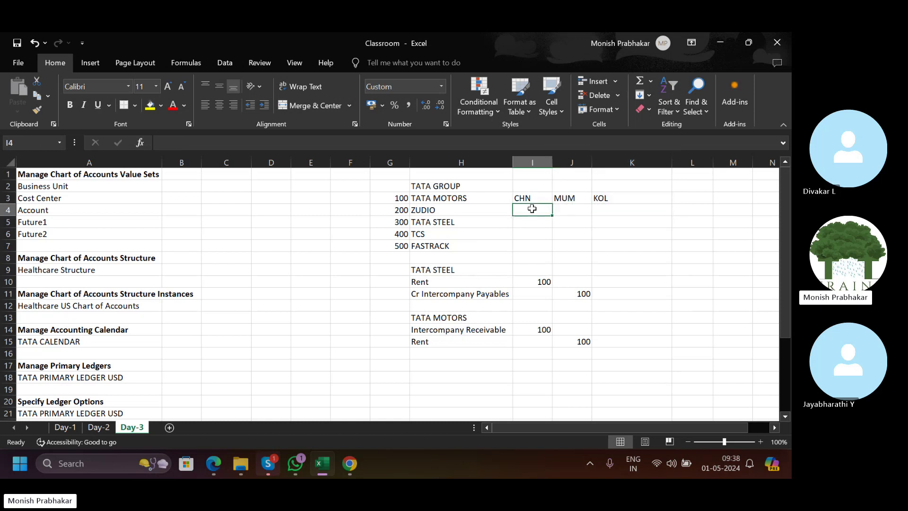
pyautogui.click(571, 207)
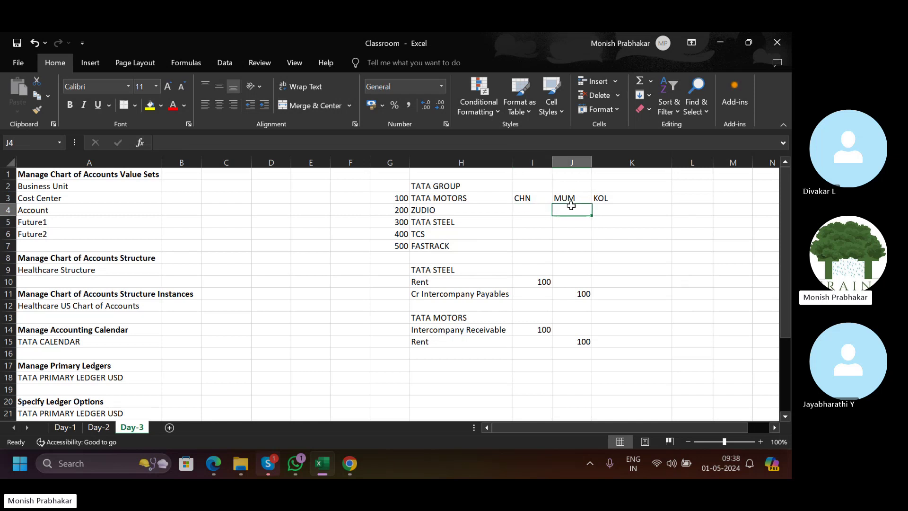
pyautogui.click(597, 209)
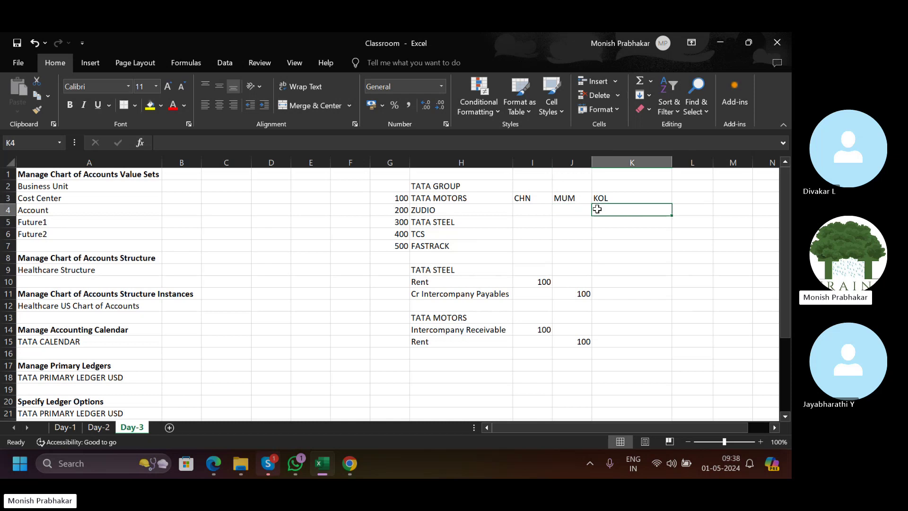
pyautogui.click(536, 210)
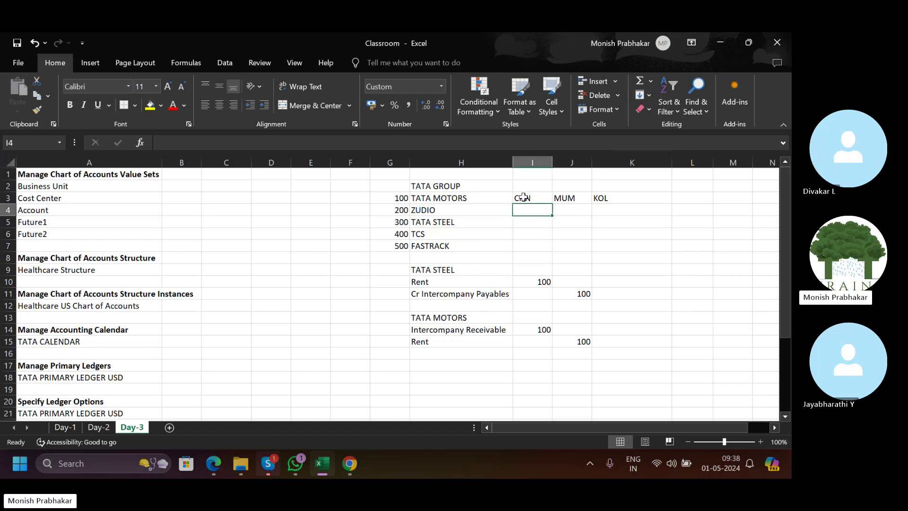
pyautogui.moveTo(524, 198); pyautogui.dragTo(629, 198)
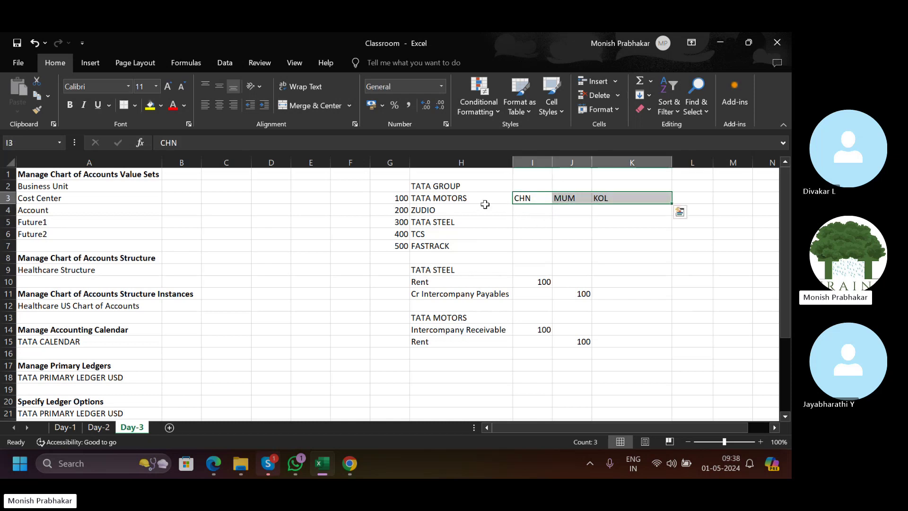
pyautogui.click(433, 196)
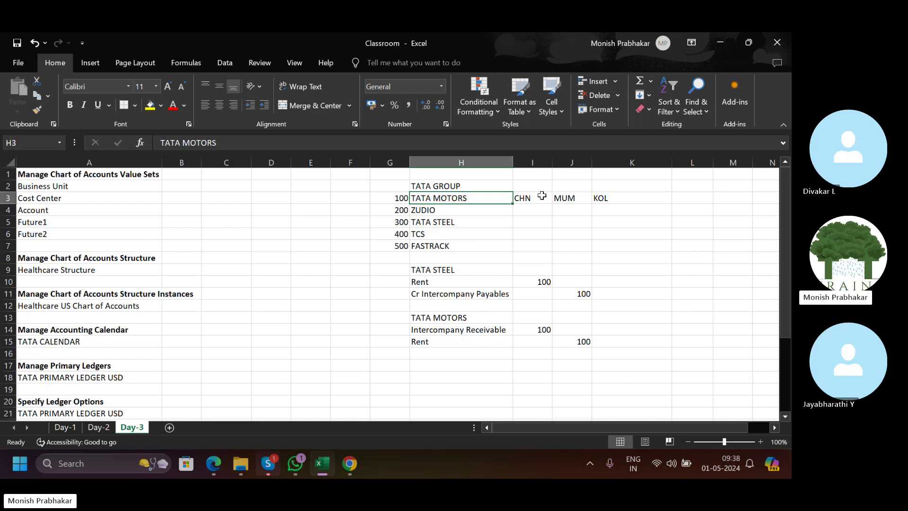
pyautogui.moveTo(536, 196); pyautogui.dragTo(536, 213)
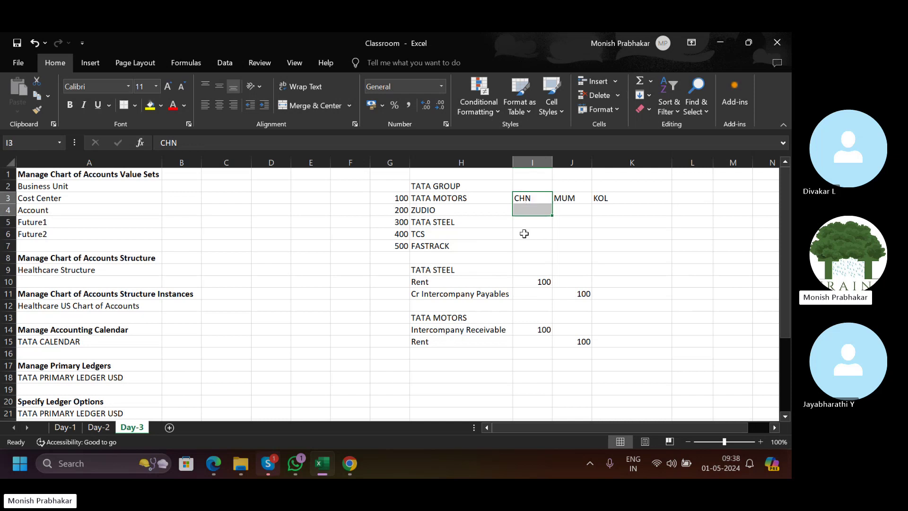
pyautogui.moveTo(523, 198); pyautogui.dragTo(563, 212)
pyautogui.click(526, 208)
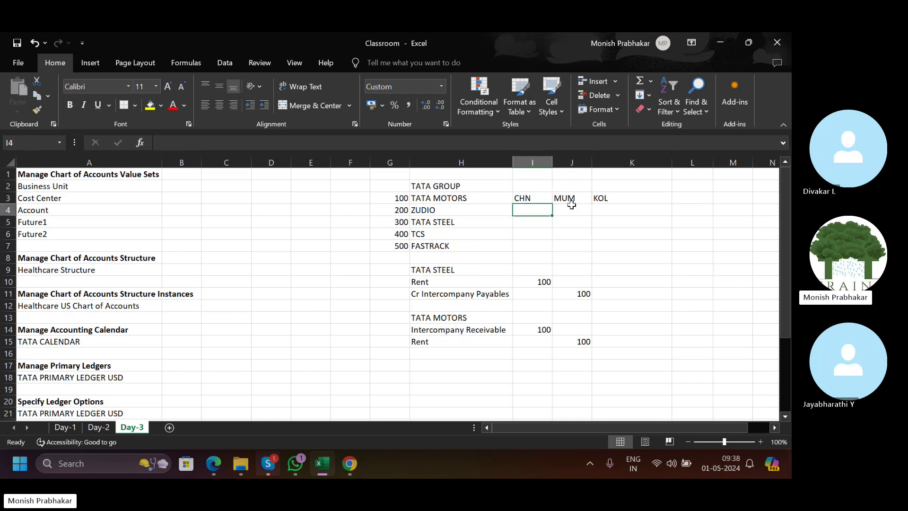
pyautogui.click(611, 208)
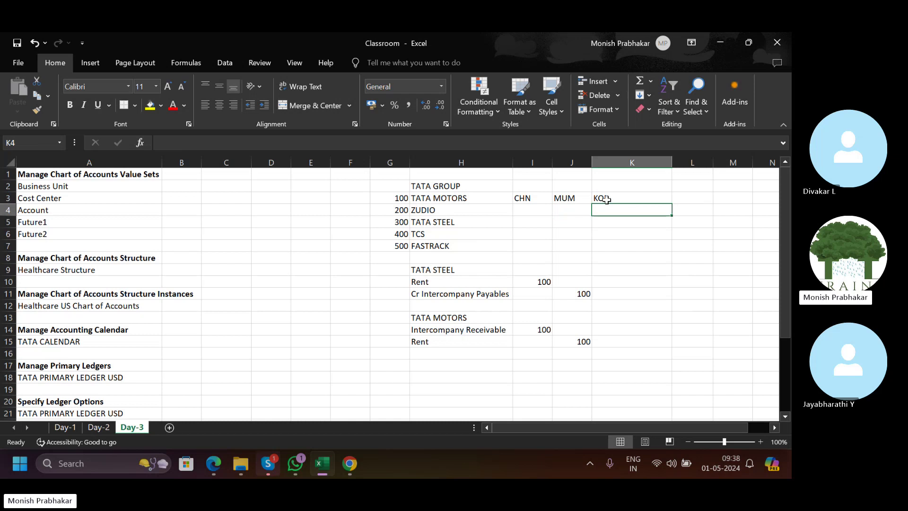
pyautogui.click(526, 204)
pyautogui.moveTo(525, 203); pyautogui.dragTo(564, 212)
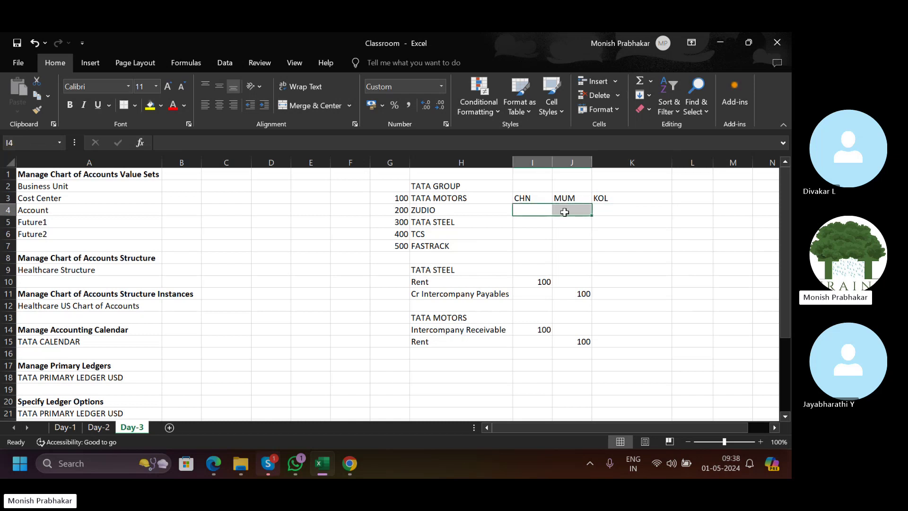
pyautogui.click(424, 199)
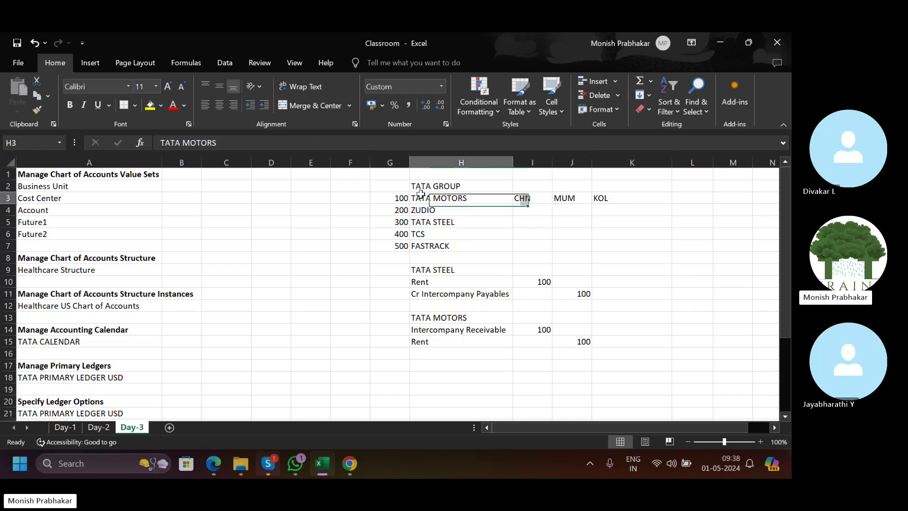
# Append CHENNAI to TATA MOTORS in H3, then remove it and reselect the CHN and MUM codes.
pyautogui.click(248, 137)
pyautogui.write('CHENNAI')
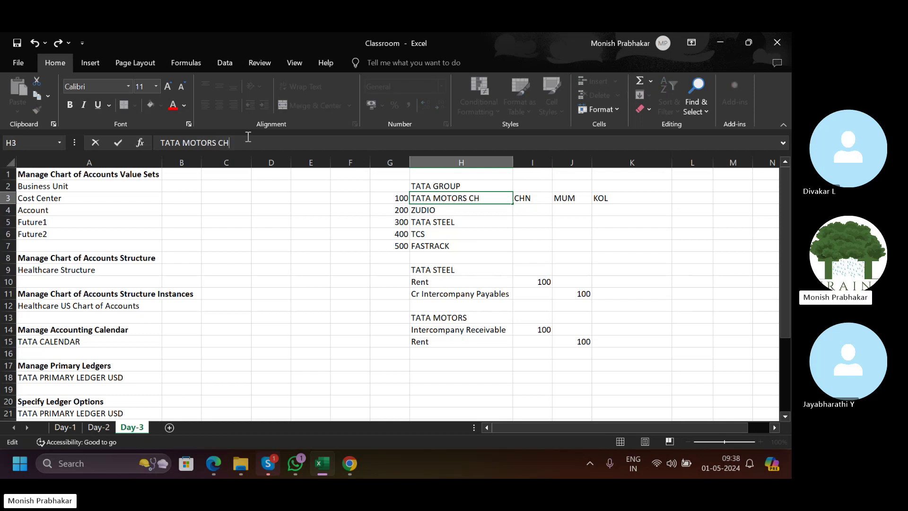
pyautogui.press('Tab')
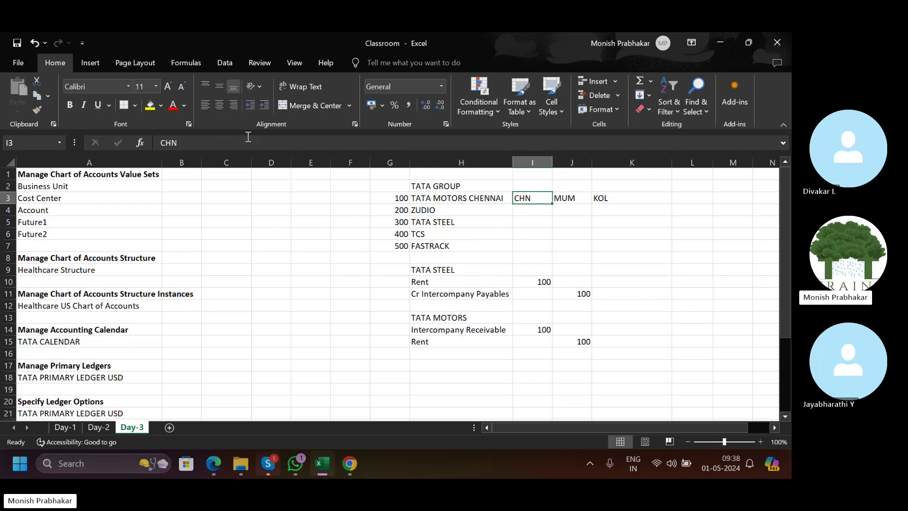
pyautogui.press('Left')
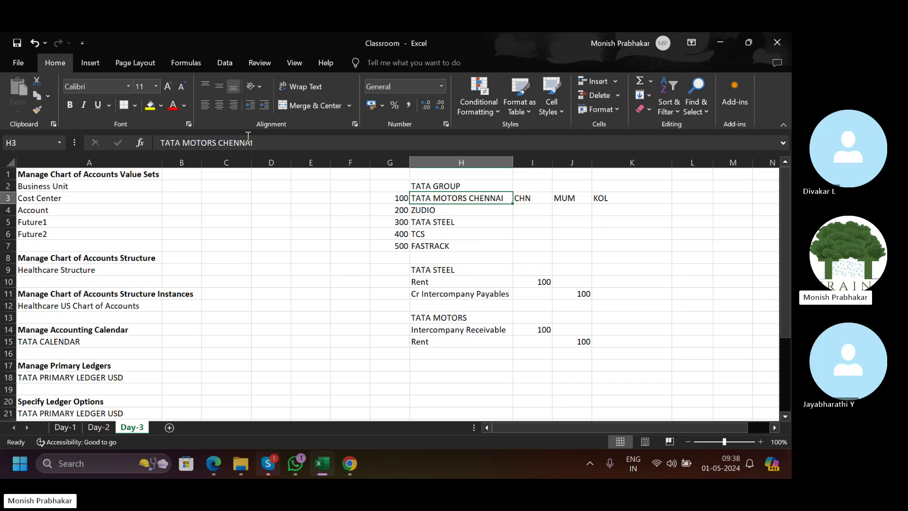
pyautogui.click(235, 142)
pyautogui.press('BackSpace')
pyautogui.press('BackSpace')
pyautogui.press('BackSpace')
pyautogui.press('BackSpace')
pyautogui.press('BackSpace')
pyautogui.press('BackSpace')
pyautogui.press('BackSpace')
pyautogui.press('BackSpace')
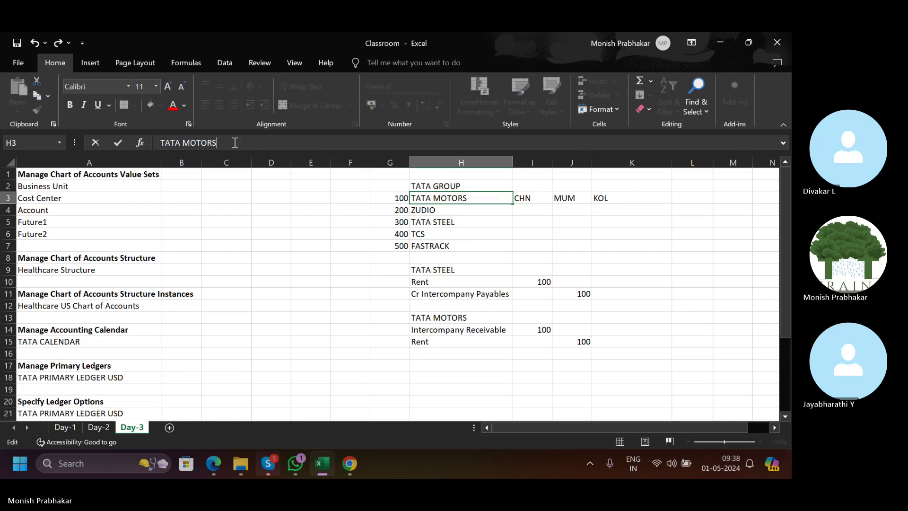
pyautogui.click(461, 259)
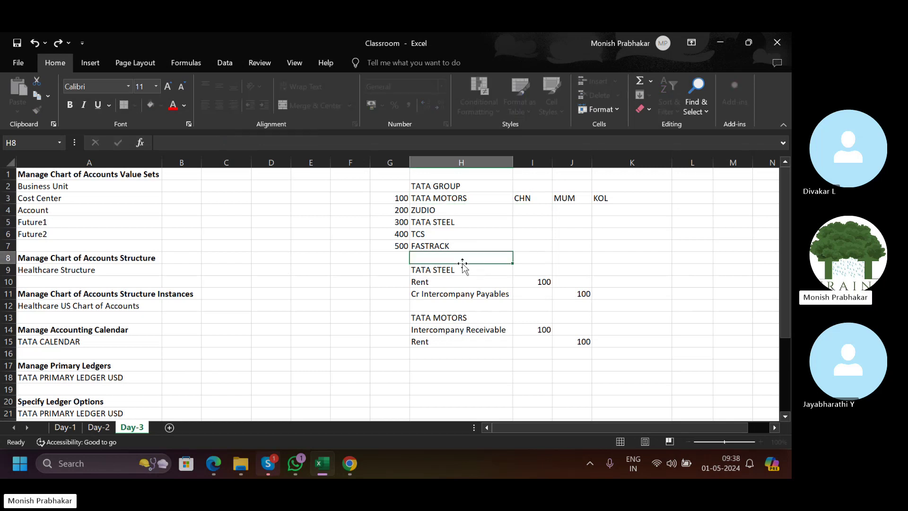
pyautogui.click(427, 199)
pyautogui.moveTo(521, 198); pyautogui.dragTo(583, 198)
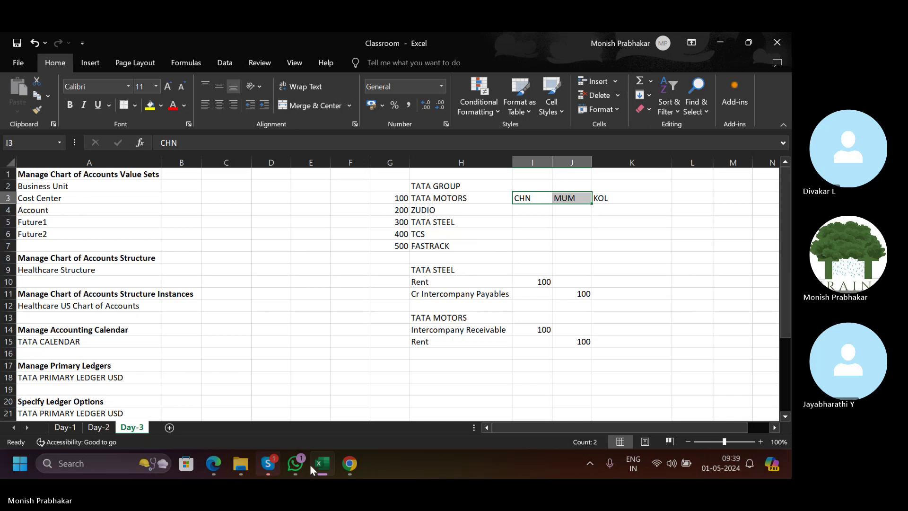
# Glance at the Manage Business Unit page in Chrome, then return to the Classroom workbook.
pyautogui.click(350, 469)
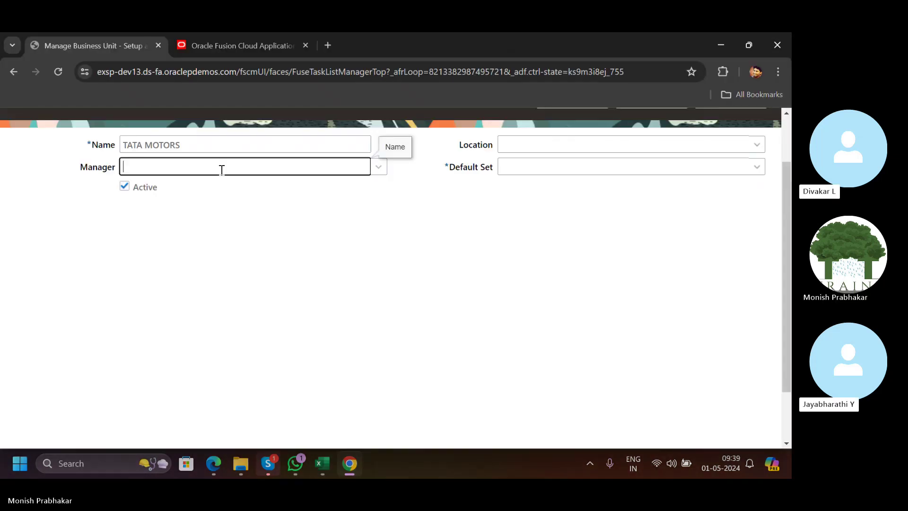
pyautogui.click(327, 466)
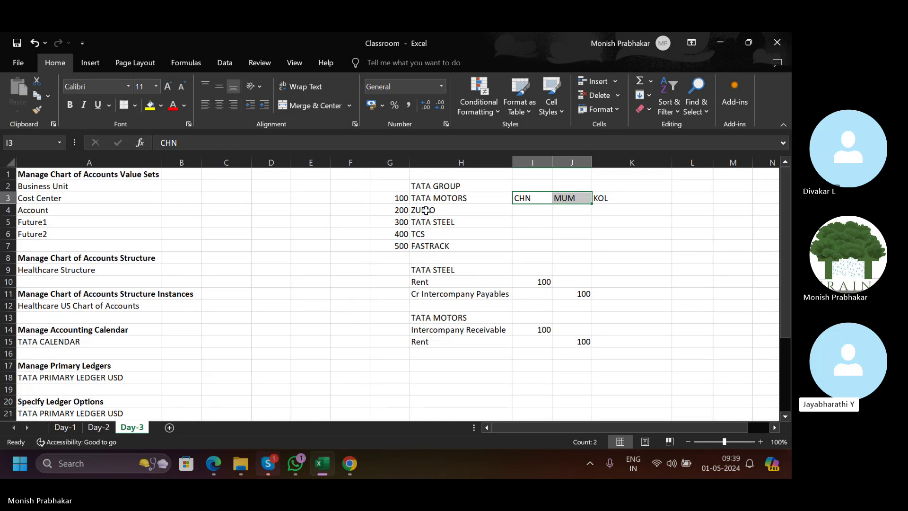
# Copy the TATA GROUP block G2:K7 to a new sheet at D3 and head it PPP.
pyautogui.click(411, 198)
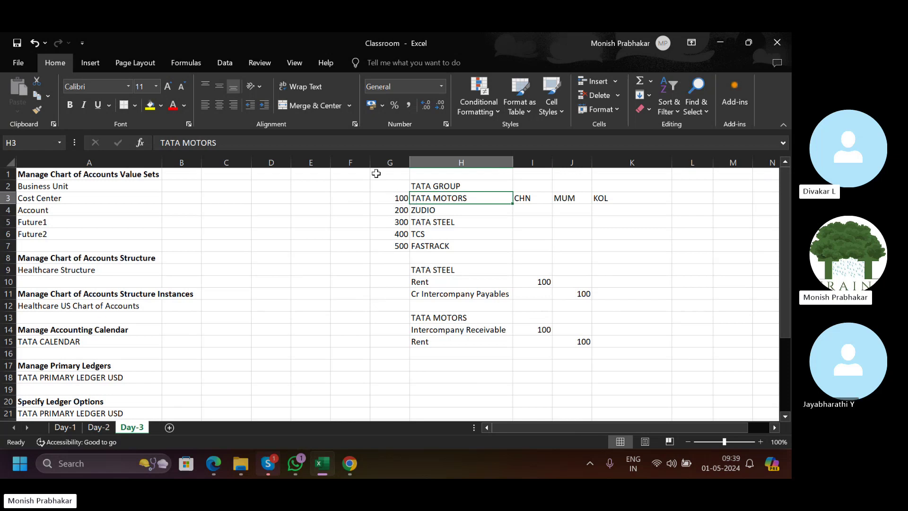
pyautogui.click(407, 190)
pyautogui.moveTo(407, 191); pyautogui.dragTo(631, 245)
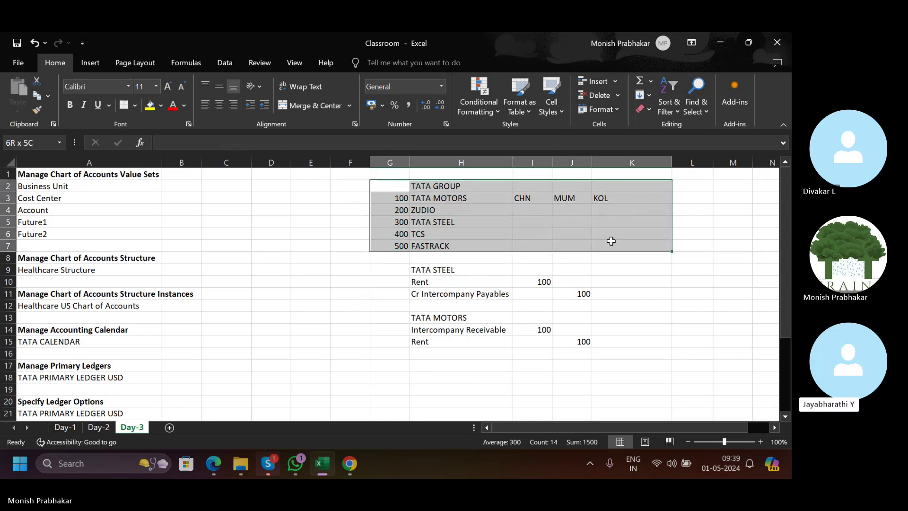
pyautogui.hotkey('ctrl', 'c')
pyautogui.click(170, 428)
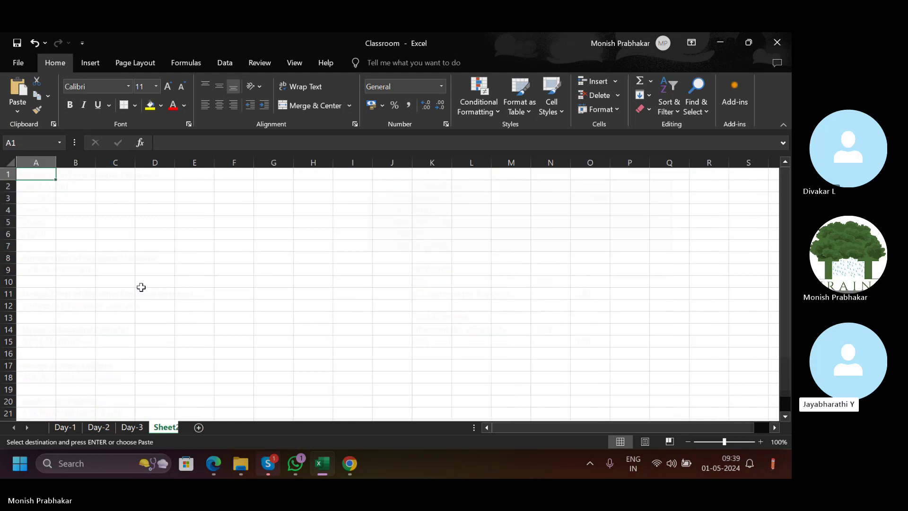
pyautogui.click(152, 196)
pyautogui.hotkey('ctrl', 'v')
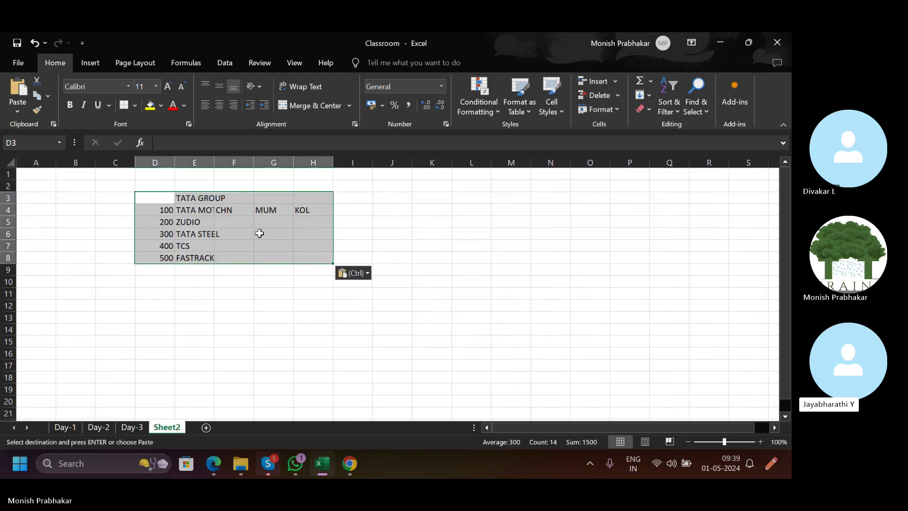
pyautogui.click(259, 232)
pyautogui.click(160, 194)
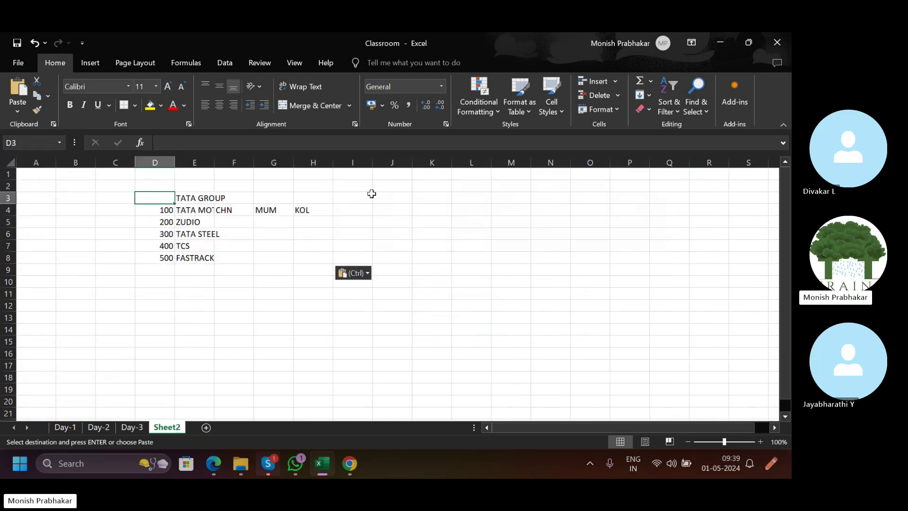
pyautogui.write('PPP')
pyautogui.press('Return')
pyautogui.press('Right')
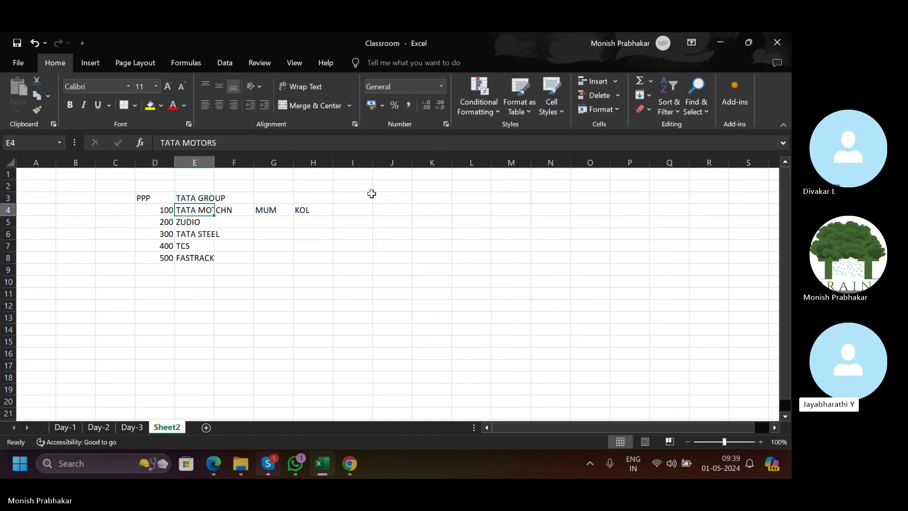
# AutoFit column E to TATA MOTORS and insert two blank rows above ZUDIO.
pyautogui.hotkey('alt', 'o')
pyautogui.press('c')
pyautogui.press('a')
pyautogui.press('Down')
pyautogui.hotkey('shift', 'space')
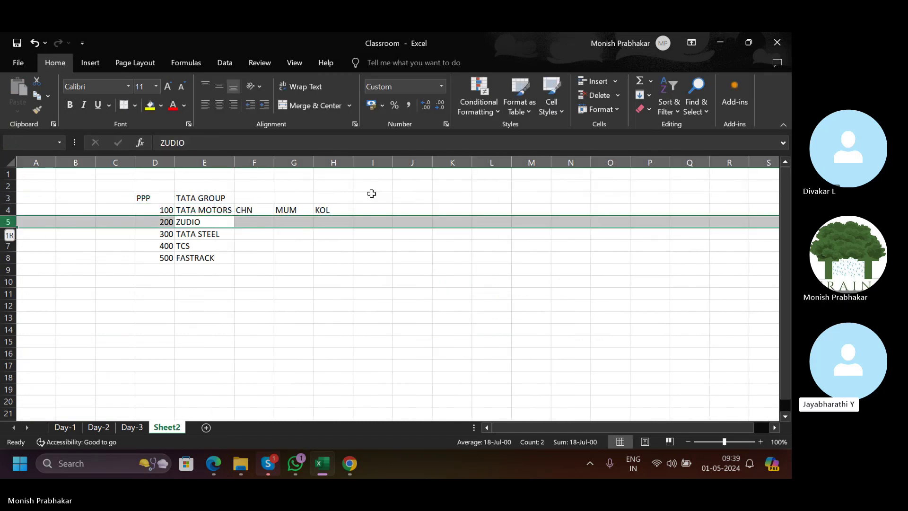
pyautogui.hotkey('ctrl', 'shift', '+')
pyautogui.hotkey('ctrl', 'shift', '+')
pyautogui.press('Right')
pyautogui.press('Left')
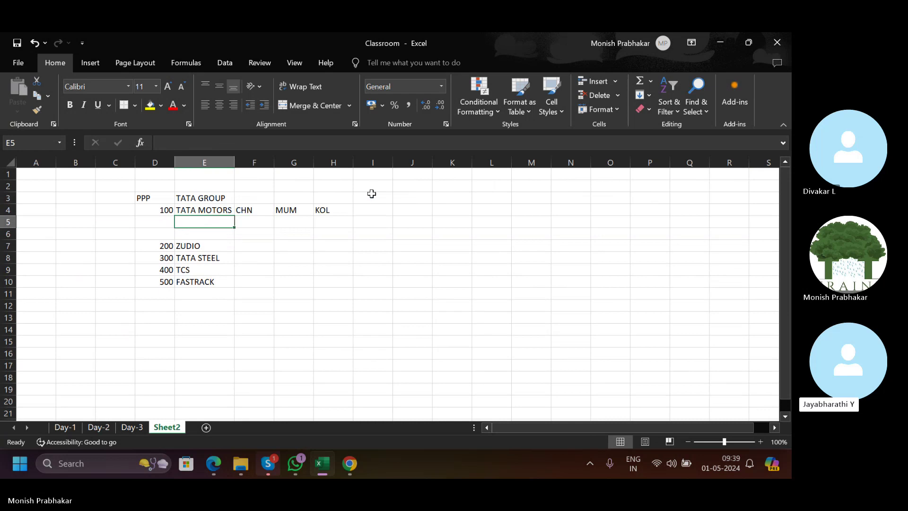
# List CHN, MUM and KOL under TATA MOTORS, adding a third row above ZUDIO.
pyautogui.write('CHN')
pyautogui.press('Return')
pyautogui.write('MUM')
pyautogui.press('Return')
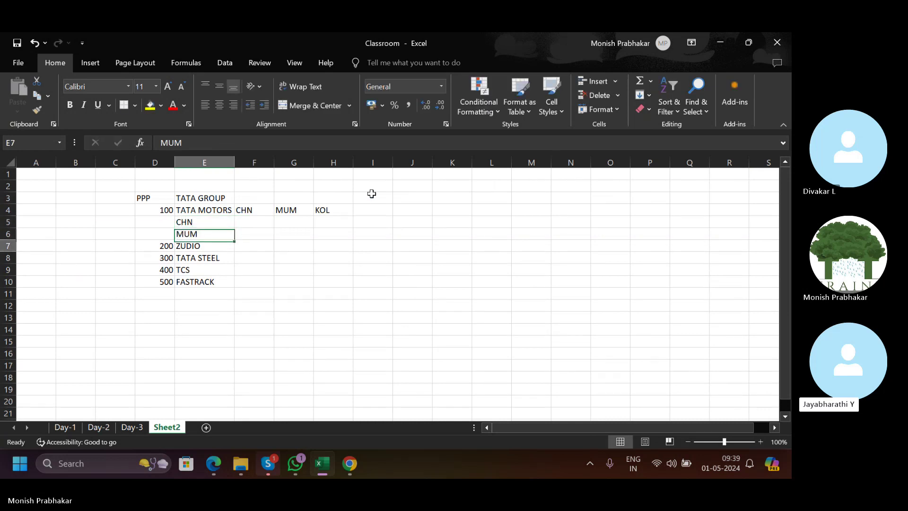
pyautogui.write('KUL')
pyautogui.press('Return')
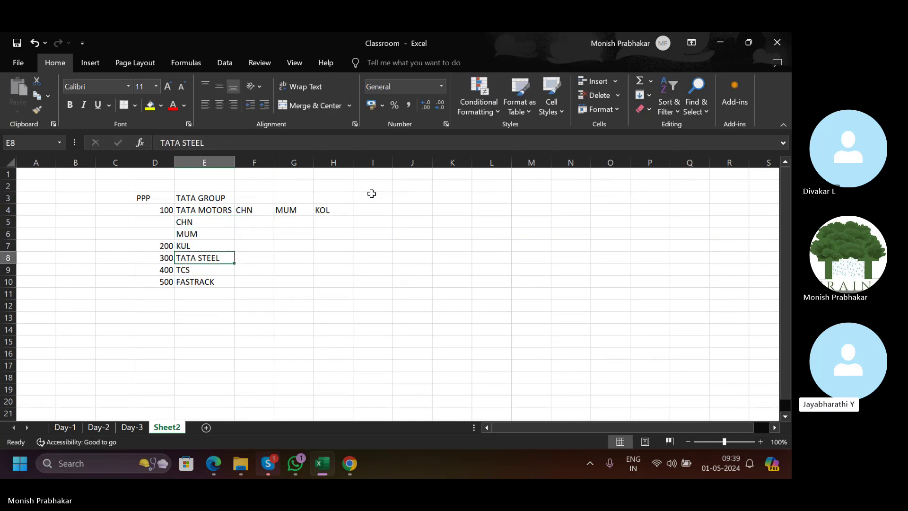
pyautogui.hotkey('ctrl', 'z')
pyautogui.hotkey('shift', 'space')
pyautogui.hotkey('ctrl', 'shift', '+')
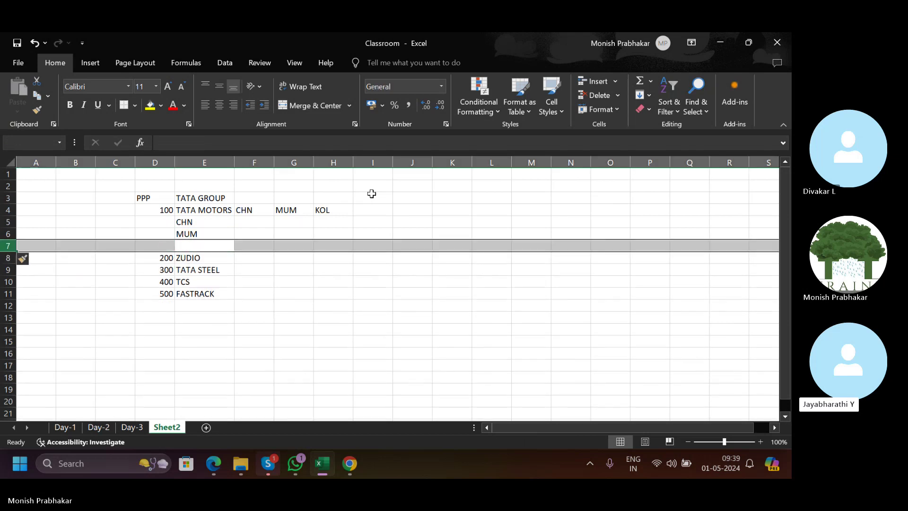
pyautogui.write('KOL')
pyautogui.press('Return')
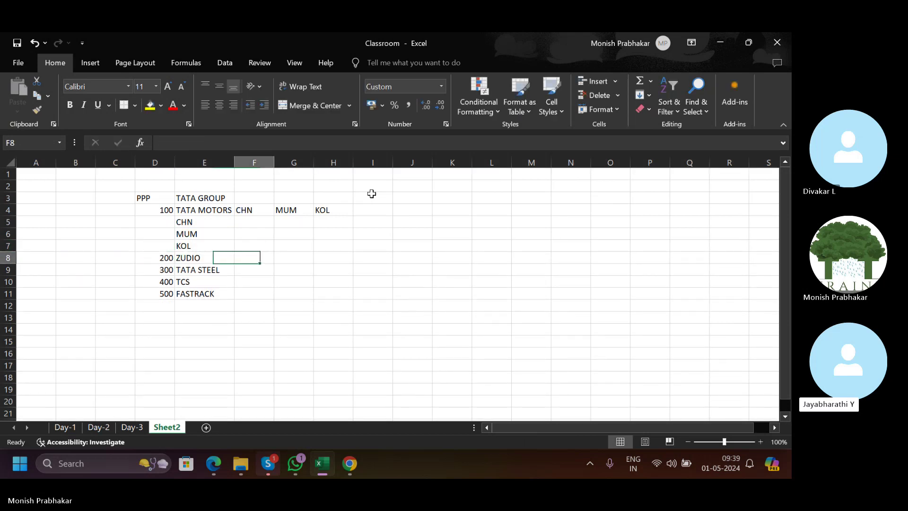
# Give CHN, MUM and KOL the codes 101, 102 and 103.
pyautogui.press('Right')
pyautogui.press('Up')
pyautogui.press('Up')
pyautogui.press('Up')
pyautogui.press('Up')
pyautogui.hotkey('shift', 'Right')
pyautogui.hotkey('shift', 'Right')
pyautogui.hotkey('ctrl', 'z')
pyautogui.press('Left')
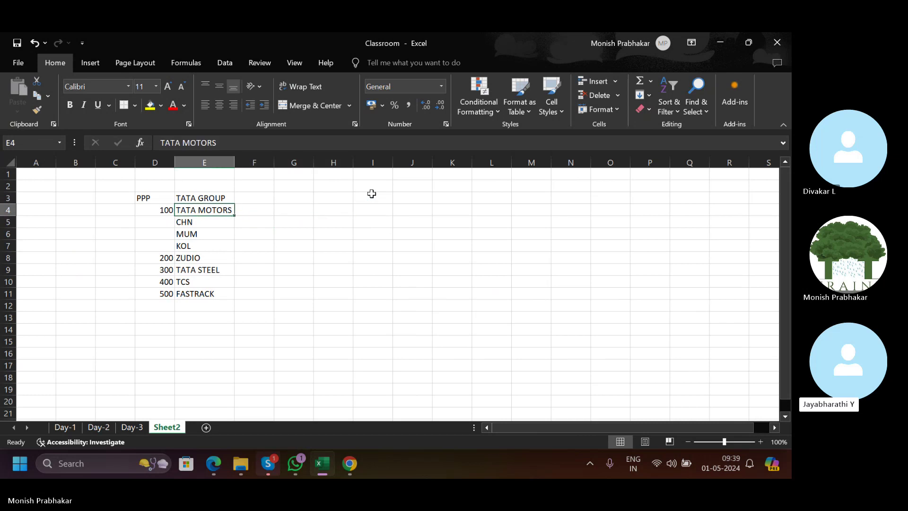
pyautogui.press('Left')
pyautogui.press('Down')
pyautogui.write('101')
pyautogui.press('Return')
pyautogui.write('102')
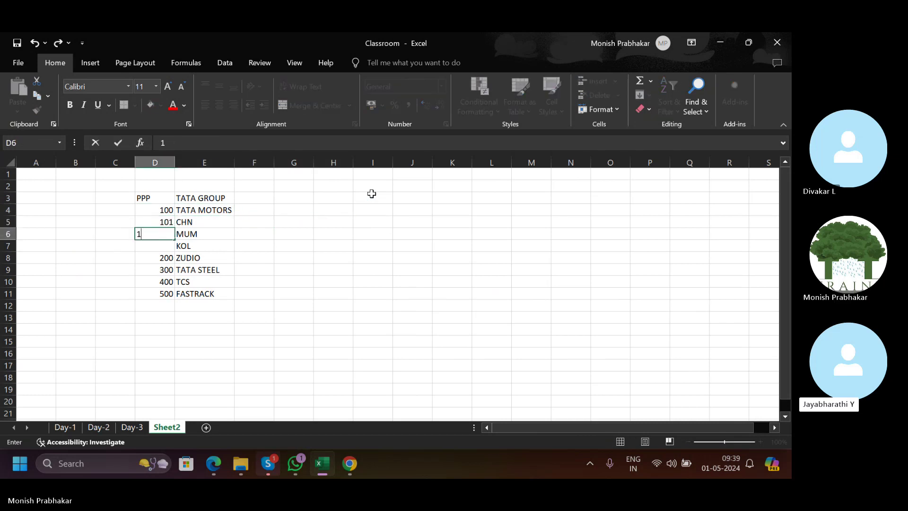
pyautogui.press('Return')
pyautogui.write('103')
pyautogui.press('Return')
# Shift codes 101–103 and the CHN, MUM, KOL names one level to the right.
pyautogui.press('Up')
pyautogui.press('Up')
pyautogui.press('Up')
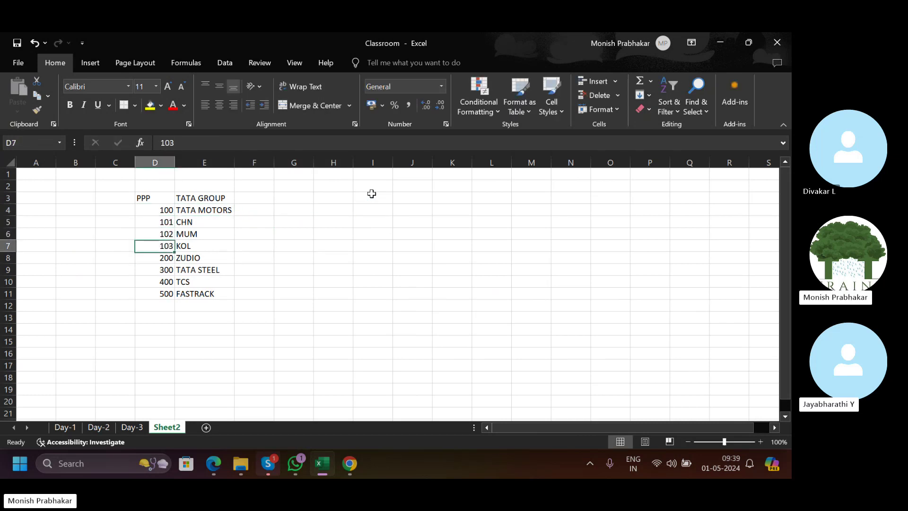
pyautogui.hotkey('shift', 'Down')
pyautogui.hotkey('shift', 'Down')
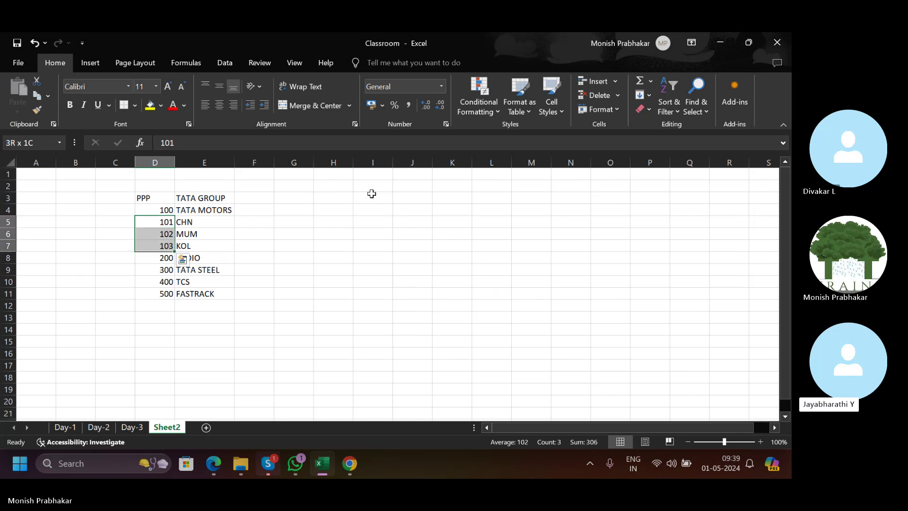
pyautogui.hotkey('ctrl', 'c')
pyautogui.press('Right')
pyautogui.press('Right')
pyautogui.hotkey('ctrl', 'v')
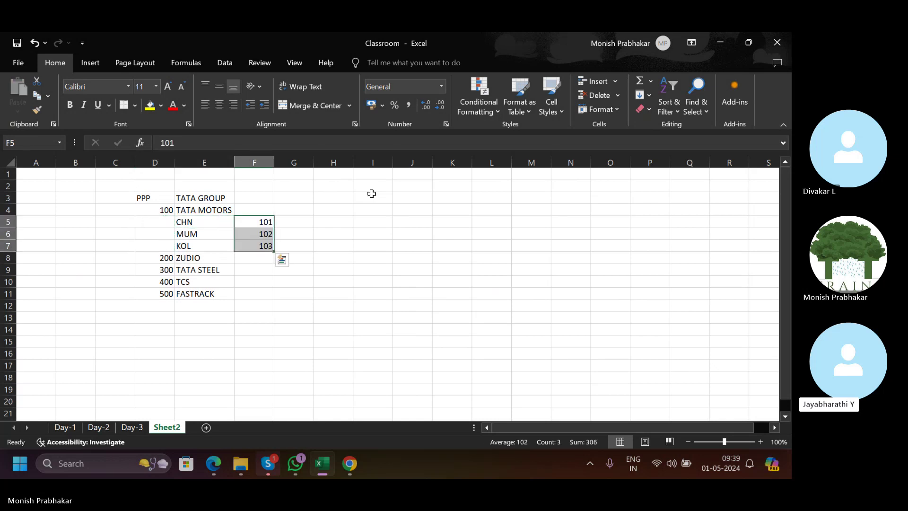
pyautogui.press('Left')
pyautogui.hotkey('shift', 'Down')
pyautogui.hotkey('shift', 'Down')
pyautogui.hotkey('ctrl', 'x')
pyautogui.press('Right')
pyautogui.press('Right')
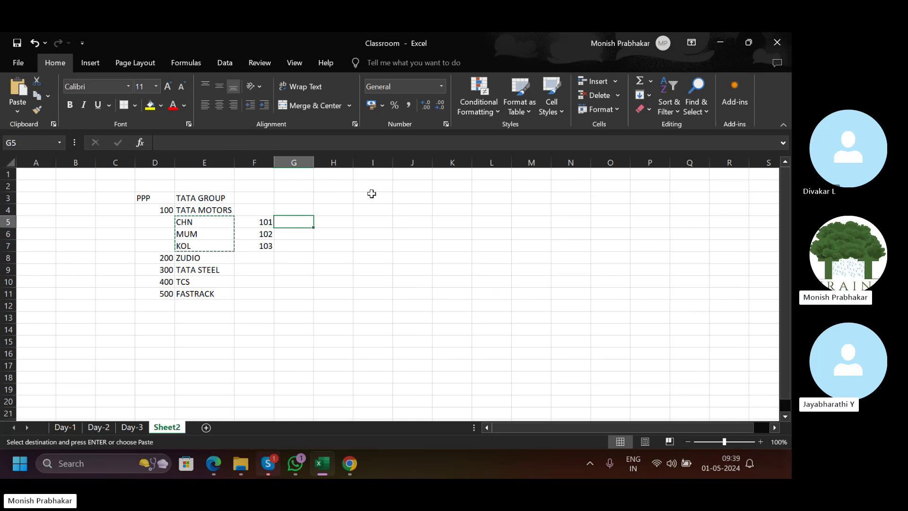
pyautogui.hotkey('ctrl', 'v')
pyautogui.press('Left')
pyautogui.press('Left')
pyautogui.press('Right')
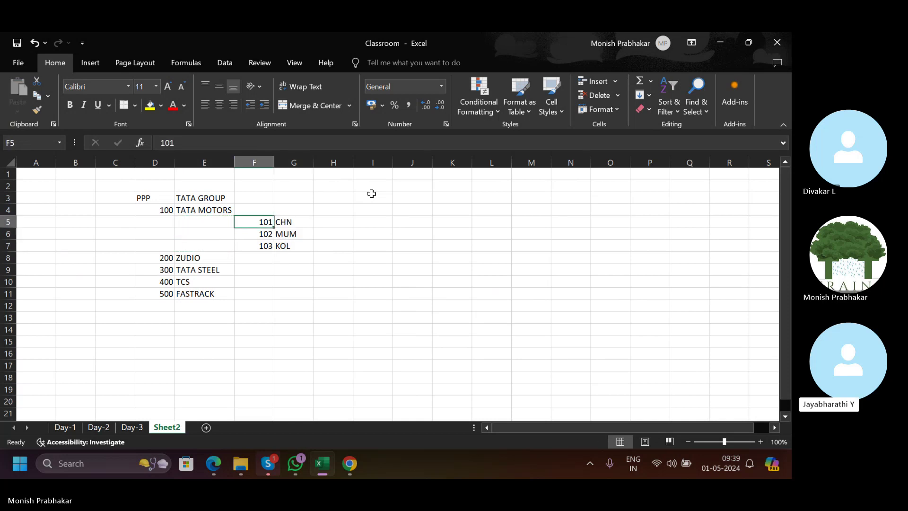
# Move 100 TATA MOTORS over to F4.
pyautogui.click(154, 198)
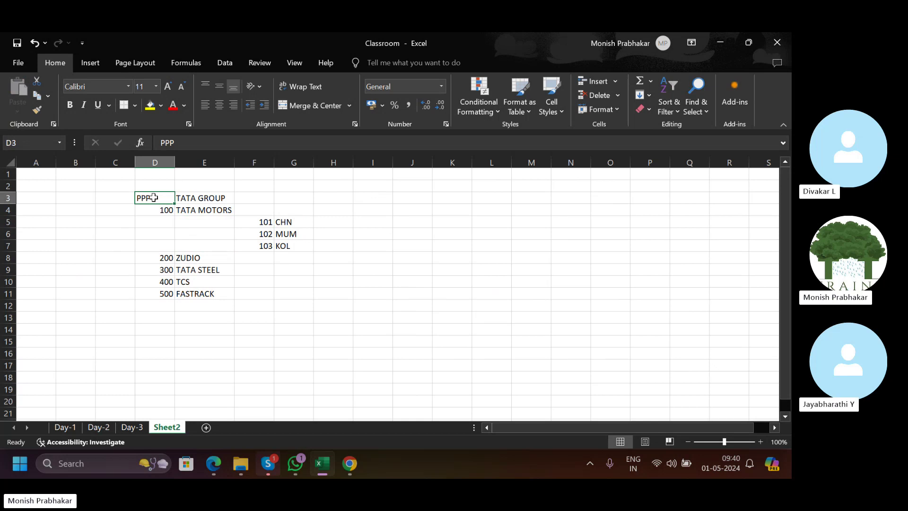
pyautogui.click(163, 214)
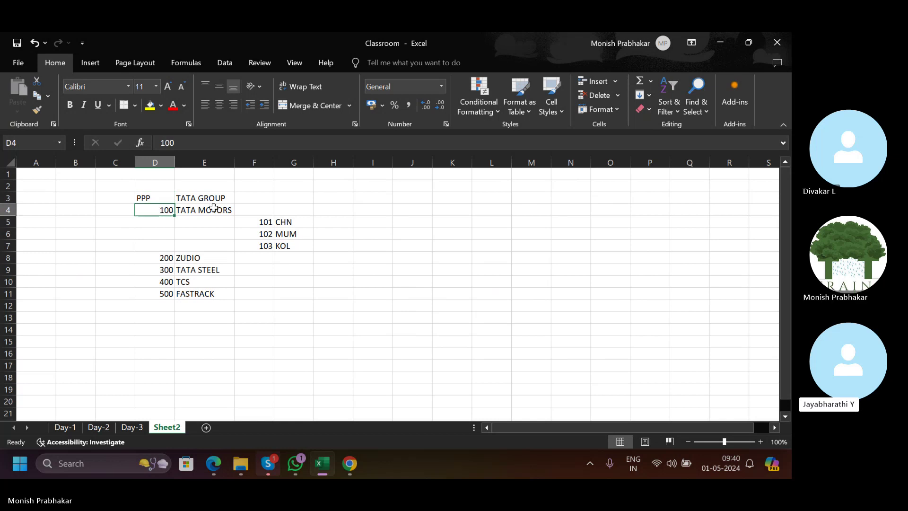
pyautogui.hotkey('shift', 'Right')
pyautogui.hotkey('ctrl', 'c')
pyautogui.press('Right')
pyautogui.press('Right')
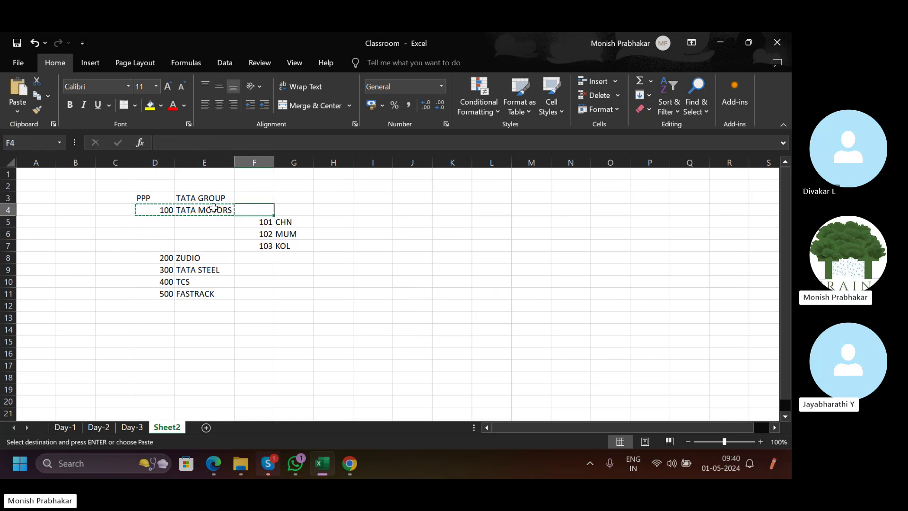
pyautogui.hotkey('ctrl', 'v')
# Move the three city rows into H5:I7 and AutoFit column G to TATA MOTORS.
pyautogui.press('Down')
pyautogui.hotkey('shift', 'Down')
pyautogui.hotkey('shift', 'Down')
pyautogui.hotkey('shift', 'Right')
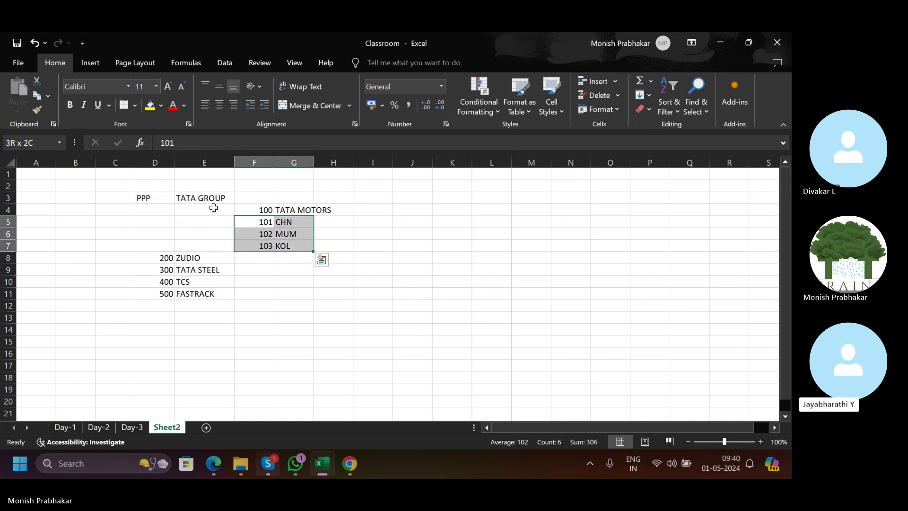
pyautogui.hotkey('ctrl', 'x')
pyautogui.press('Right')
pyautogui.press('Right')
pyautogui.hotkey('ctrl', 'v')
pyautogui.press('Up')
pyautogui.press('Left')
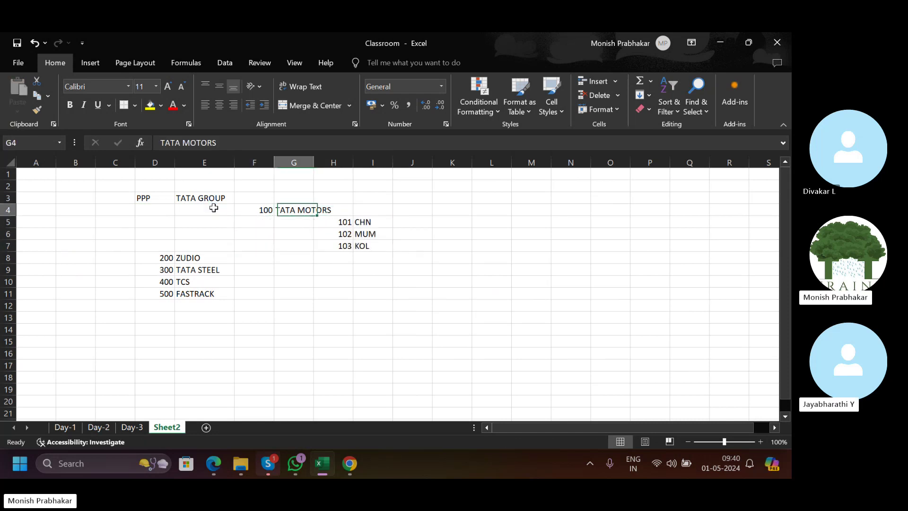
pyautogui.hotkey('alt', 'h')
pyautogui.press('o')
pyautogui.press('i')
pyautogui.press('Left')
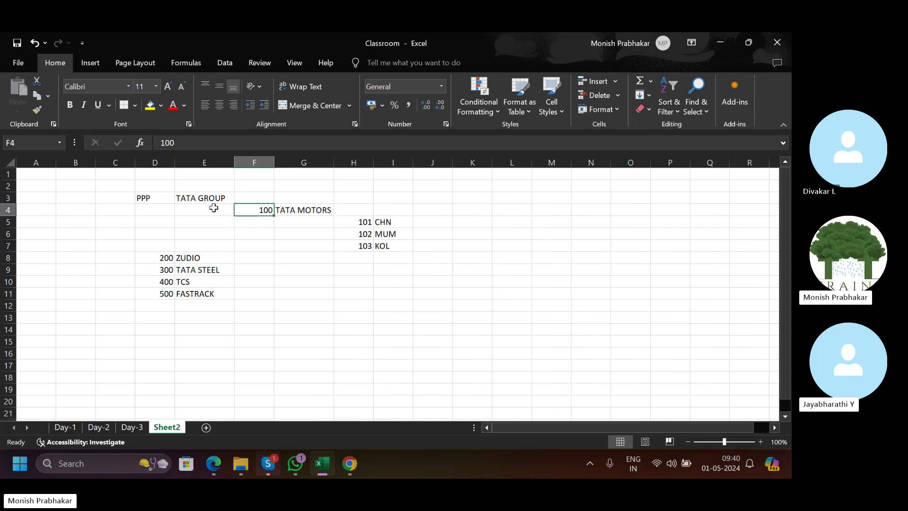
# Center-align the PPP heading, code 100 and codes 101–103.
pyautogui.click(154, 200)
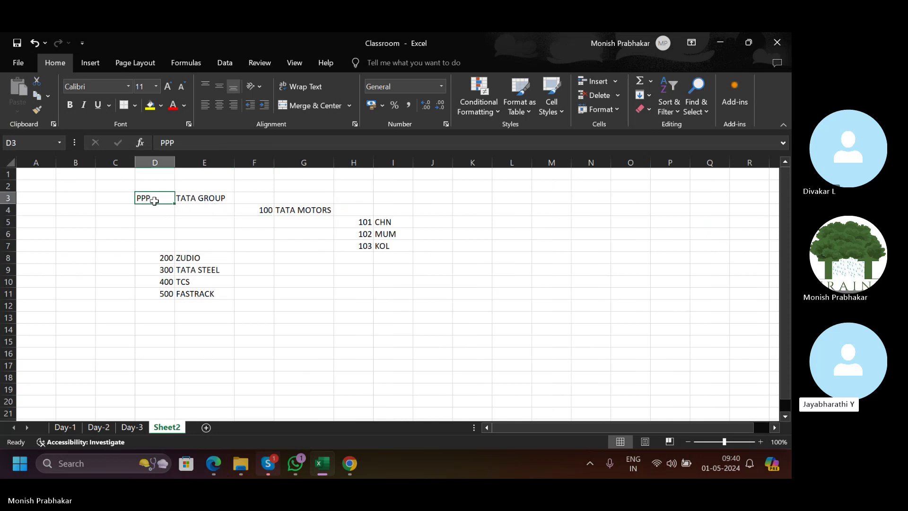
pyautogui.click(220, 105)
pyautogui.click(243, 210)
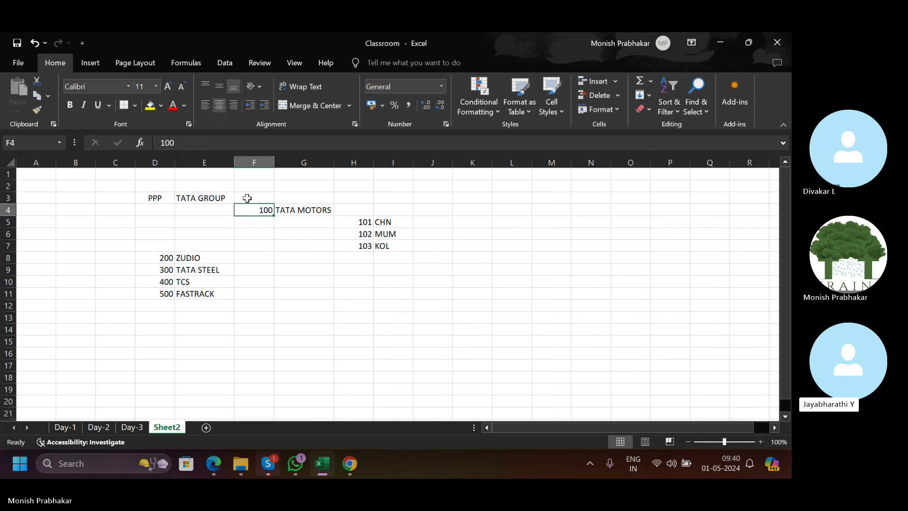
pyautogui.click(220, 105)
pyautogui.moveTo(351, 222); pyautogui.dragTo(359, 245)
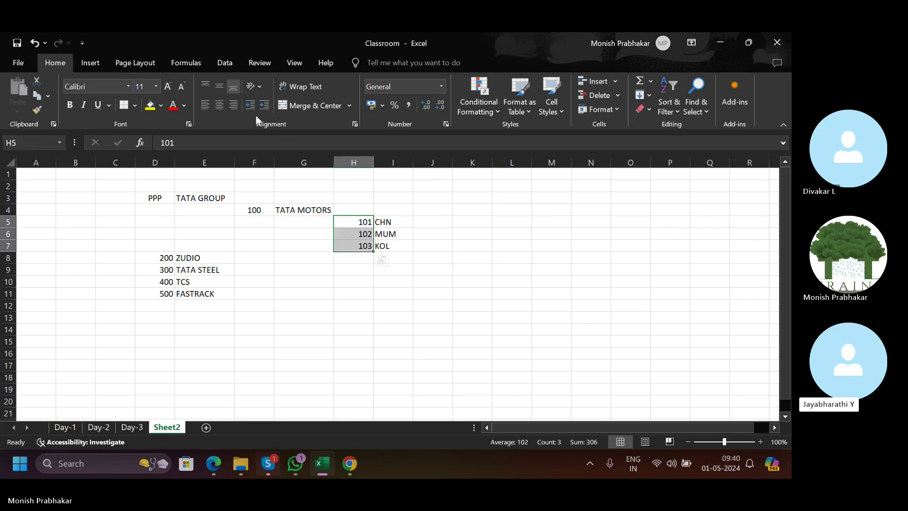
pyautogui.click(222, 104)
pyautogui.click(170, 198)
pyautogui.click(239, 214)
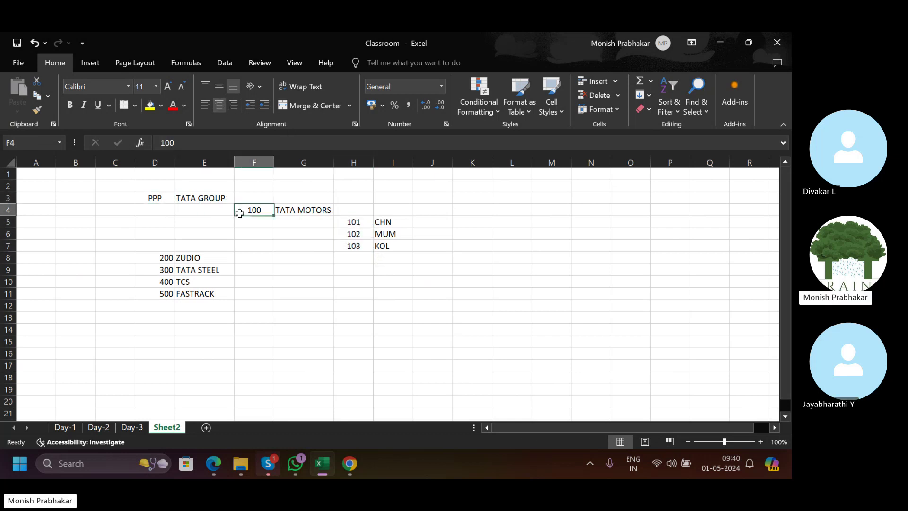
pyautogui.moveTo(349, 222); pyautogui.dragTo(360, 246)
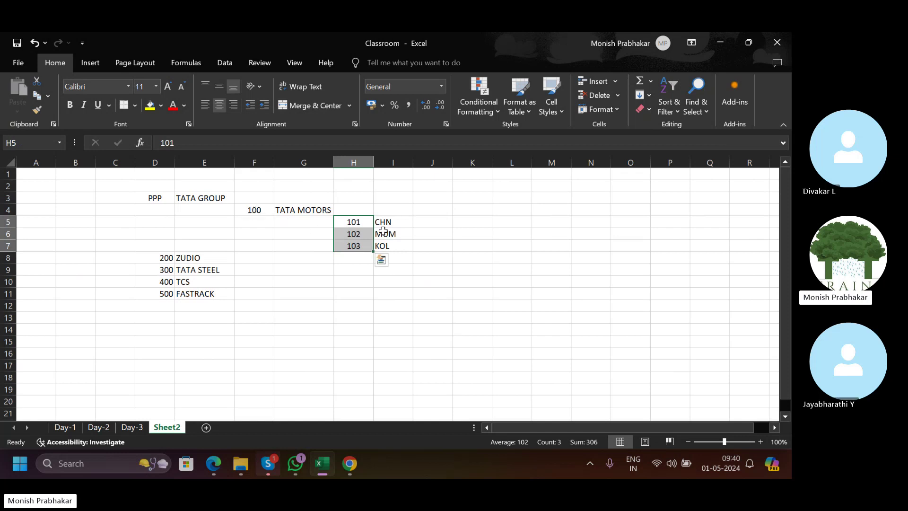
pyautogui.click(169, 199)
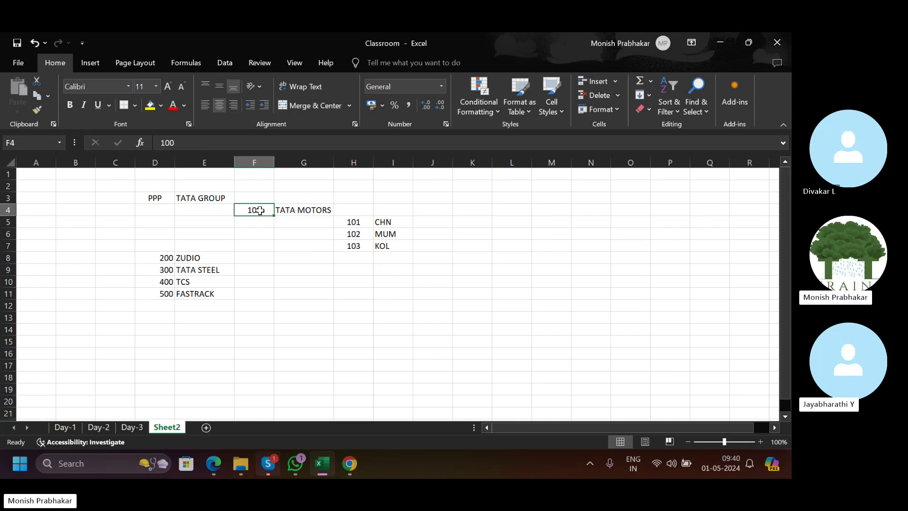
pyautogui.moveTo(355, 217); pyautogui.dragTo(355, 244)
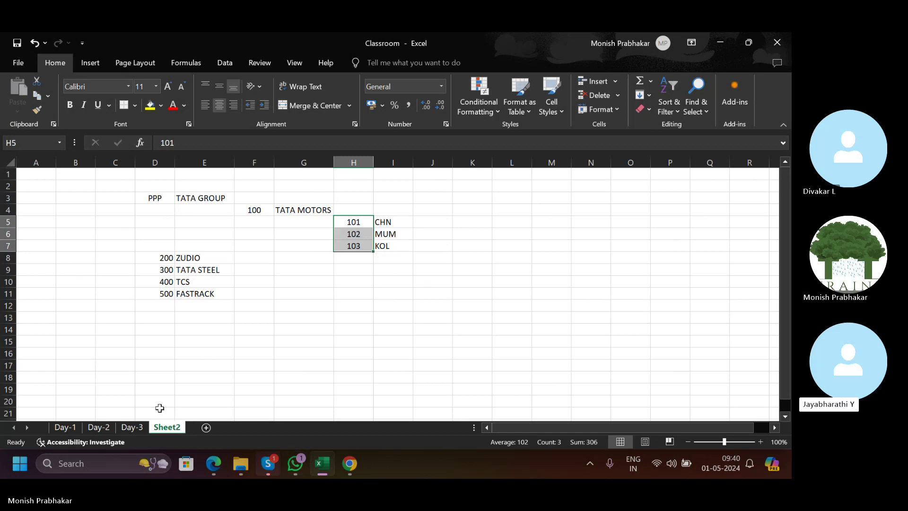
pyautogui.moveTo(350, 463)
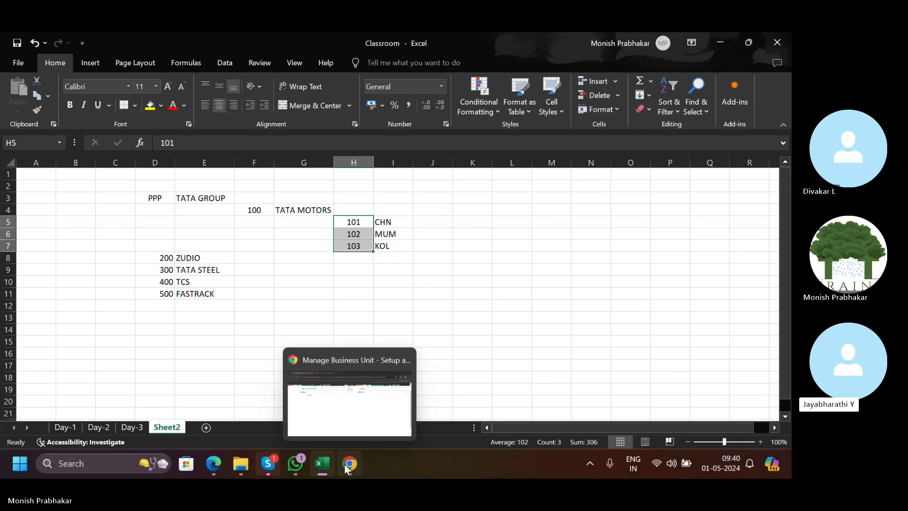
pyautogui.click(351, 286)
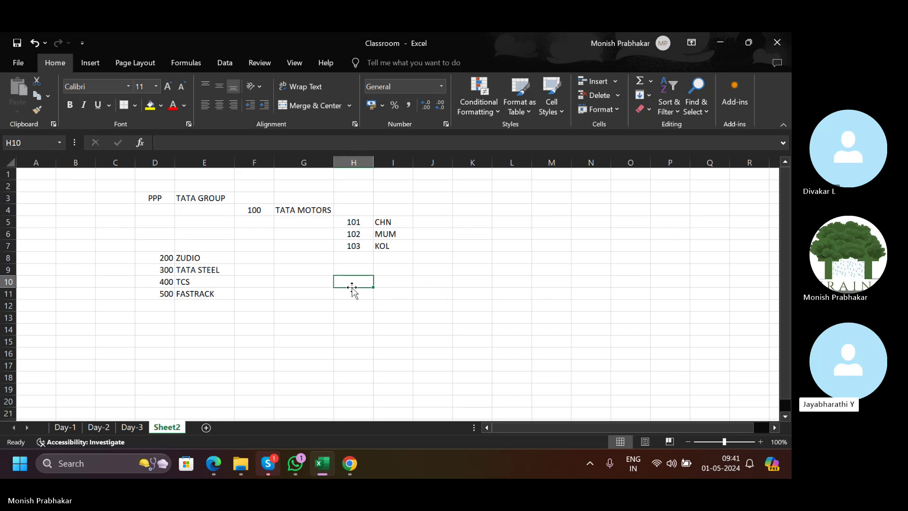
# Complete the business unit name as TATA MOTORS BUSINESS UNIT.
pyautogui.click(356, 463)
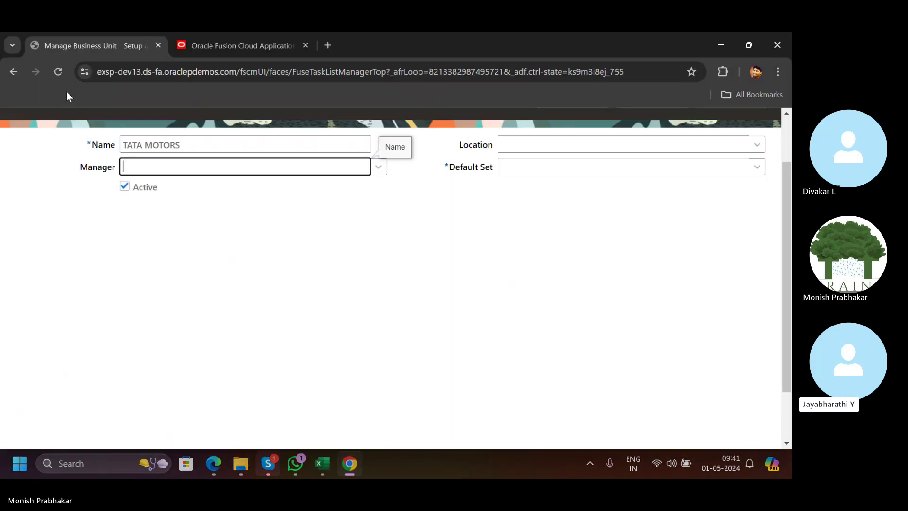
pyautogui.click(209, 142)
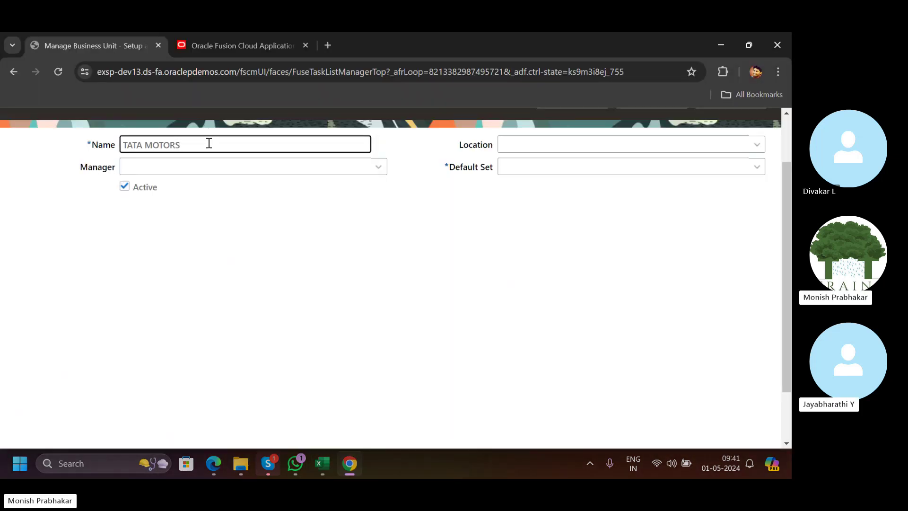
pyautogui.hotkey('alt', 'Tab')
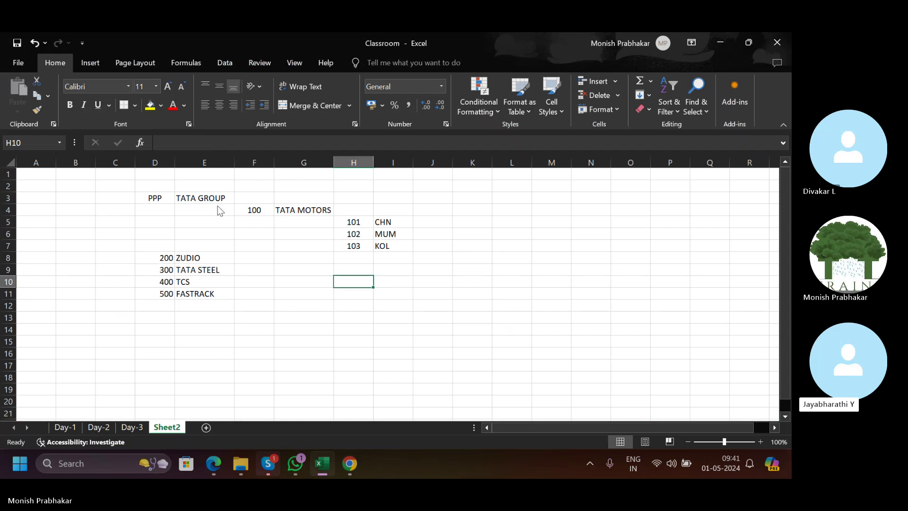
pyautogui.hotkey('alt', 'Tab')
pyautogui.write('BUSINESS UNIT')
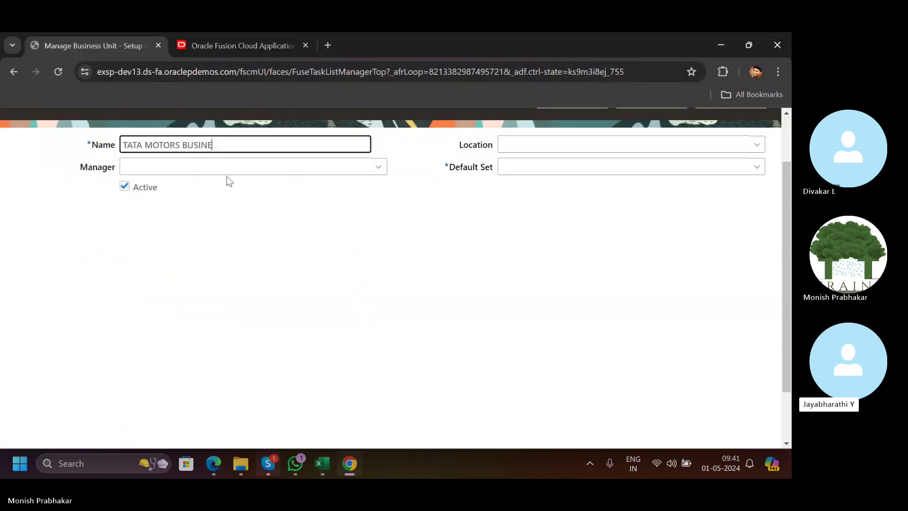
pyautogui.press('Tab')
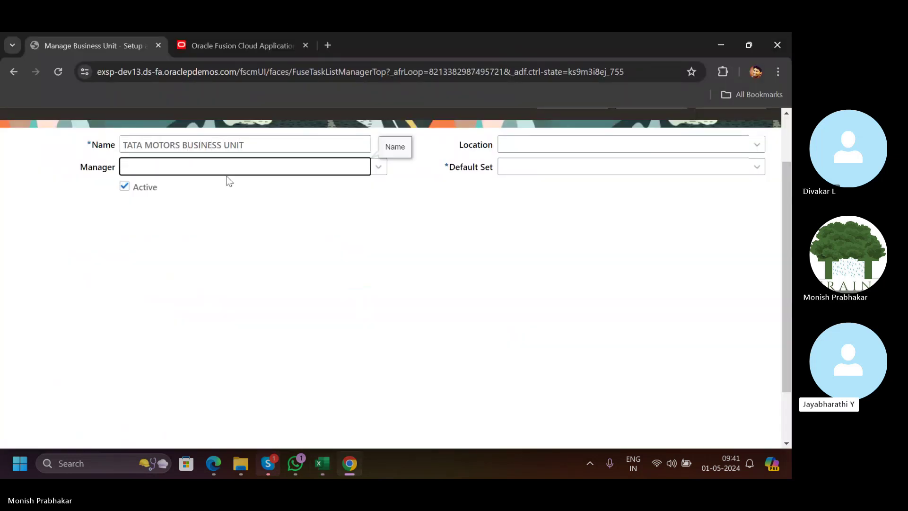
# Search by code for COMMON and set Common Set as the default reference data set.
pyautogui.click(662, 165)
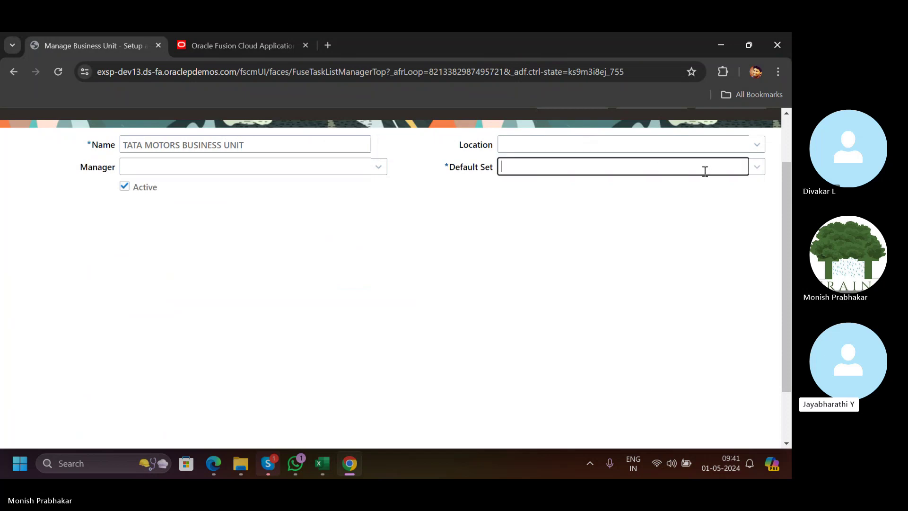
pyautogui.click(757, 167)
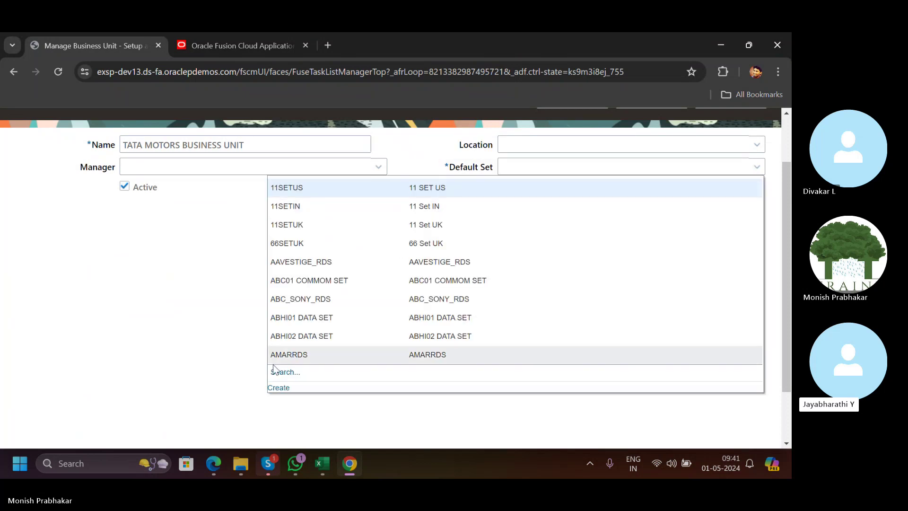
pyautogui.click(285, 371)
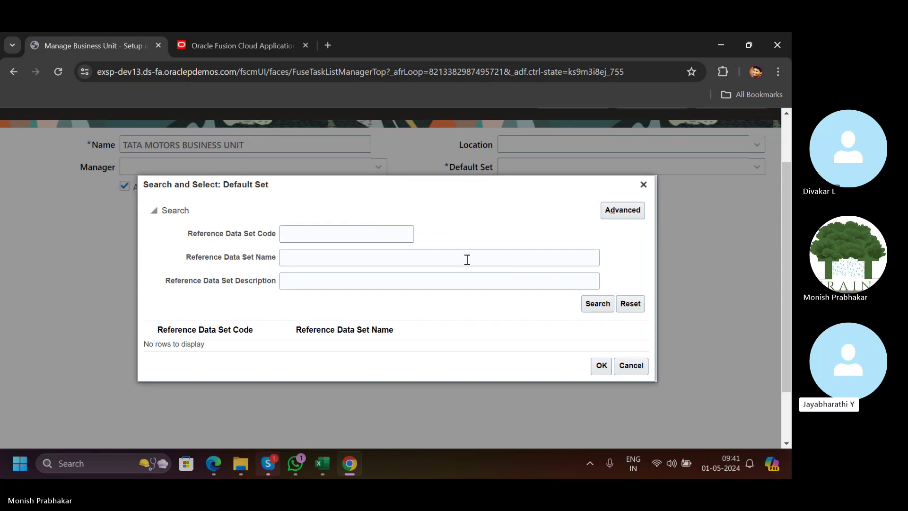
pyautogui.click(349, 250)
pyautogui.click(304, 236)
pyautogui.write('COMMON')
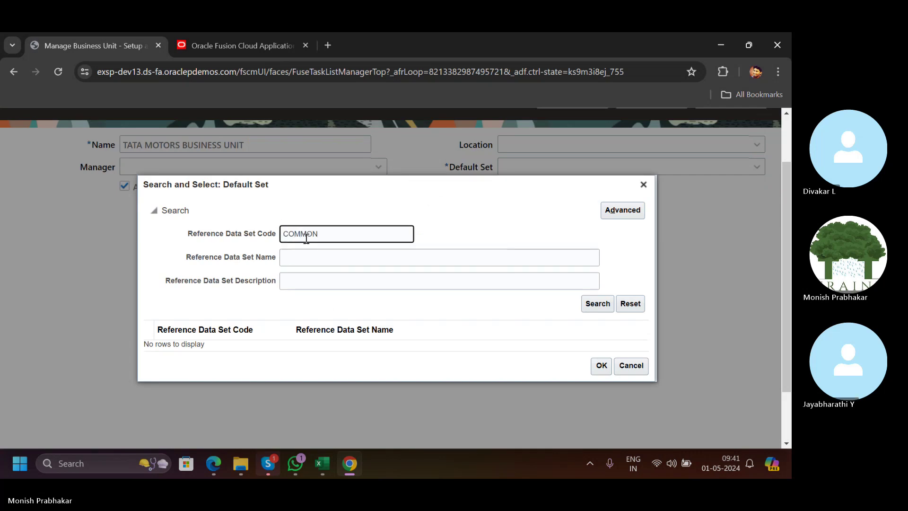
pyautogui.press('Return')
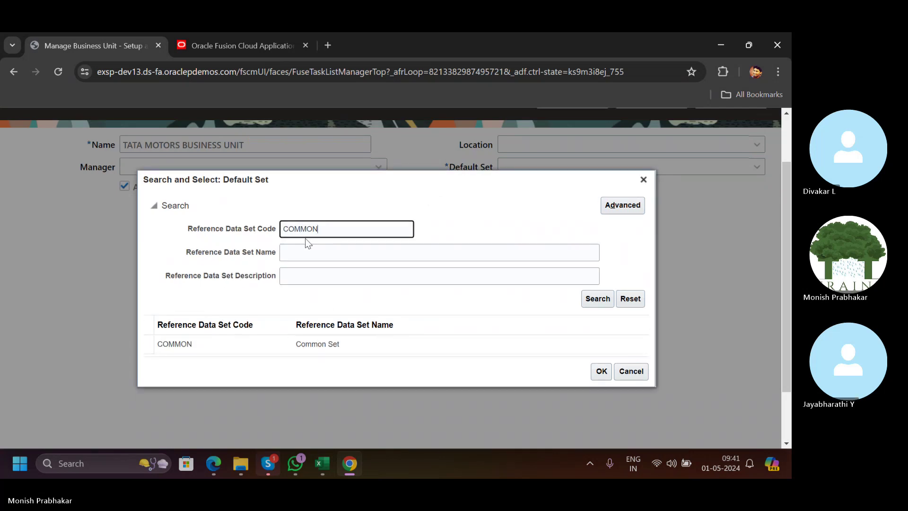
pyautogui.click(284, 351)
pyautogui.click(600, 372)
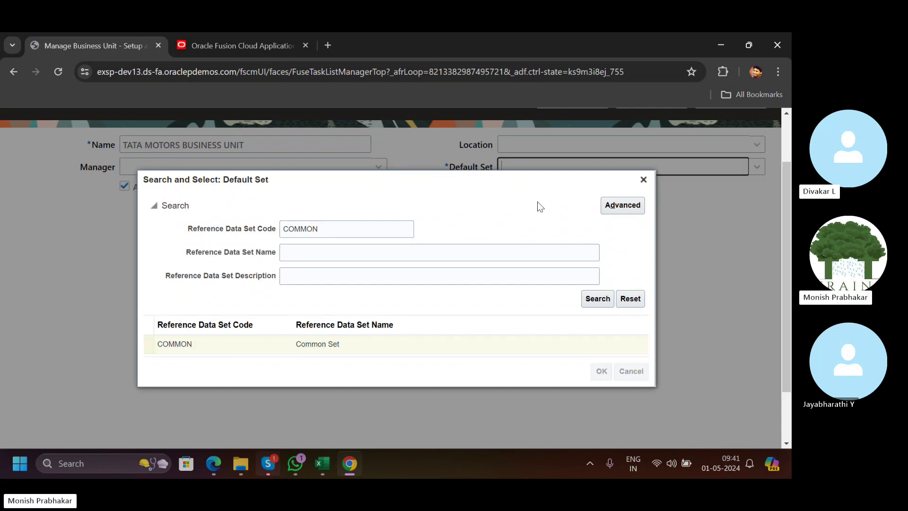
pyautogui.scroll(2, 705, 226)
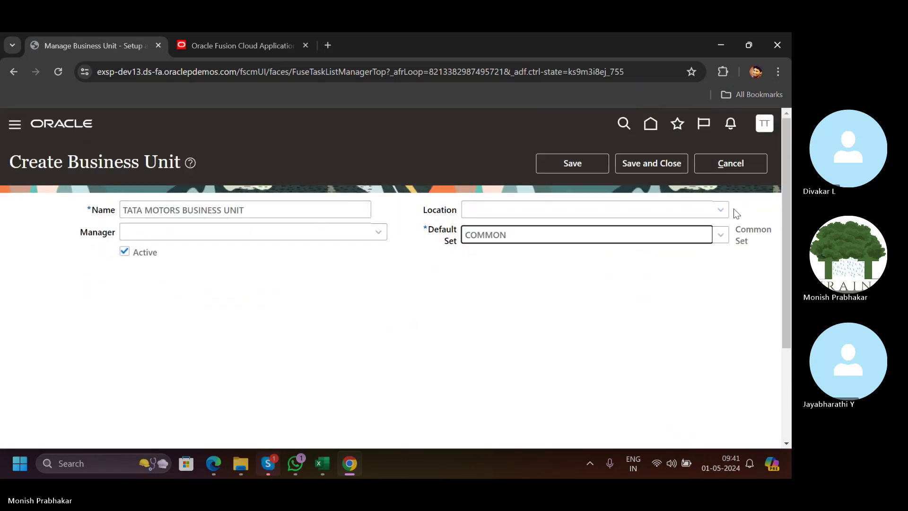
# Search locations by name, trying U, UNIT and CAL before finding matches for AM.
pyautogui.click(716, 208)
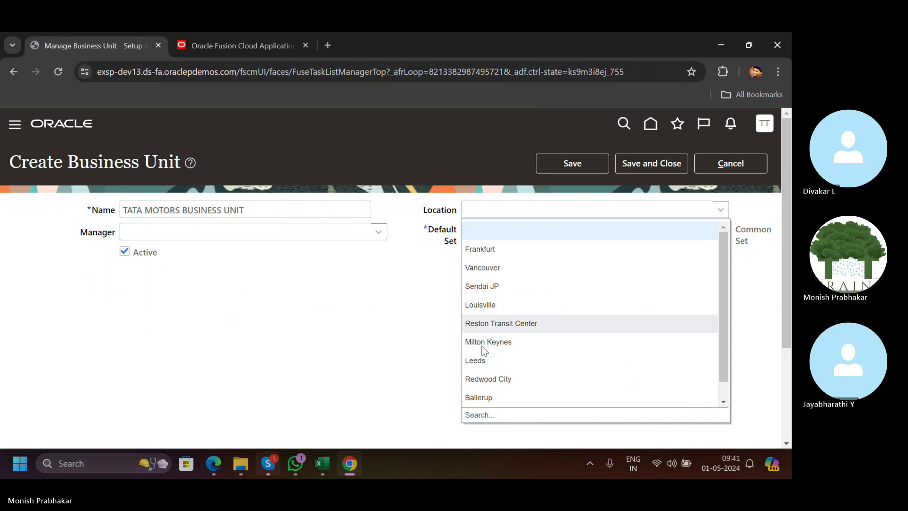
pyautogui.click(479, 414)
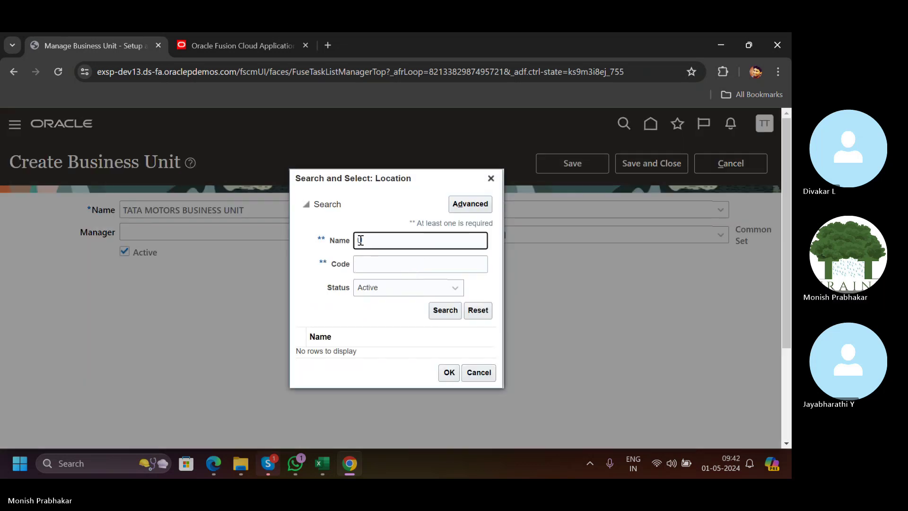
pyautogui.write('U')
pyautogui.press('Return')
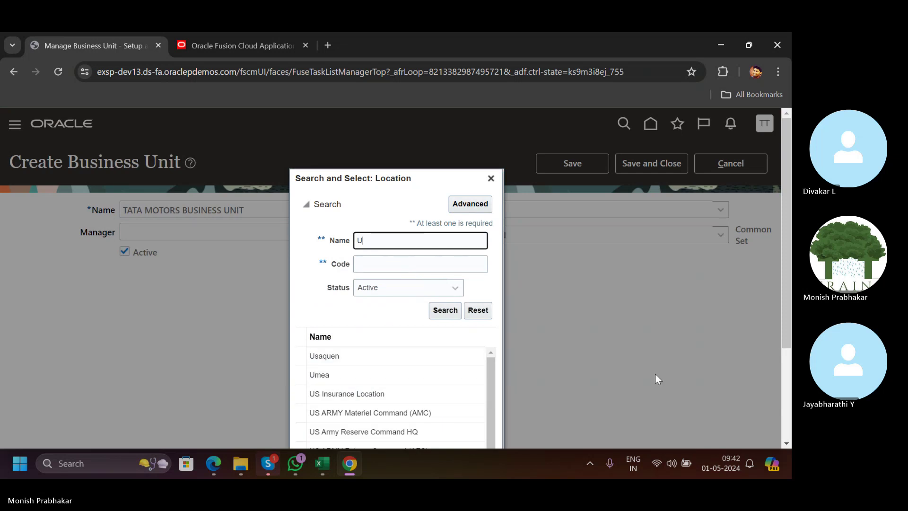
pyautogui.scroll(-5, 370, 361)
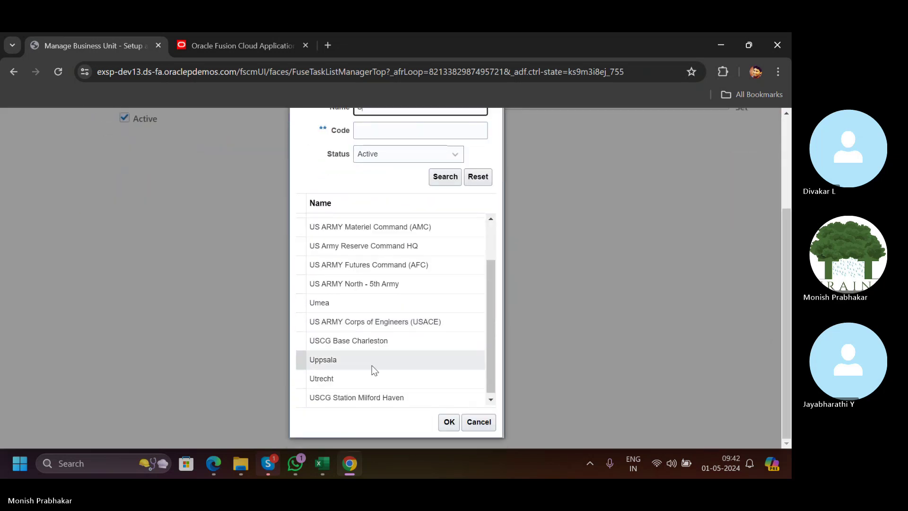
pyautogui.write('NITED')
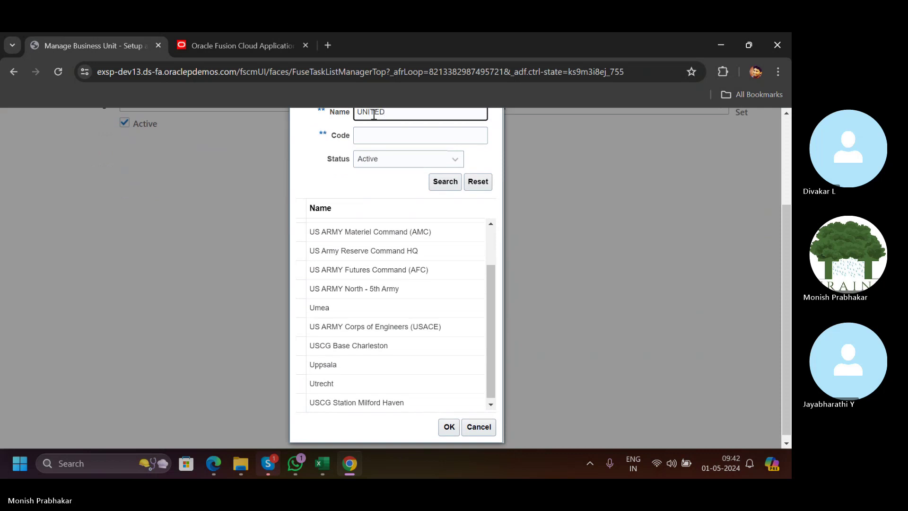
pyautogui.press('Return')
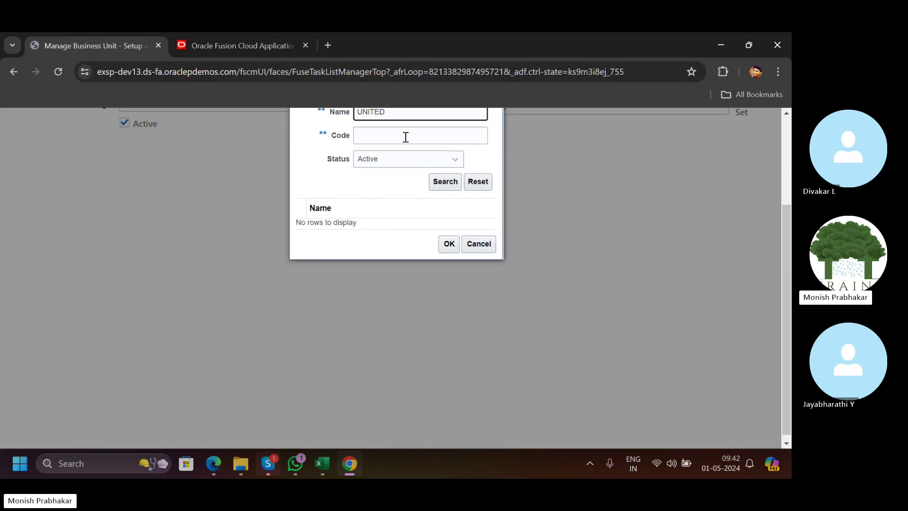
pyautogui.press('BackSpace')
pyautogui.press('BackSpace')
pyautogui.press('BackSpace')
pyautogui.press('BackSpace')
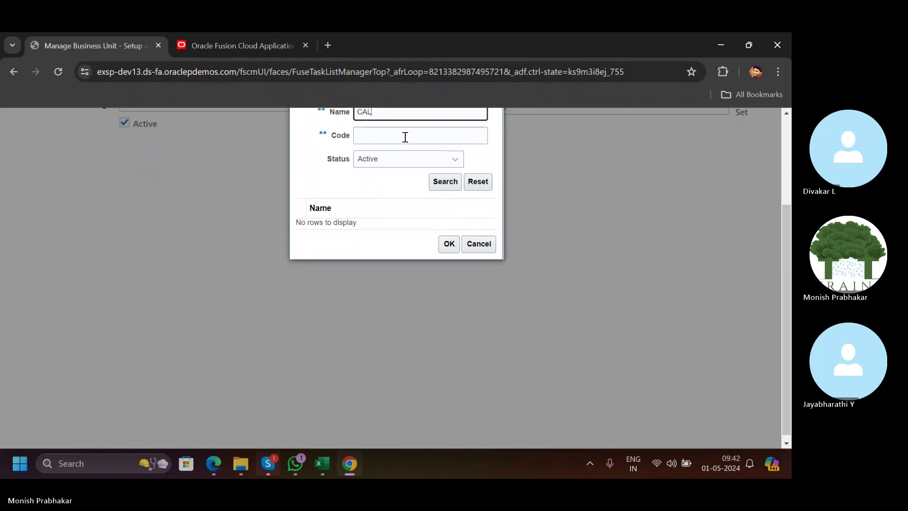
pyautogui.press('Return')
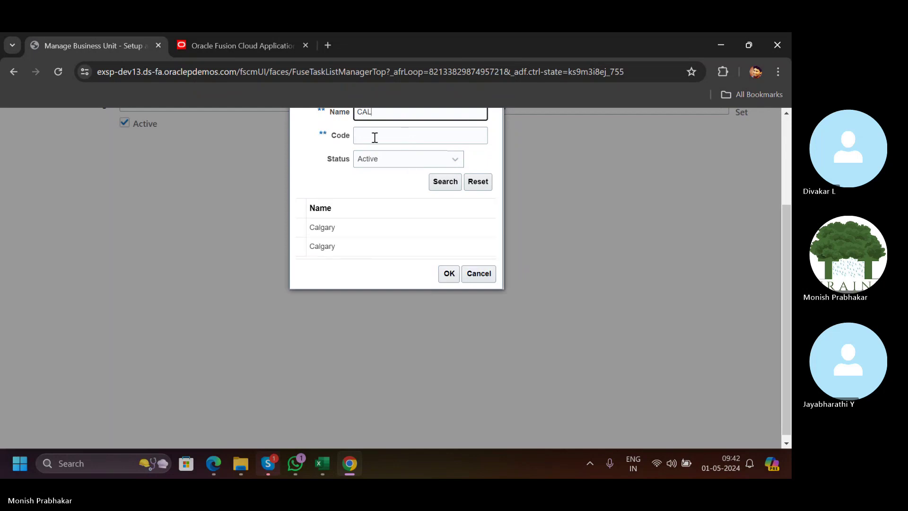
pyautogui.press('BackSpace')
pyautogui.press('BackSpace')
pyautogui.press('BackSpace')
pyautogui.write('AM')
pyautogui.press('Return')
# Choose Amsterdam as the location and save and close the business unit.
pyautogui.click(377, 246)
pyautogui.click(448, 278)
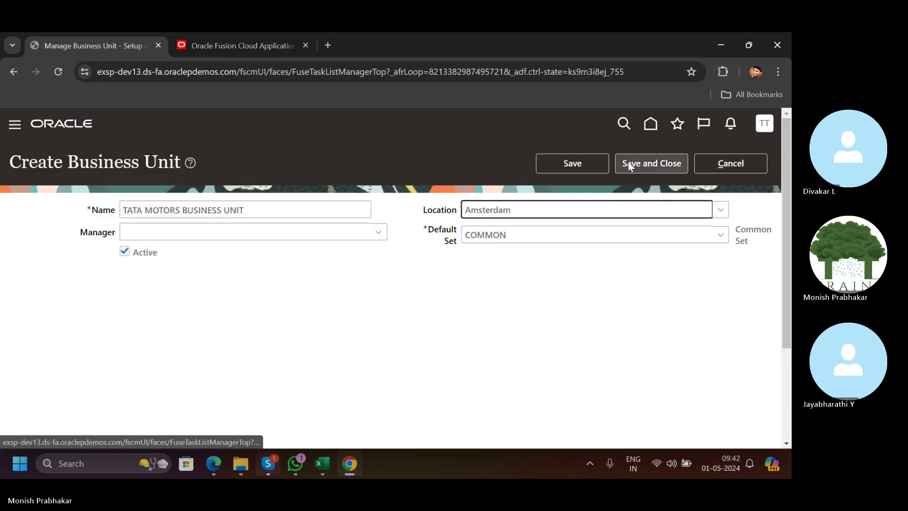
pyautogui.click(630, 163)
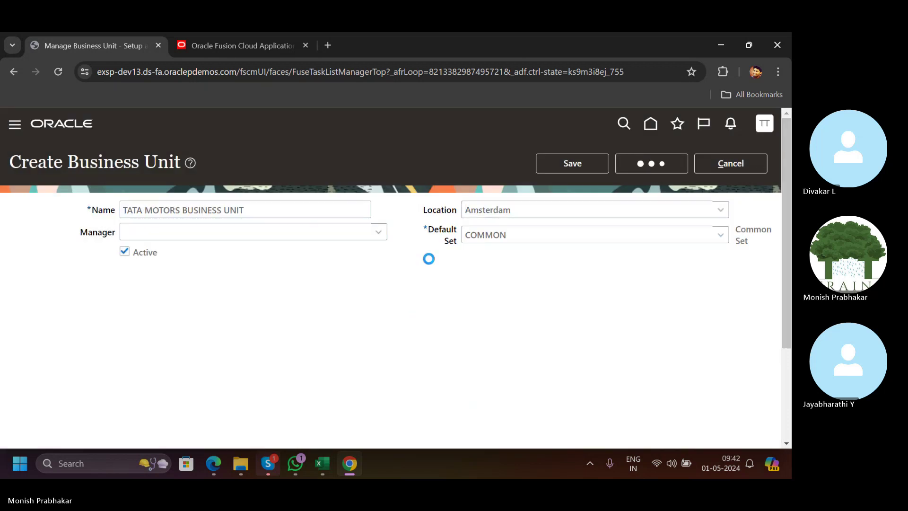
# On the Day-3 sheet, add a bold 'Manage Business Unit' heading in A32.
pyautogui.click(322, 463)
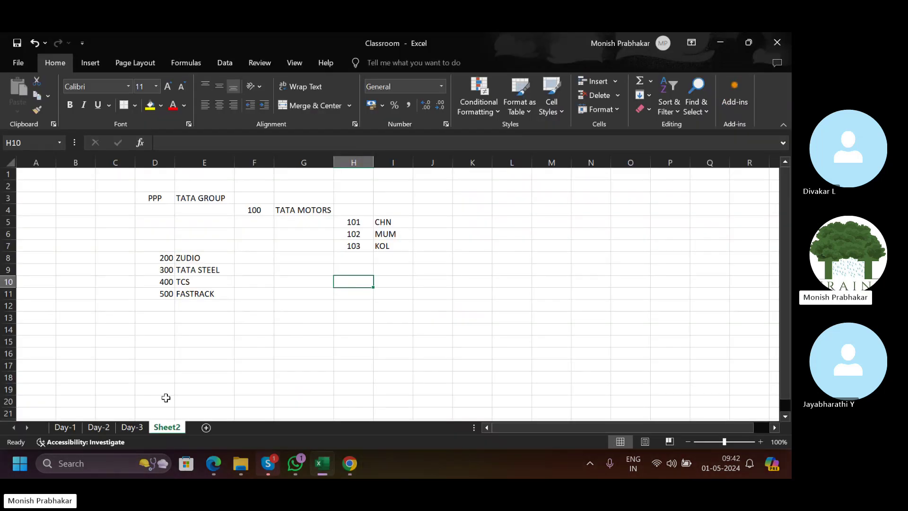
pyautogui.click(132, 427)
pyautogui.scroll(-4, 79, 362)
pyautogui.scroll(-3, 79, 362)
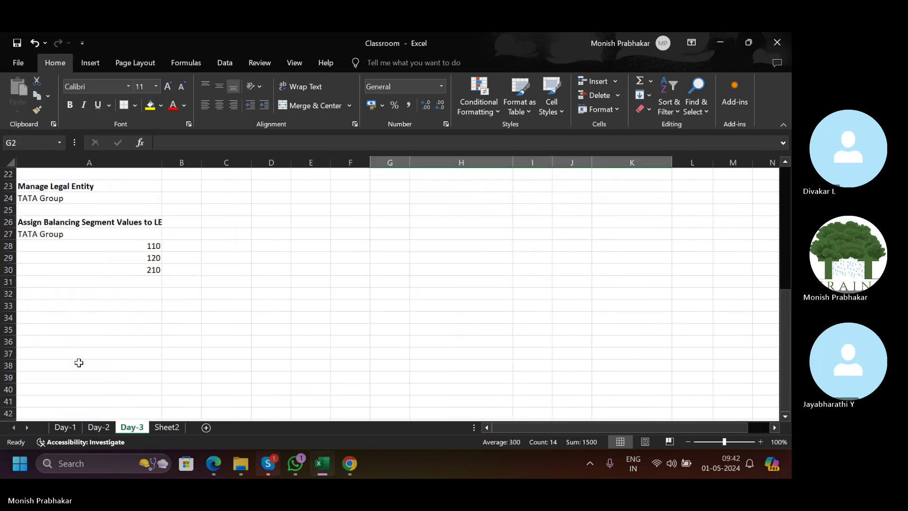
pyautogui.click(55, 282)
pyautogui.click(65, 288)
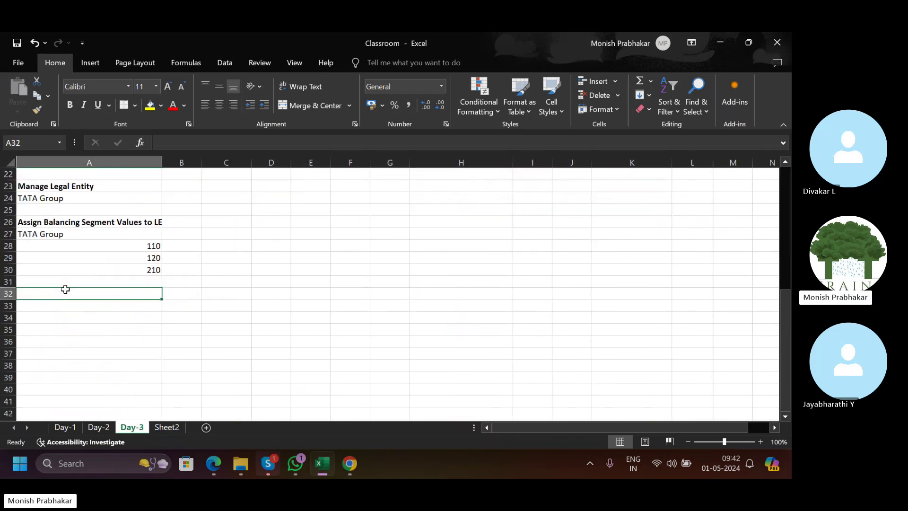
pyautogui.press('capslock')
pyautogui.write('Manage B')
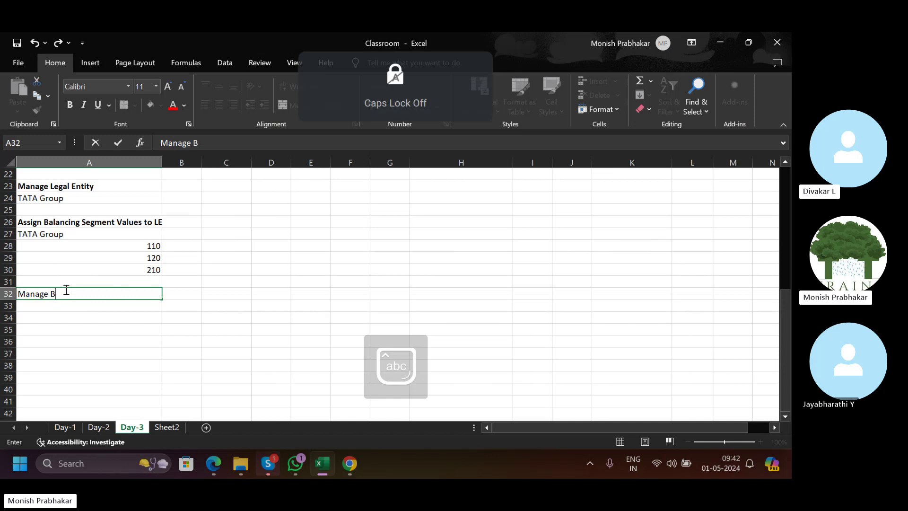
pyautogui.write('usiness Unit')
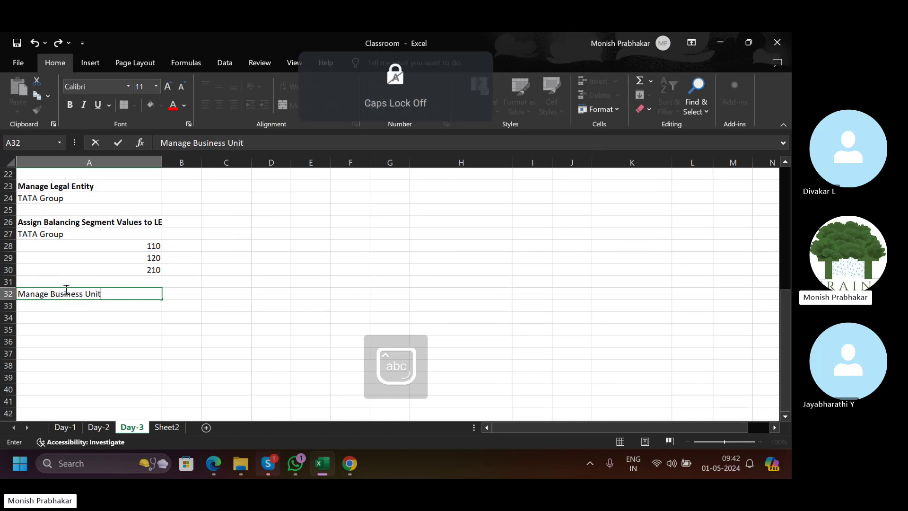
pyautogui.hotkey('ctrl', 'Return')
pyautogui.hotkey('ctrl', 'b')
# Enter 'Tata Motors Business Unit' in A33 beneath the heading.
pyautogui.press('Return')
pyautogui.press('capslock')
pyautogui.write('T')
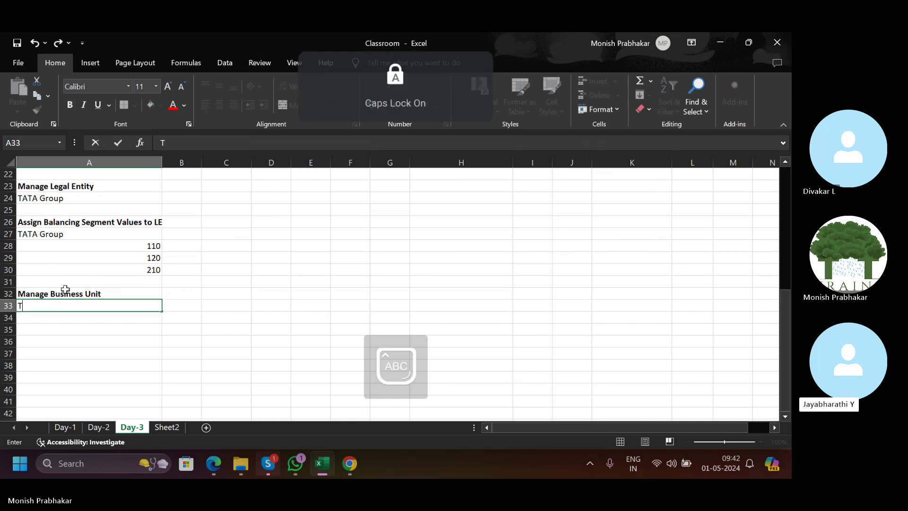
pyautogui.press('capslock')
pyautogui.write('ata Motors')
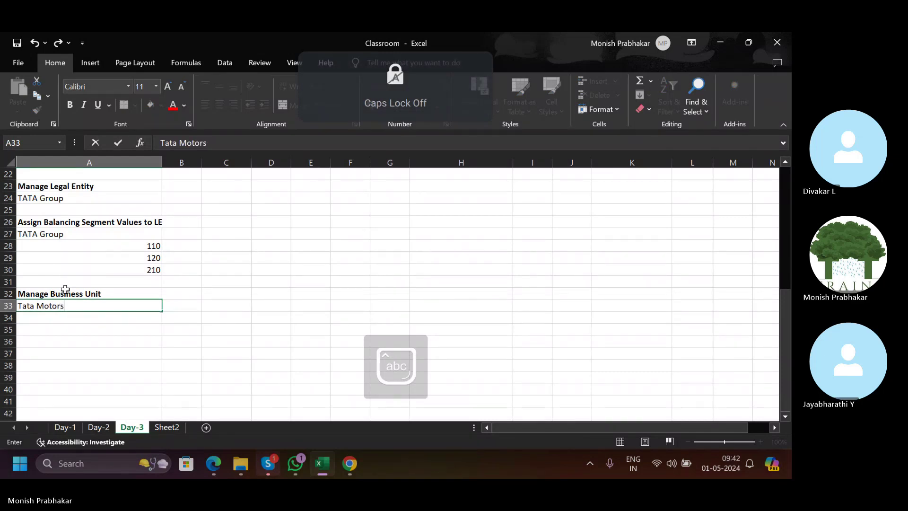
pyautogui.write(' Business Unit')
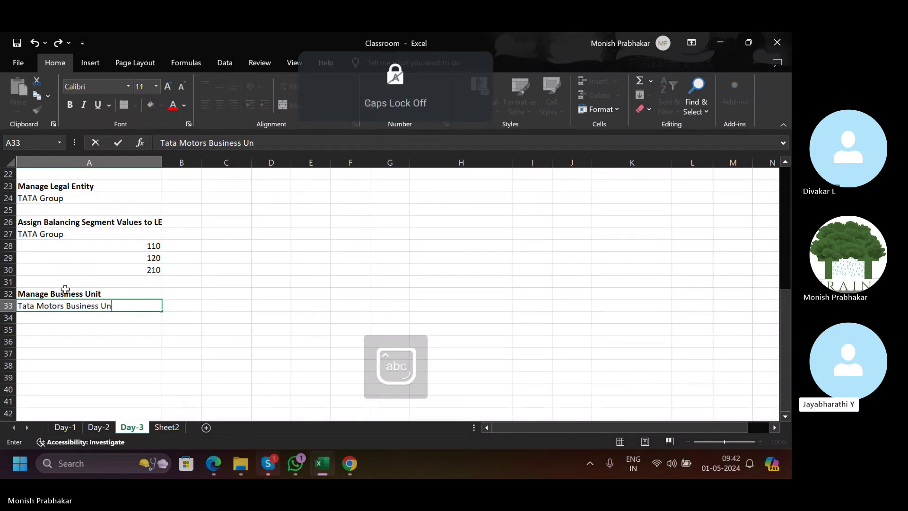
pyautogui.press('Return')
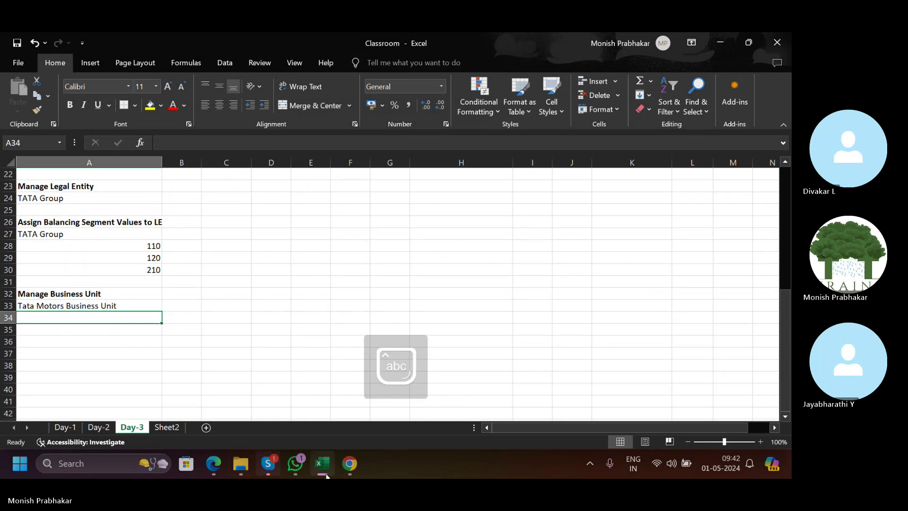
# In the Oracle task list, select the Assign Business Unit Business Function task and its name text.
pyautogui.click(349, 463)
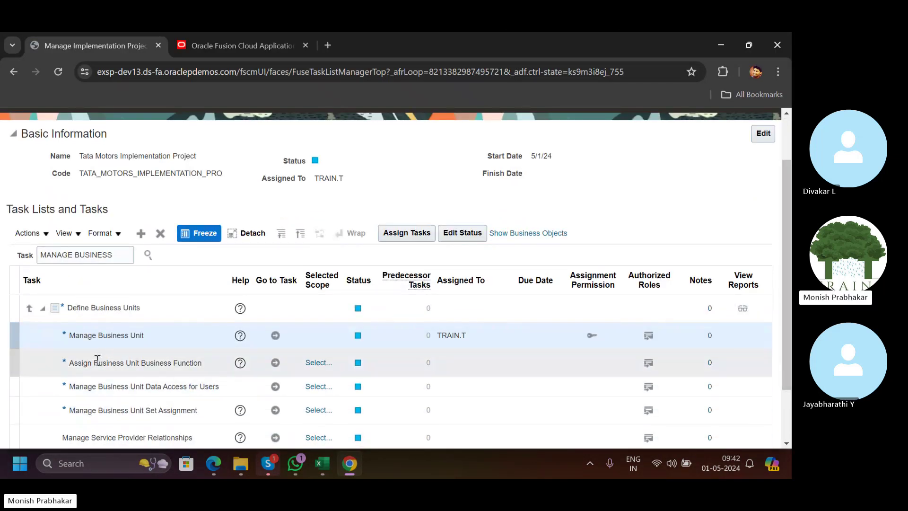
pyautogui.hotkey('alt', 'Tab')
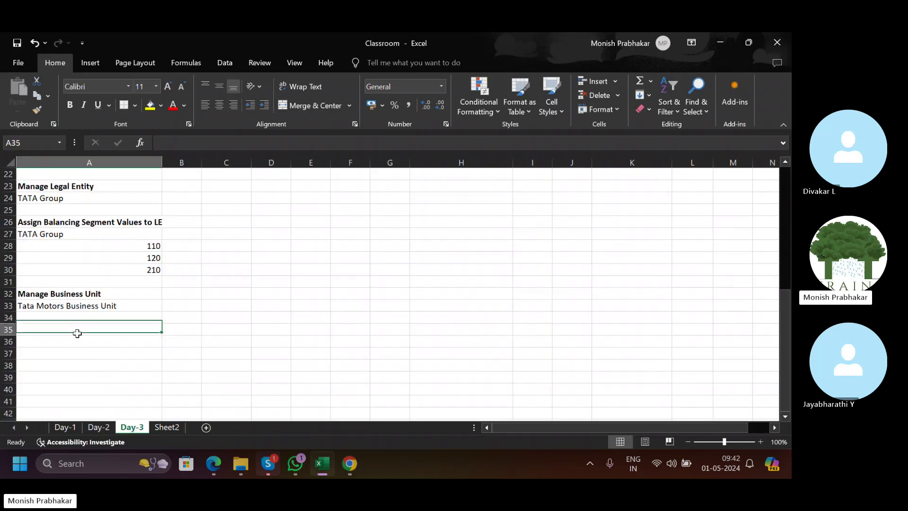
pyautogui.hotkey('alt', 'Tab')
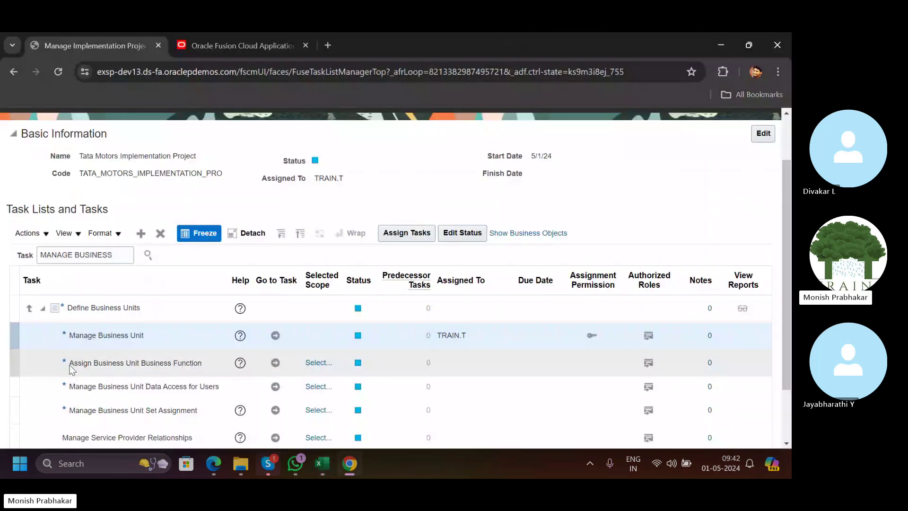
pyautogui.click(71, 365)
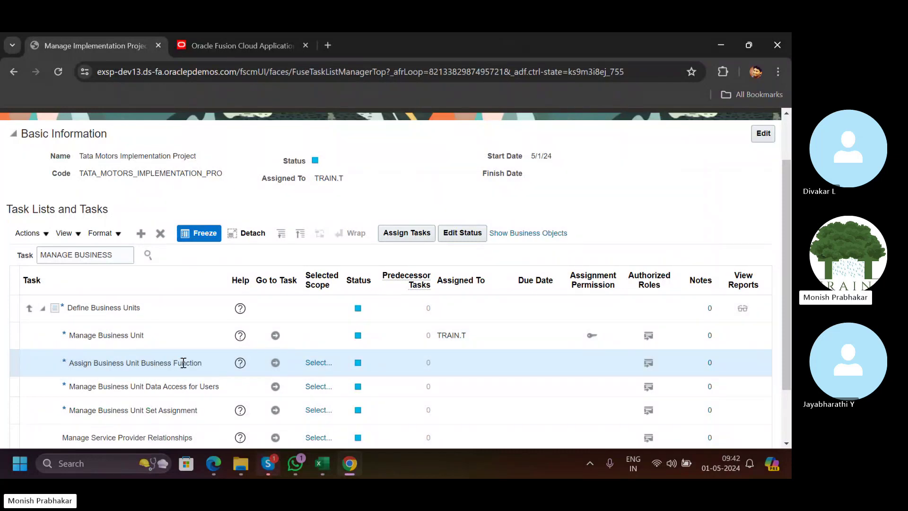
pyautogui.doubleClick(131, 364)
pyautogui.moveTo(71, 363); pyautogui.dragTo(86, 362)
# Back in Excel, begin typing the task name 'Assi' in A35.
pyautogui.hotkey('alt', 'Tab')
pyautogui.press('capslock')
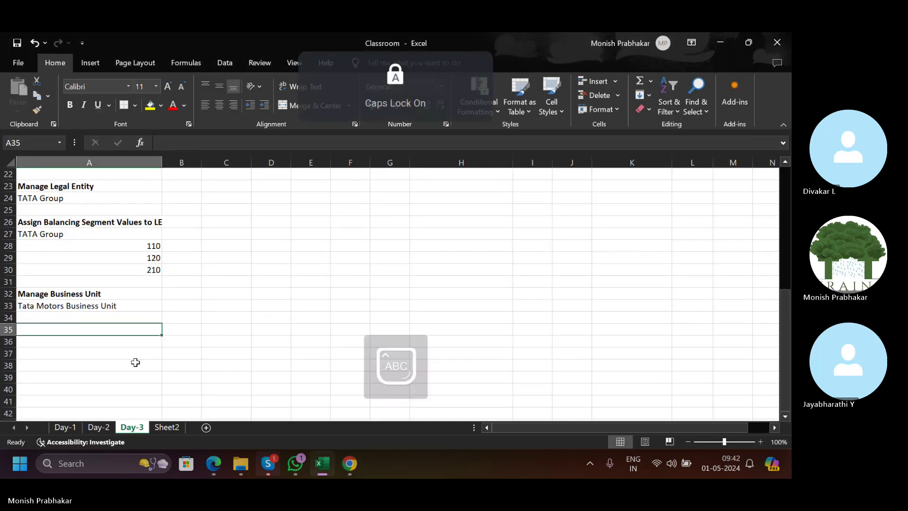
pyautogui.write('Assi')
pyautogui.press('BackSpace')
# Finish typing 'Assign Business Unit Funtion' in A35.
pyautogui.write('si')
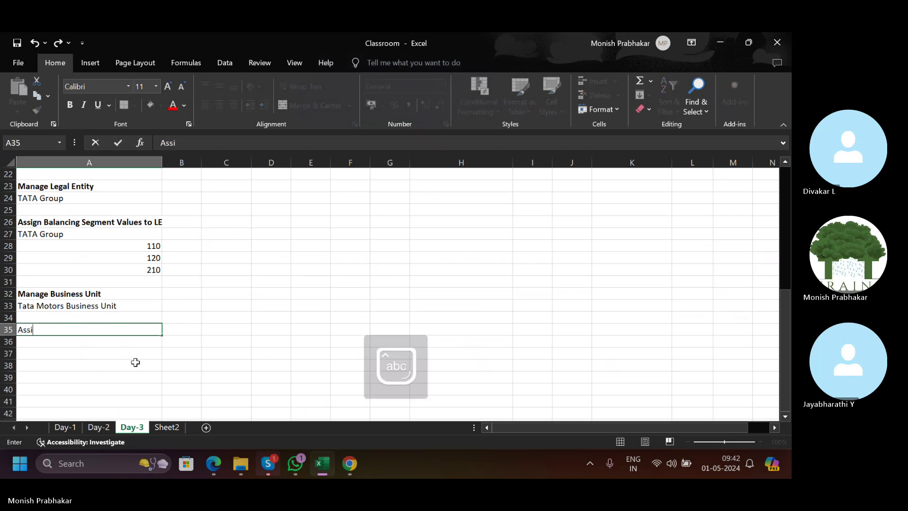
pyautogui.press('capslock')
pyautogui.press('BackSpace')
pyautogui.press('BackSpace')
pyautogui.press('BackSpace')
pyautogui.press('capslock')
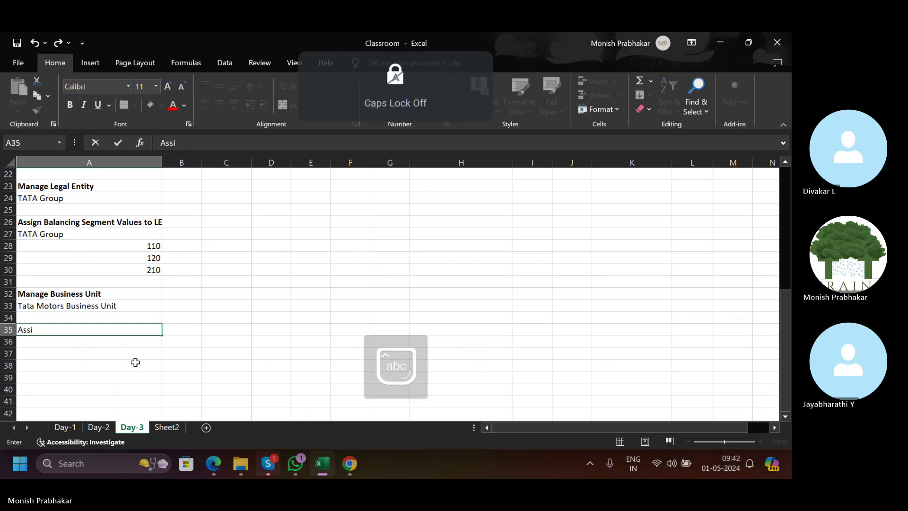
pyautogui.write('gn Business ')
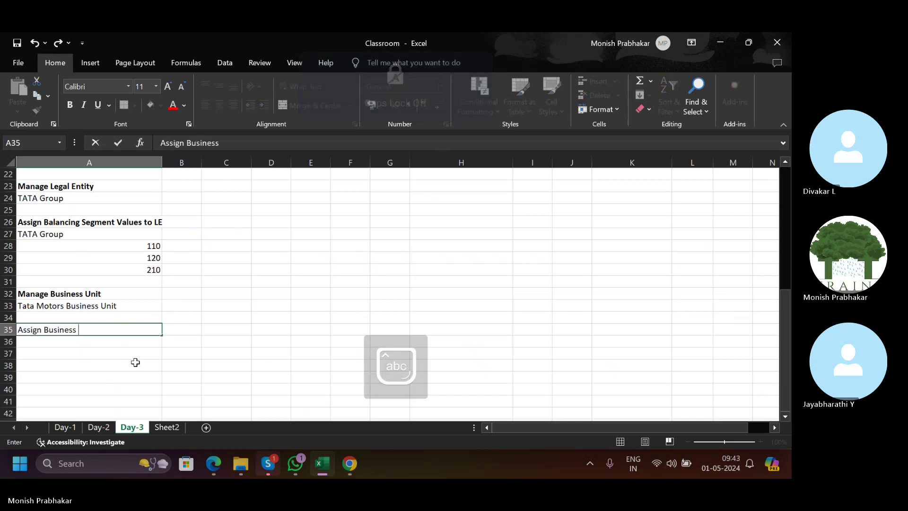
pyautogui.write('Unit')
pyautogui.press('capslock')
pyautogui.write('F')
pyautogui.press('capslock')
pyautogui.write('untion')
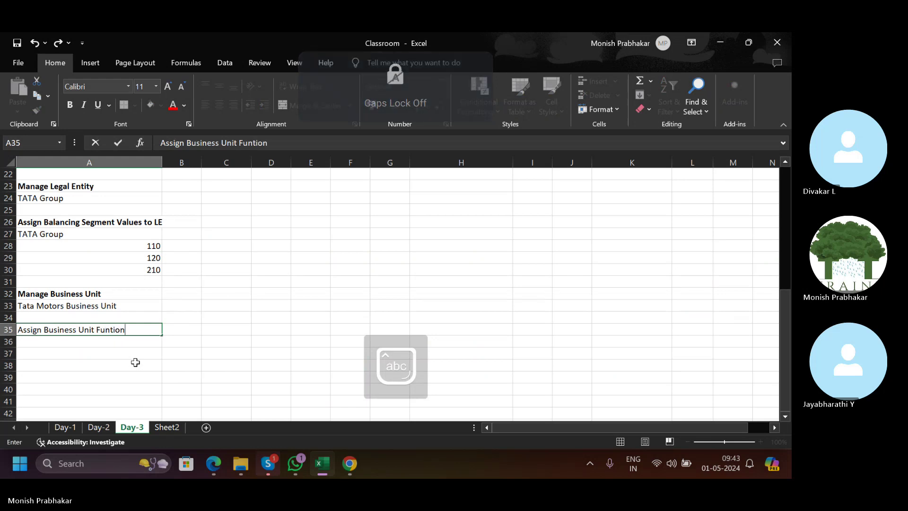
pyautogui.press('Return')
# Correct A35 to 'Assign Business Unit Business Function' and make it bold.
pyautogui.hotkey('alt', 'Tab')
pyautogui.hotkey('alt', 'Tab')
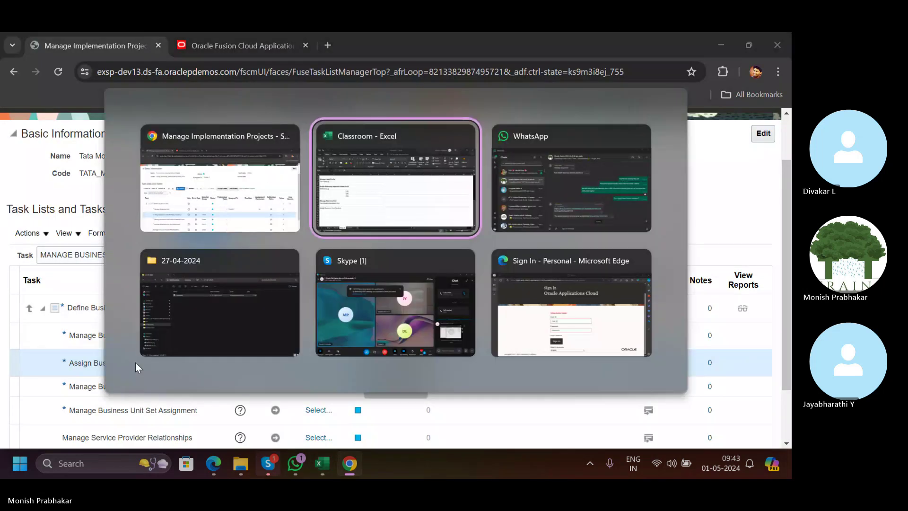
pyautogui.press('Up')
pyautogui.press('F2')
pyautogui.press('Left')
pyautogui.press('Left')
pyautogui.press('Left')
pyautogui.press('Left')
pyautogui.press('Left')
pyautogui.press('Left')
pyautogui.press('Left')
pyautogui.press('Left')
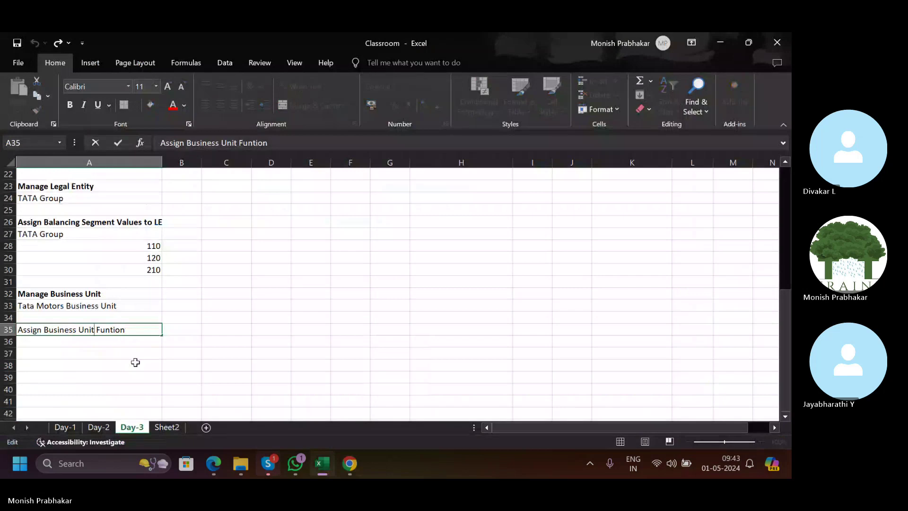
pyautogui.press('capslock')
pyautogui.write('BU')
pyautogui.press('capslock')
pyautogui.write('usin')
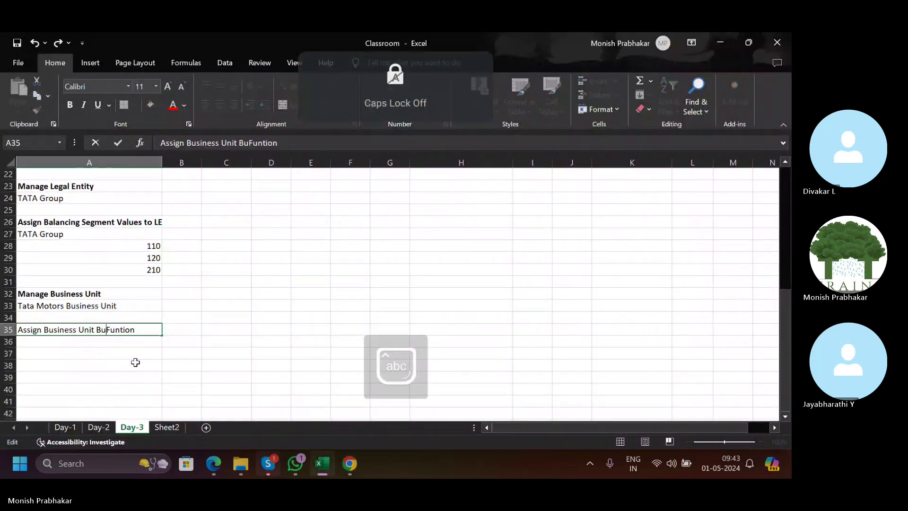
pyautogui.write('ess')
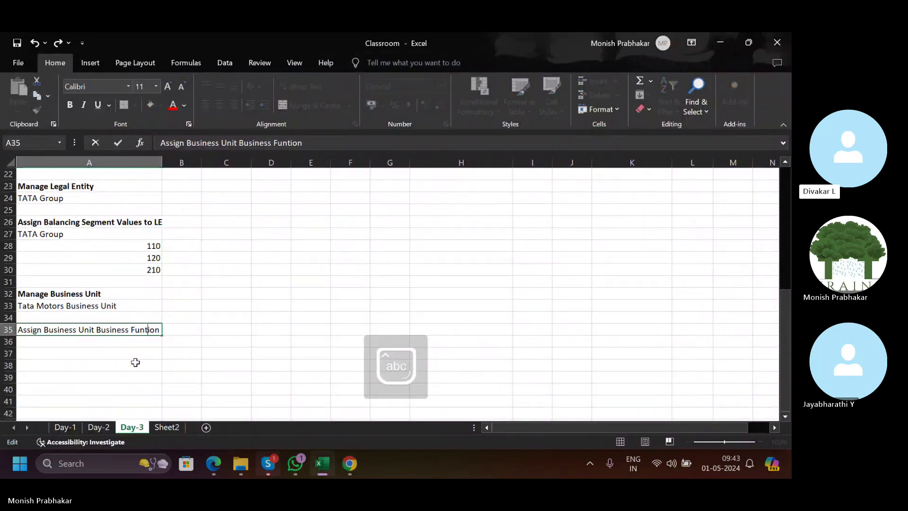
pyautogui.press('Right')
pyautogui.press('Right')
pyautogui.write('c')
pyautogui.press('Return')
pyautogui.press('Up')
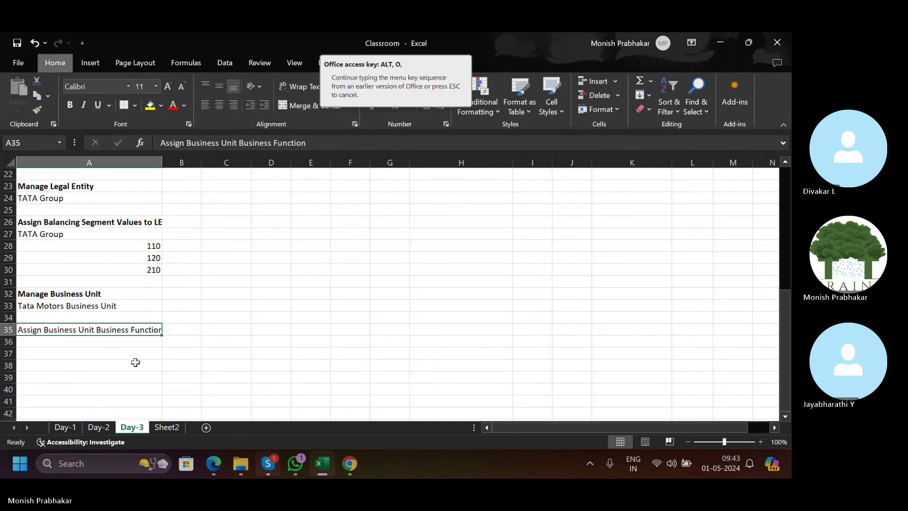
pyautogui.hotkey('ctrl', 'b')
# Cross-check the sheet against the Oracle task list and the recorded Tata Motors Business Unit name.
pyautogui.hotkey('alt', 'Tab')
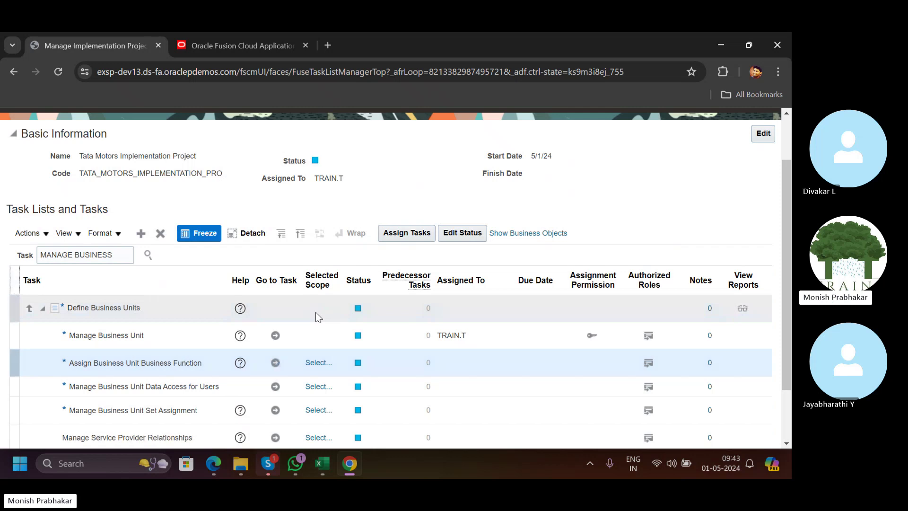
pyautogui.hotkey('alt', 'Tab')
pyautogui.scroll(3, 239, 314)
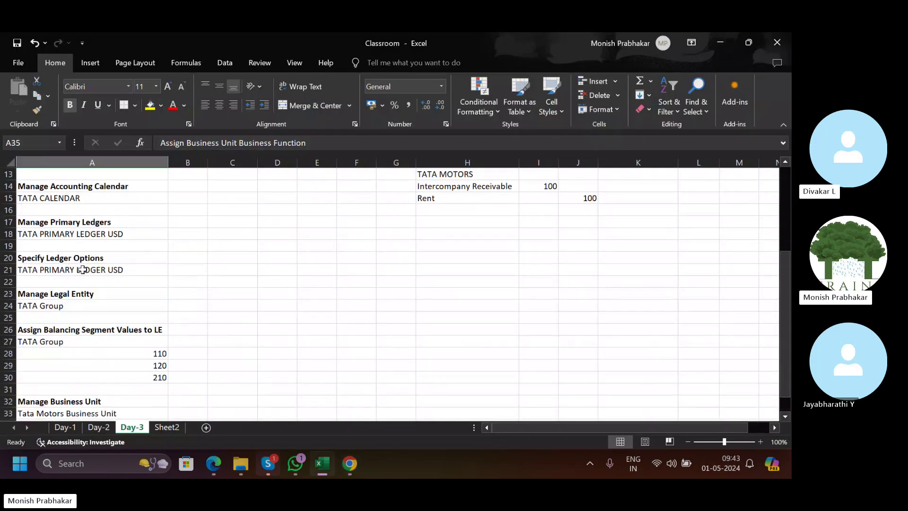
pyautogui.scroll(-1, 82, 267)
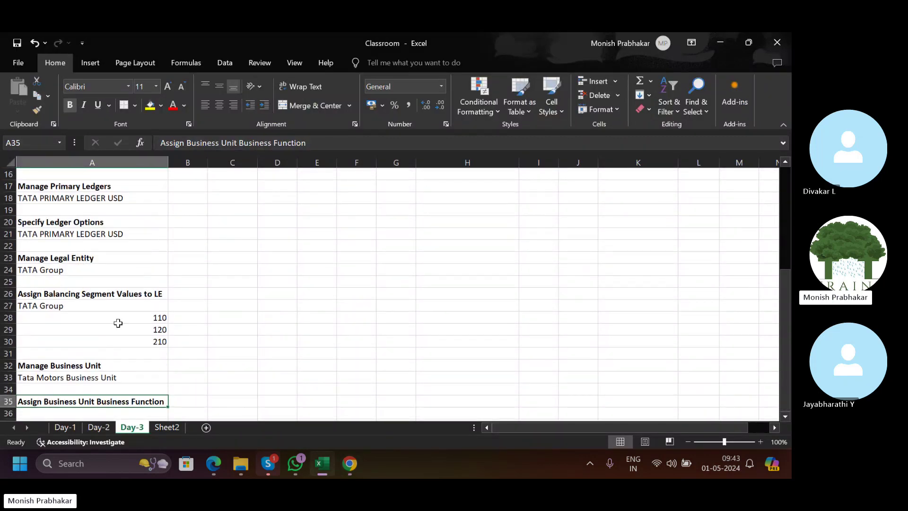
pyautogui.scroll(-2, 118, 323)
pyautogui.click(72, 305)
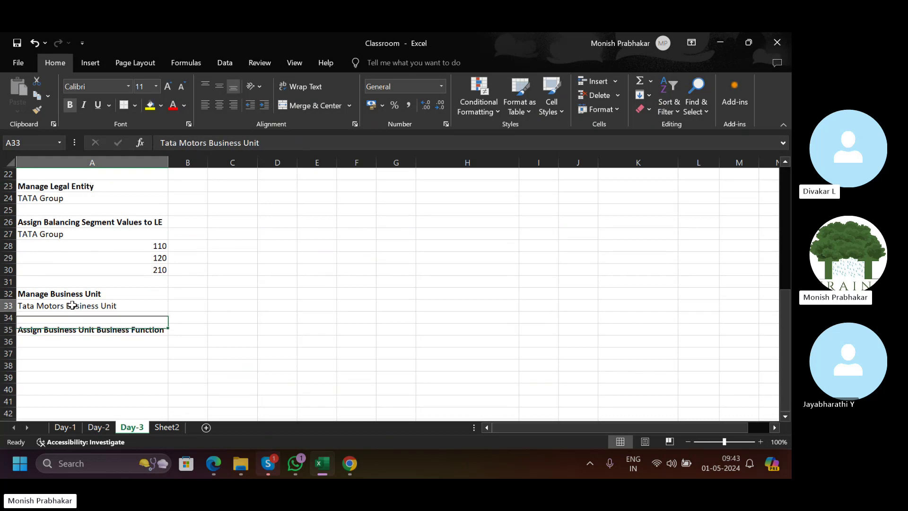
pyautogui.hotkey('alt', 'Tab')
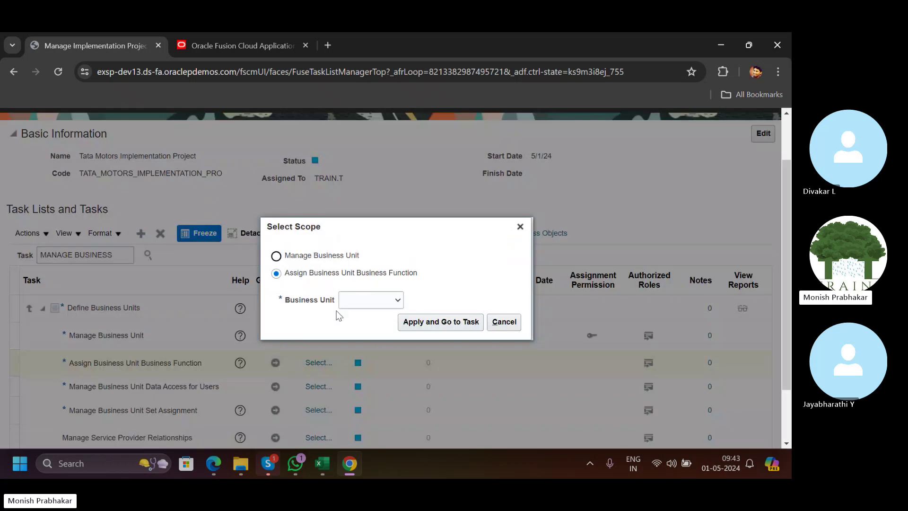
# Start the task and search business units named TATA to set its scope.
pyautogui.click(348, 305)
pyautogui.click(361, 331)
pyautogui.click(438, 326)
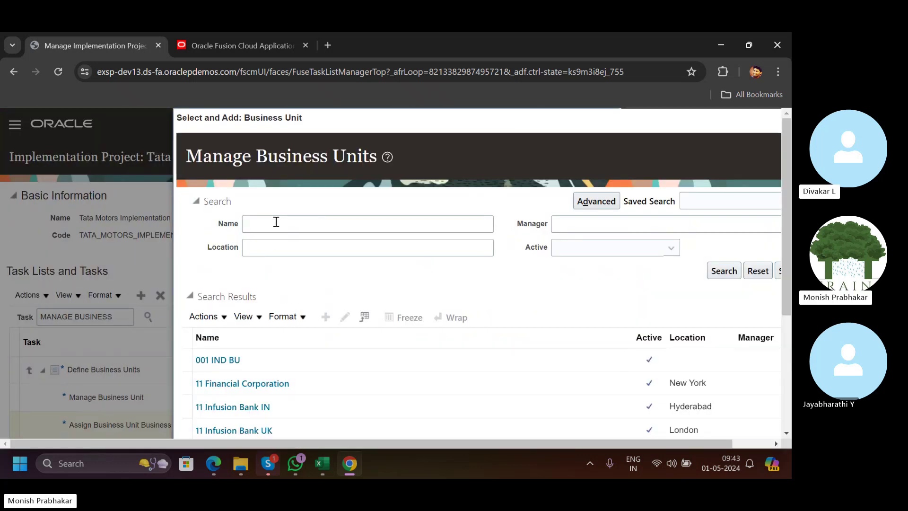
pyautogui.click(276, 221)
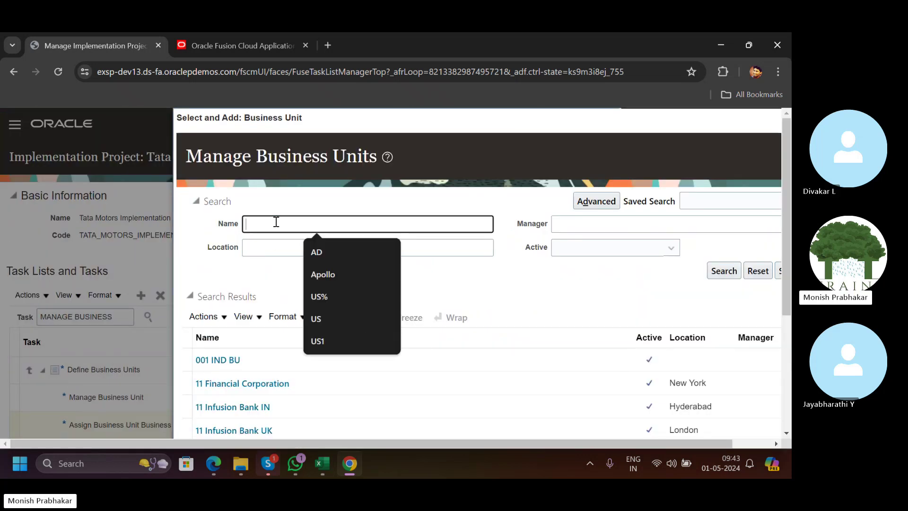
pyautogui.press('capslock')
pyautogui.write('TATA')
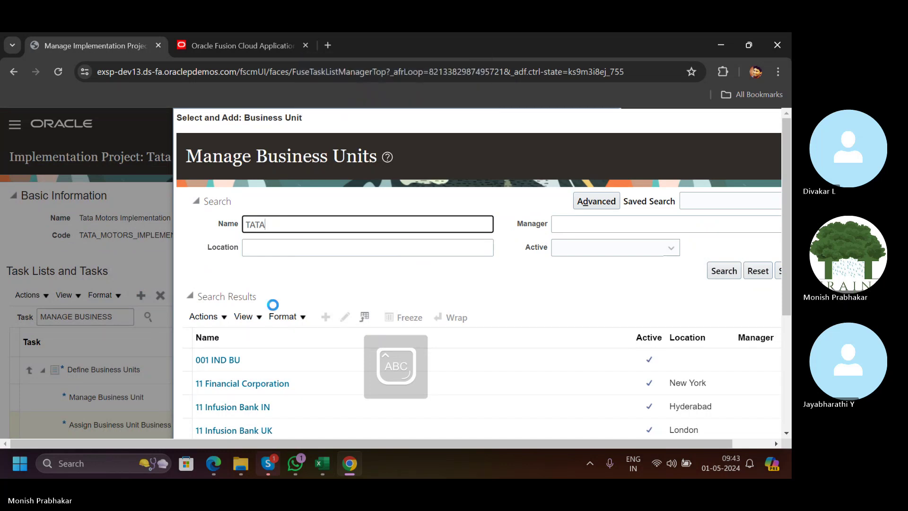
pyautogui.click(728, 276)
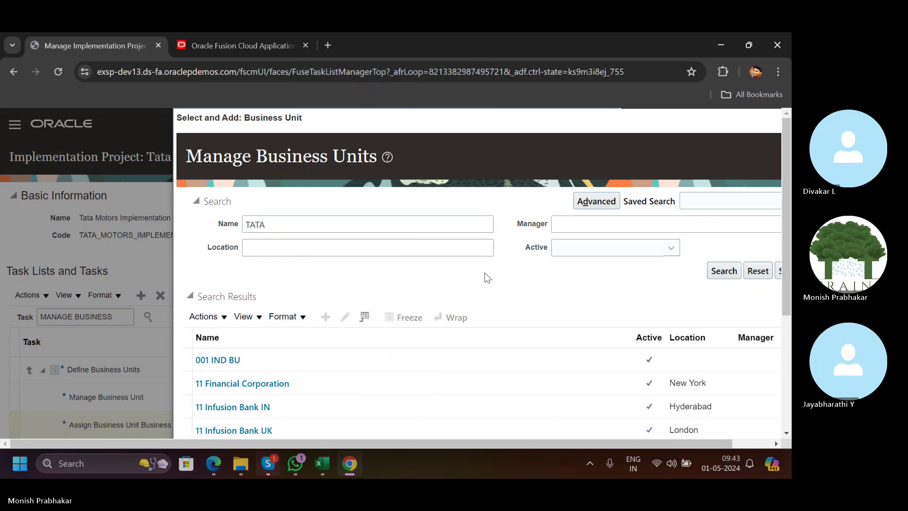
# Select TATA MOTORS BUSINESS UNIT from the results and save it as the scope.
pyautogui.scroll(-1, 339, 216)
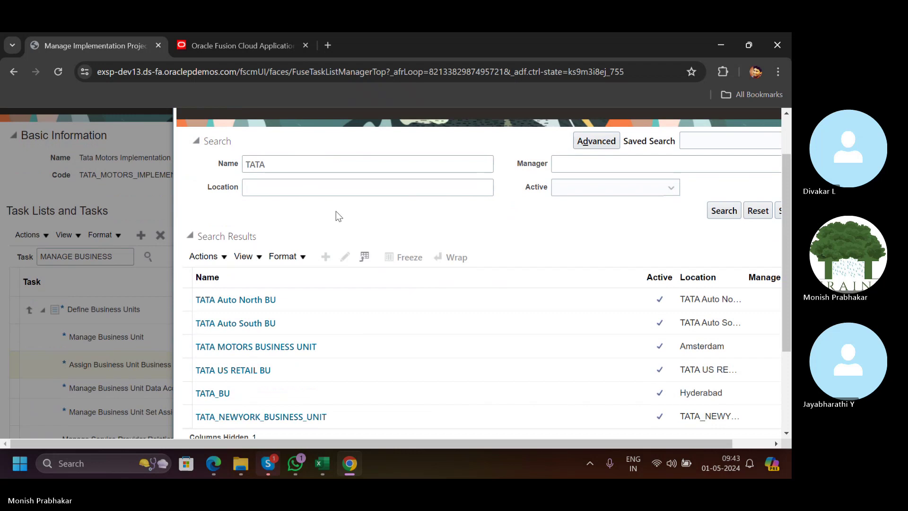
pyautogui.click(726, 210)
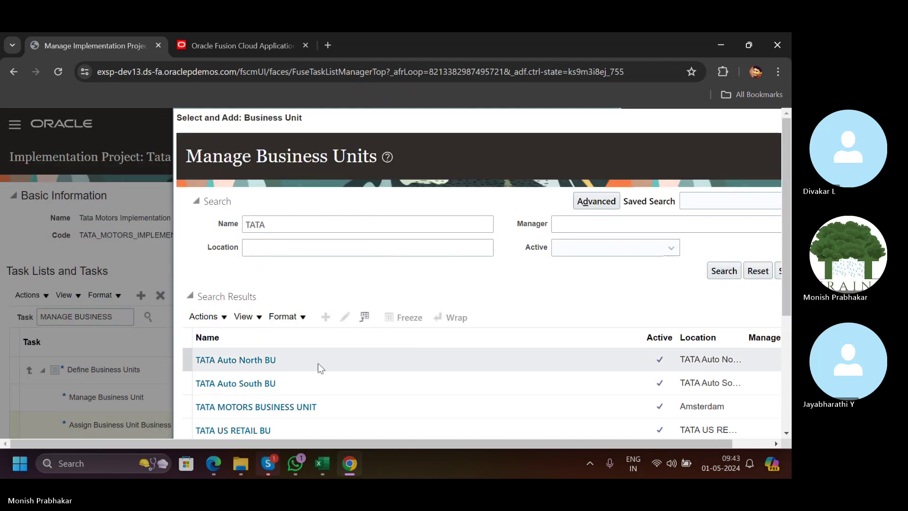
pyautogui.scroll(-3, 319, 366)
pyautogui.click(407, 246)
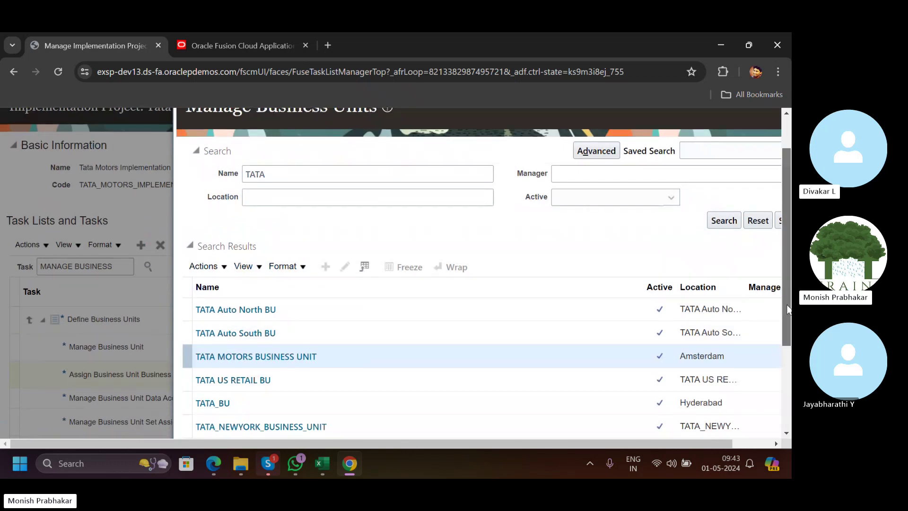
pyautogui.moveTo(787, 309); pyautogui.dragTo(787, 349)
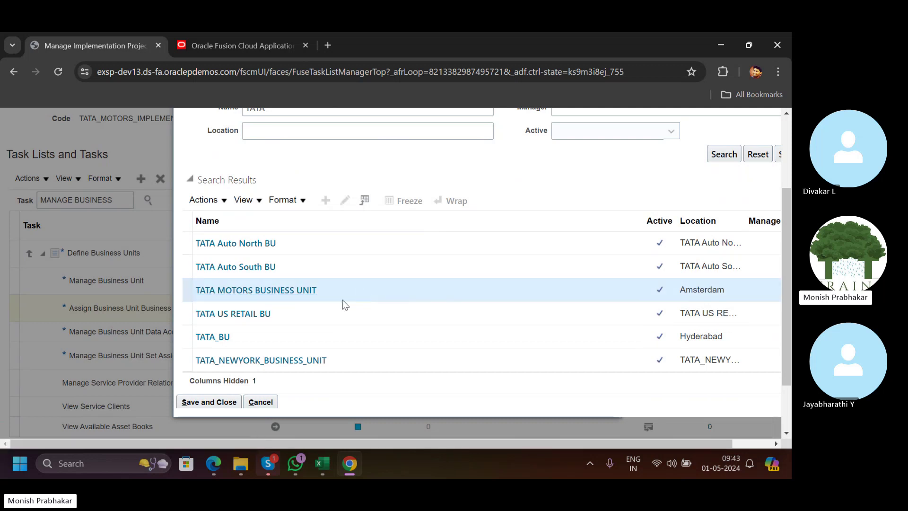
pyautogui.click(222, 406)
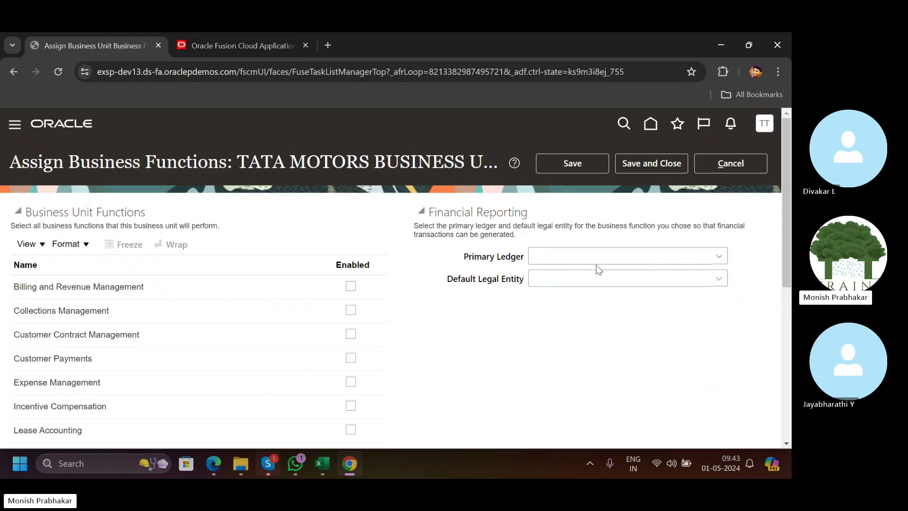
# Search ledgers for TATA and set TATA PRIMARY LEDGER USD as the primary ledger.
pyautogui.click(721, 260)
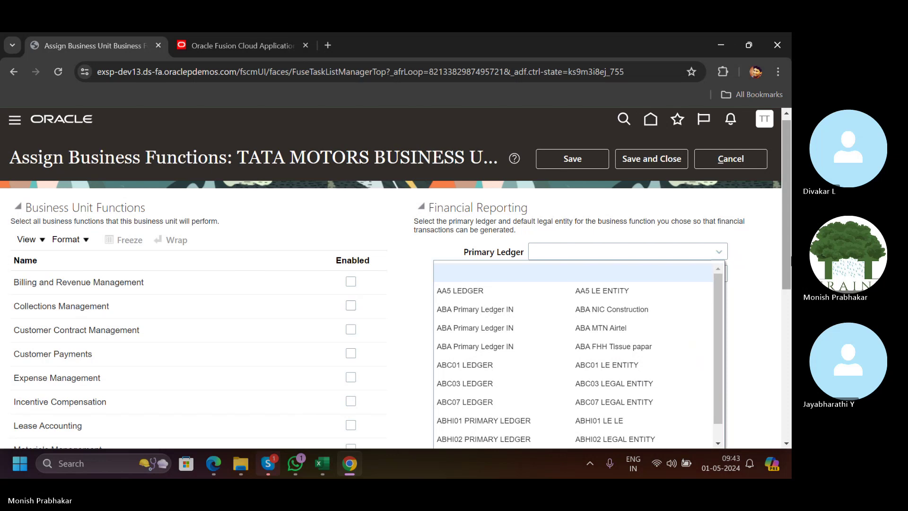
pyautogui.scroll(-5, 728, 293)
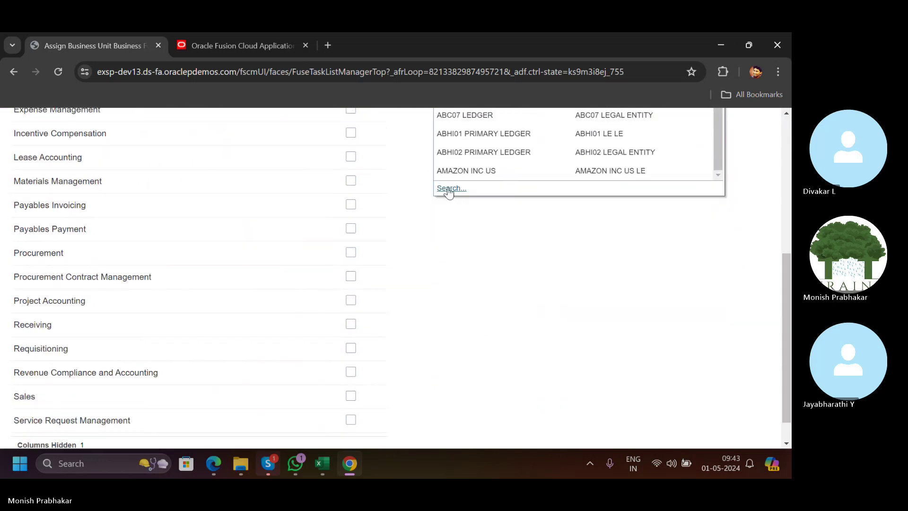
pyautogui.click(447, 188)
pyautogui.write('TATA')
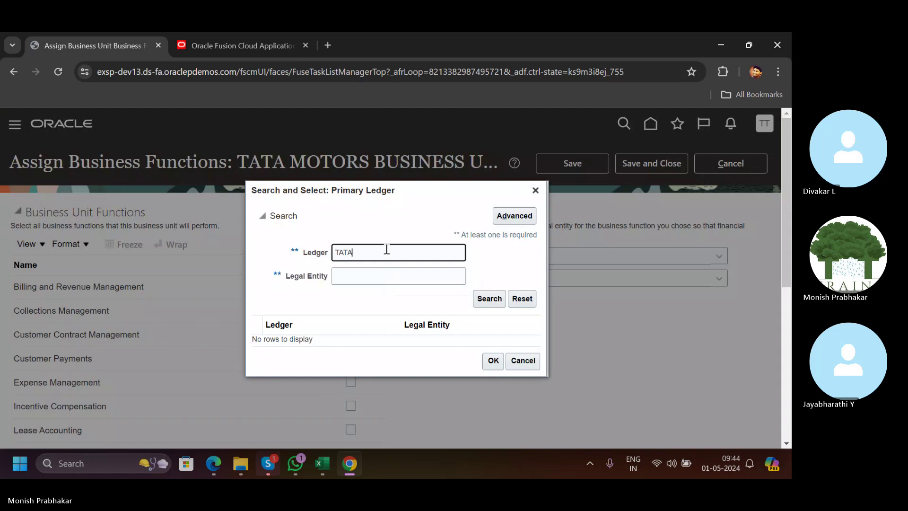
pyautogui.press('Return')
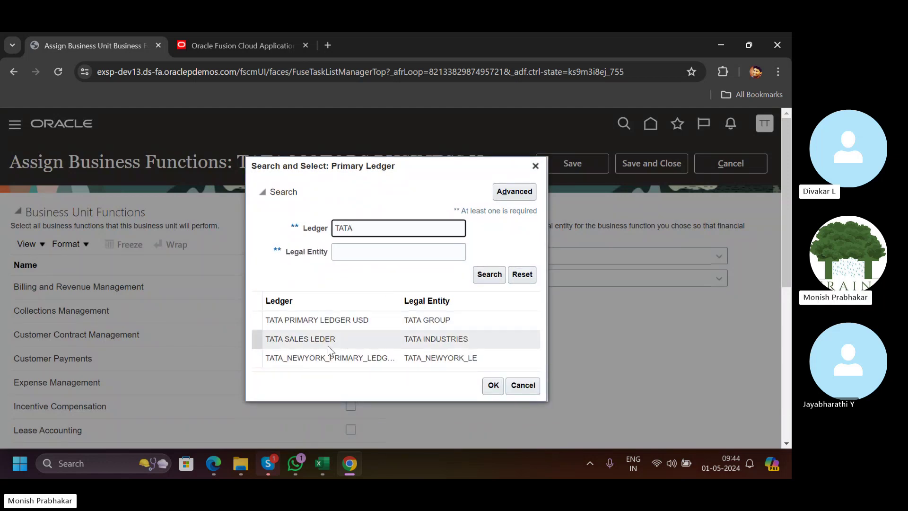
pyautogui.click(331, 319)
pyautogui.click(487, 385)
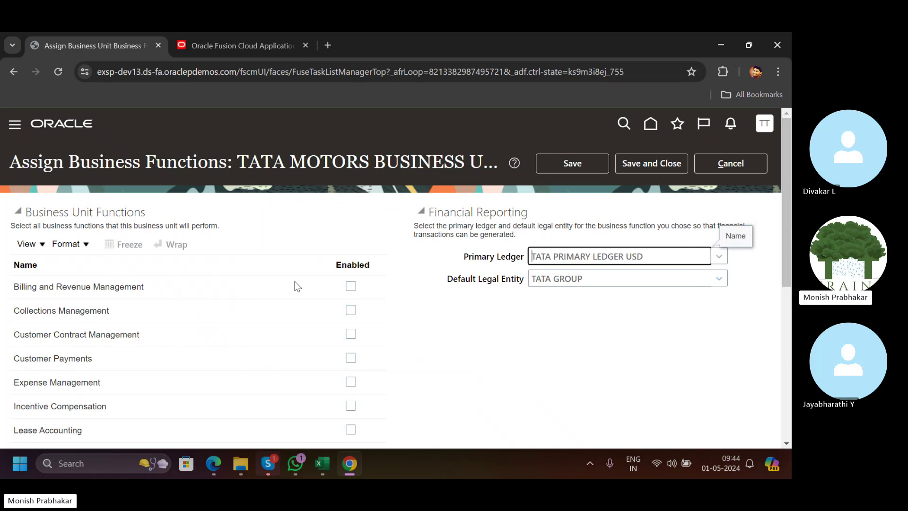
pyautogui.scroll(-1, 296, 285)
pyautogui.scroll(-1, 296, 285)
pyautogui.scroll(2, 295, 285)
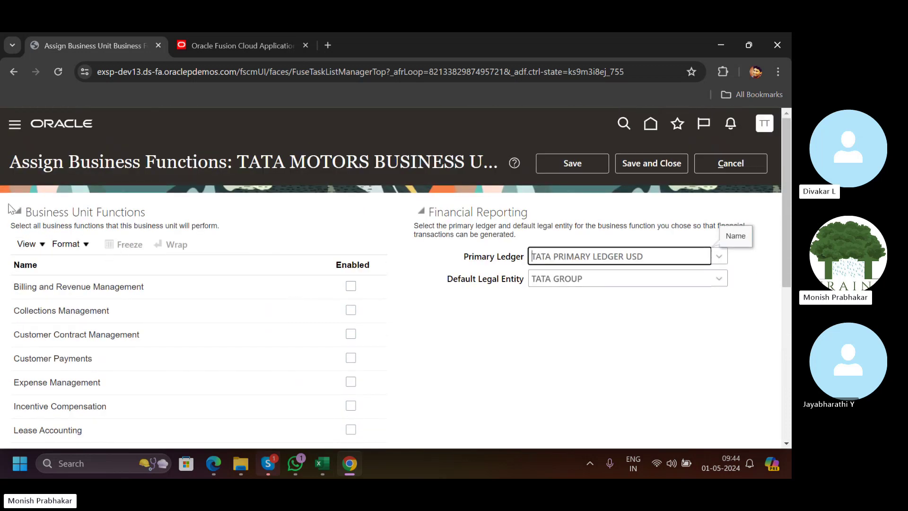
pyautogui.moveTo(32, 212); pyautogui.dragTo(148, 213)
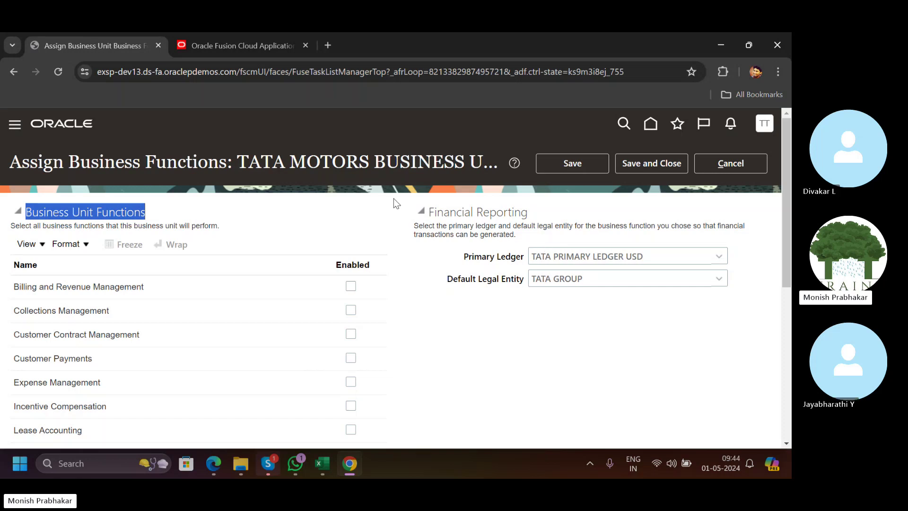
pyautogui.scroll(-1, 394, 197)
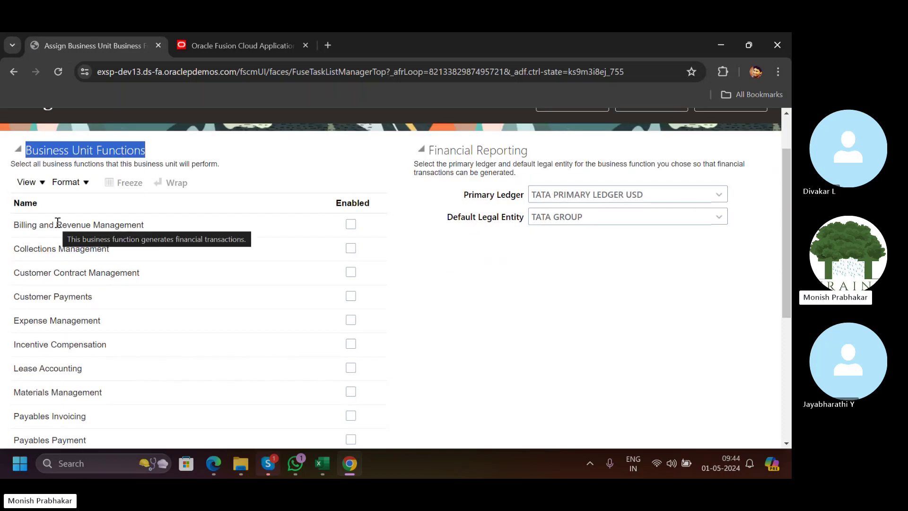
pyautogui.scroll(-1, 57, 223)
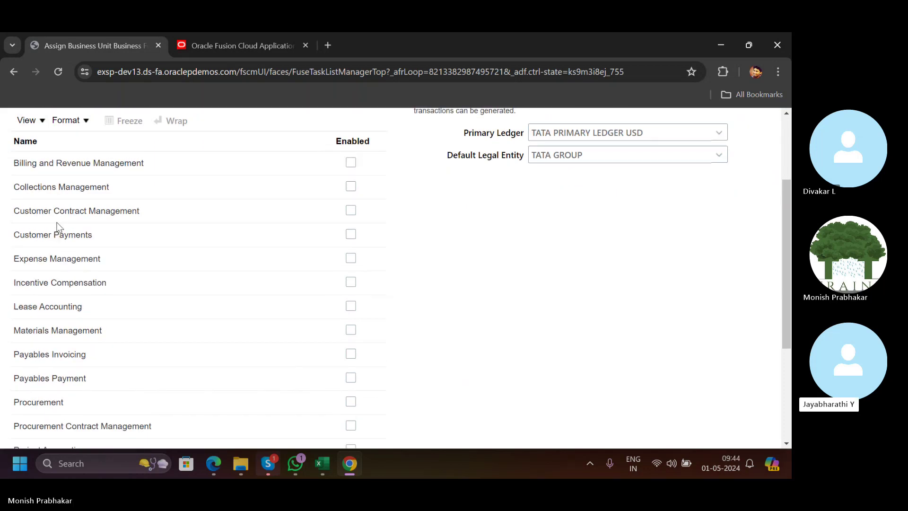
pyautogui.scroll(-1, 57, 227)
pyautogui.scroll(1, 57, 222)
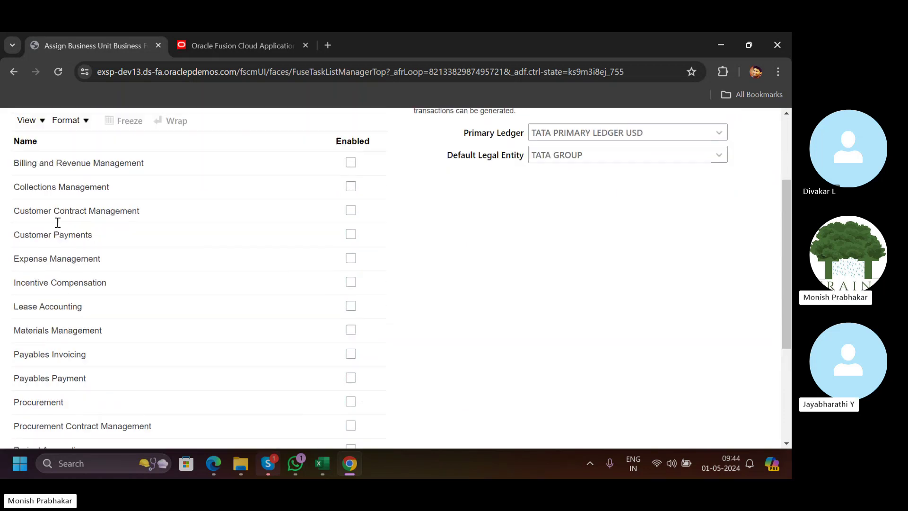
pyautogui.scroll(-3, 57, 222)
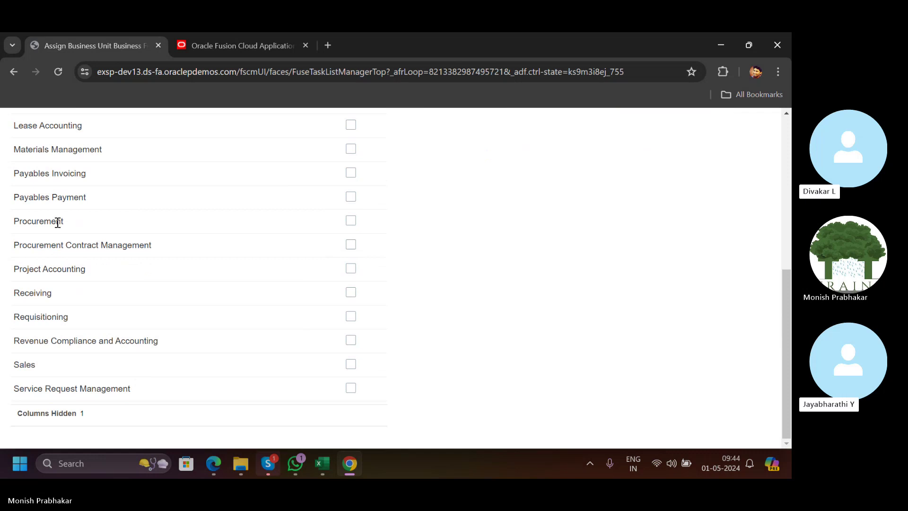
pyautogui.scroll(1, 254, 411)
pyautogui.click(328, 469)
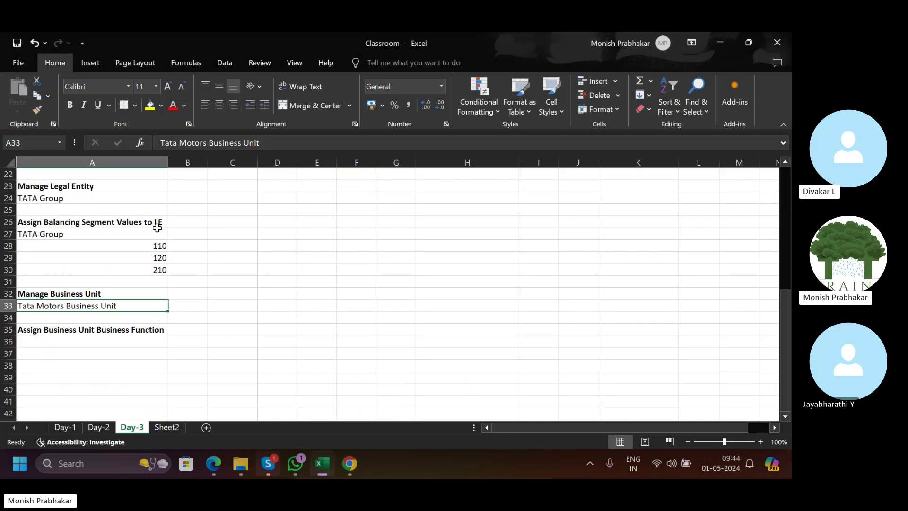
pyautogui.scroll(7, 191, 232)
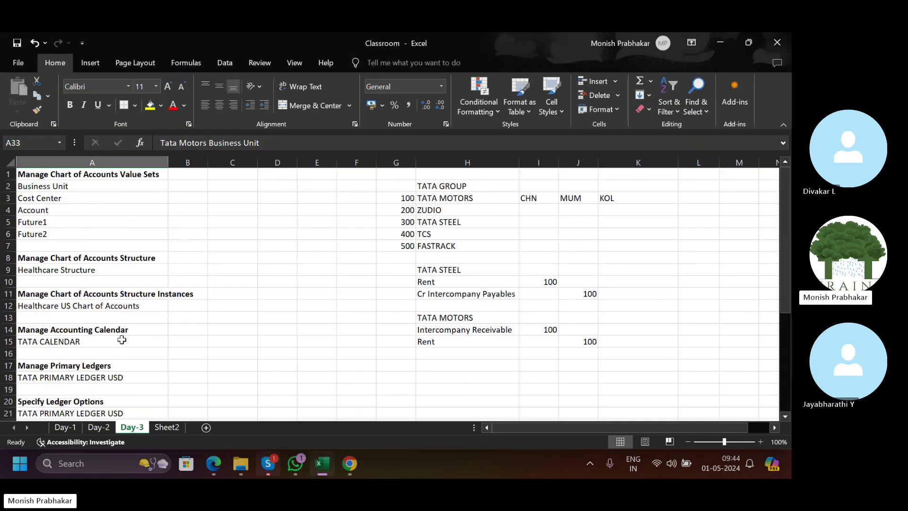
pyautogui.click(322, 463)
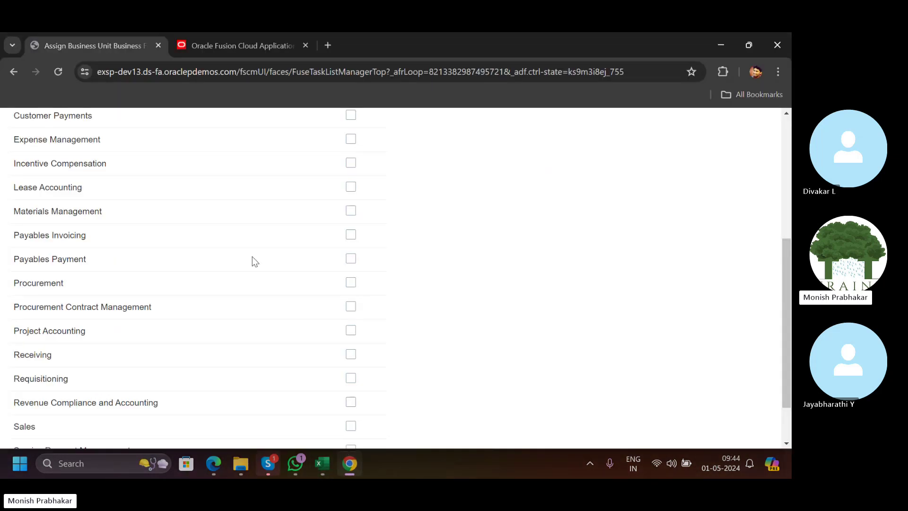
pyautogui.scroll(4, 252, 256)
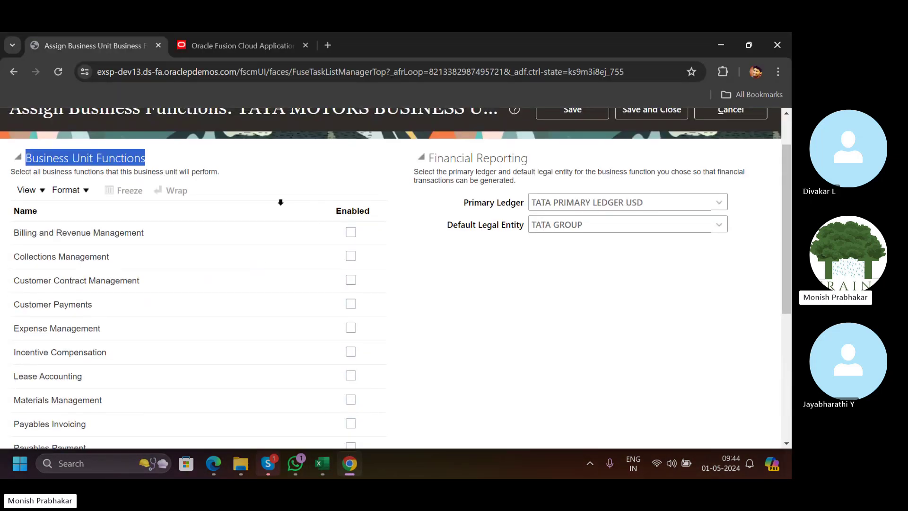
pyautogui.moveTo(247, 162); pyautogui.dragTo(472, 170)
pyautogui.scroll(-1, 471, 170)
pyautogui.scroll(-2, 471, 170)
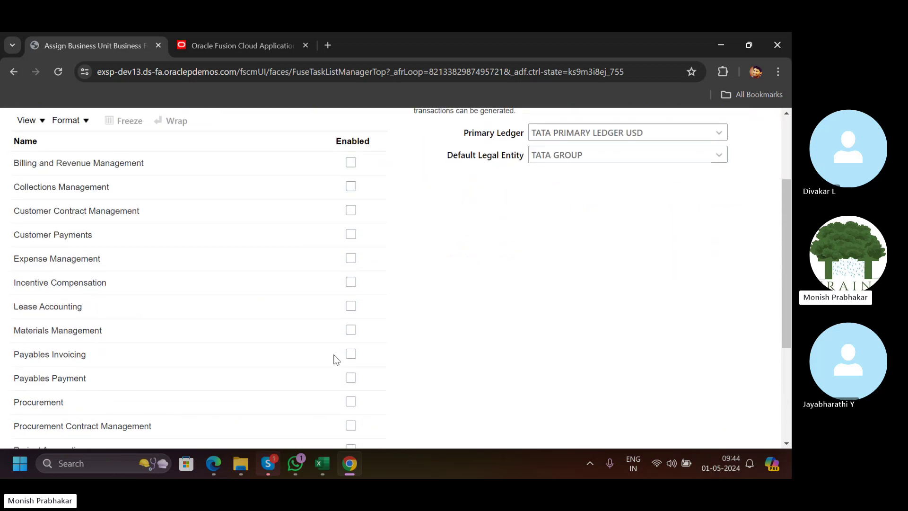
# Enable Payables Invoicing, then turn Payables Payment back off and accept the removal warning.
pyautogui.click(351, 355)
pyautogui.click(350, 378)
pyautogui.click(350, 378)
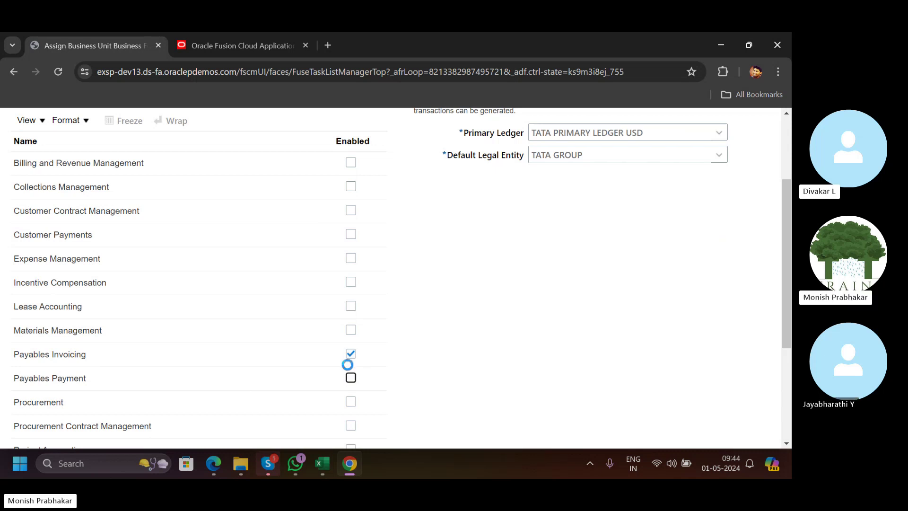
pyautogui.click(614, 294)
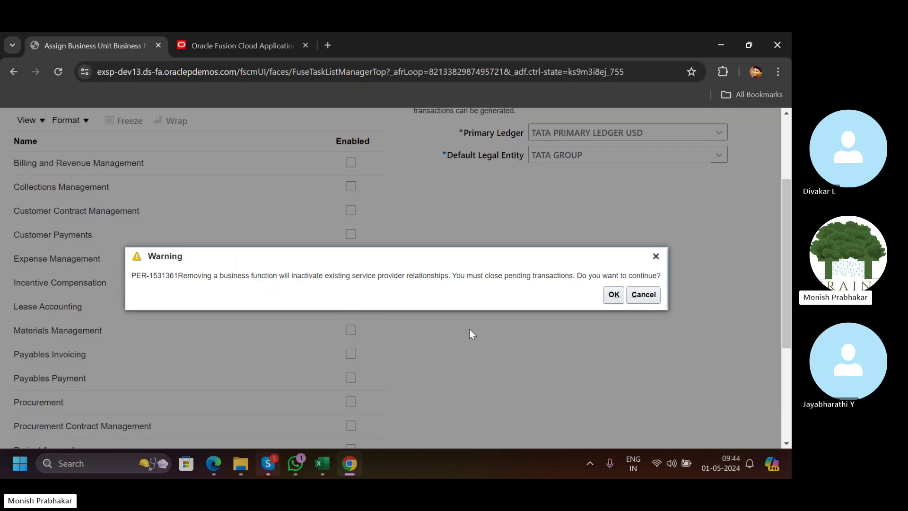
pyautogui.click(613, 294)
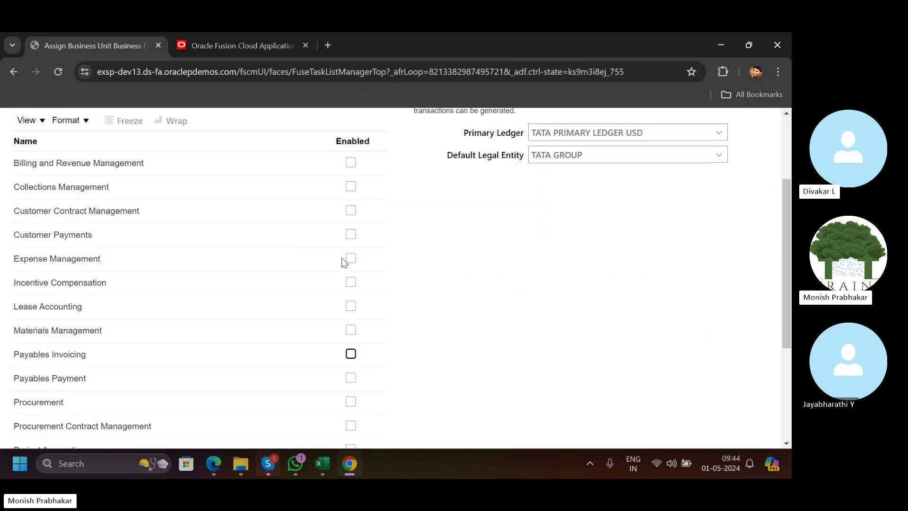
# Enable Customer Payments, Collections, Billing, Customer Contract, Expense, Incentive, Lease, Materials, Payables and Procurement functions.
pyautogui.click(350, 236)
pyautogui.click(351, 187)
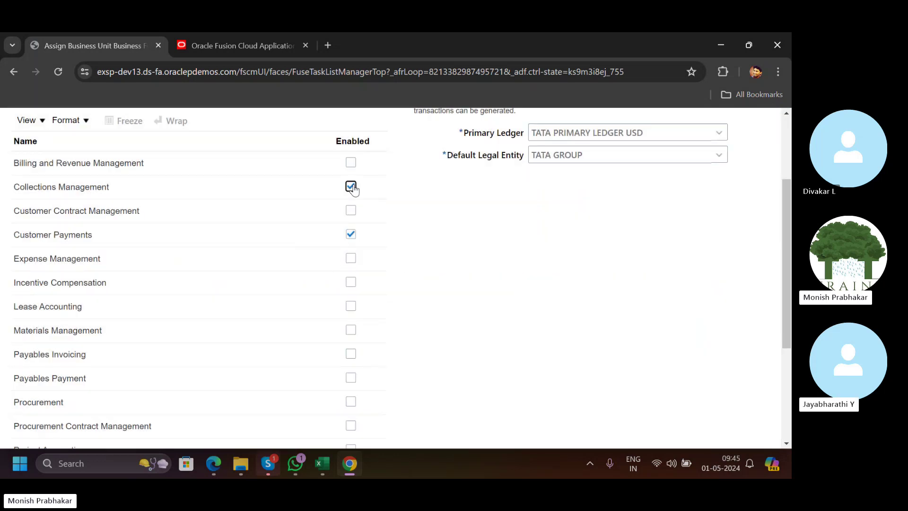
pyautogui.click(350, 162)
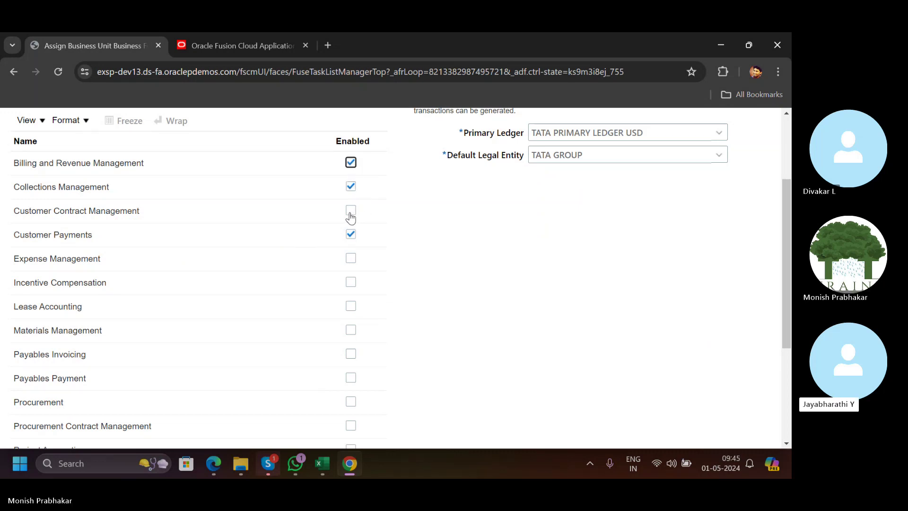
pyautogui.click(350, 211)
pyautogui.click(350, 258)
pyautogui.click(350, 283)
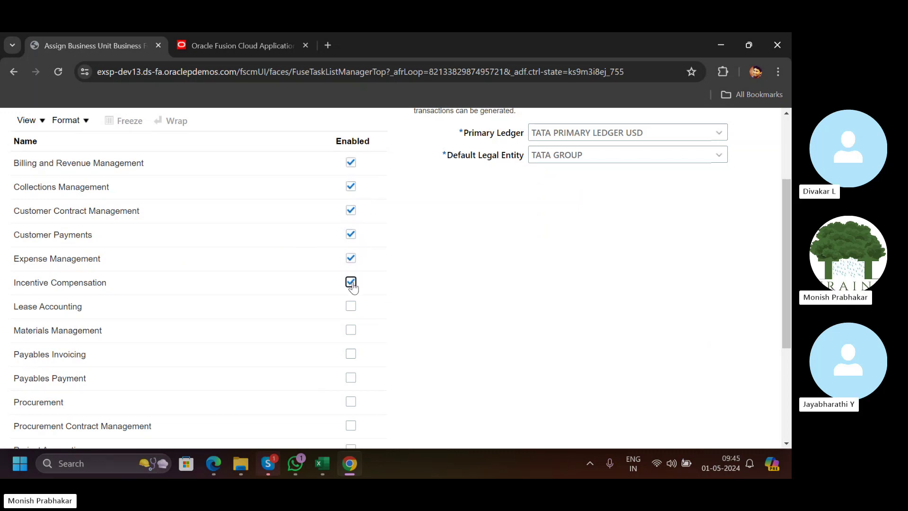
pyautogui.click(350, 307)
pyautogui.click(350, 330)
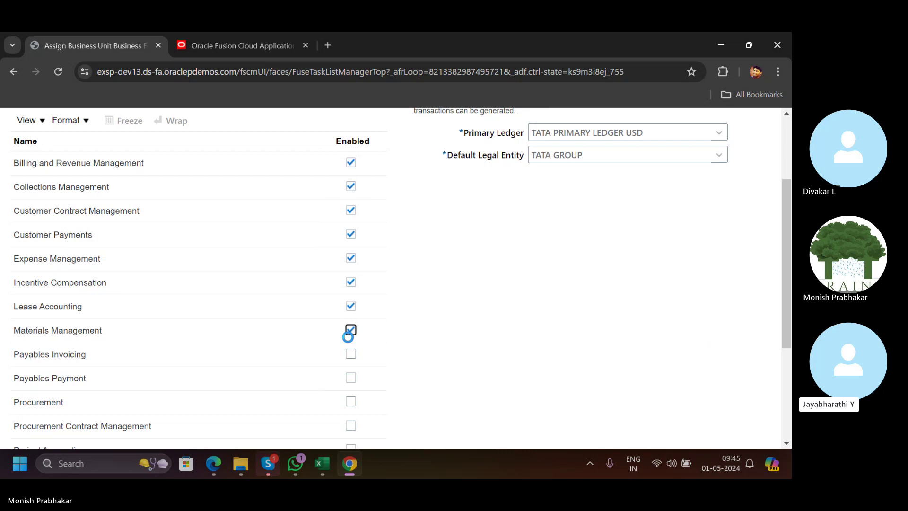
pyautogui.click(350, 354)
pyautogui.click(350, 379)
pyautogui.click(351, 401)
# Enable Service Request, Sales, Revenue Compliance, Requisitioning, Receiving and Procurement Contract Management, then save and close.
pyautogui.scroll(-3, 364, 416)
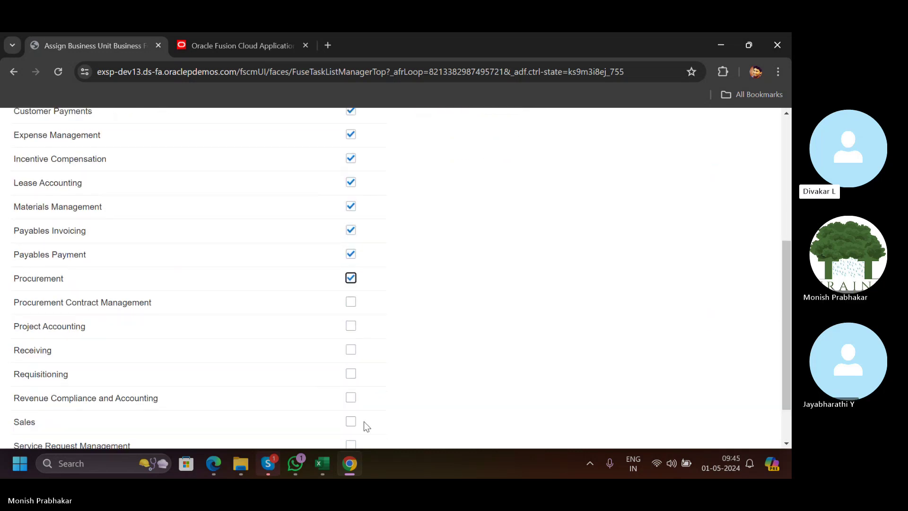
pyautogui.scroll(-1, 343, 404)
pyautogui.click(350, 387)
pyautogui.click(350, 364)
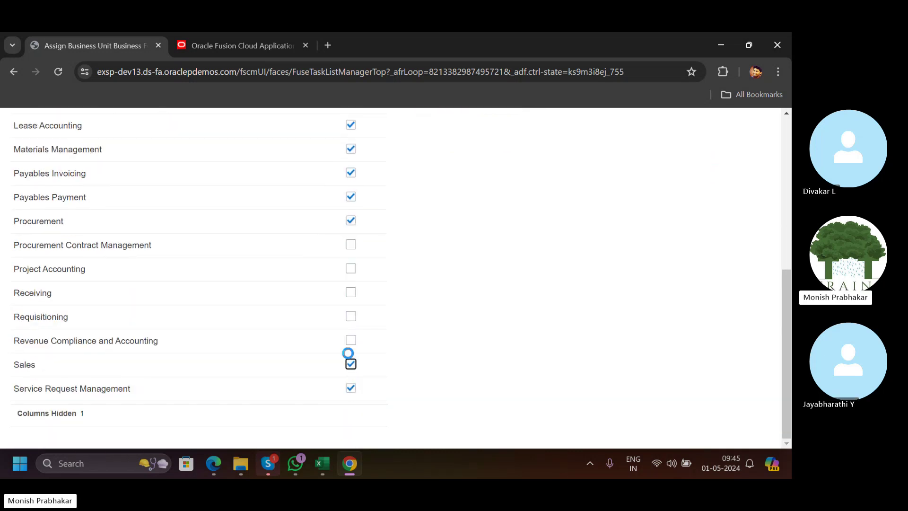
pyautogui.click(351, 340)
pyautogui.click(351, 317)
pyautogui.click(350, 292)
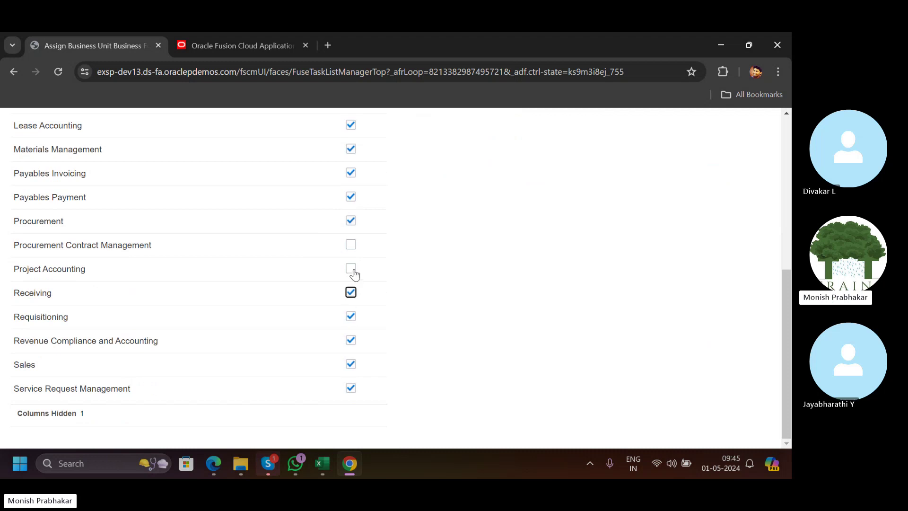
pyautogui.click(350, 245)
pyautogui.scroll(6, 435, 275)
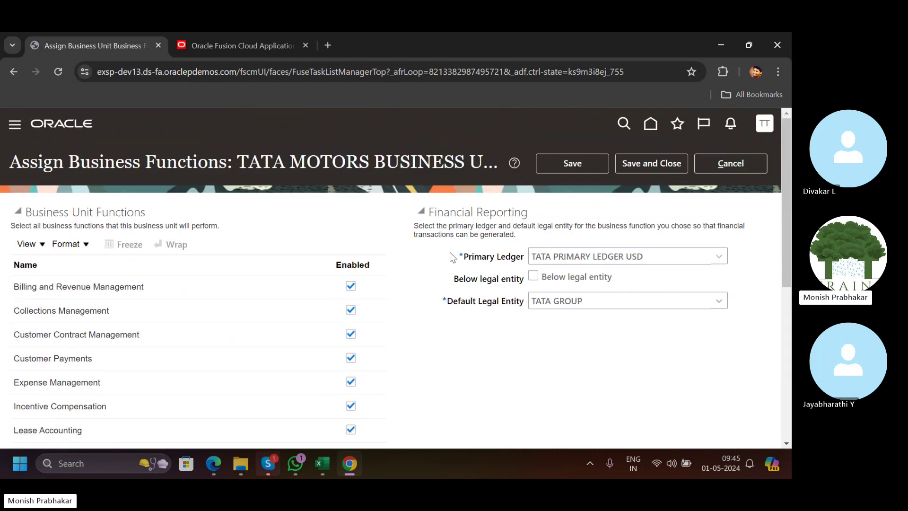
pyautogui.click(646, 164)
# On Sheet2 of the Classroom workbook, enter the university name in C13.
pyautogui.click(322, 463)
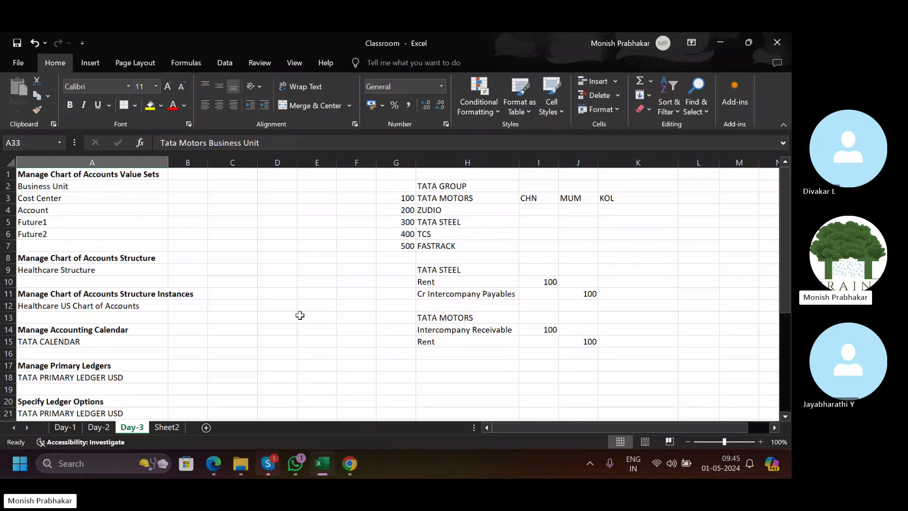
pyautogui.click(167, 427)
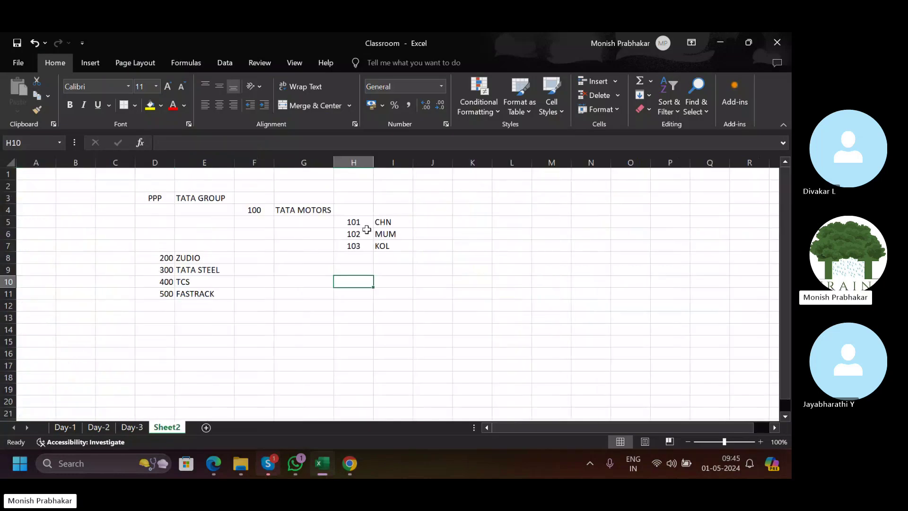
pyautogui.click(492, 247)
pyautogui.click(115, 317)
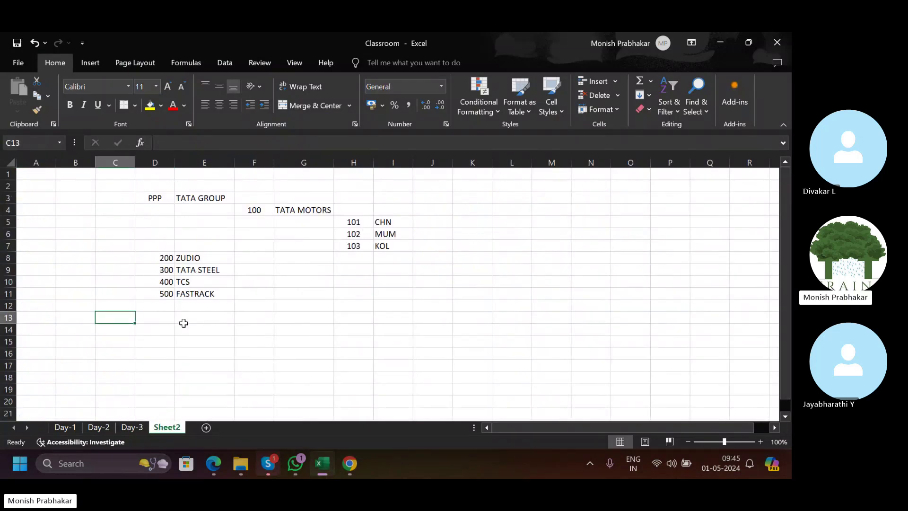
pyautogui.write('ANNA UNI')
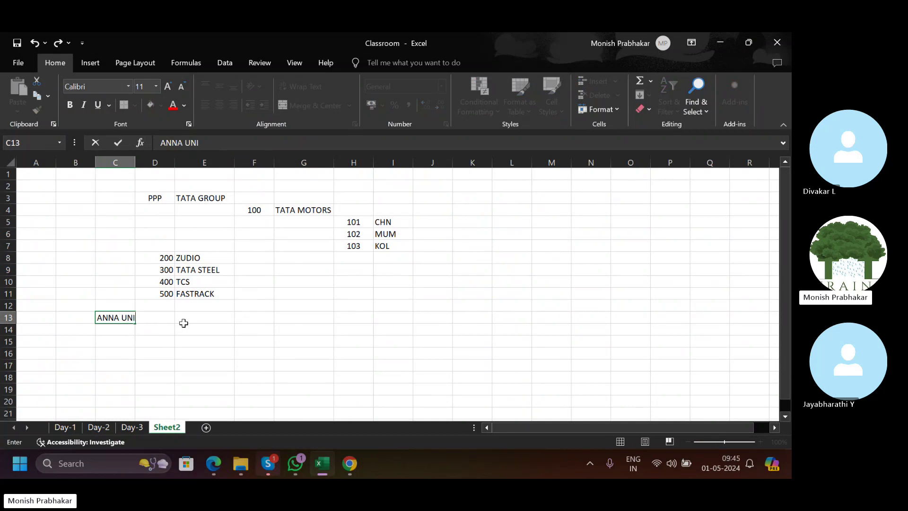
pyautogui.write('VERSITY')
pyautogui.hotkey('ctrl', 'Return')
pyautogui.write('TEH')
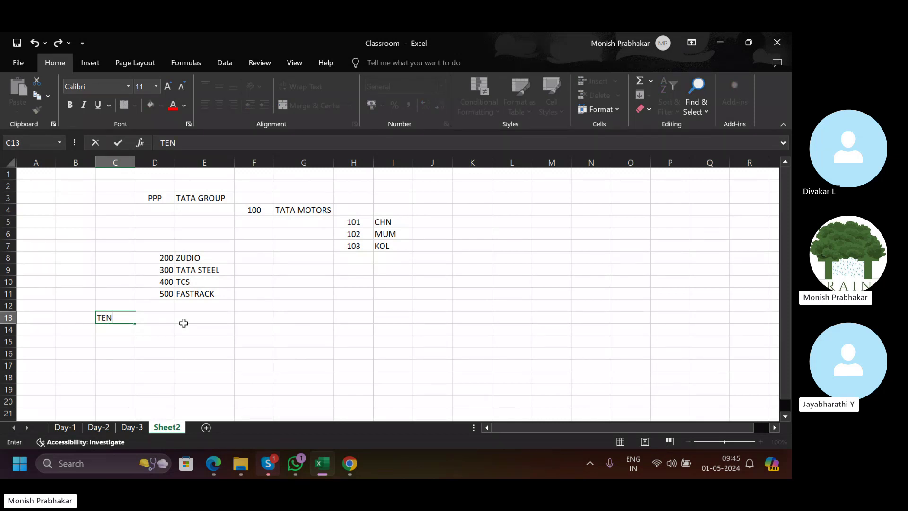
pyautogui.write('NESSE UNIV')
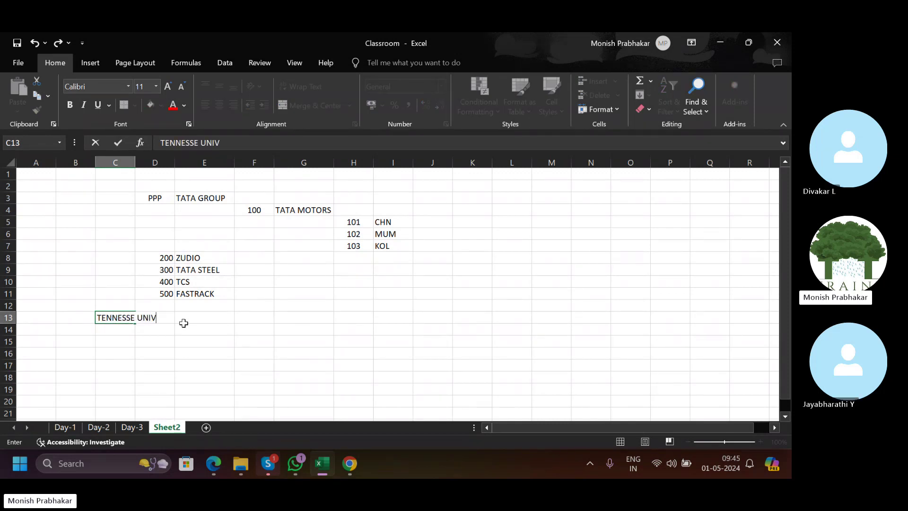
pyautogui.write('ERITY')
pyautogui.press('Return')
pyautogui.press('Up')
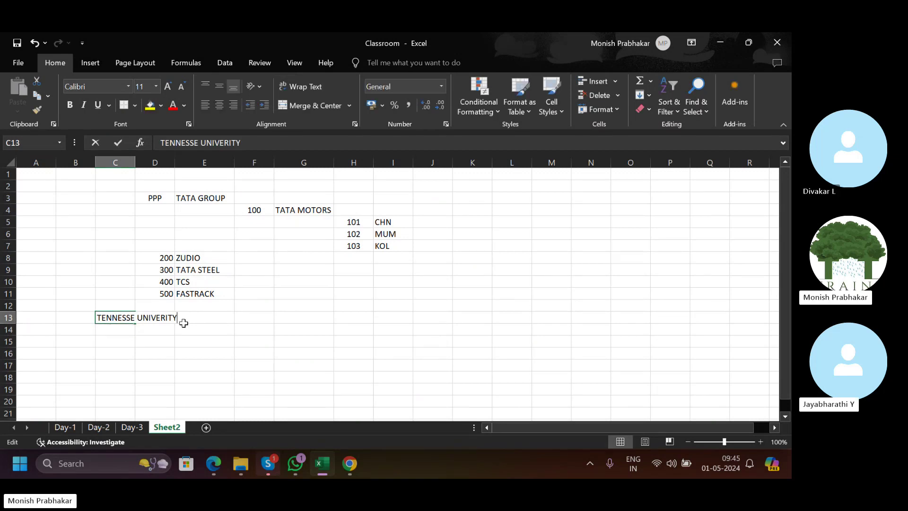
# Correct C13 to read TENNESSE UNIVERSITY and autofit column C.
pyautogui.press('F2')
pyautogui.press('Left')
pyautogui.press('Left')
pyautogui.press('Left')
pyautogui.write('S')
pyautogui.press('Return')
pyautogui.press('Up')
pyautogui.hotkey('alt', 'h')
pyautogui.press('o')
pyautogui.press('i')
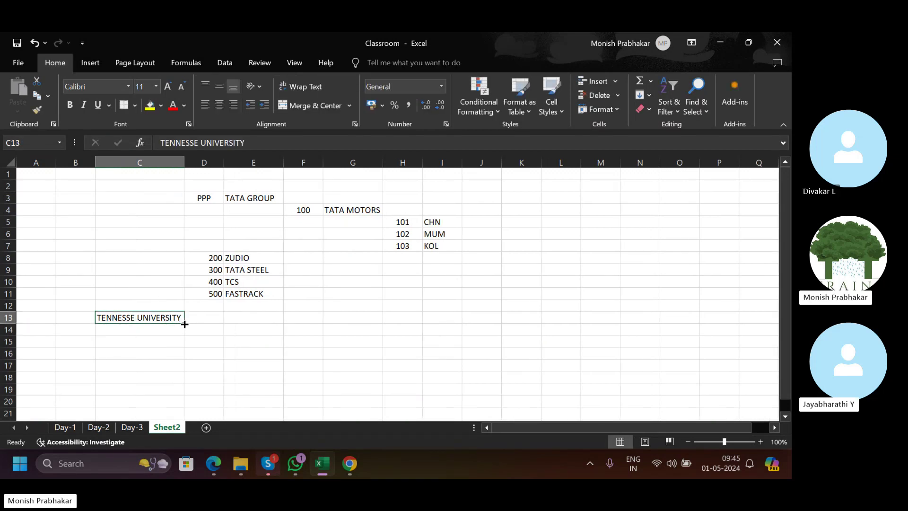
# List A, B and C in C14:C16 under the university name.
pyautogui.press('Down')
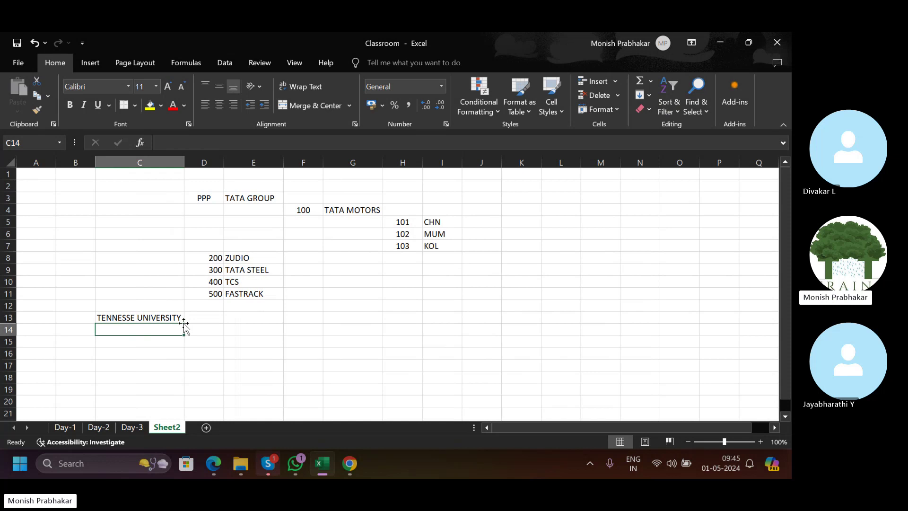
pyautogui.press('Up')
pyautogui.press('Down')
pyautogui.write('A')
pyautogui.press('Return')
pyautogui.write('B')
pyautogui.press('Return')
pyautogui.write('C')
pyautogui.press('Return')
pyautogui.press('Up')
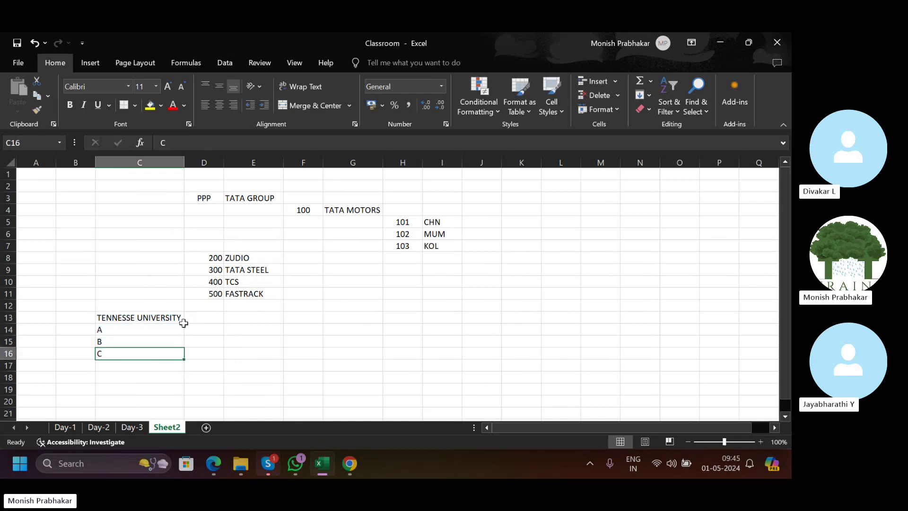
# Enter TECH UNIVERSITY in D14 and autofit column D.
pyautogui.press('Right')
pyautogui.press('Up')
pyautogui.press('Up')
pyautogui.write('TEC')
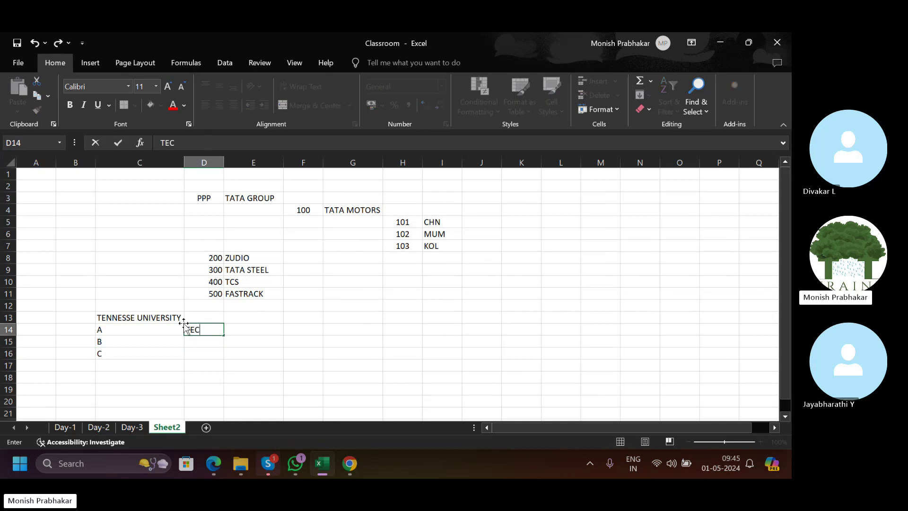
pyautogui.write('H UNIVERSITY')
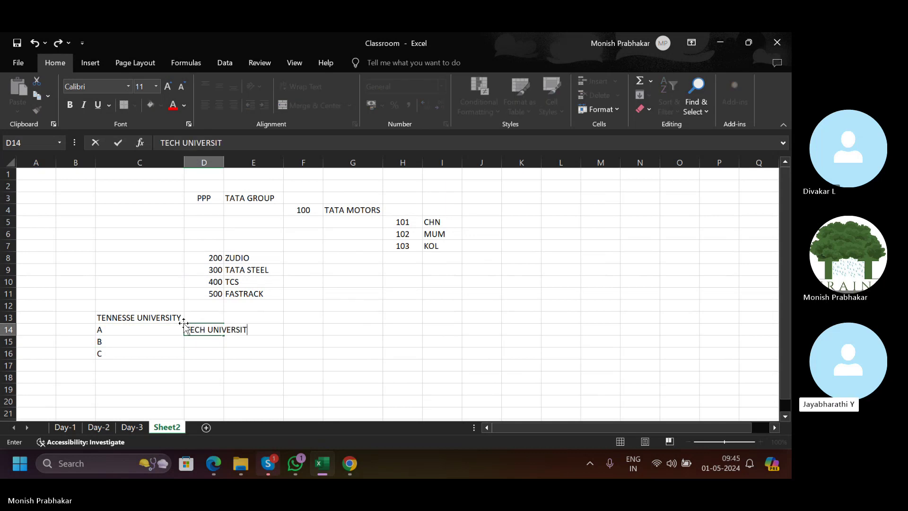
pyautogui.press('Return')
pyautogui.press('Up')
pyautogui.hotkey('alt', 'h')
pyautogui.press('o')
pyautogui.press('i')
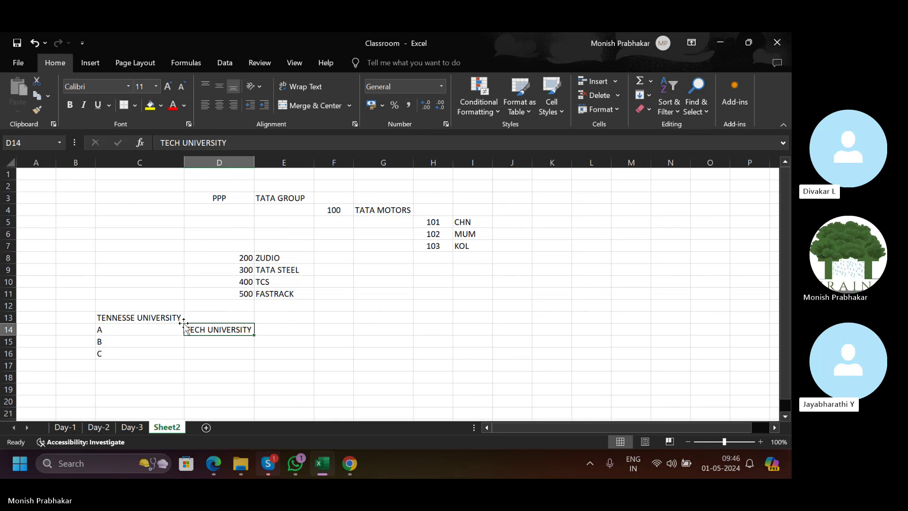
# Enter TECH FARMS in D15 and TECH LLC in D16.
pyautogui.press('Return')
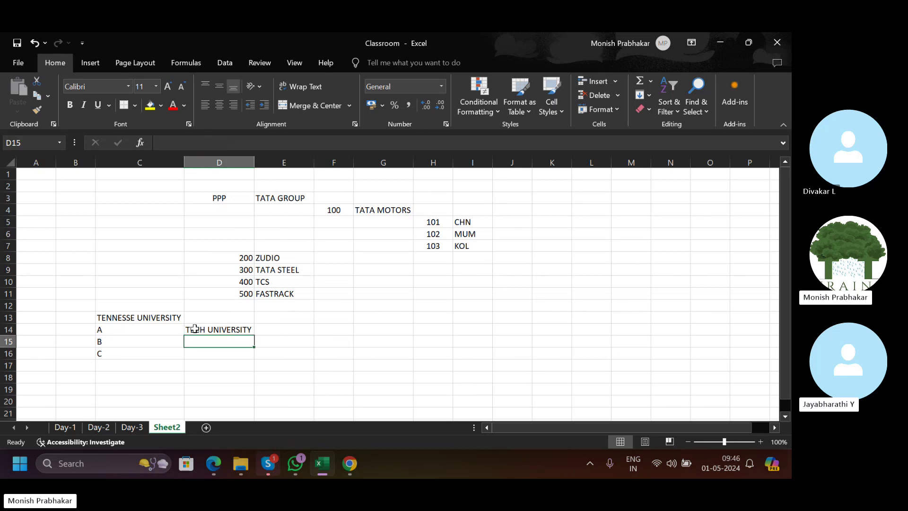
pyautogui.write('L')
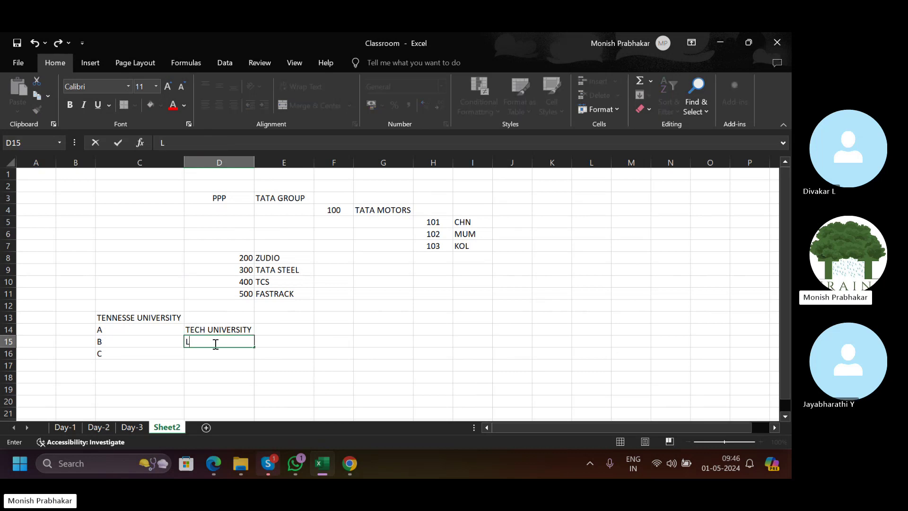
pyautogui.press('BackSpace')
pyautogui.write('TECH FARMS')
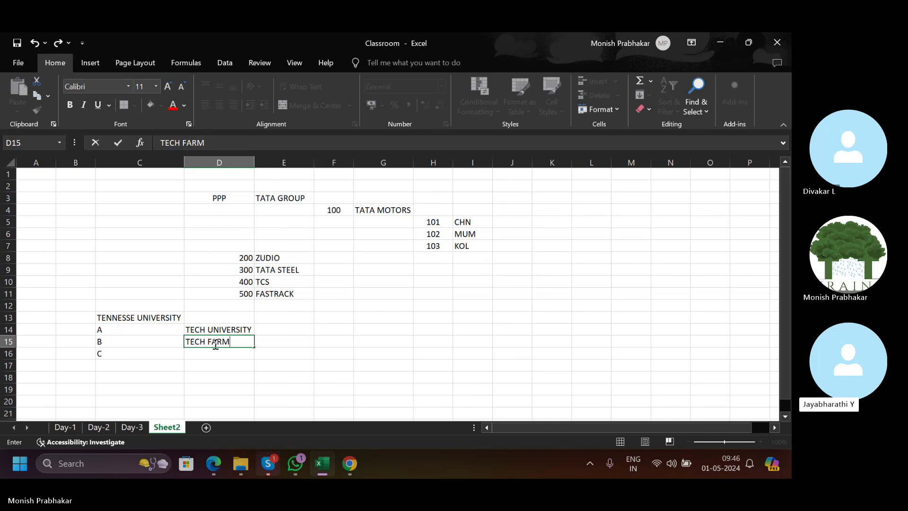
pyautogui.press('Return')
pyautogui.write('TECH LLC')
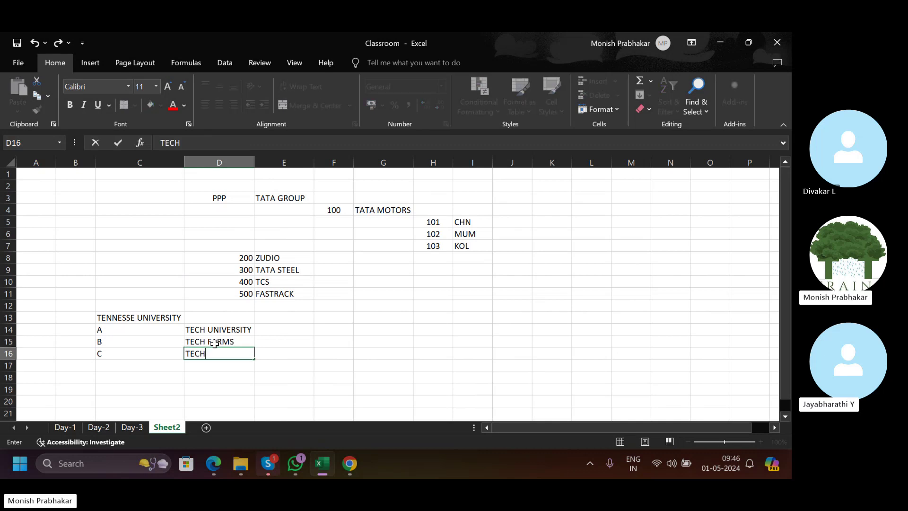
pyautogui.press('Return')
pyautogui.press('Up')
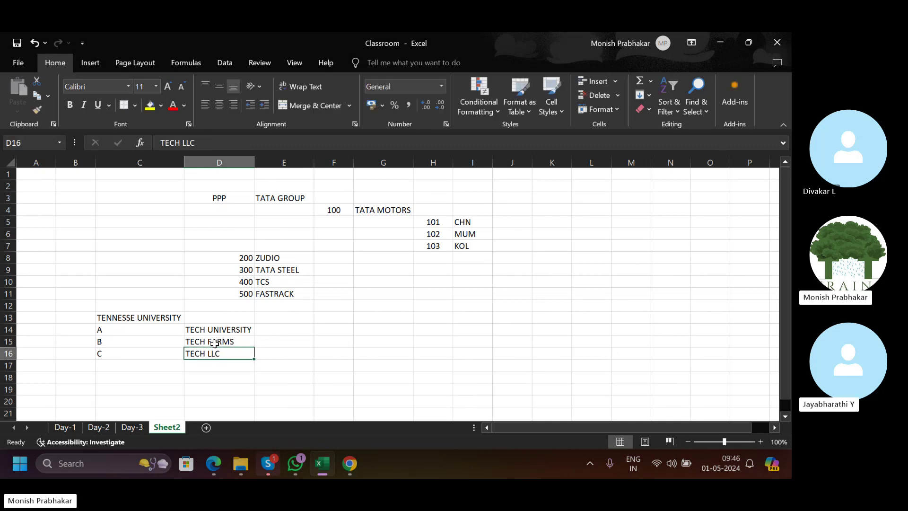
# Add FEES COLLECTION in E14 beside TECH UNIVERSITY.
pyautogui.click(101, 316)
pyautogui.moveTo(214, 331); pyautogui.dragTo(214, 353)
pyautogui.click(227, 330)
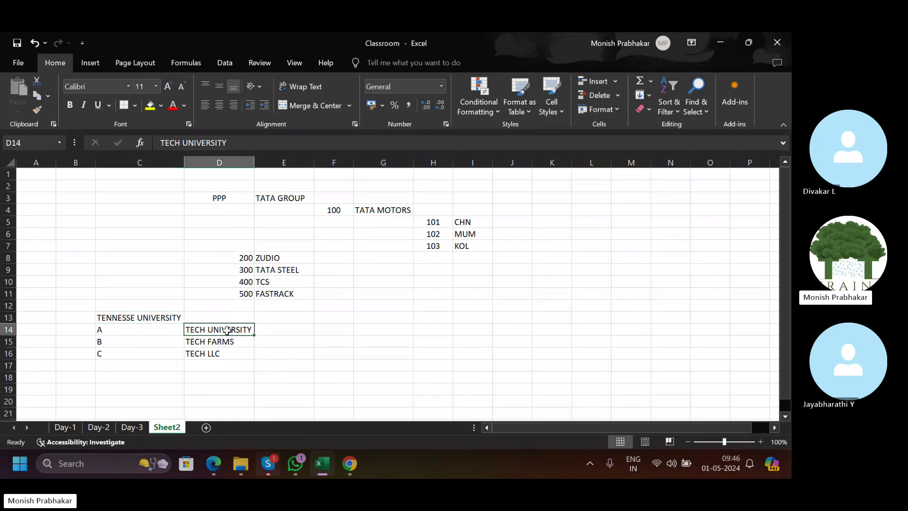
pyautogui.click(275, 329)
pyautogui.moveTo(207, 328); pyautogui.dragTo(274, 327)
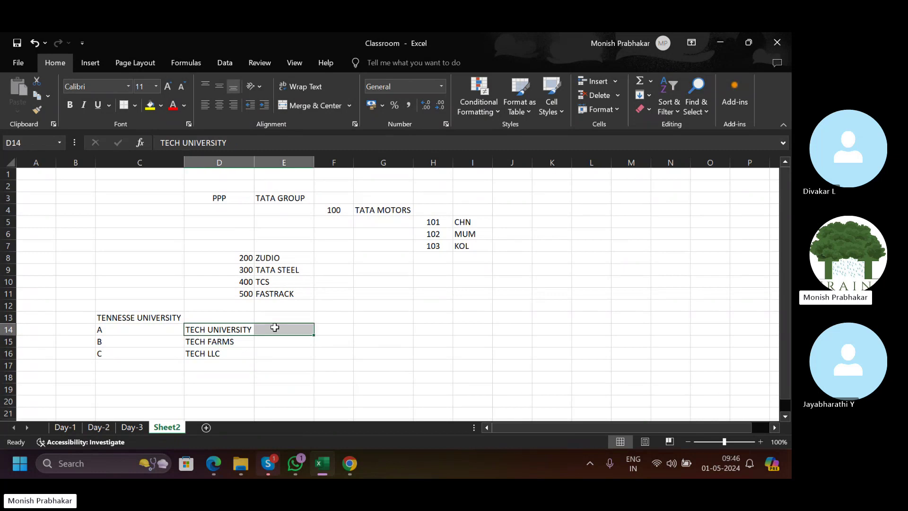
pyautogui.click(271, 327)
pyautogui.write('FEES COLLECTION')
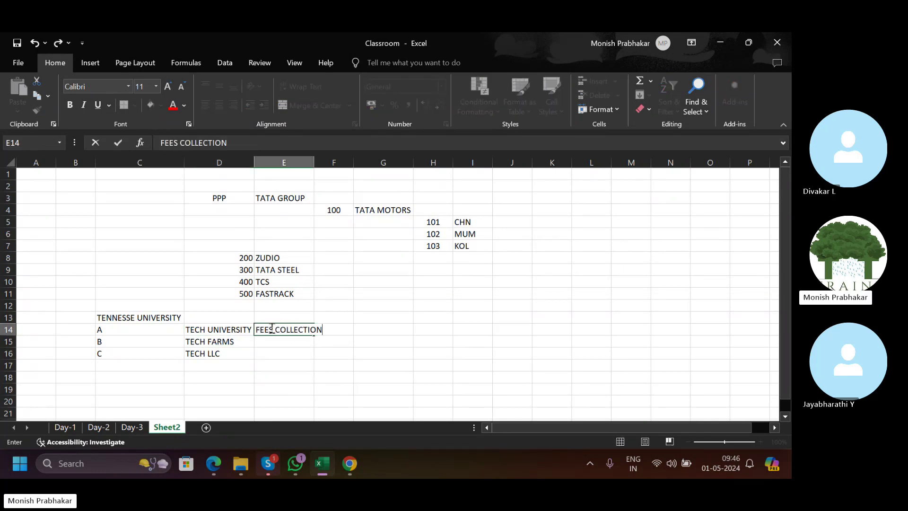
pyautogui.press('Return')
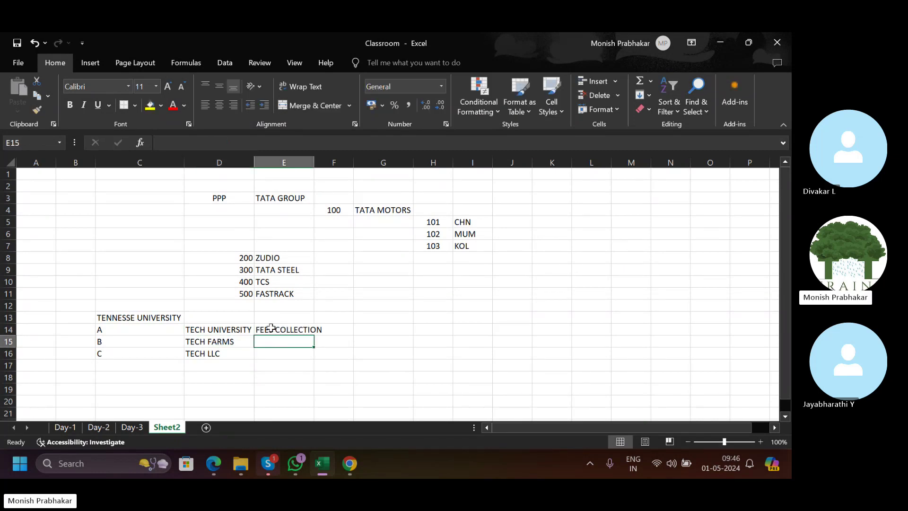
# Label B14:B16 with BU in each cell.
pyautogui.press('Up')
pyautogui.press('Left')
pyautogui.press('Left')
pyautogui.press('Left')
pyautogui.write('BU')
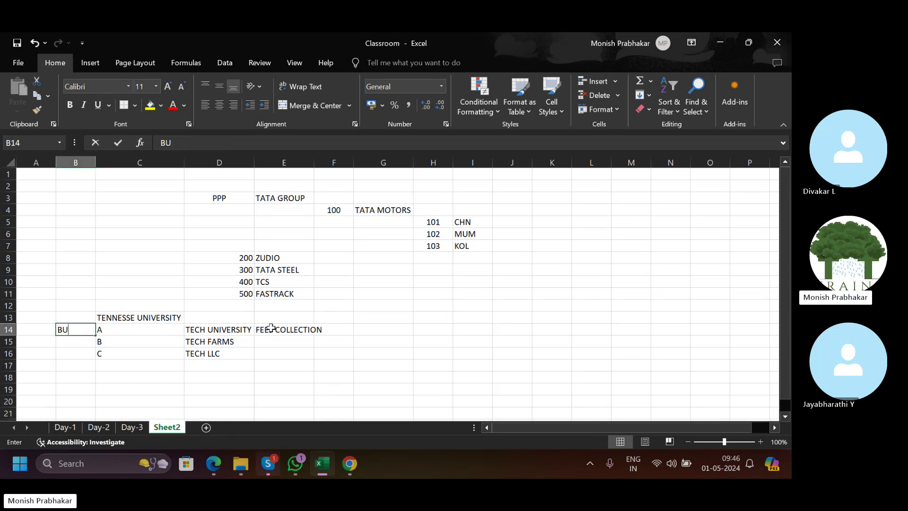
pyautogui.press('Return')
pyautogui.write('BU')
pyautogui.press('Return')
pyautogui.write('BU')
pyautogui.press('Right')
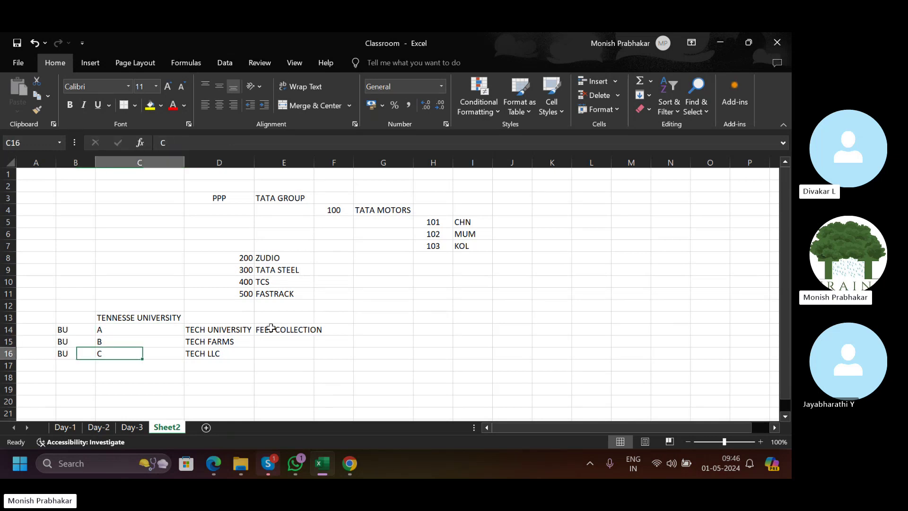
# Add AP PAYMENTS in E15, then bring up the Oracle task list.
pyautogui.press('Right')
pyautogui.press('Up')
pyautogui.press('Right')
pyautogui.write('A')
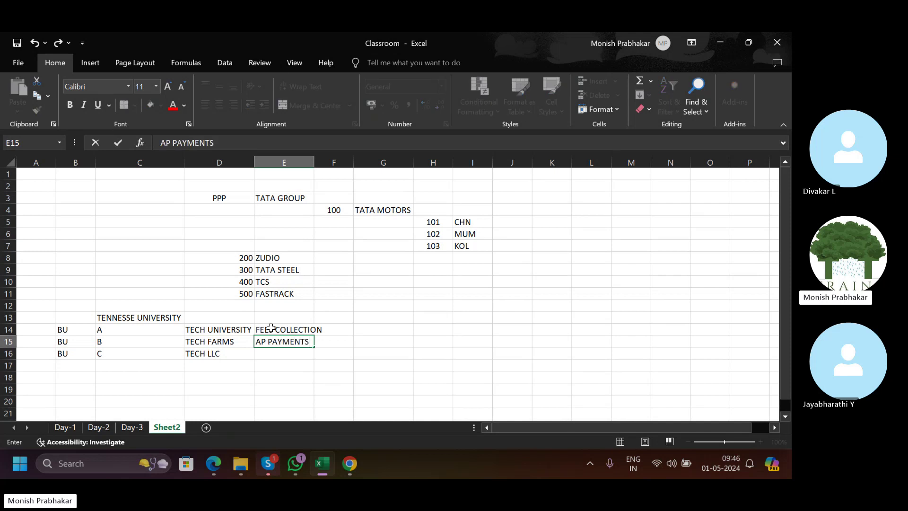
pyautogui.write('P PAYMENTS')
pyautogui.press('Return')
pyautogui.press('Left')
pyautogui.press('Right')
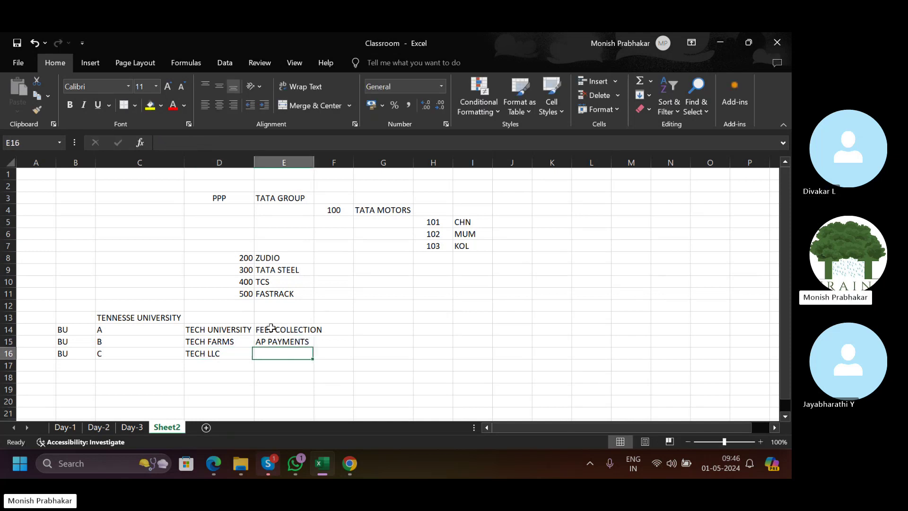
pyautogui.click(217, 355)
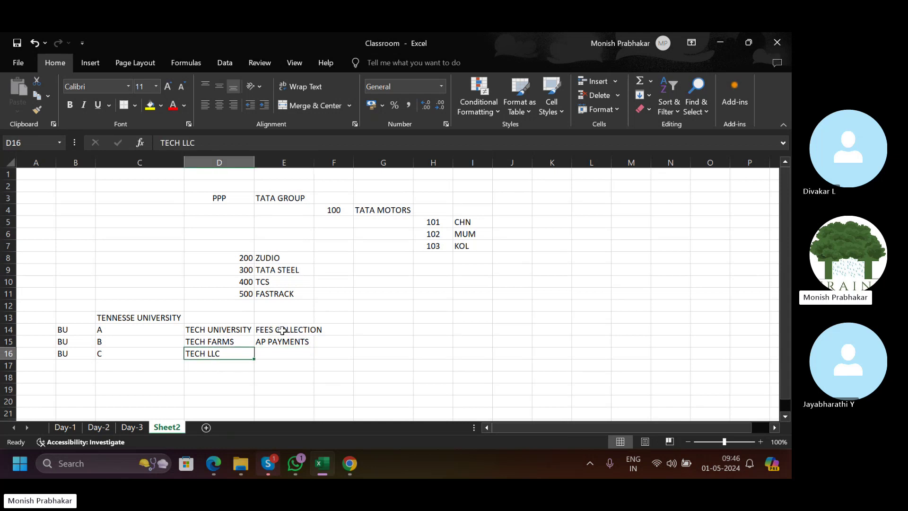
pyautogui.moveTo(227, 330); pyautogui.dragTo(228, 343)
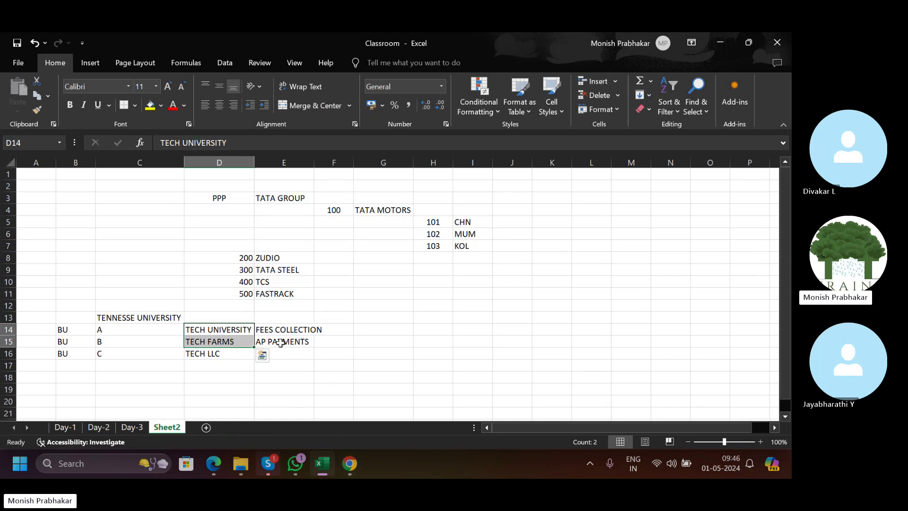
pyautogui.click(353, 474)
# Open Assign Business Unit Business Function, check the enabled functions, and return to Excel.
pyautogui.scroll(-2, 373, 386)
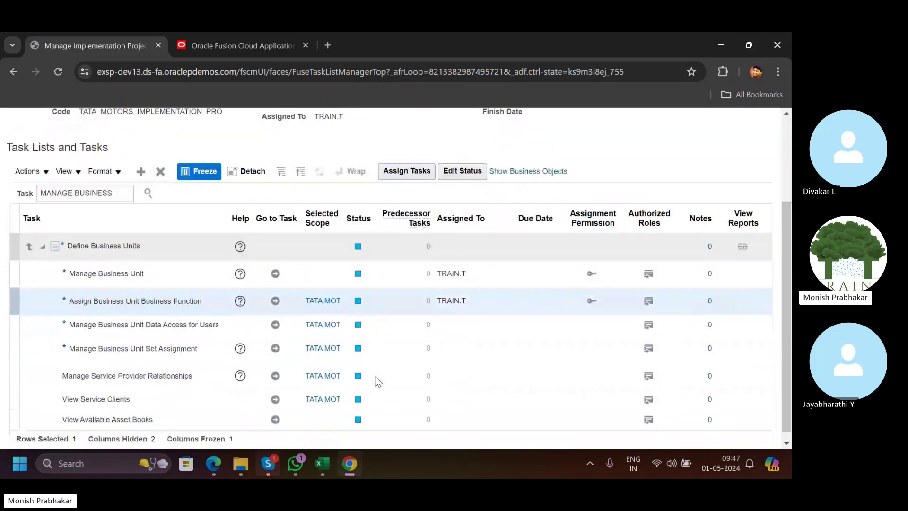
pyautogui.click(275, 300)
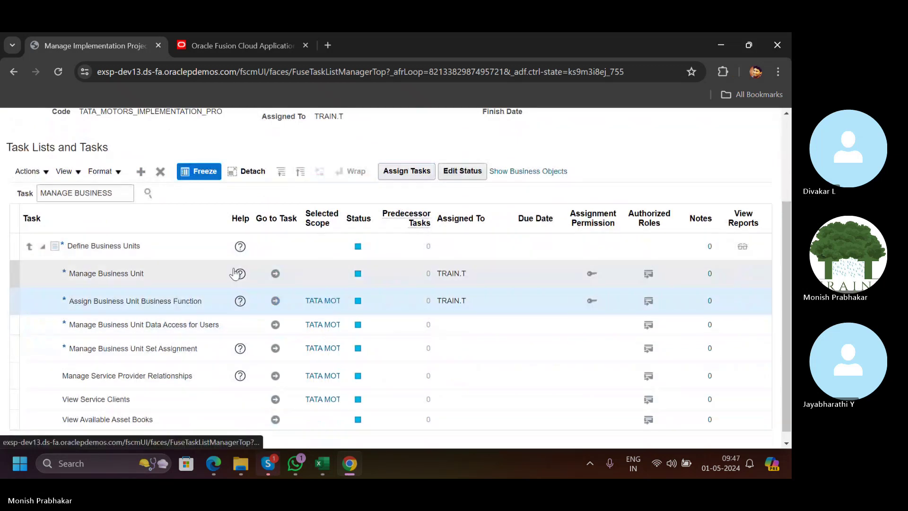
pyautogui.scroll(-3, 255, 223)
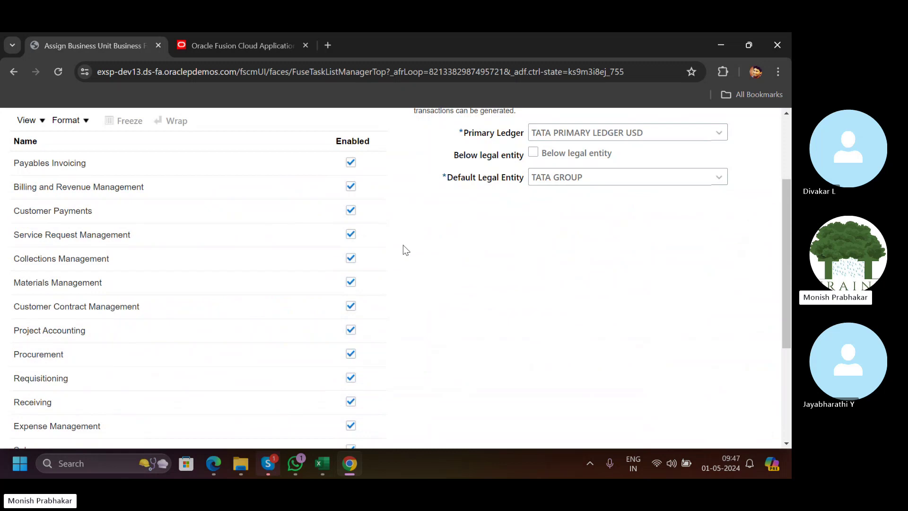
pyautogui.scroll(-3, 429, 262)
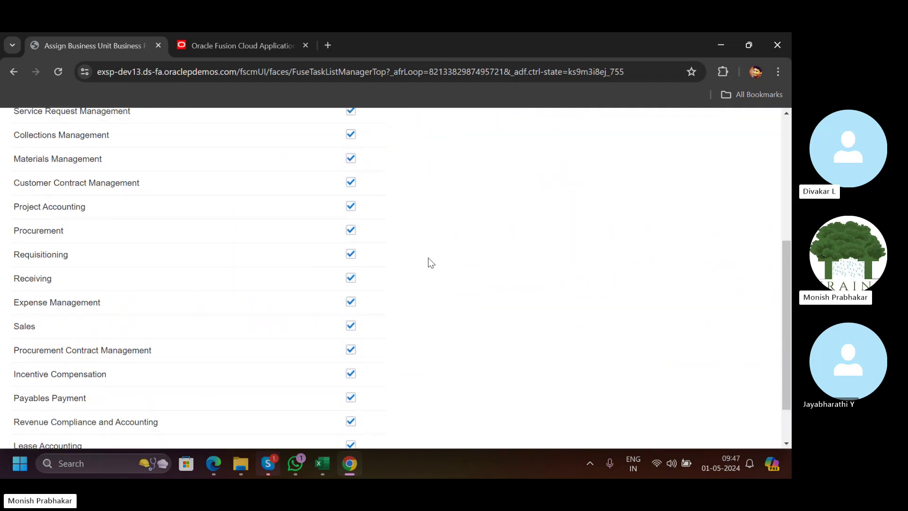
pyautogui.scroll(6, 428, 262)
pyautogui.hotkey('alt', 'Tab')
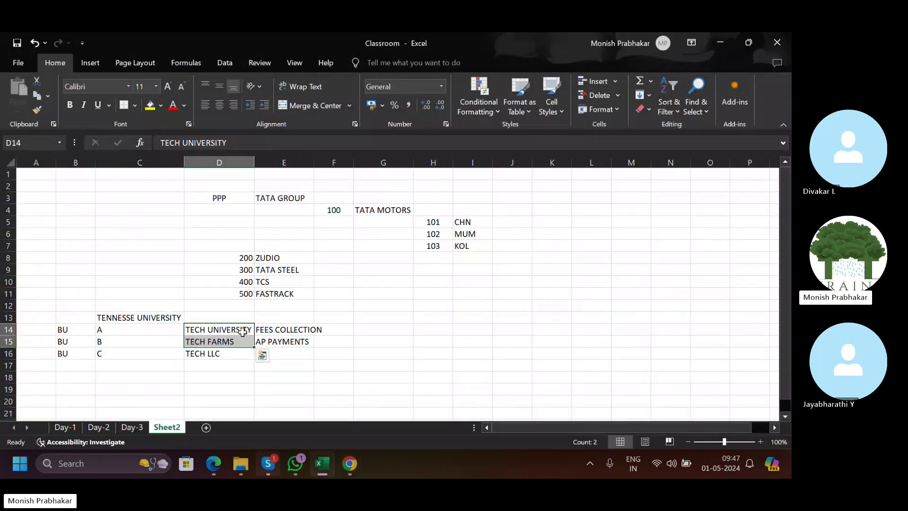
# Review the FEES COLLECTION, AP PAYMENTS and TECH entries in the Sheet2 tree.
pyautogui.moveTo(265, 329); pyautogui.dragTo(263, 340)
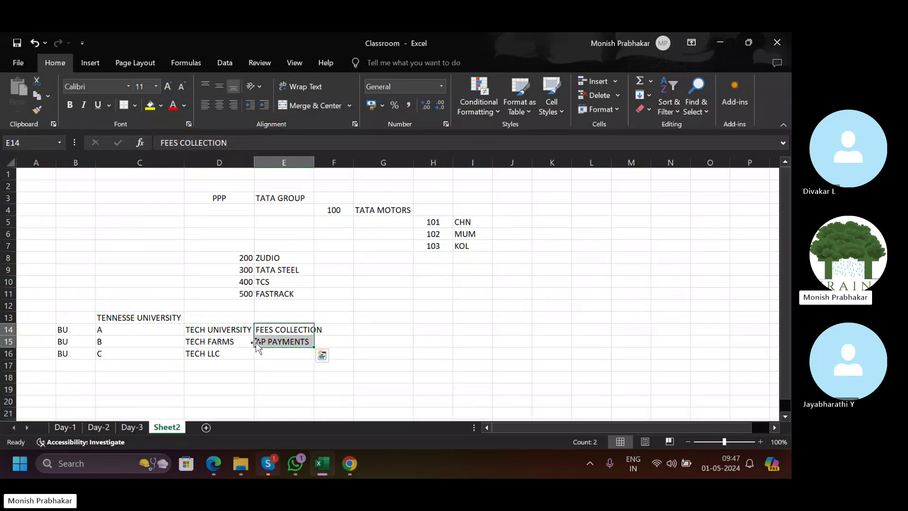
pyautogui.moveTo(214, 327); pyautogui.dragTo(263, 328)
pyautogui.click(211, 341)
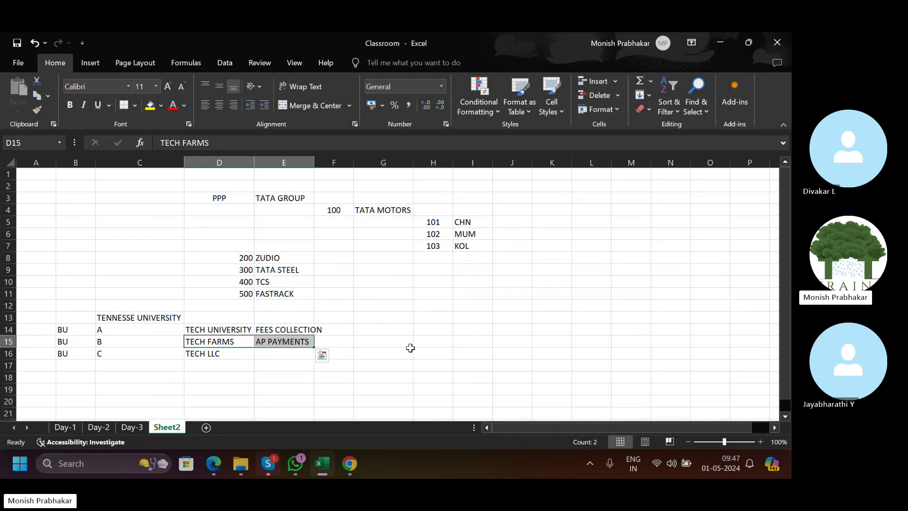
pyautogui.scroll(-1, 410, 347)
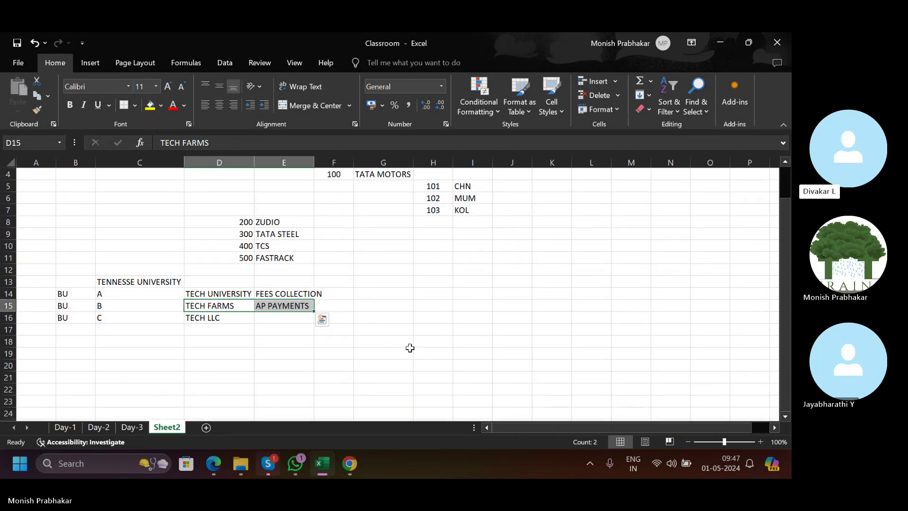
pyautogui.scroll(1, 410, 348)
# Save and close the business unit functions in Oracle, then return to Excel.
pyautogui.hotkey('alt', 'Tab')
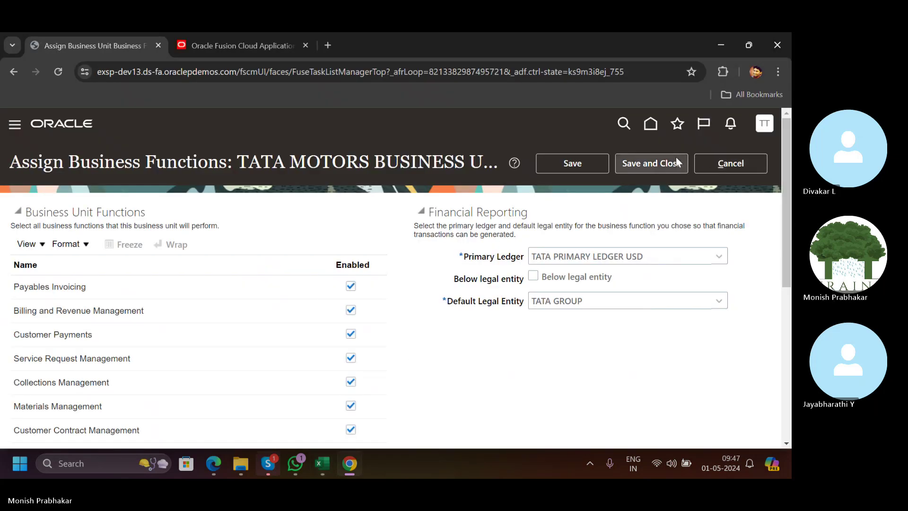
pyautogui.click(651, 163)
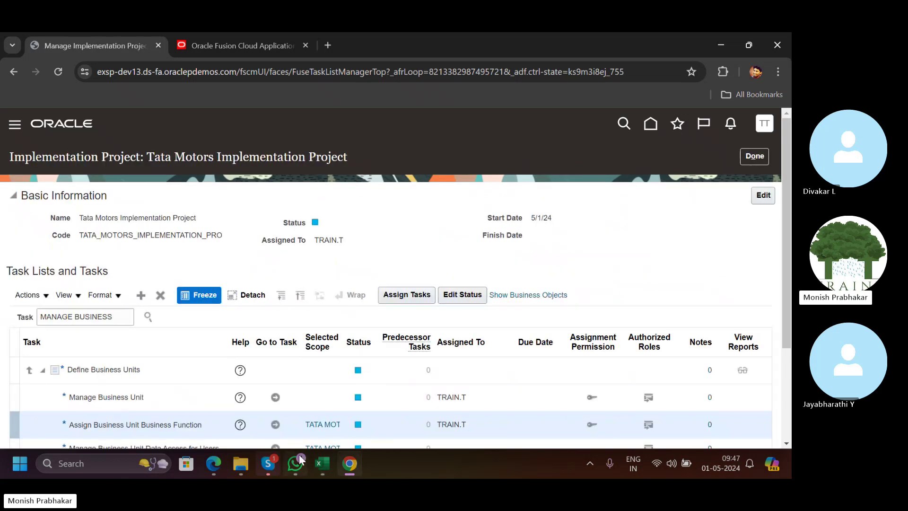
pyautogui.click(322, 463)
# On the Day-3 sheet, copy TATA Group into A36.
pyautogui.click(127, 428)
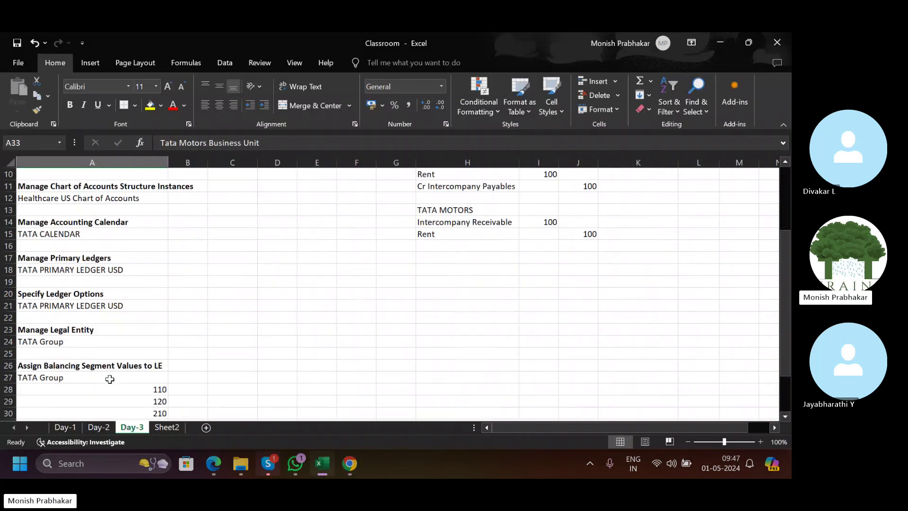
pyautogui.scroll(-6, 110, 379)
pyautogui.click(78, 268)
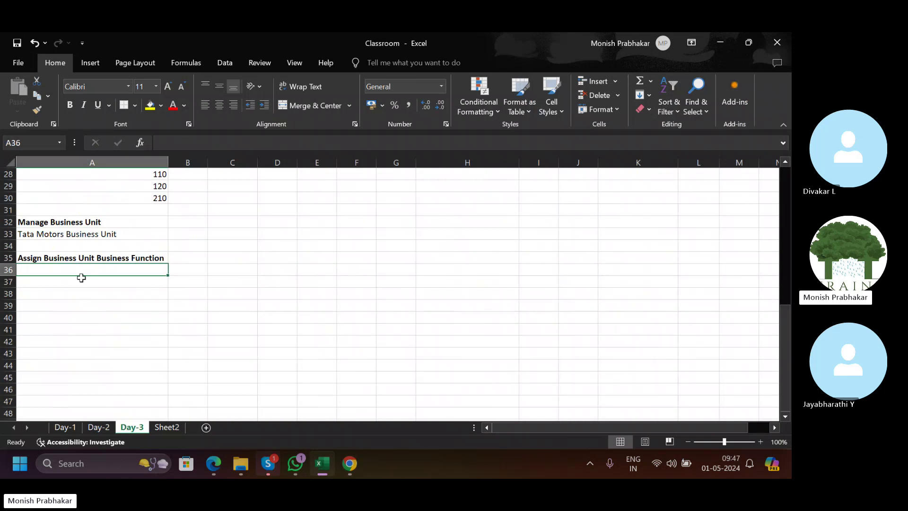
pyautogui.scroll(3, 81, 277)
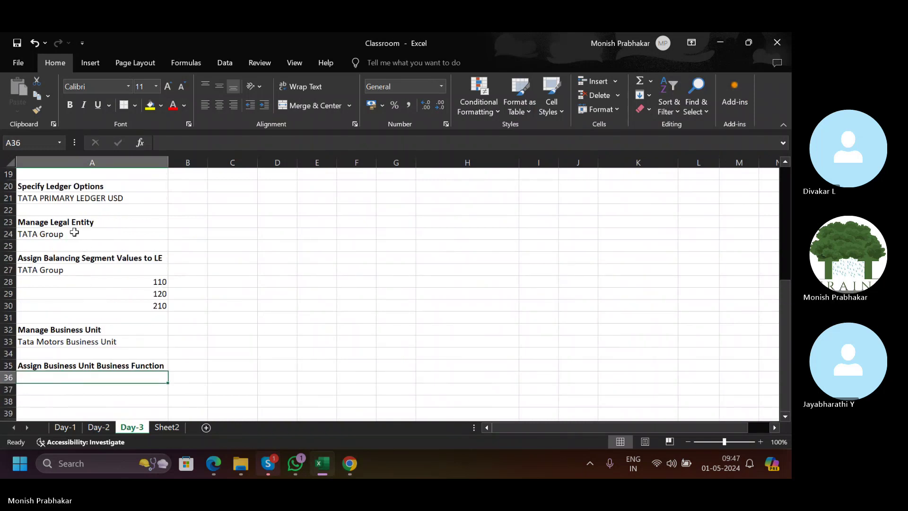
pyautogui.click(62, 231)
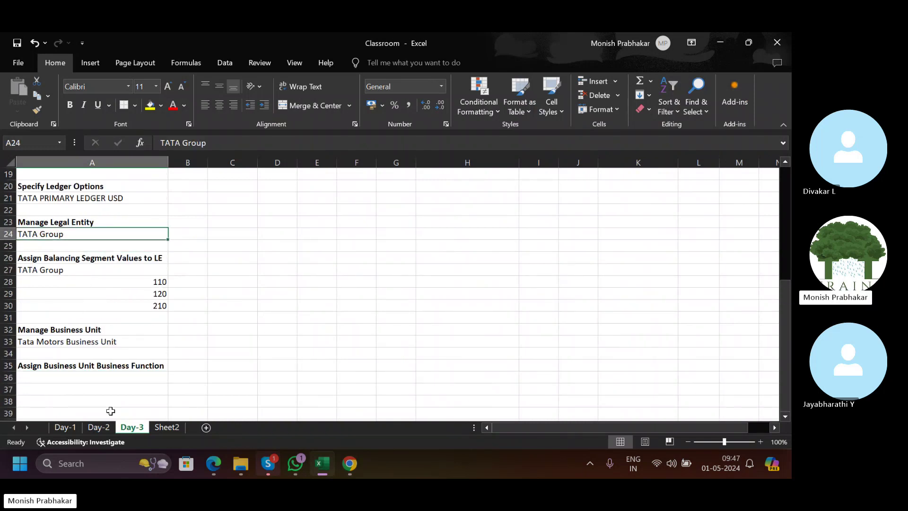
pyautogui.click(81, 376)
pyautogui.click(43, 239)
pyautogui.hotkey('ctrl', 'c')
pyautogui.click(65, 375)
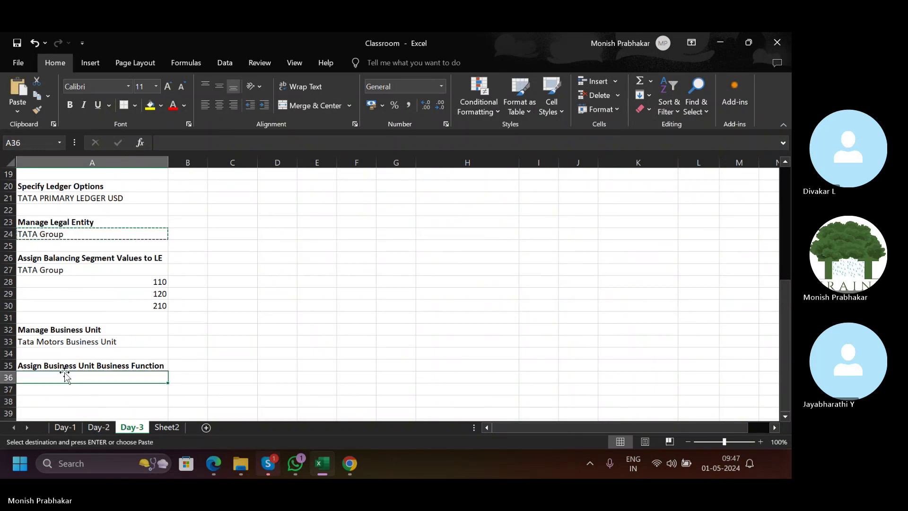
pyautogui.hotkey('ctrl', 'v')
# Paste TATA PRIMARY LEDGER USD into A37.
pyautogui.click(71, 391)
pyautogui.scroll(2, 223, 304)
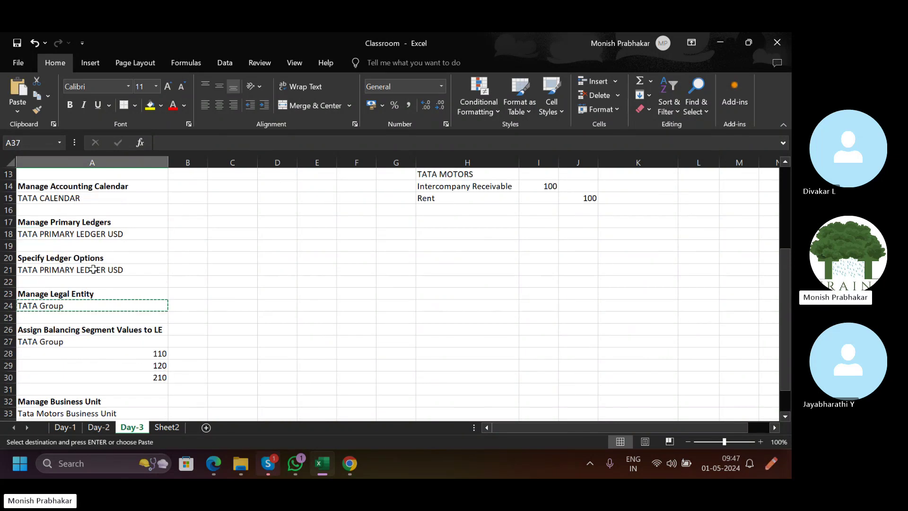
pyautogui.click(44, 239)
pyautogui.scroll(-2, 57, 362)
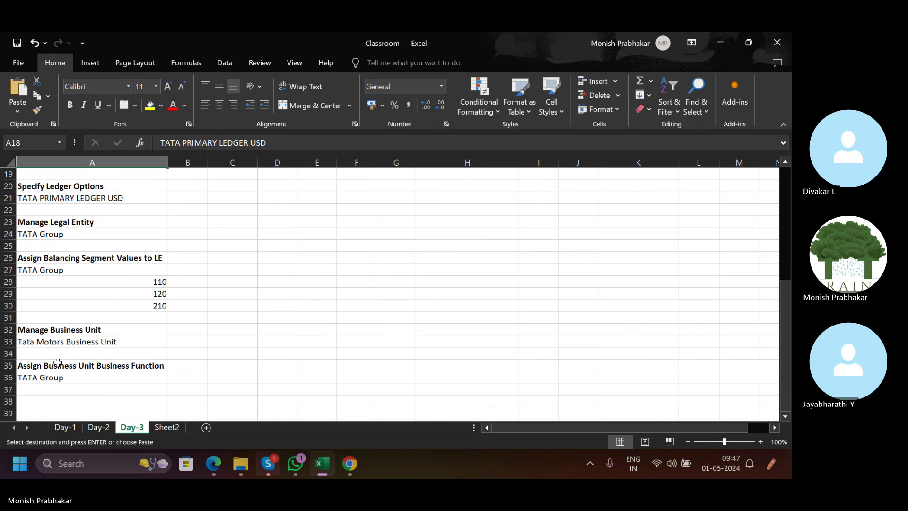
pyautogui.click(54, 390)
pyautogui.hotkey('ctrl', 'v')
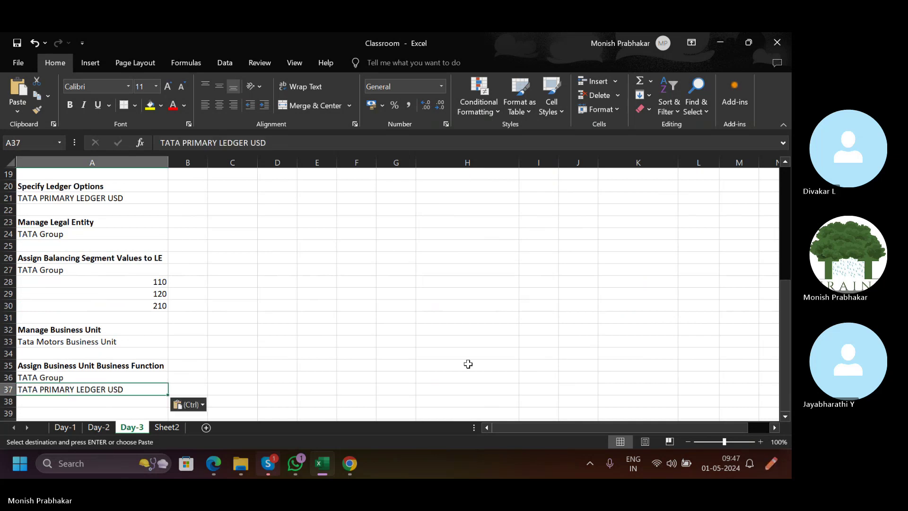
# Delete Sheet2 from the workbook.
pyautogui.scroll(6, 468, 364)
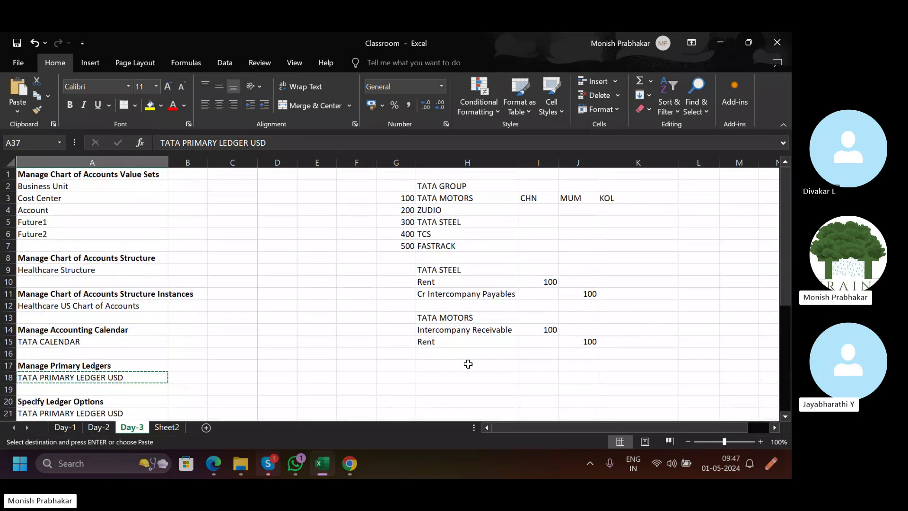
pyautogui.rightClick(180, 421)
pyautogui.click(211, 289)
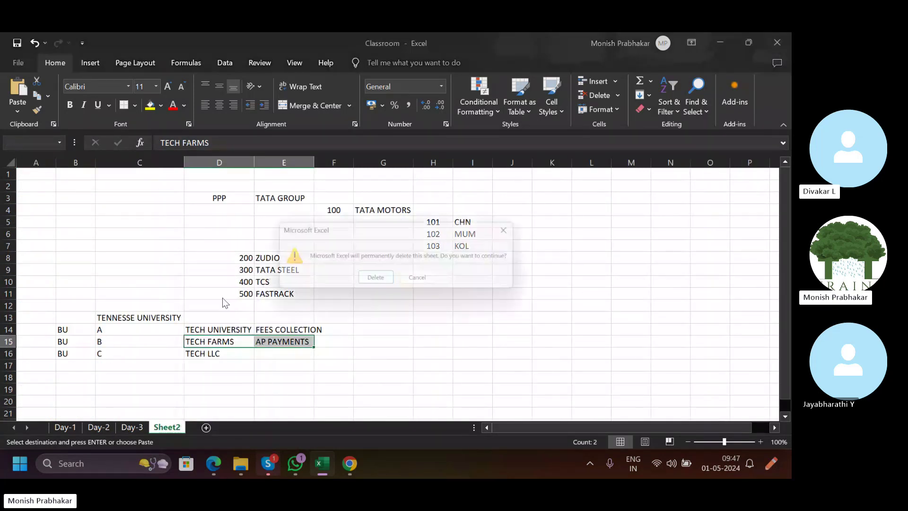
pyautogui.click(378, 284)
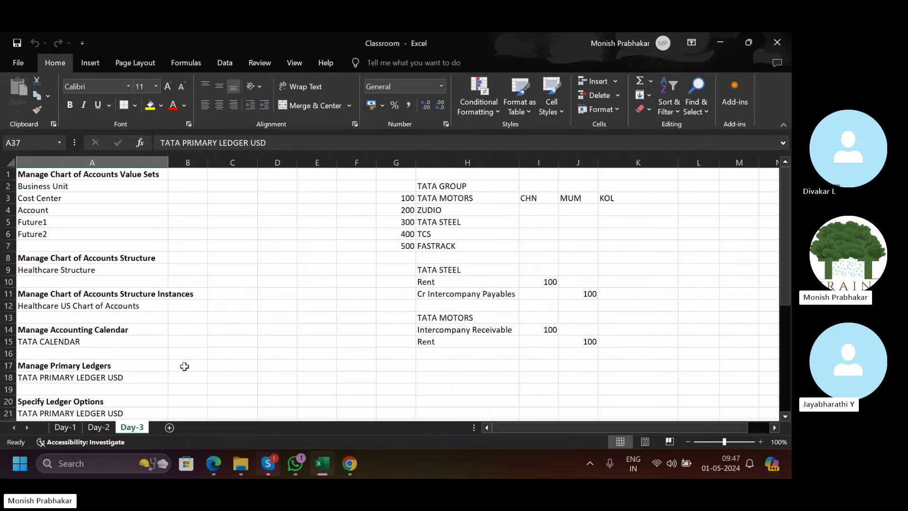
# Compare the Manage Chart of Accounts Structure notes with the Oracle implementation project.
pyautogui.scroll(-3, 186, 356)
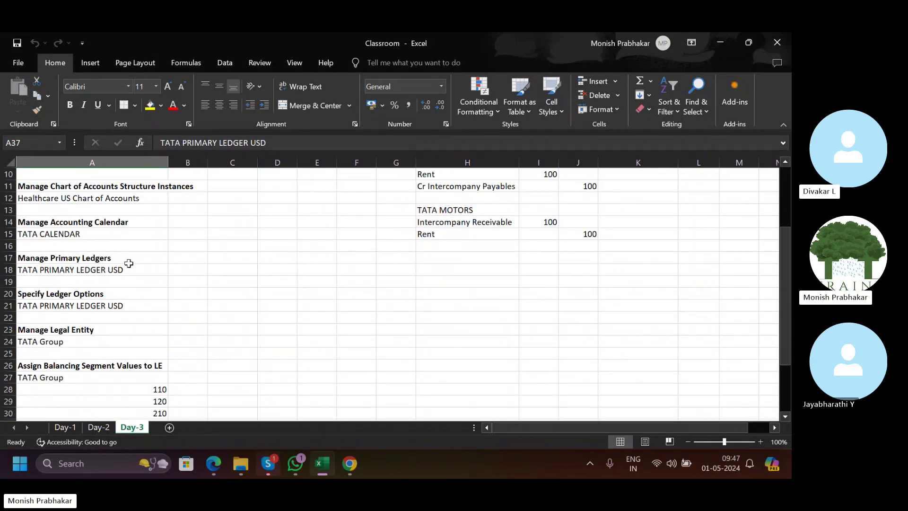
pyautogui.scroll(-3, 126, 261)
pyautogui.scroll(6, 129, 264)
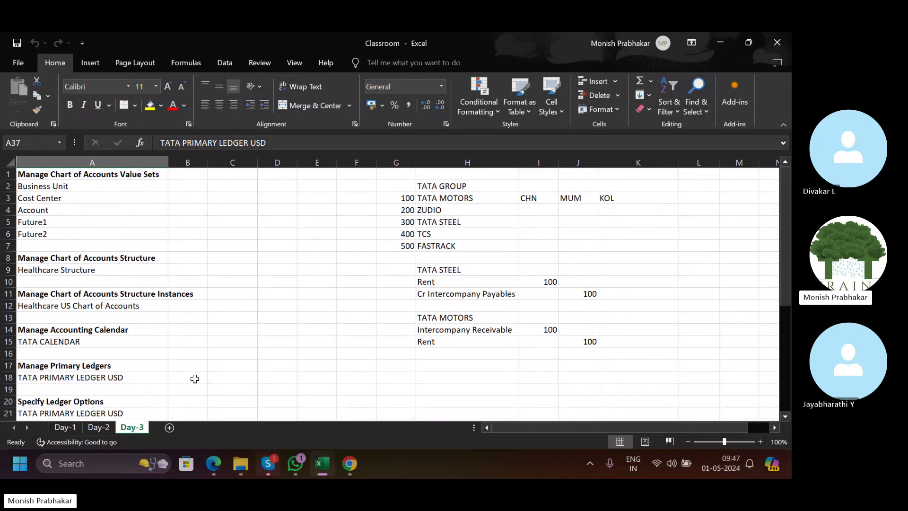
pyautogui.click(56, 263)
pyautogui.click(358, 472)
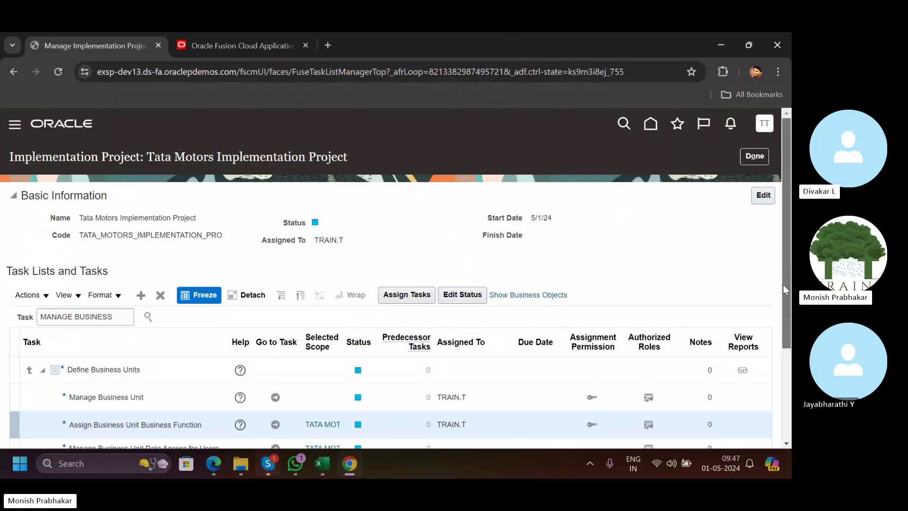
pyautogui.scroll(-3, 783, 285)
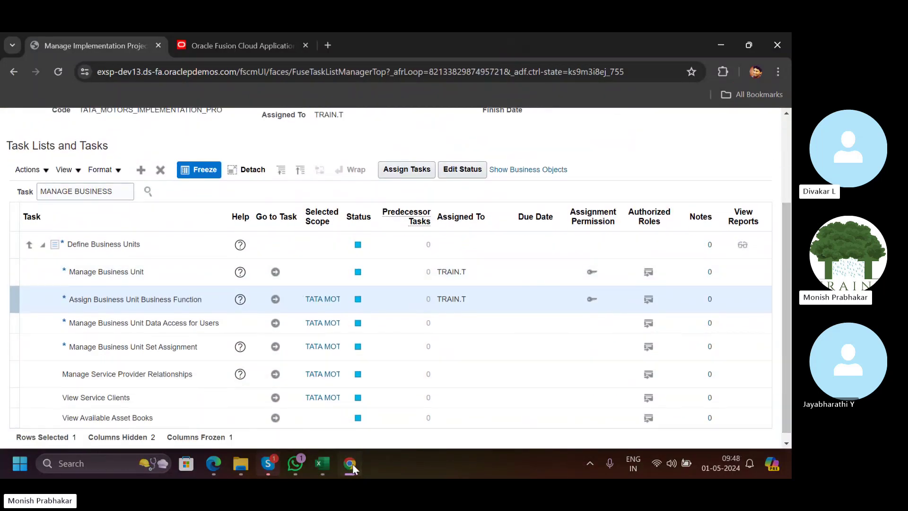
pyautogui.click(322, 464)
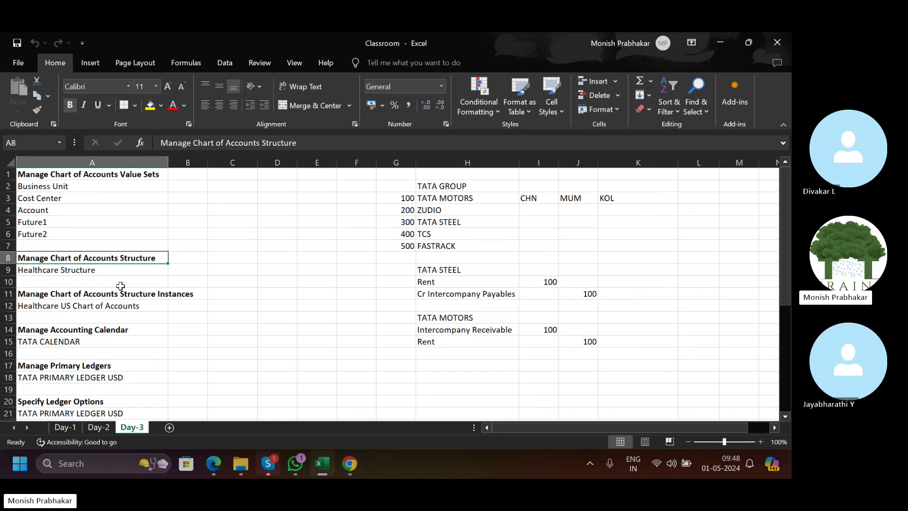
# Review Healthcare Structure, TATA CALENDAR, and the 100–400 values in columns G–K.
pyautogui.click(51, 269)
pyautogui.scroll(-3, 195, 274)
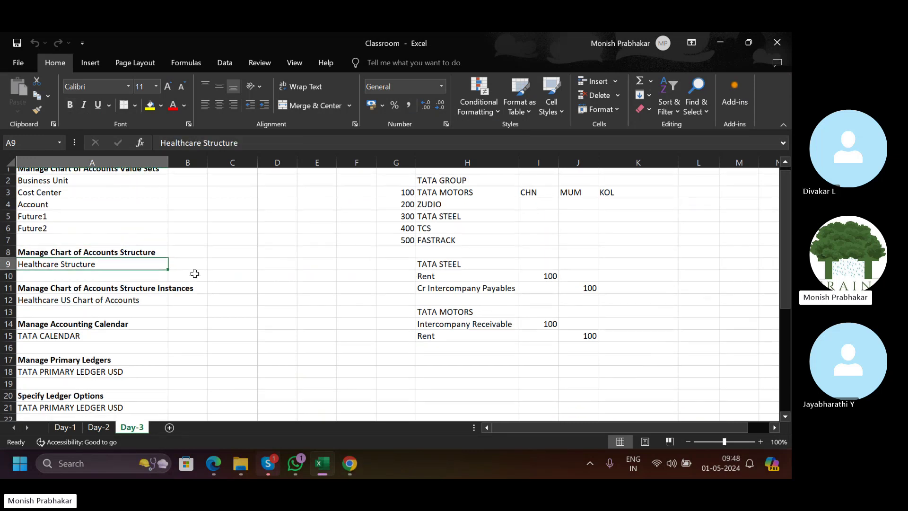
pyautogui.scroll(-3, 194, 274)
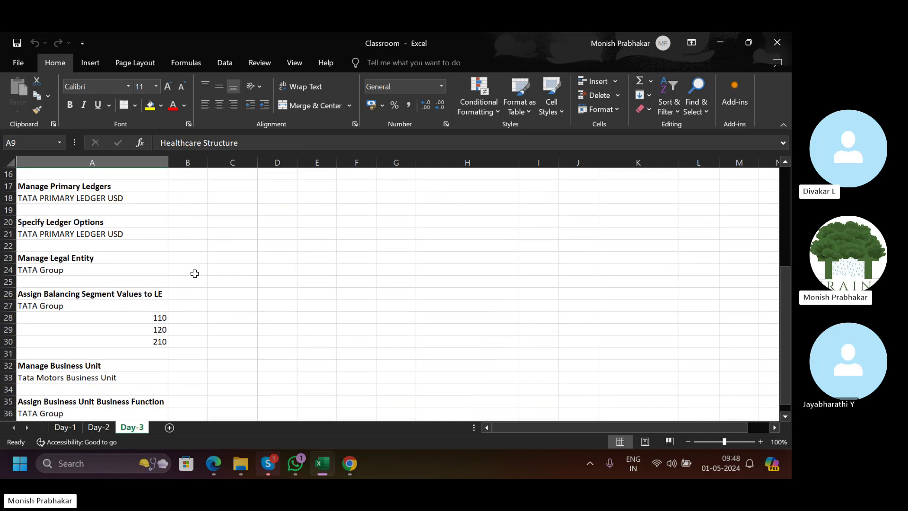
pyautogui.scroll(4, 195, 274)
pyautogui.click(195, 274)
pyautogui.click(156, 273)
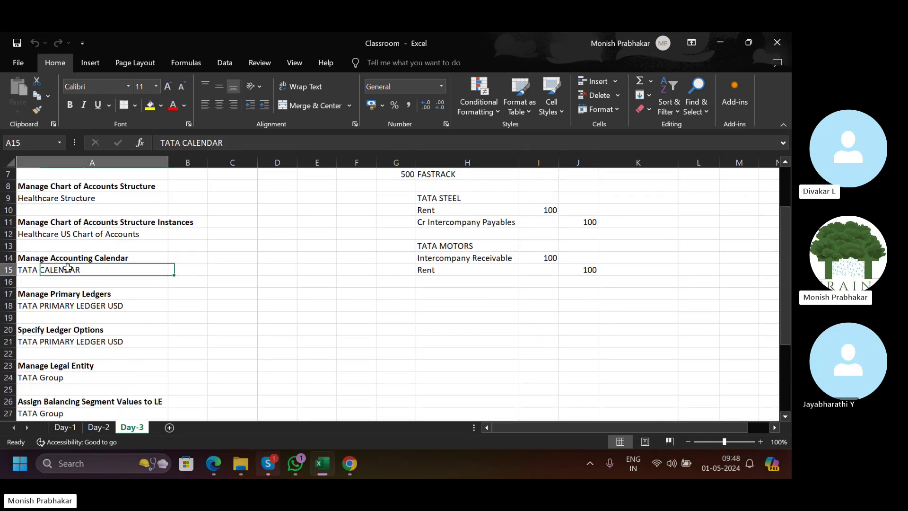
pyautogui.scroll(2, 286, 257)
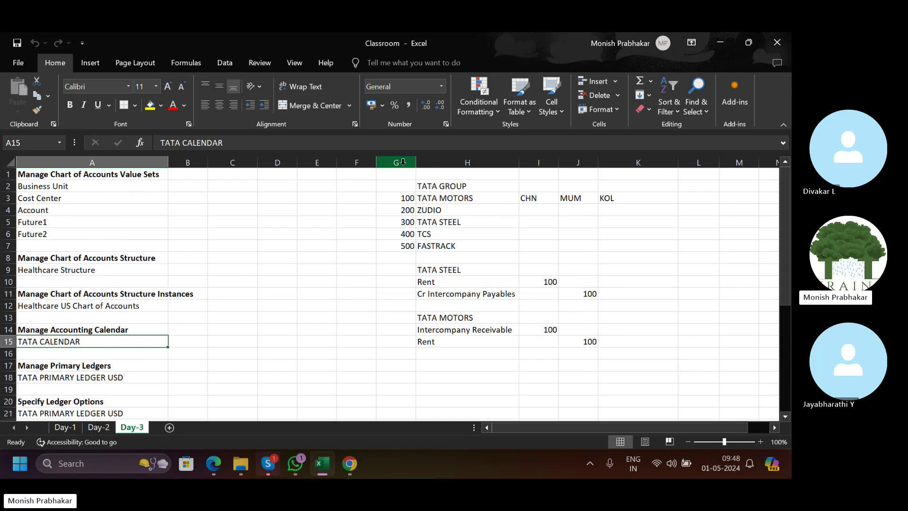
pyautogui.moveTo(403, 162); pyautogui.dragTo(615, 165)
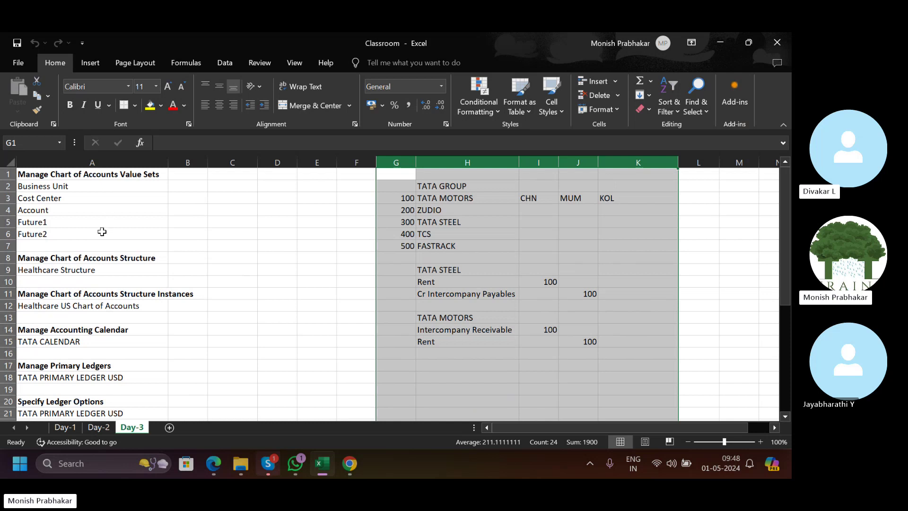
pyautogui.moveTo(411, 198); pyautogui.dragTo(471, 197)
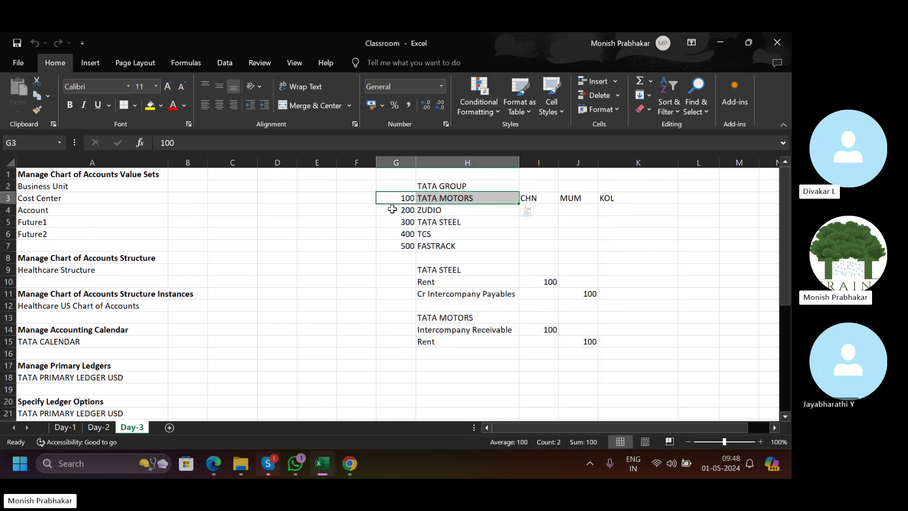
pyautogui.moveTo(392, 209); pyautogui.dragTo(406, 234)
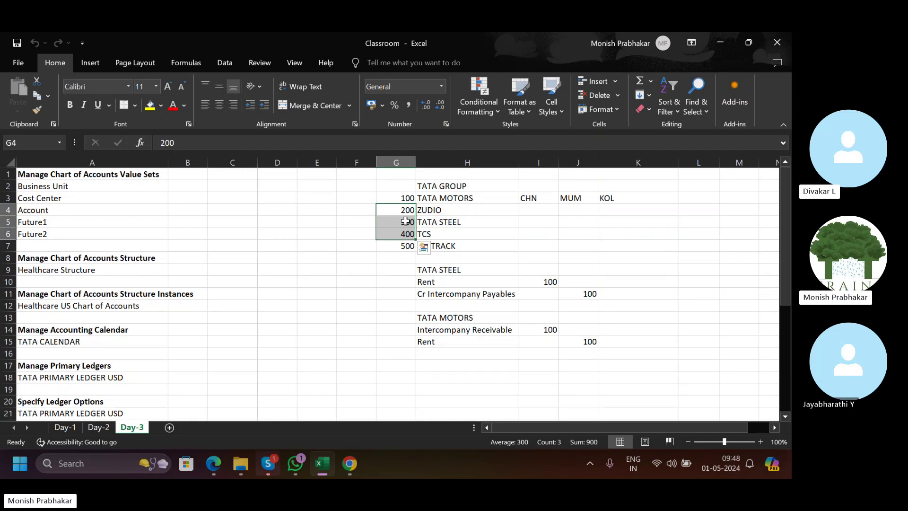
# Briefly check the browser and Skype call, then return to the Excel workbook.
pyautogui.click(351, 463)
pyautogui.scroll(3, 333, 329)
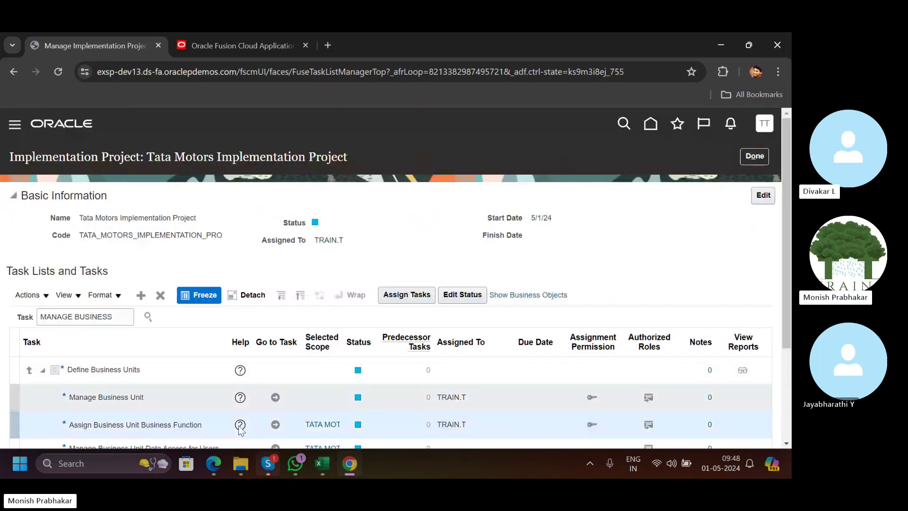
pyautogui.moveTo(268, 462)
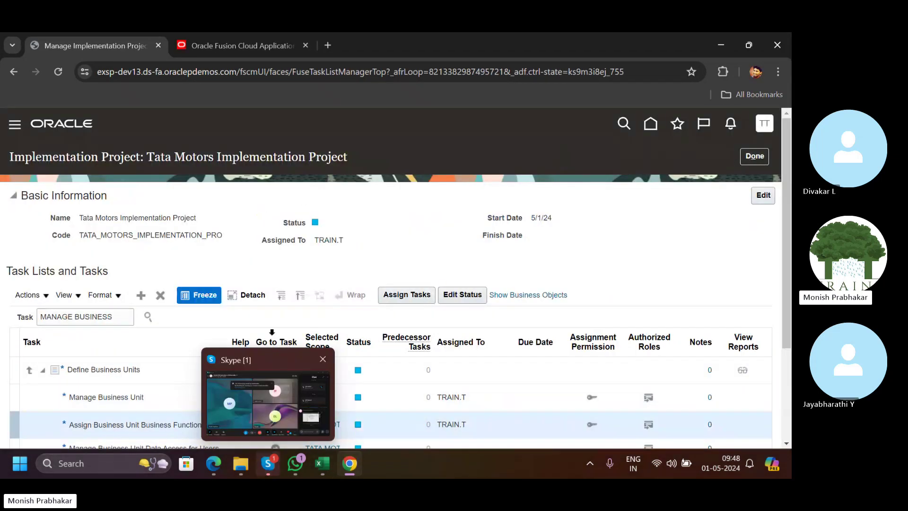
pyautogui.click(243, 401)
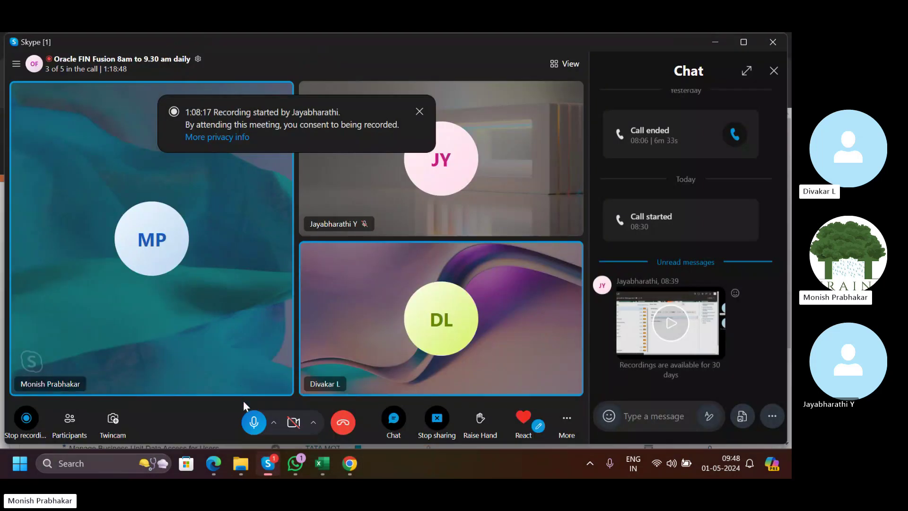
pyautogui.click(325, 462)
# Select the company and intercompany amounts block on the Day-3 sheet.
pyautogui.scroll(-7, 168, 296)
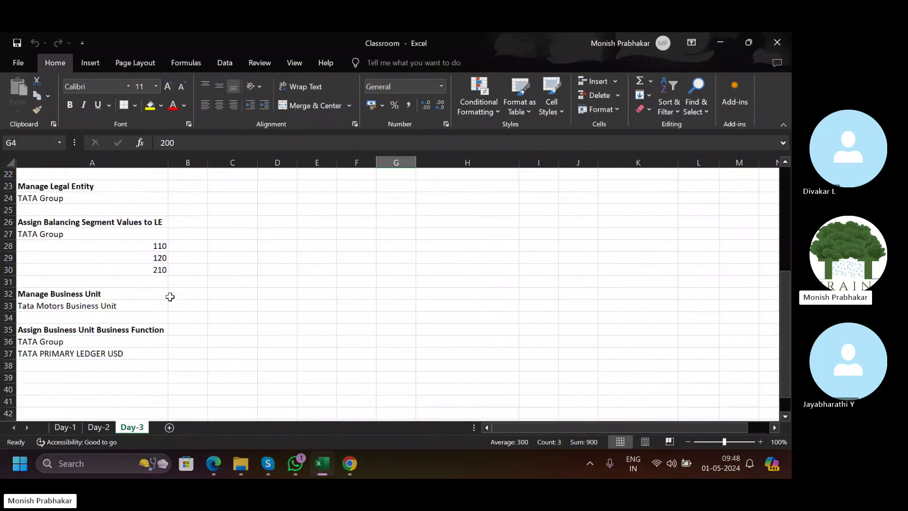
pyautogui.scroll(4, 170, 296)
pyautogui.scroll(3, 169, 296)
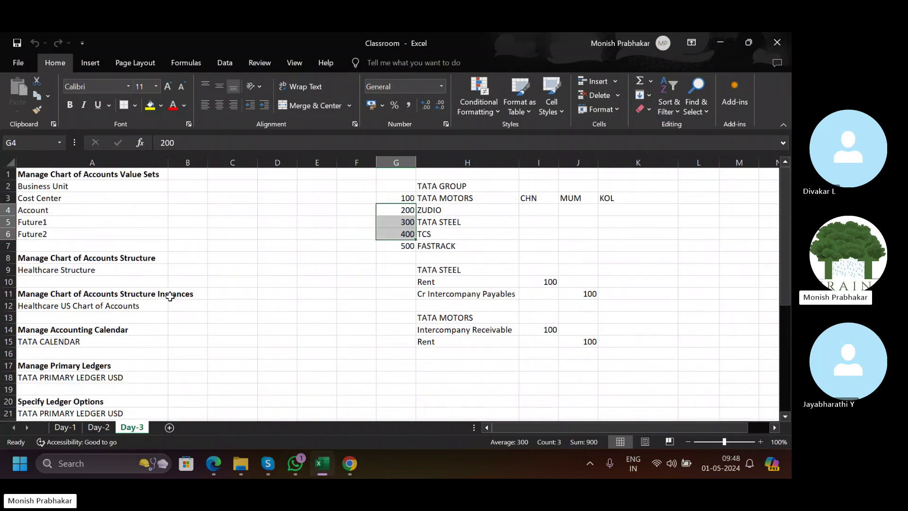
pyautogui.click(482, 343)
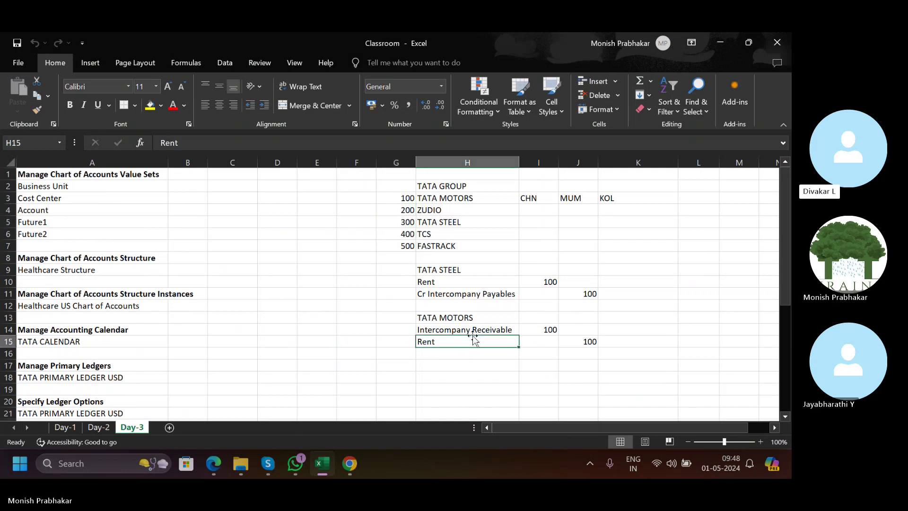
pyautogui.click(312, 259)
pyautogui.moveTo(395, 186); pyautogui.dragTo(582, 338)
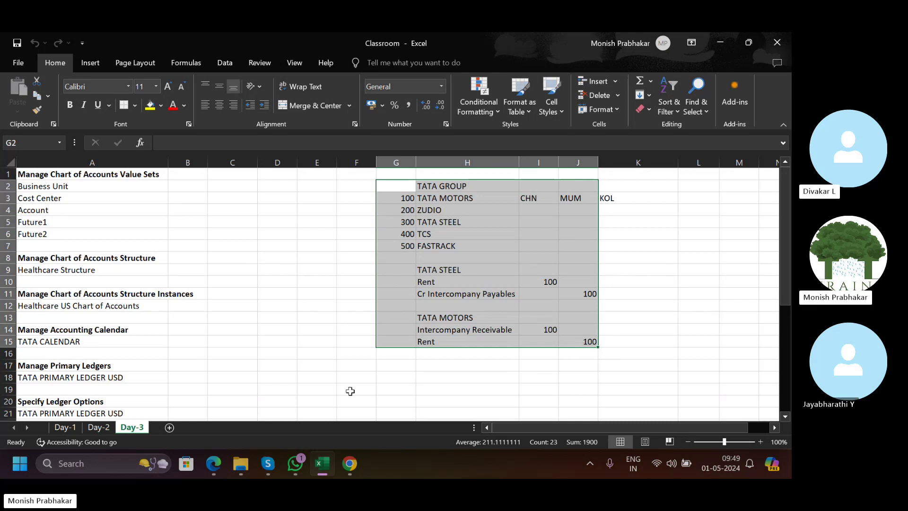
# Show the Tata Motors Implementation Project task list in Oracle, then return to Classroom.
pyautogui.click(350, 463)
pyautogui.click(228, 44)
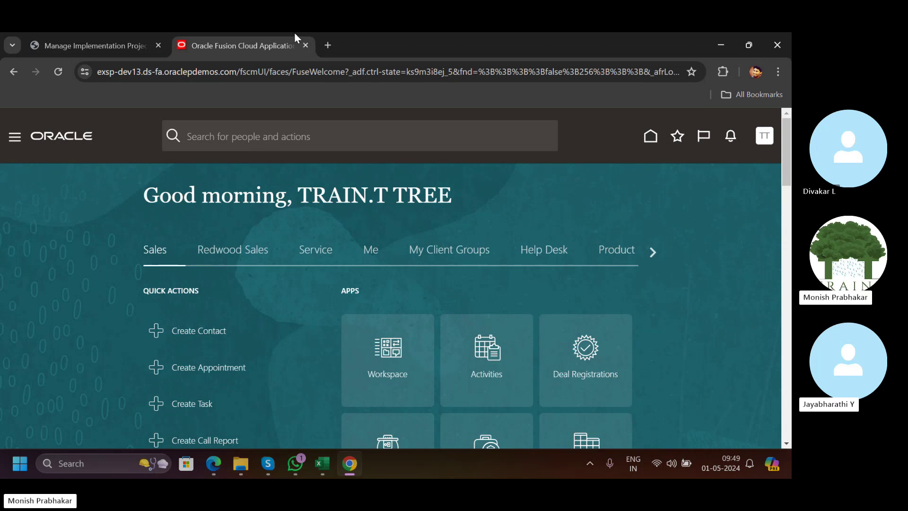
pyautogui.click(87, 44)
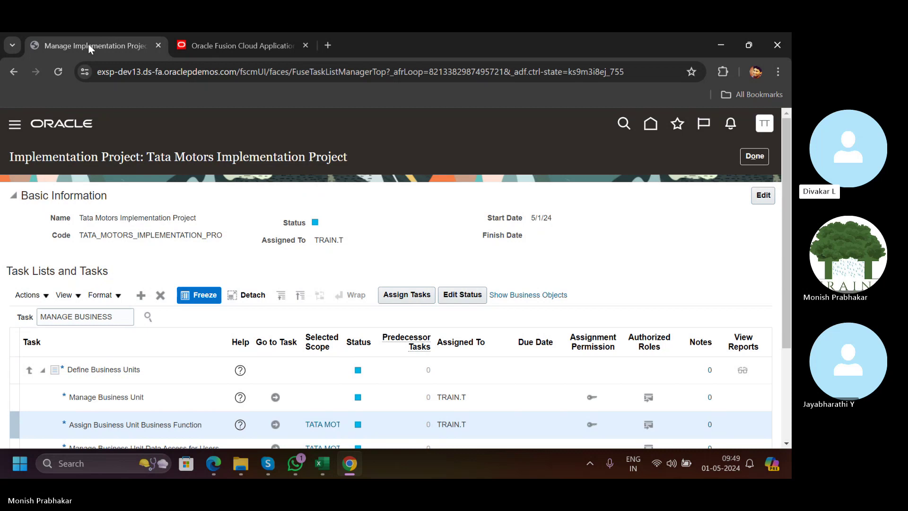
pyautogui.click(314, 463)
# Add a new sheet after Day-3 and name it after the first trainee.
pyautogui.click(232, 365)
pyautogui.click(169, 427)
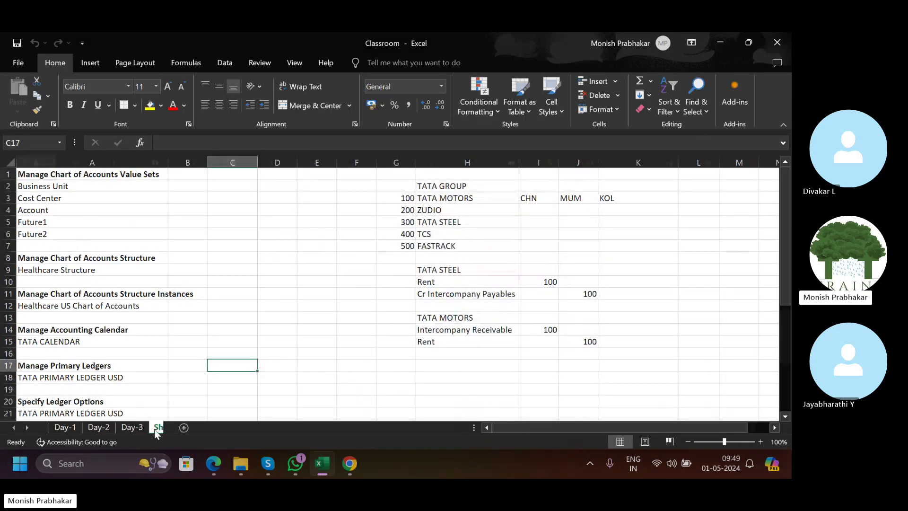
pyautogui.click(156, 432)
pyautogui.write('DIW')
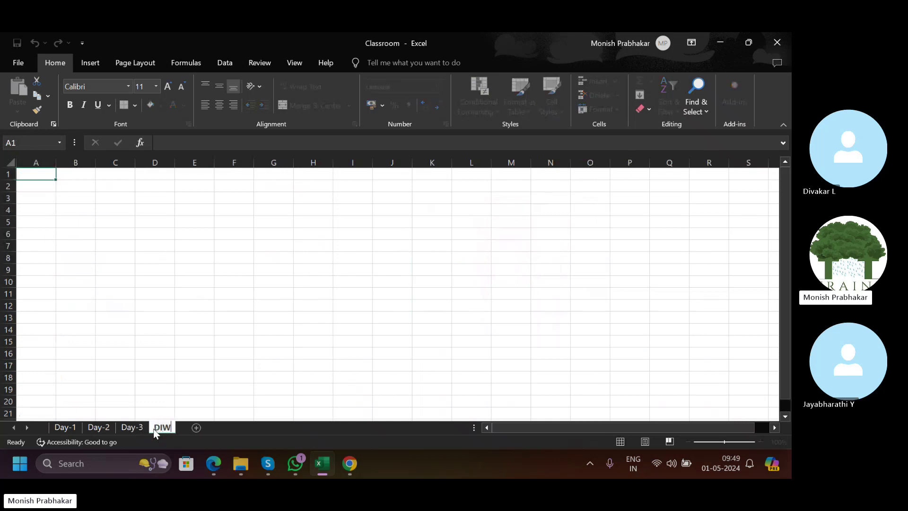
pyautogui.write('AKAR')
pyautogui.press('Return')
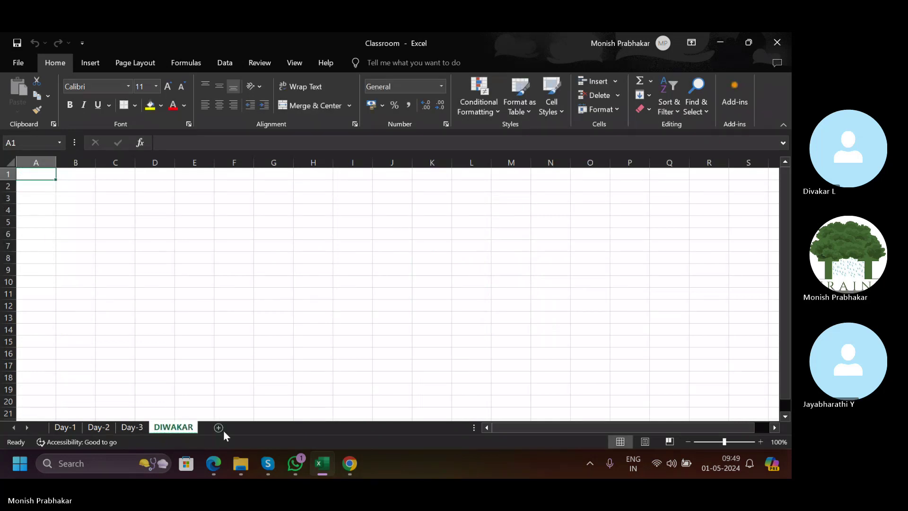
# Add a second sheet named after the other trainee, then return to the first new sheet.
pyautogui.click(220, 430)
pyautogui.doubleClick(220, 430)
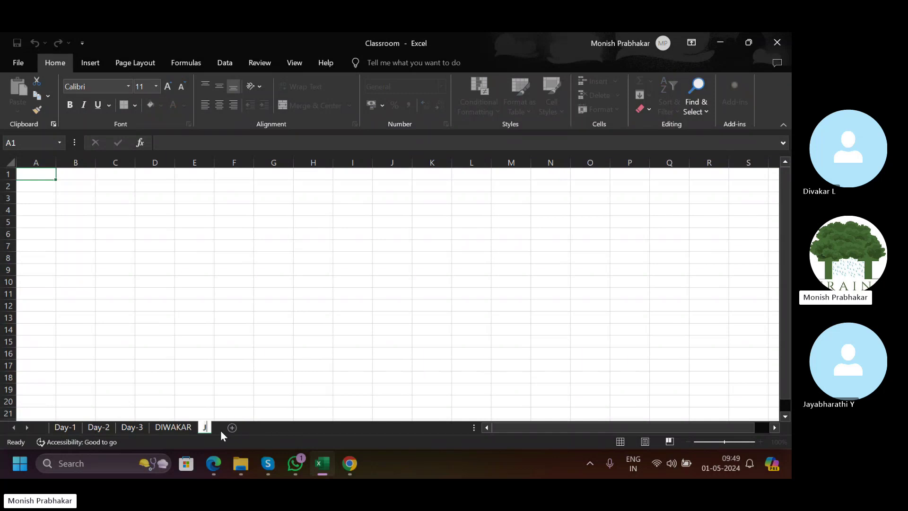
pyautogui.write('JAYABHA')
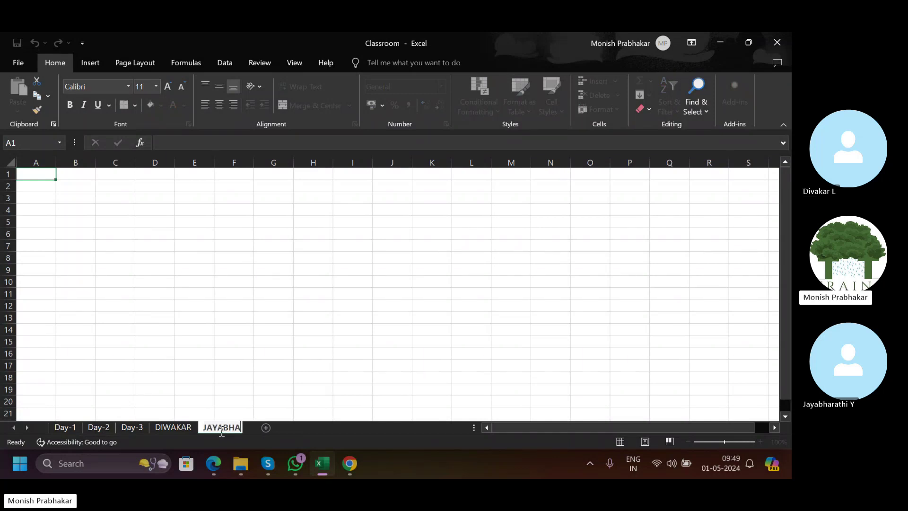
pyautogui.write('RATHI')
pyautogui.press('Return')
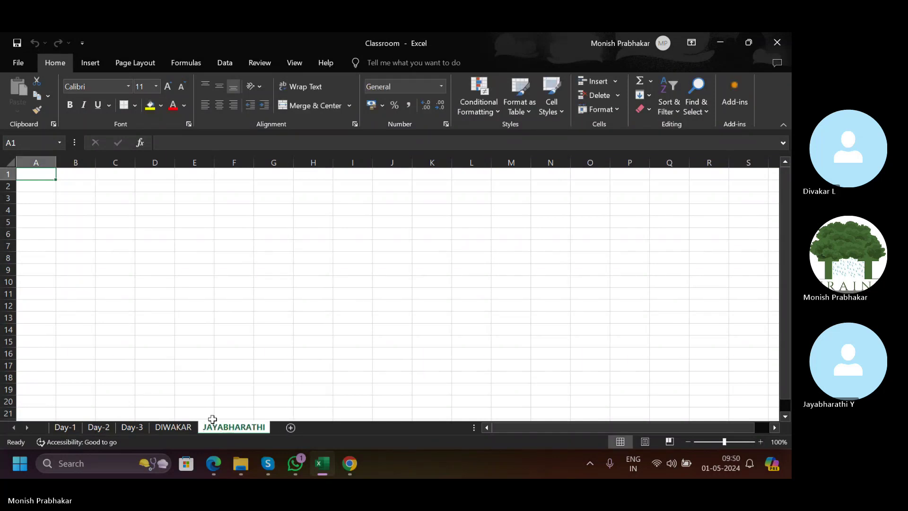
pyautogui.click(174, 428)
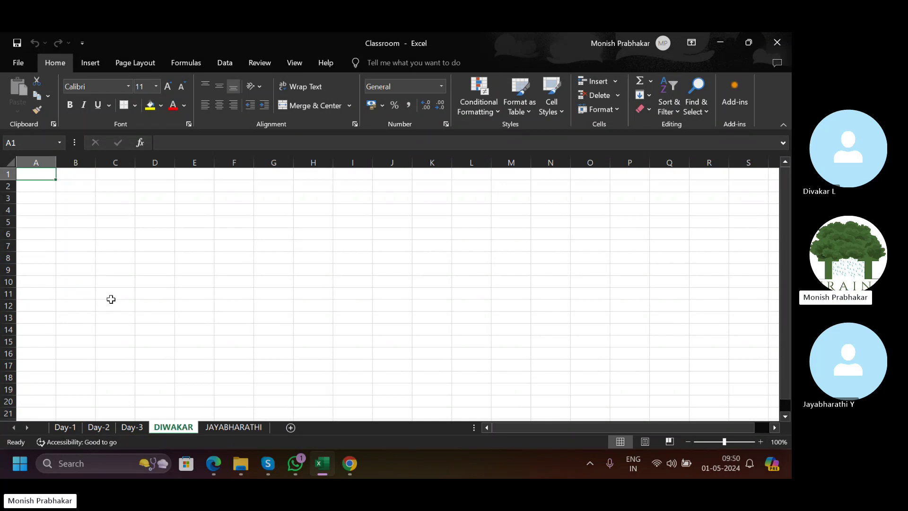
# Enter serial number 1 in row 2.
pyautogui.click(111, 185)
pyautogui.press('Left')
pyautogui.write('1')
pyautogui.press('Right')
pyautogui.press('Right')
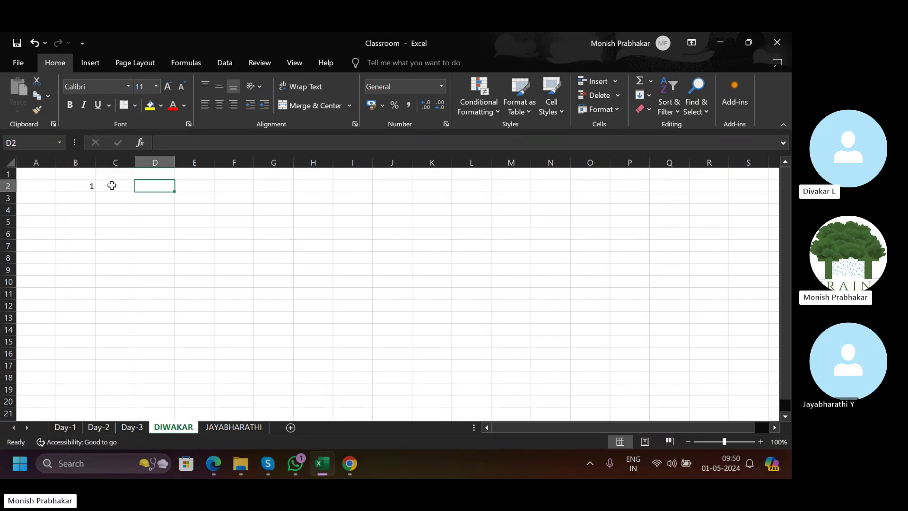
pyautogui.write('C')
pyautogui.press('capslock')
pyautogui.write('reat')
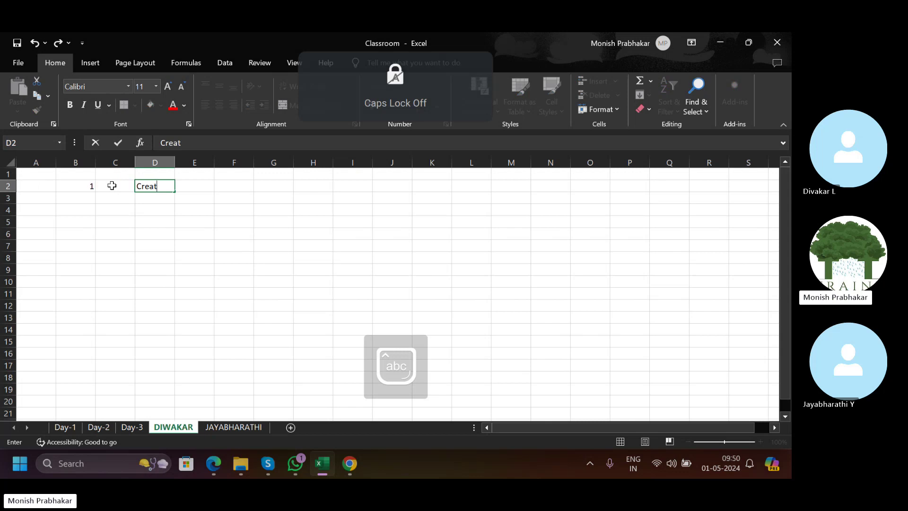
pyautogui.press('Escape')
# Enter the task 'Create Username' next to the 1 and autofit its column.
pyautogui.click(111, 186)
pyautogui.write('C')
pyautogui.press('capslock')
pyautogui.write('reate')
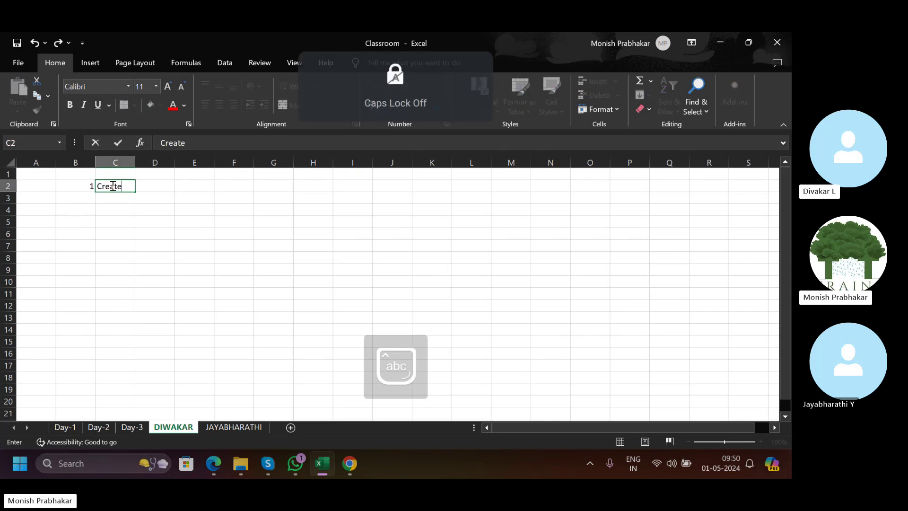
pyautogui.press('capslock')
pyautogui.write('Username')
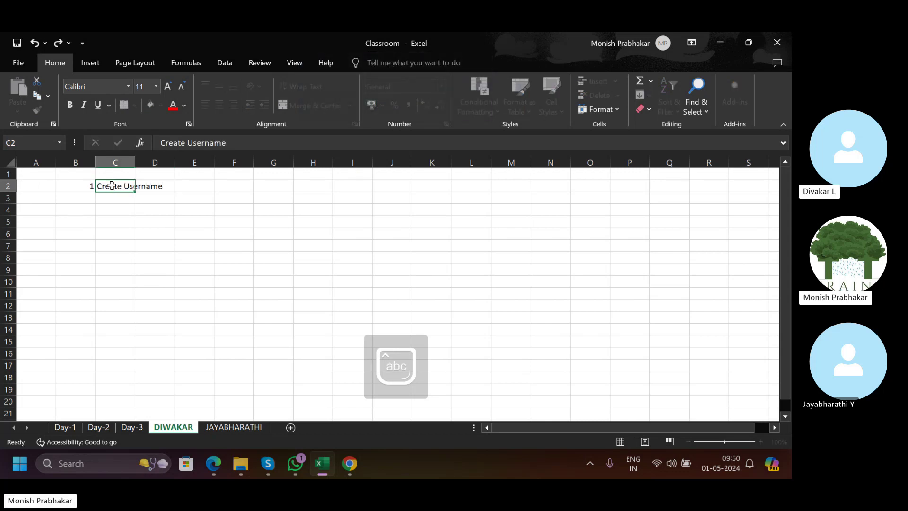
pyautogui.hotkey('alt', 'o')
pyautogui.press('c')
pyautogui.press('a')
# Delete the empty column A and empty row 1, then insert a blank header row on top.
pyautogui.press('Left')
pyautogui.press('Left')
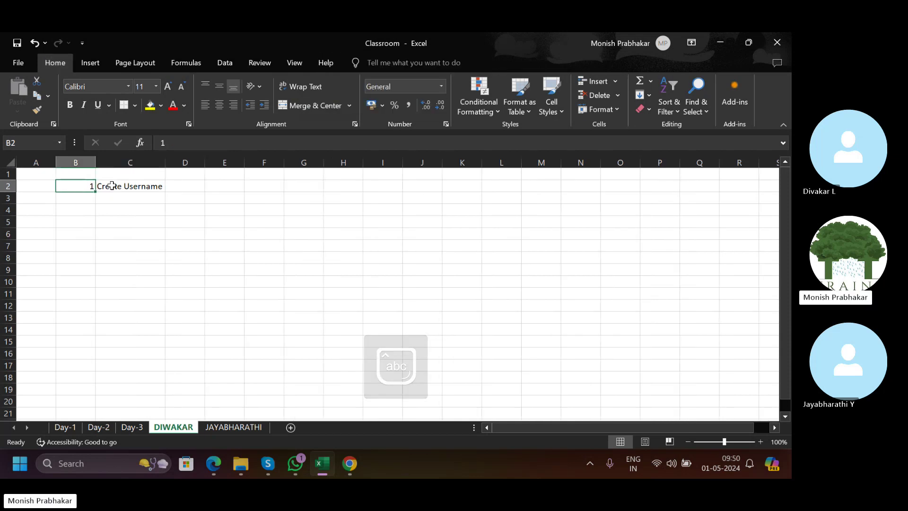
pyautogui.hotkey('ctrl', 'space')
pyautogui.hotkey('ctrl', '-')
pyautogui.press('Up')
pyautogui.hotkey('shift', 'space')
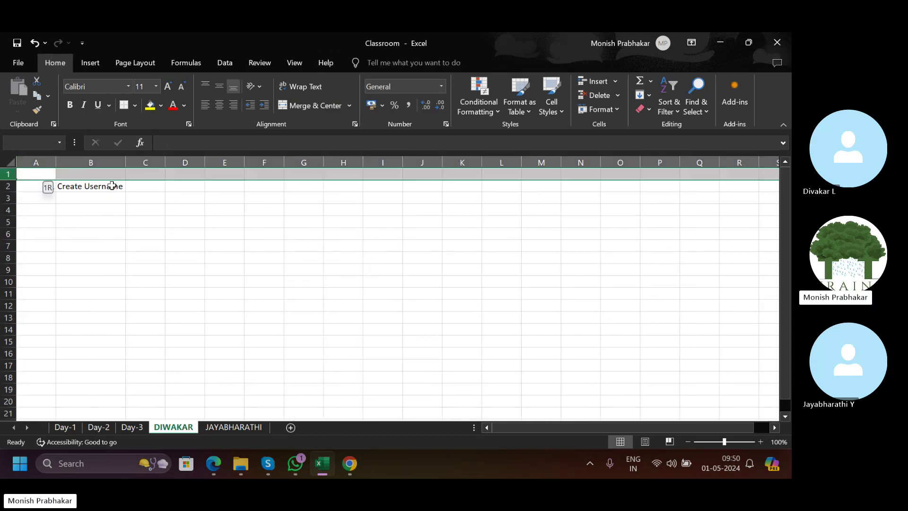
pyautogui.hotkey('ctrl', '-')
pyautogui.press('Right')
pyautogui.hotkey('shift', 'space')
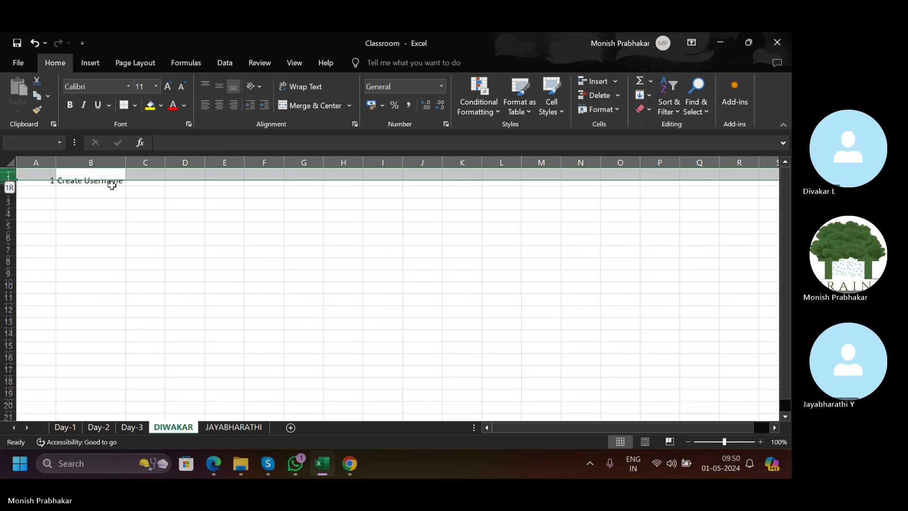
pyautogui.hotkey('ctrl', '+')
pyautogui.press('Home')
# Type the headers S.No, Task List and Issue across row 1.
pyautogui.press('capslock')
pyautogui.write('S')
pyautogui.press('capslock')
pyautogui.write('.No')
pyautogui.press('Tab')
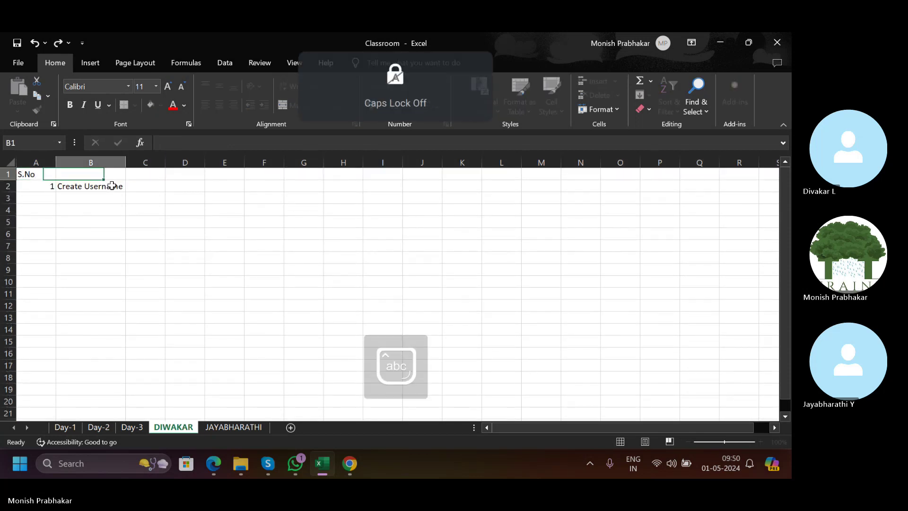
pyautogui.write('Task List')
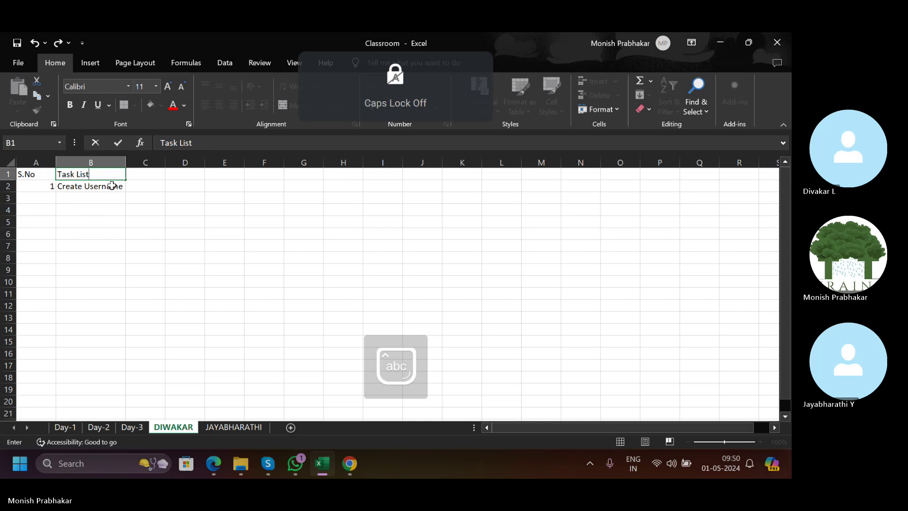
pyautogui.press('Tab')
pyautogui.press('capslock')
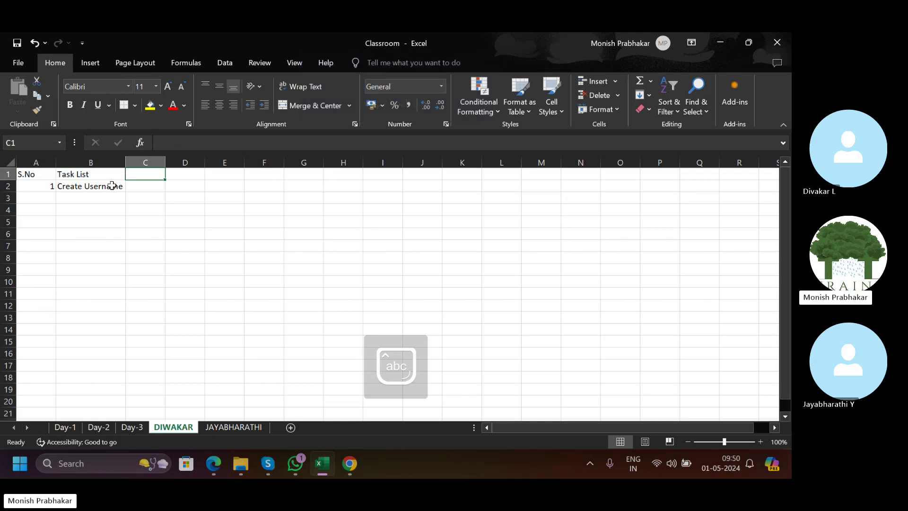
pyautogui.write('R')
pyautogui.press('capslock')
pyautogui.press('BackSpace')
pyautogui.press('capslock')
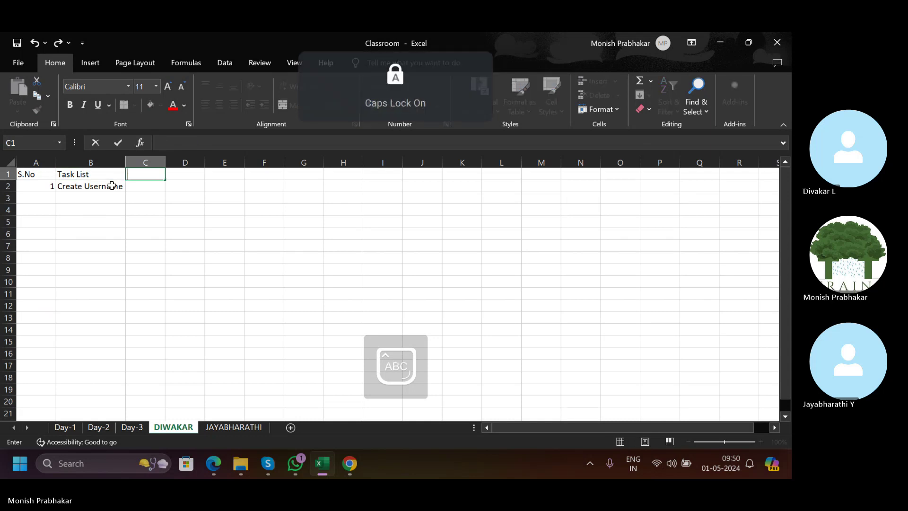
pyautogui.write('Issue')
pyautogui.press('Return')
pyautogui.press('Return')
# Add serial number 2 with the task 'Assign Roles' in row 3.
pyautogui.write('2')
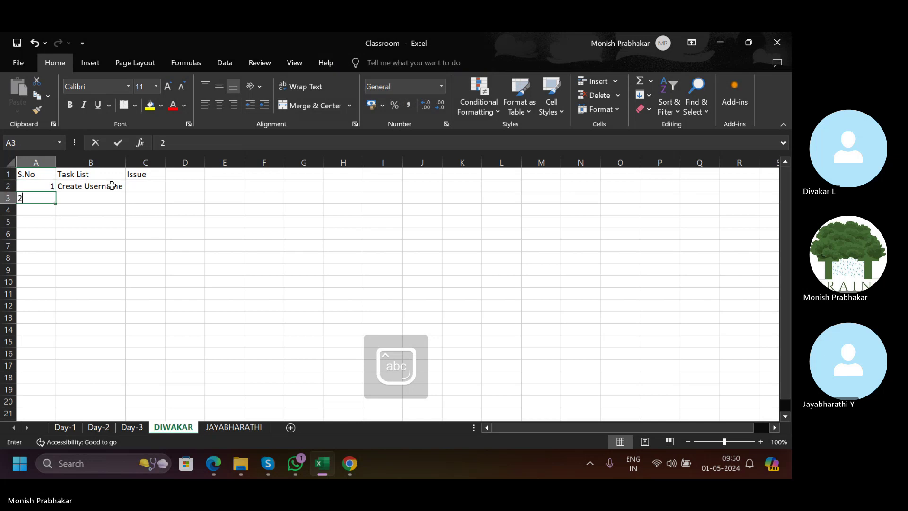
pyautogui.press('Tab')
pyautogui.press('capslock')
pyautogui.write('C')
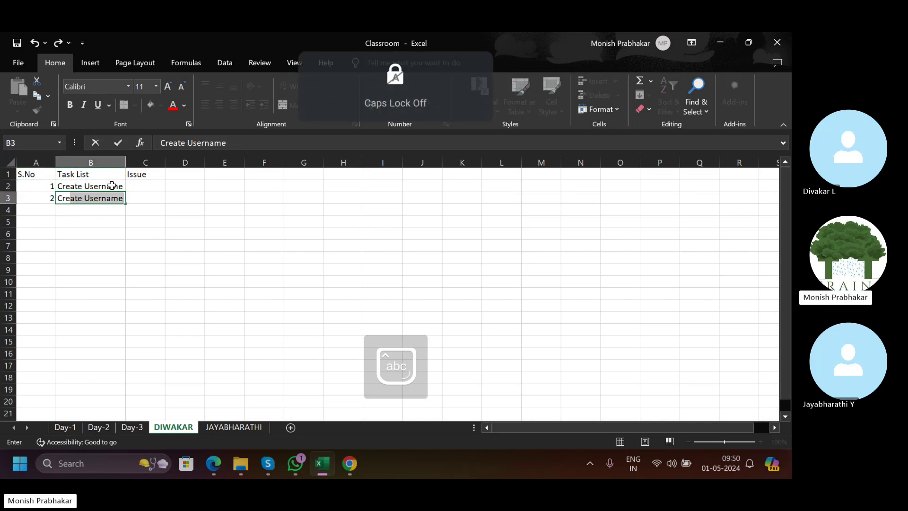
pyautogui.press('BackSpace')
pyautogui.press('BackSpace')
pyautogui.press('capslock')
pyautogui.write('Ass')
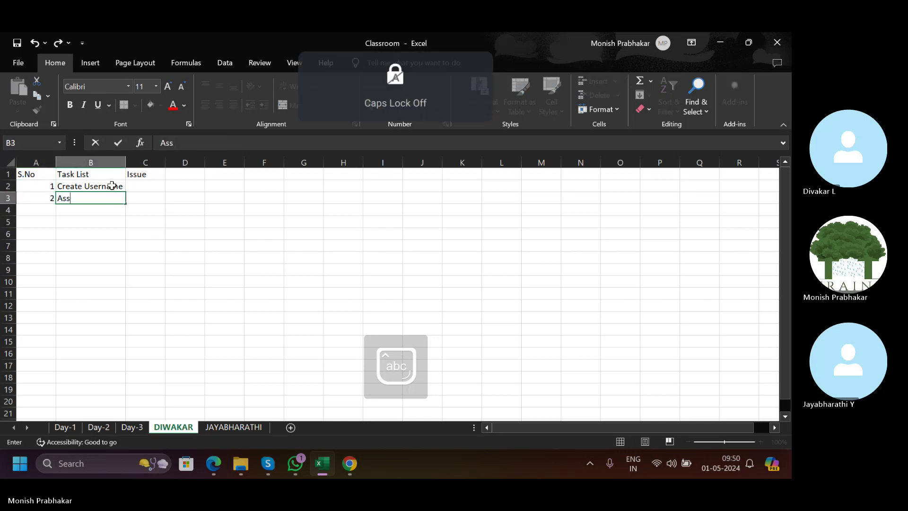
pyautogui.write('ign')
pyautogui.press('capslock')
pyautogui.press('Return')
pyautogui.press('Up')
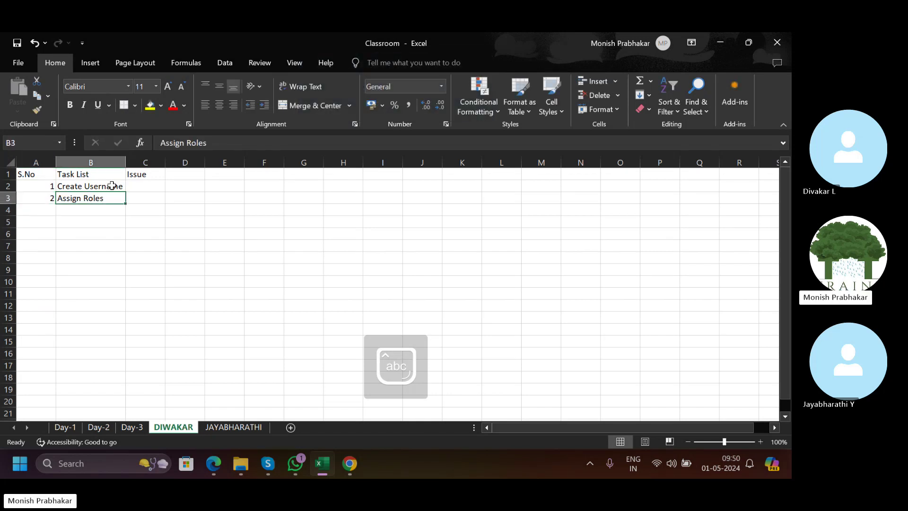
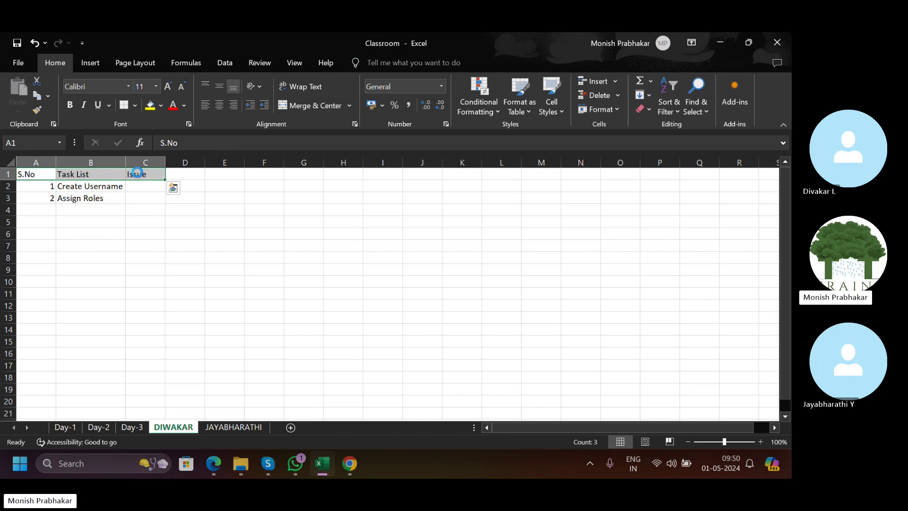
# Add serial number 3 with the task 'Create Implementation project' in row 4.
pyautogui.click(36, 210)
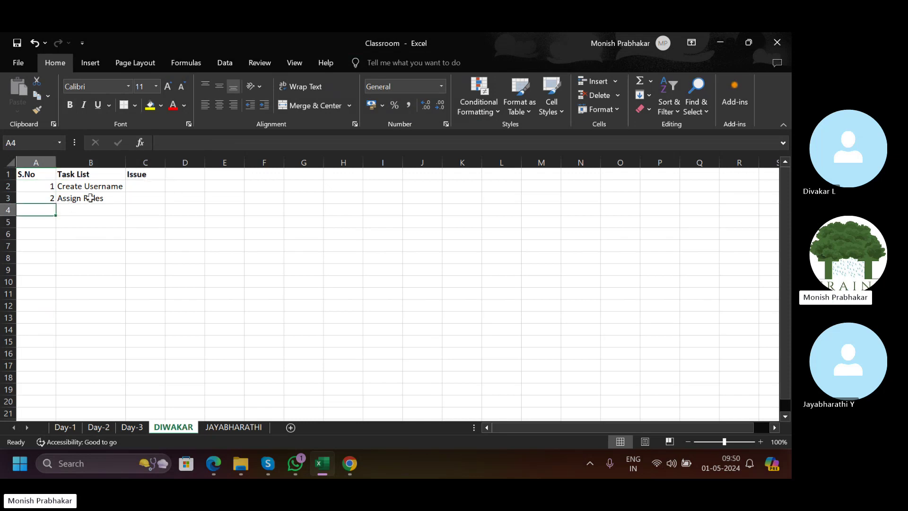
pyautogui.click(90, 198)
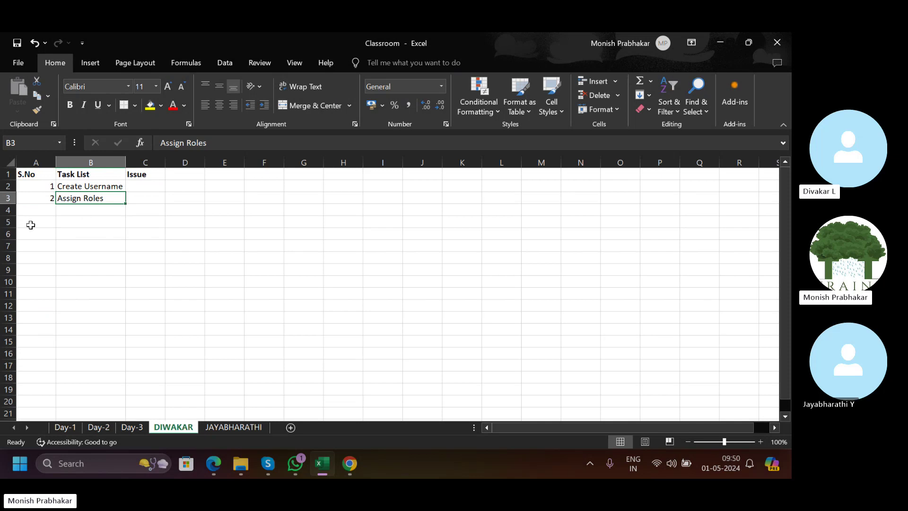
pyautogui.click(47, 211)
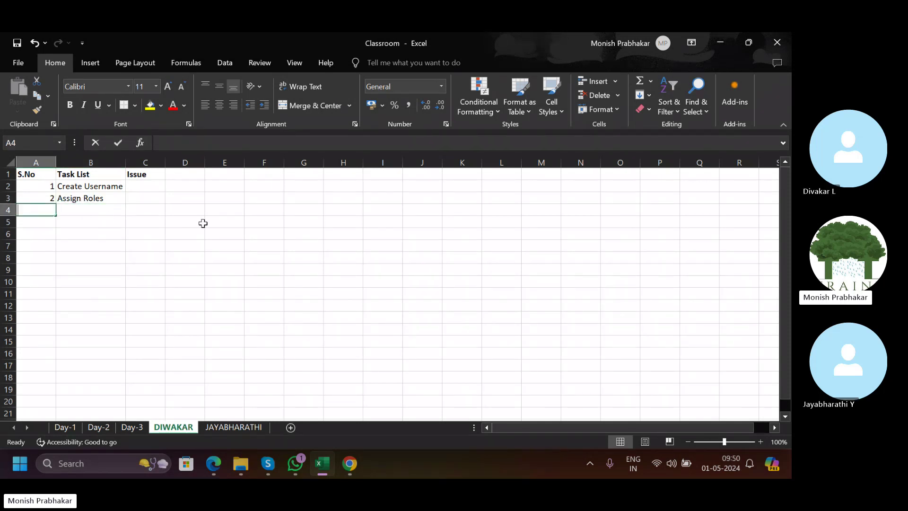
pyautogui.write('3')
pyautogui.press('Tab')
pyautogui.press('capslock')
pyautogui.write('C')
pyautogui.press('capslock')
pyautogui.write('reate')
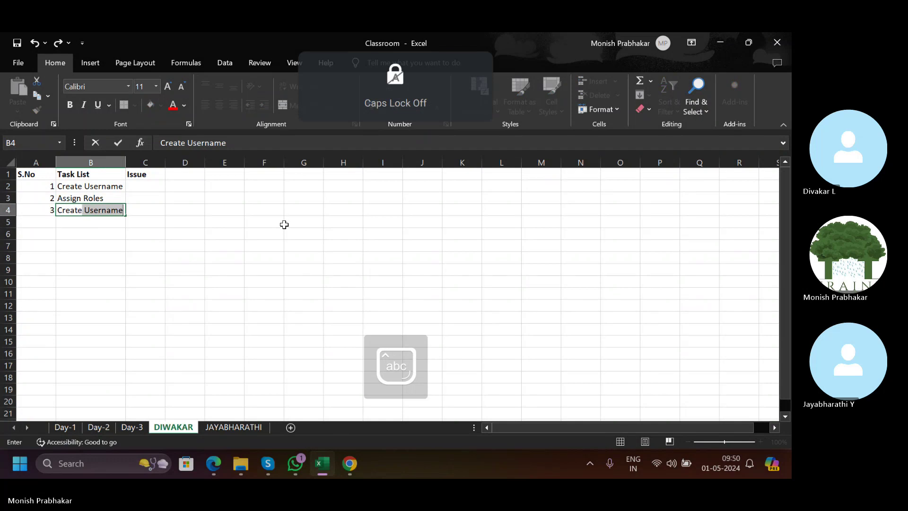
pyautogui.press('capslock')
pyautogui.write('I')
pyautogui.press('capslock')
pyautogui.write('mplemen')
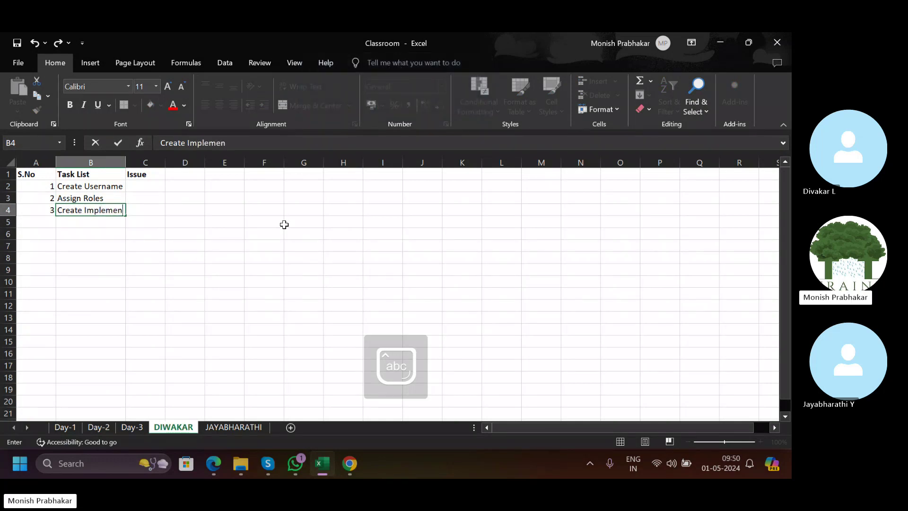
pyautogui.write('tation')
pyautogui.press('capslock')
pyautogui.press('capslock')
pyautogui.write('proj')
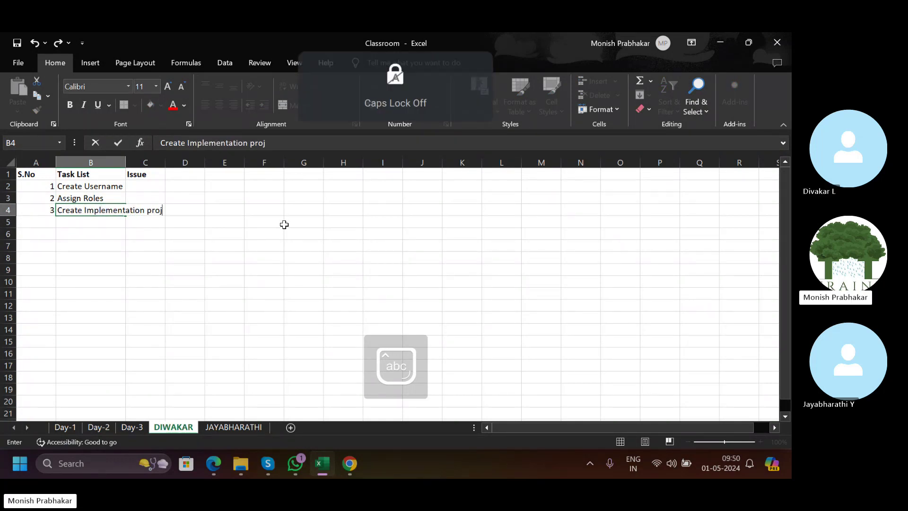
pyautogui.write('ect')
pyautogui.press('Return')
# Correct the row 4 task to read 'Create Implementation Project'.
pyautogui.press('Up')
pyautogui.press('Right')
pyautogui.press('F2')
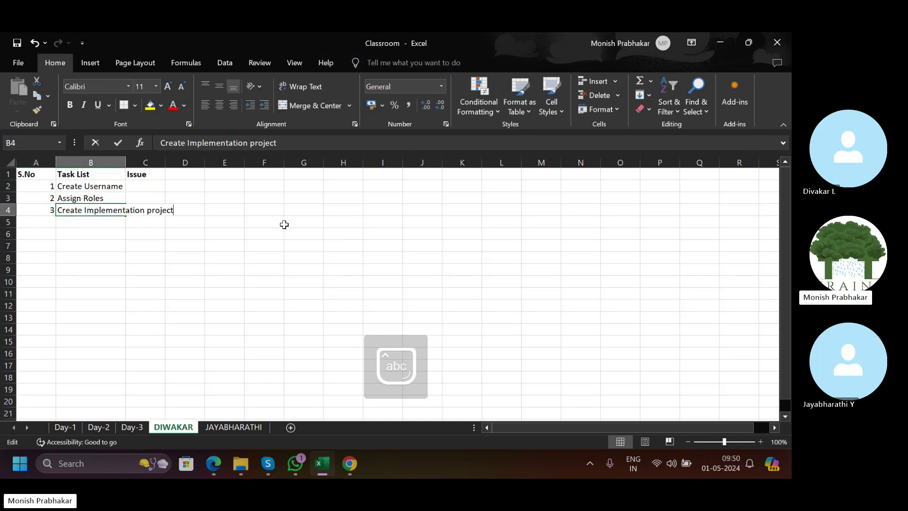
pyautogui.press('Left')
pyautogui.press('Left')
pyautogui.press('Left')
pyautogui.press('Left')
pyautogui.press('Left')
pyautogui.press('Left')
pyautogui.press('BackSpace')
pyautogui.press('capslock')
pyautogui.write('P')
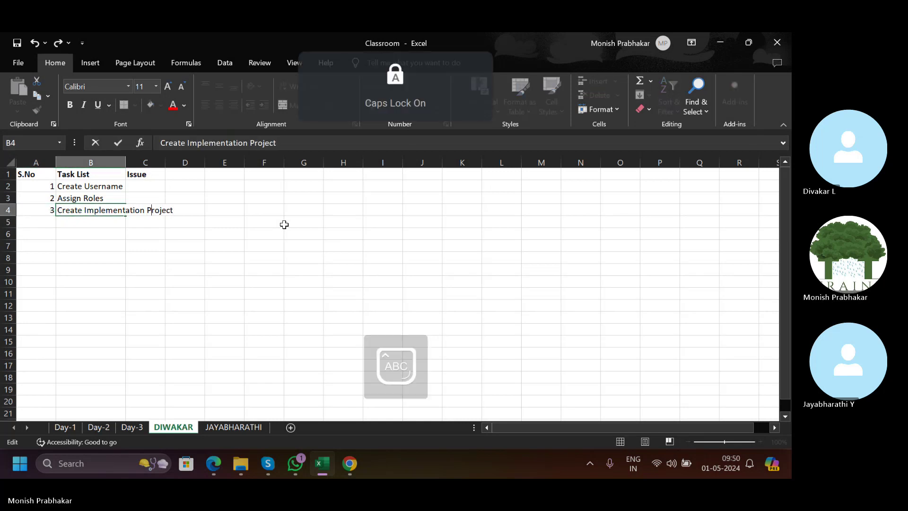
pyautogui.press('Return')
# Enter serial number 4 in A5 and AutoFit column B to its longest task.
pyautogui.press('Left')
pyautogui.write('4')
pyautogui.press('Up')
pyautogui.press('Right')
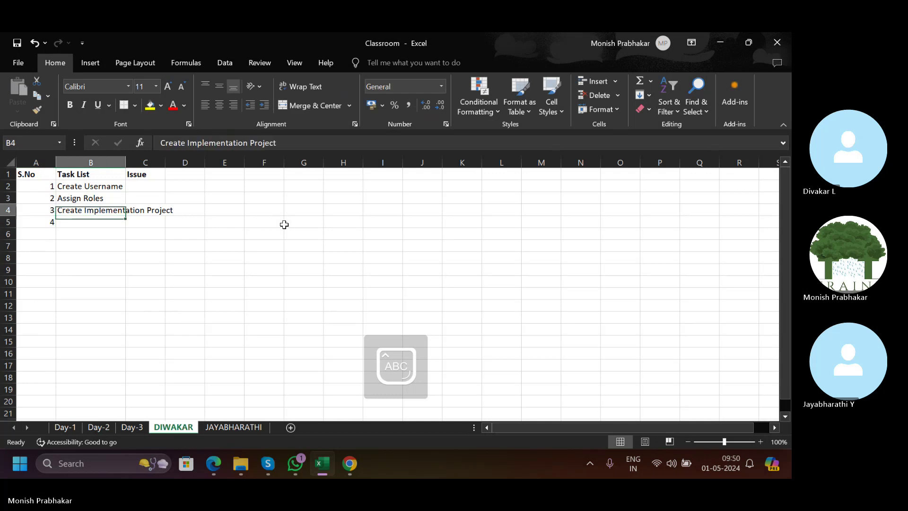
pyautogui.hotkey('alt', 'h')
pyautogui.press('o')
pyautogui.press('i')
pyautogui.press('Down')
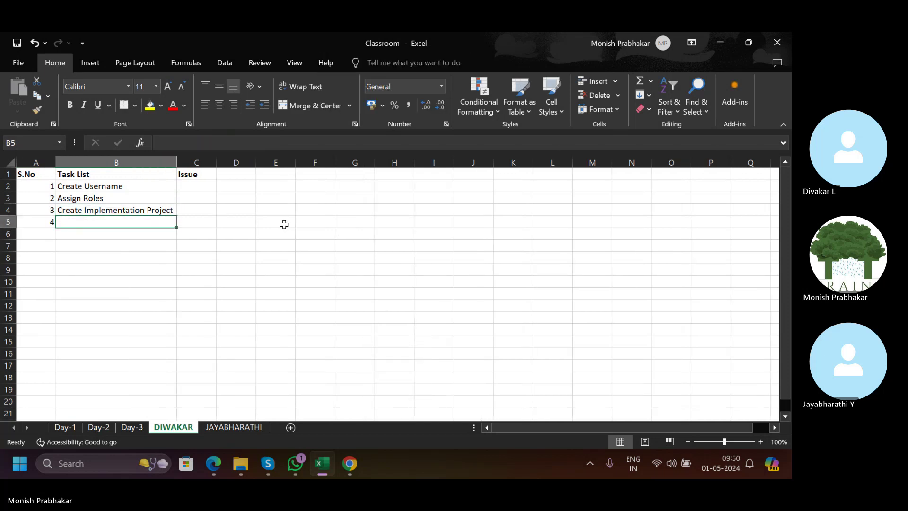
# Enter the task 'Create Value Sets' in B5.
pyautogui.write('C')
pyautogui.press('capslock')
pyautogui.write('reate ')
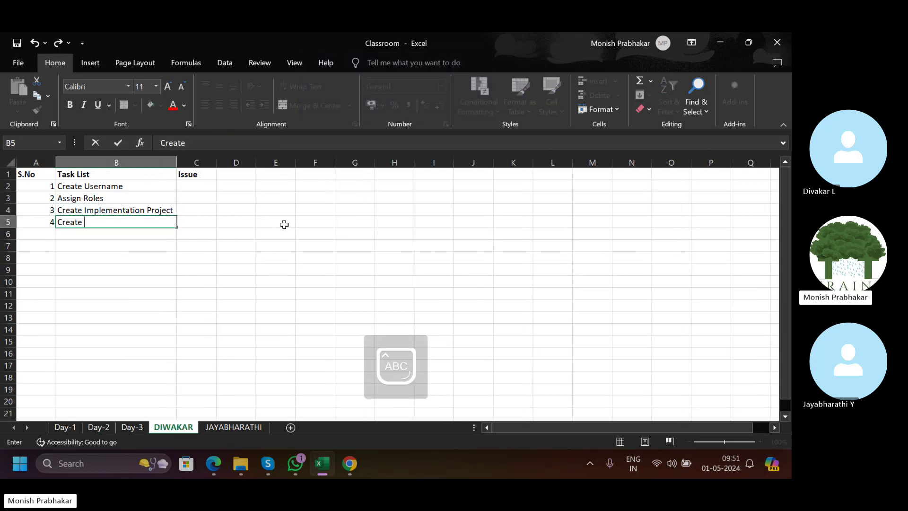
pyautogui.write('V')
pyautogui.press('capslock')
pyautogui.write('alue')
pyautogui.press('capslock')
pyautogui.write('S')
pyautogui.press('capslock')
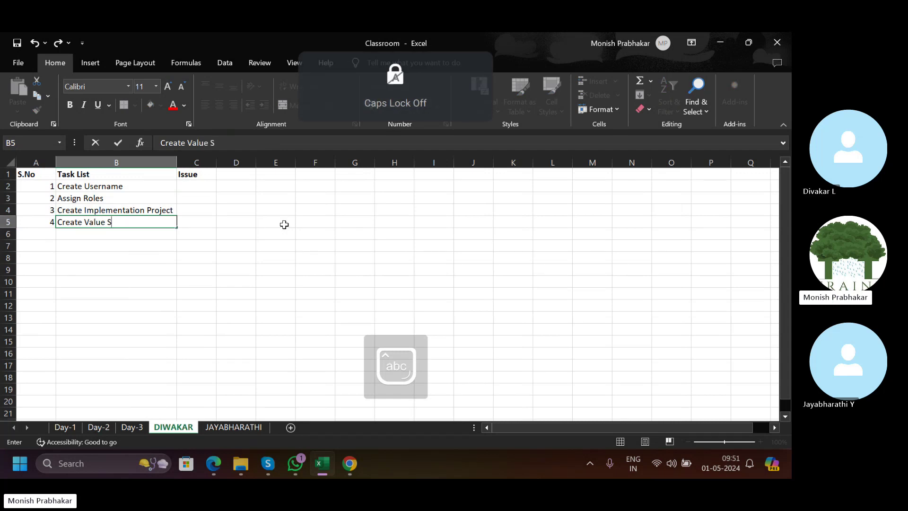
pyautogui.write('ets')
pyautogui.press('Return')
# Type the labels DIW_ and JB_ in B6 and B7.
pyautogui.press('capslock')
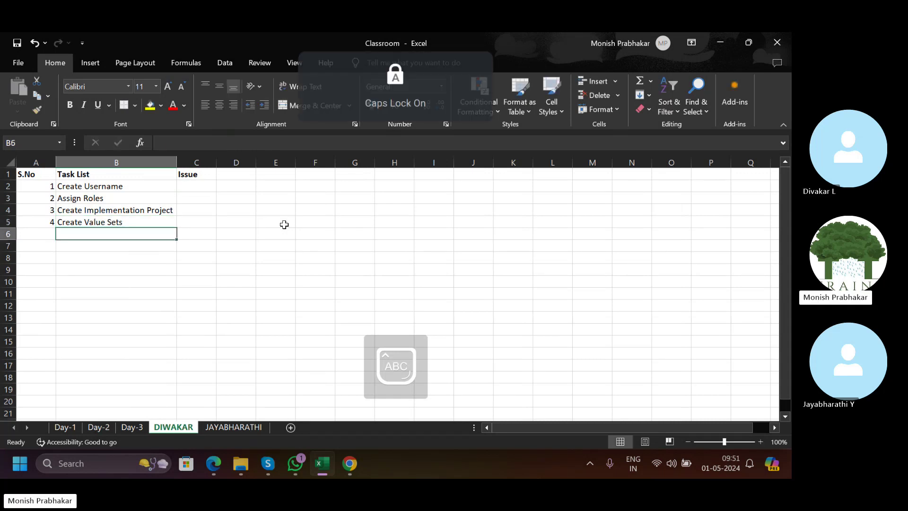
pyautogui.write('D')
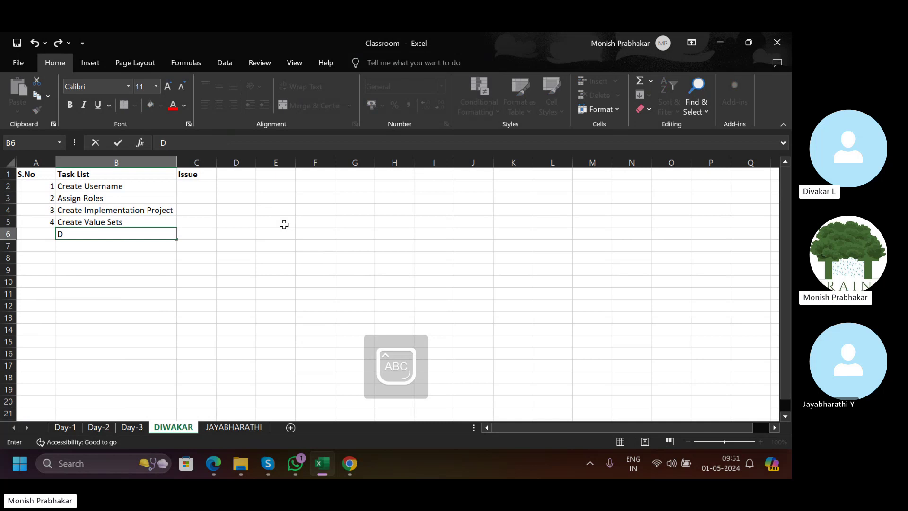
pyautogui.write('IW')
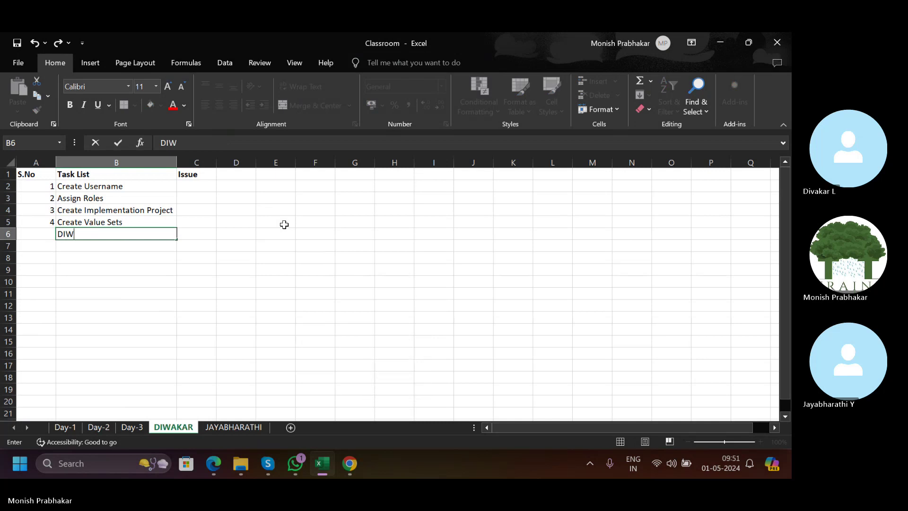
pyautogui.write('_')
pyautogui.press('Return')
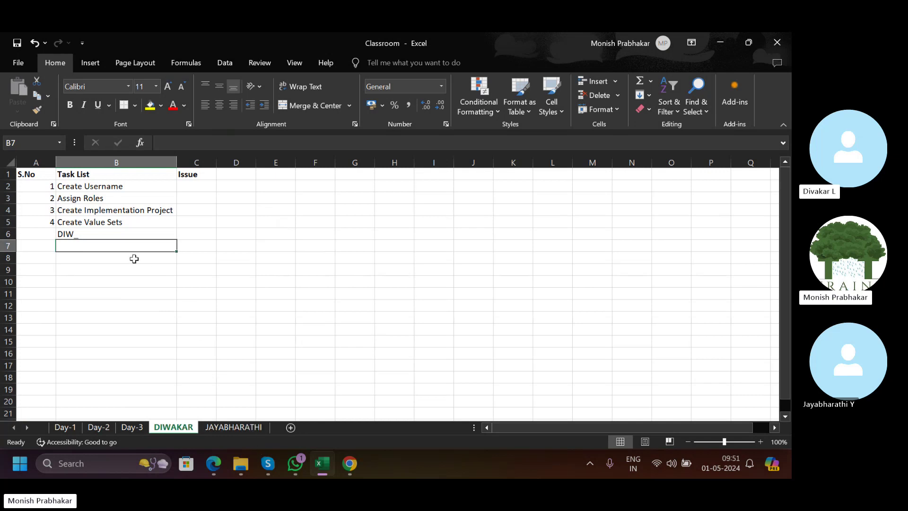
pyautogui.write('JB')
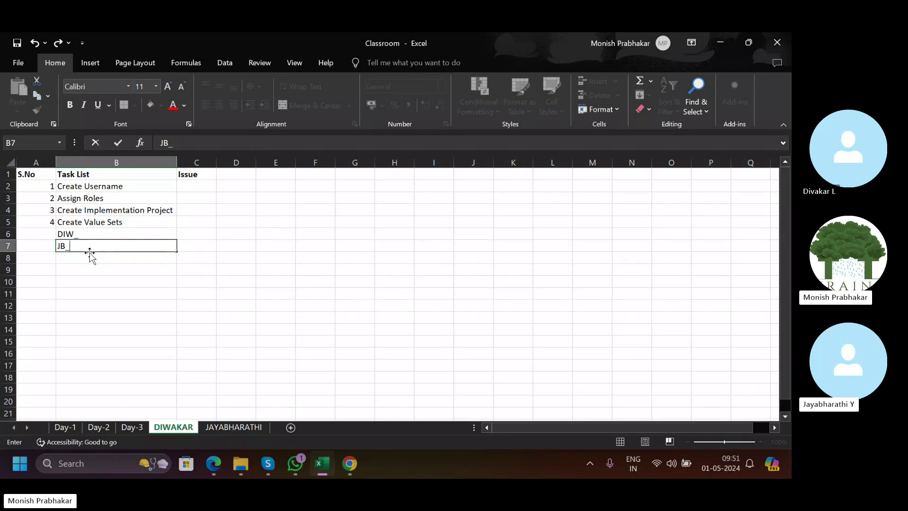
pyautogui.write('_')
# Type Company and Cost Center in the Issue column, then clear them again.
pyautogui.press('Tab')
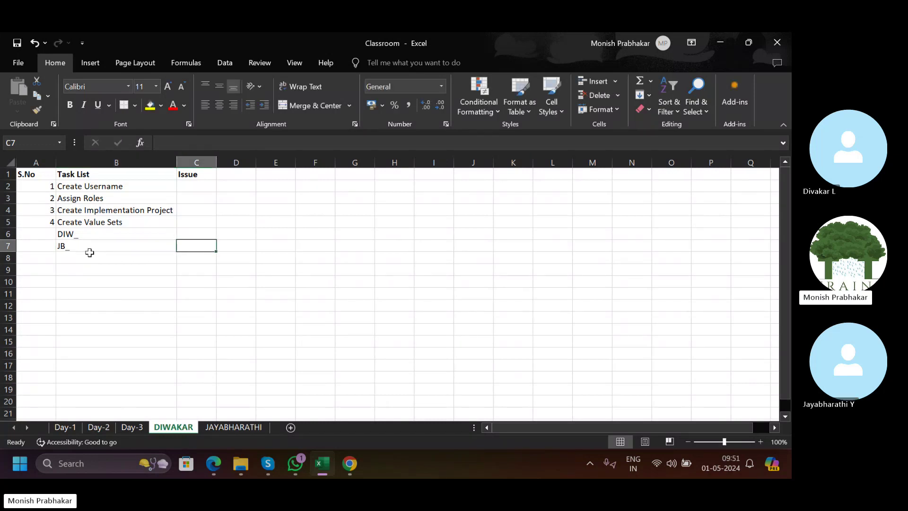
pyautogui.press('Up')
pyautogui.press('capslock')
pyautogui.write('Company')
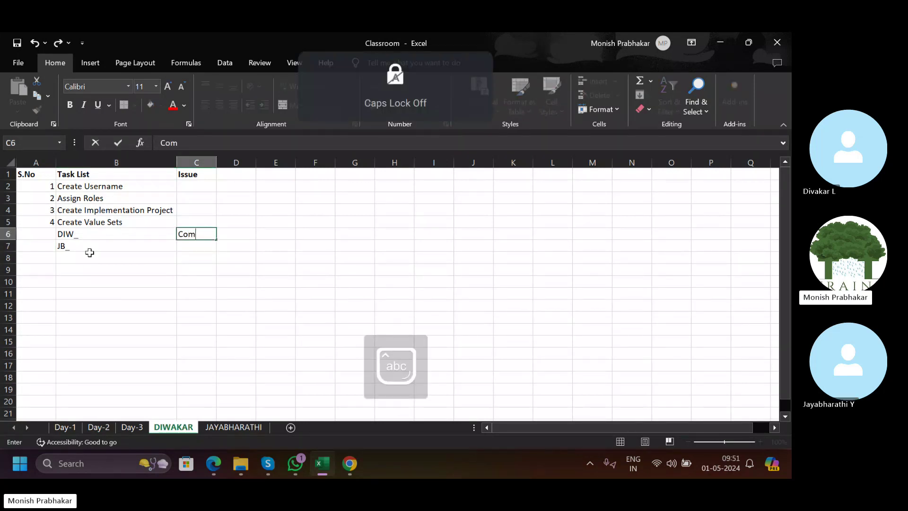
pyautogui.press('Return')
pyautogui.write('Co')
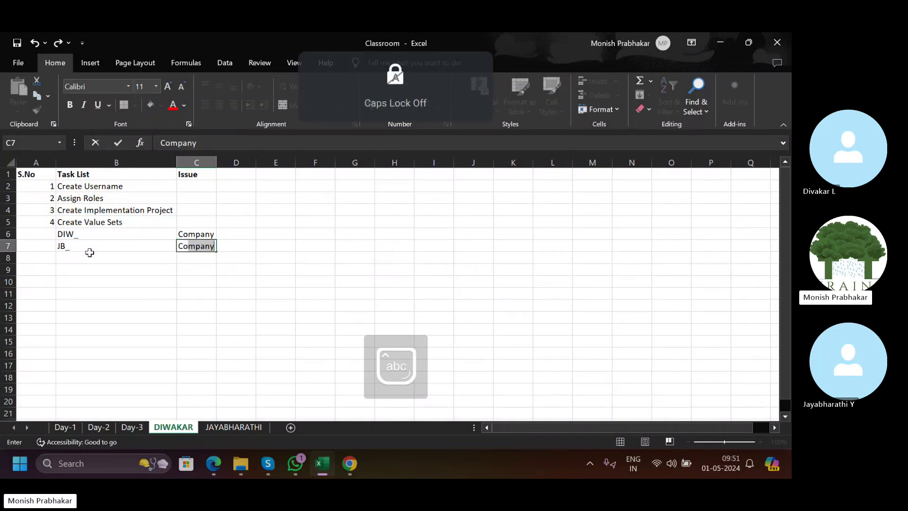
pyautogui.write('st Center')
pyautogui.press('Return')
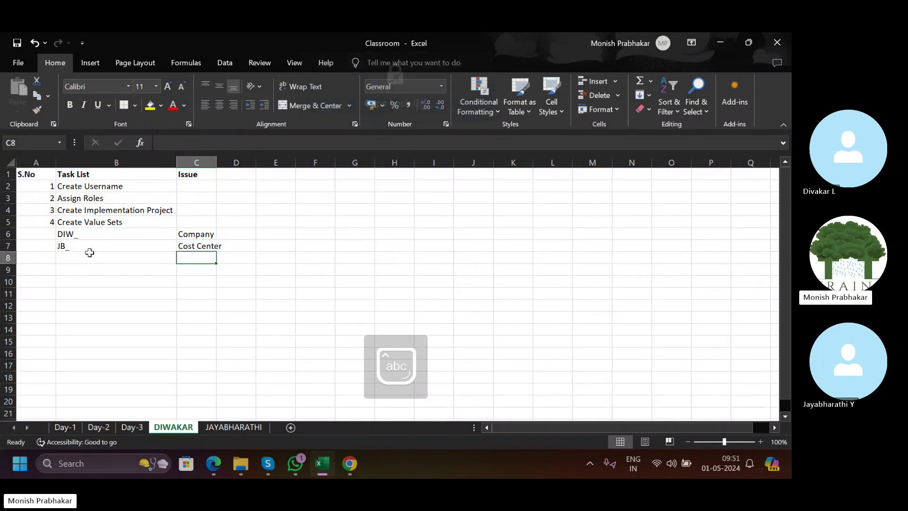
pyautogui.press('Up')
pyautogui.press('Up')
pyautogui.hotkey('shift', 'Down')
pyautogui.press('Delete')
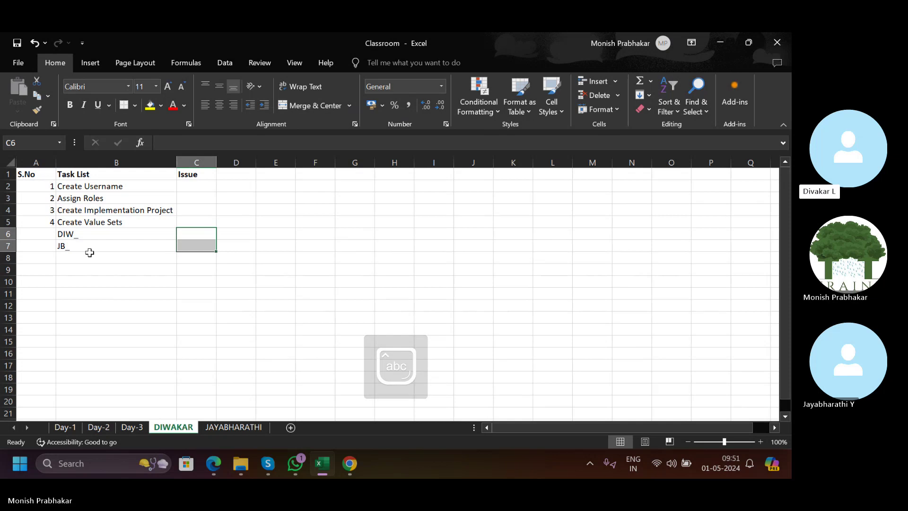
# Move the DIW_ and JB_ labels down to B11:B12.
pyautogui.press('Left')
pyautogui.hotkey('shift', 'Down')
pyautogui.hotkey('ctrl', 'c')
pyautogui.press('Down')
pyautogui.press('Down')
pyautogui.press('Down')
pyautogui.press('Down')
pyautogui.press('Down')
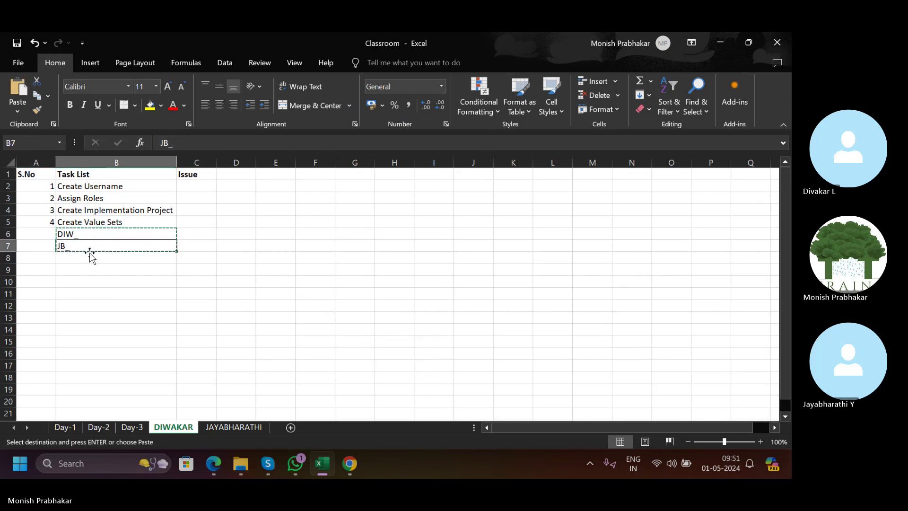
pyautogui.hotkey('ctrl', 'v')
# List Company, Cost Center and Account in B6:B8 under Create Value Sets.
pyautogui.press('Up')
pyautogui.press('Up')
pyautogui.press('Up')
pyautogui.press('Up')
pyautogui.press('Up')
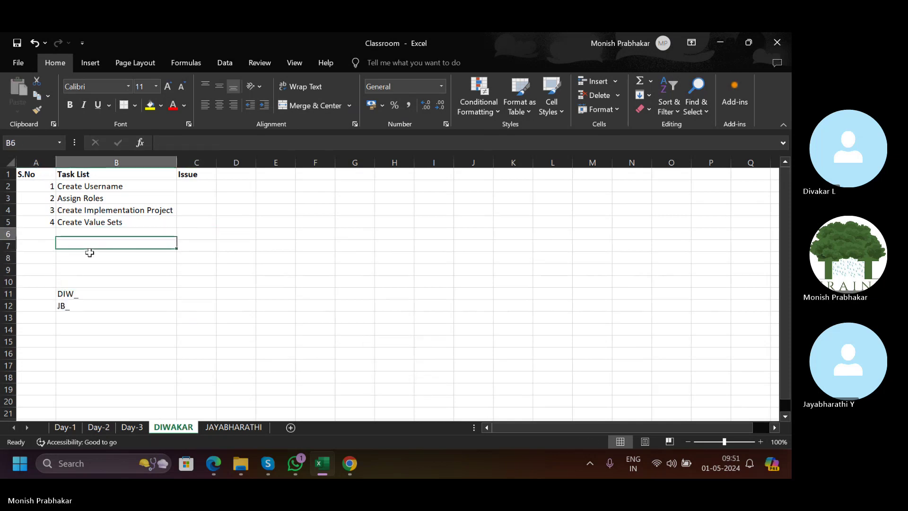
pyautogui.press('capslock')
pyautogui.press('capslock')
pyautogui.write('Comp')
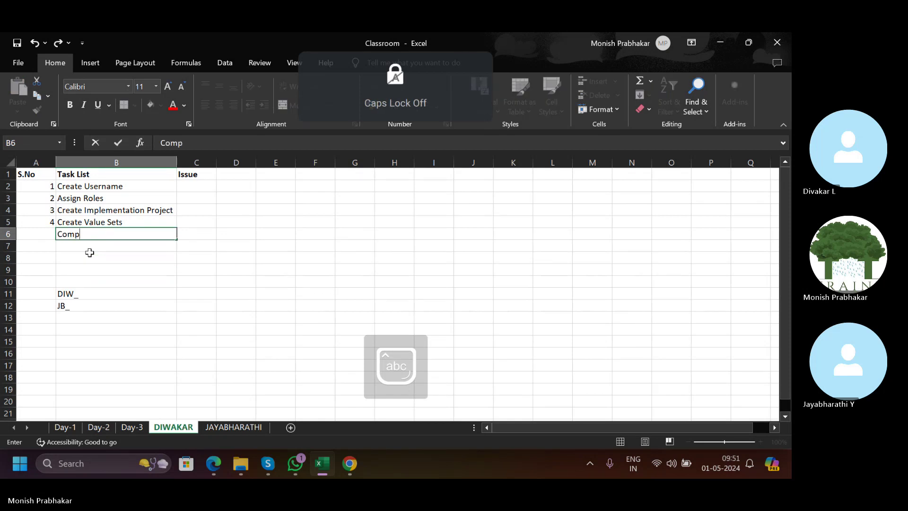
pyautogui.write('any')
pyautogui.press('Return')
pyautogui.press('capslock')
pyautogui.write('C')
pyautogui.press('capslock')
pyautogui.write('os')
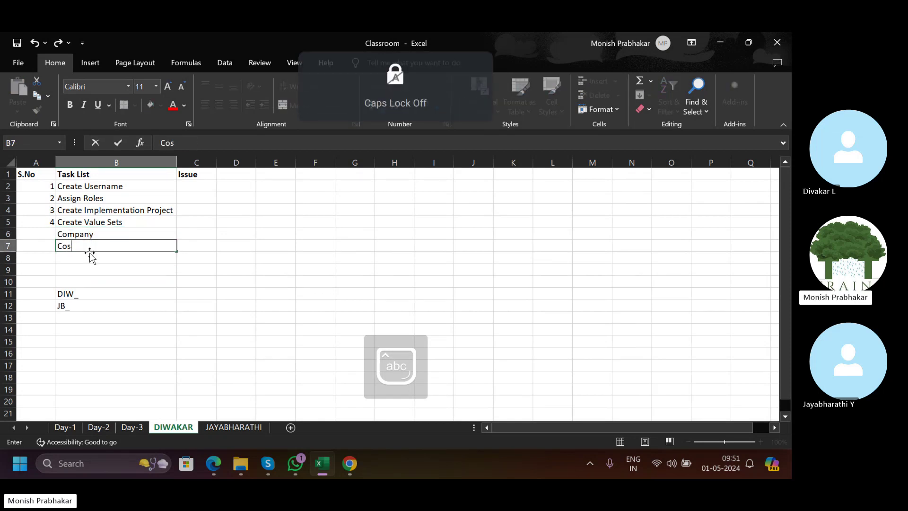
pyautogui.write('t Center')
pyautogui.press('Return')
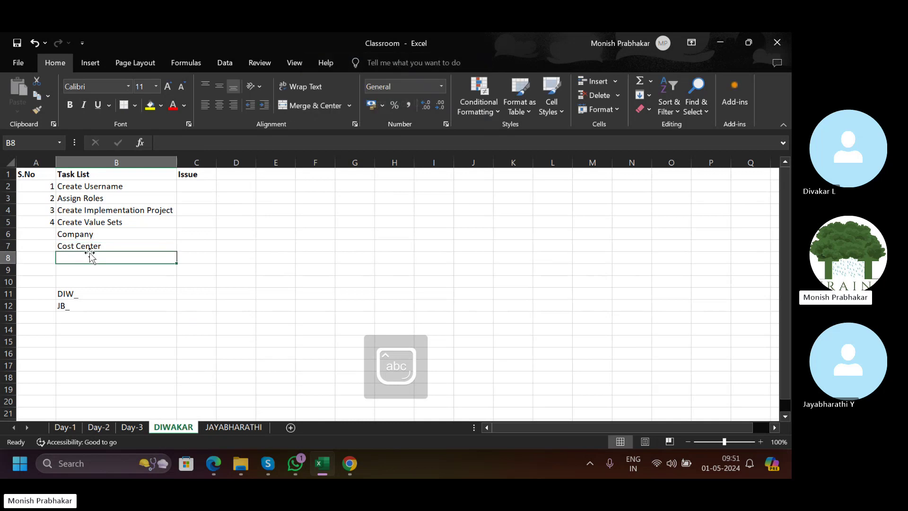
pyautogui.press('capslock')
pyautogui.write('A')
# Add F1 and F2 in B9:B10 beneath Account.
pyautogui.press('capslock')
pyautogui.write('ccount')
pyautogui.press('Return')
pyautogui.press('capslock')
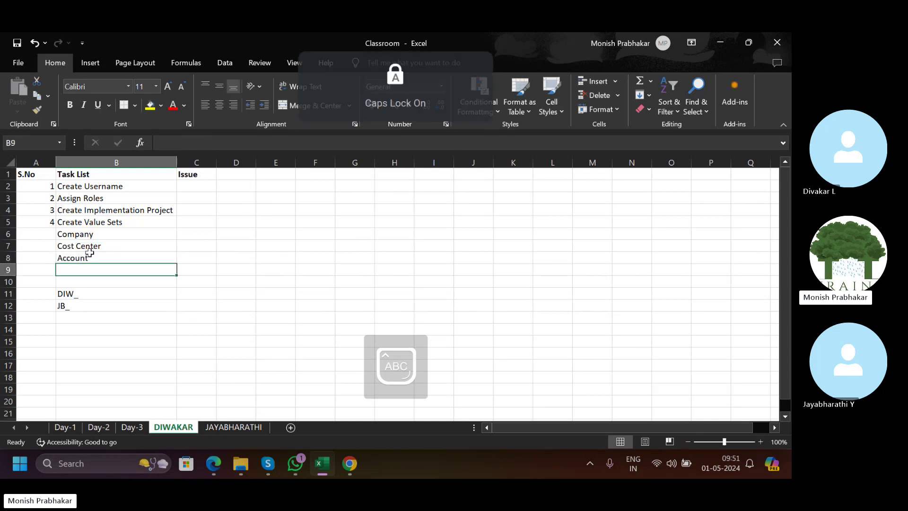
pyautogui.write('F1')
pyautogui.press('Return')
pyautogui.write('F2')
pyautogui.press('Return')
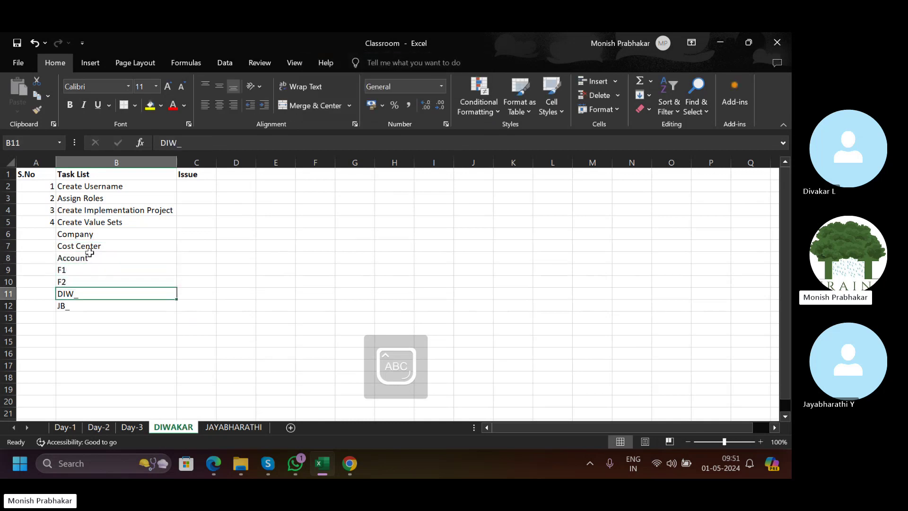
# Edit F1 and F2 to read Future1 and Future2.
pyautogui.press('Up')
pyautogui.press('Up')
pyautogui.press('F2')
pyautogui.press('capslock')
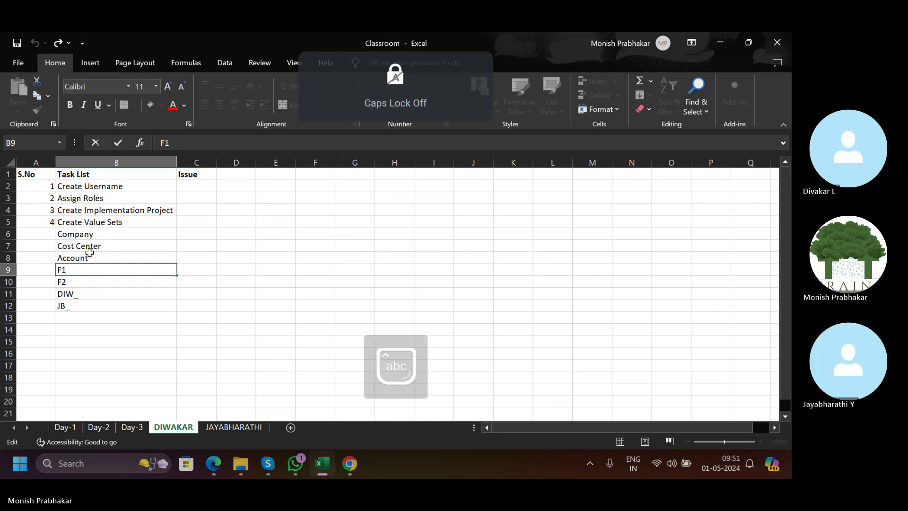
pyautogui.write('uture')
pyautogui.press('Return')
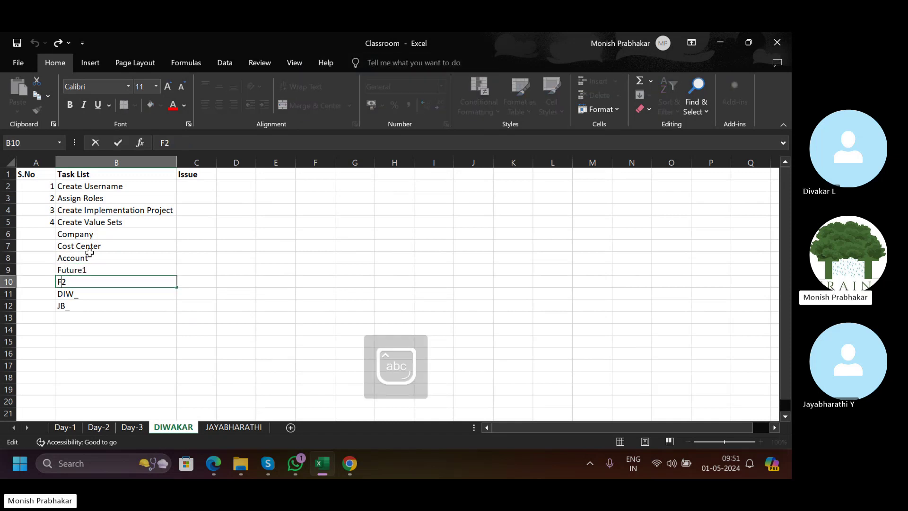
pyautogui.write('uture')
pyautogui.press('Return')
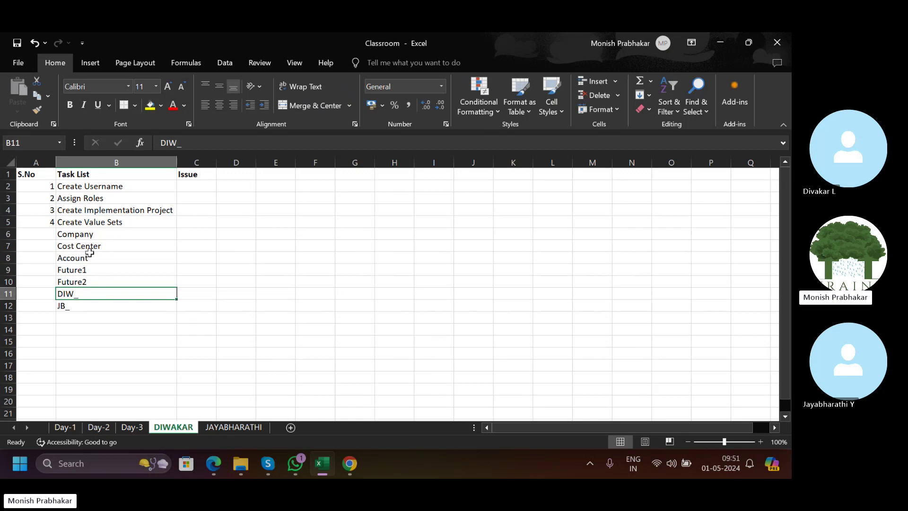
pyautogui.press('Down')
pyautogui.press('Down')
pyautogui.press('Up')
pyautogui.press('Up')
# Bold the DIW_ and JB_ labels in B11:B12 and clear JB_.
pyautogui.hotkey('shift', 'Down')
pyautogui.press('Right')
pyautogui.press('Left')
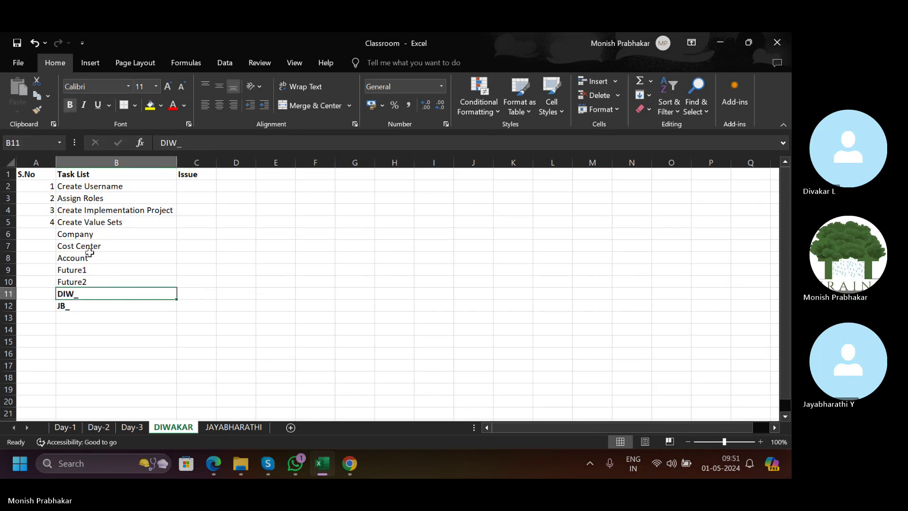
pyautogui.press('Down')
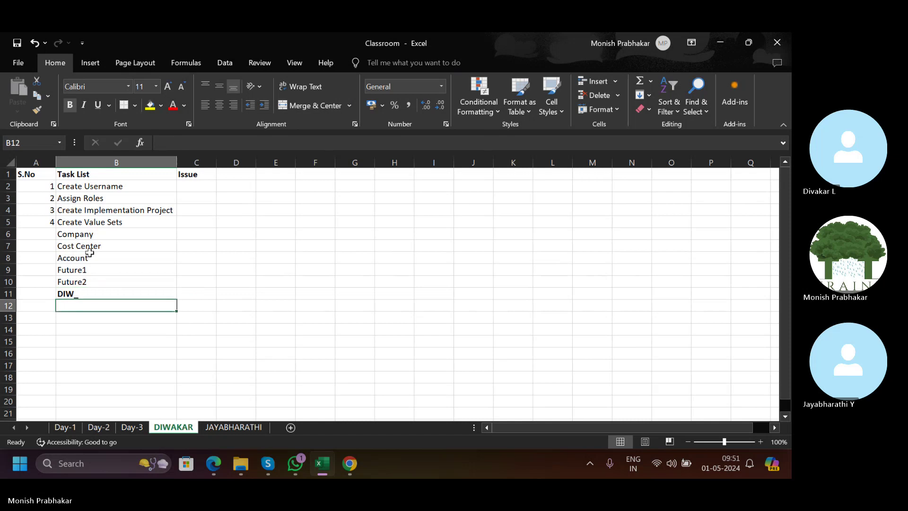
pyautogui.press('Up')
# Reword the DIW_ note in B11 to read 'Use initial as prefix'.
pyautogui.press('F2')
pyautogui.press('capslock')
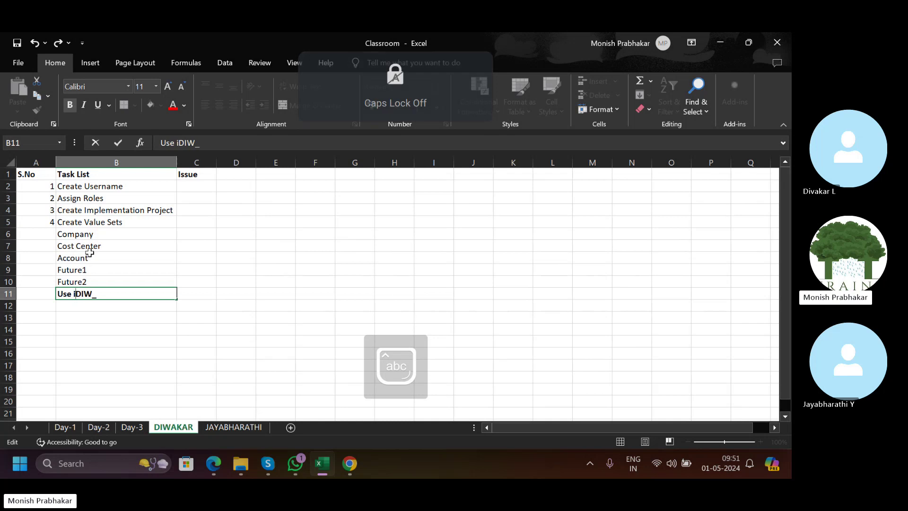
pyautogui.write('initila')
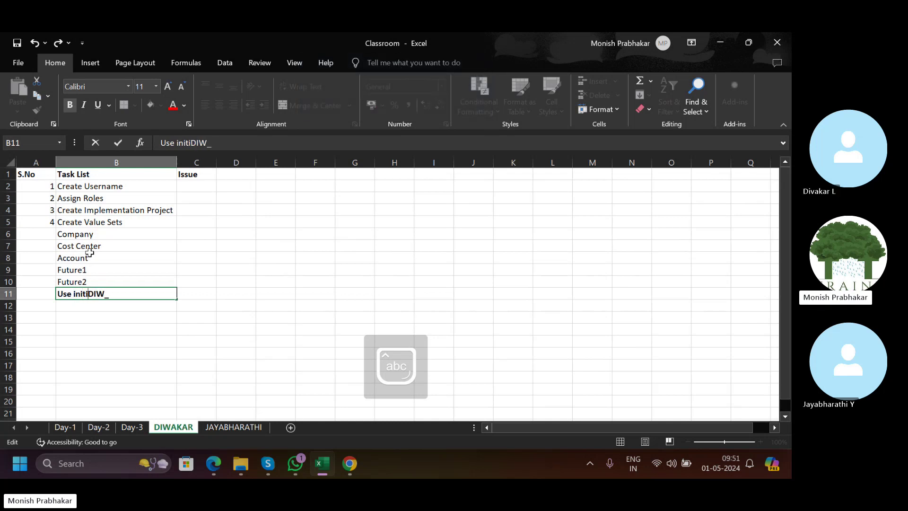
pyautogui.write('al as per')
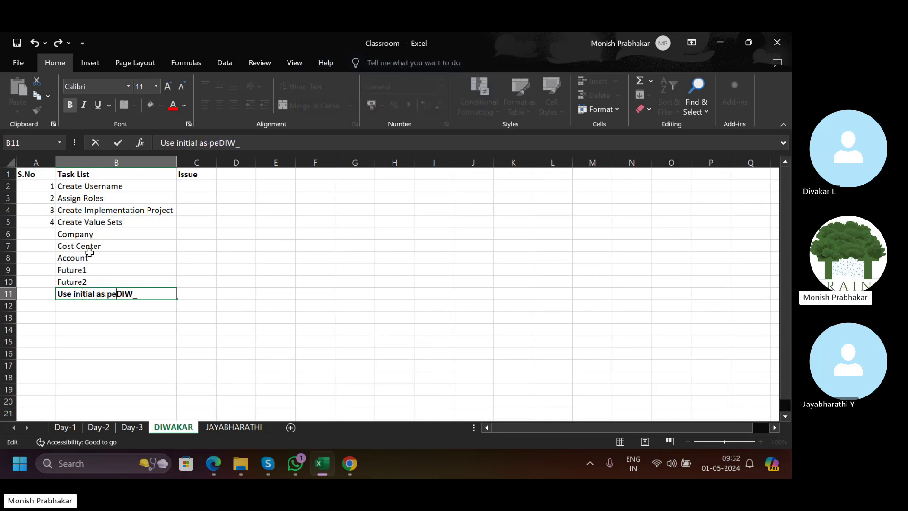
pyautogui.write('fi')
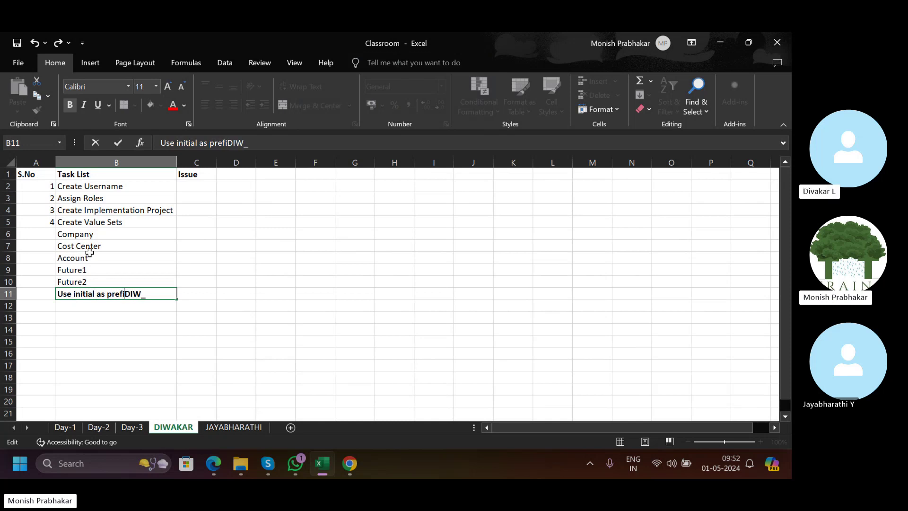
pyautogui.press('Right')
pyautogui.press('Right')
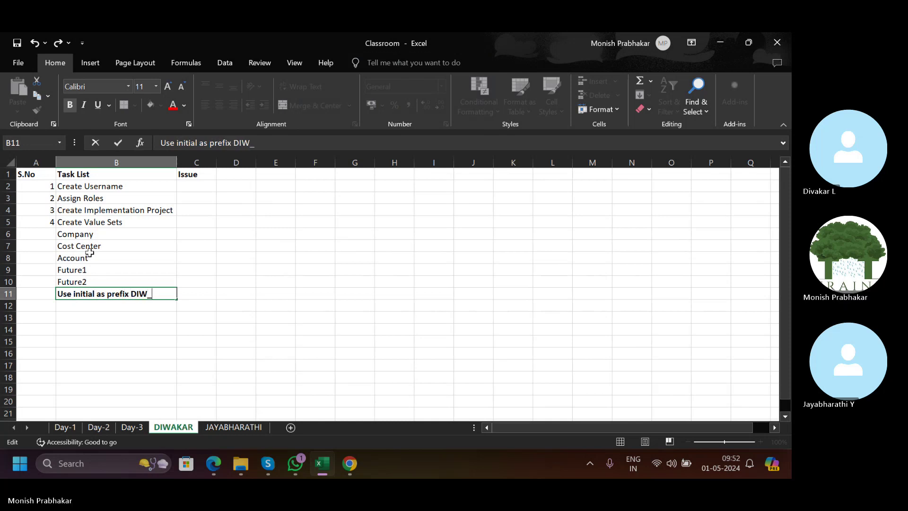
pyautogui.press('capslock')
pyautogui.write('JB')
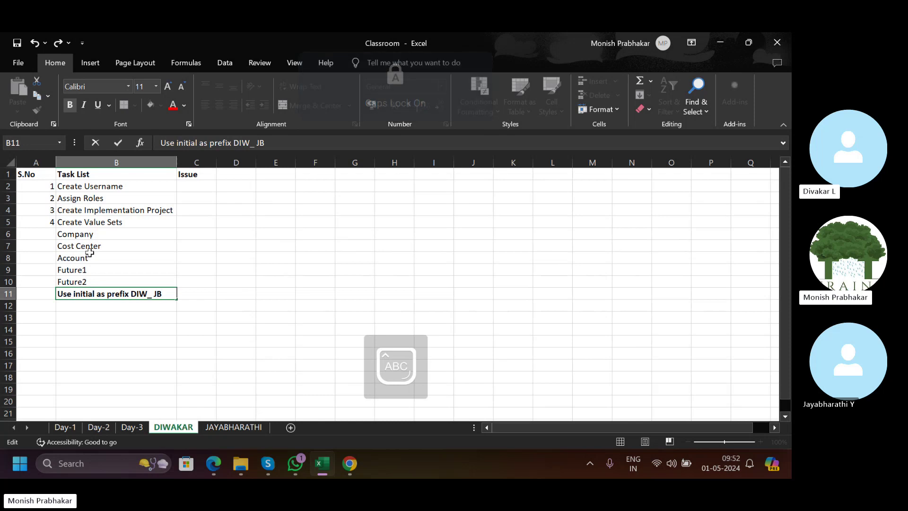
pyautogui.write('_')
pyautogui.press('BackSpace')
pyautogui.press('BackSpace')
pyautogui.press('BackSpace')
pyautogui.press('BackSpace')
pyautogui.press('BackSpace')
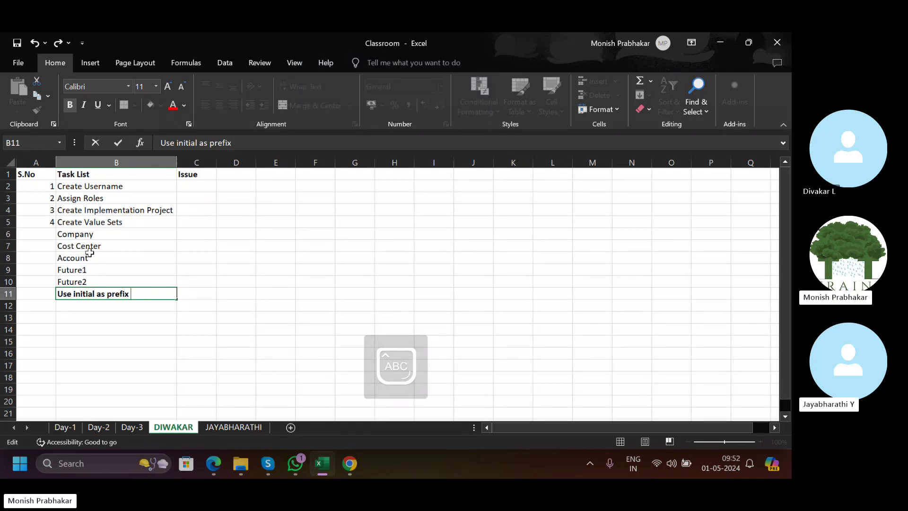
# Confirm the reworded note and add task 5, COA Structure.
pyautogui.press('Return')
pyautogui.press('Left')
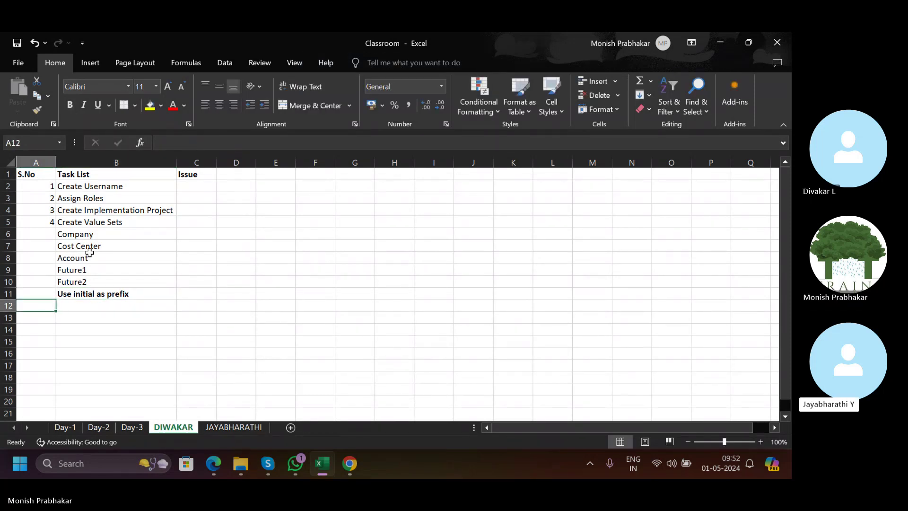
pyautogui.press('Down')
pyautogui.write('5')
pyautogui.press('Tab')
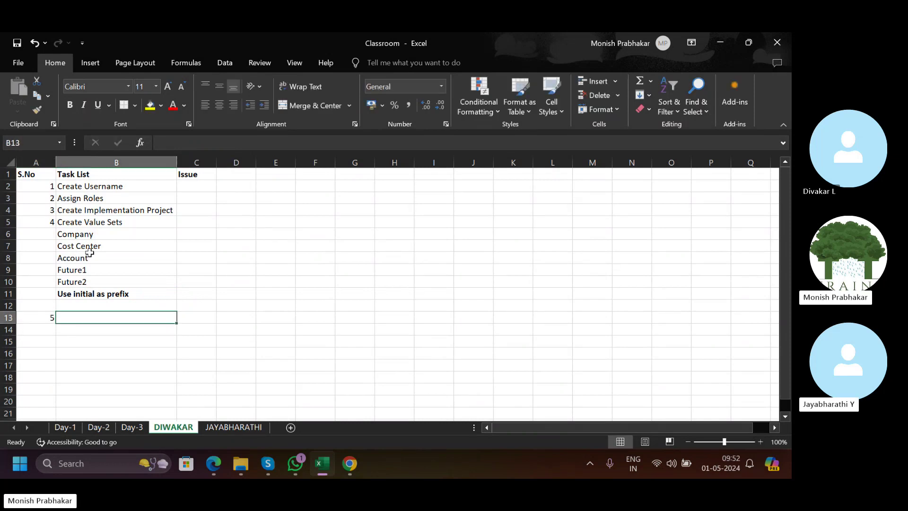
pyautogui.write('COA')
pyautogui.press('capslock')
pyautogui.write('S')
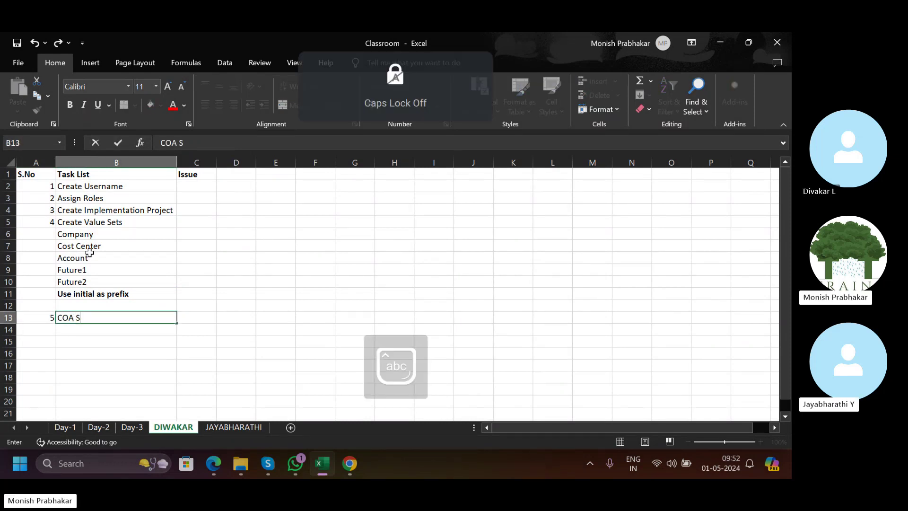
pyautogui.write('tructure')
pyautogui.press('Return')
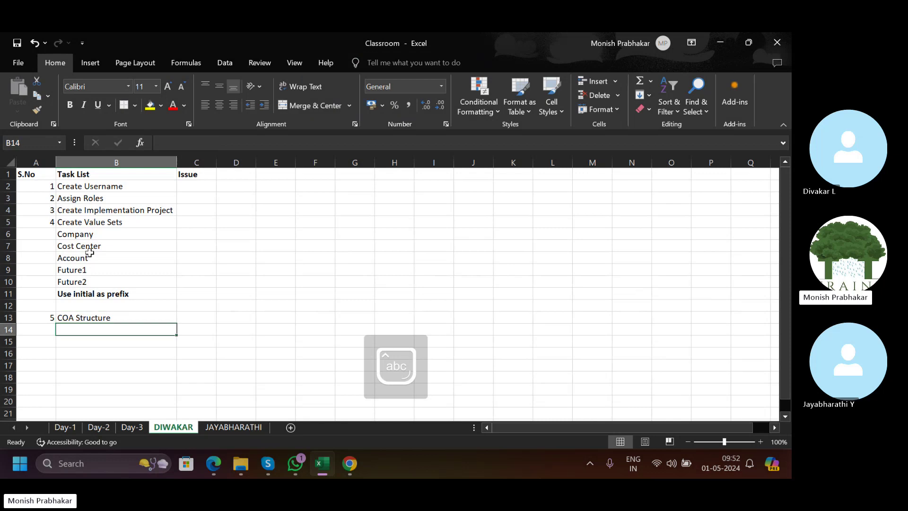
# Add task 6, COA Structure Instance, in the next row.
pyautogui.press('Left')
pyautogui.write('6')
pyautogui.press('Tab')
pyautogui.press('capslock')
pyautogui.write('COA ')
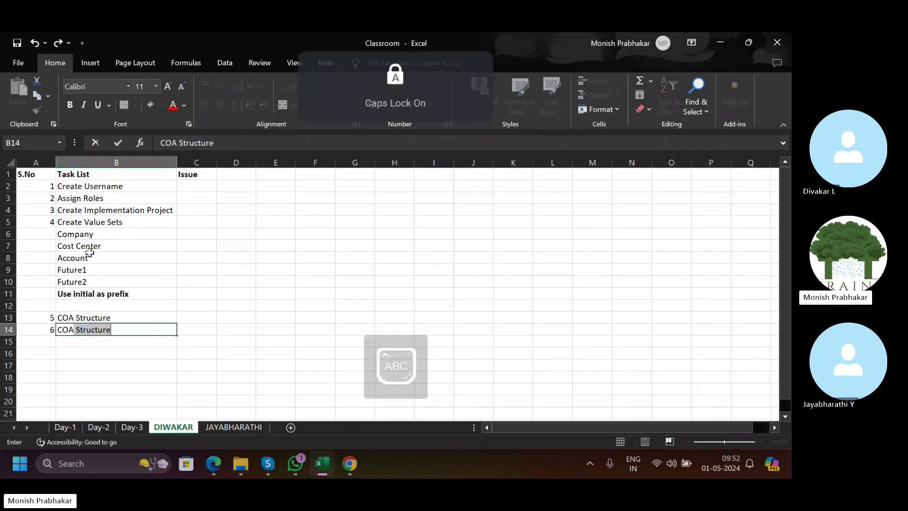
pyautogui.write('S')
pyautogui.press('capslock')
pyautogui.write('truct')
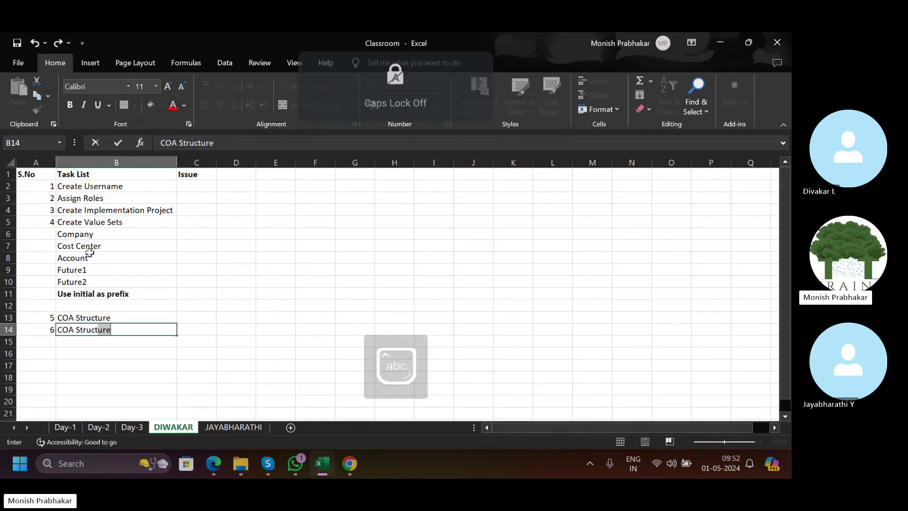
pyautogui.write('ure Instance')
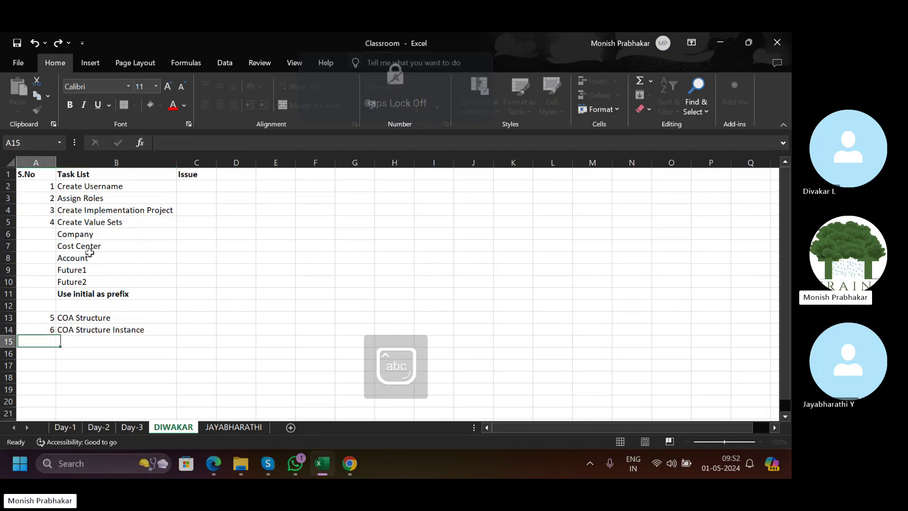
pyautogui.press('Return')
# Add task 7, Primary Ledger, correcting its misspelling in B15.
pyautogui.press('Left')
pyautogui.write('7')
pyautogui.press('Tab')
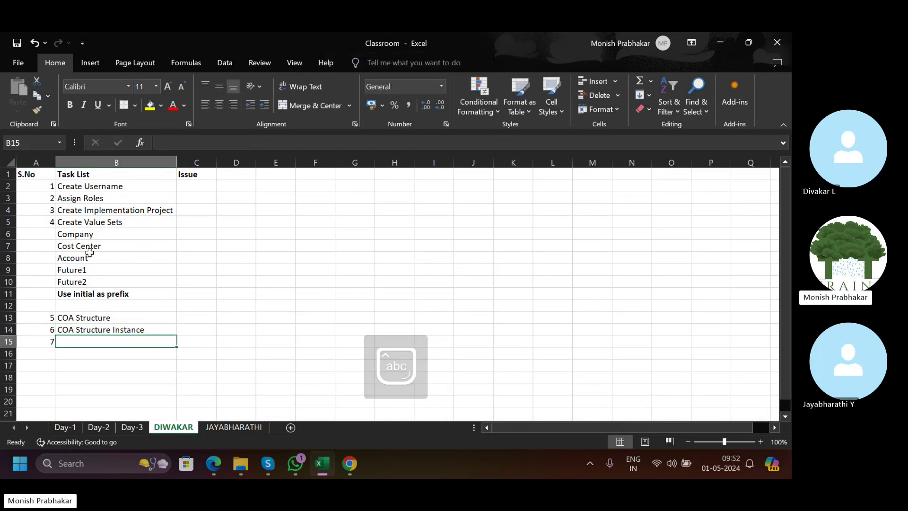
pyautogui.press('capslock')
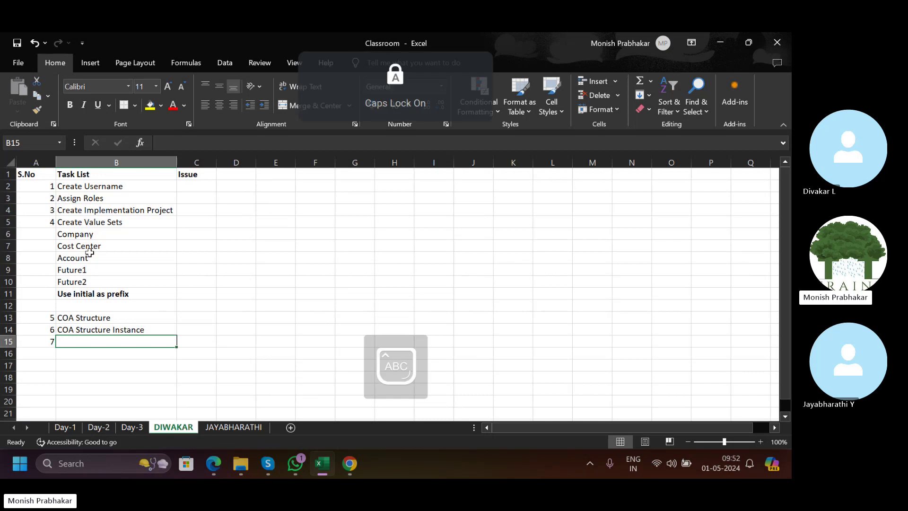
pyautogui.write('P')
pyautogui.press('capslock')
pyautogui.write('riamry')
pyautogui.press('capslock')
pyautogui.write('L')
pyautogui.press('capslock')
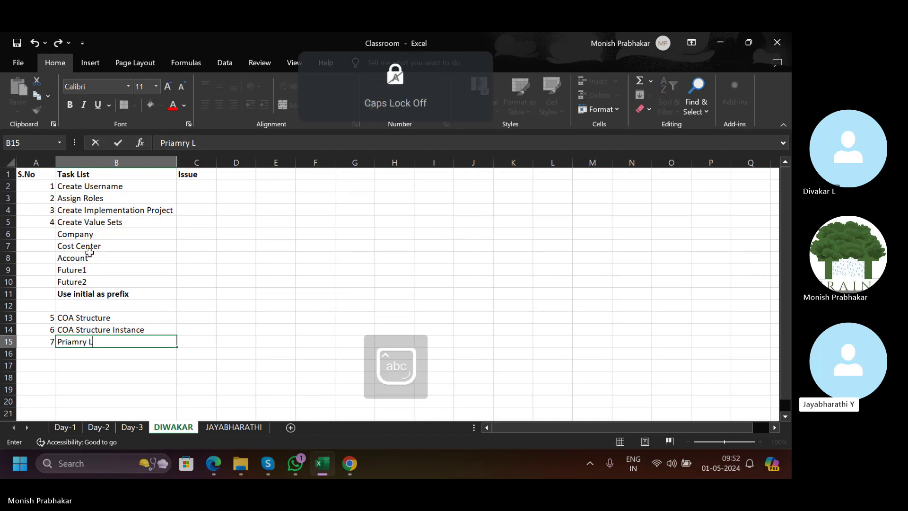
pyautogui.press('BackSpace')
pyautogui.press('BackSpace')
pyautogui.press('BackSpace')
pyautogui.press('capslock')
pyautogui.write('MARY')
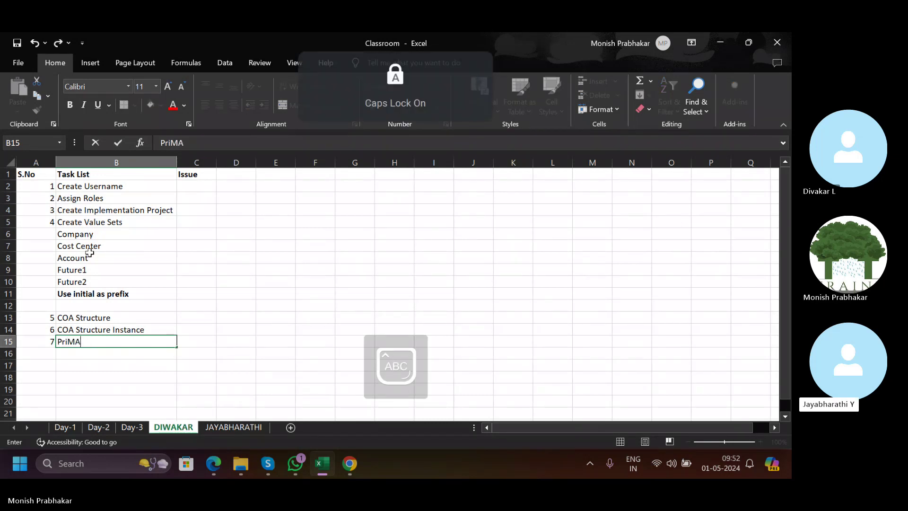
pyautogui.press('BackSpace')
pyautogui.press('BackSpace')
pyautogui.press('BackSpace')
pyautogui.press('Left')
pyautogui.press('Delete')
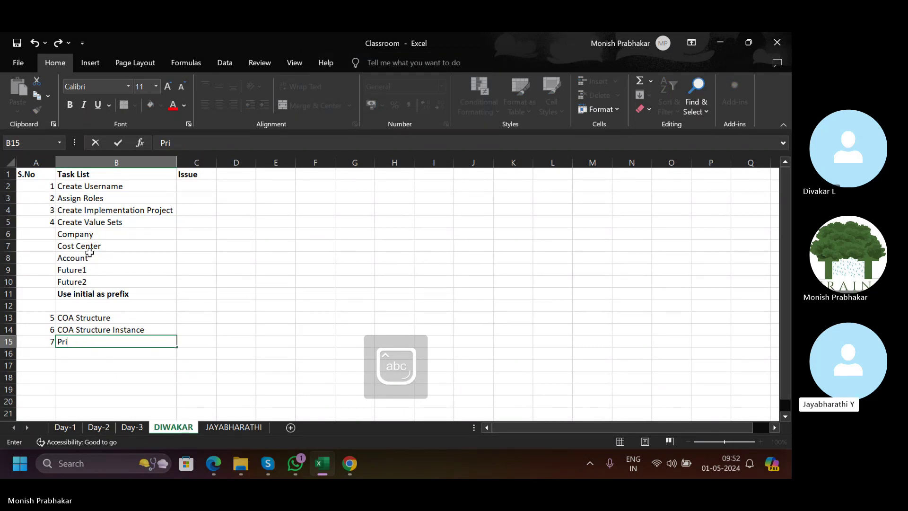
pyautogui.press('capslock')
pyautogui.write('mary Ledg')
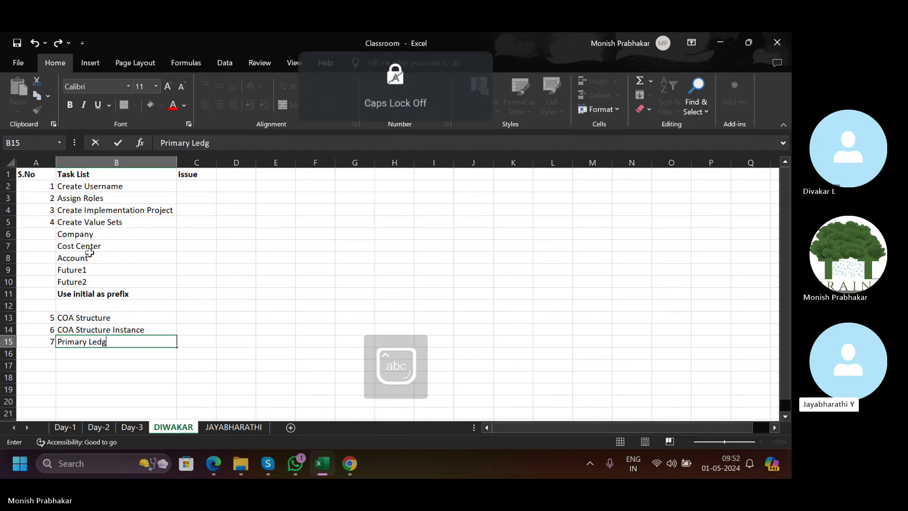
pyautogui.write('er')
pyautogui.press('Return')
# Add task 8, Specify Primary Ledger Options, in row 16.
pyautogui.press('Left')
pyautogui.write('8')
pyautogui.press('Tab')
pyautogui.press('capslock')
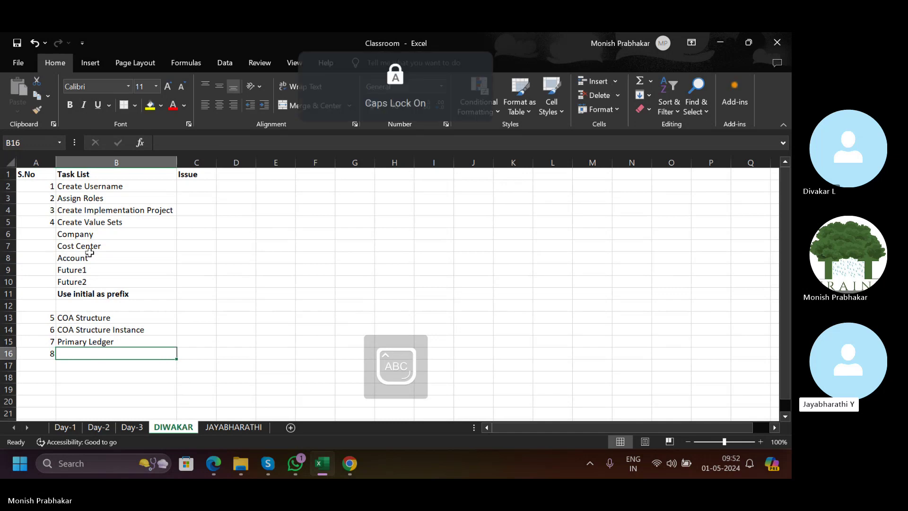
pyautogui.write('S')
pyautogui.press('capslock')
pyautogui.write('pecify')
pyautogui.press('capslock')
pyautogui.write('P')
pyautogui.press('capslock')
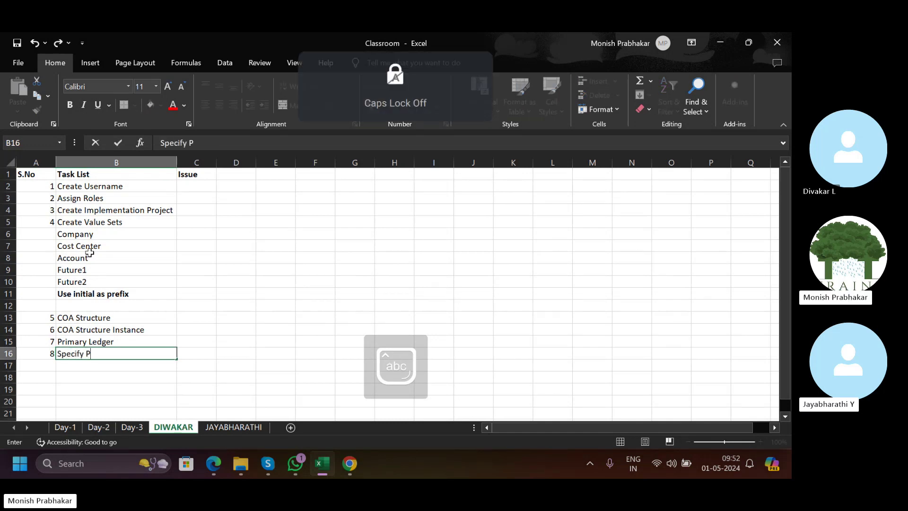
pyautogui.write('rimary ')
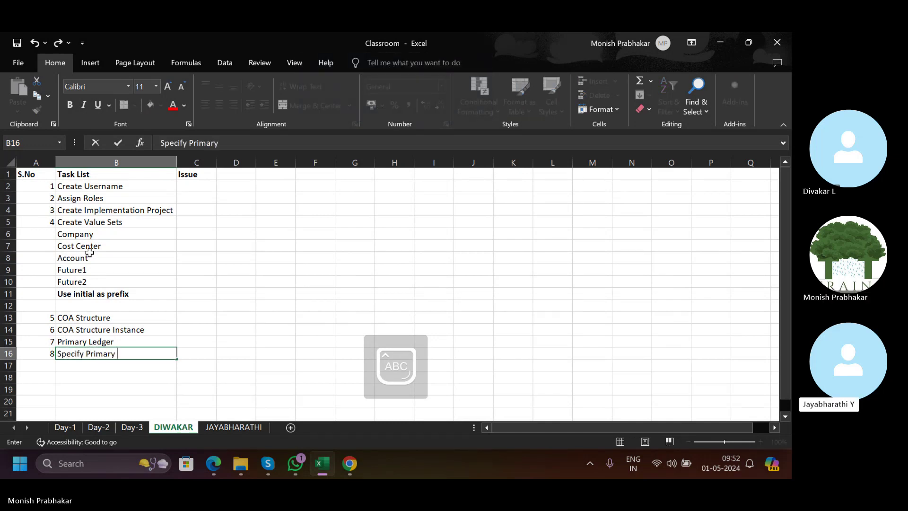
pyautogui.write('L')
pyautogui.press('capslock')
pyautogui.write('edger')
pyautogui.press('capslock')
pyautogui.write('O')
pyautogui.press('capslock')
pyautogui.write('pt')
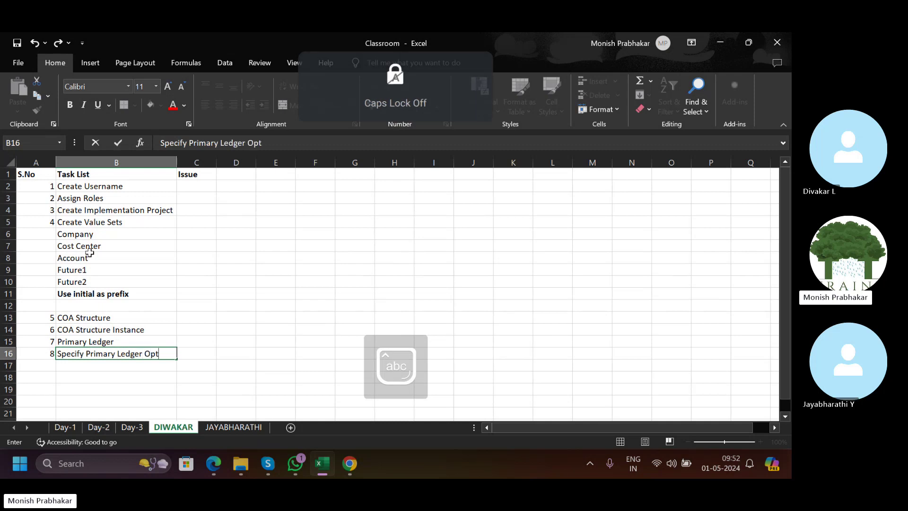
pyautogui.write('ions')
pyautogui.press('Return')
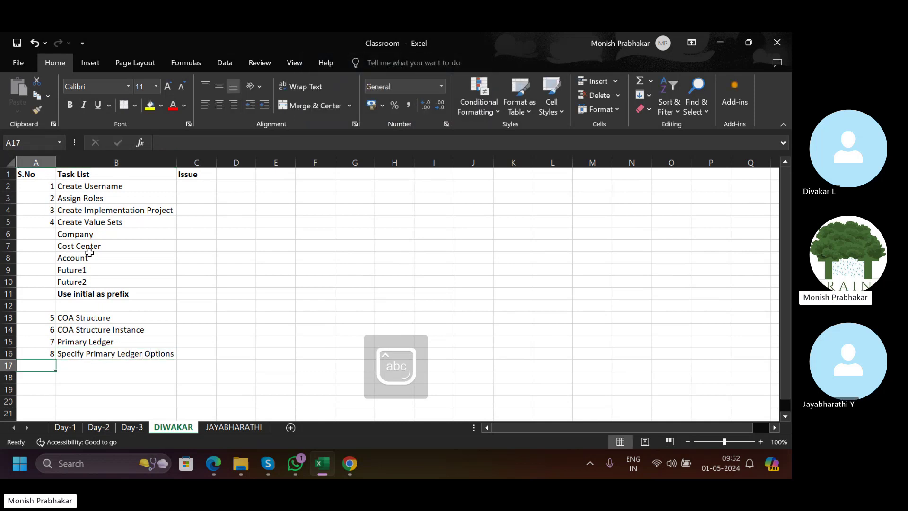
# Add task 9 Legal Entity and task 10 Assign Legal Entity.
pyautogui.write('9')
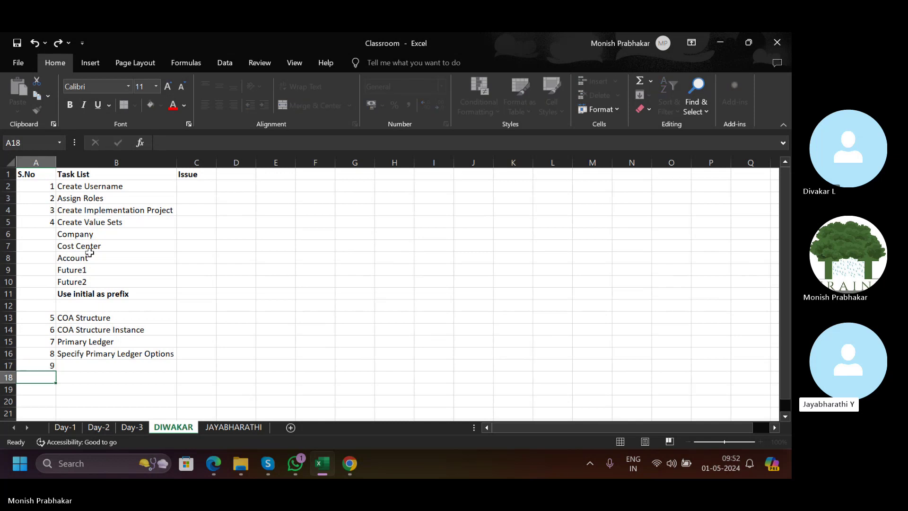
pyautogui.press('Tab')
pyautogui.press('capslock')
pyautogui.write('L')
pyautogui.press('capslock')
pyautogui.write('egal')
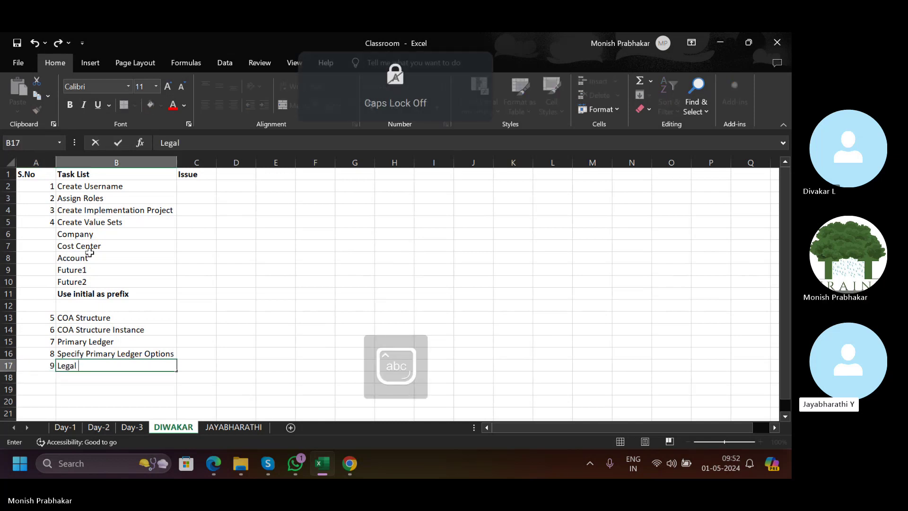
pyautogui.press('capslock')
pyautogui.write('Entity')
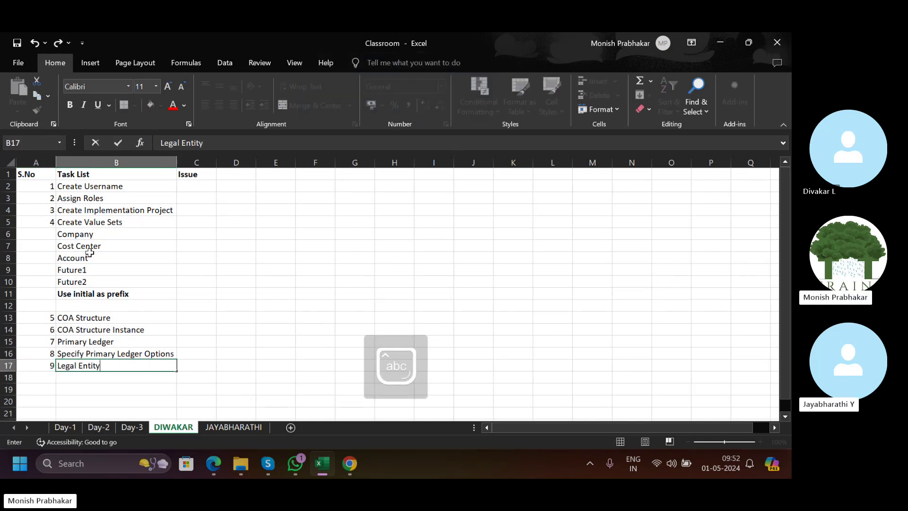
pyautogui.press('Return')
pyautogui.write('10')
pyautogui.press('Tab')
pyautogui.press('capslock')
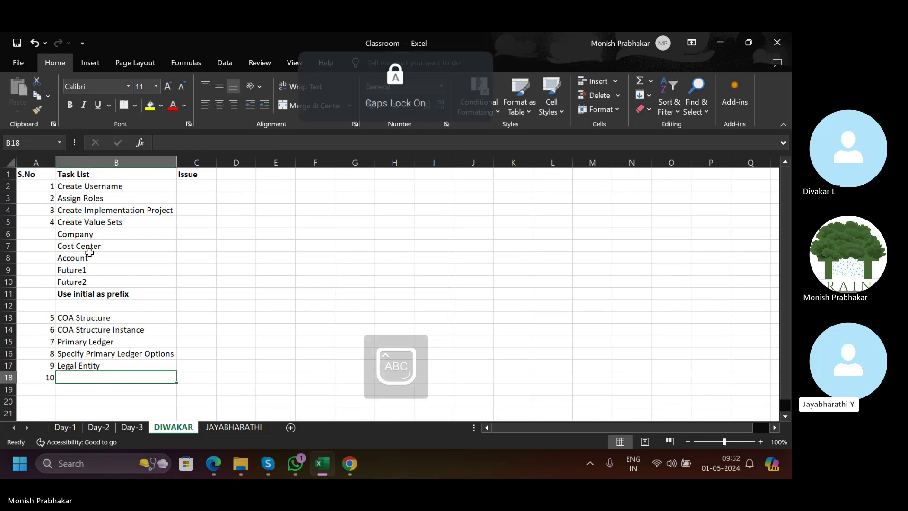
pyautogui.write('Assign Le')
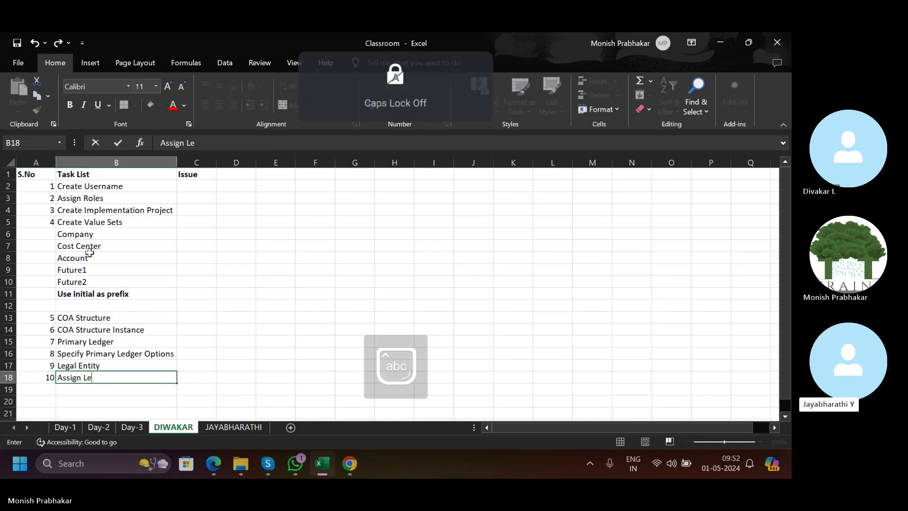
pyautogui.write('gal Entity')
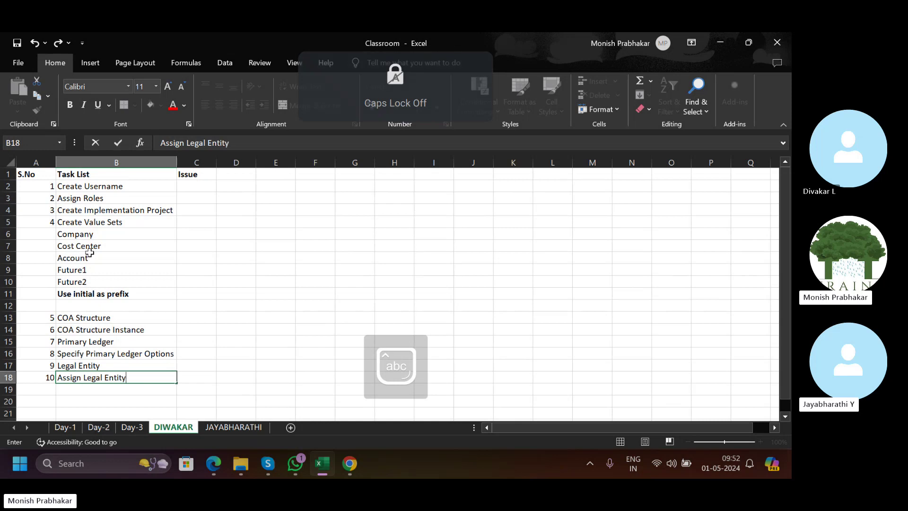
pyautogui.press('Return')
# Add task 11, Assign BSV to Legal Entity, fixing typos and capitalisation.
pyautogui.write('11')
pyautogui.press('Tab')
pyautogui.press('capslock')
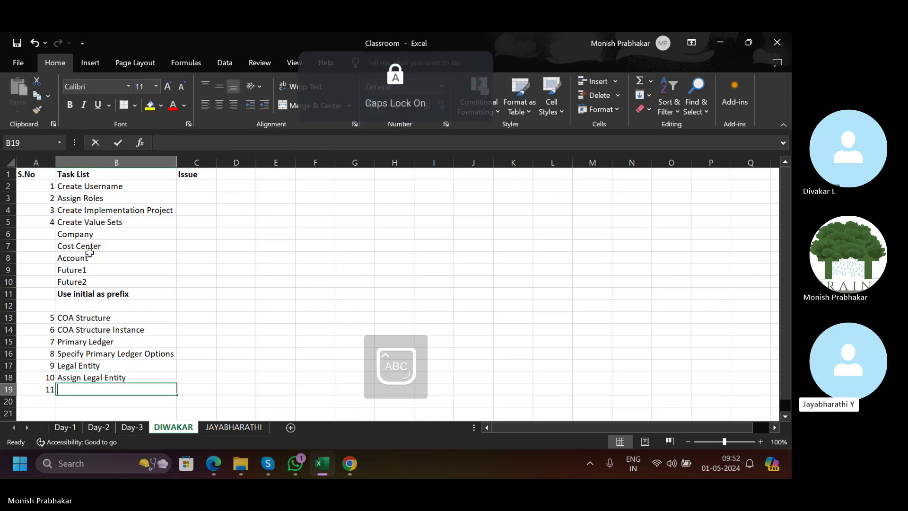
pyautogui.press('capslock')
pyautogui.write('Assign')
pyautogui.press('capslock')
pyautogui.write('BS')
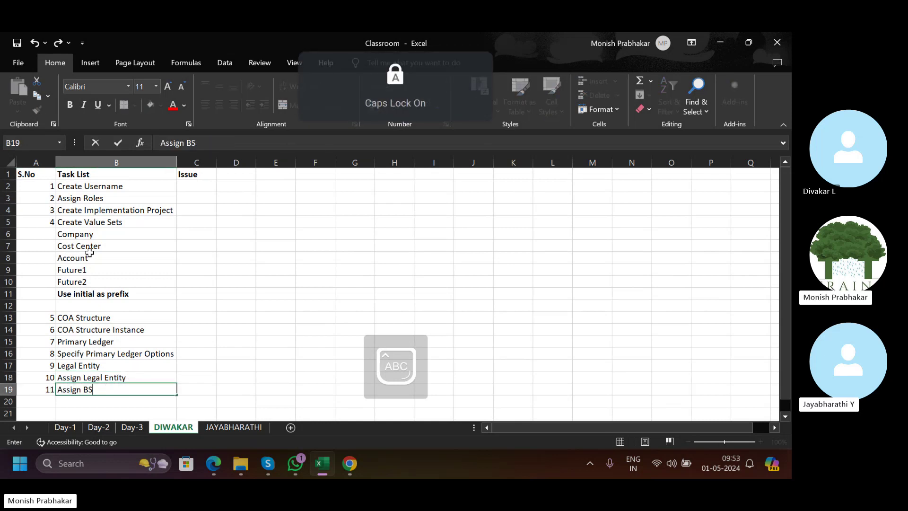
pyautogui.write('V')
pyautogui.press('capslock')
pyautogui.write('to leg')
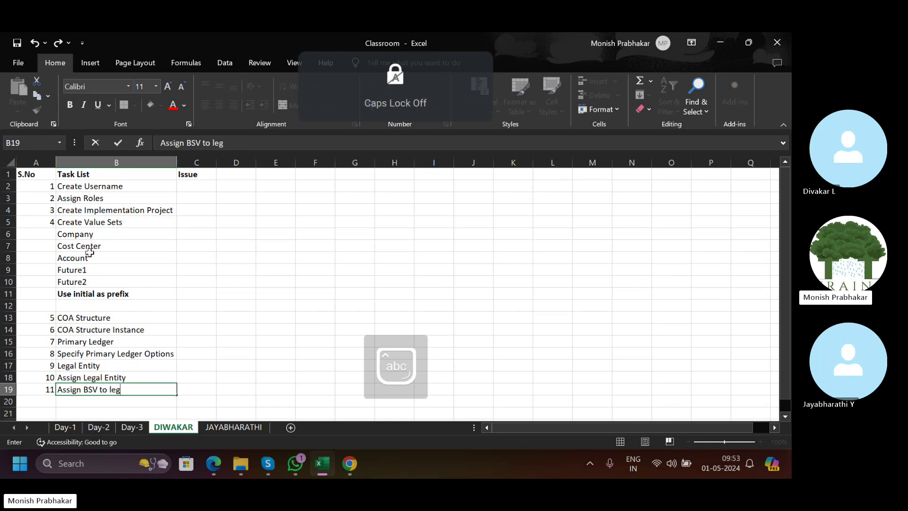
pyautogui.write('al')
pyautogui.press('capslock')
pyautogui.write('Entt')
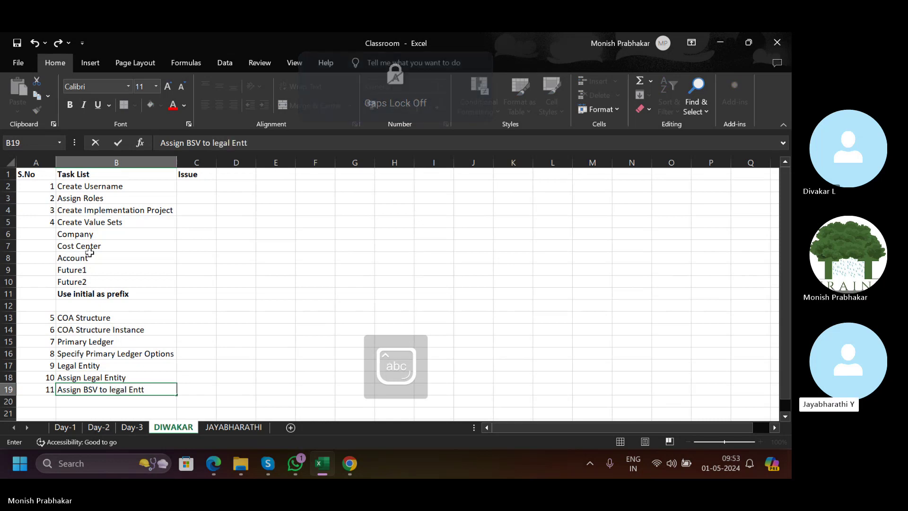
pyautogui.press('BackSpace')
pyautogui.press('Left')
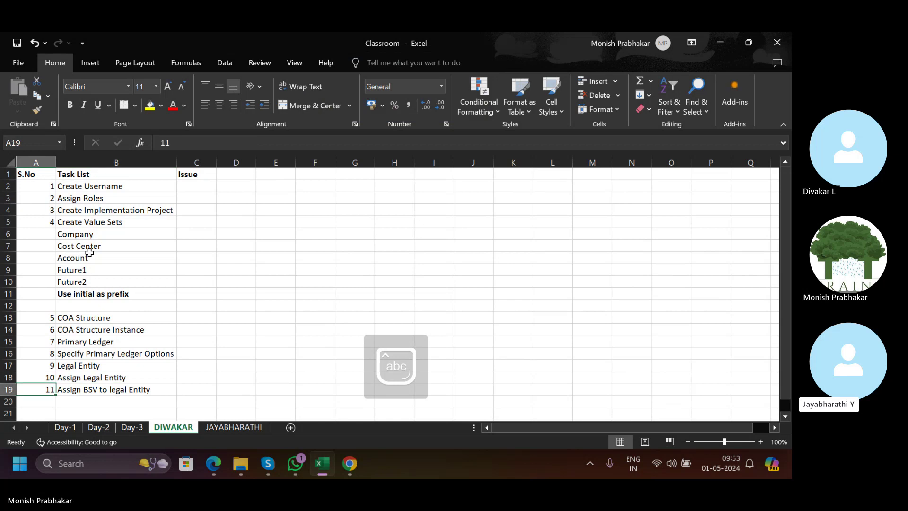
pyautogui.press('Right')
pyautogui.press('F2')
pyautogui.press('Left')
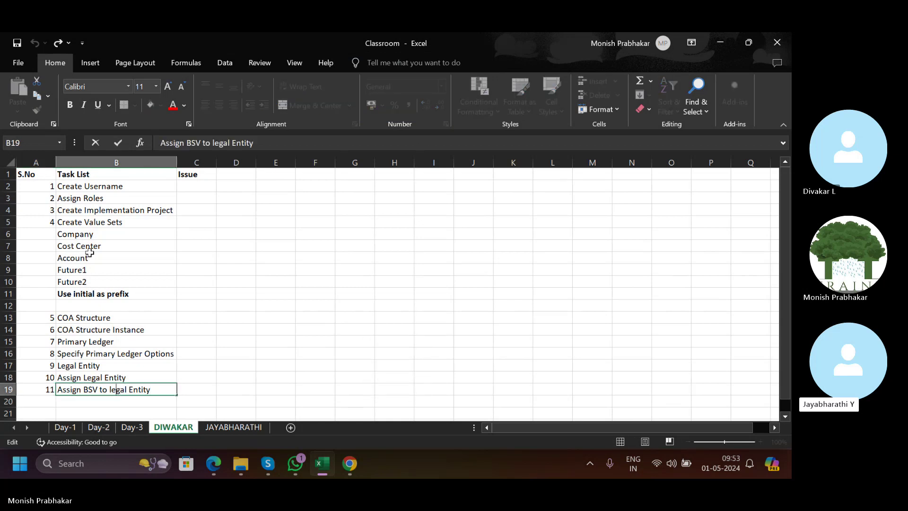
pyautogui.press('capslock')
pyautogui.write('L')
pyautogui.press('Return')
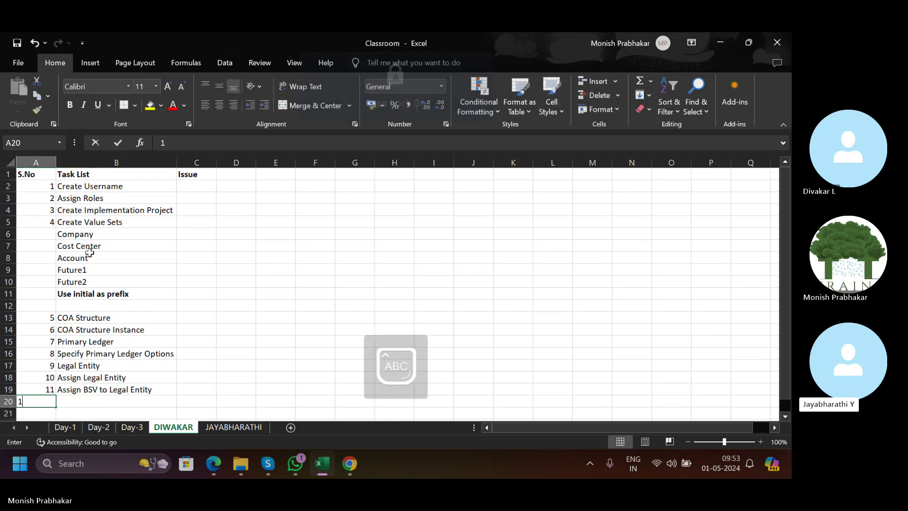
# Enter the Business Unit task in the next row.
pyautogui.press('capslock')
pyautogui.write('b')
pyautogui.press('capslock')
pyautogui.write('US')
pyautogui.press('BackSpace')
pyautogui.press('BackSpace')
pyautogui.press('BackSpace')
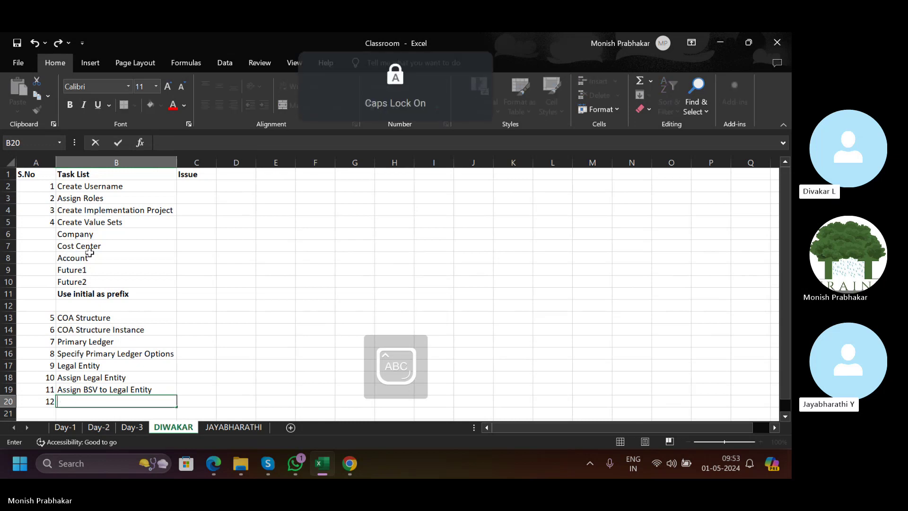
pyautogui.write('B')
pyautogui.press('capslock')
pyautogui.write('usiness')
pyautogui.press('capslock')
pyautogui.write('U')
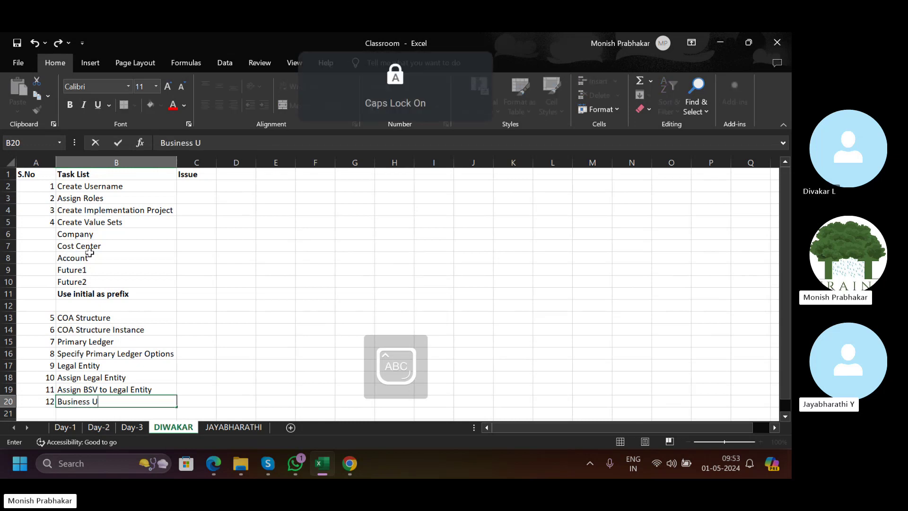
pyautogui.press('capslock')
pyautogui.write('nit')
pyautogui.press('Return')
# Add the task Assign Business Unit Business Function below it.
pyautogui.write('12')
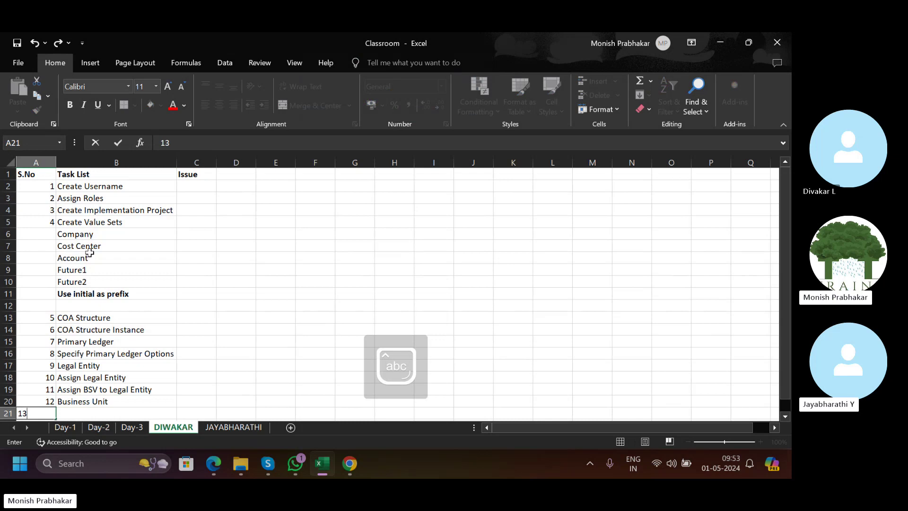
pyautogui.press('Tab')
pyautogui.press('capslock')
pyautogui.write('A')
pyautogui.press('capslock')
pyautogui.write('ssign B')
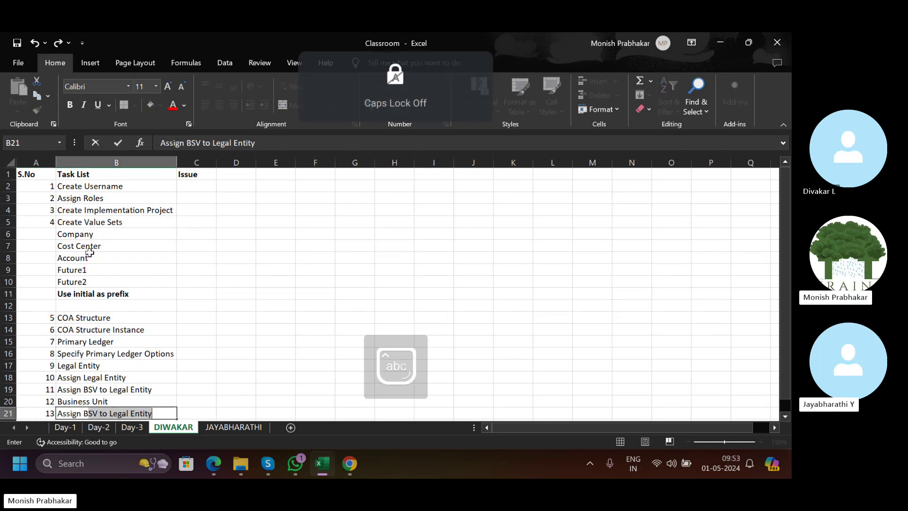
pyautogui.write('usiness Unit')
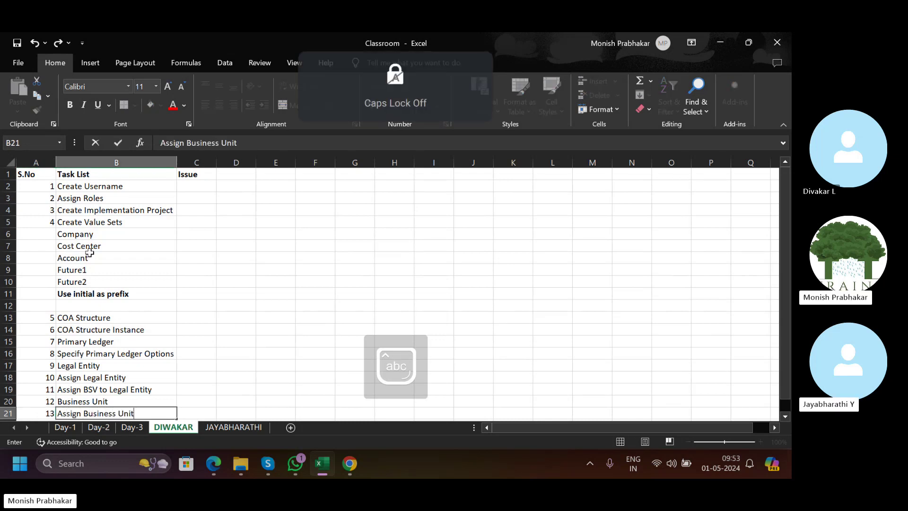
pyautogui.write(' Business F')
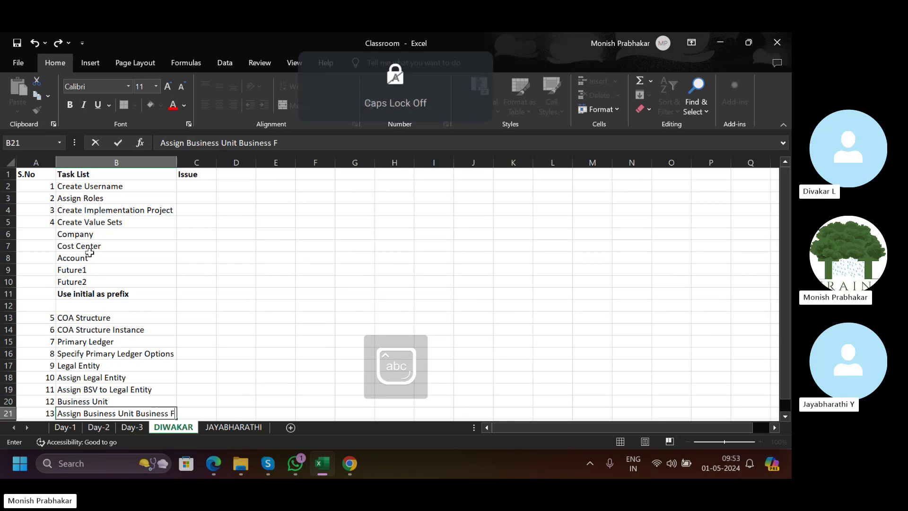
pyautogui.write('unction')
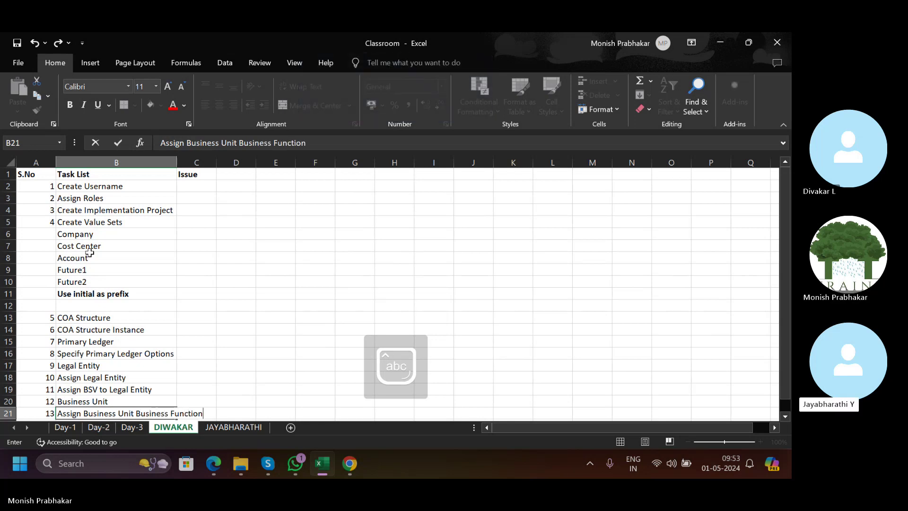
pyautogui.press('Return')
# AutoFit column B so the longest task name shows in full.
pyautogui.press('Up')
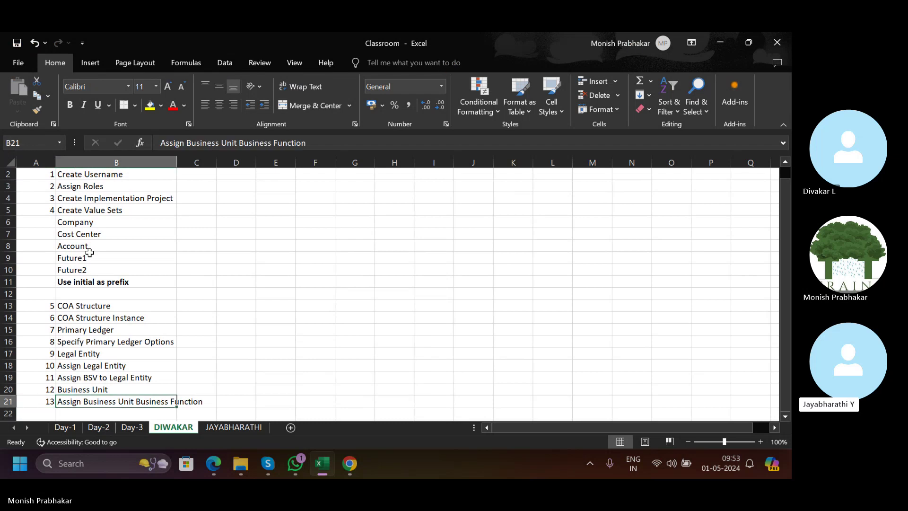
pyautogui.hotkey('alt', 'h')
pyautogui.press('o')
pyautogui.press('i')
pyautogui.press('Right')
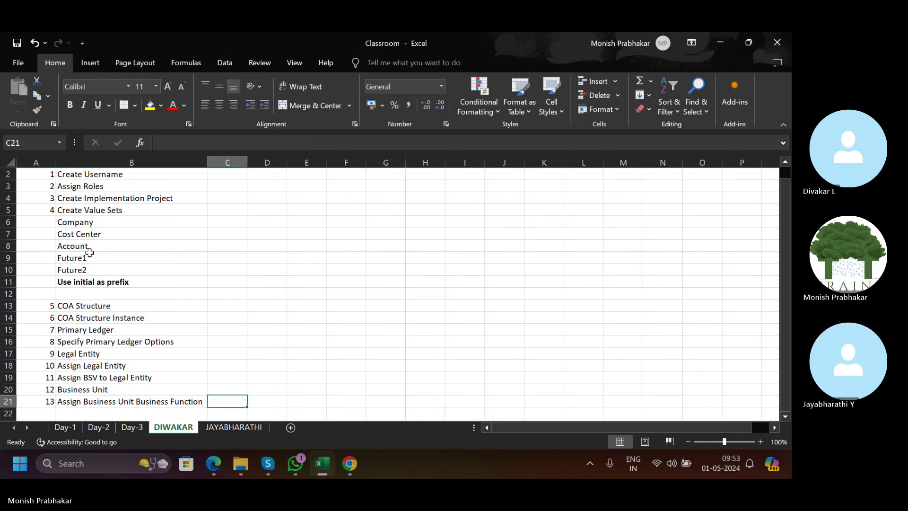
# Select the task list table and delete the empty row 12.
pyautogui.scroll(1, 66, 170)
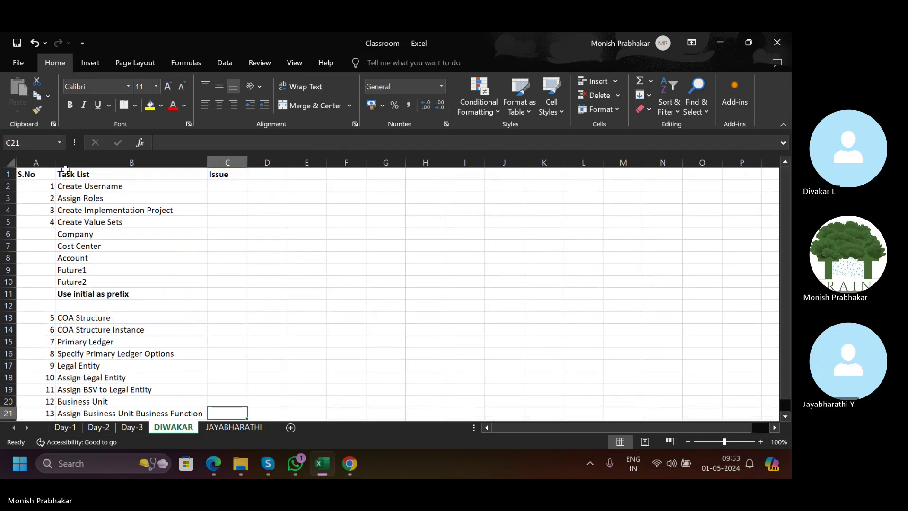
pyautogui.moveTo(40, 171); pyautogui.dragTo(217, 381)
pyautogui.scroll(3, 217, 382)
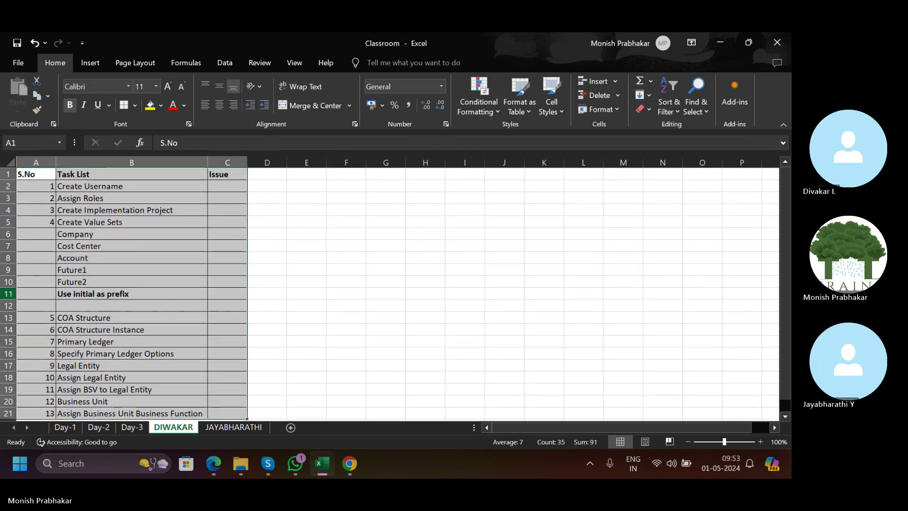
pyautogui.click(14, 306)
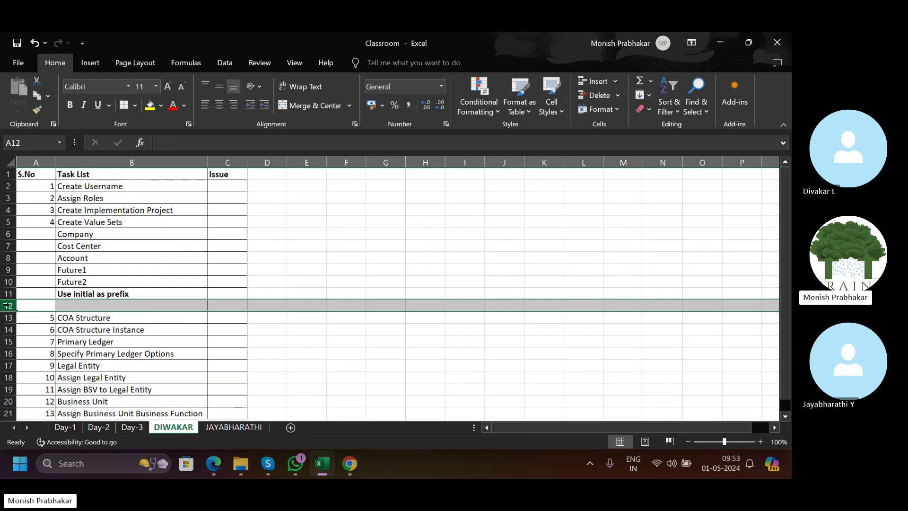
pyautogui.hotkey('ctrl', '-')
pyautogui.press('Right')
pyautogui.press('Up')
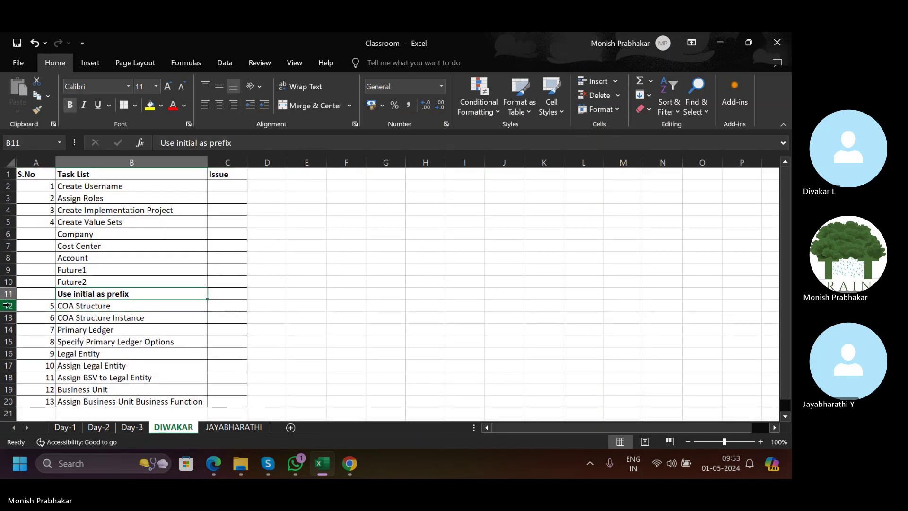
# Centre the S.No–Issue headers and paste the table at A1 on JAYABHARATHI.
pyautogui.moveTo(33, 174); pyautogui.dragTo(215, 175)
pyautogui.click(219, 105)
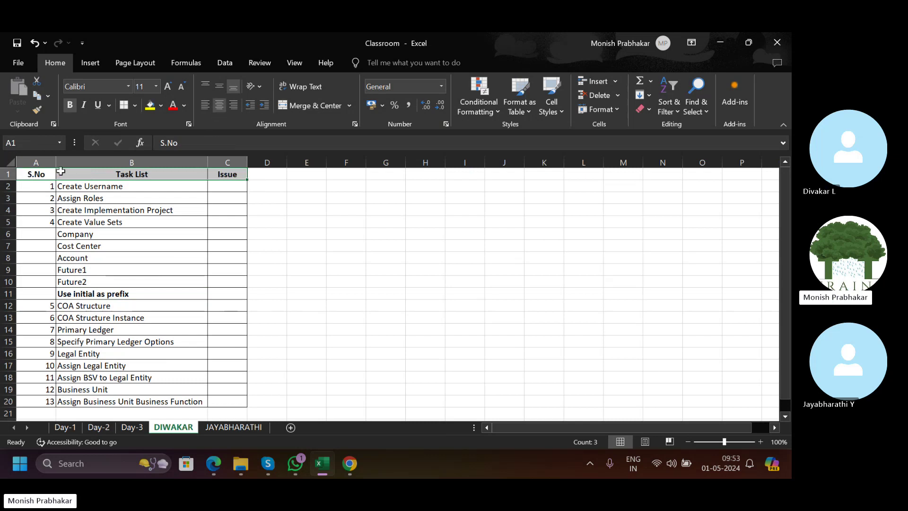
pyautogui.moveTo(41, 174); pyautogui.dragTo(220, 400)
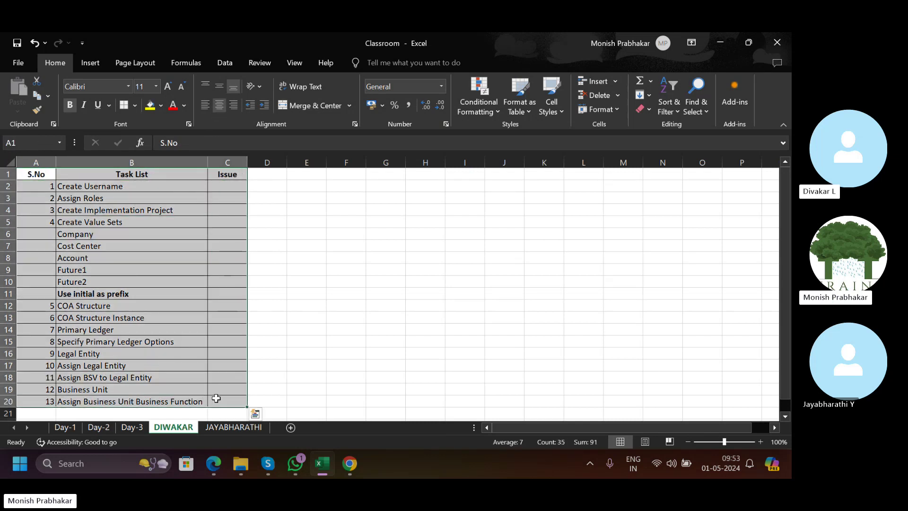
pyautogui.hotkey('ctrl', 'c')
pyautogui.click(224, 428)
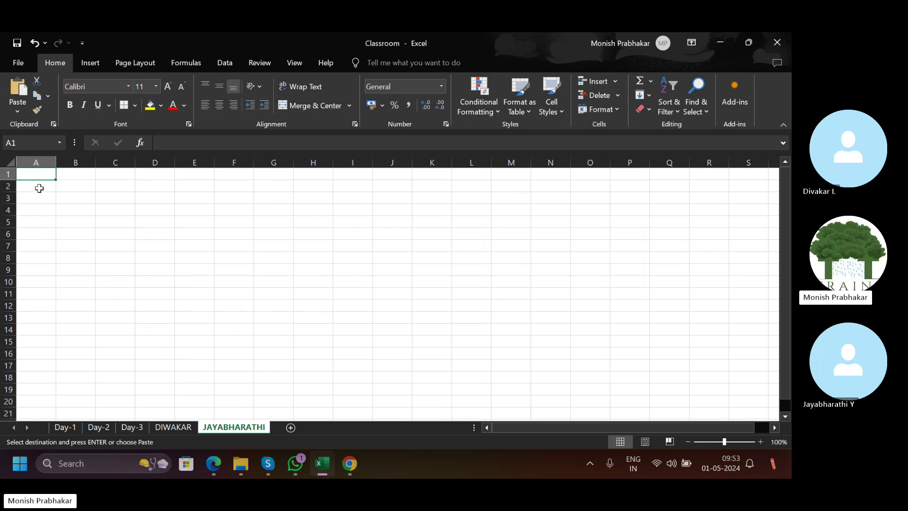
pyautogui.hotkey('ctrl', 'v')
# AutoFit columns A to C, widen Issue, then return to DIWAKAR.
pyautogui.hotkey('alt', 'h')
pyautogui.press('o')
pyautogui.press('i')
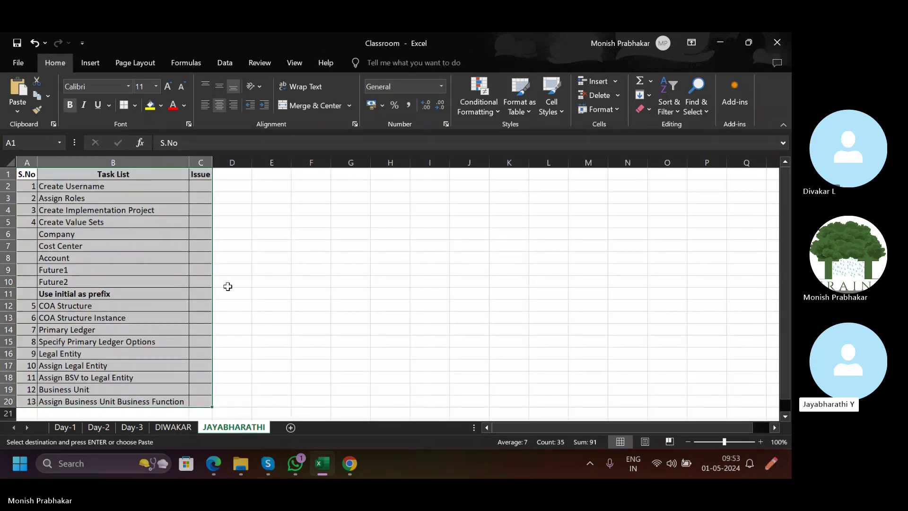
pyautogui.moveTo(213, 163); pyautogui.dragTo(227, 163)
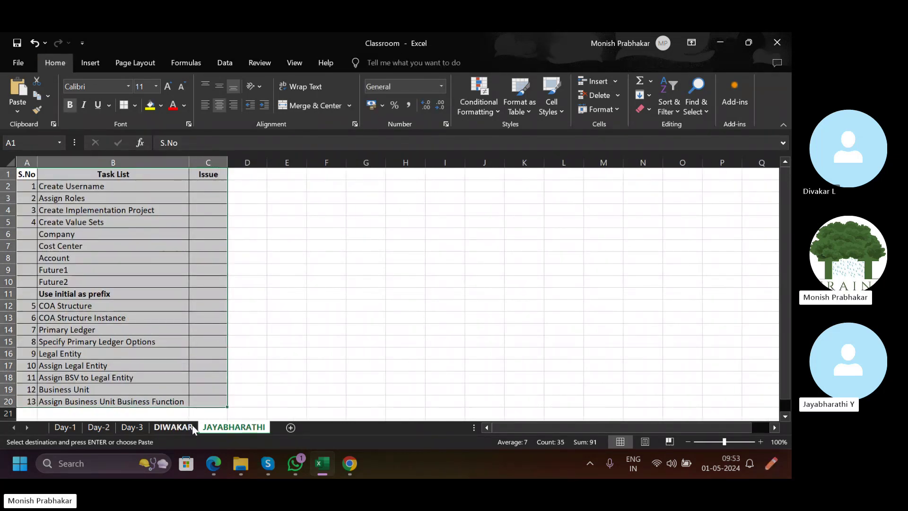
pyautogui.click(192, 428)
pyautogui.click(447, 184)
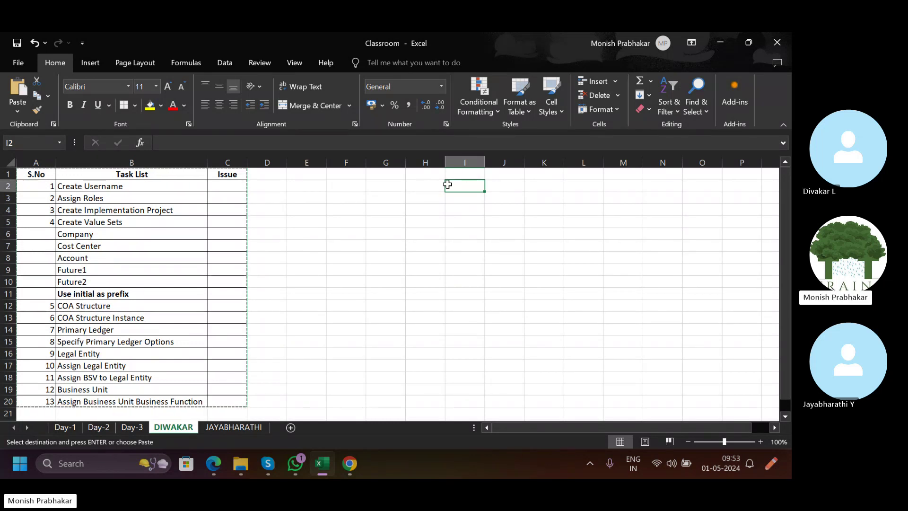
# Enter Apollo Hospital in I2 and autofit column I to fit it.
pyautogui.press('capslock')
pyautogui.write('Apollo')
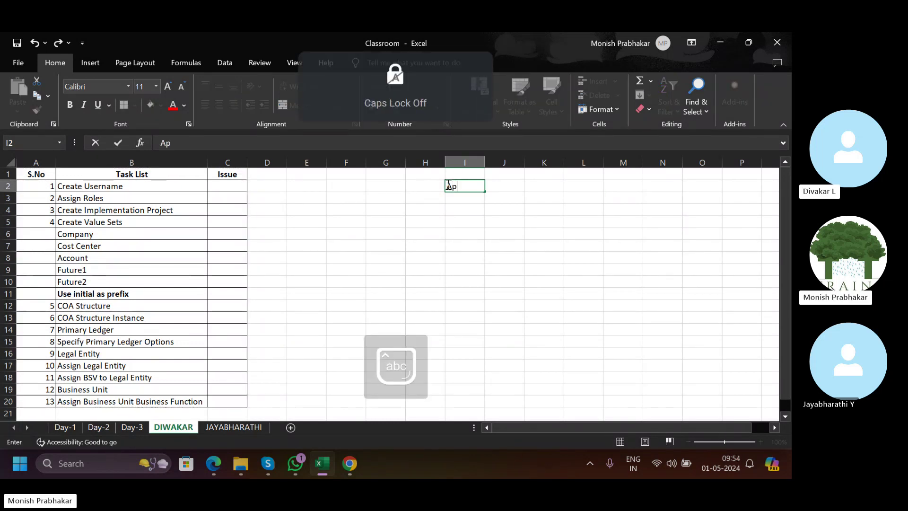
pyautogui.press('capslock')
pyautogui.write('Hos')
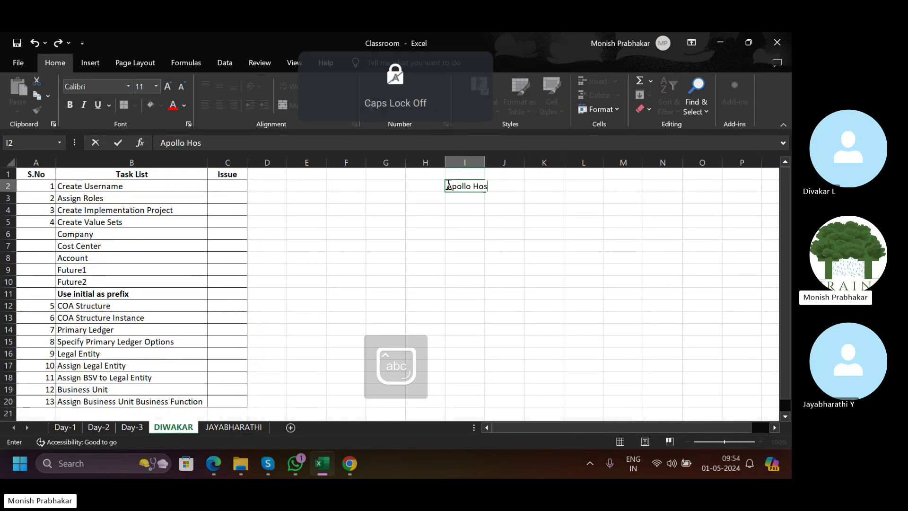
pyautogui.write('piy')
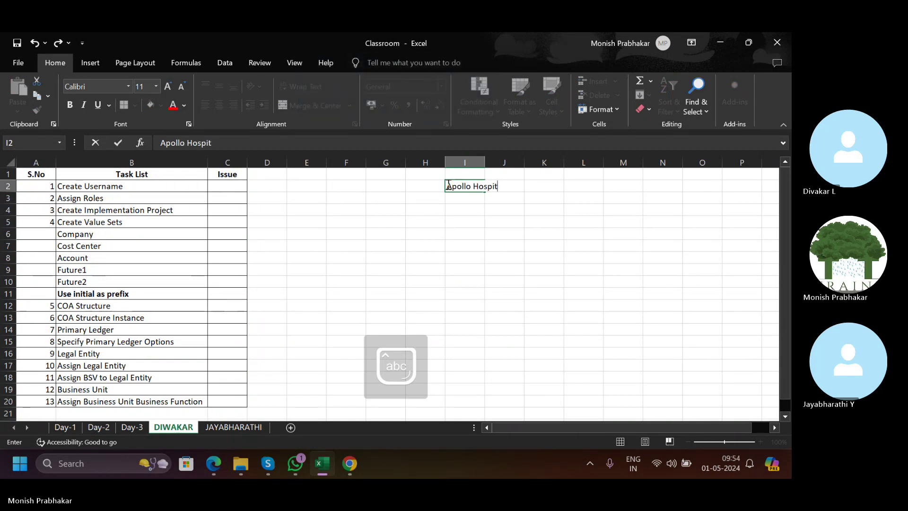
pyautogui.press('Return')
pyautogui.press('Up')
pyautogui.hotkey('alt', 'h')
pyautogui.press('o')
pyautogui.press('i')
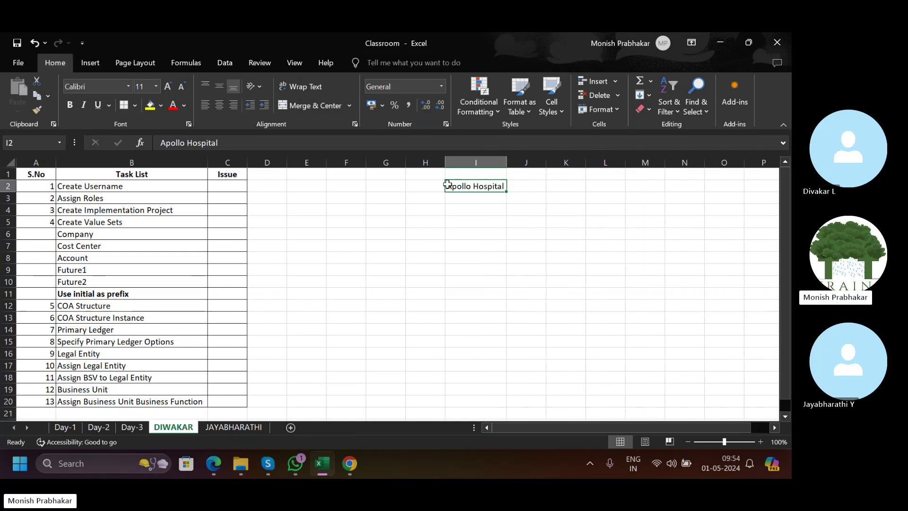
# Type the labels Location in H3 and Name in H2.
pyautogui.click(470, 197)
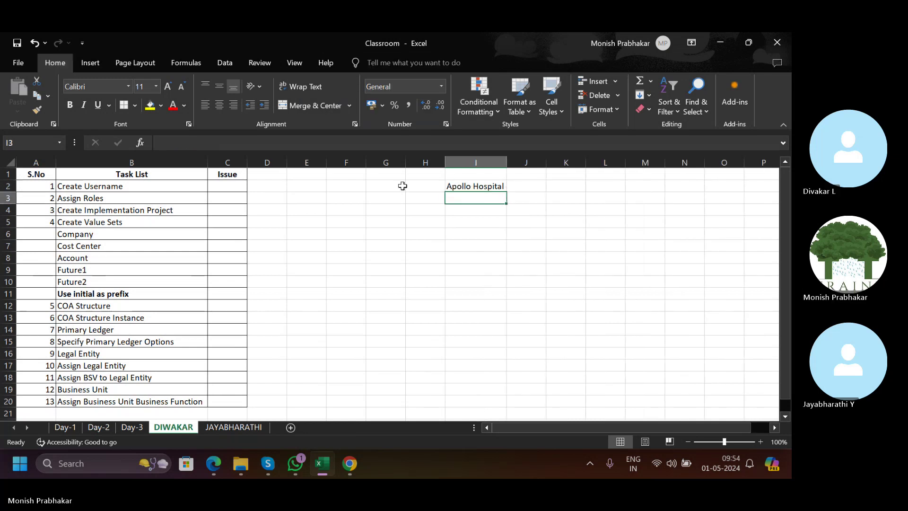
pyautogui.press('Left')
pyautogui.press('capslock')
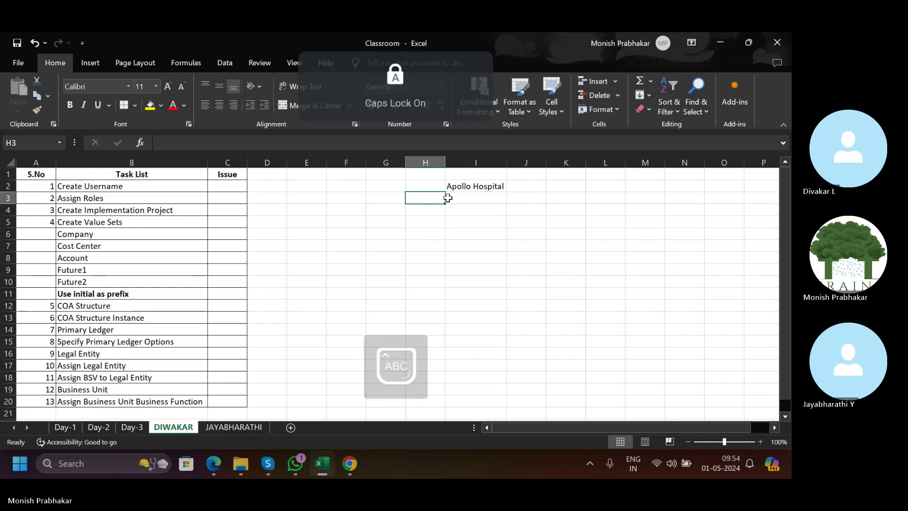
pyautogui.write('Location')
pyautogui.press('Return')
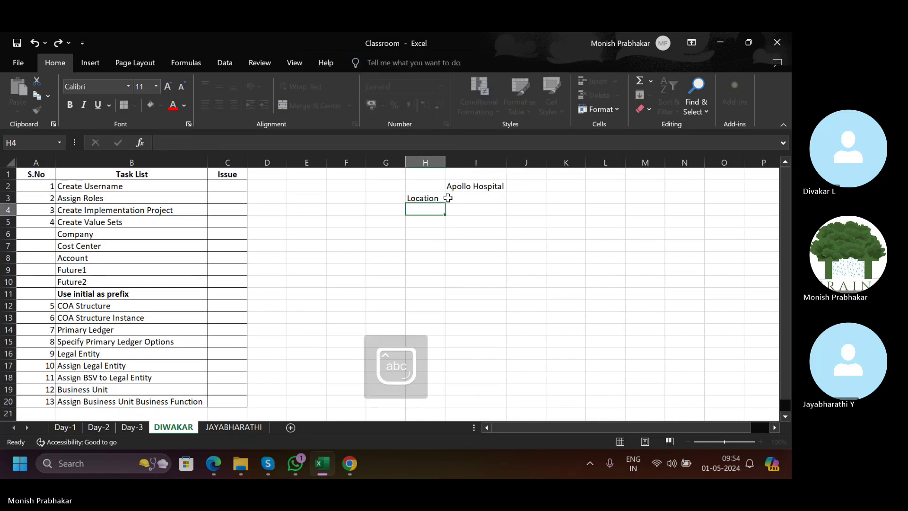
pyautogui.press('Up')
pyautogui.press('Up')
pyautogui.write('Nam')
# Enter United States in I3 as the location value.
pyautogui.click(447, 198)
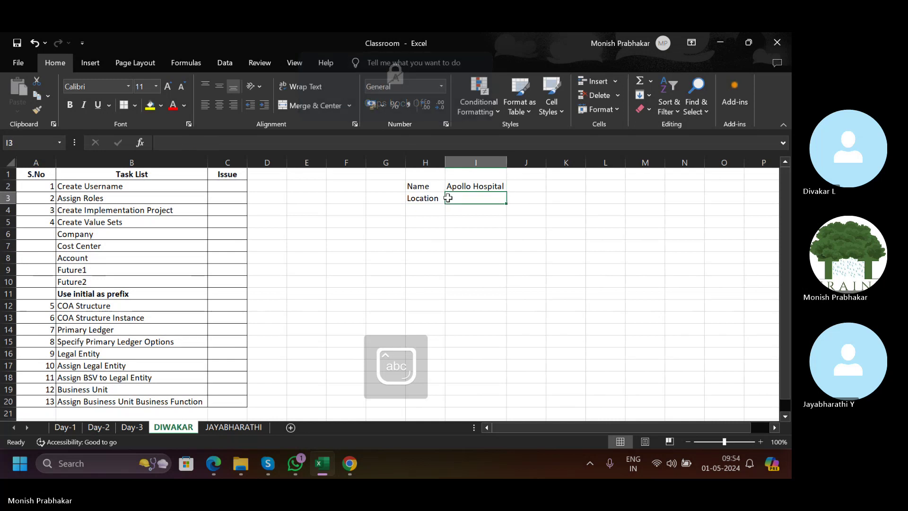
pyautogui.press('capslock')
pyautogui.write('U')
pyautogui.press('capslock')
pyautogui.write('ni')
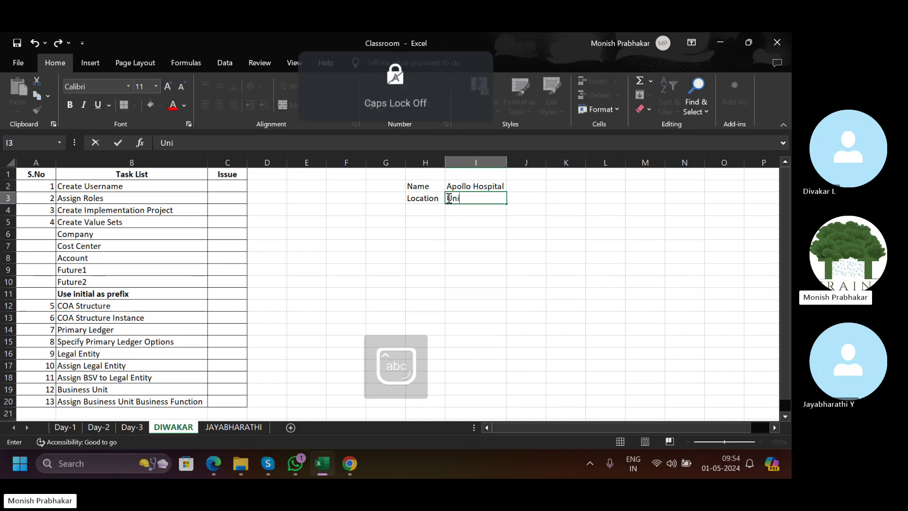
pyautogui.write('ted States')
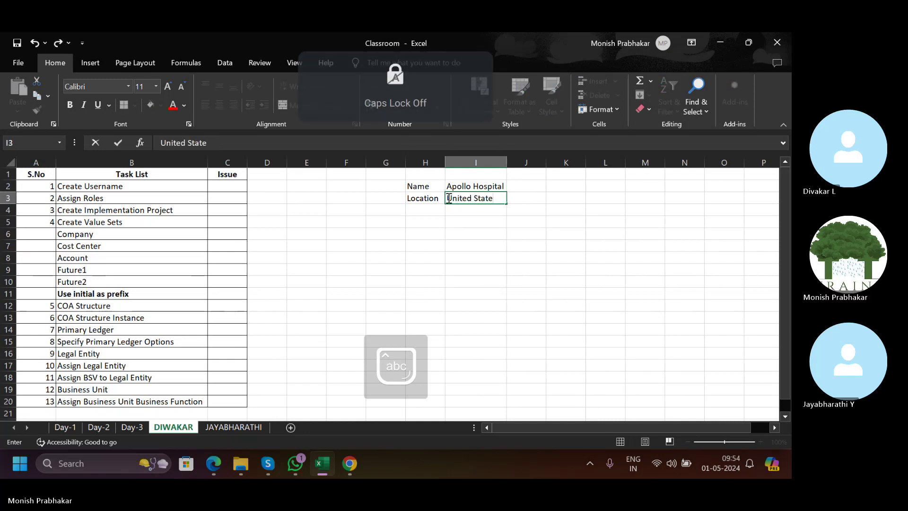
pyautogui.press('Return')
# Give the H2:I3 Name/Location block cell borders.
pyautogui.press('Left')
pyautogui.press('Up')
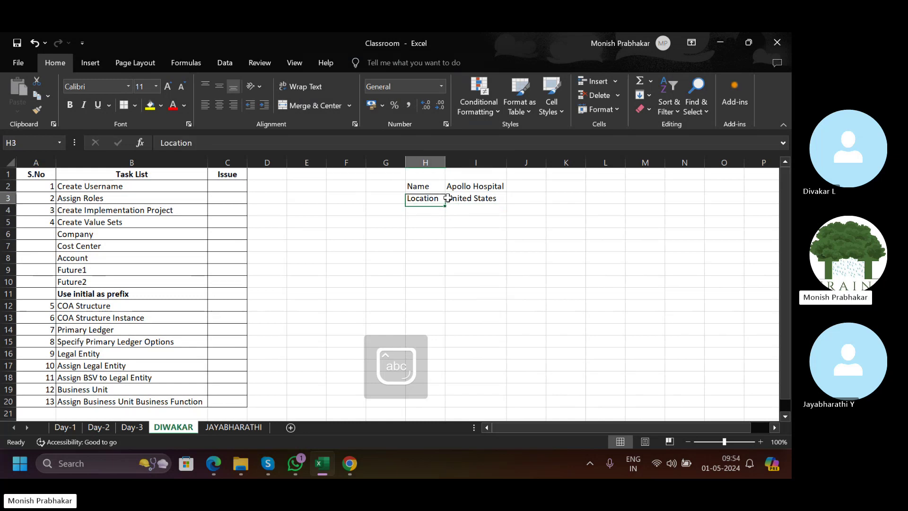
pyautogui.press('Right')
pyautogui.press('Up')
pyautogui.hotkey('shift', 'Down')
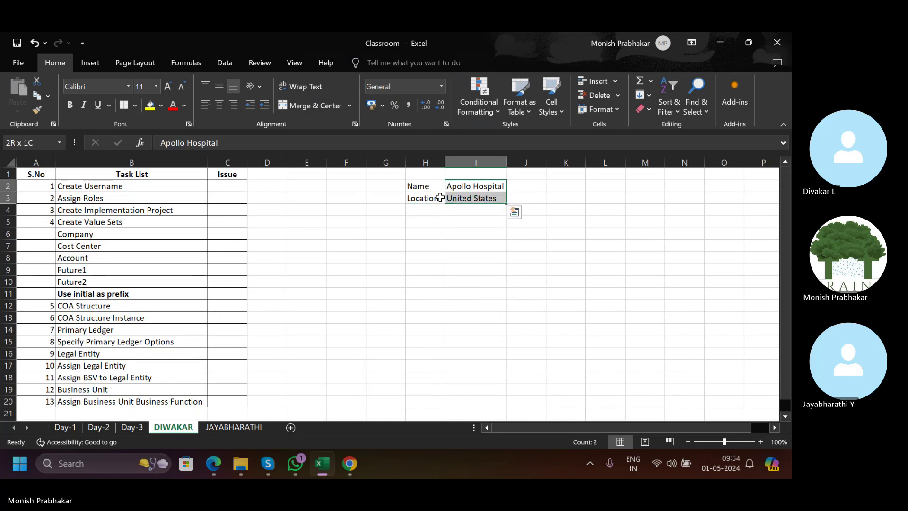
pyautogui.moveTo(423, 190); pyautogui.dragTo(484, 197)
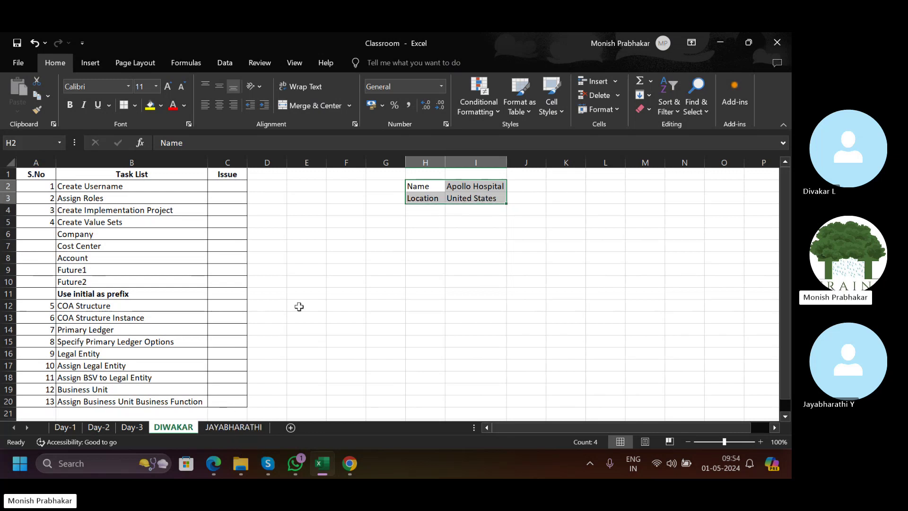
pyautogui.hotkey('ctrl', 'v')
pyautogui.click(424, 187)
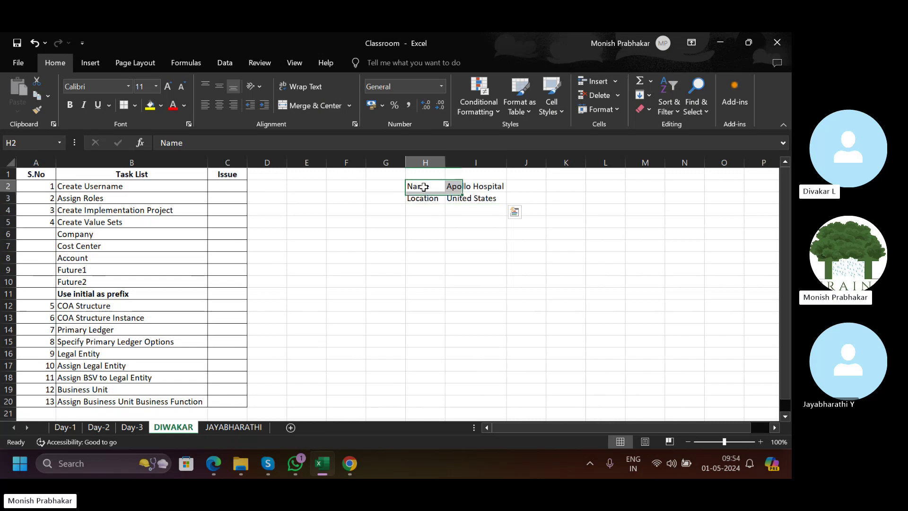
pyautogui.click(466, 199)
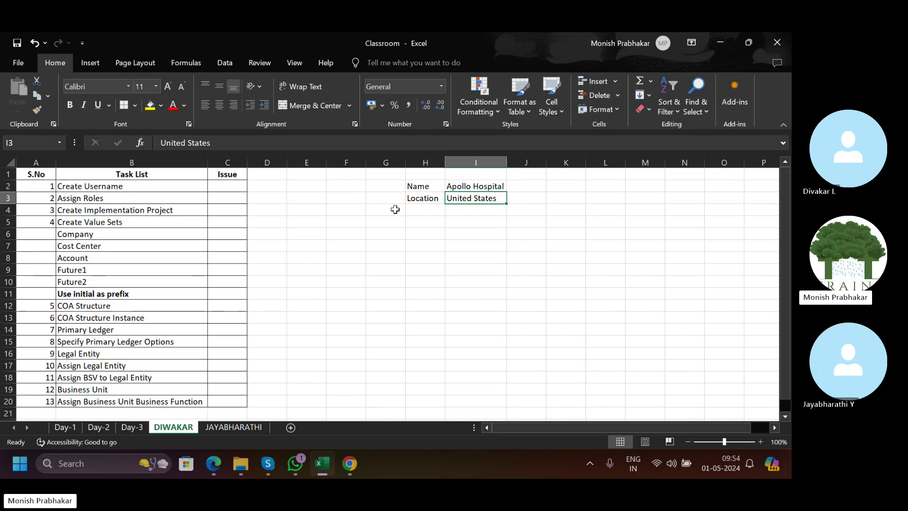
# Insert a blank row above Primary Ledger in the DIWAKAR task list.
pyautogui.click(112, 303)
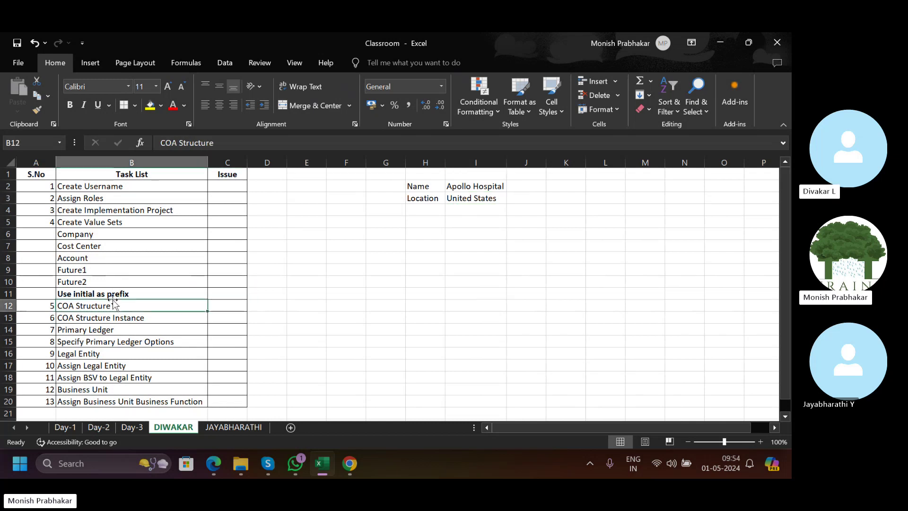
pyautogui.press('Down')
pyautogui.press('Up')
pyautogui.press('Down')
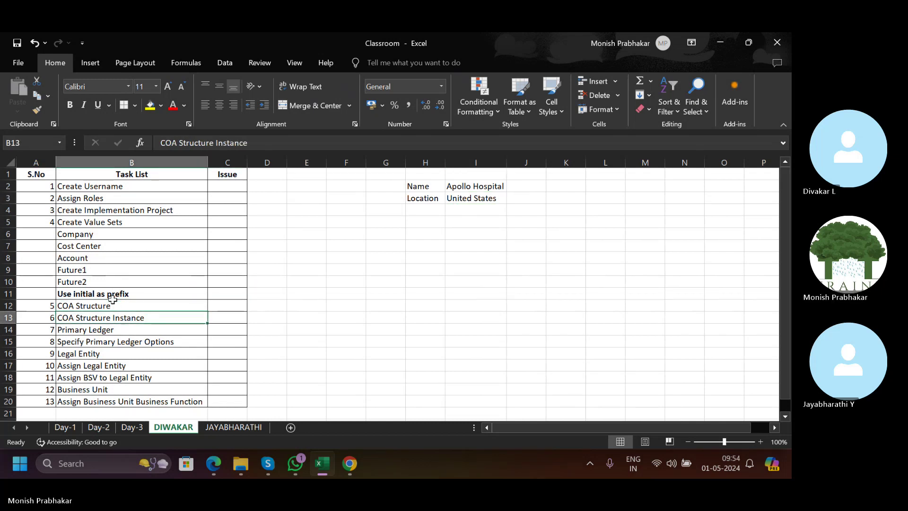
pyautogui.press('Down')
pyautogui.hotkey('shift', 'space')
pyautogui.hotkey('ctrl', 'shift', '+')
pyautogui.press('Left')
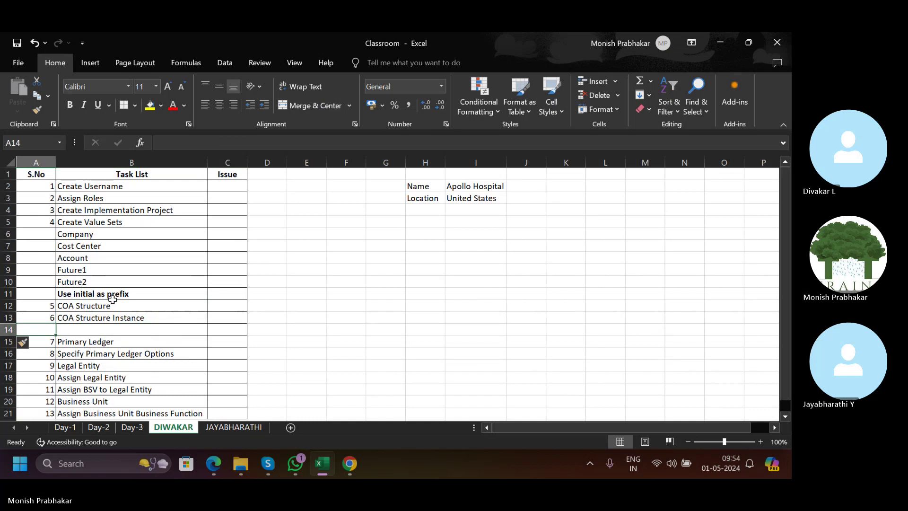
pyautogui.press('Right')
# Enter Accounting Calendar as the new task name.
pyautogui.press('capslock')
pyautogui.write('A')
pyautogui.press('capslock')
pyautogui.write('ccou')
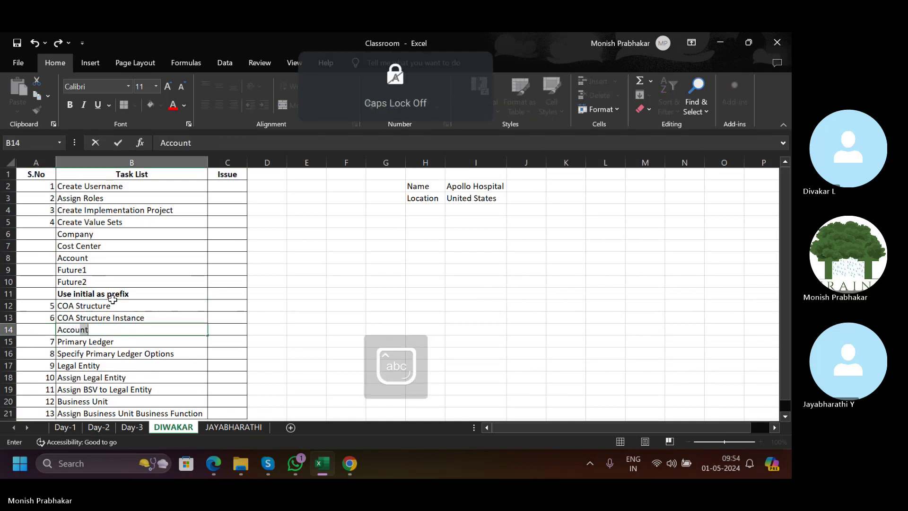
pyautogui.write('nting')
pyautogui.press('capslock')
pyautogui.write('Calenda')
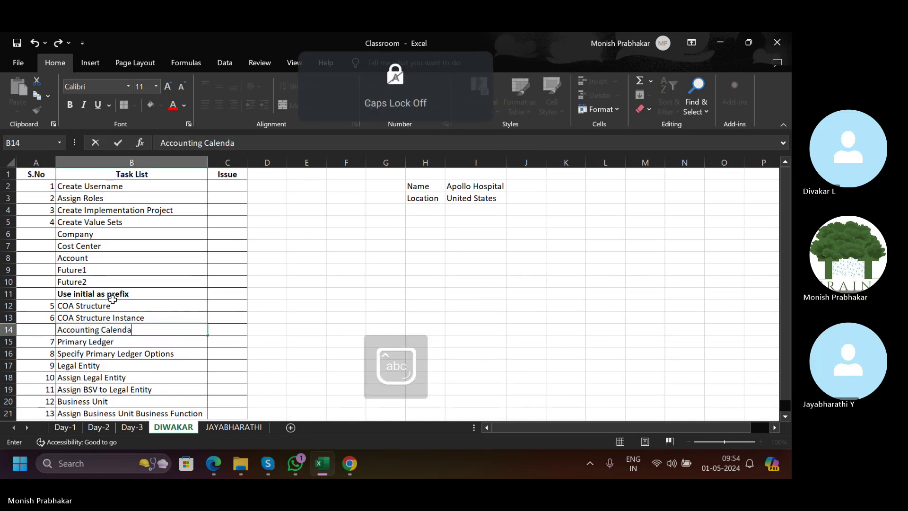
pyautogui.write('r')
pyautogui.press('Return')
# Number the new task 7 and renumber the tasks below 8 through 14.
pyautogui.press('Up')
pyautogui.press('Left')
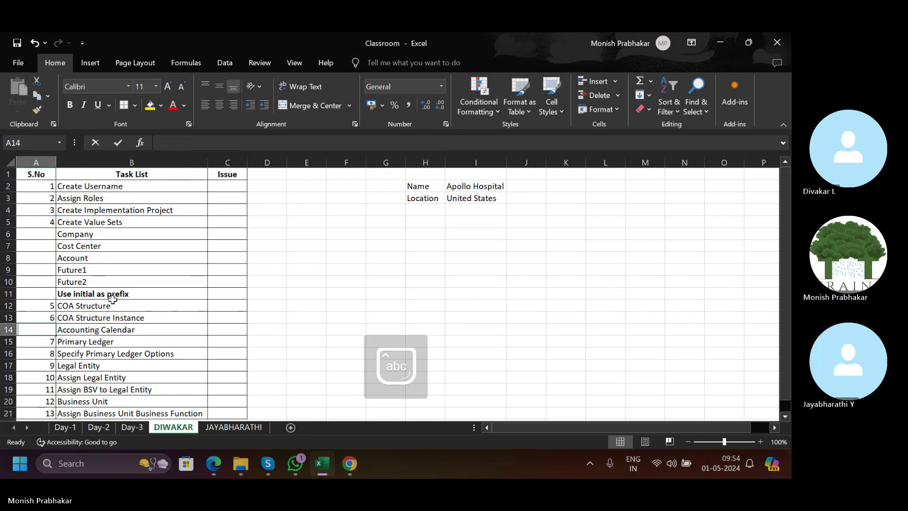
pyautogui.write('7')
pyautogui.press('Return')
pyautogui.write('8')
pyautogui.press('Return')
pyautogui.write('9')
pyautogui.press('Return')
pyautogui.write('10')
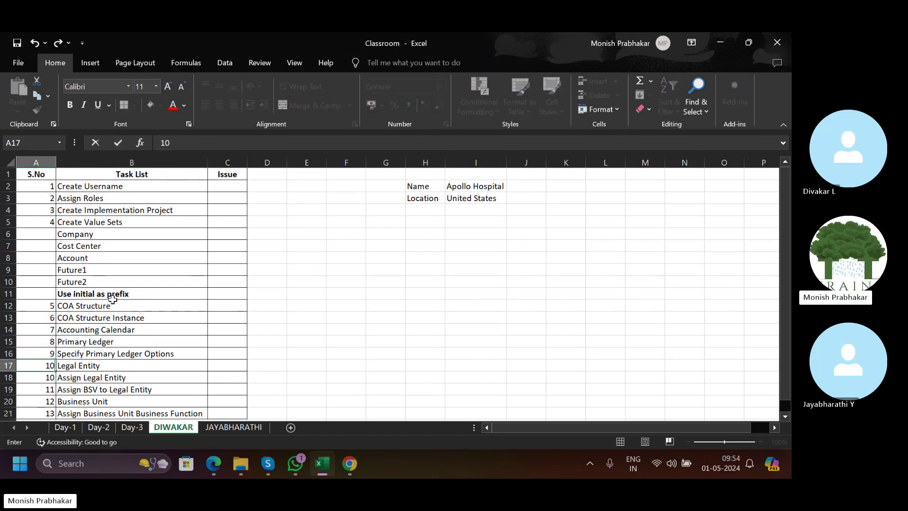
pyautogui.press('Return')
pyautogui.write('11')
pyautogui.press('Return')
pyautogui.write('12')
pyautogui.press('Return')
pyautogui.write('1')
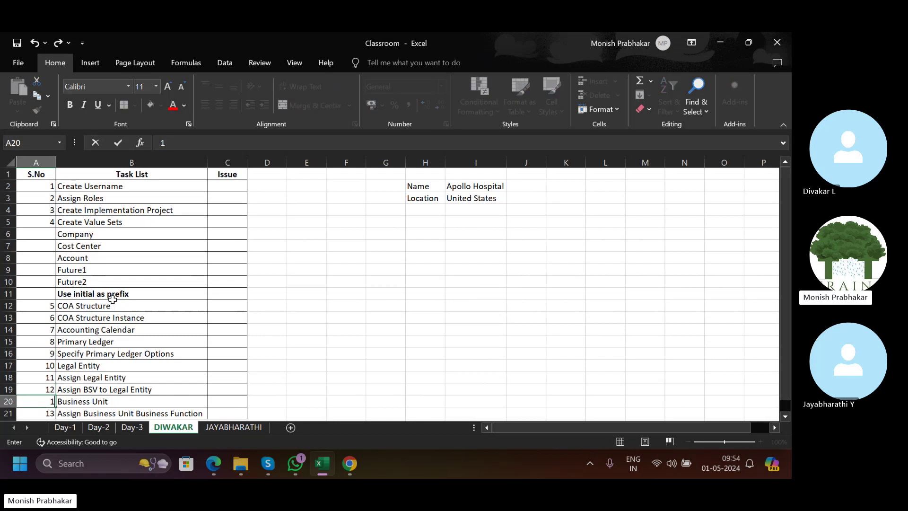
pyautogui.write('3')
pyautogui.press('Return')
pyautogui.write('14')
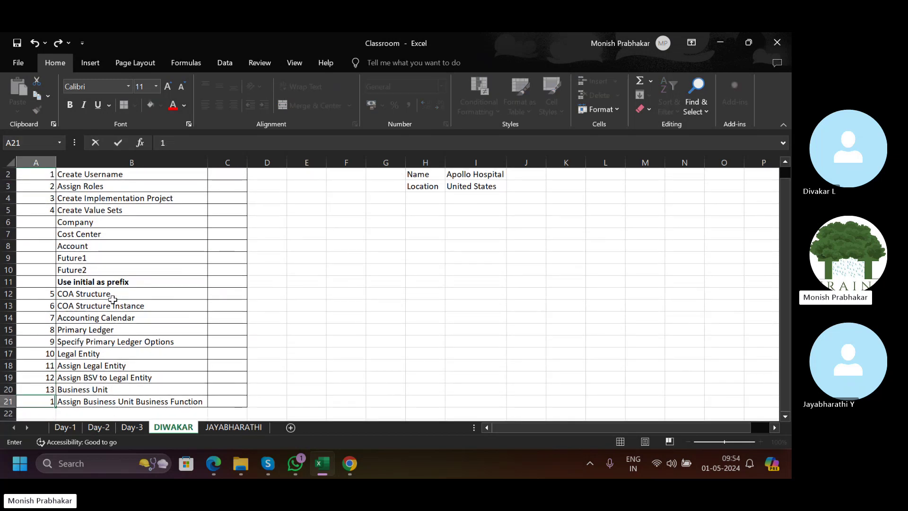
pyautogui.press('Return')
# Centre the Name and Location labels and widen the Issue column.
pyautogui.scroll(1, 119, 297)
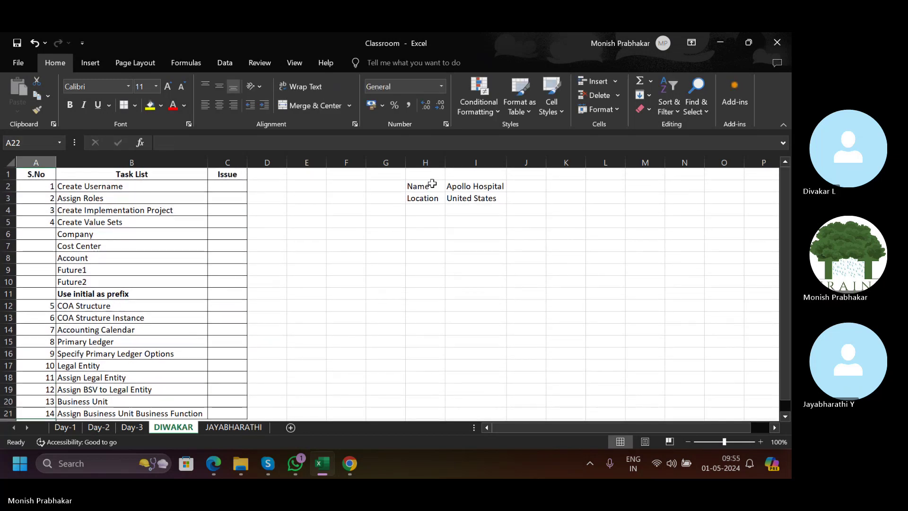
pyautogui.moveTo(431, 184); pyautogui.dragTo(428, 199)
pyautogui.click(219, 105)
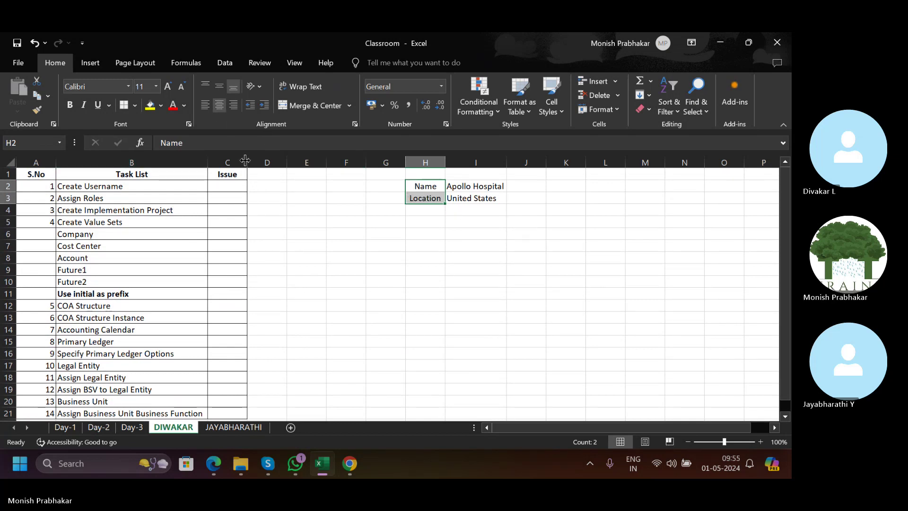
pyautogui.moveTo(247, 162); pyautogui.dragTo(257, 162)
# Fill JAYABHARATHI's S.No/Task List/Issue header row yellow, then select DIWAKAR's Accounting Calendar entry.
pyautogui.moveTo(34, 177); pyautogui.dragTo(232, 174)
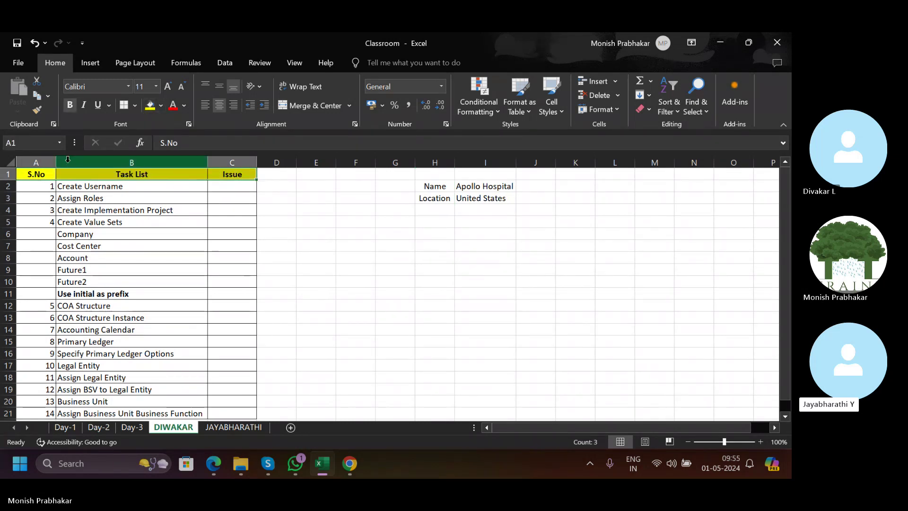
pyautogui.click(214, 427)
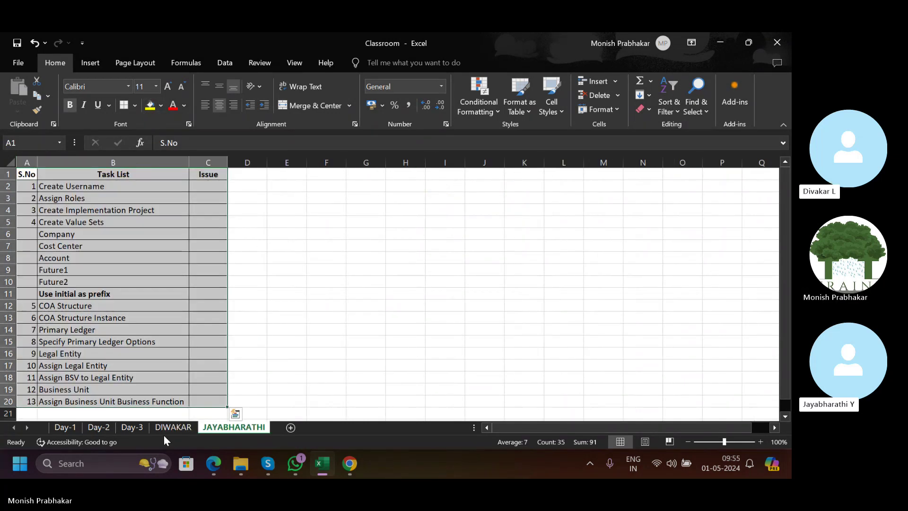
pyautogui.click(188, 428)
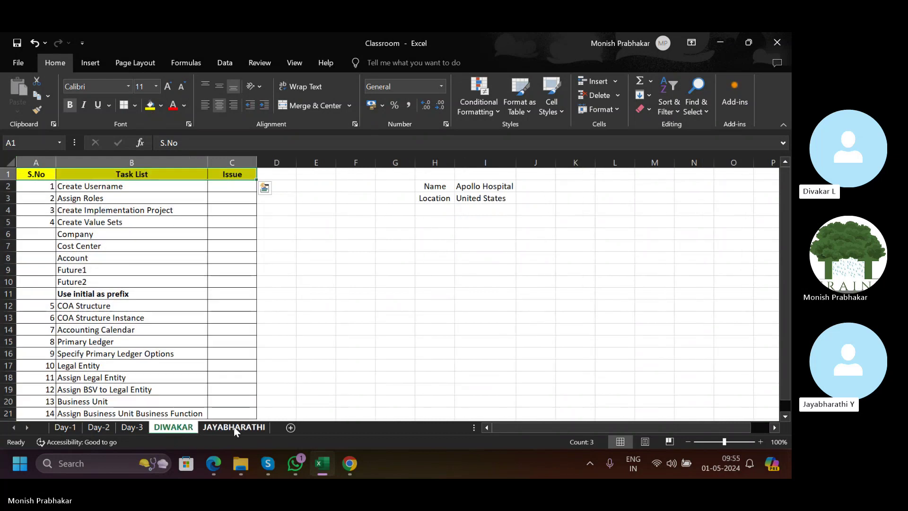
pyautogui.click(236, 427)
pyautogui.moveTo(26, 169); pyautogui.dragTo(205, 176)
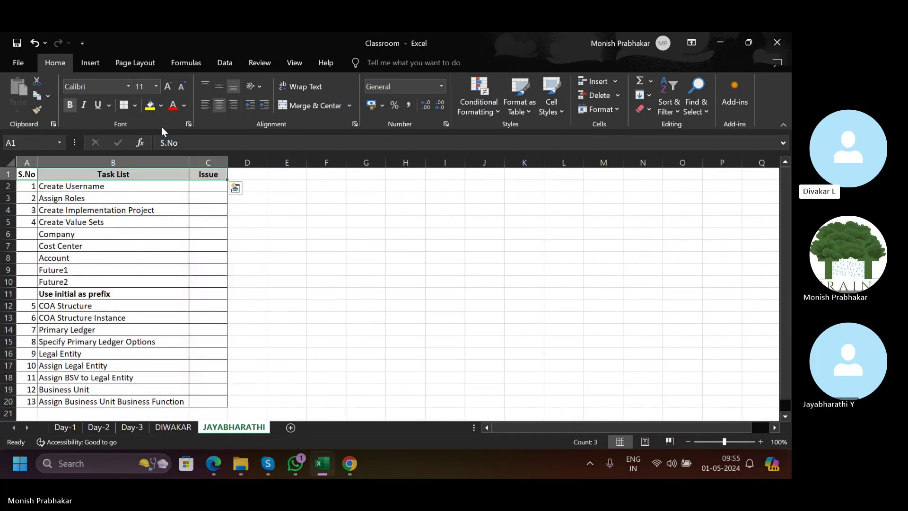
pyautogui.click(150, 105)
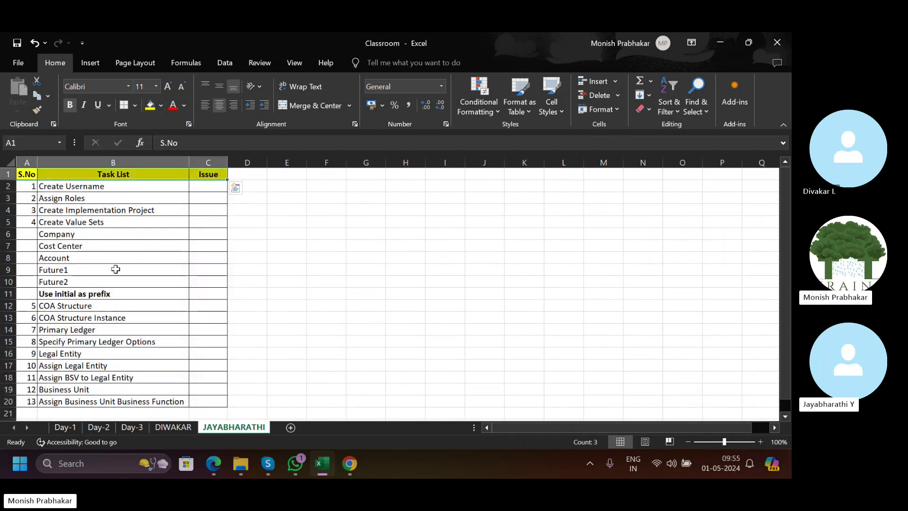
pyautogui.click(173, 428)
pyautogui.moveTo(54, 326); pyautogui.dragTo(189, 330)
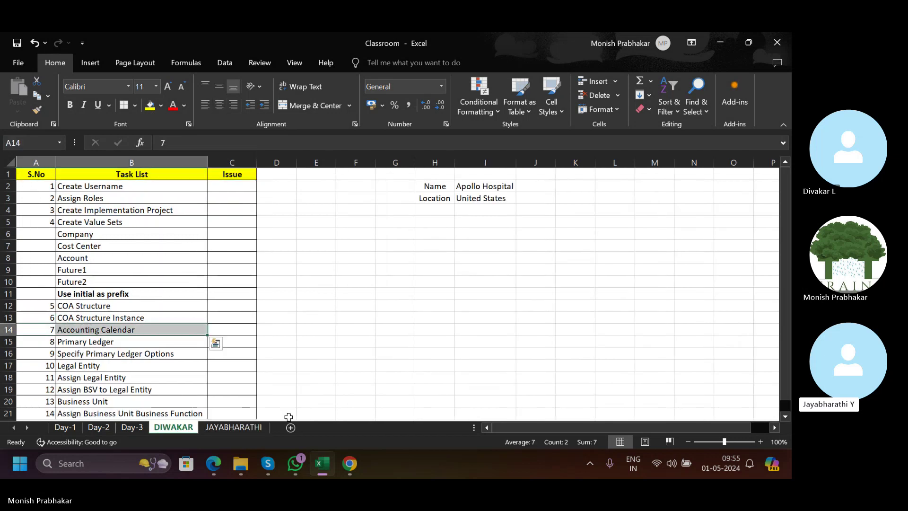
# Insert a blank row 14 above Primary Ledger on the JAYABHARATHI sheet.
pyautogui.hotkey('ctrl', 'c')
pyautogui.click(227, 428)
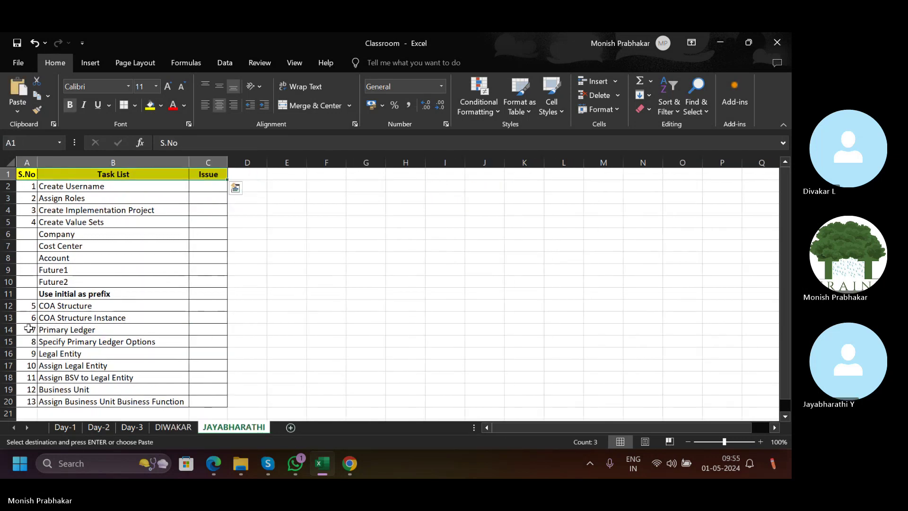
pyautogui.click(8, 329)
pyautogui.hotkey('ctrl', 'shift', '+')
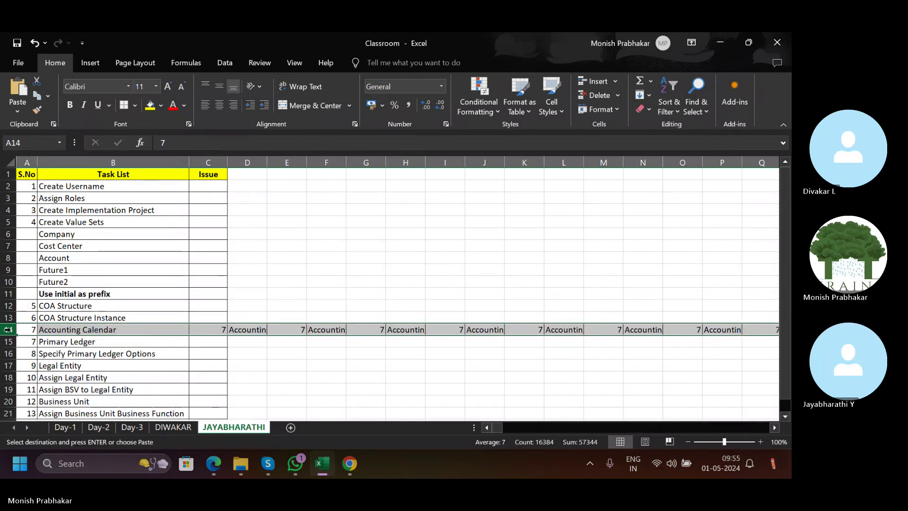
pyautogui.hotkey('ctrl', 'z')
pyautogui.press('Escape')
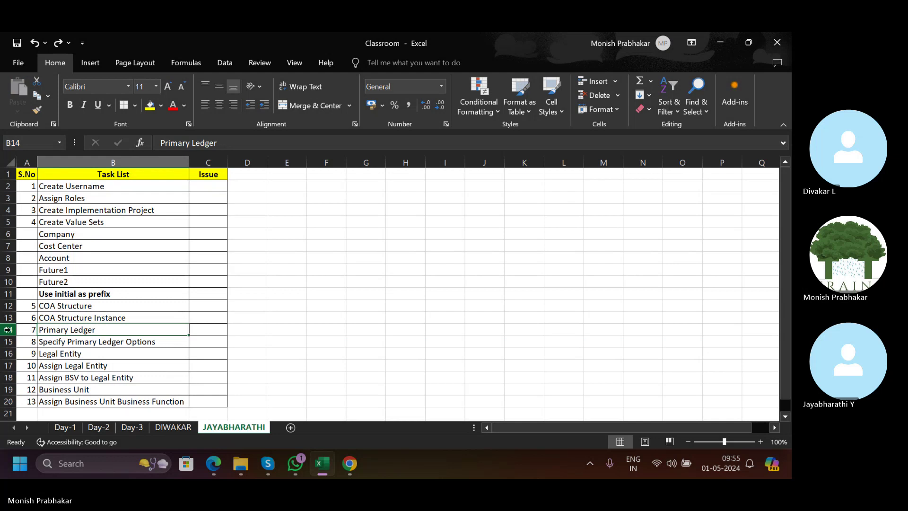
pyautogui.hotkey('shift', 'space')
pyautogui.hotkey('ctrl', 'shift', '+')
pyautogui.hotkey('shift', 'BackSpace')
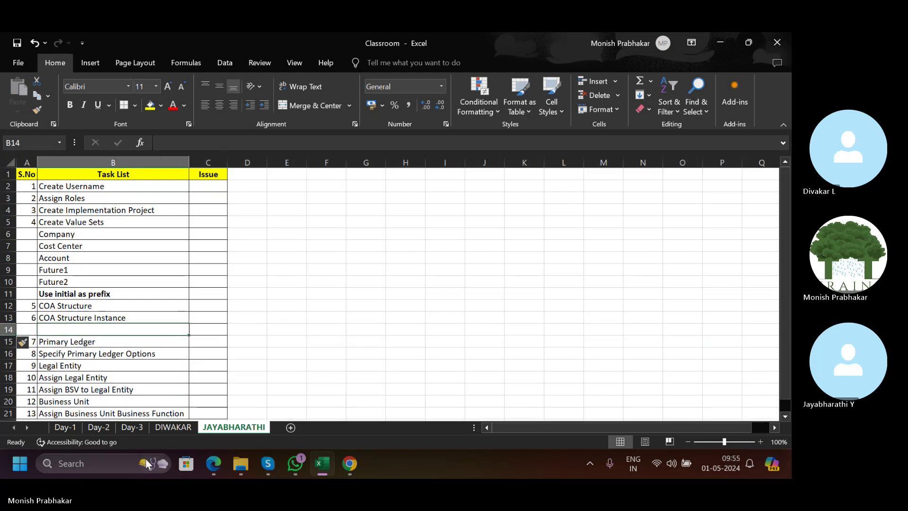
# Copy 7 Accounting Calendar from DIWAKAR into A14:B14 on JAYABHARATHI.
pyautogui.click(172, 427)
pyautogui.hotkey('ctrl', 'c')
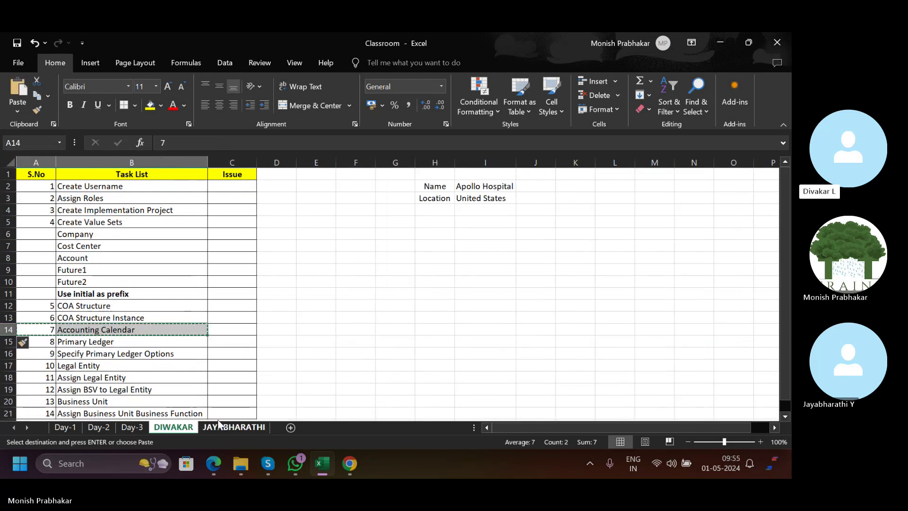
pyautogui.click(233, 427)
pyautogui.hotkey('ctrl', 'v')
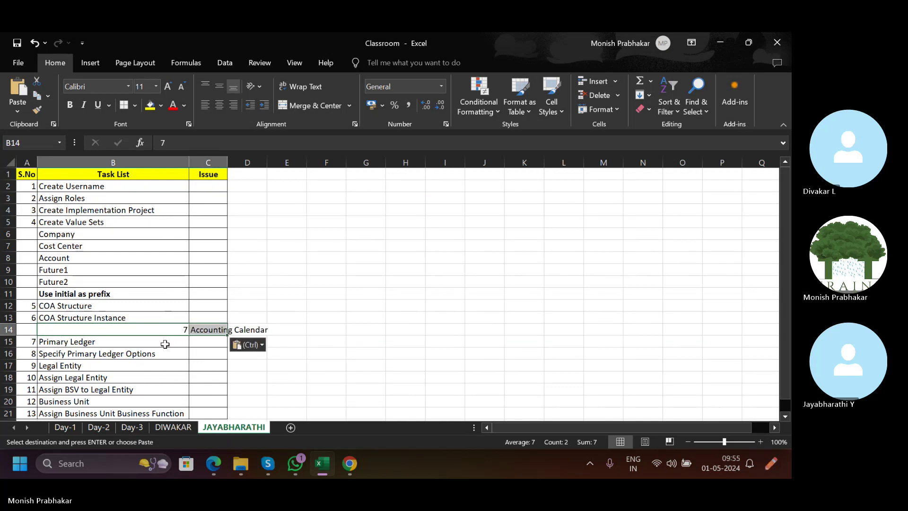
pyautogui.hotkey('ctrl', 'z')
pyautogui.click(41, 332)
pyautogui.click(27, 330)
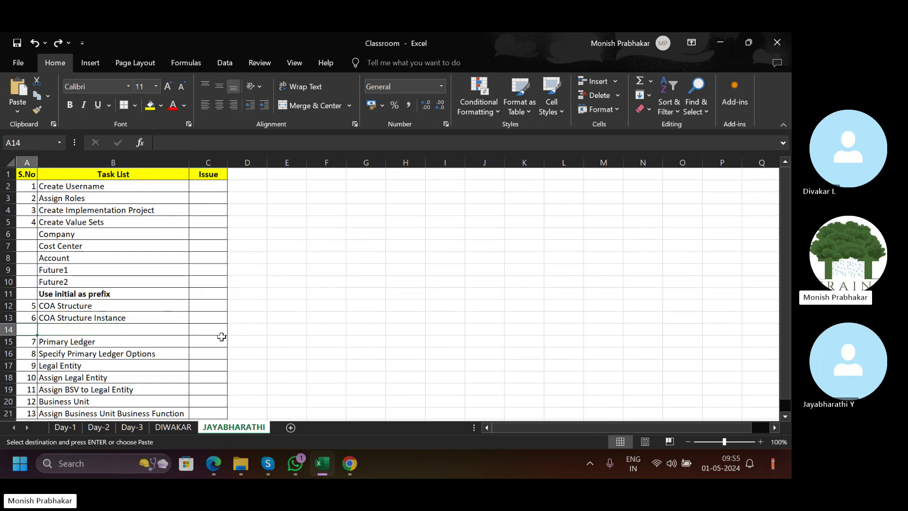
pyautogui.hotkey('ctrl', 'v')
# Renumber the following tasks 8–14, with 14 in A21.
pyautogui.scroll(-3, 223, 327)
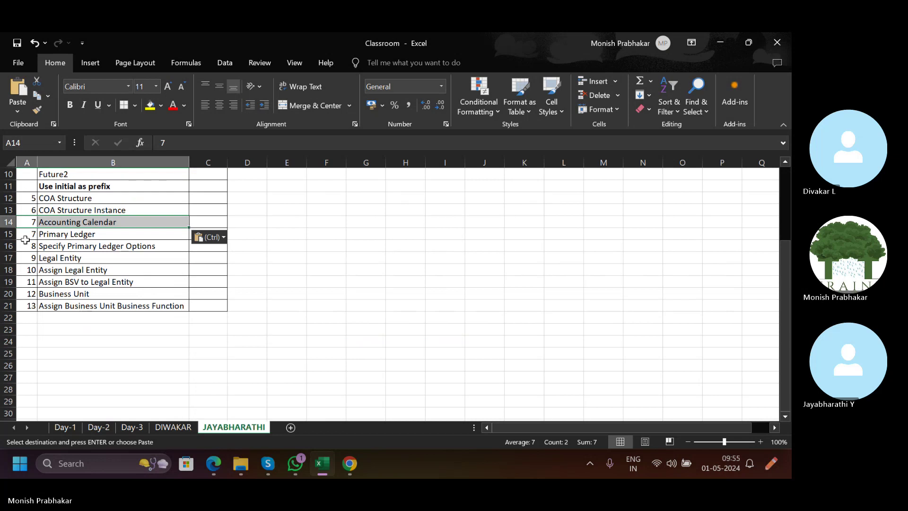
pyautogui.moveTo(26, 244); pyautogui.dragTo(31, 304)
pyautogui.hotkey('ctrl', 'c')
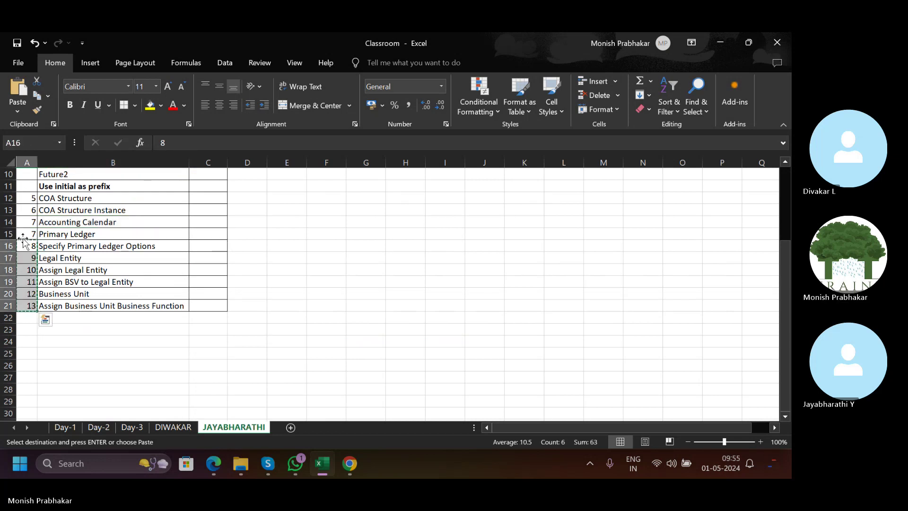
pyautogui.moveTo(22, 240); pyautogui.dragTo(22, 228)
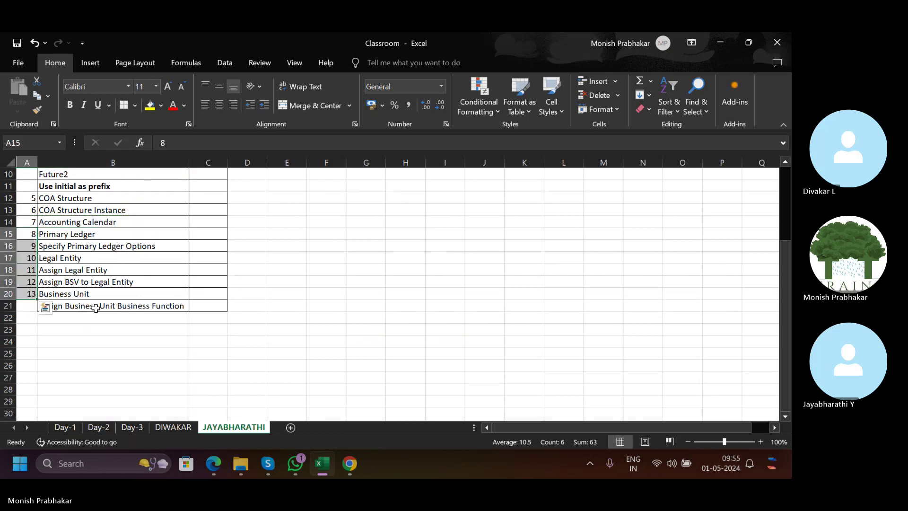
pyautogui.click(30, 306)
pyautogui.write('1')
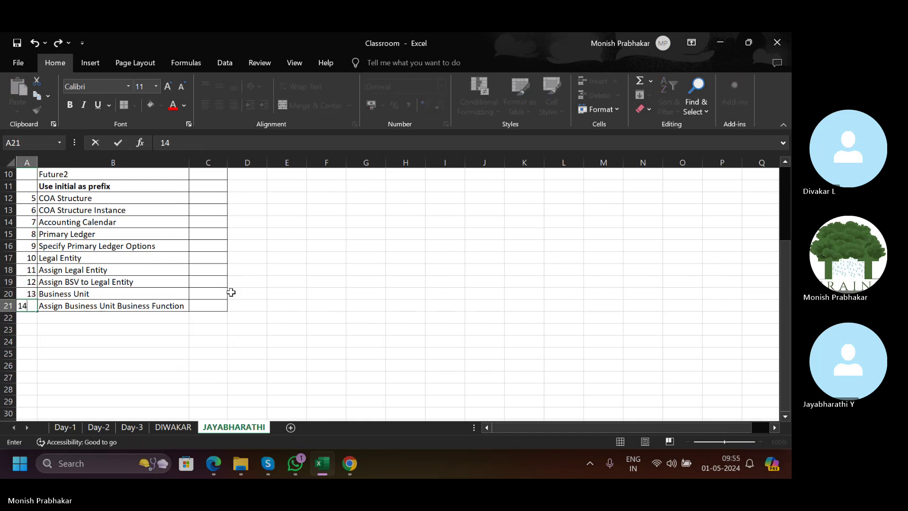
pyautogui.write('4')
pyautogui.press('Tab')
pyautogui.press('Left')
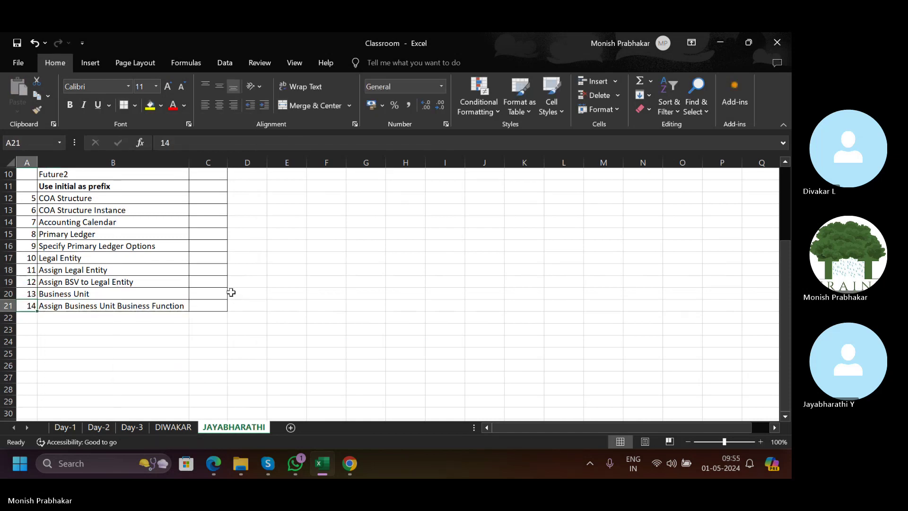
pyautogui.scroll(3, 231, 293)
# Fill the Name and Location labels in H2:H3 yellow on the fourth sheet.
pyautogui.click(173, 427)
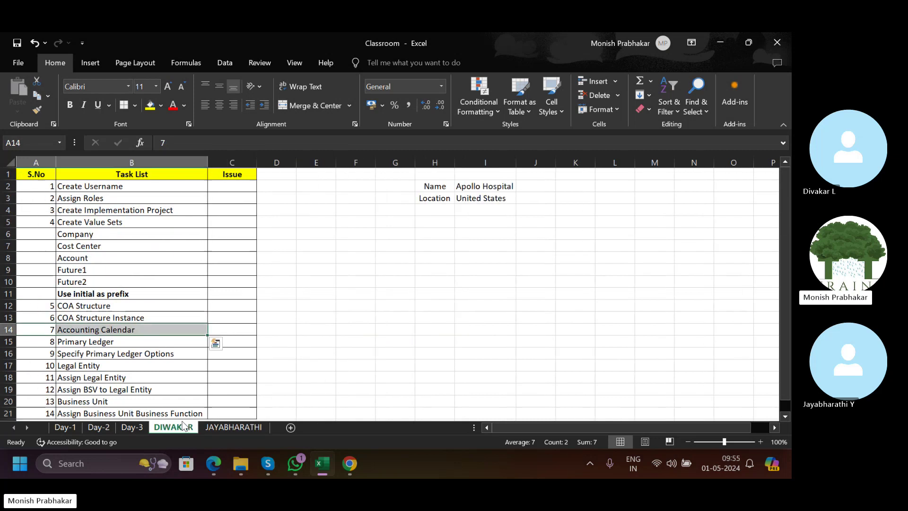
pyautogui.click(478, 187)
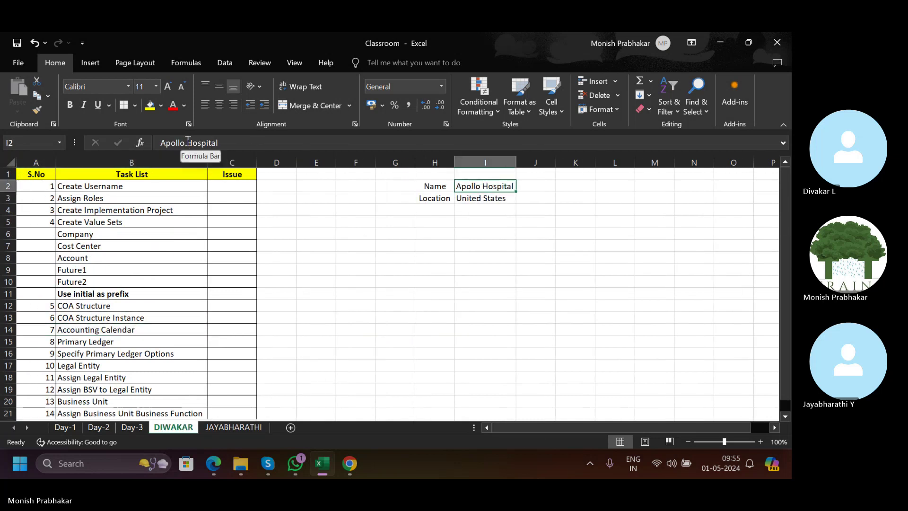
pyautogui.moveTo(443, 186); pyautogui.dragTo(451, 196)
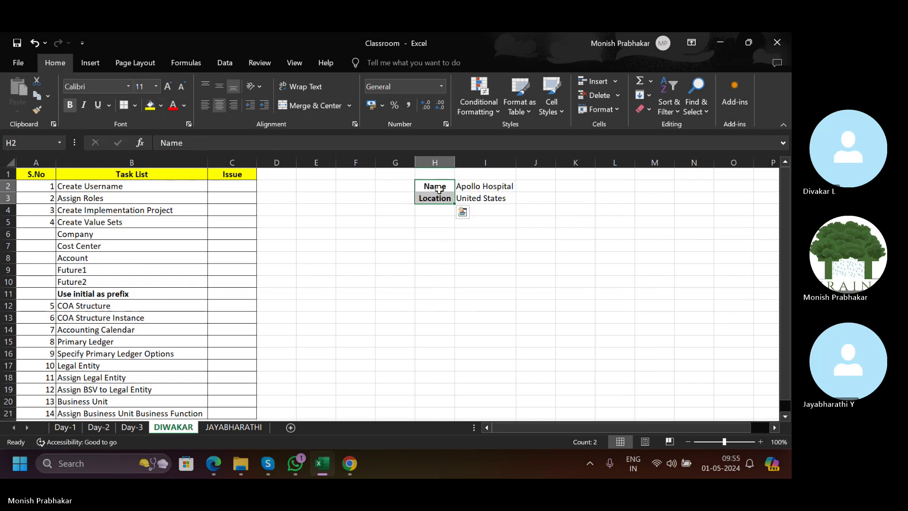
pyautogui.click(150, 105)
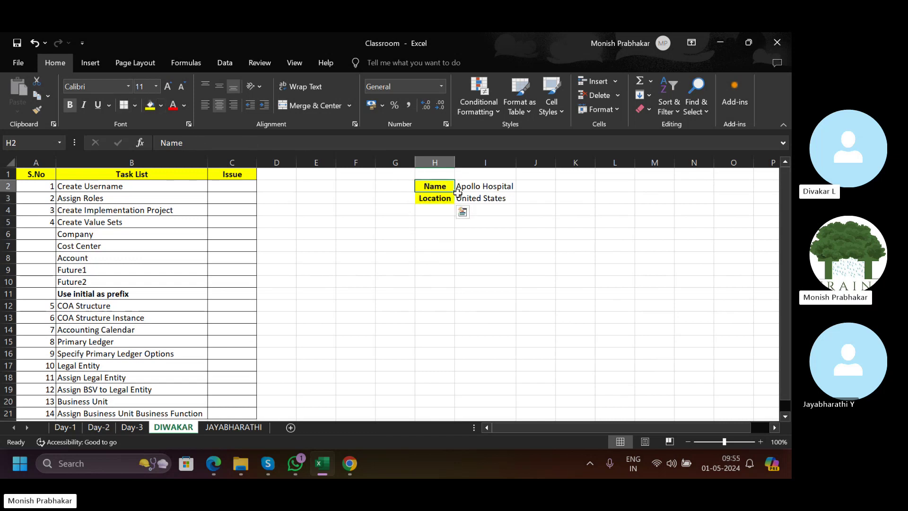
# Copy the H2:I3 block to H2 on the last sheet and autofit column I.
pyautogui.moveTo(437, 187); pyautogui.dragTo(474, 198)
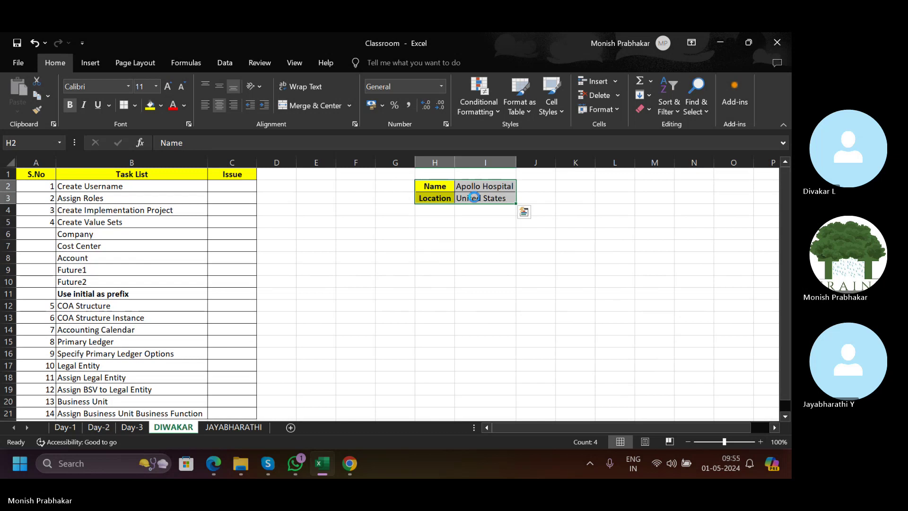
pyautogui.hotkey('ctrl', 'c')
pyautogui.click(233, 427)
pyautogui.click(370, 185)
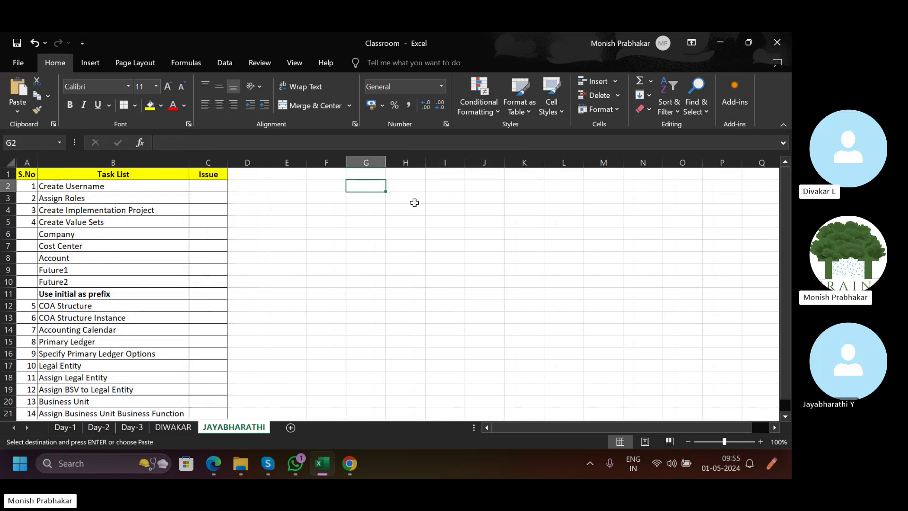
pyautogui.click(161, 428)
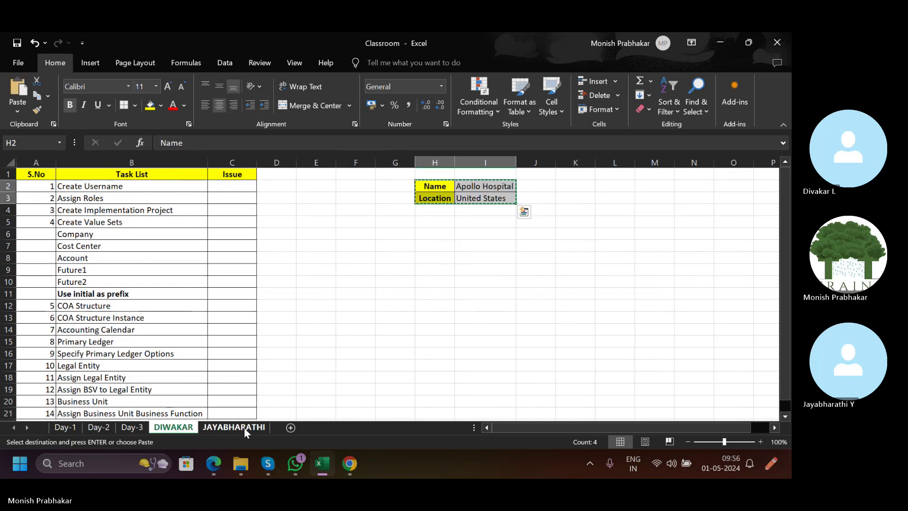
pyautogui.click(239, 427)
pyautogui.click(401, 191)
pyautogui.hotkey('ctrl', 'v')
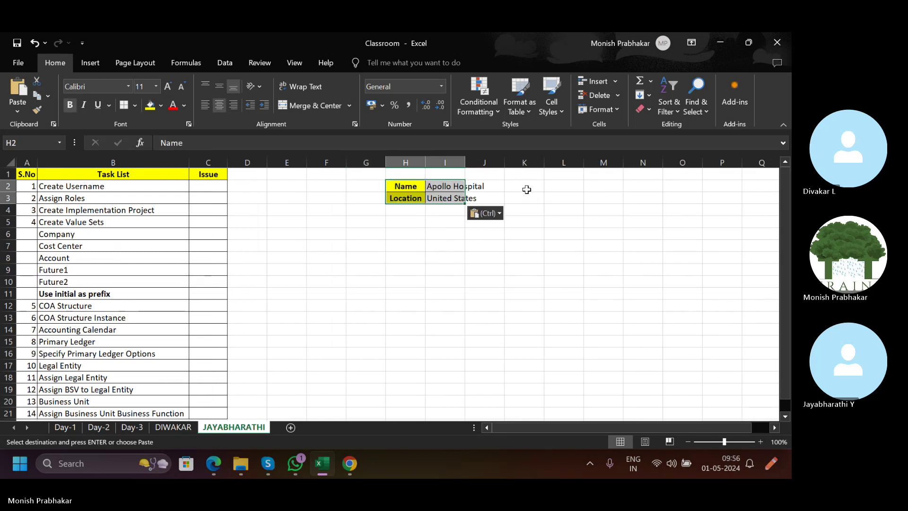
pyautogui.doubleClick(464, 162)
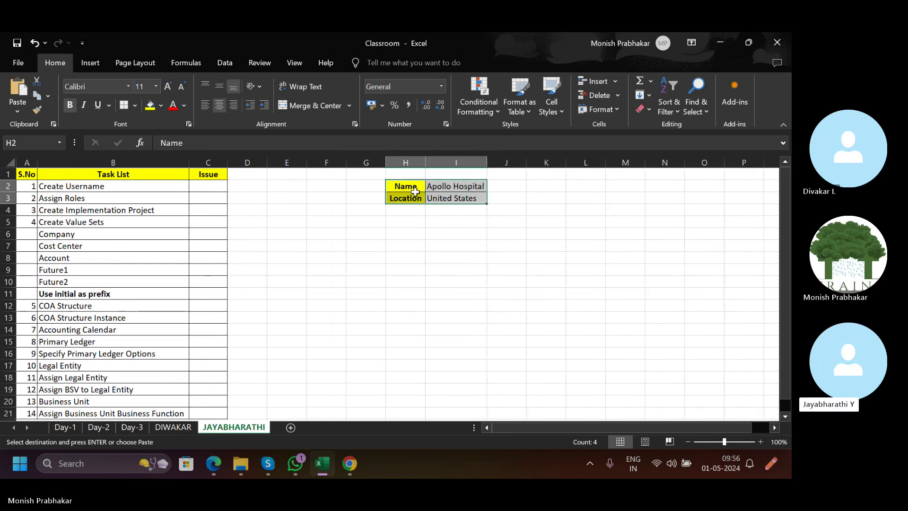
# Replace Apollo Hospital in I2 with Amazon on the JAYABHARATHI sheet.
pyautogui.click(451, 189)
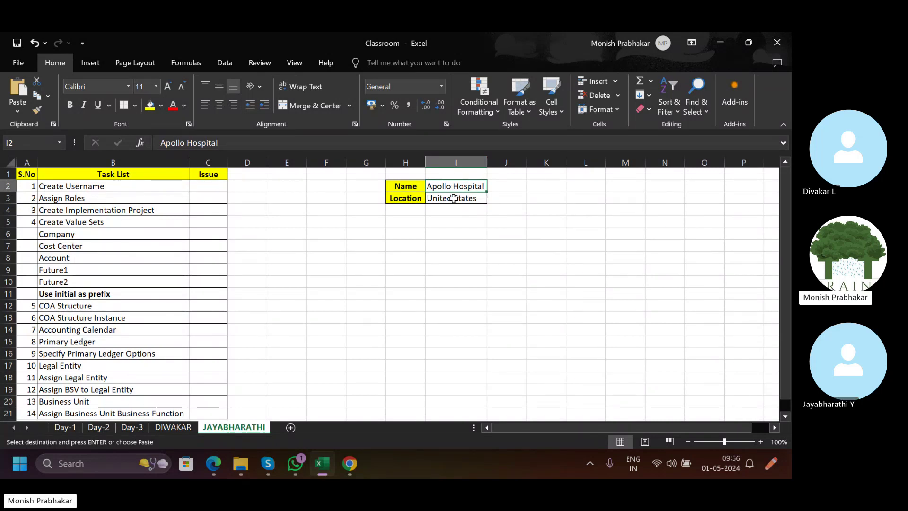
pyautogui.write('fl')
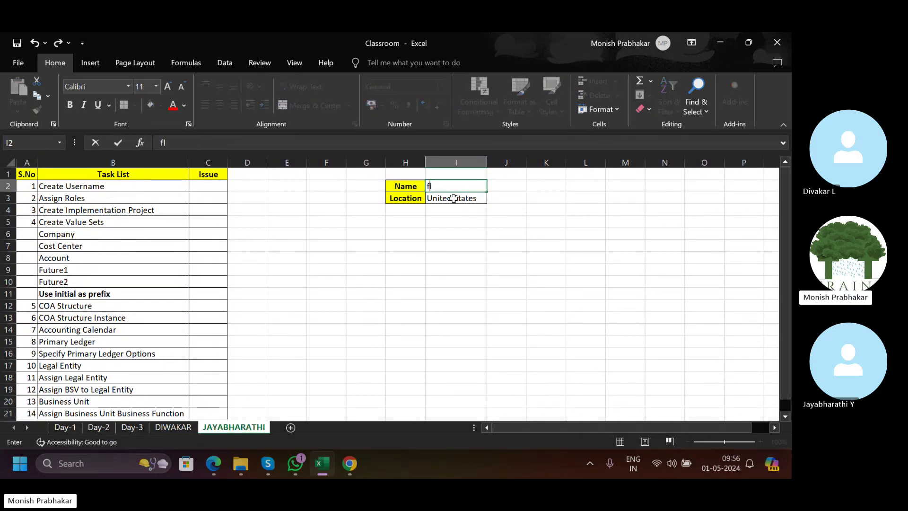
pyautogui.press('BackSpace')
pyautogui.press('BackSpace')
pyautogui.press('capslock')
pyautogui.write('FLIP')
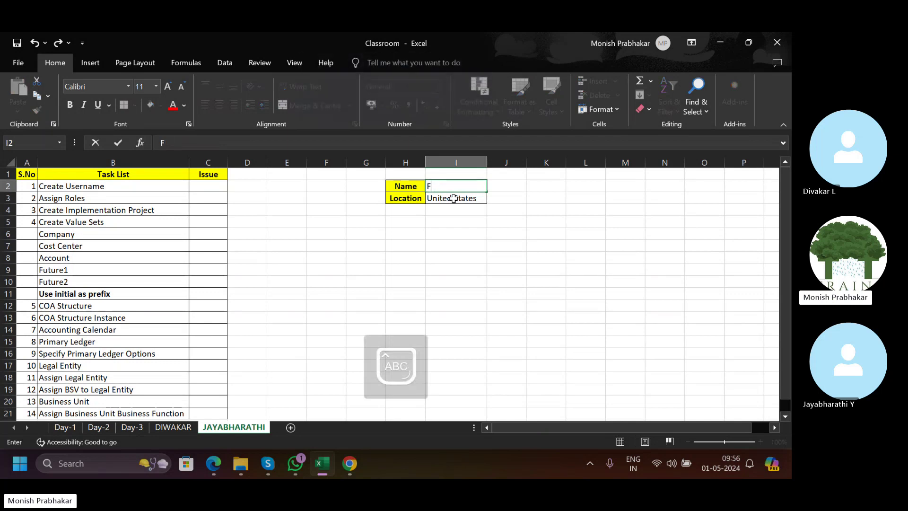
pyautogui.press('capslock')
pyautogui.write('Amazon')
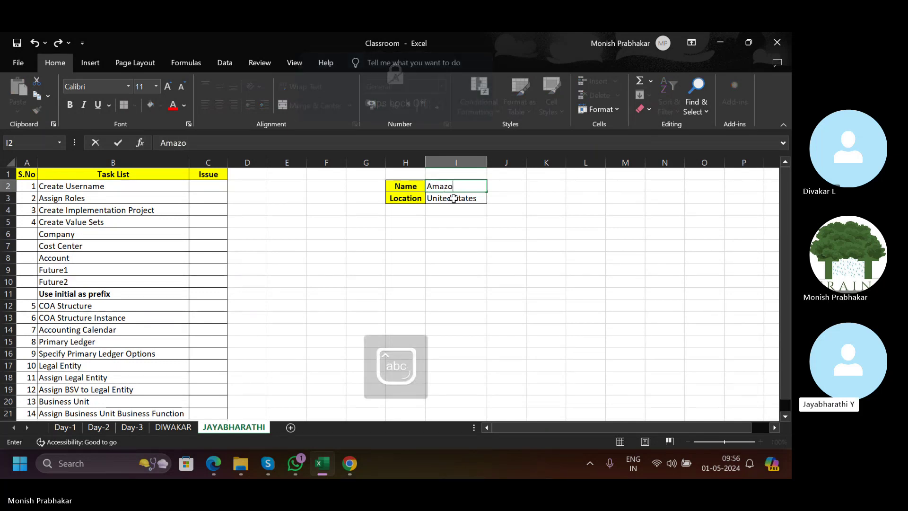
pyautogui.press('Return')
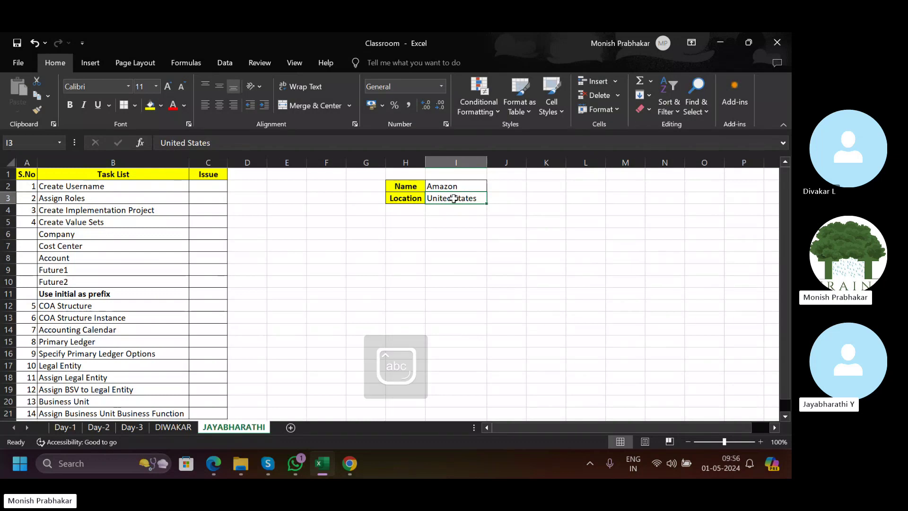
pyautogui.click(472, 182)
pyautogui.click(391, 198)
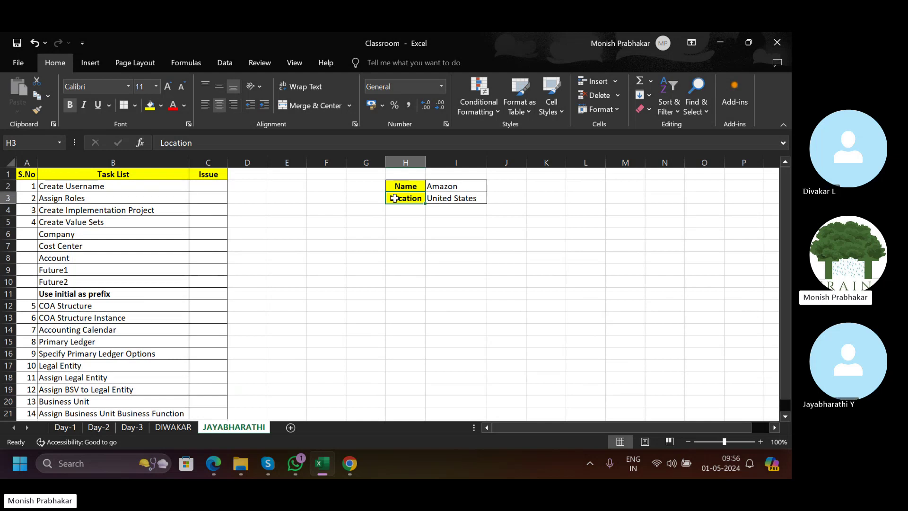
# Return to the fourth sheet and review its task names from B2 down to B21.
pyautogui.click(173, 427)
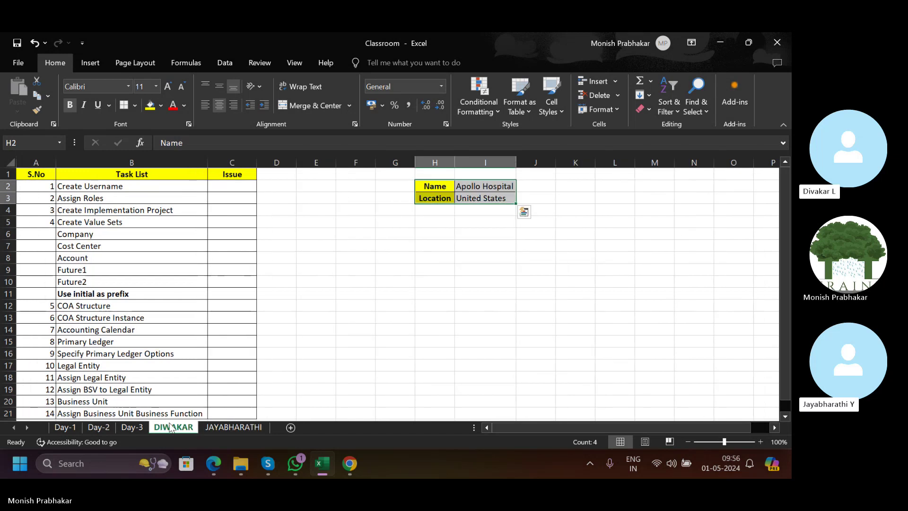
pyautogui.click(140, 313)
pyautogui.scroll(-2, 142, 315)
pyautogui.scroll(2, 141, 314)
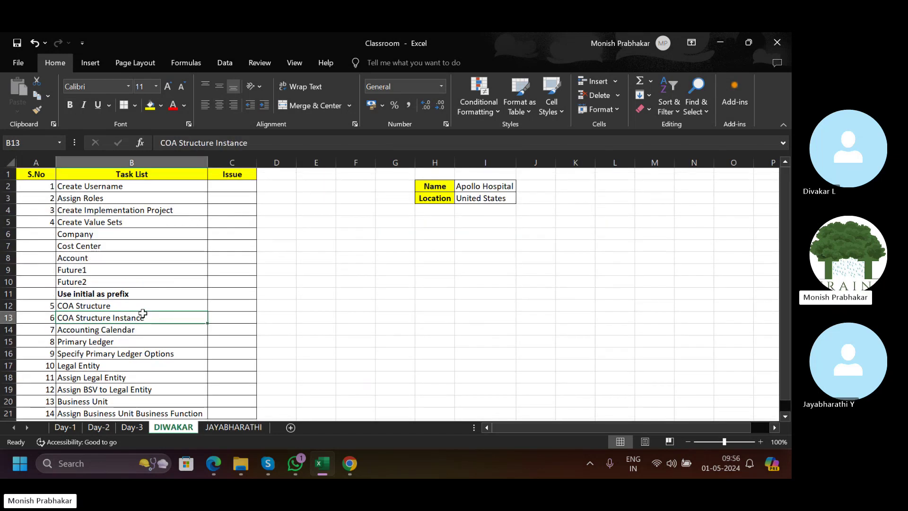
pyautogui.moveTo(120, 189); pyautogui.dragTo(152, 362)
pyautogui.scroll(-3, 151, 362)
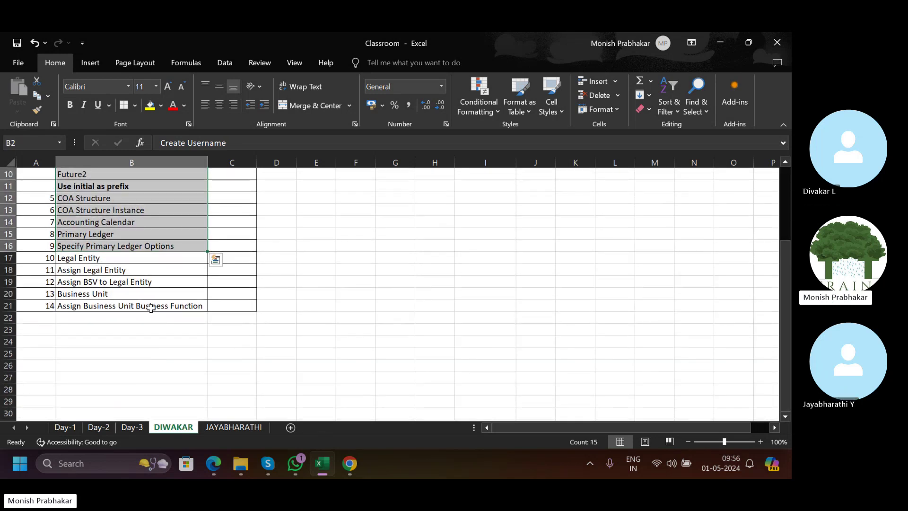
pyautogui.click(150, 306)
pyautogui.scroll(3, 150, 305)
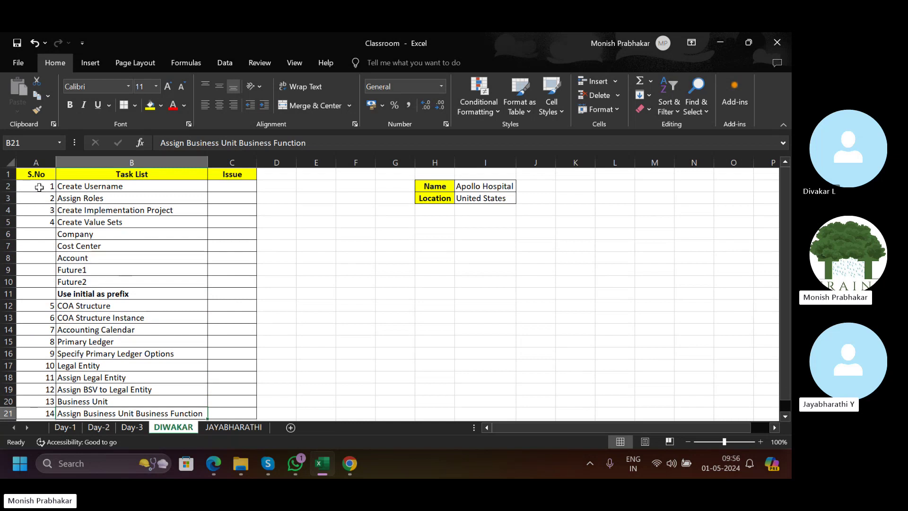
# Merge and centre A5:A11 so serial number 4 spans the Create Value Sets sub-tasks.
pyautogui.moveTo(40, 188); pyautogui.dragTo(50, 292)
pyautogui.click(310, 105)
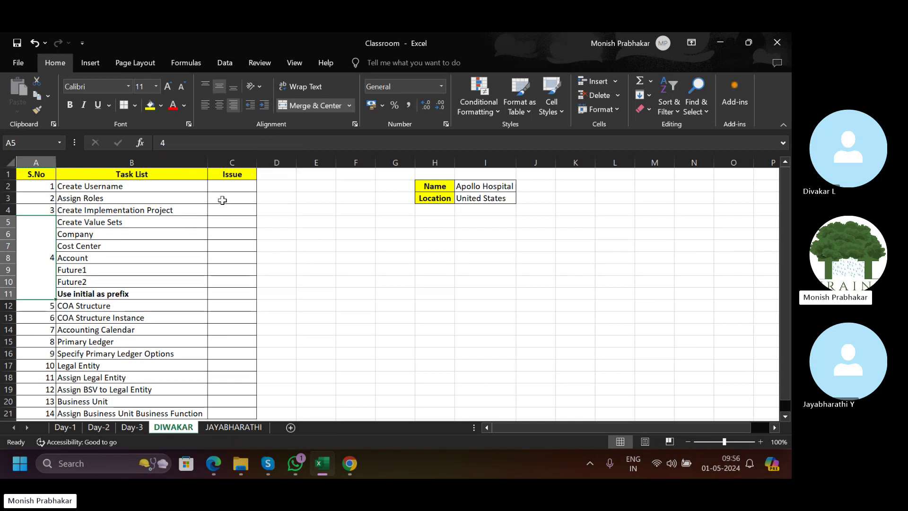
pyautogui.click(234, 186)
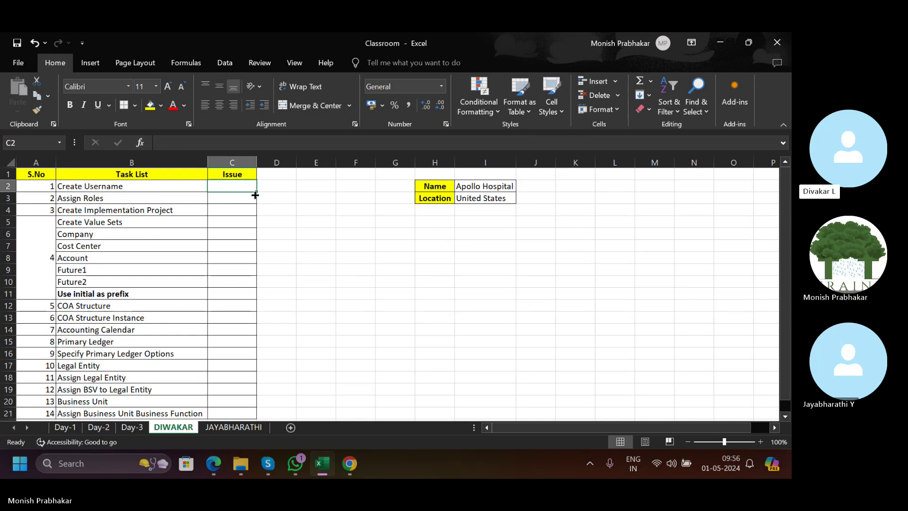
pyautogui.scroll(-2, 217, 342)
pyautogui.scroll(2, 217, 342)
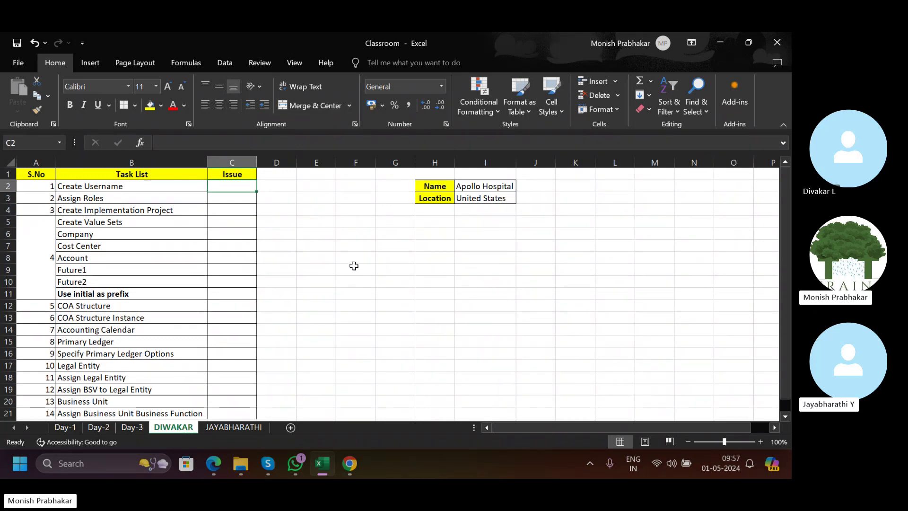
# Glance at the Day-1 sheet, close Excel, and hang up the Skype call.
pyautogui.click(66, 427)
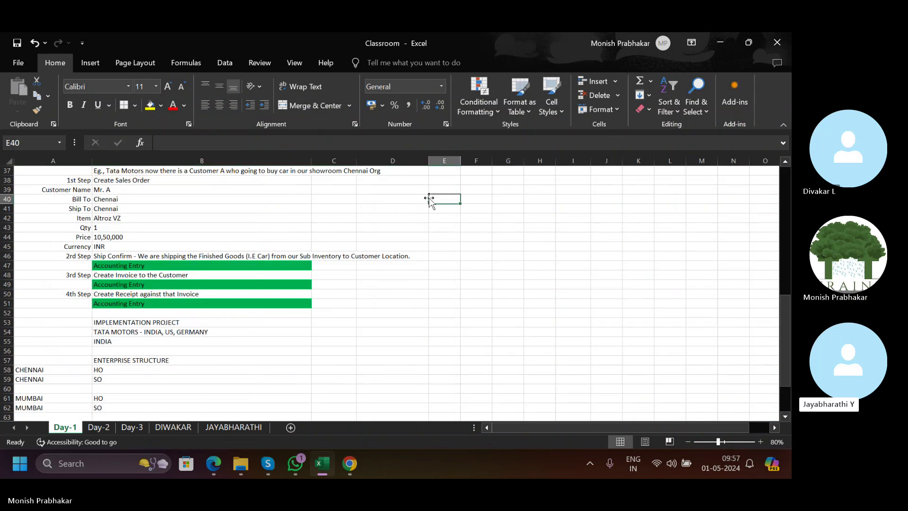
pyautogui.scroll(4, 432, 197)
pyautogui.click(776, 44)
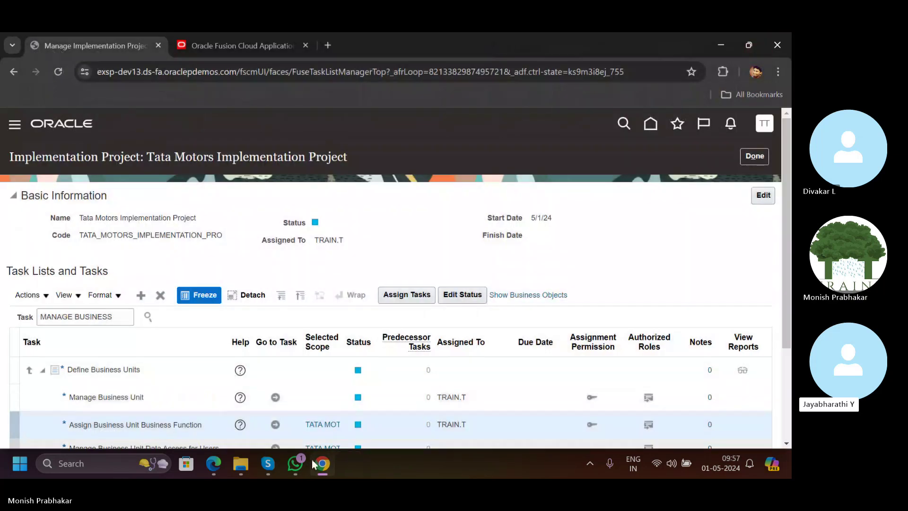
pyautogui.click(273, 465)
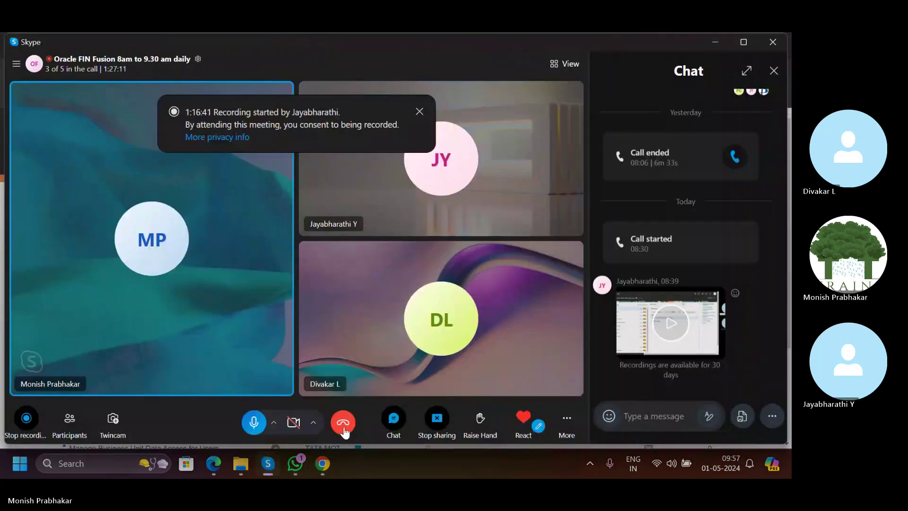
pyautogui.click(343, 423)
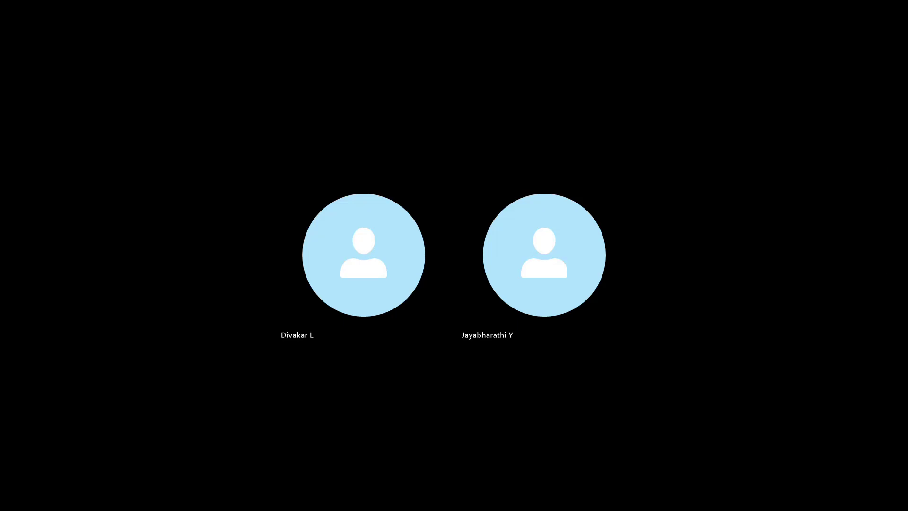